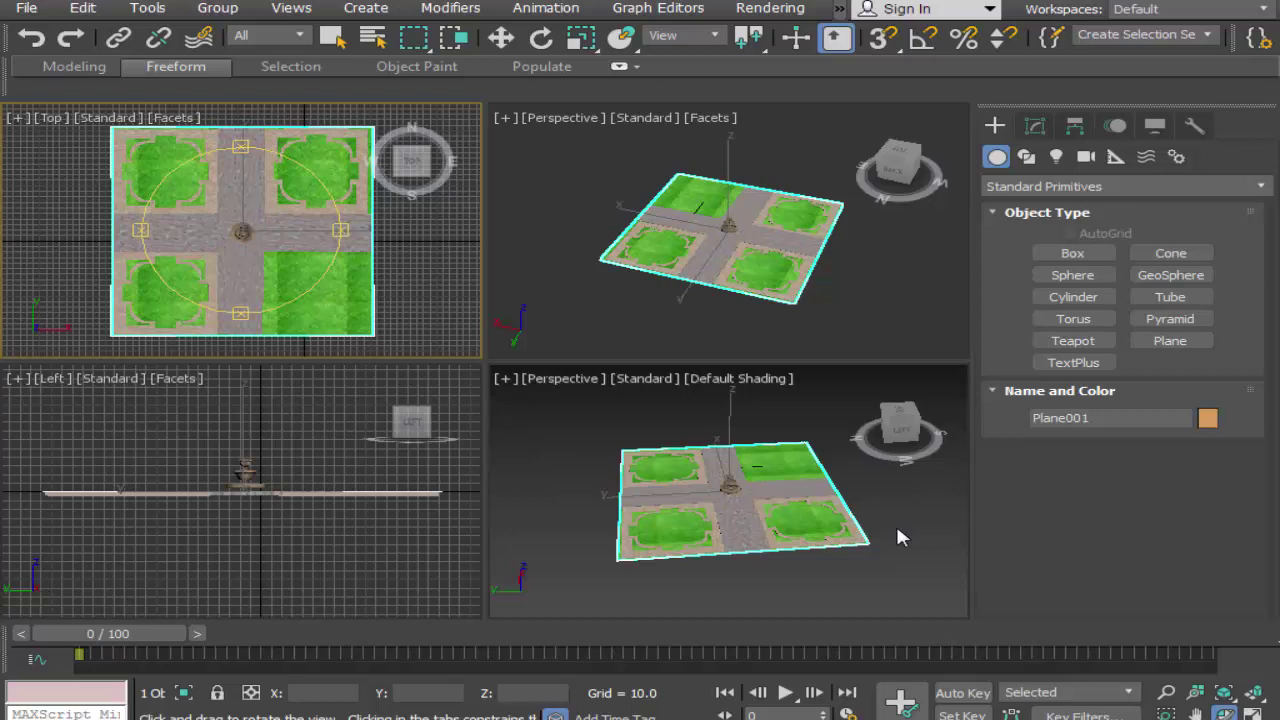
Step: Orbit and zoom the Perspective view to look down on the textured ground and central fountain
left_click_drag(750, 517, 857, 549)
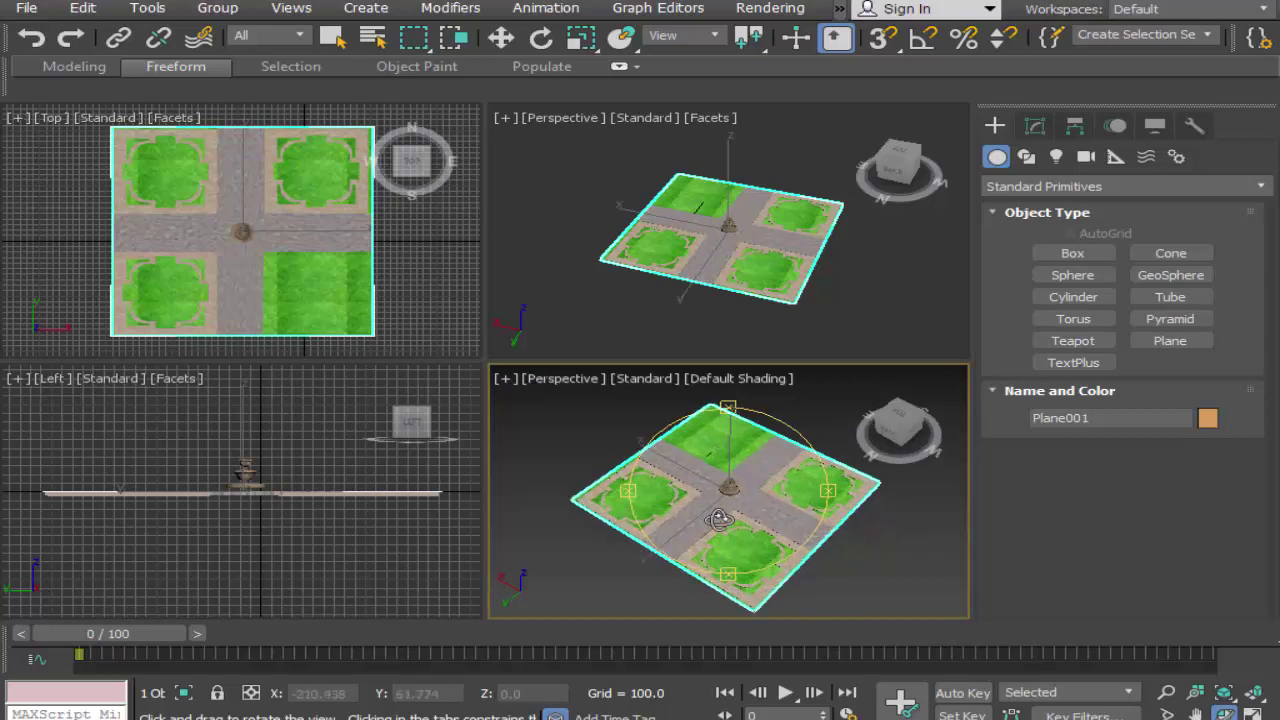
mouse_move(748, 502)
left_mouse_down()
mouse_move(757, 478)
mouse_move(770, 480)
mouse_move(766, 496)
mouse_move(606, 491)
mouse_move(729, 491)
mouse_move(700, 490)
mouse_move(746, 507)
left_mouse_up()
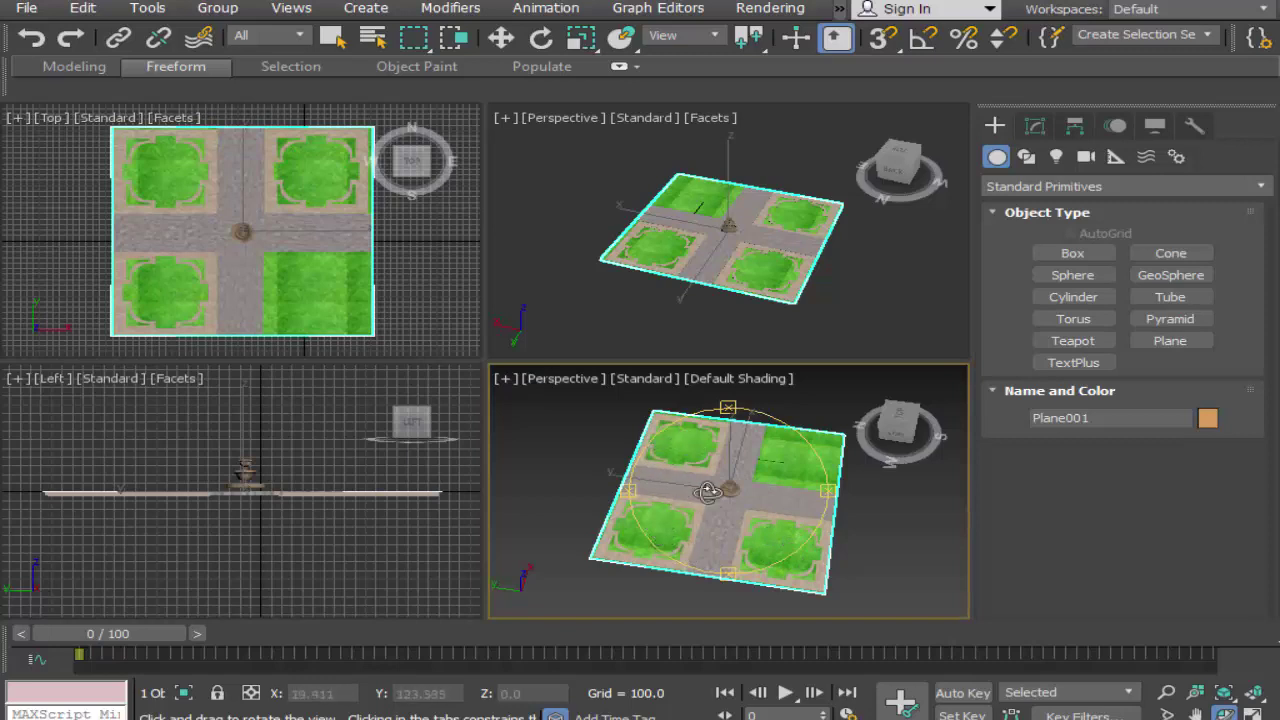
left_click_drag(760, 520, 783, 522)
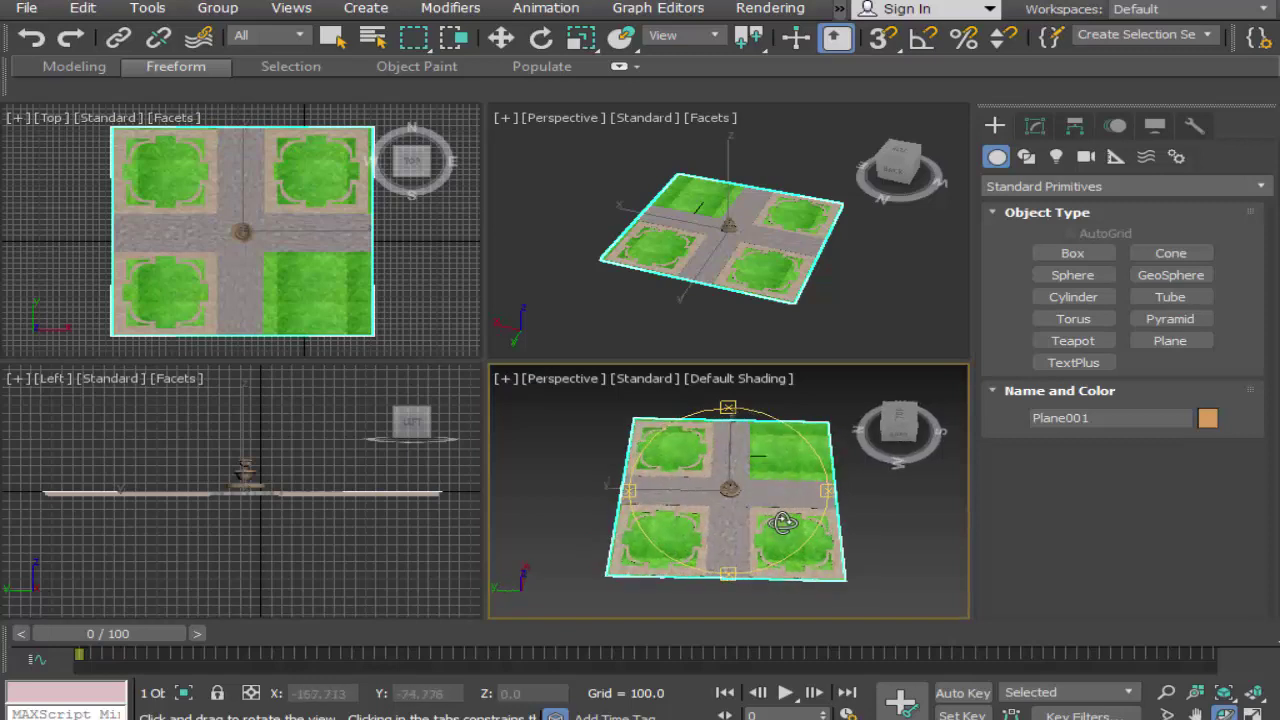
scroll(784, 521, "up", 6)
scroll(784, 521, "down", 3)
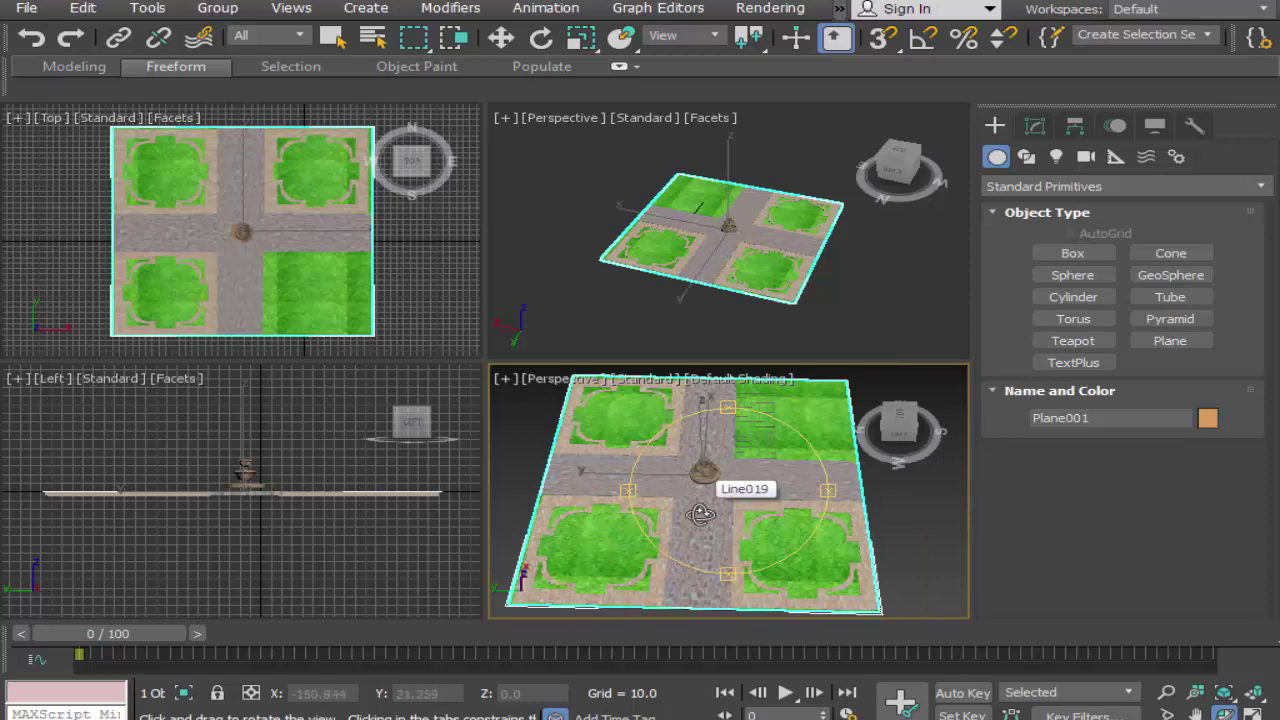
left_click_drag(698, 490, 700, 547)
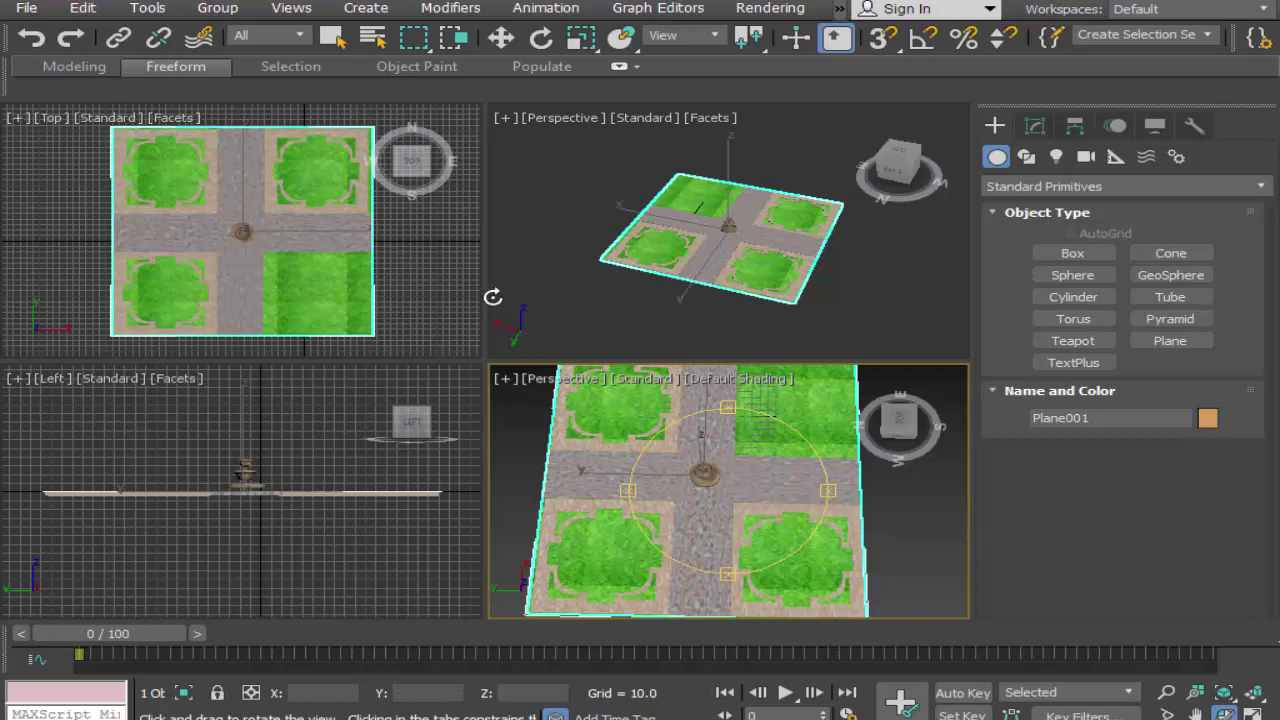
Step: Switch the upper-right viewport to Front view and zoom extents in all viewports
left_click(566, 118)
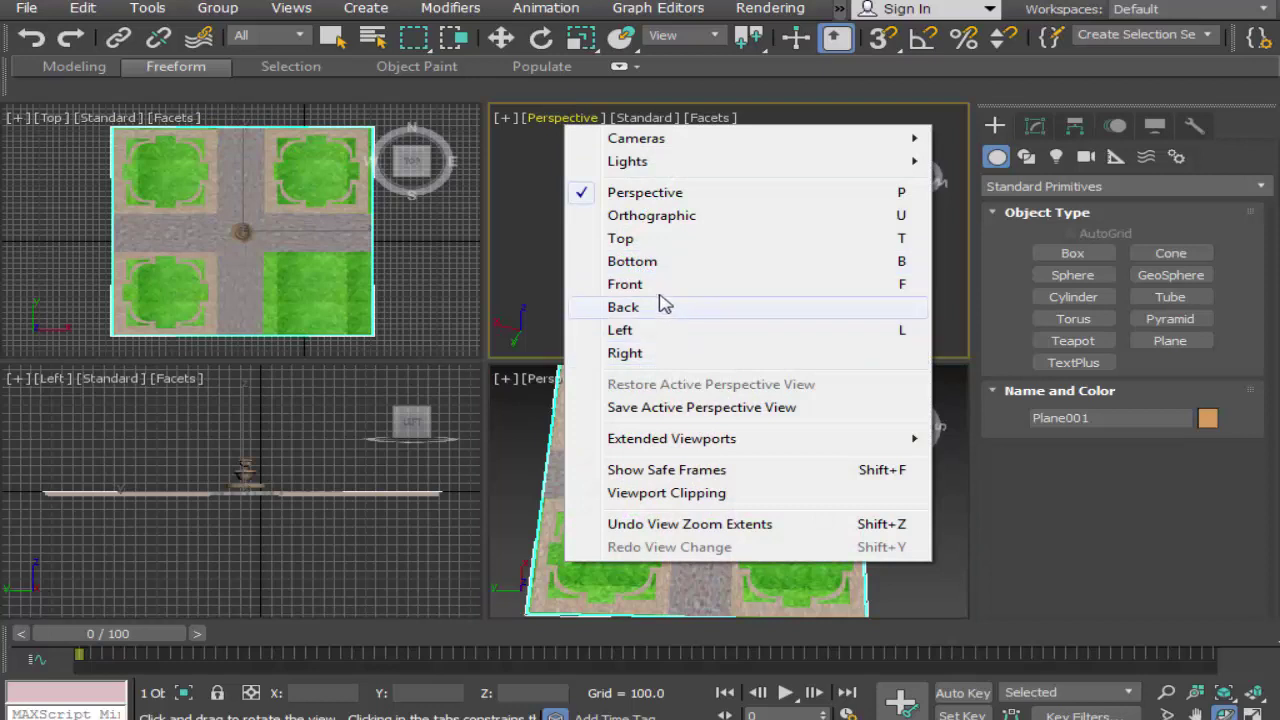
left_click(655, 287)
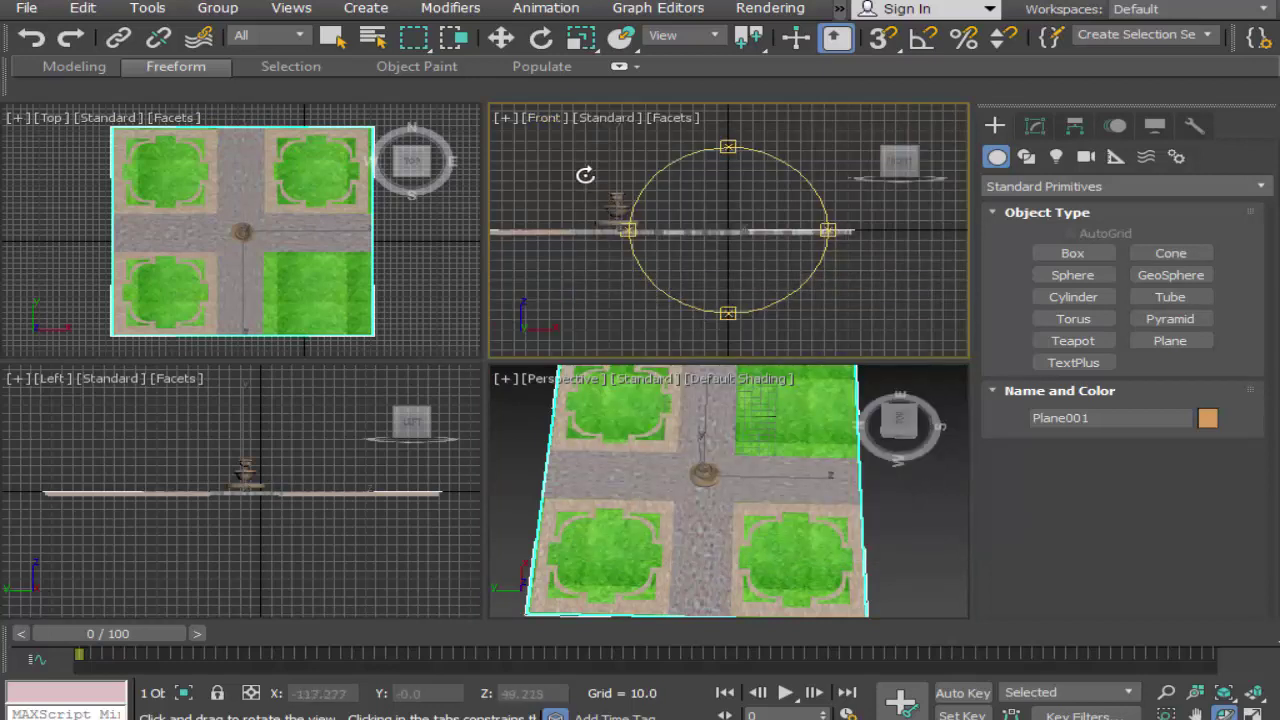
left_click(1256, 695)
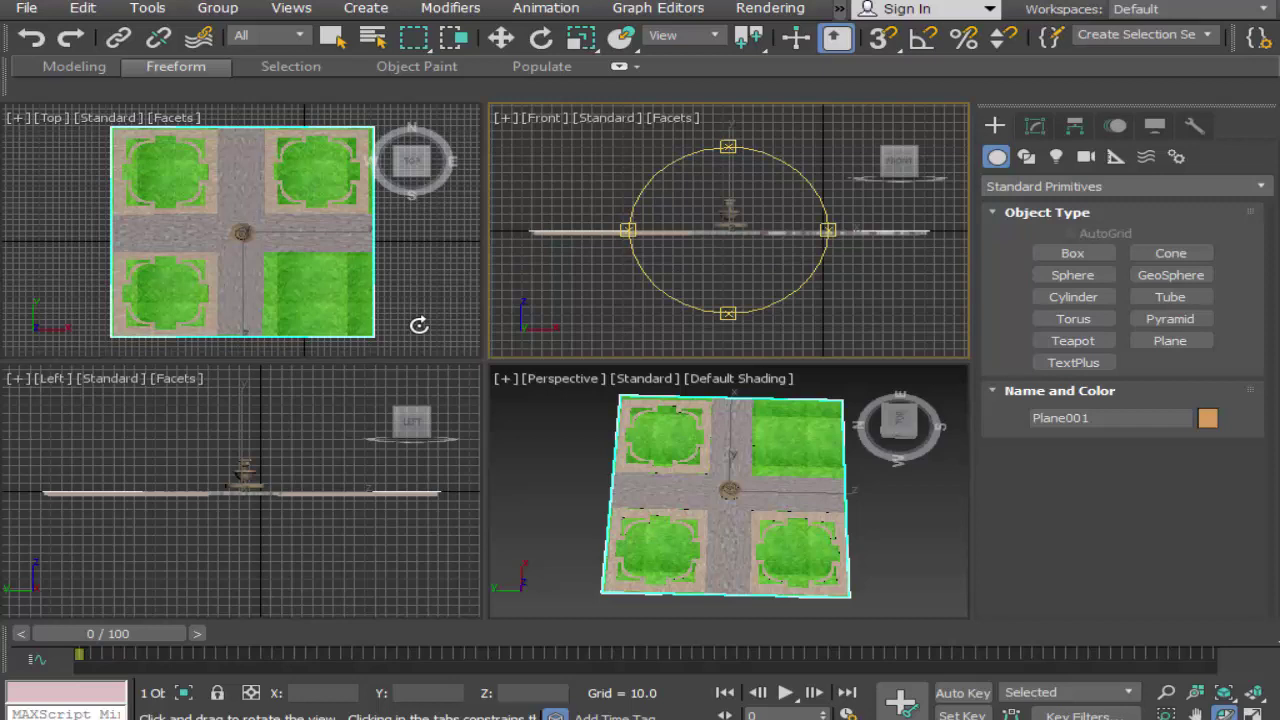
Step: Draw Box001 over the lower-right lawn in Top view, sized 192.02 × 156.599 × 211.595
key("w")
left_click(304, 305)
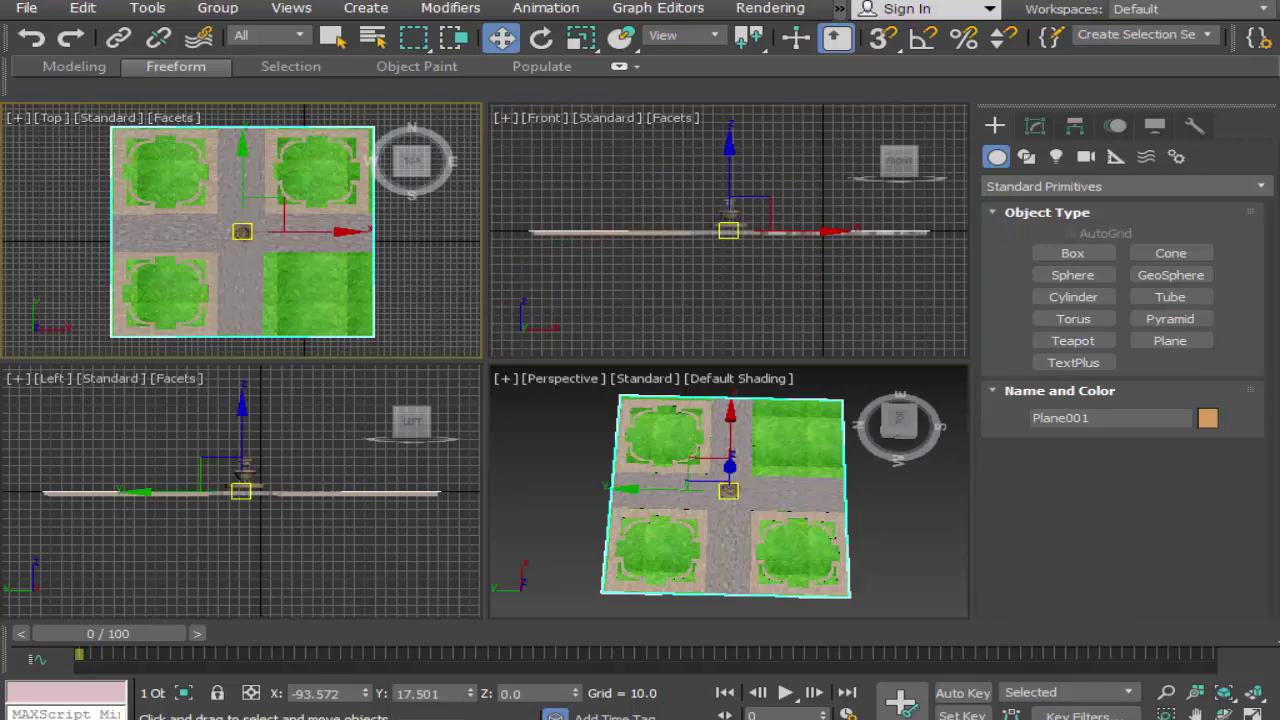
key("alt+w")
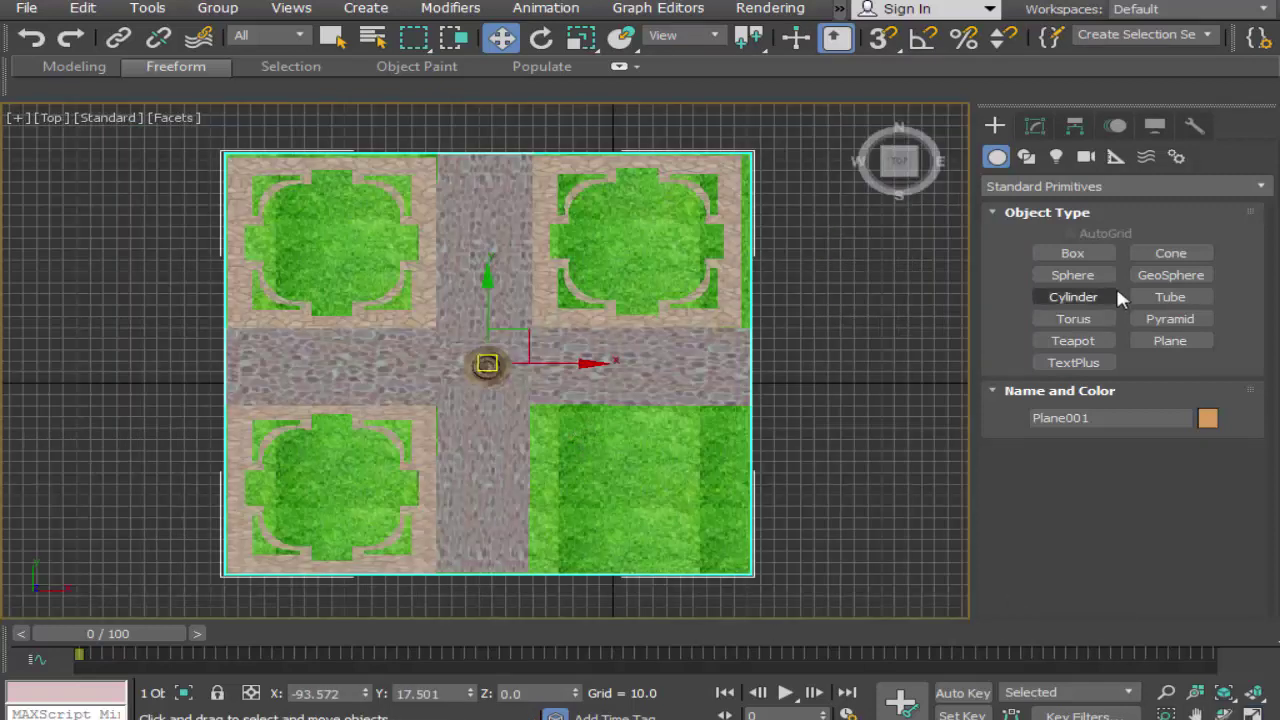
left_click(1078, 252)
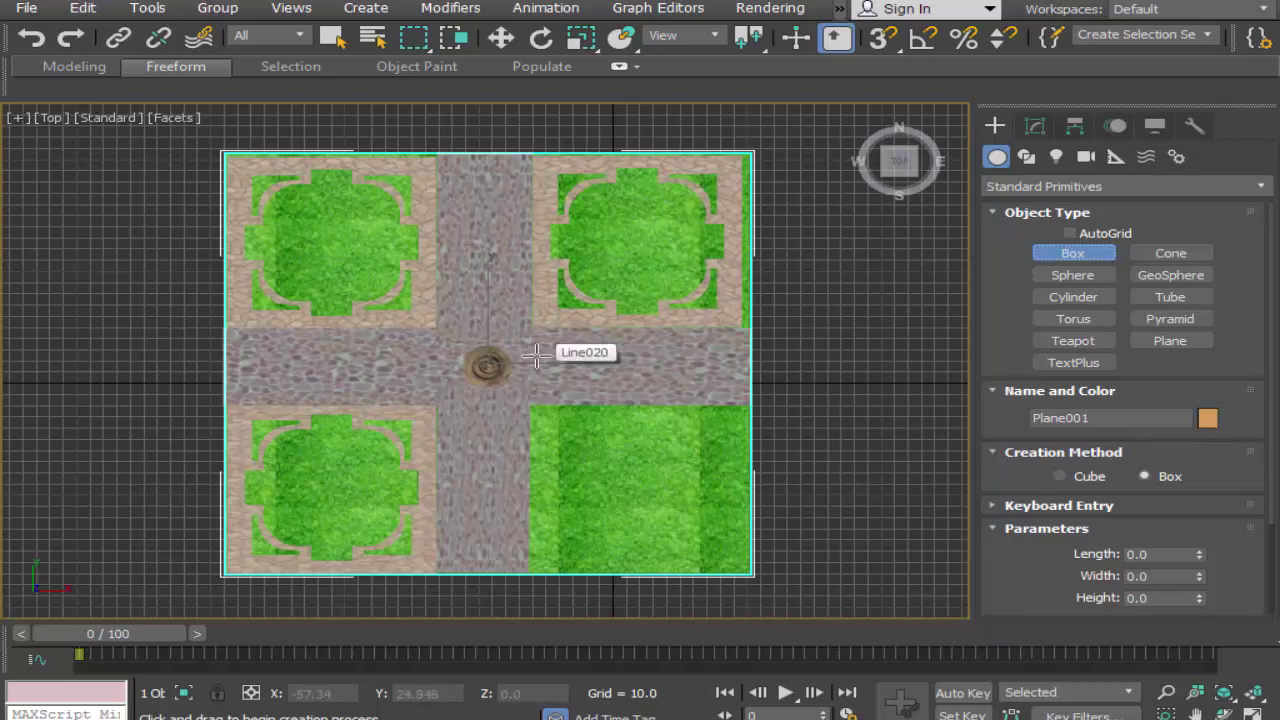
left_click_drag(536, 355, 747, 572)
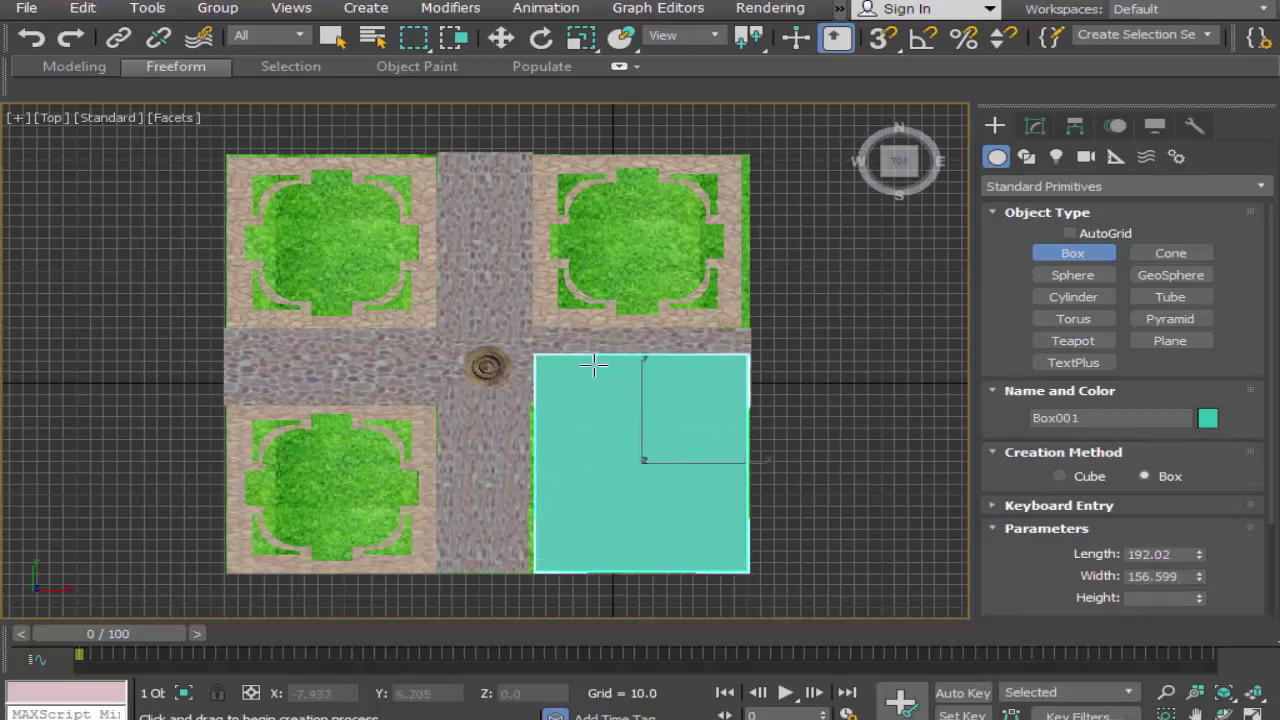
left_click(562, 336)
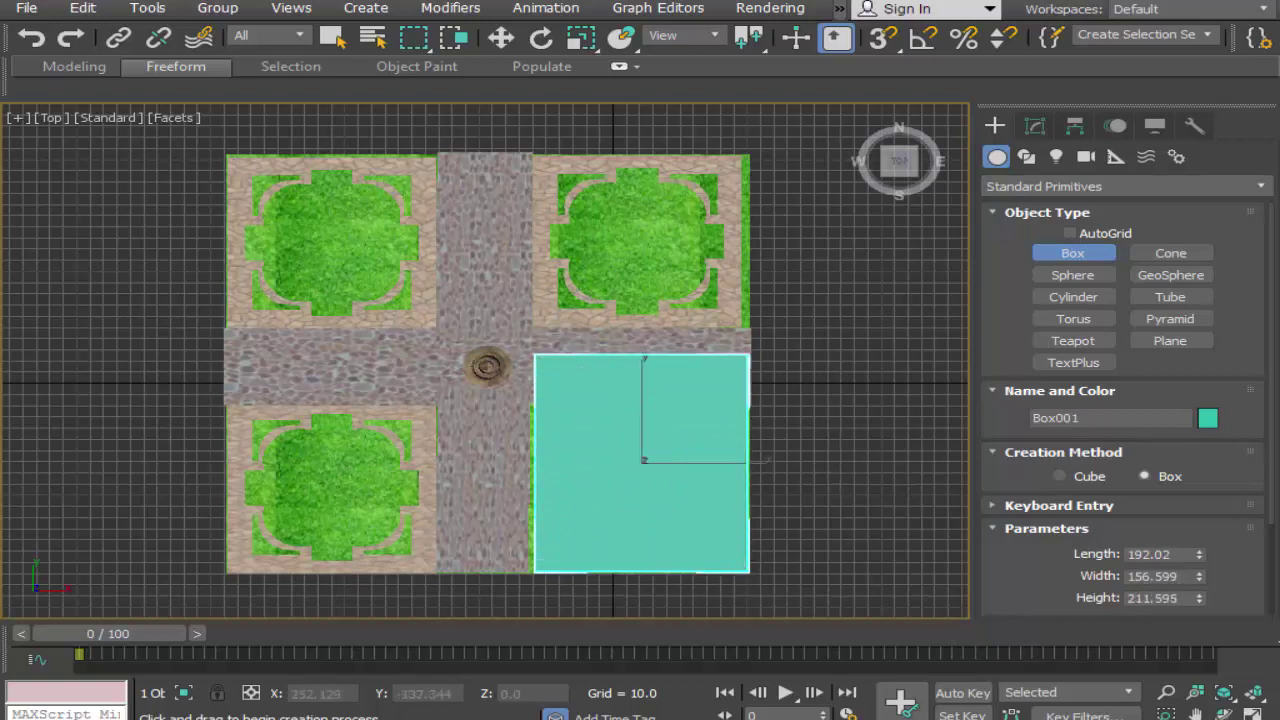
key("alt+w")
right_click(812, 380)
mouse_move(812, 336)
middle_mouse_down()
mouse_move(823, 318)
mouse_move(793, 335)
middle_mouse_up()
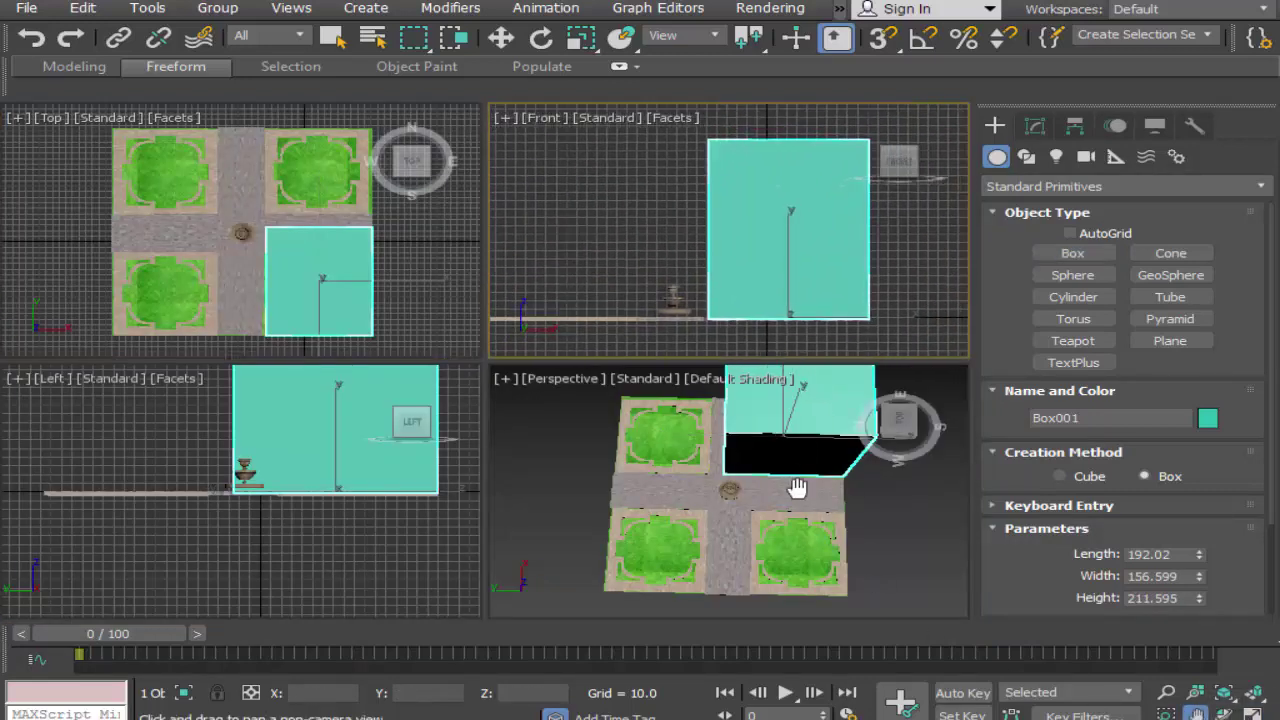
Step: Reduce Box001's height from 211.595 to 100.55 while orbiting the maximized Perspective view
left_click(781, 527)
left_click(1252, 712)
left_click(1224, 712)
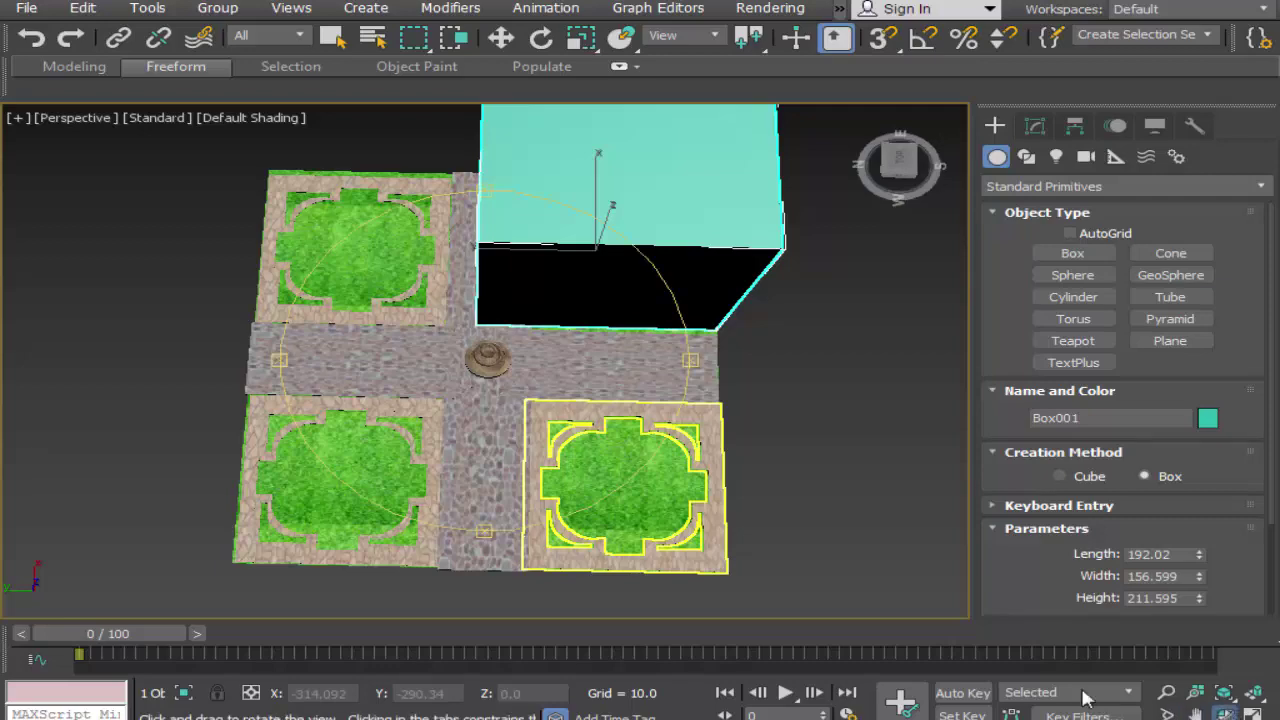
left_click_drag(598, 407, 602, 284)
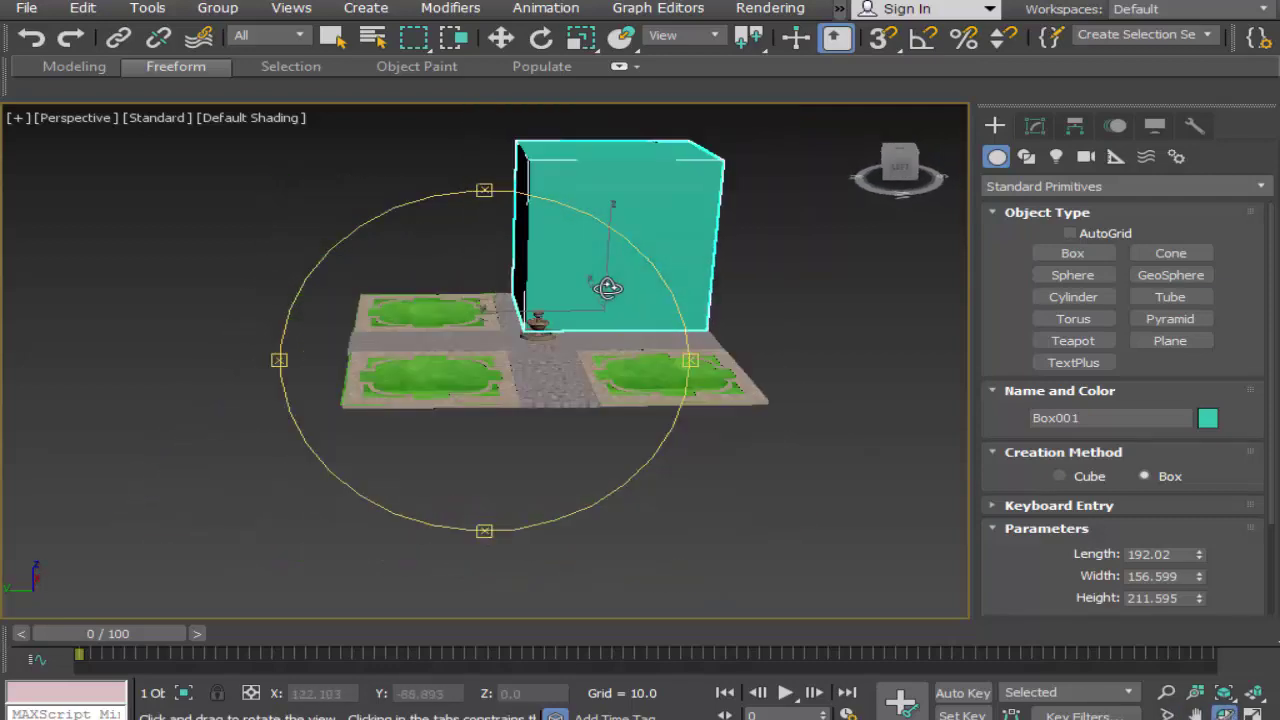
scroll(1229, 492, "down", 3)
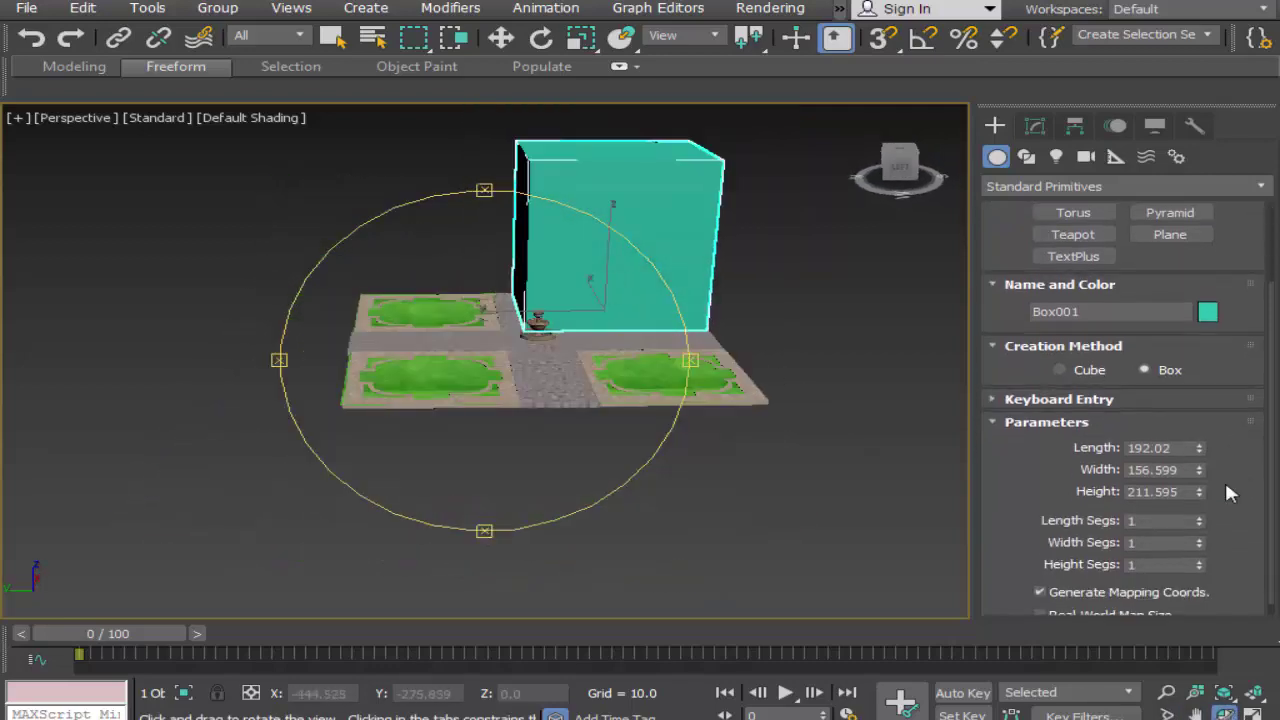
left_click_drag(1196, 492, 1217, 536)
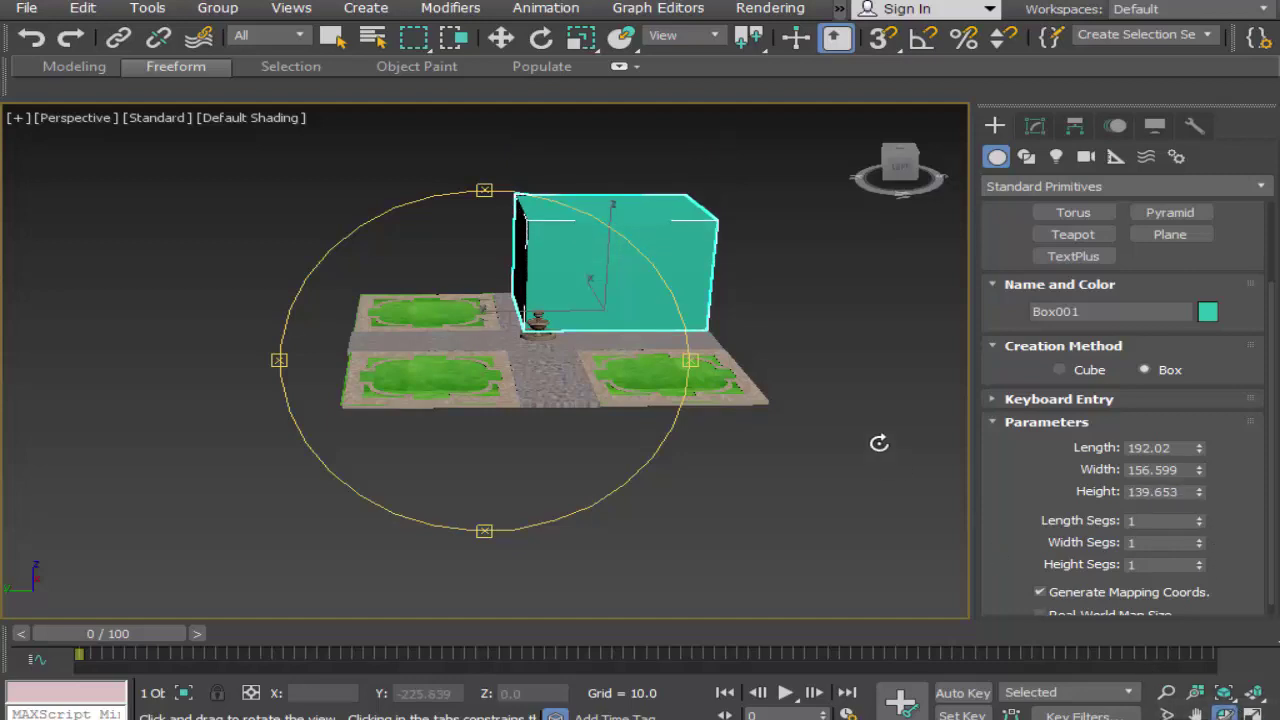
left_click_drag(600, 335, 566, 301)
left_click_drag(857, 303, 851, 323)
left_click_drag(640, 305, 714, 320)
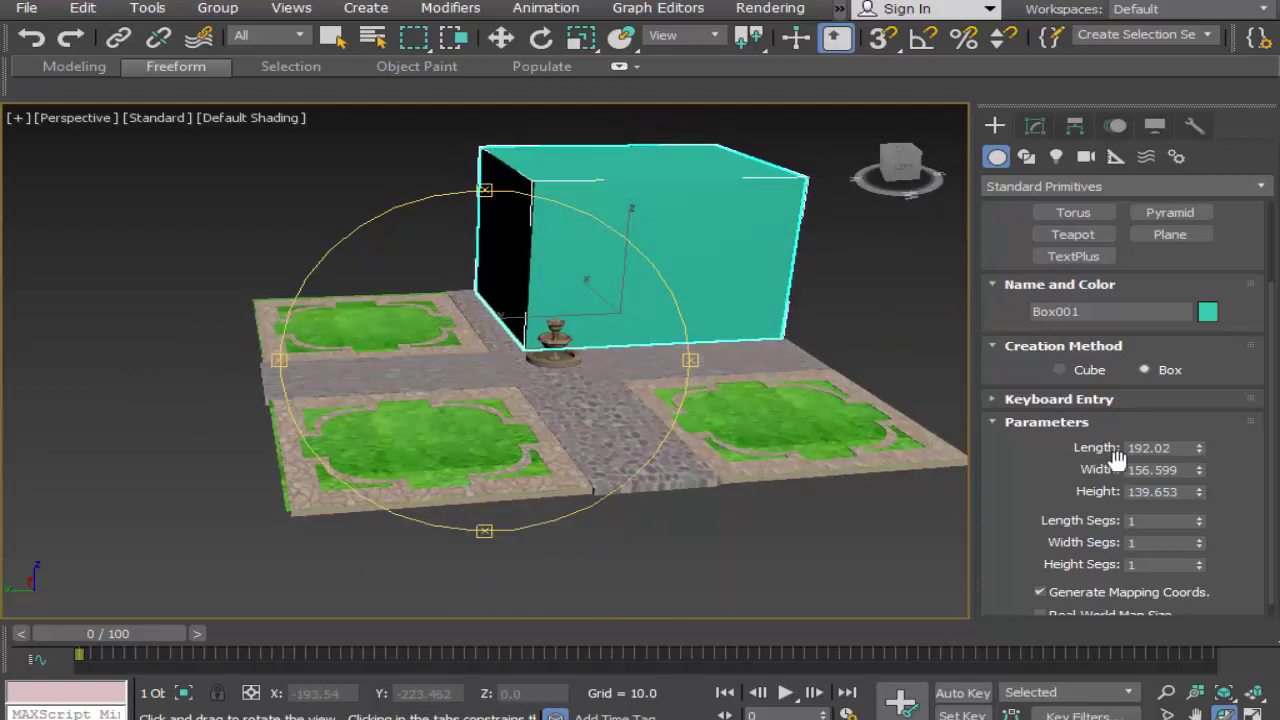
mouse_move(1200, 491)
left_mouse_down()
mouse_move(1222, 521)
mouse_move(1212, 512)
left_mouse_up()
Step: Narrow Box001's width to 150.335 in the maximized Top view and slide it right
key("alt+w")
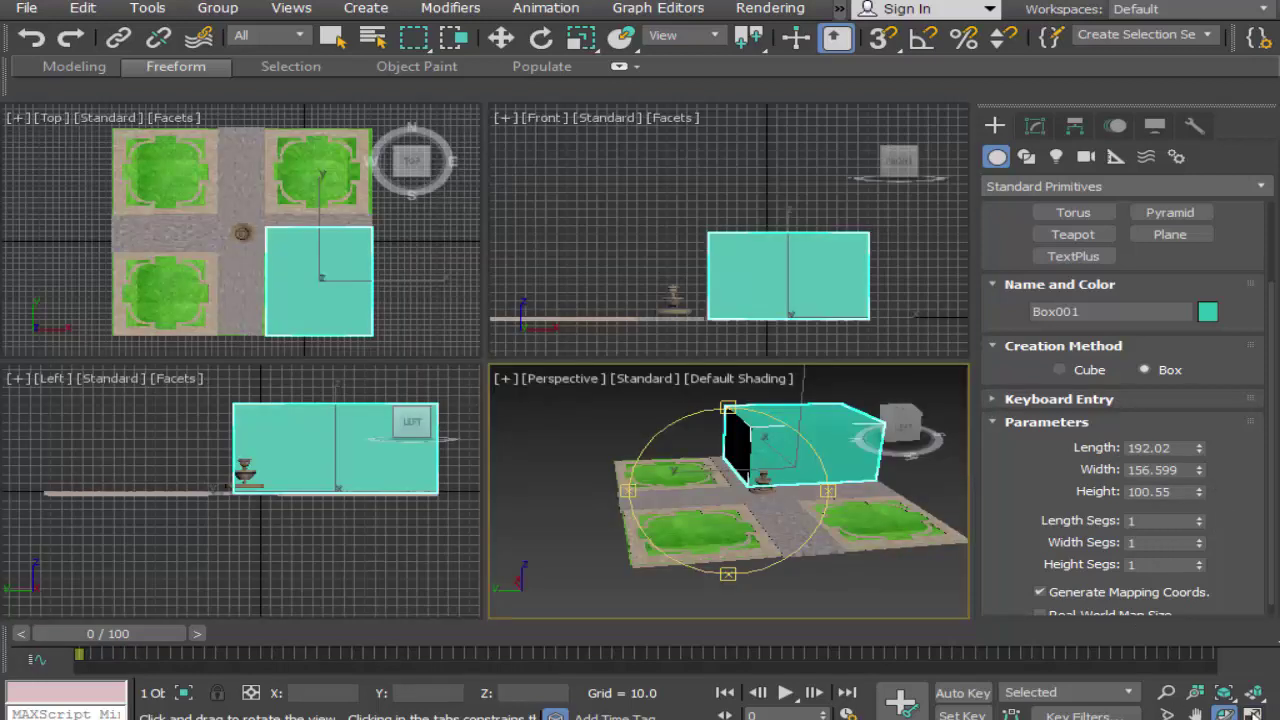
left_click(367, 321)
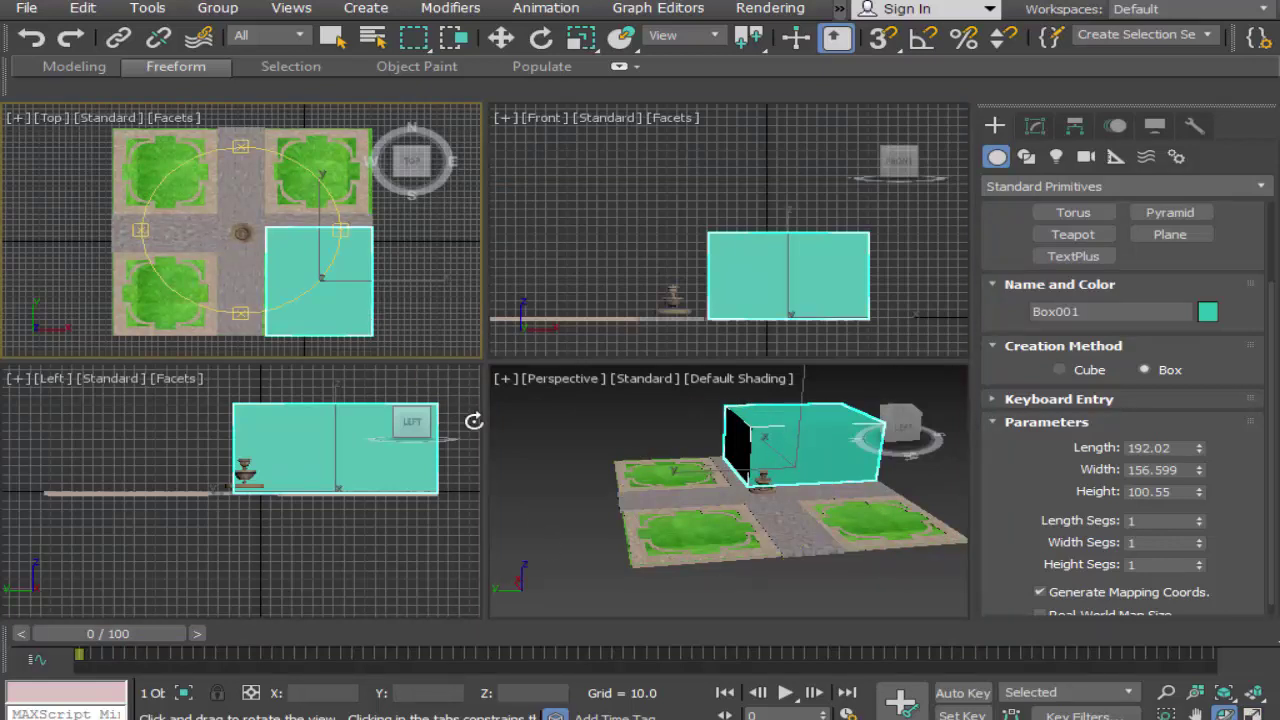
right_click(354, 324)
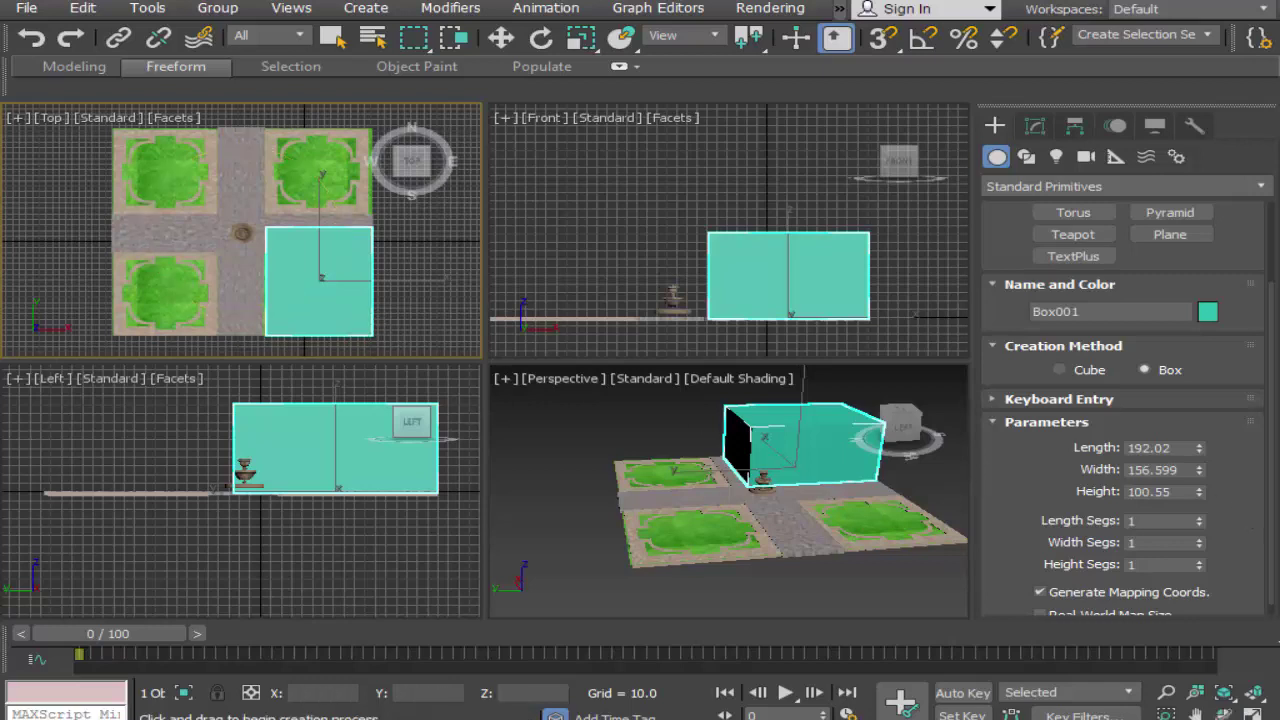
key("alt+w")
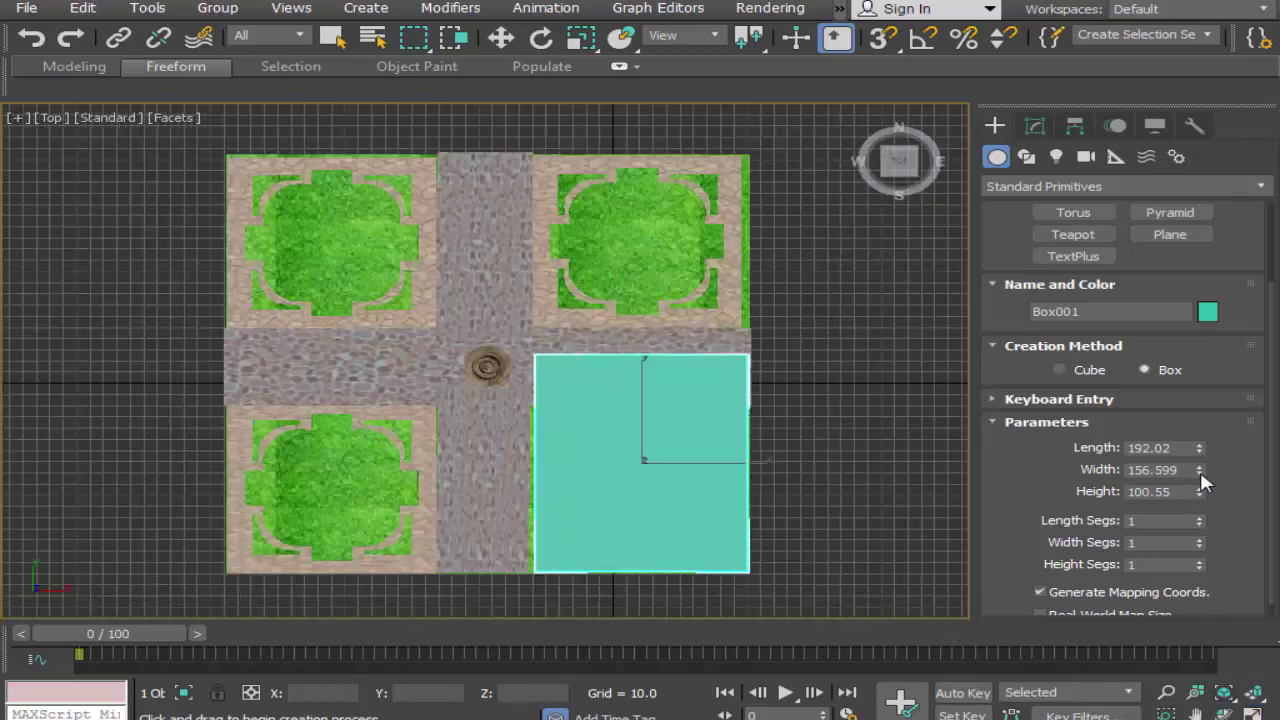
left_click_drag(1202, 468, 1204, 472)
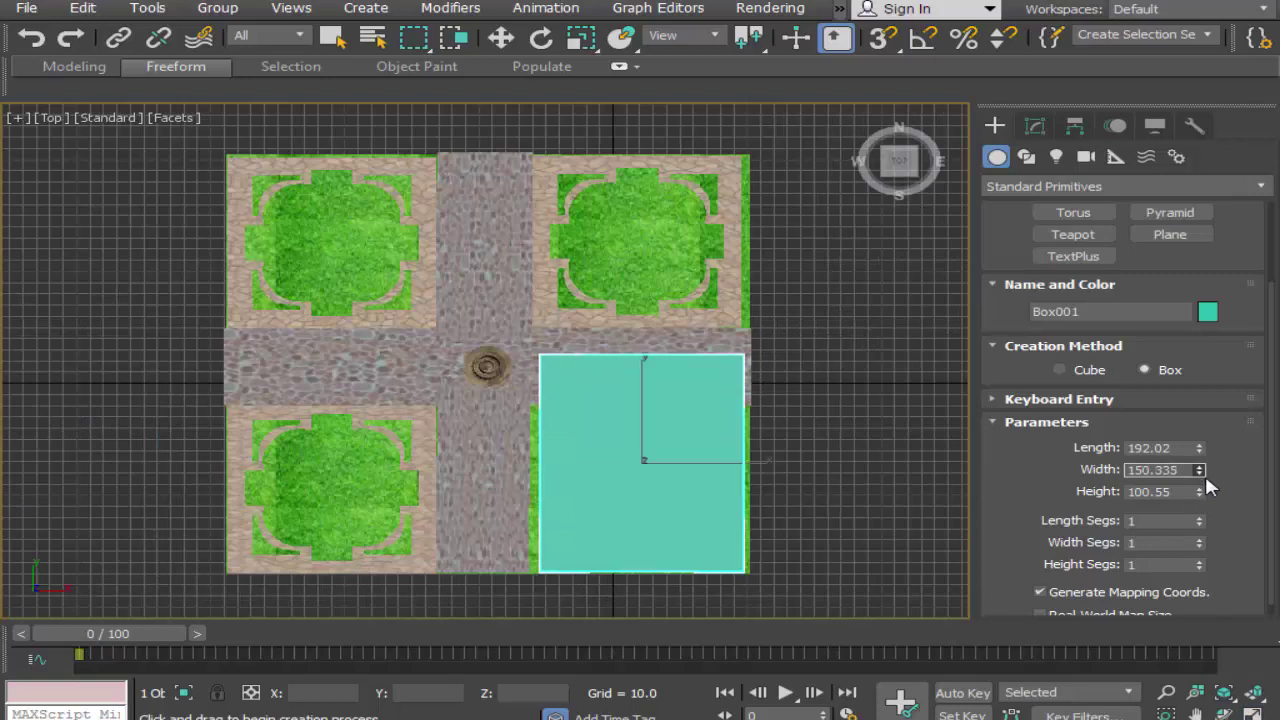
left_click(501, 37)
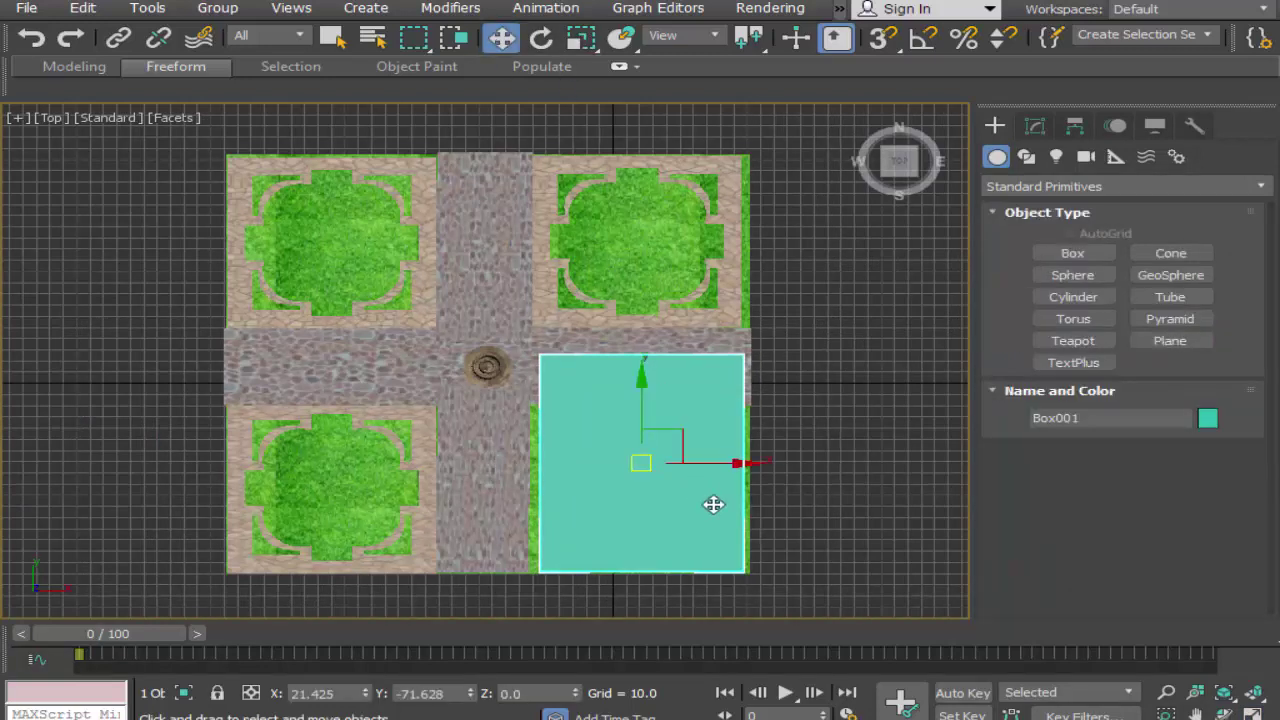
left_click_drag(754, 463, 762, 462)
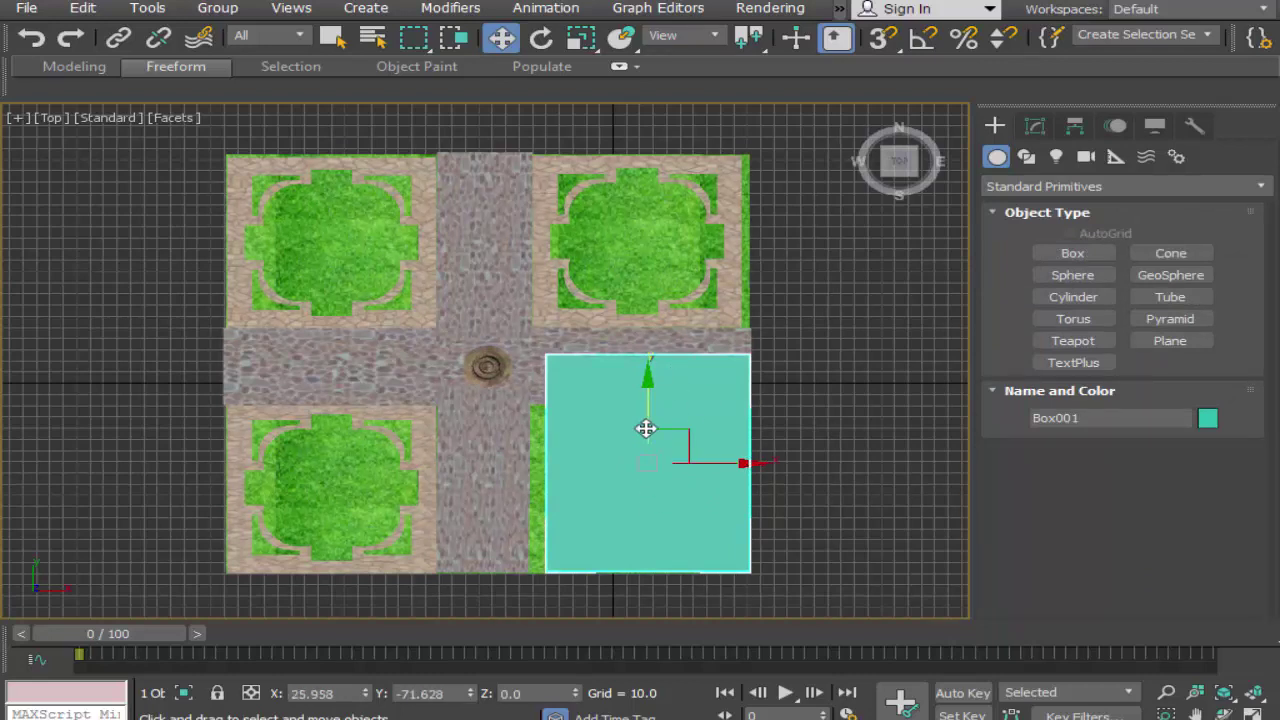
Step: Shorten Box001's length to 180.499 and nudge it to sit inside the lower-right lawn
left_click(1035, 126)
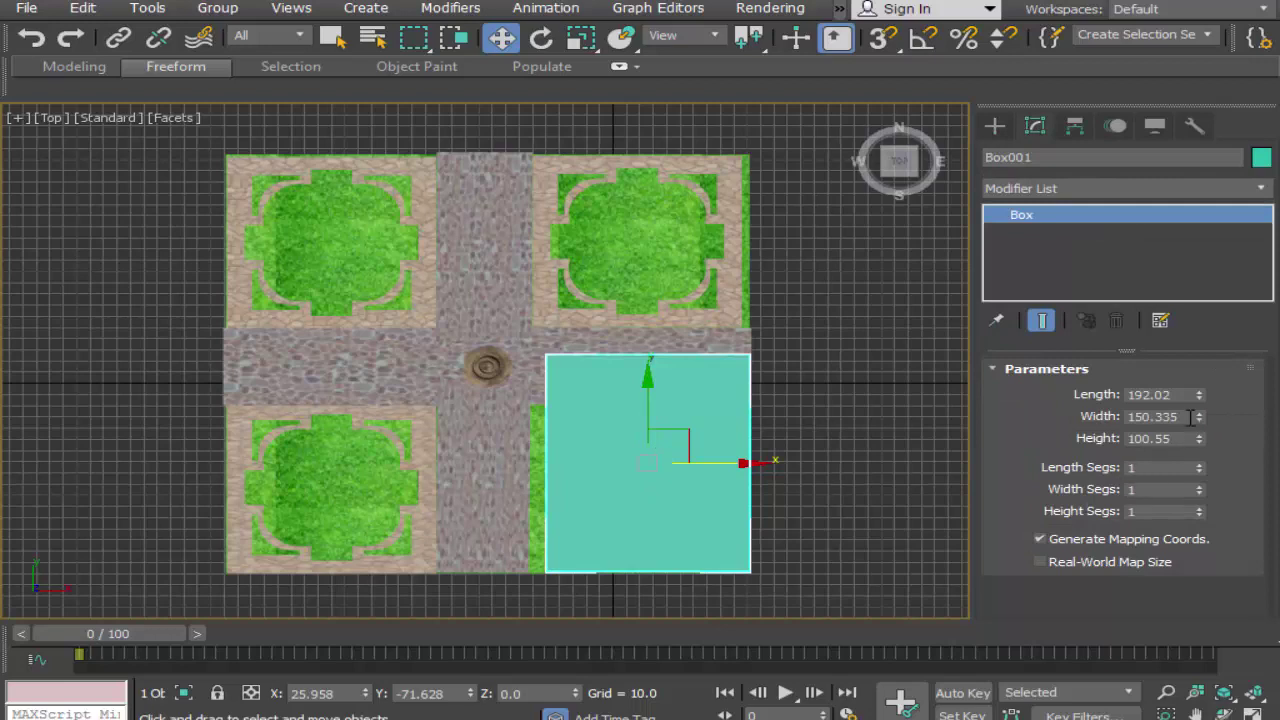
left_click_drag(1198, 400, 1198, 412)
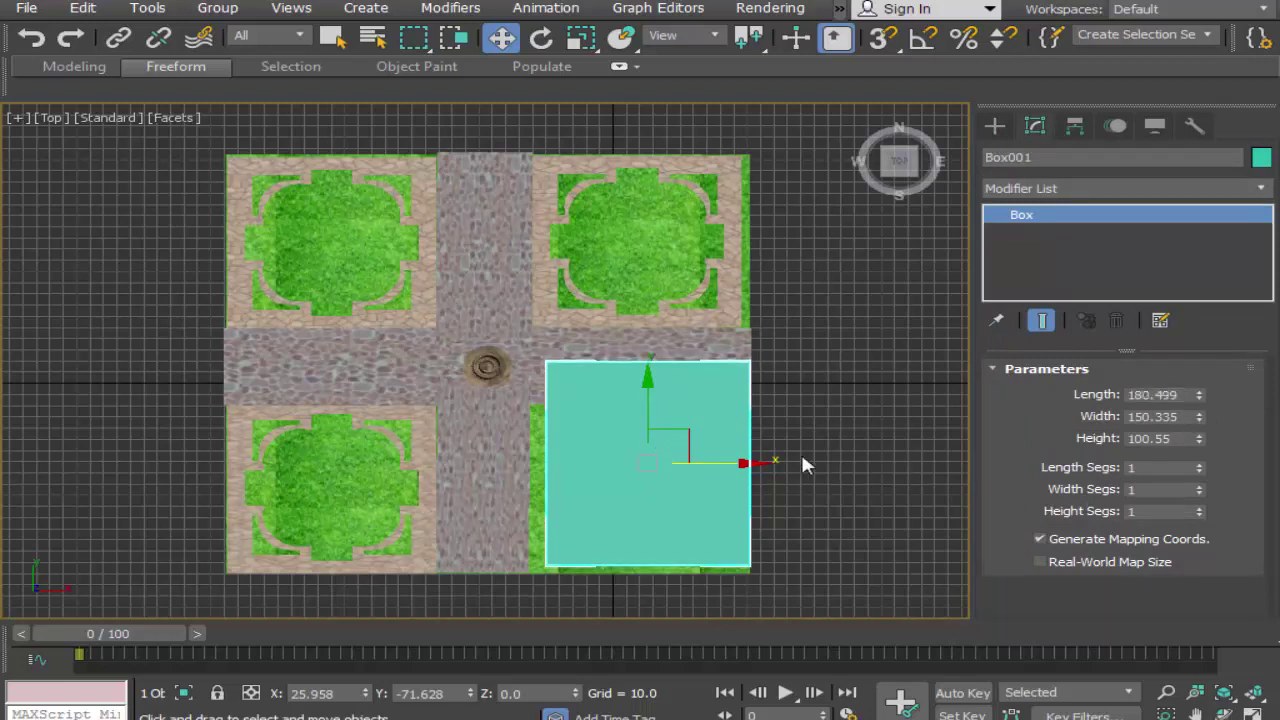
left_click_drag(649, 429, 646, 426)
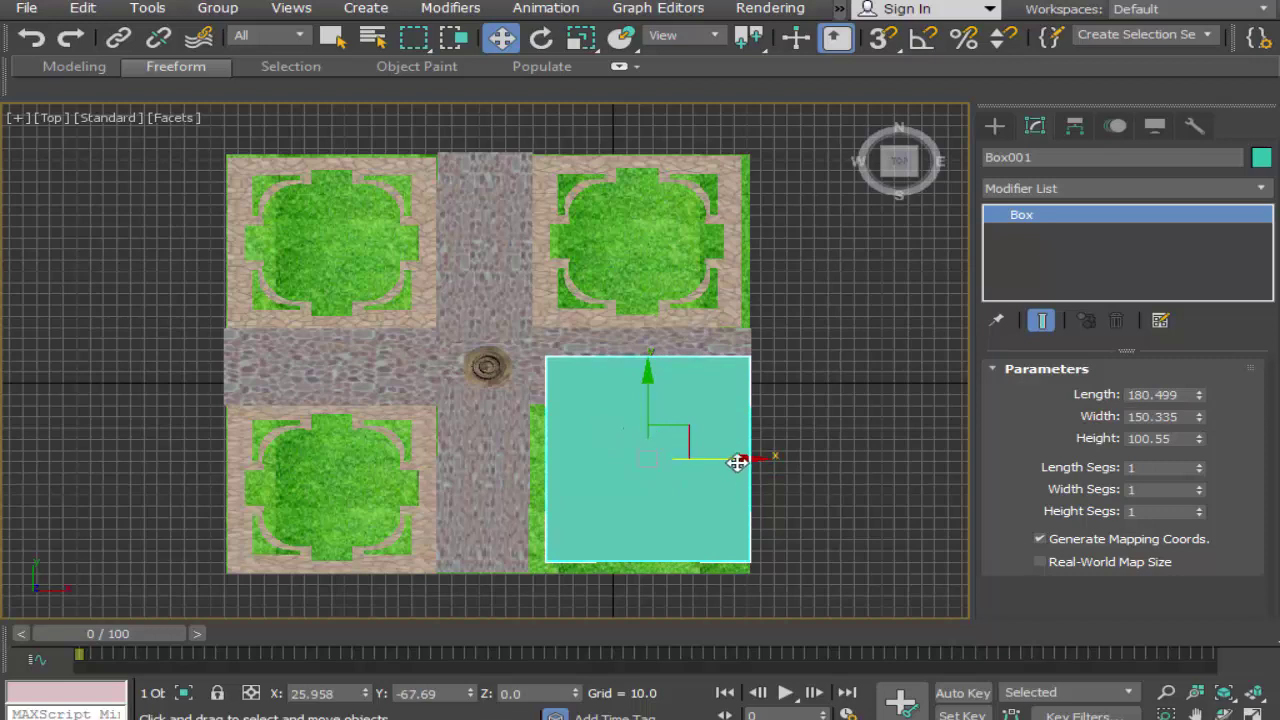
left_click_drag(737, 462, 738, 460)
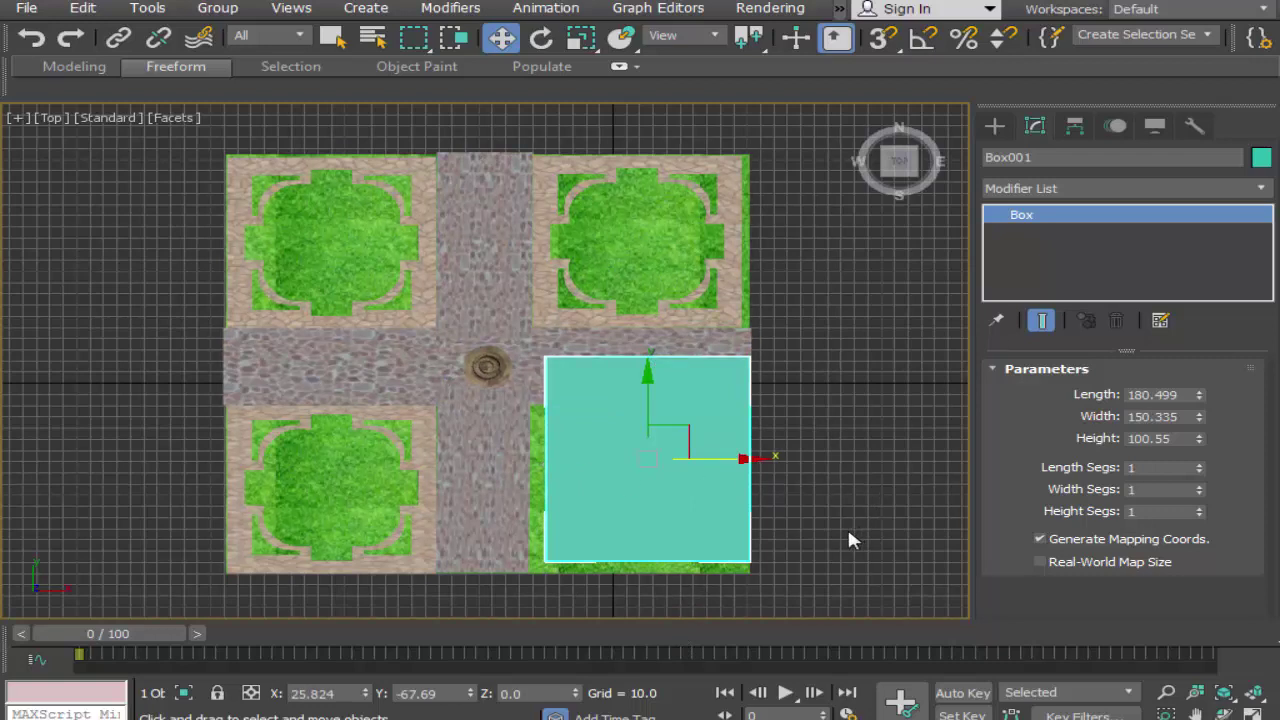
Step: Orbit and pan the maximized Perspective view to frame the building box beside the fountain
key("alt+w")
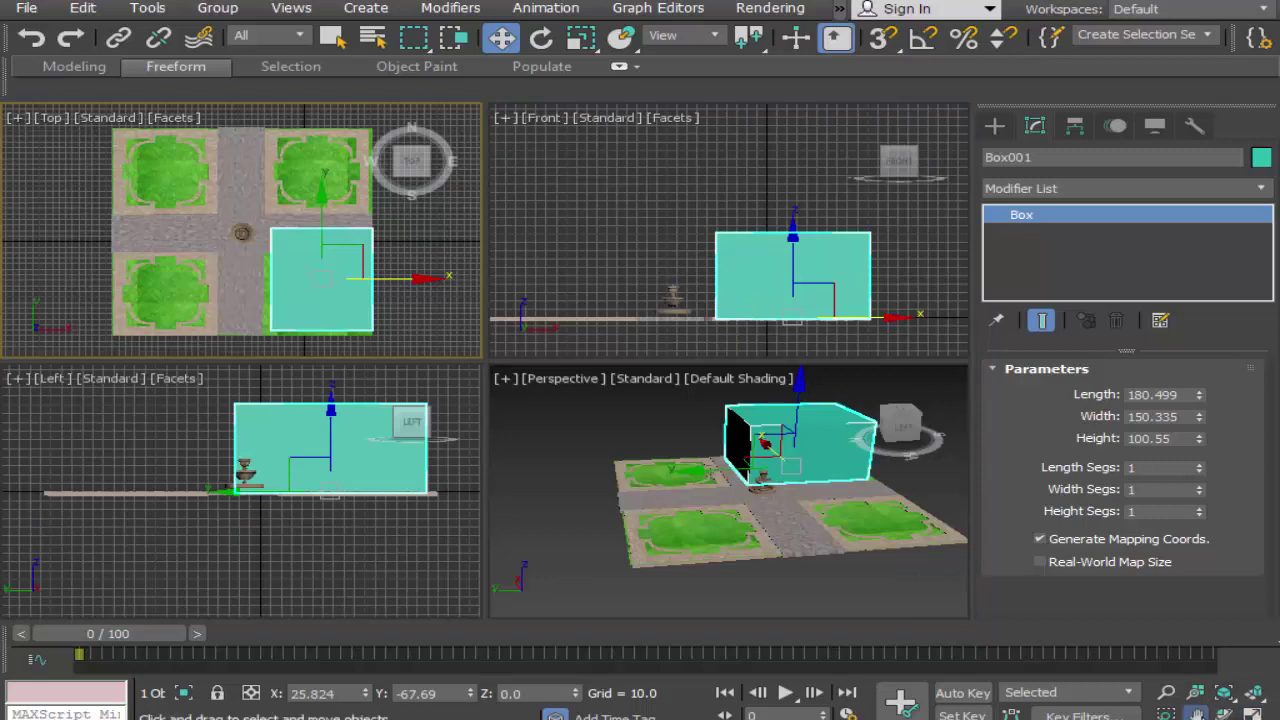
middle_click(775, 522)
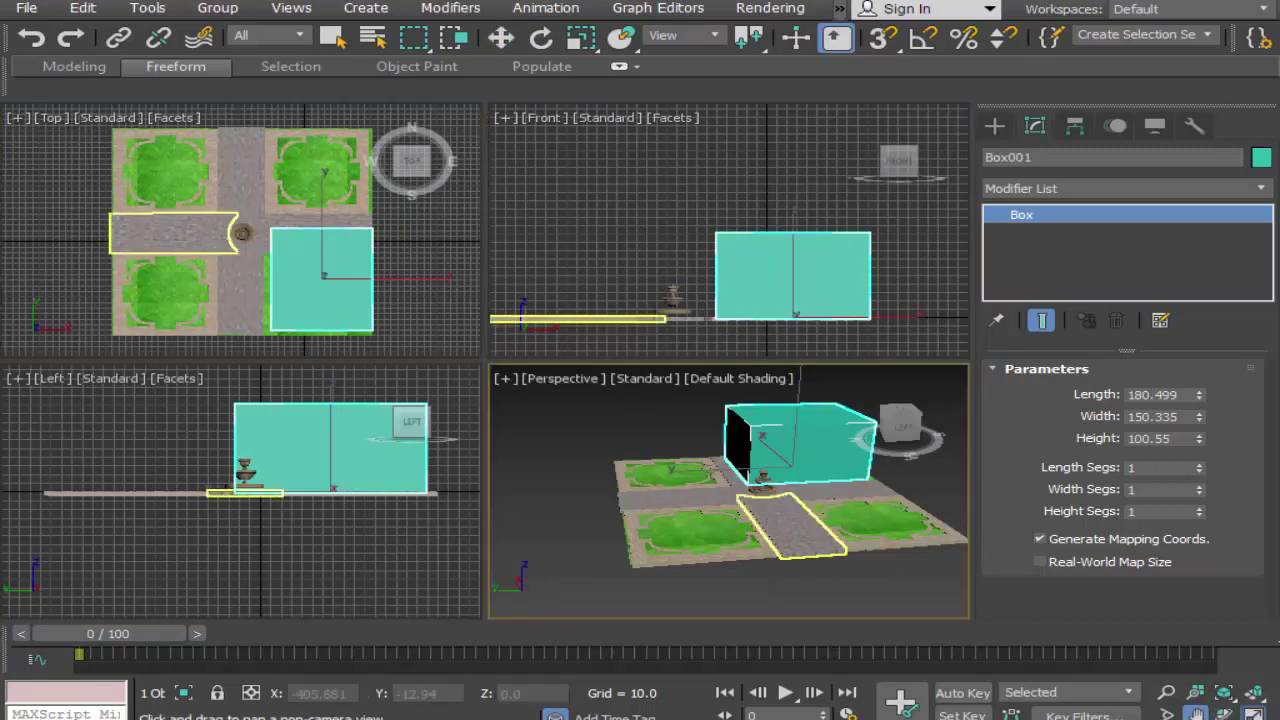
left_click(1252, 714)
left_click(1224, 714)
left_click_drag(497, 341, 420, 300)
scroll(420, 300, "up", 5)
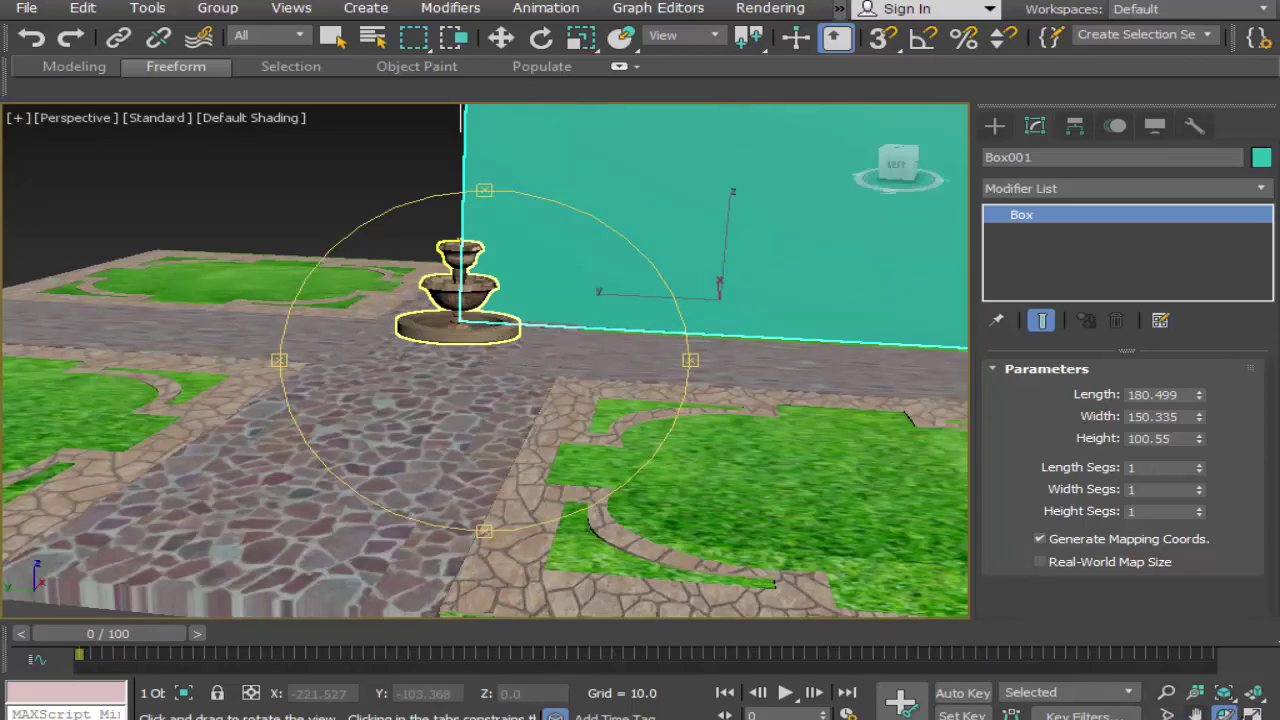
left_click(1196, 714)
left_click_drag(505, 423, 602, 607)
left_click_drag(607, 417, 357, 437)
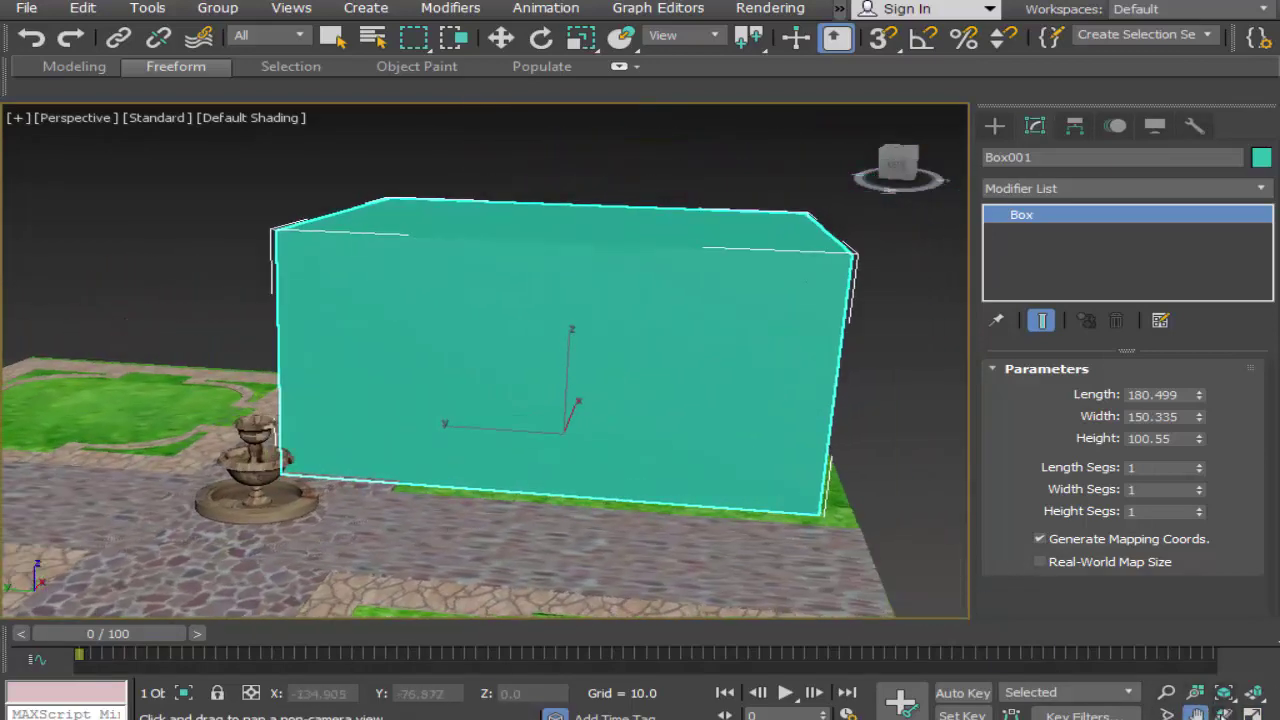
key("ctrl+r")
left_click_drag(554, 485, 617, 477)
Step: Hide the fountain group with Hide Selection, then select Box001
left_click(501, 37)
left_click(458, 540)
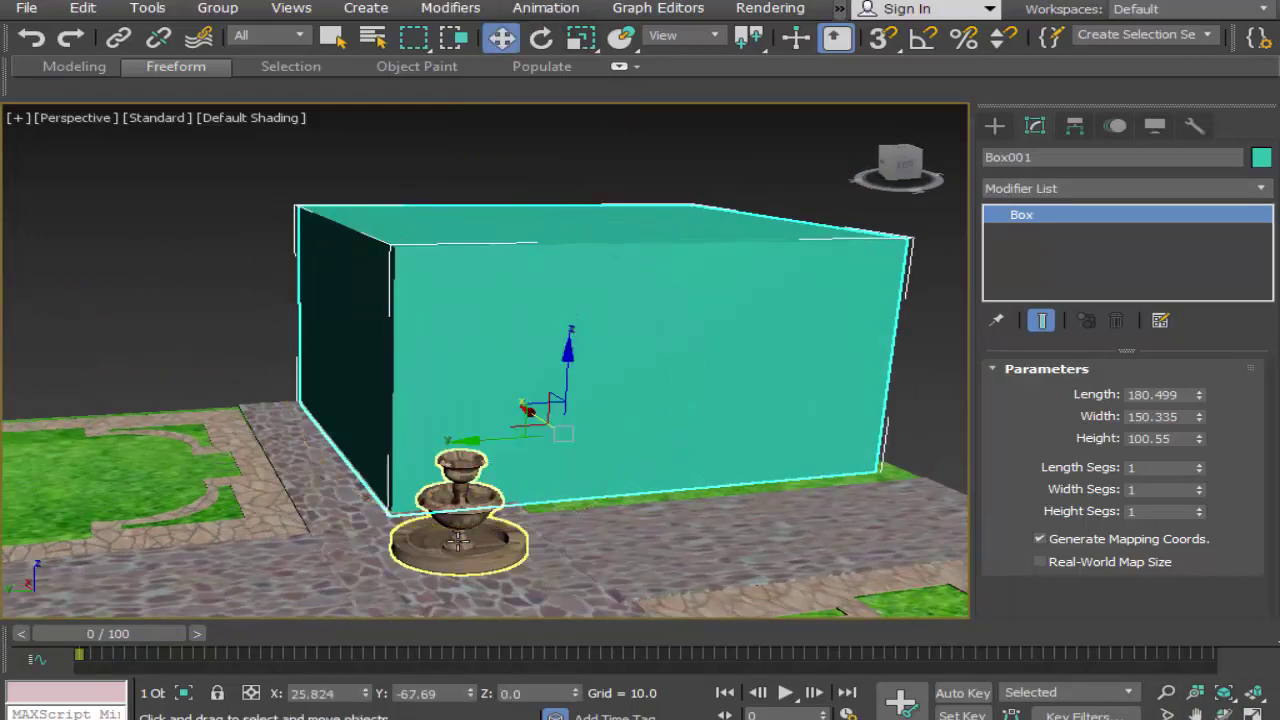
right_click(458, 540)
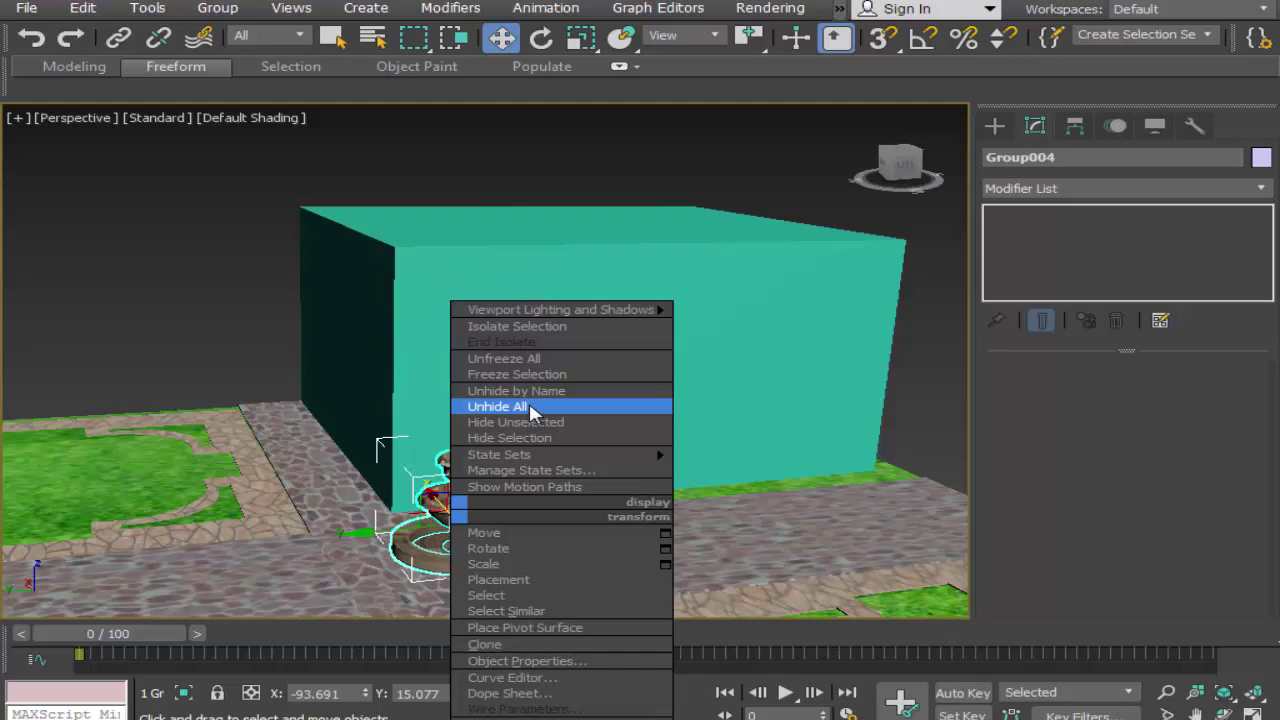
left_click(540, 438)
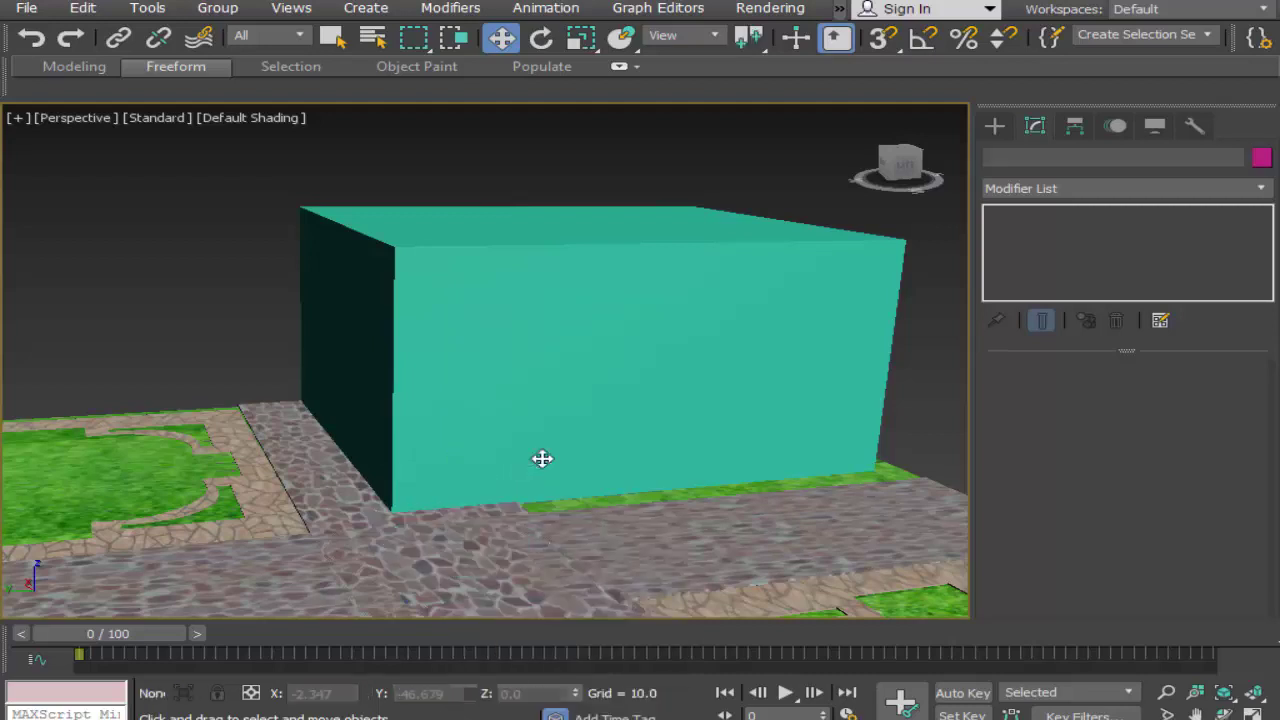
left_click(511, 437)
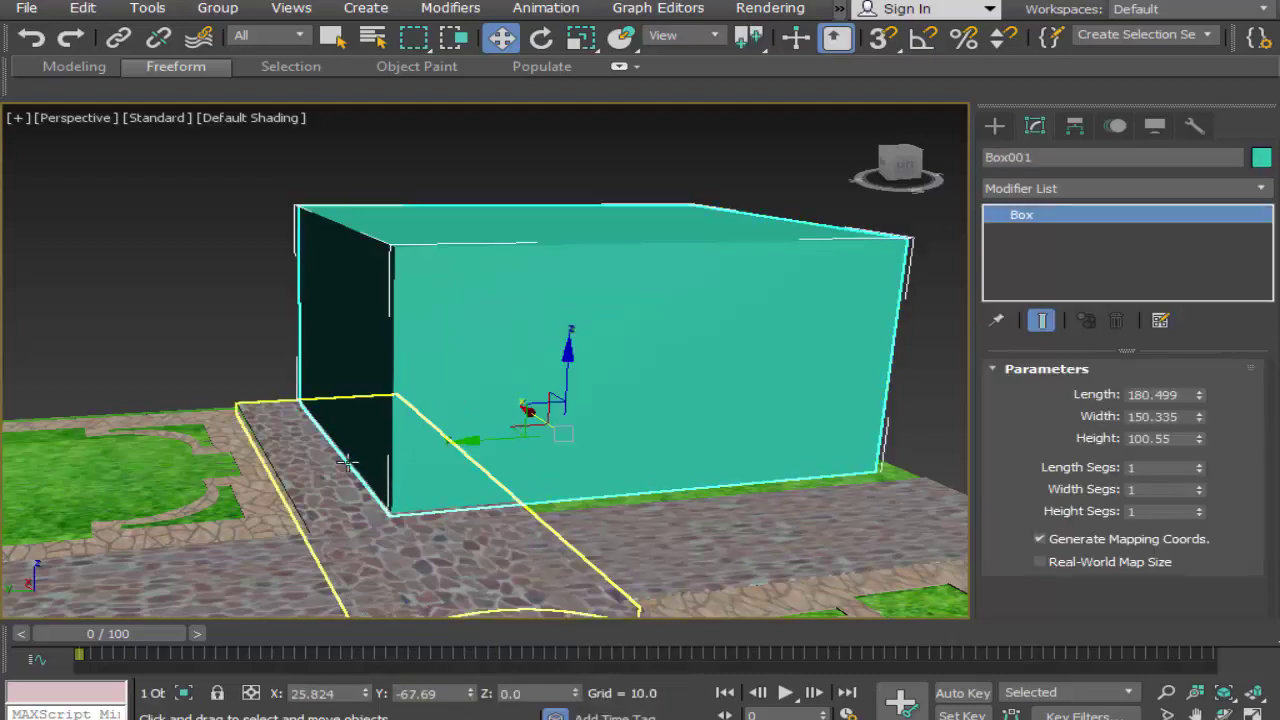
Step: Turn on Edged Faces shading in the Perspective viewport
key("ctrl+r")
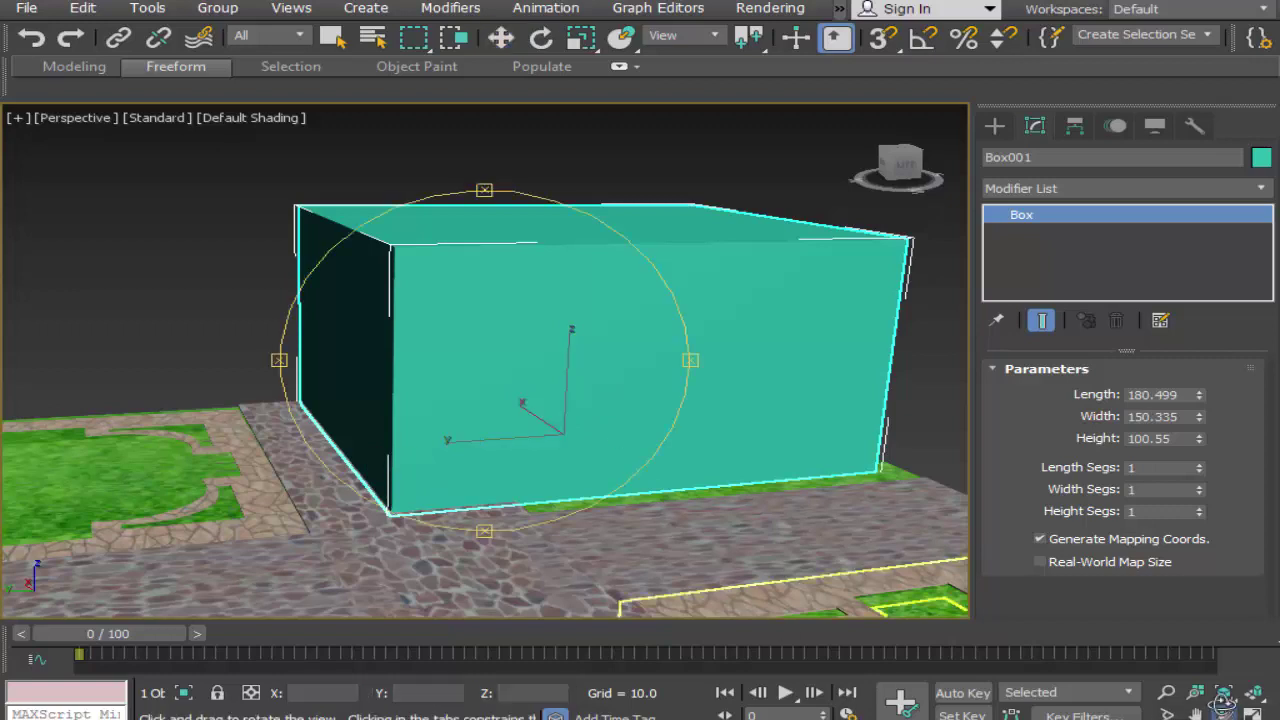
left_click_drag(591, 348, 537, 346)
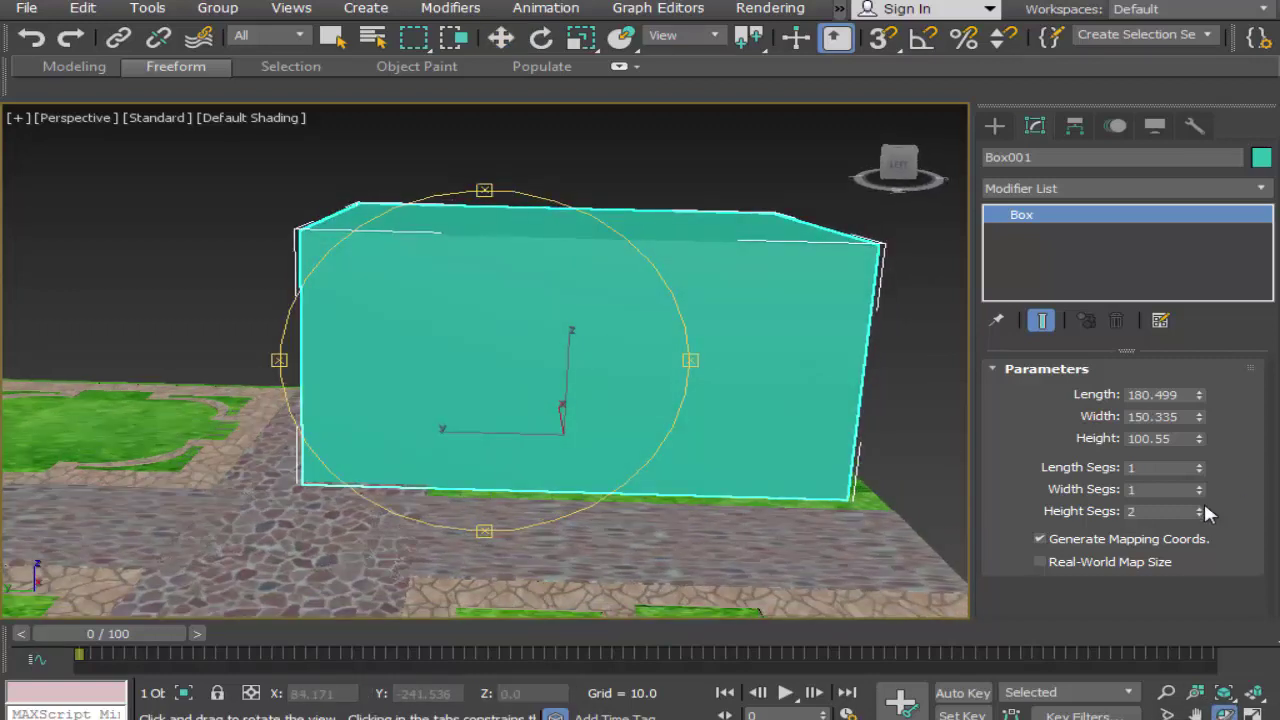
left_click(262, 119)
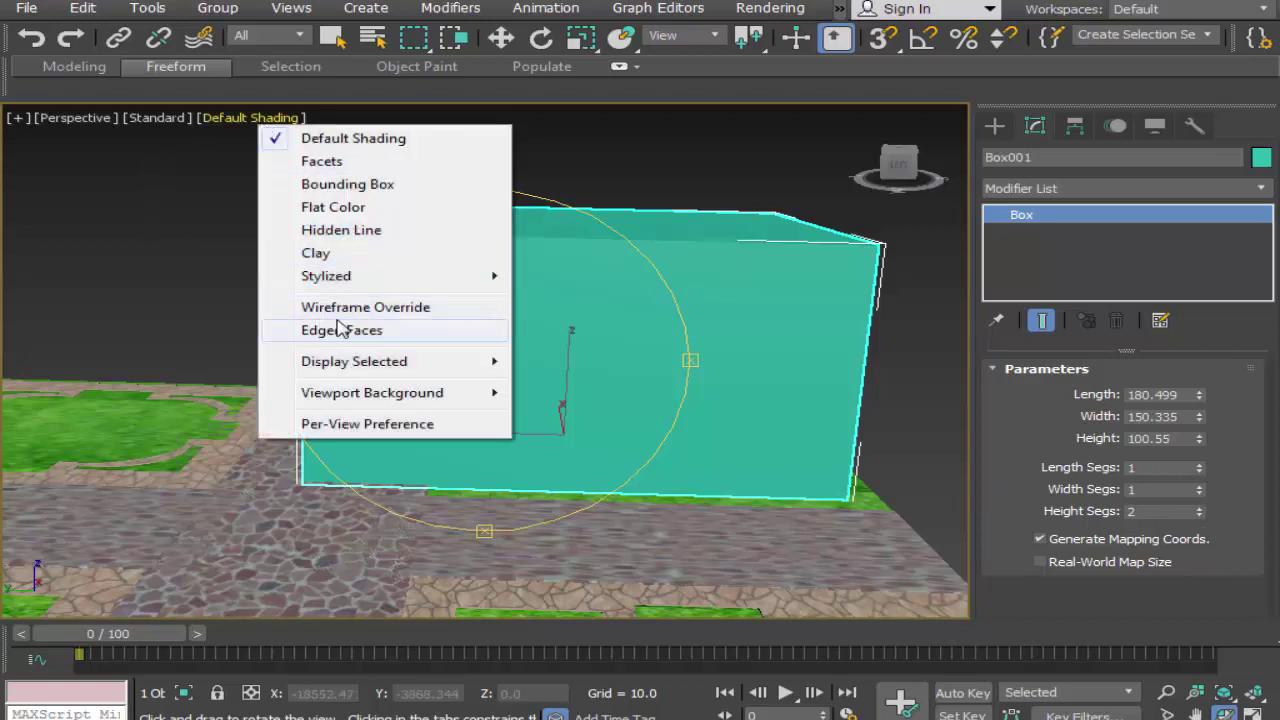
left_click(405, 337)
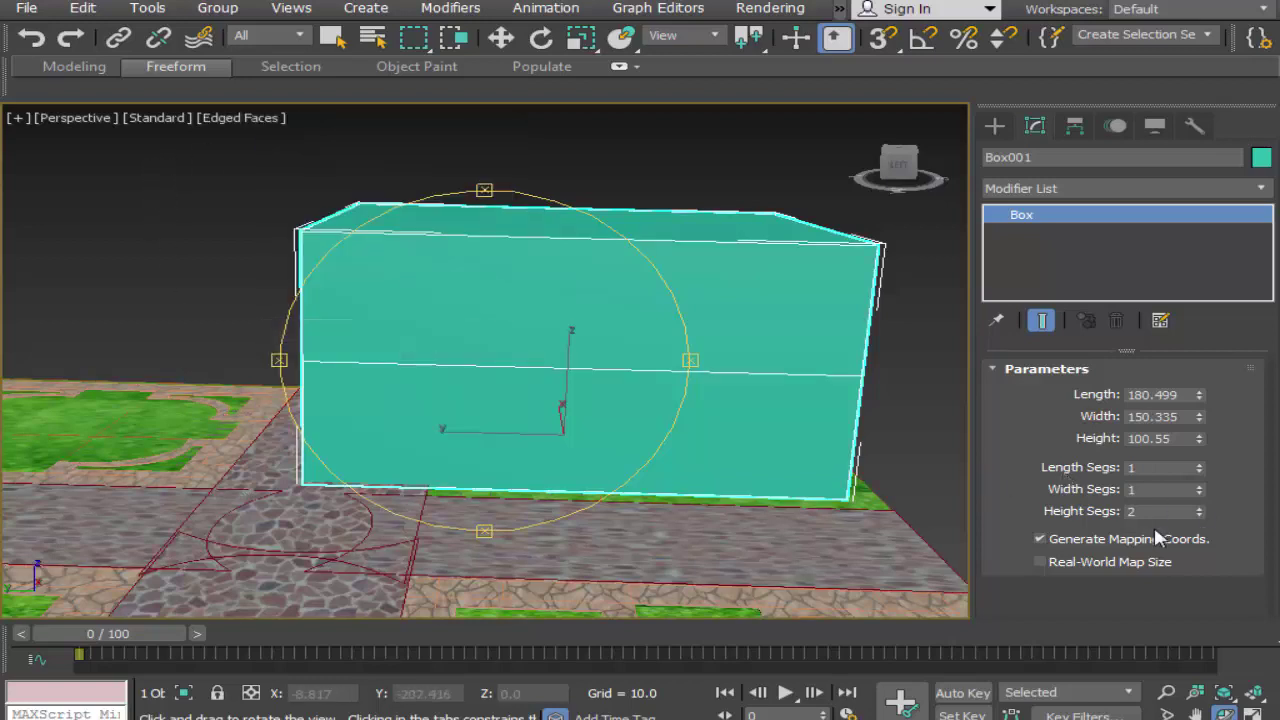
Step: Give Box001 3 length segments and 2 height segments
left_click(1199, 464)
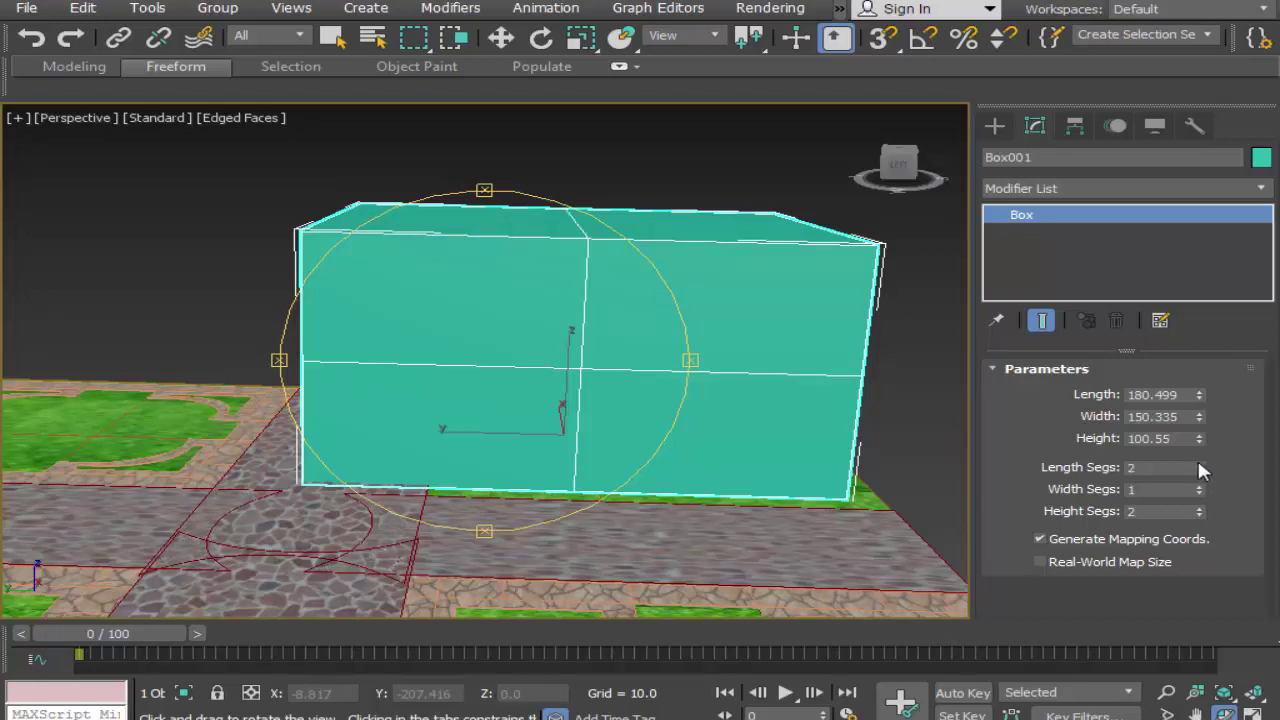
left_click(1199, 464)
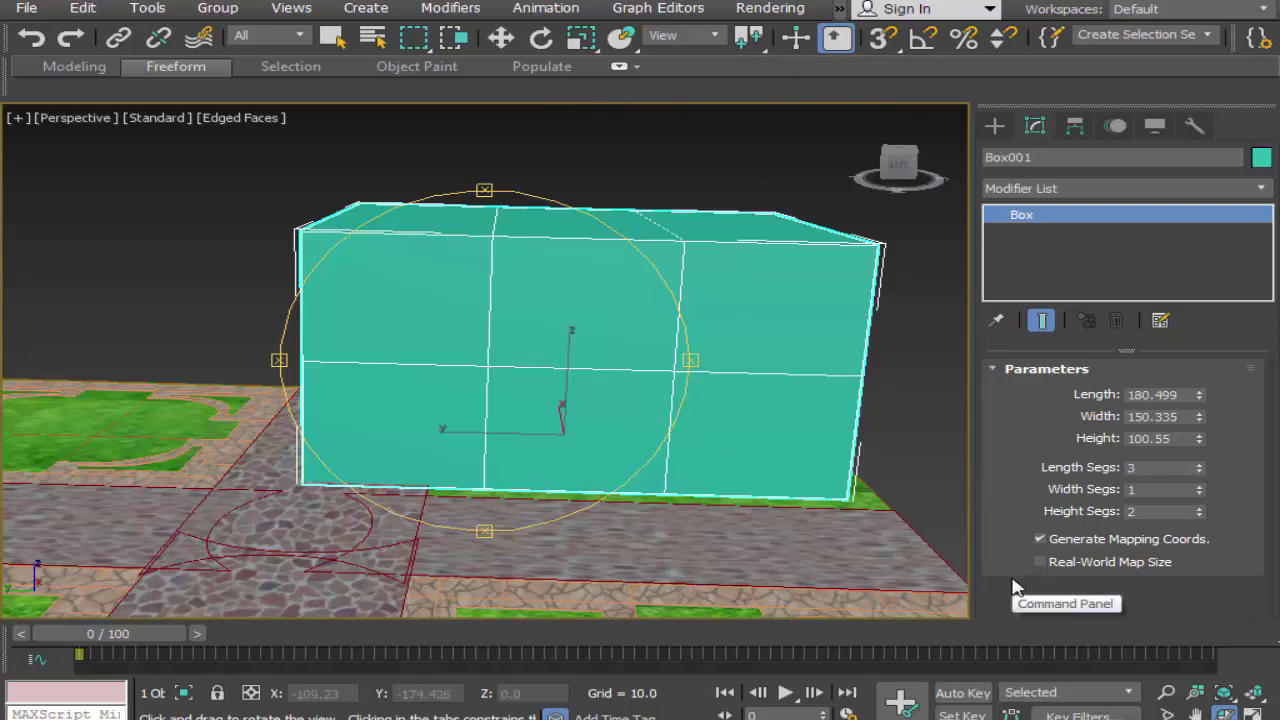
left_click(1199, 486)
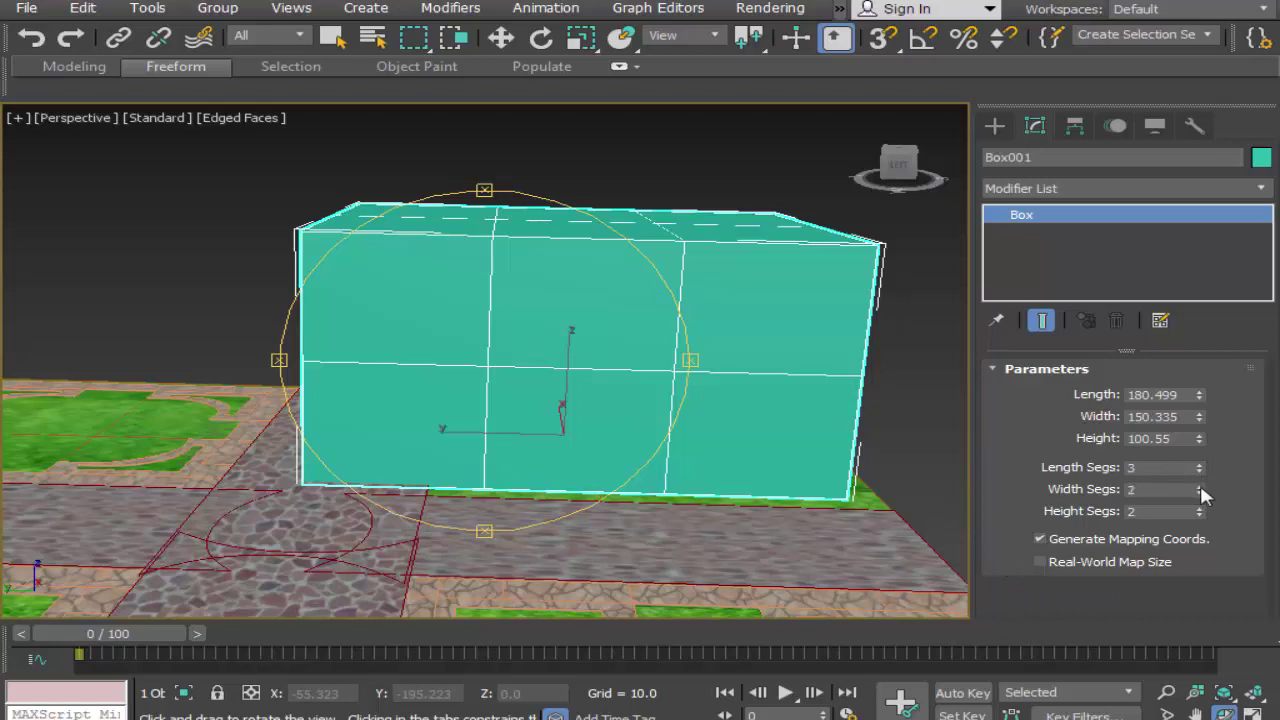
left_click(1200, 492)
Step: Zoom in on the Top viewport and maximize it
left_click(1197, 713)
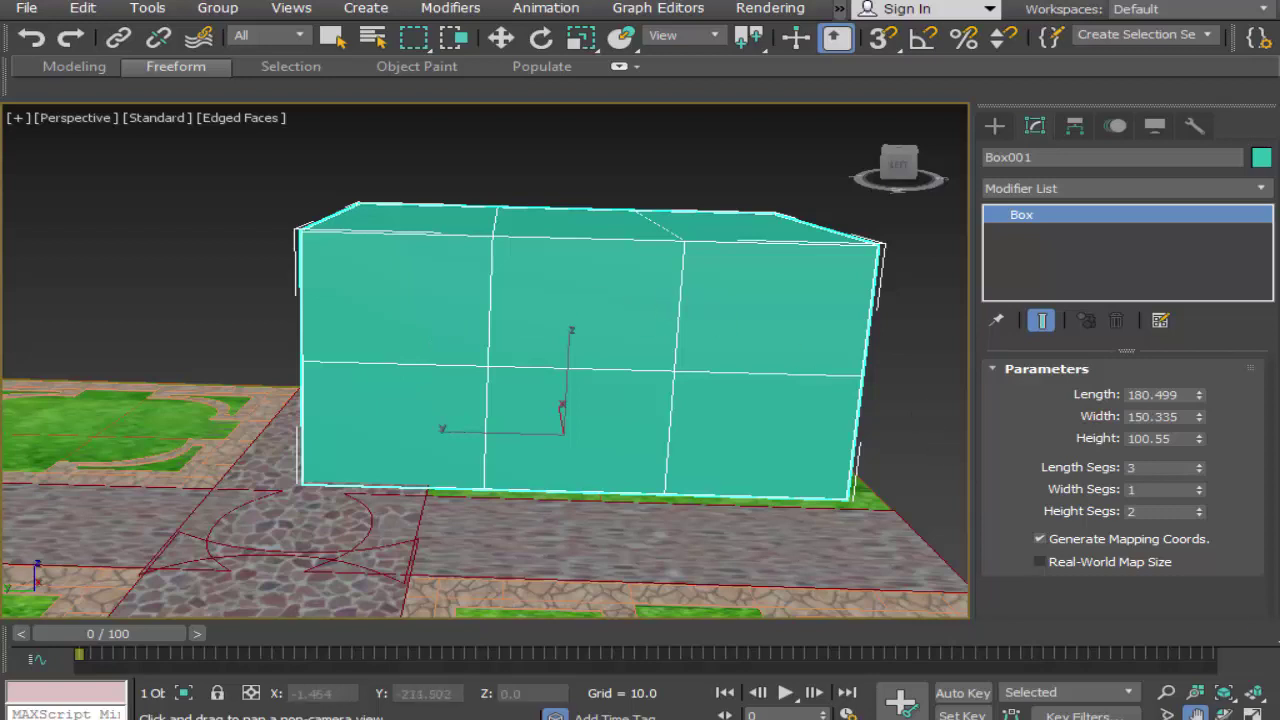
key("alt+w")
left_click(229, 286)
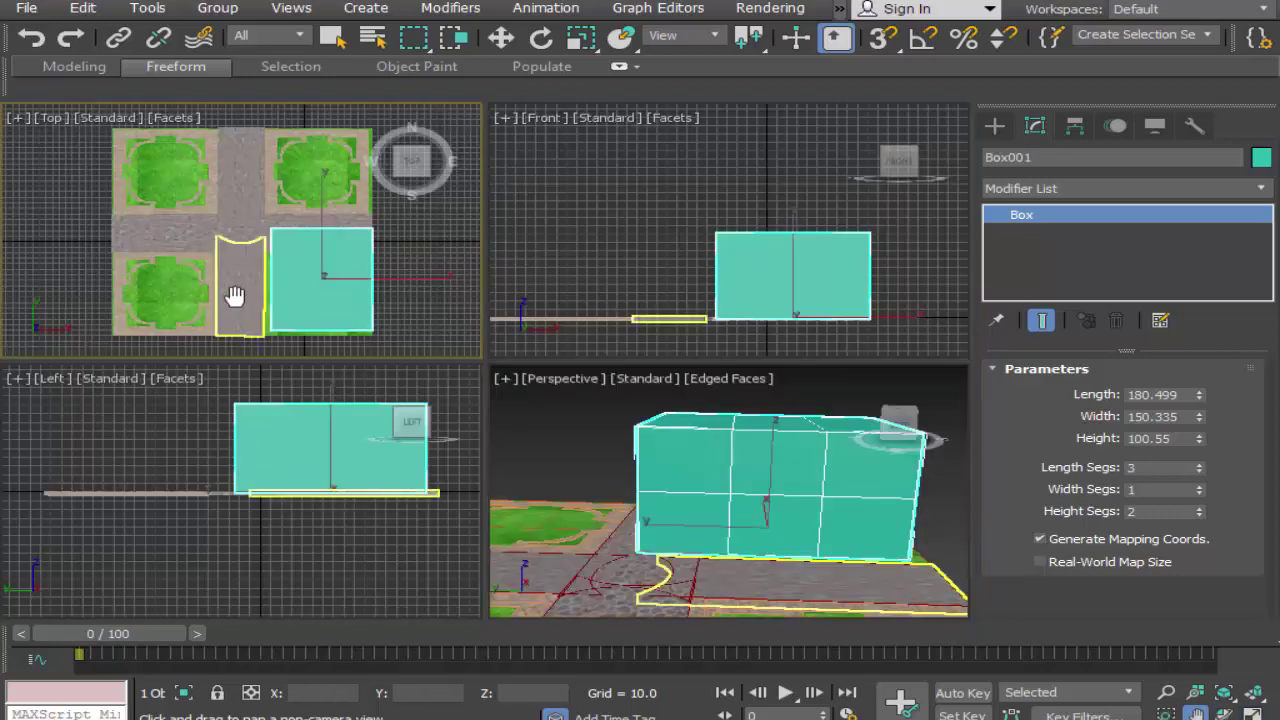
scroll(271, 283, "up", 5)
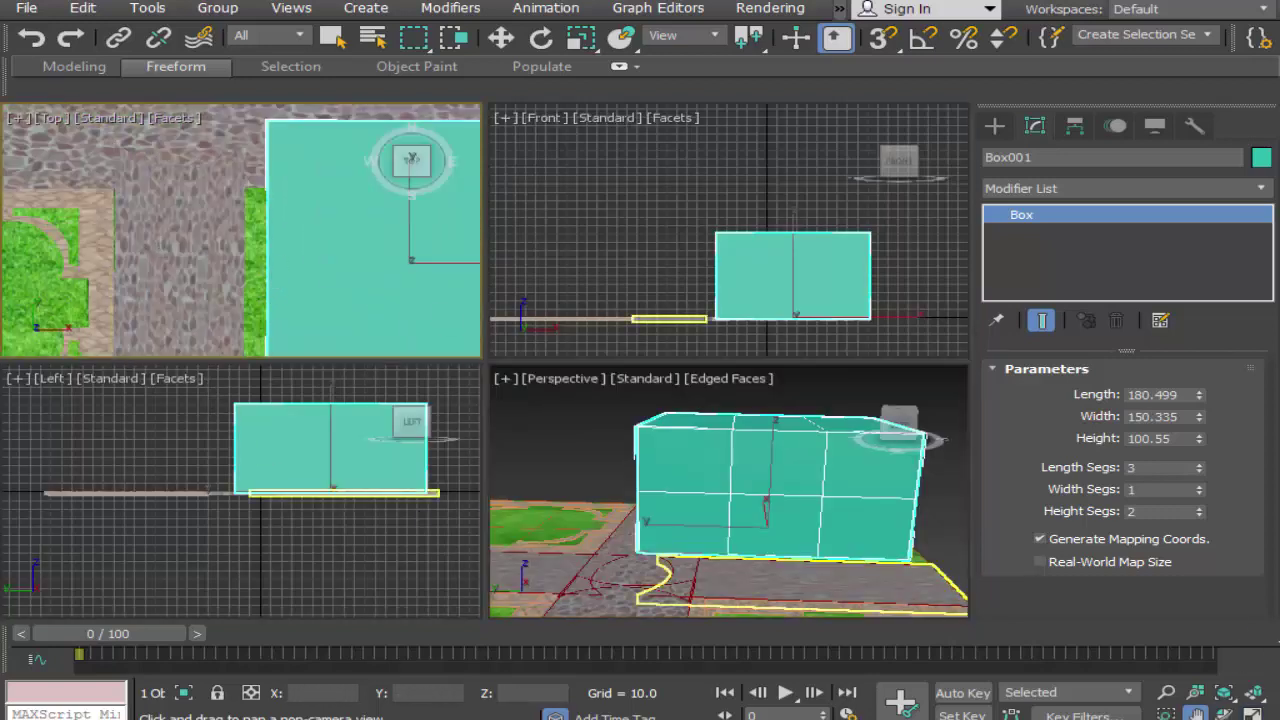
key("alt+w")
Step: Draw a thin box, Box002, beside the building's wall in Top view
left_click(1000, 124)
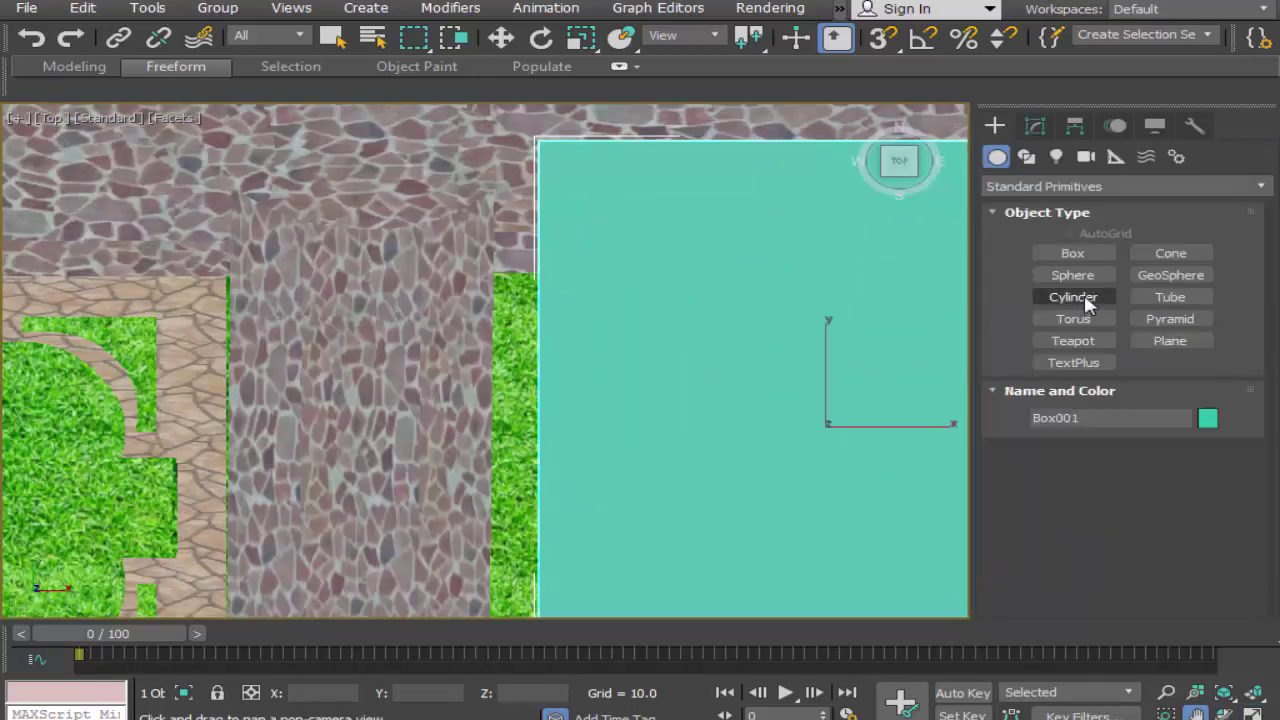
left_click(1080, 250)
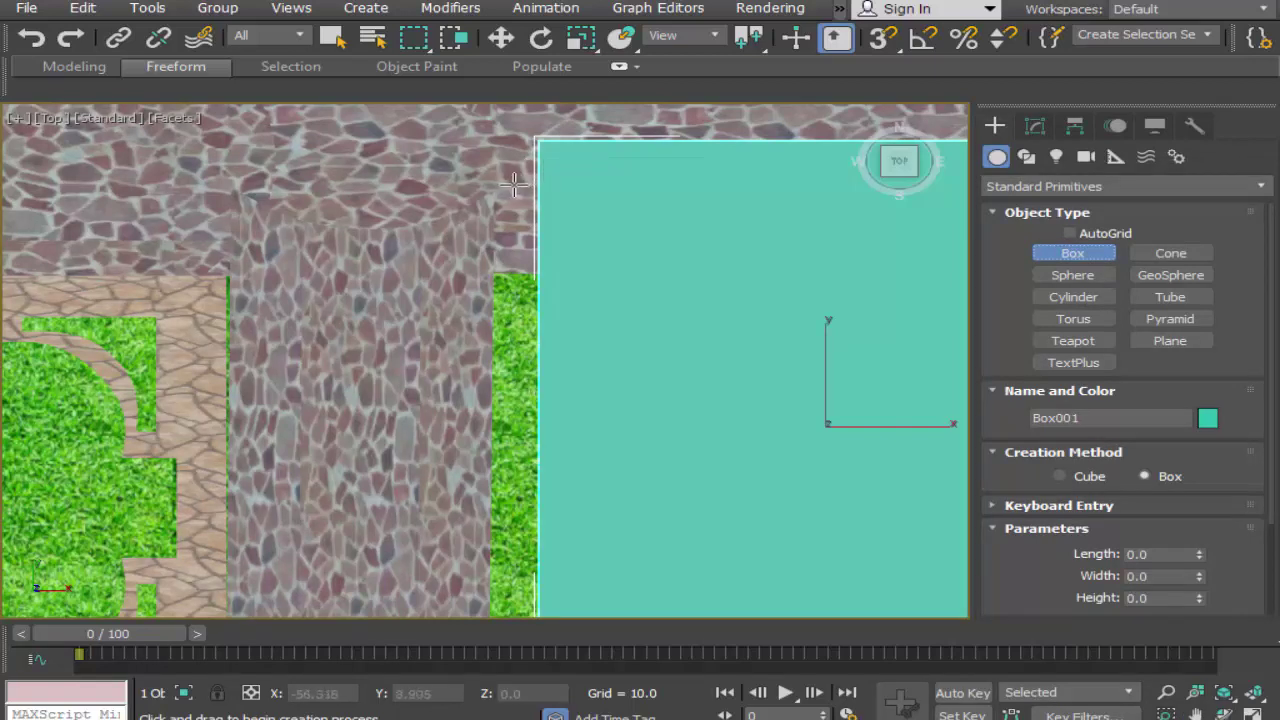
left_click_drag(512, 184, 542, 322)
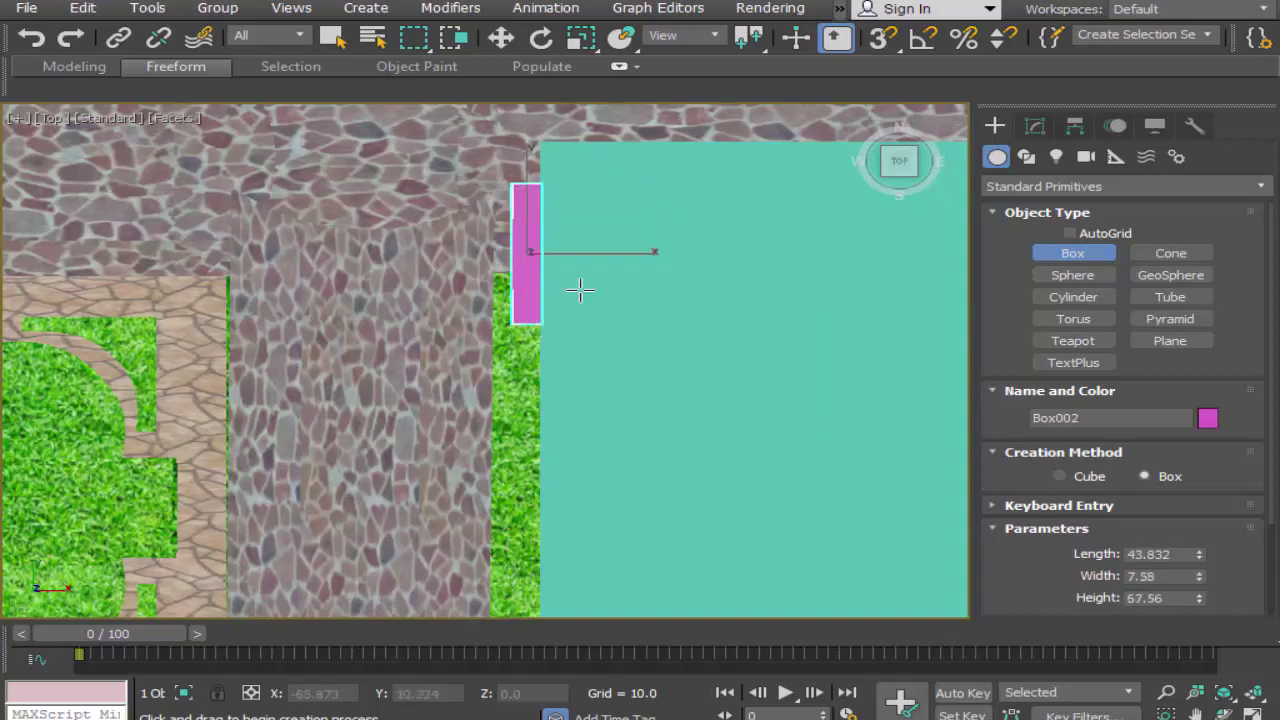
left_click(580, 290)
key("alt+w")
Step: Raise the door box's height to 81.747
left_click(1196, 713)
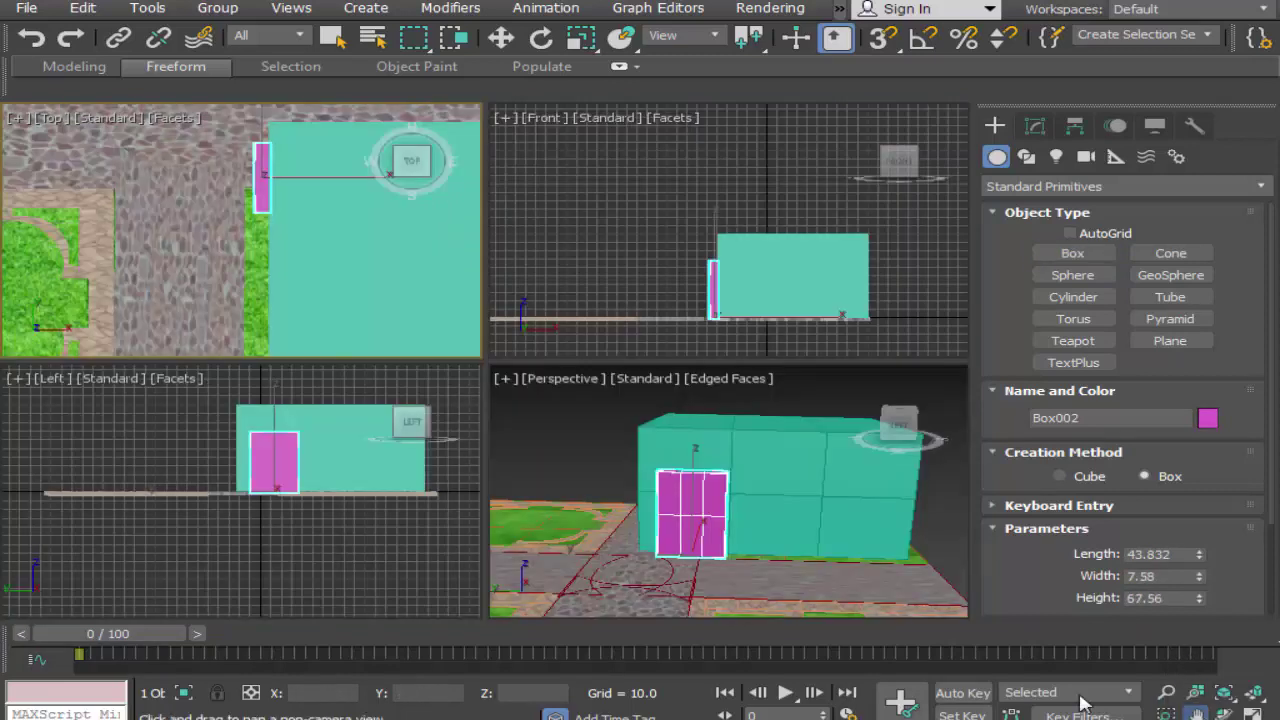
left_click(280, 517)
left_click_drag(293, 534, 285, 610)
scroll(300, 563, "up", 4)
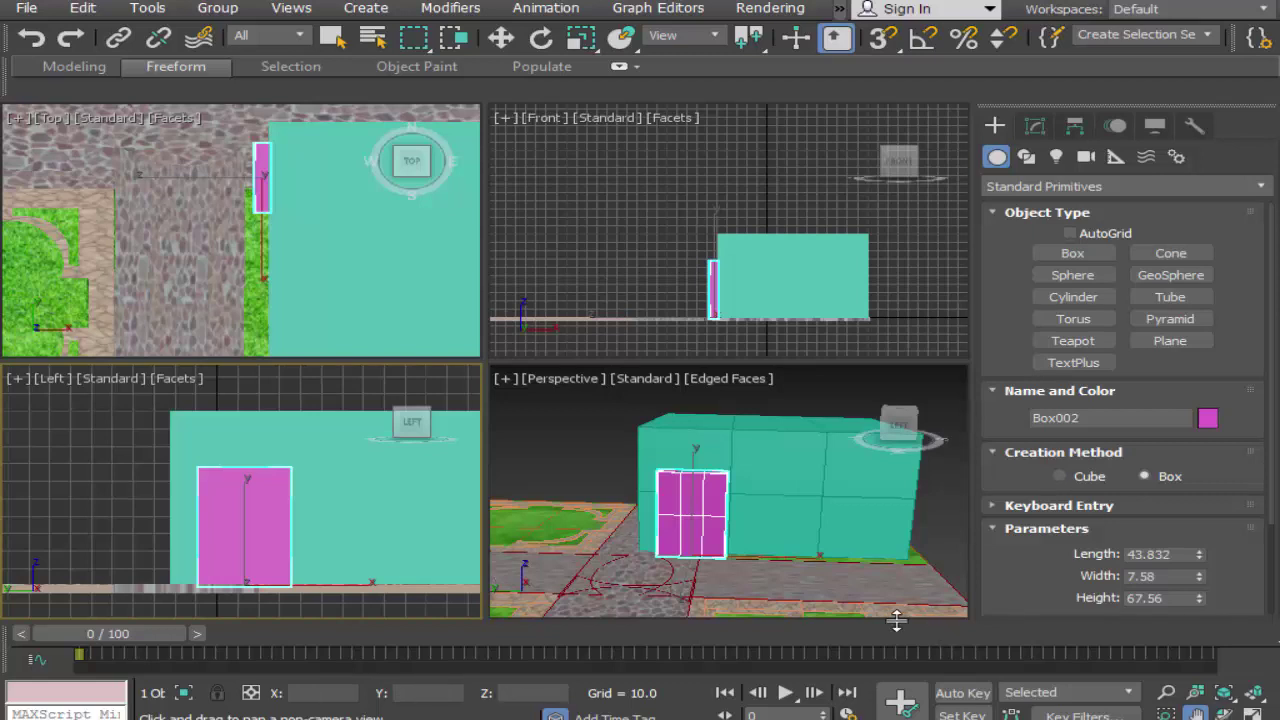
left_click_drag(1200, 598, 1205, 574)
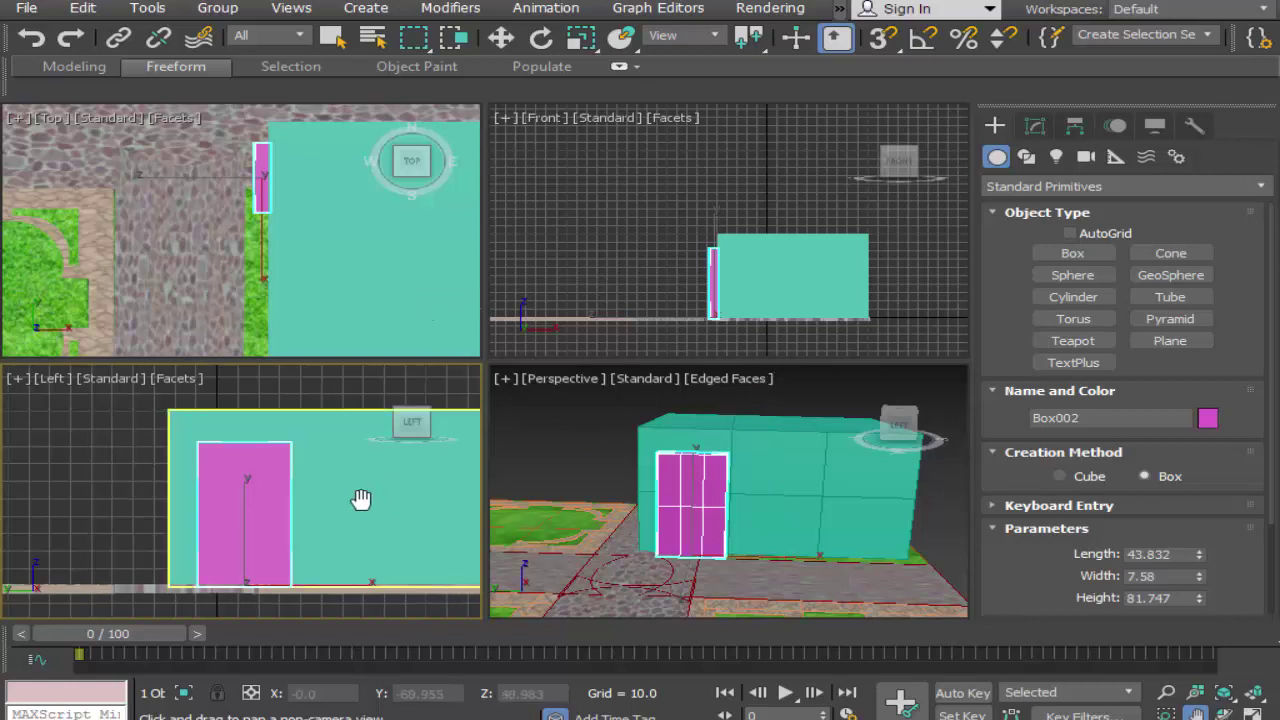
Step: Shorten the door box's length to about 32.4 and slide it left along the wall
key("alt+w")
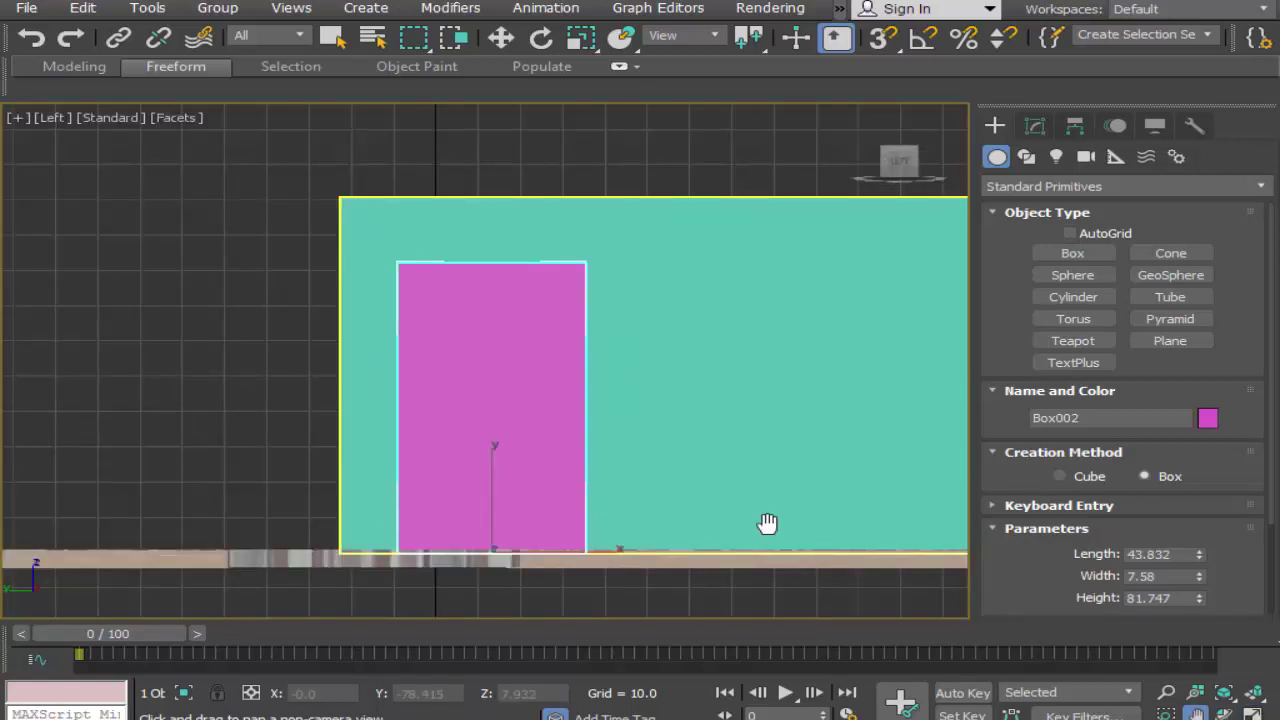
scroll(766, 523, "down", 4)
left_click_drag(782, 496, 598, 479)
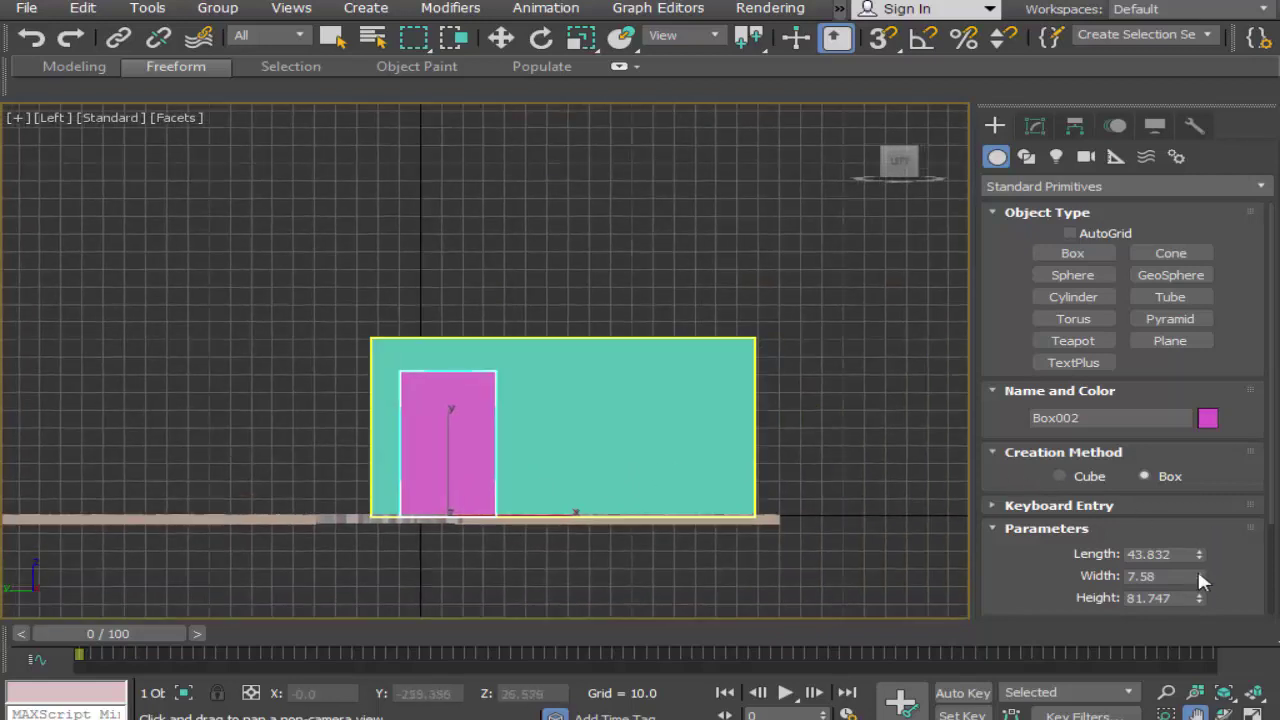
left_click_drag(1200, 580, 1200, 590)
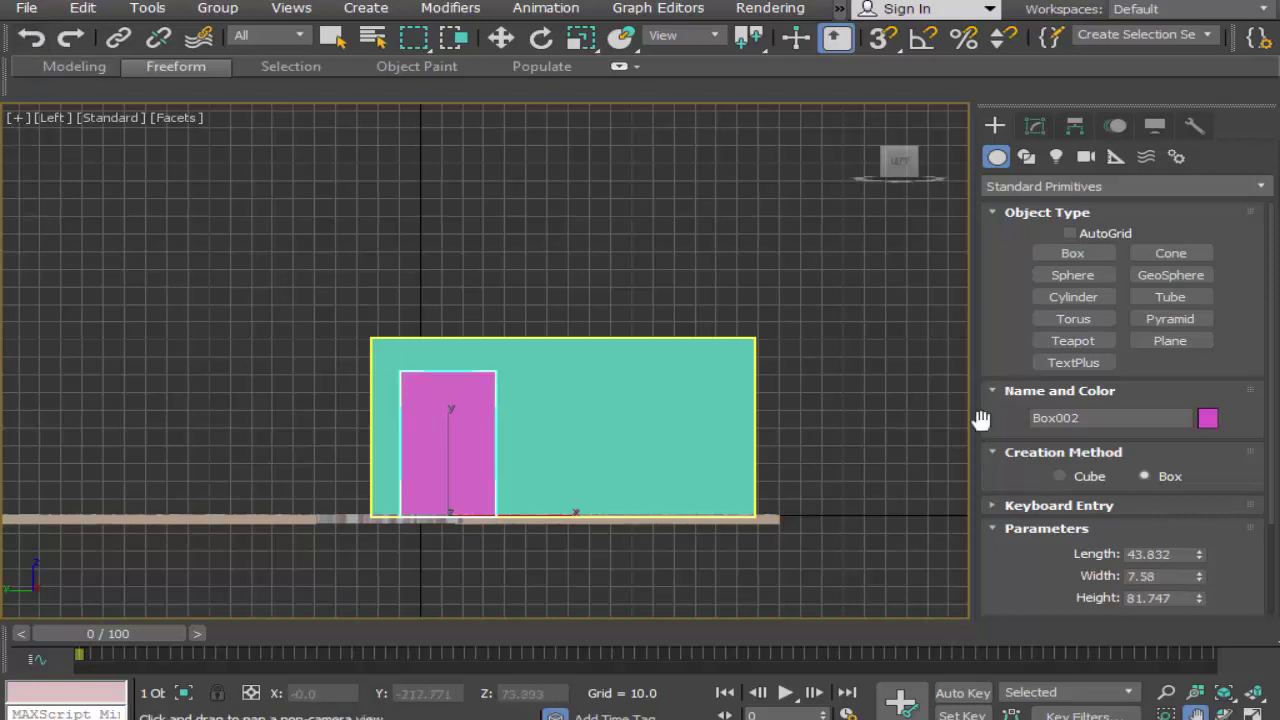
left_click_drag(1201, 558, 1208, 586)
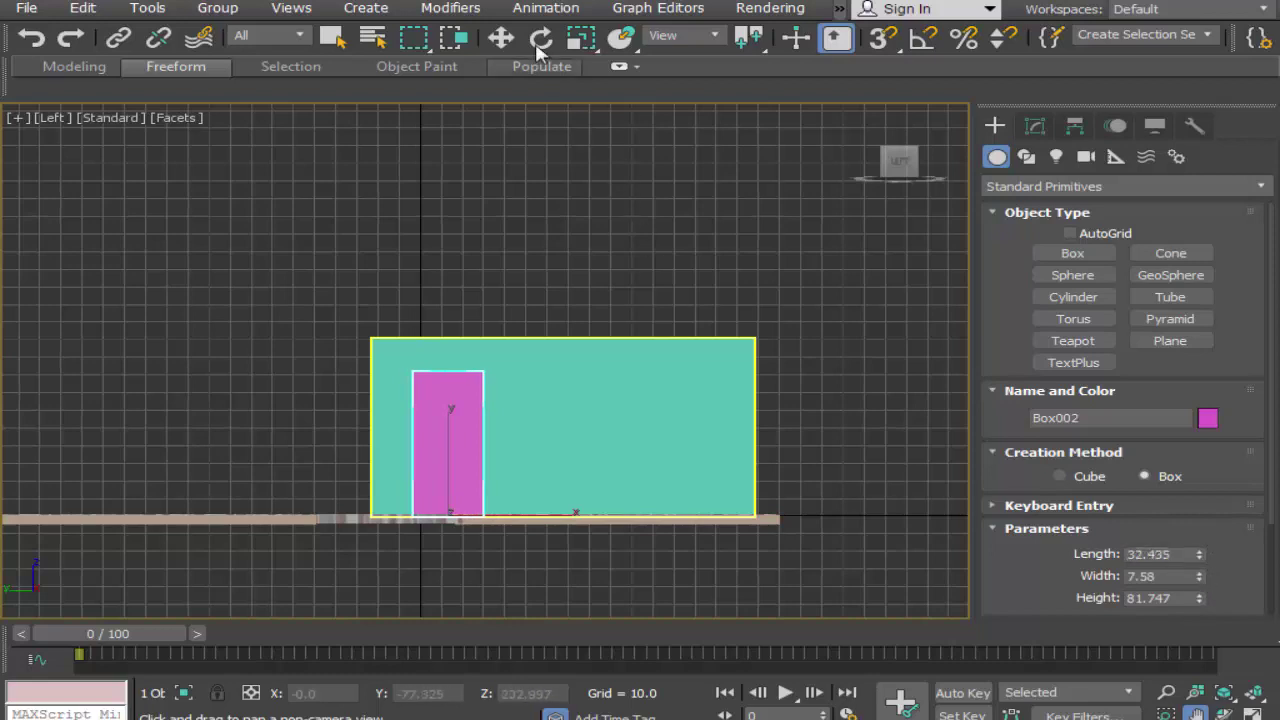
left_click(501, 37)
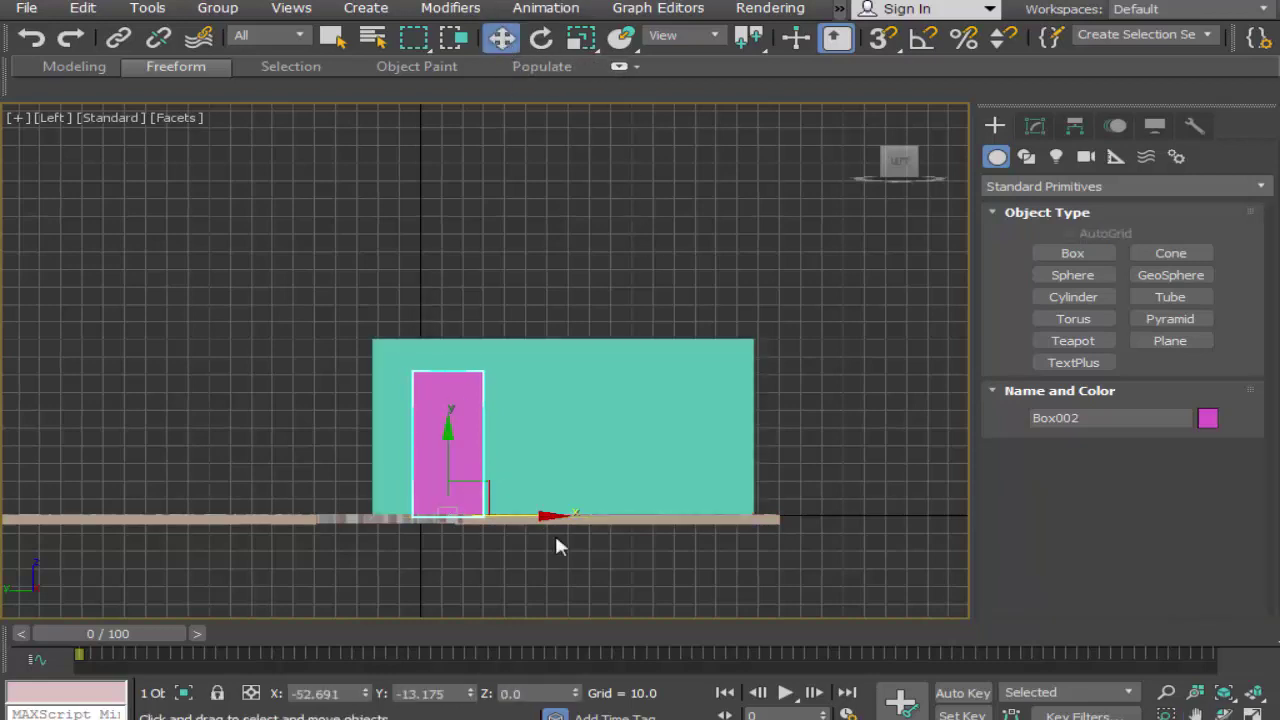
left_click_drag(551, 516, 537, 514)
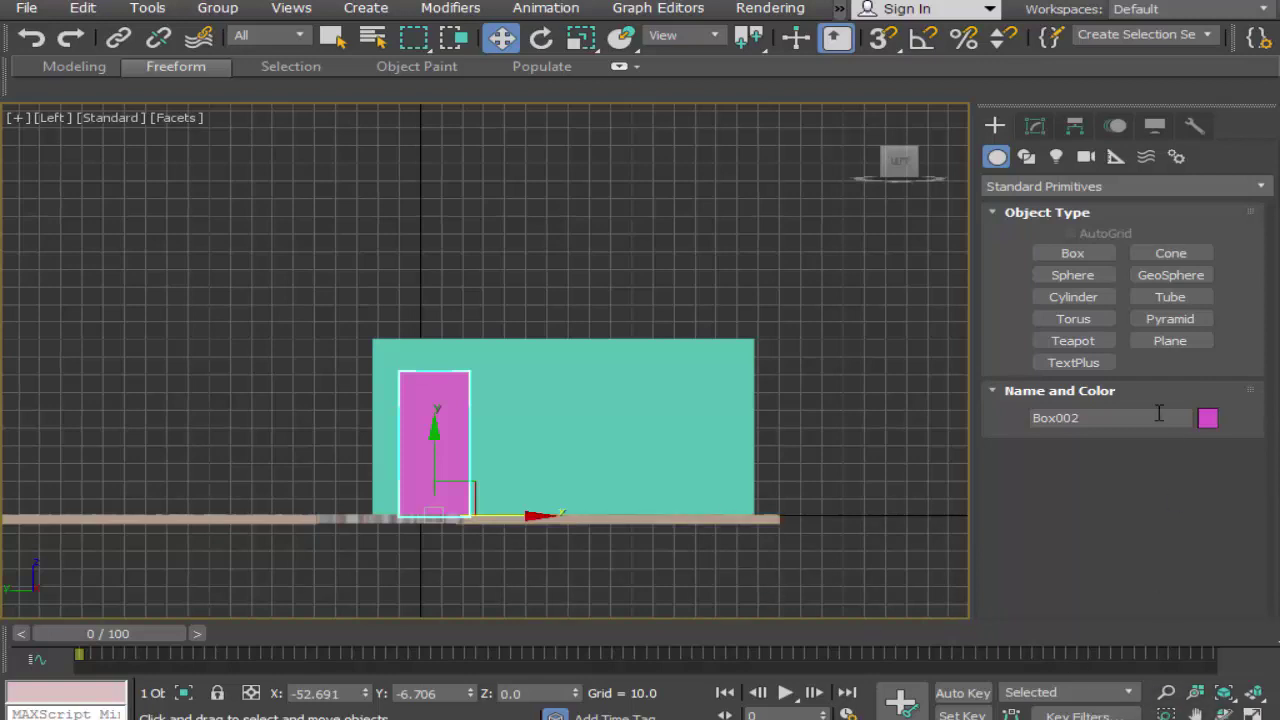
left_click(1073, 253)
Step: Draw Box003 along the wall in Top view, about 33.9 wide
left_click(1253, 712)
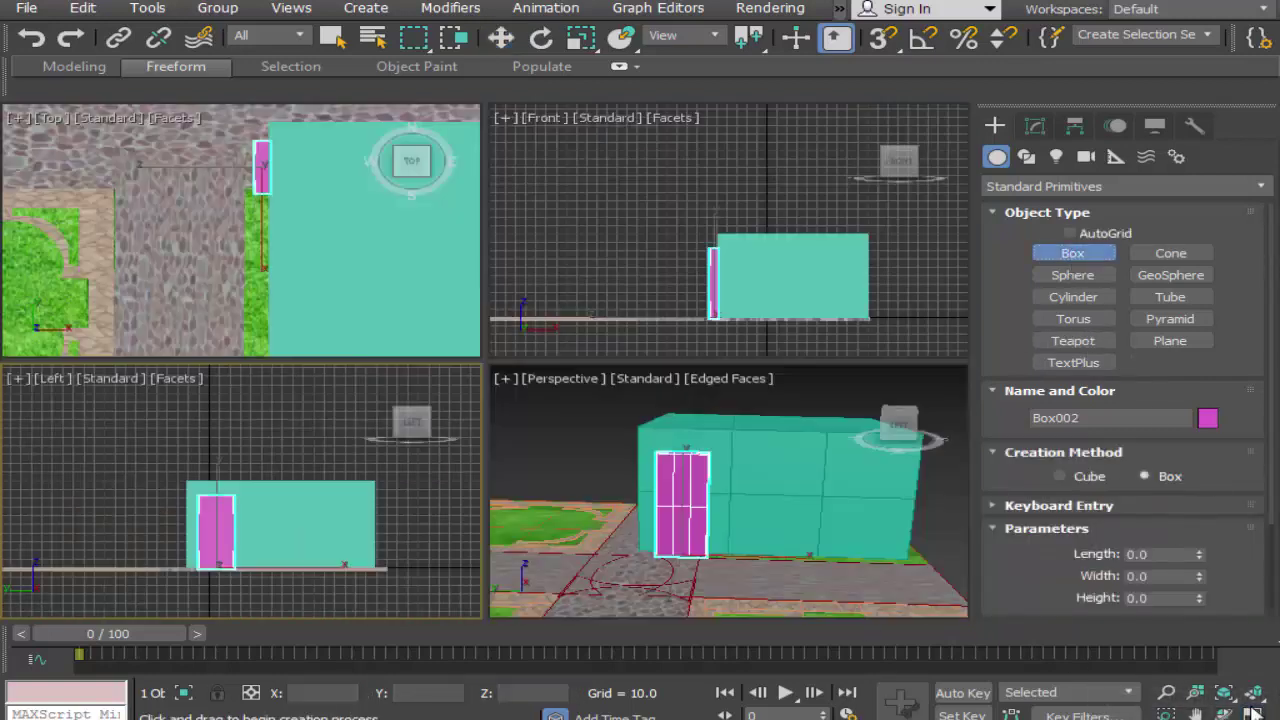
left_click(262, 250)
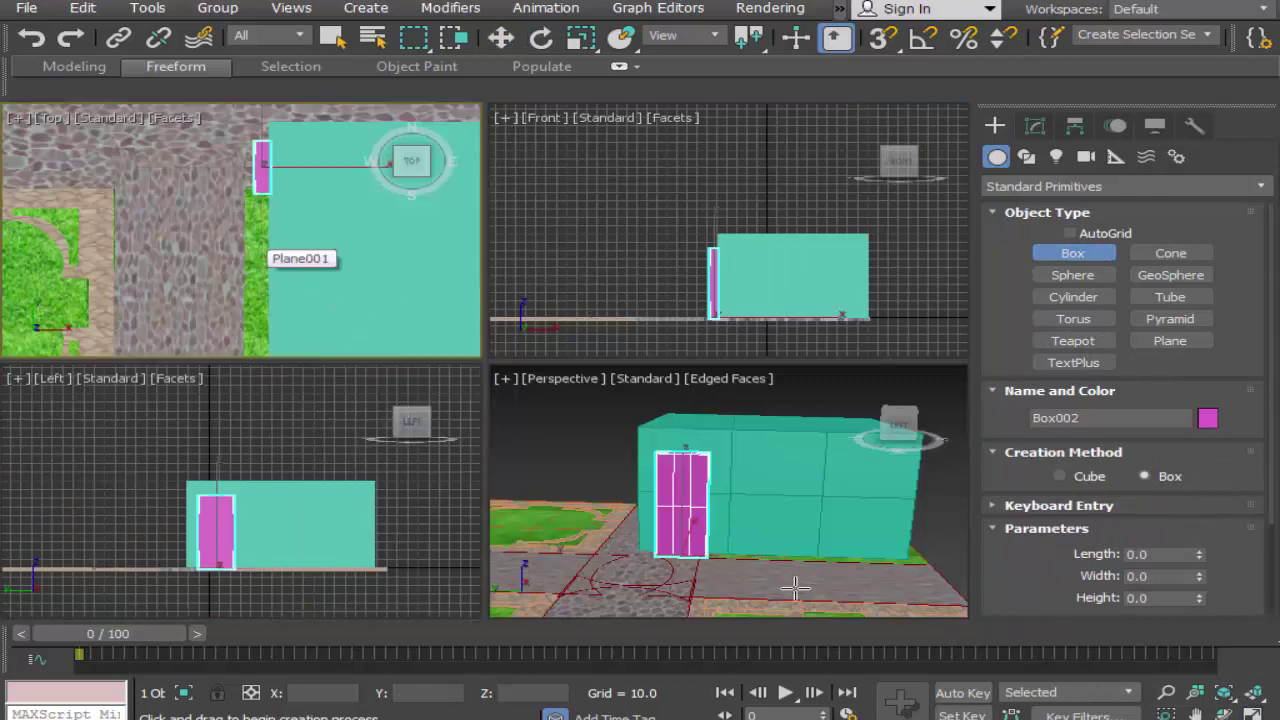
left_click(1253, 712)
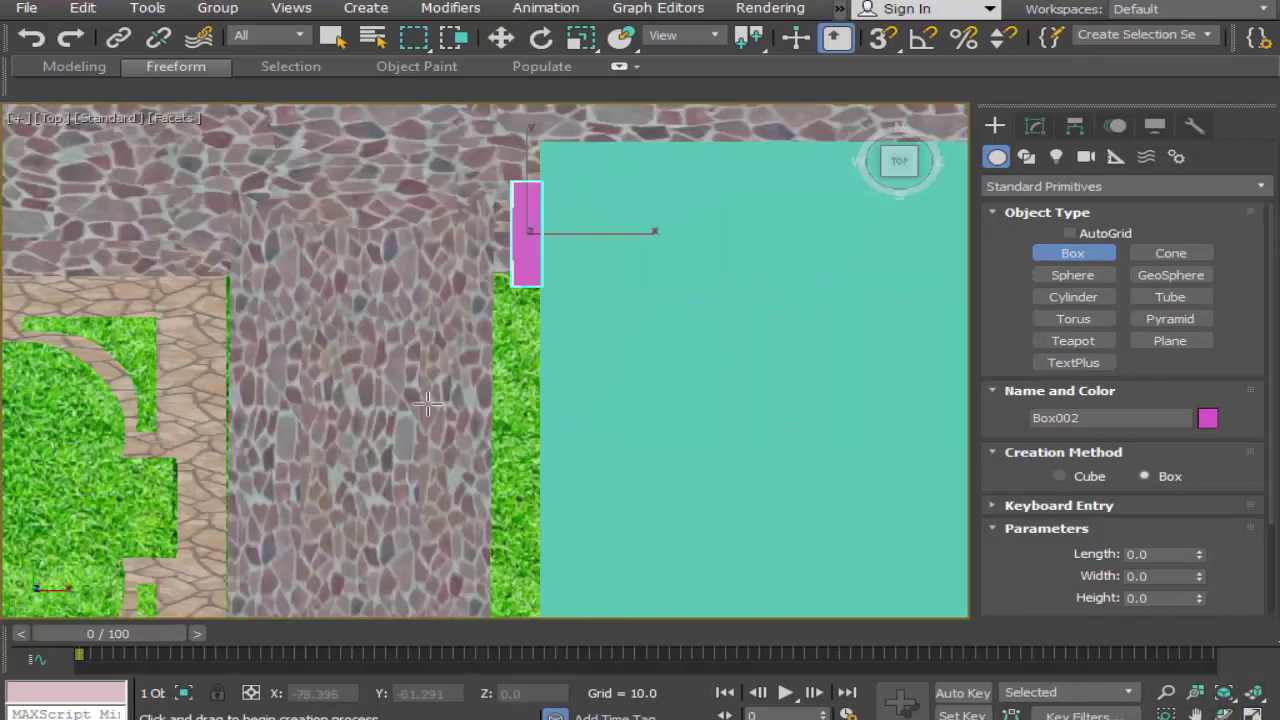
left_click_drag(500, 395, 539, 576)
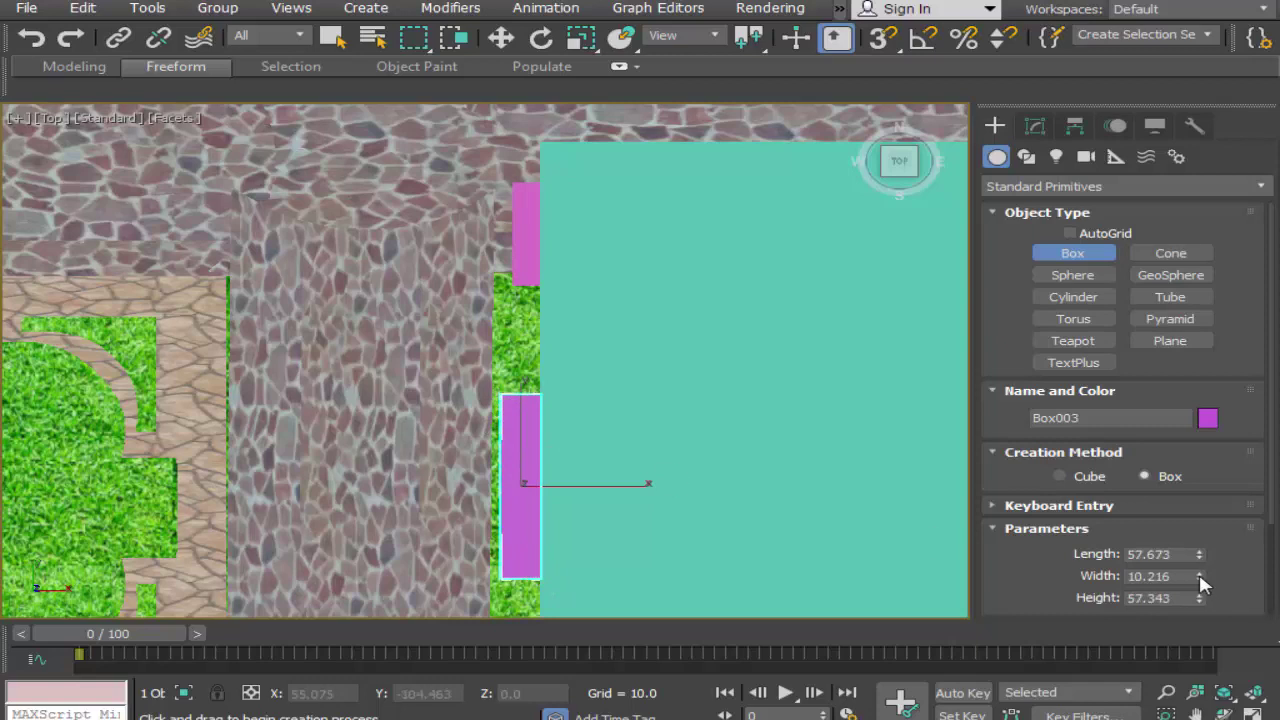
left_click_drag(1202, 576, 1166, 294)
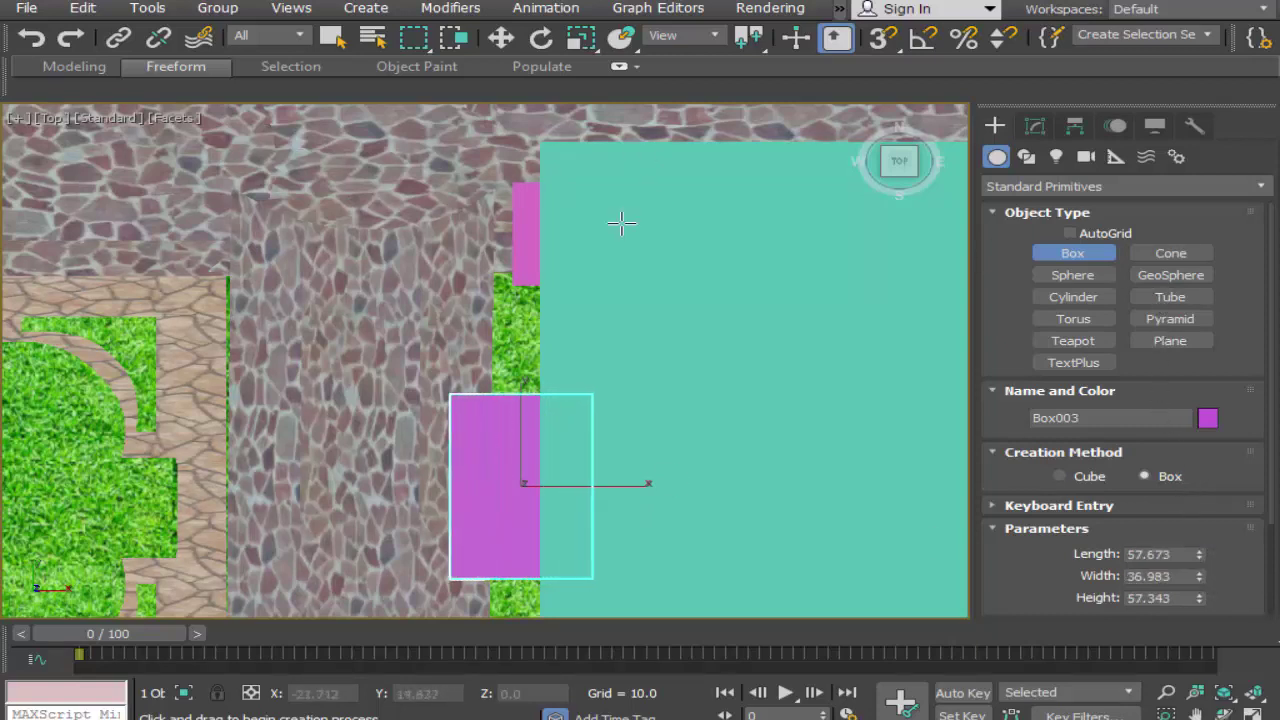
Step: Move the magenta box left into the teal wall, undoing an accidental move of the building
left_click(501, 37)
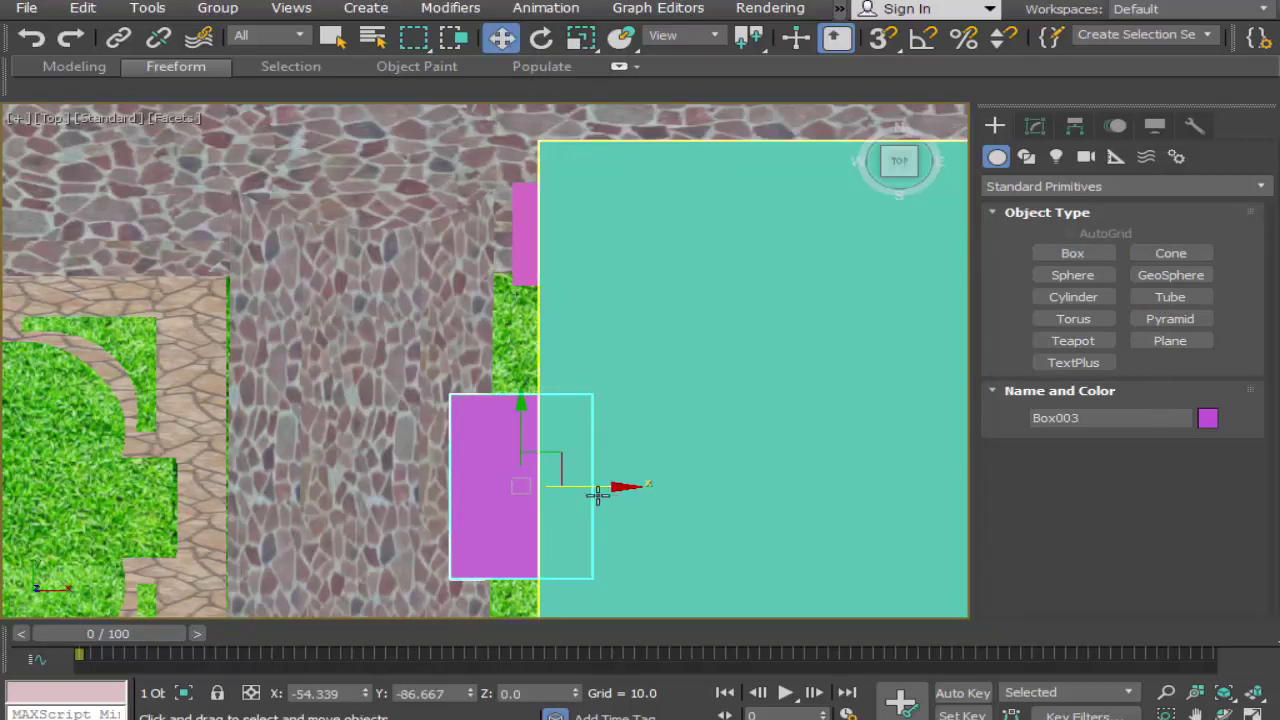
left_click(629, 486)
left_click_drag(629, 486, 622, 483)
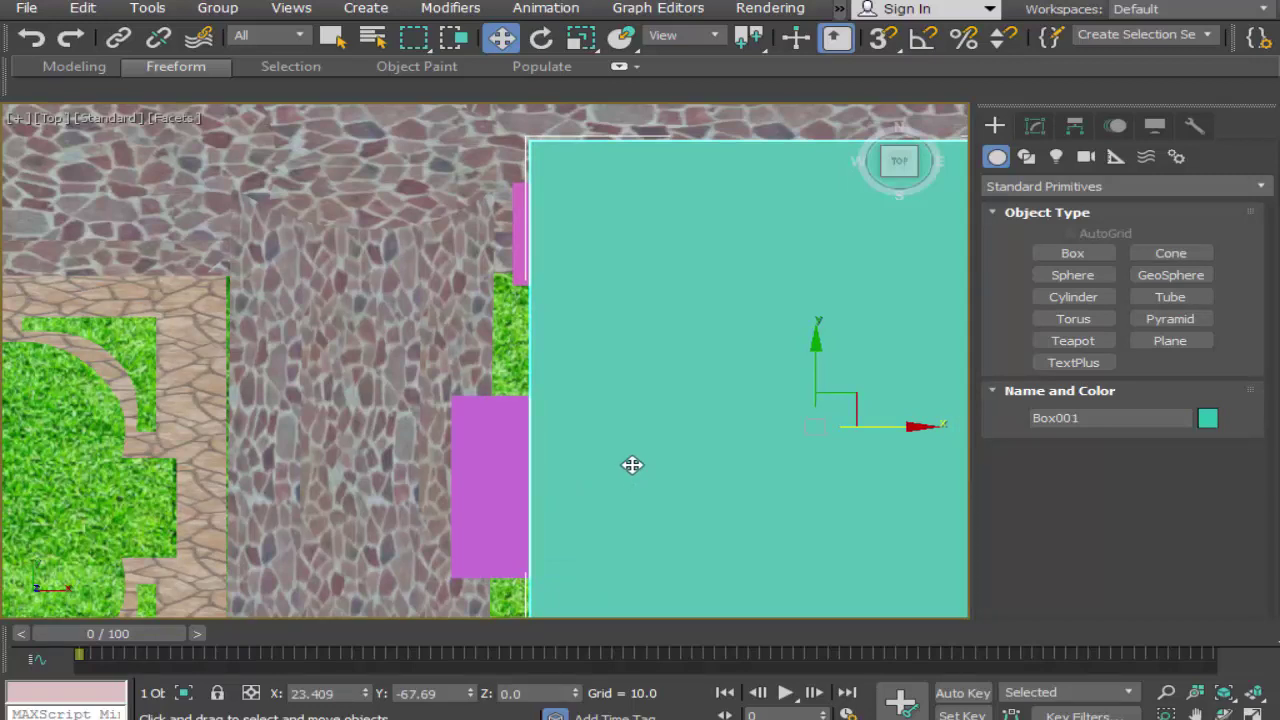
key("ctrl+z")
left_click(503, 466)
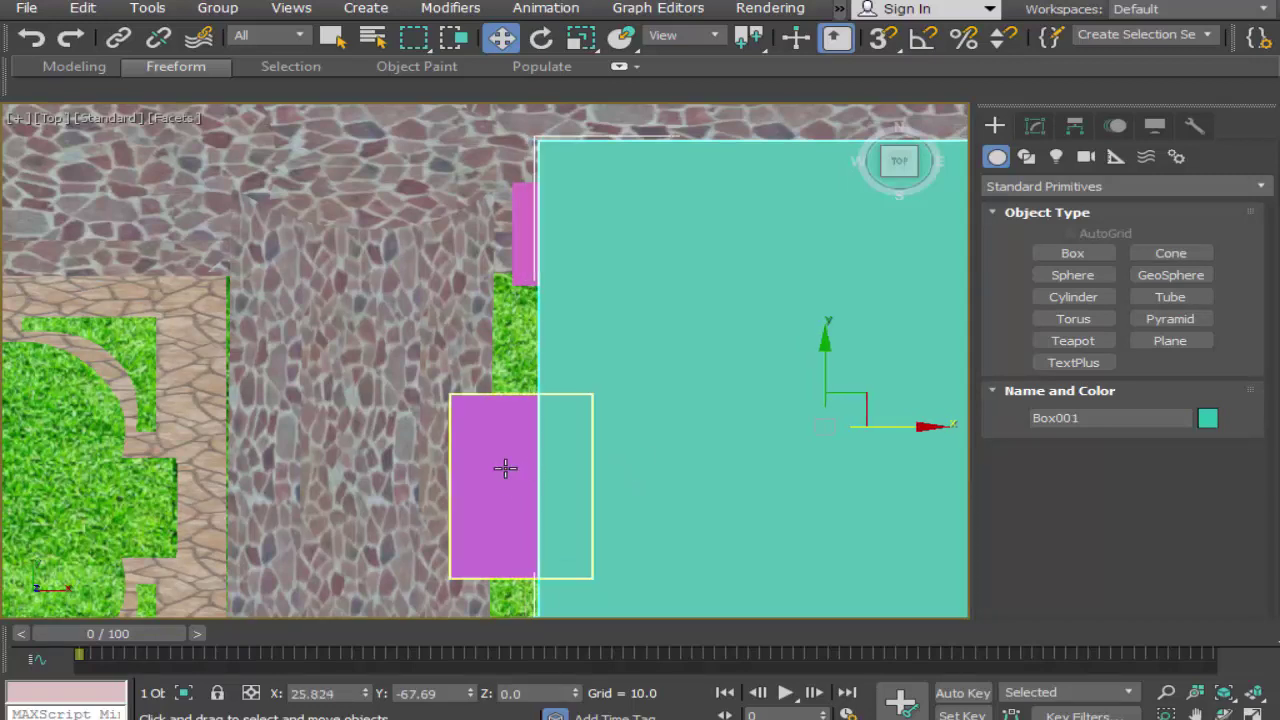
left_click_drag(622, 486, 577, 485)
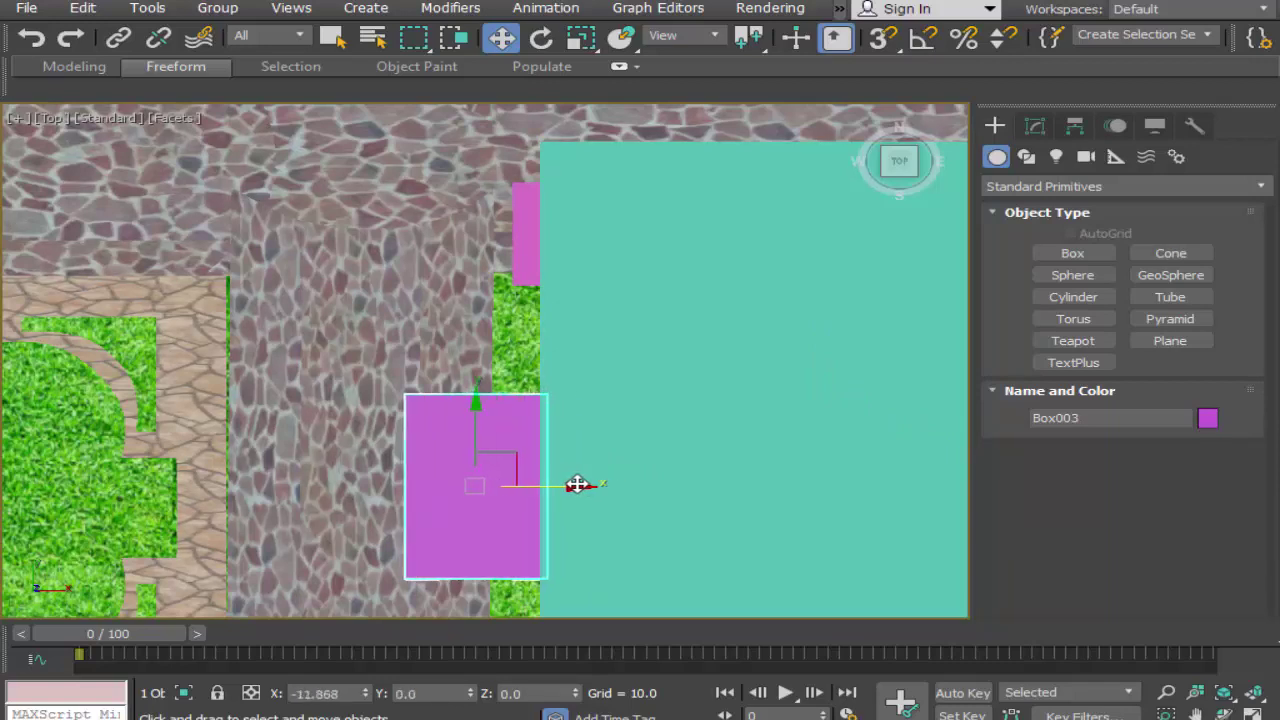
Step: Raise the magenta box up the wall to window height in the Front view
key("alt+w")
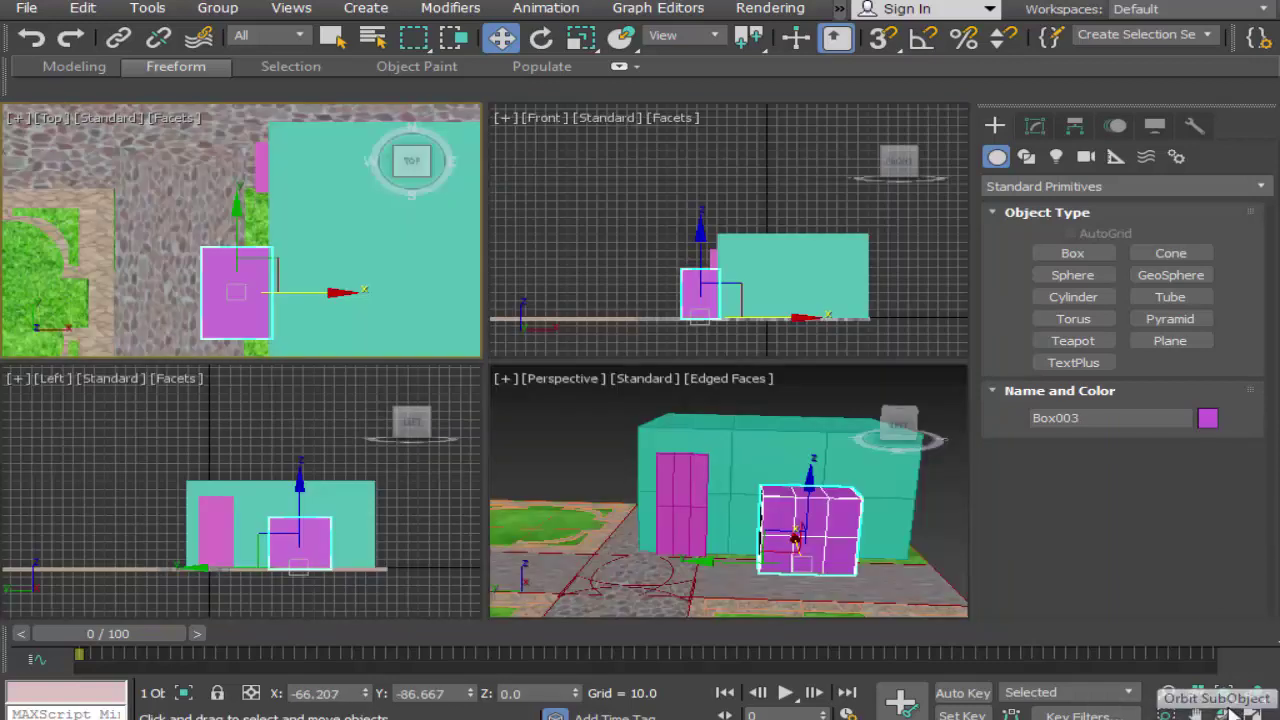
left_click(846, 567)
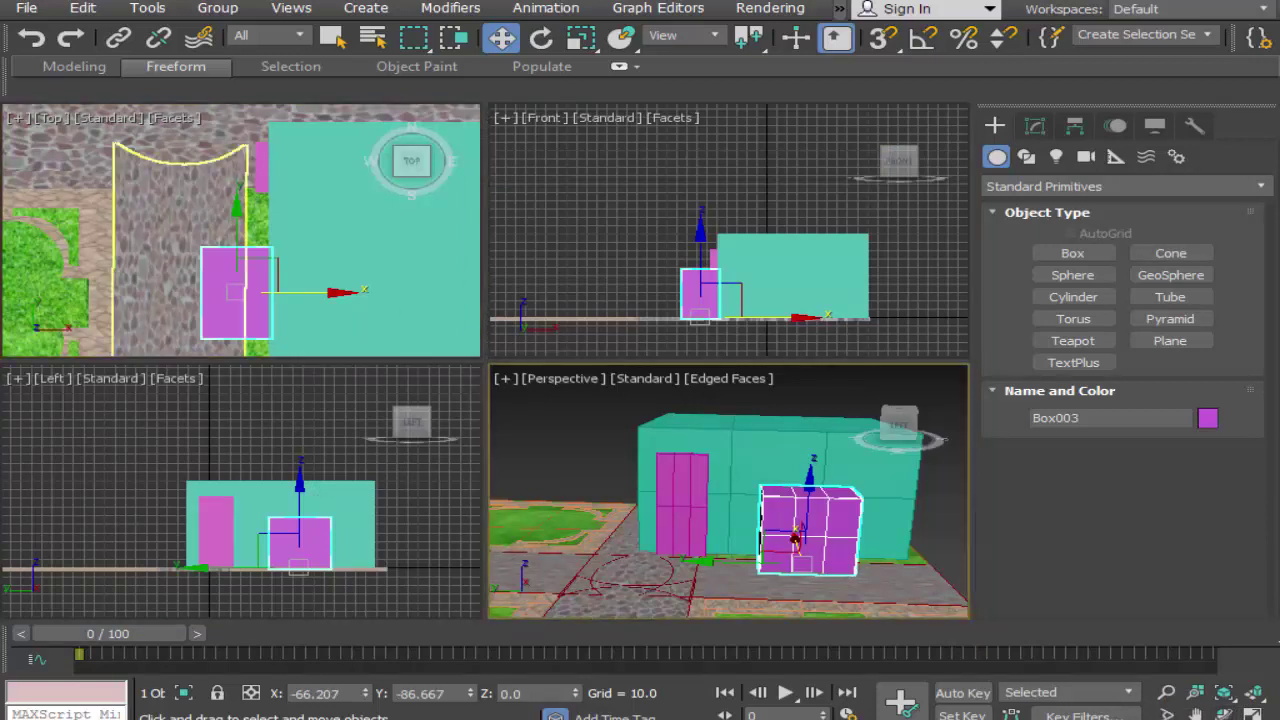
left_click(740, 300)
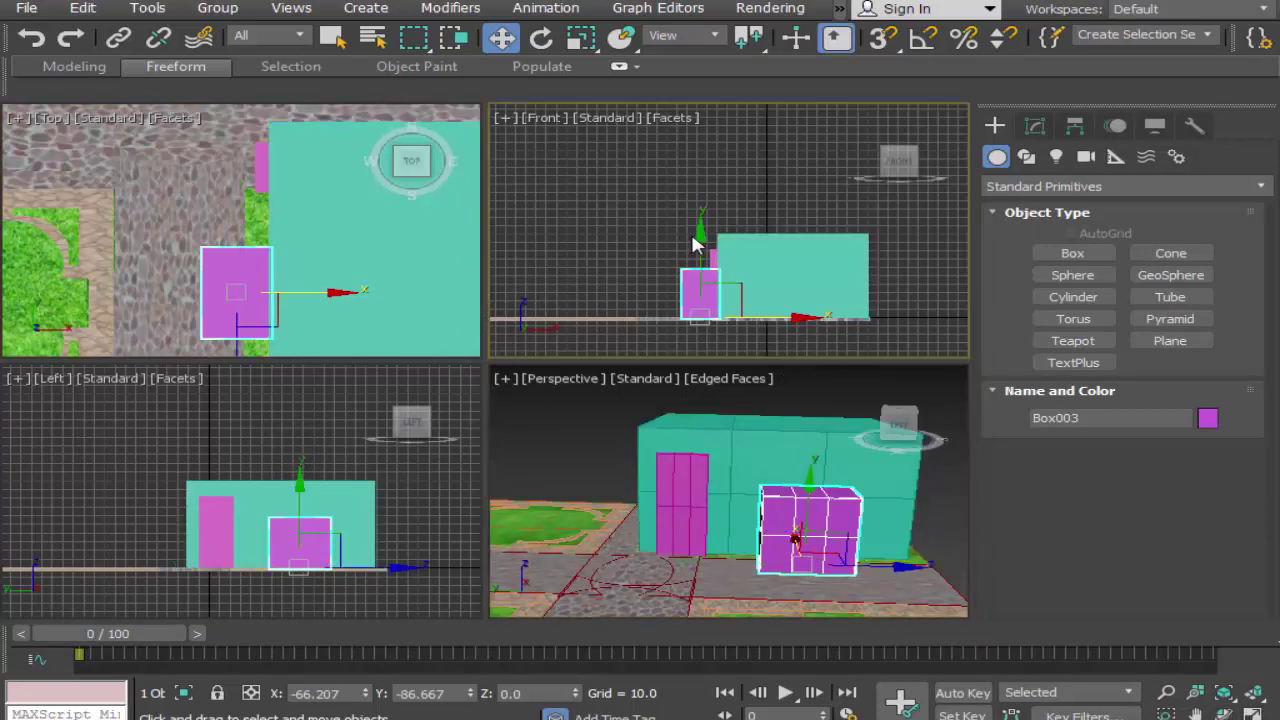
left_click_drag(701, 242, 707, 209)
scroll(669, 237, "up", 5)
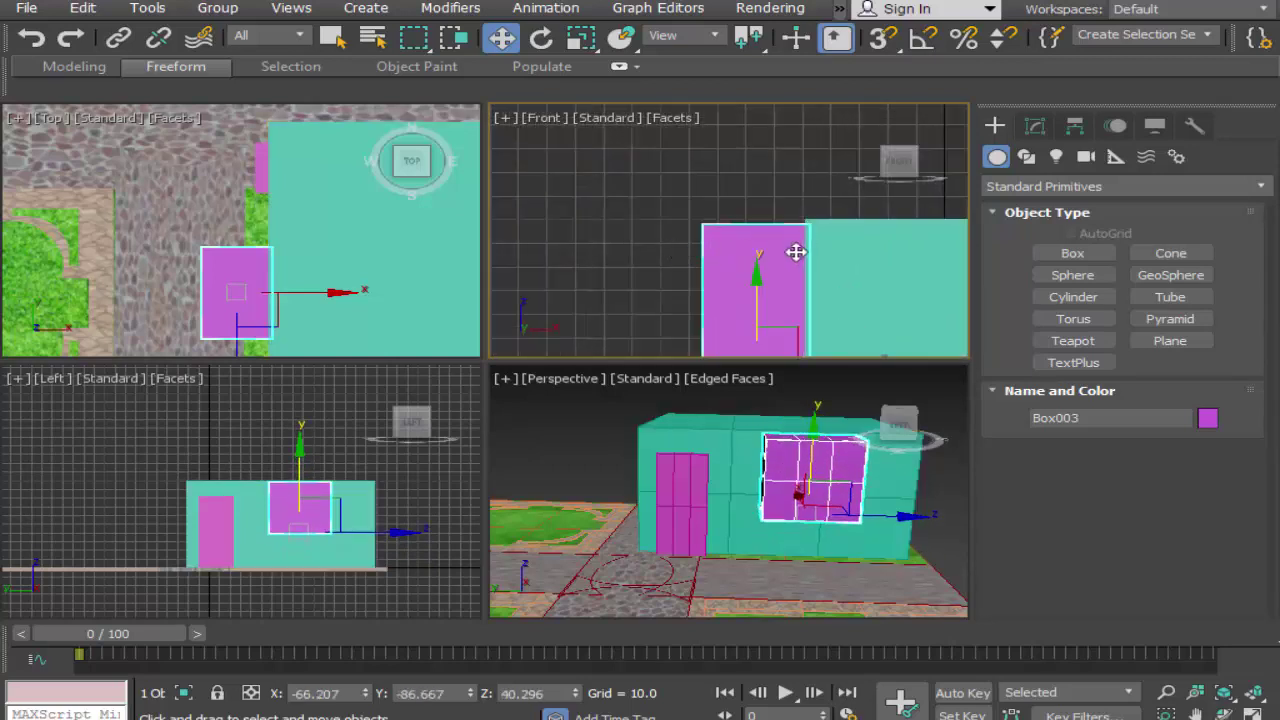
left_click_drag(755, 280, 753, 273)
left_click(637, 268)
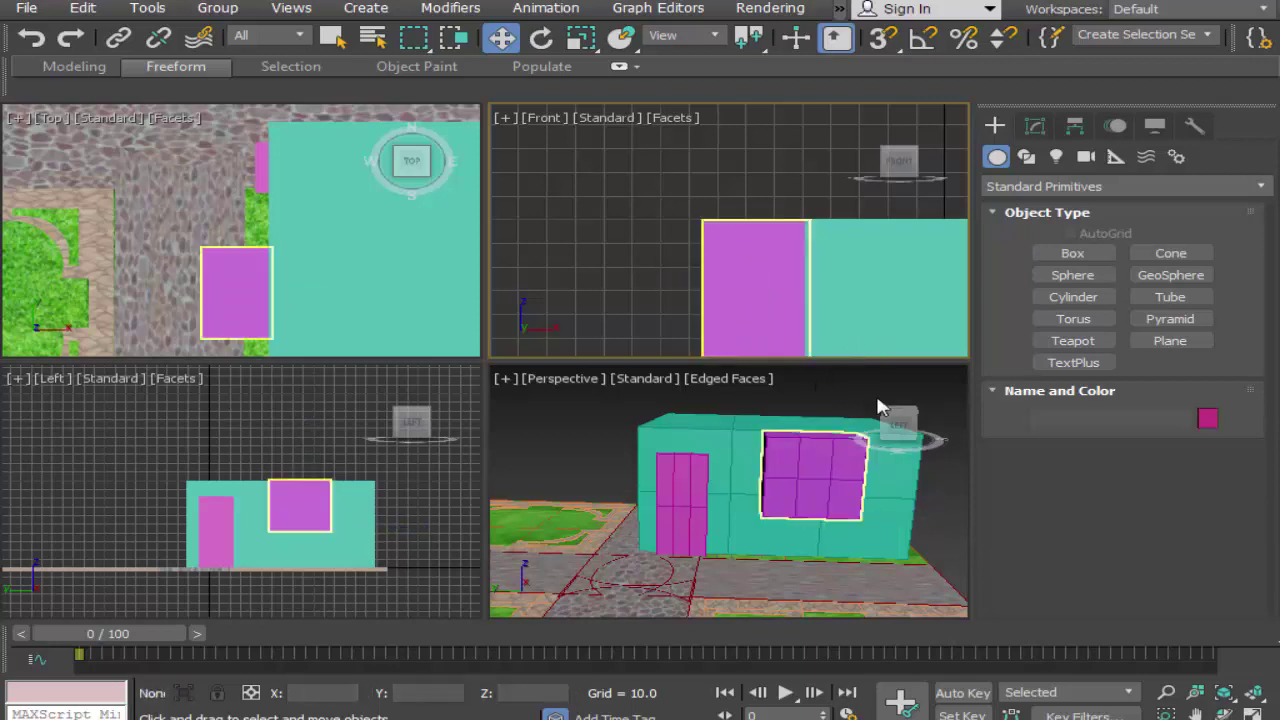
Step: Maximize and centre the Front view, then select the magenta window box for editing
left_click(1196, 713)
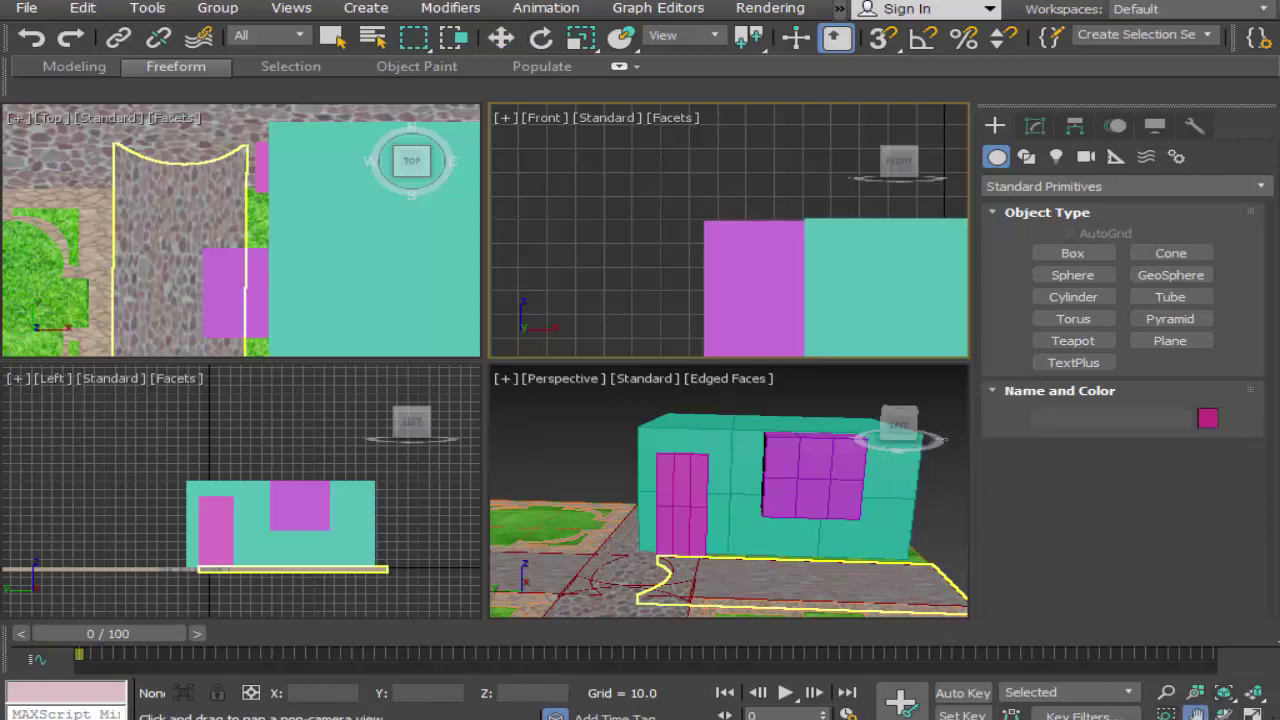
key("alt+w")
left_click_drag(635, 471, 643, 380)
scroll(583, 362, "up", 4)
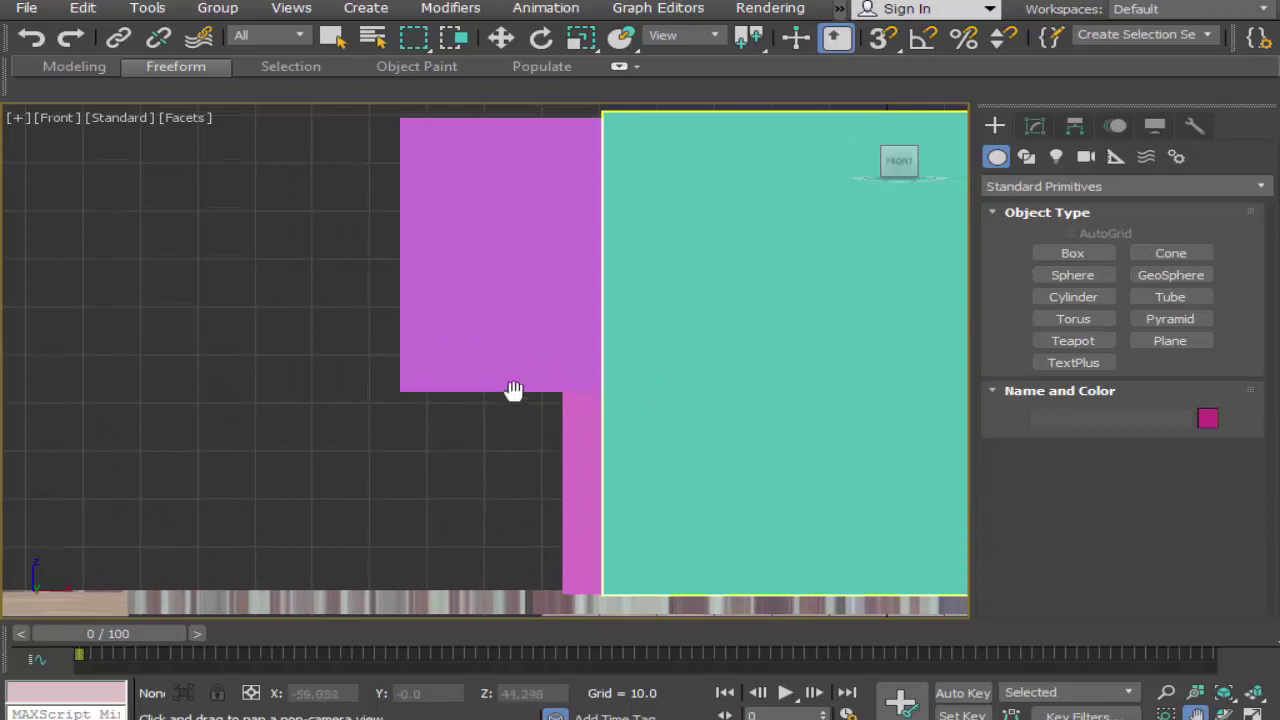
left_click(1036, 124)
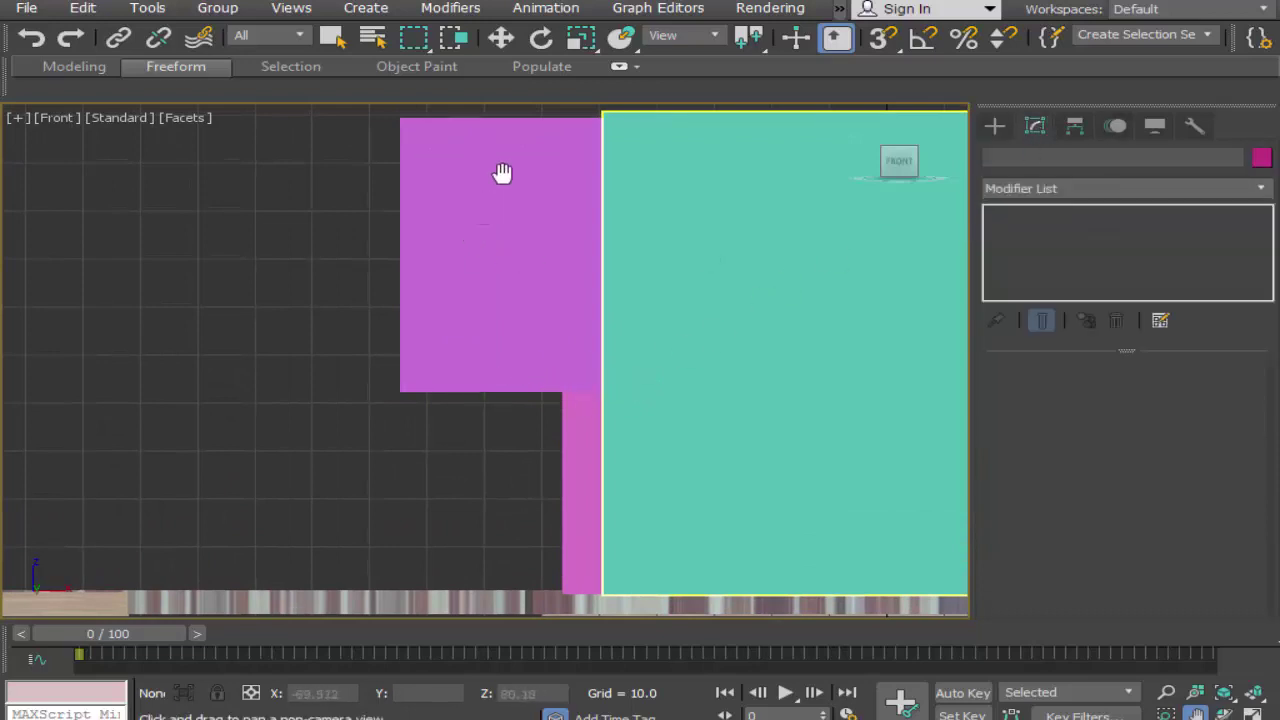
left_click(546, 8)
left_click(524, 196)
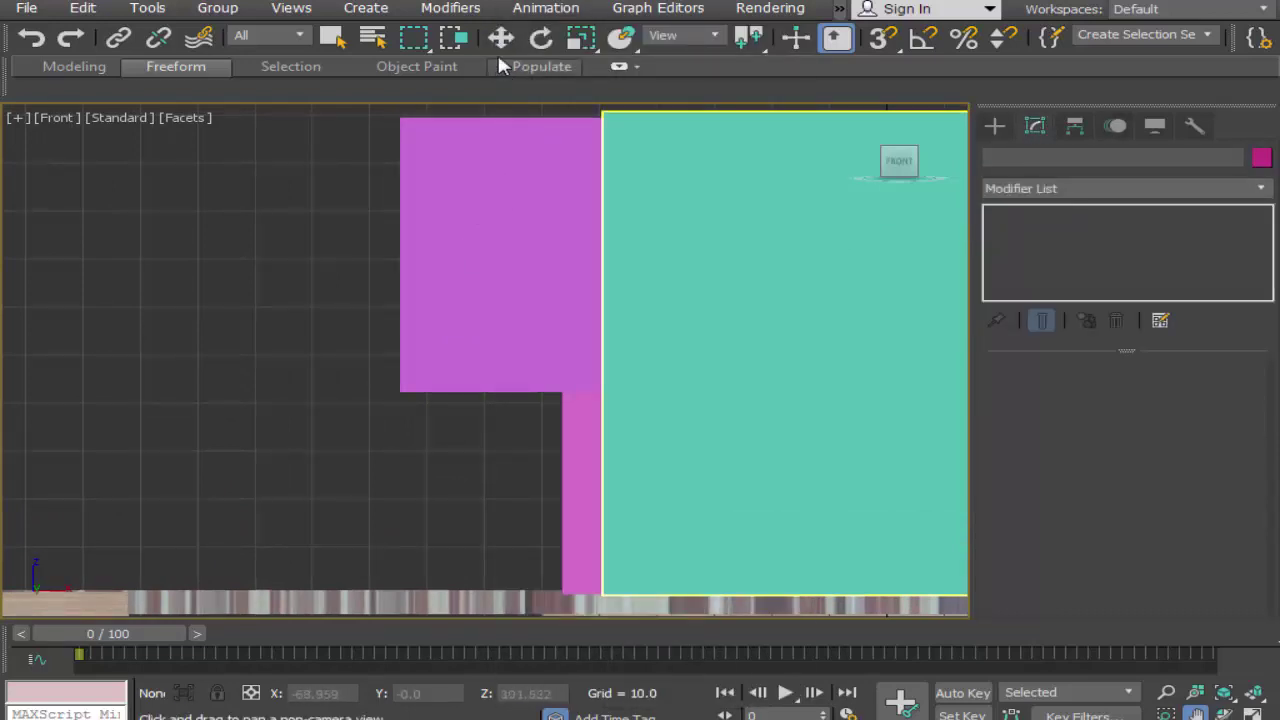
left_click(501, 37)
left_click(517, 177)
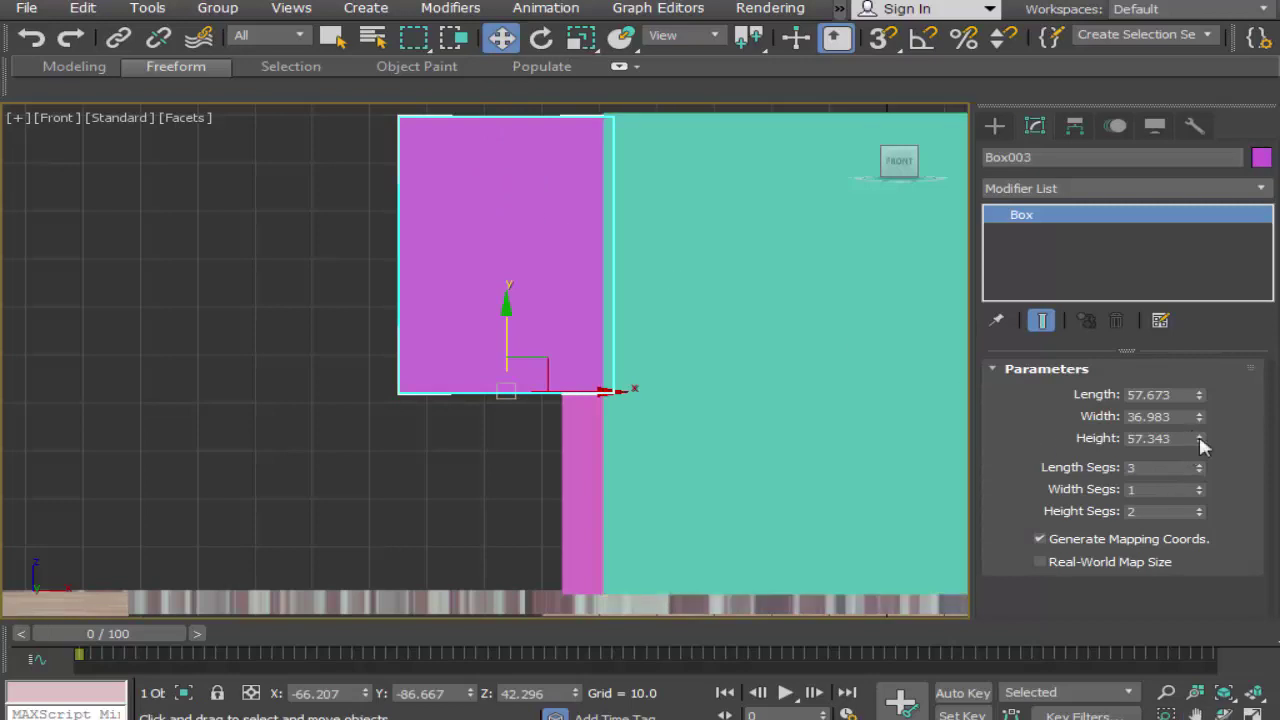
Step: Reduce the window box height to 41.431 and lift its top level with the wall top
left_click_drag(1203, 446, 1203, 460)
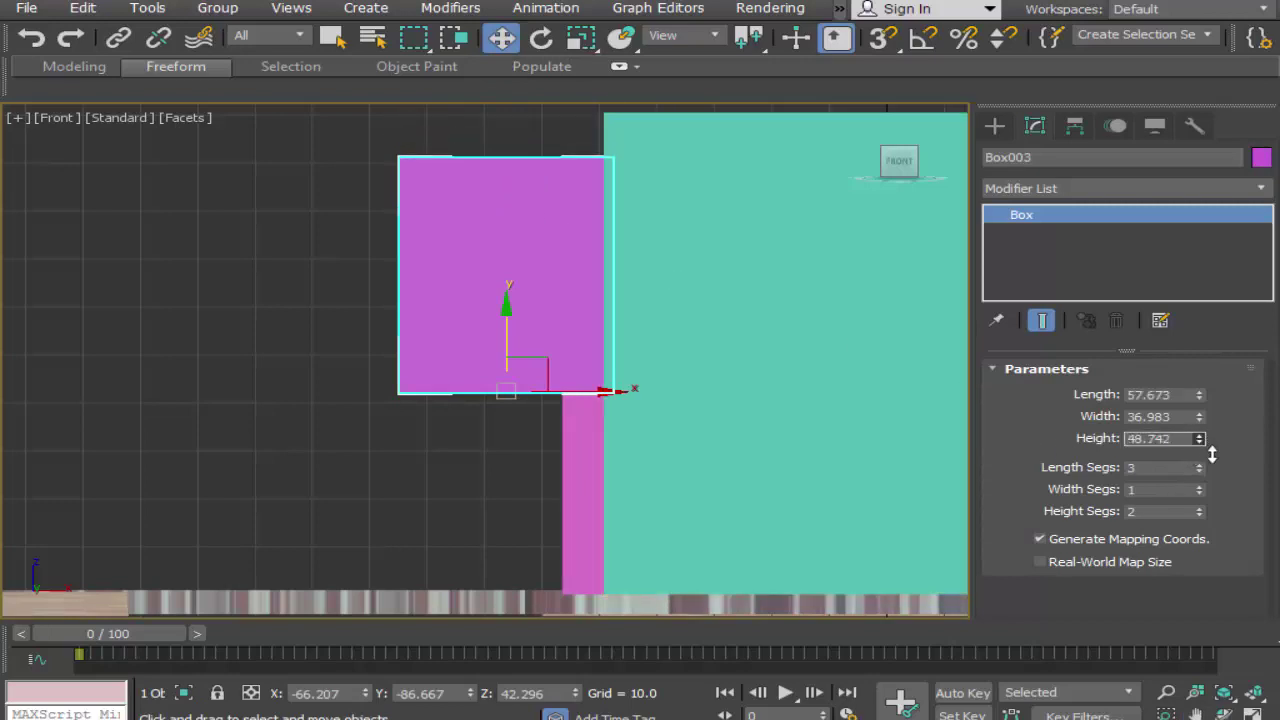
left_click_drag(507, 305, 512, 271)
scroll(492, 313, "down", 2)
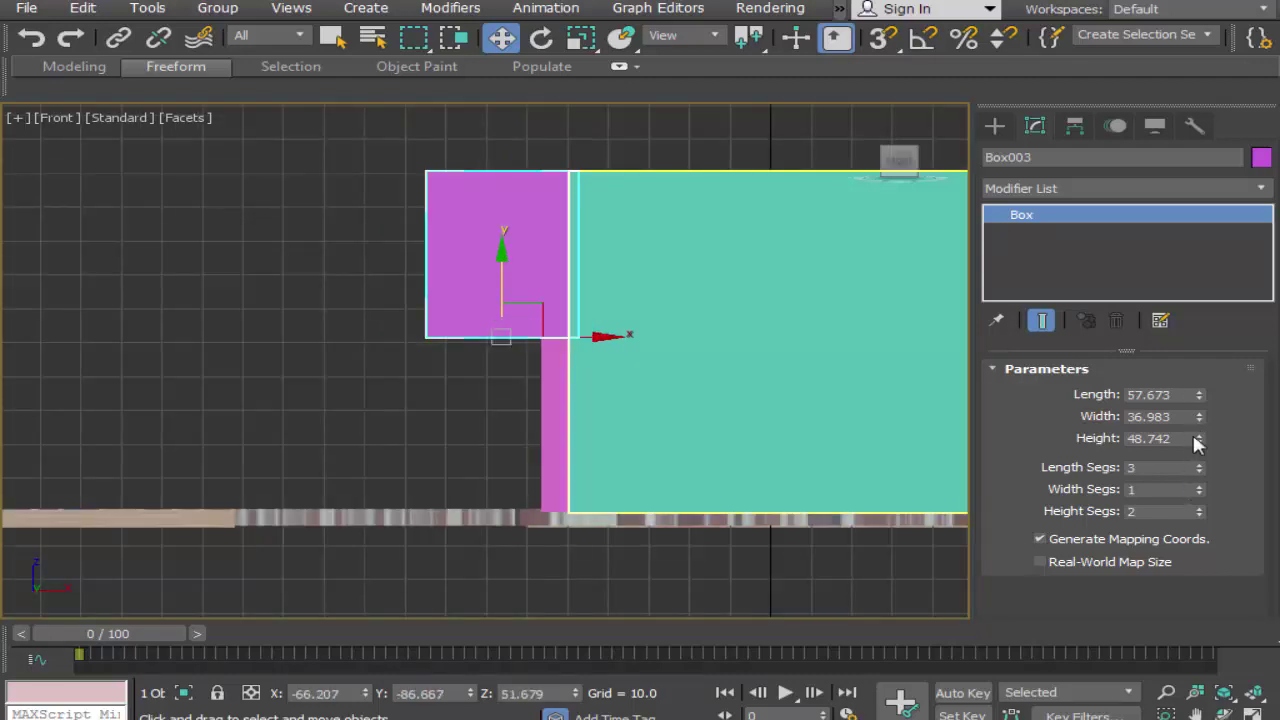
left_click_drag(1200, 441, 1200, 500)
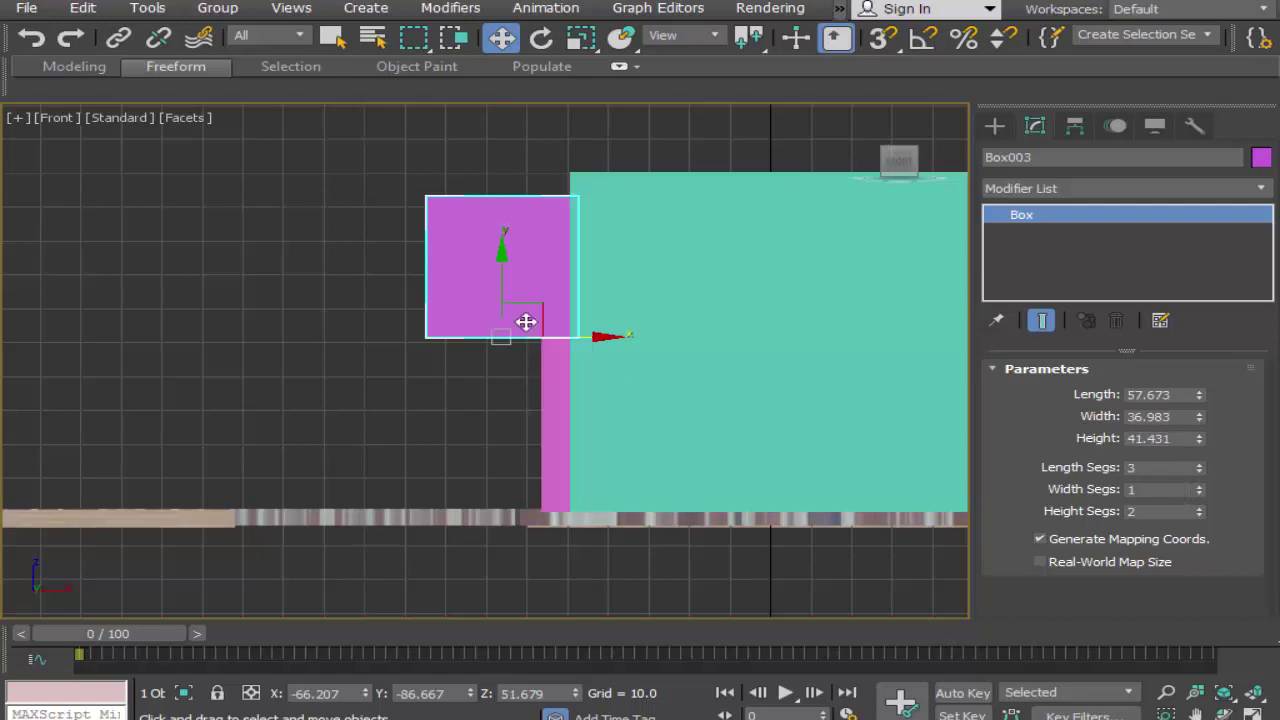
left_click_drag(500, 268, 506, 252)
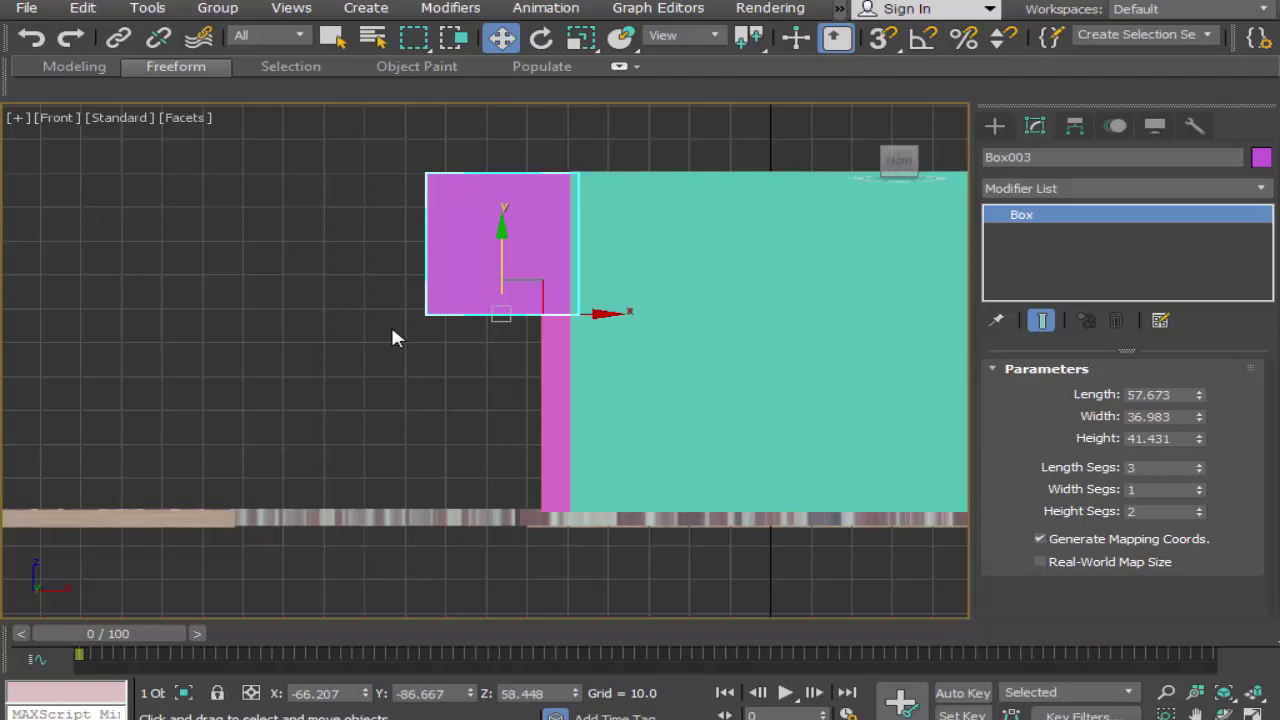
left_click(391, 337)
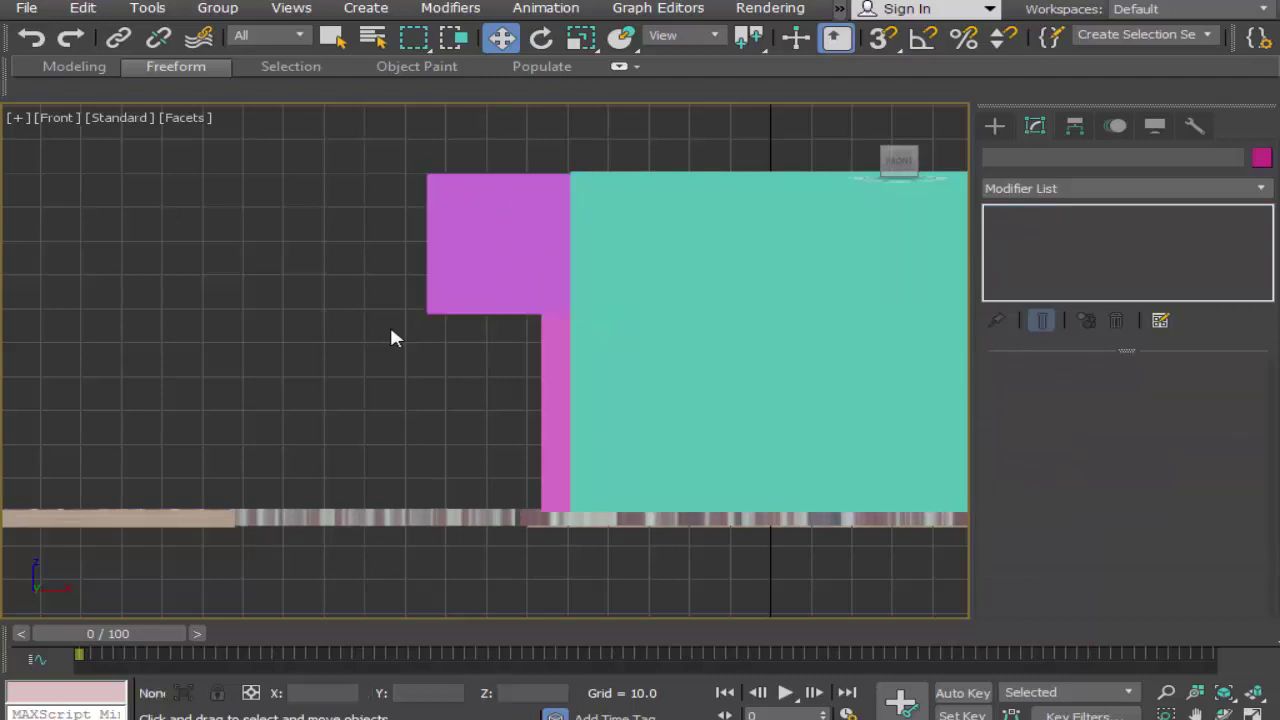
left_click(469, 280)
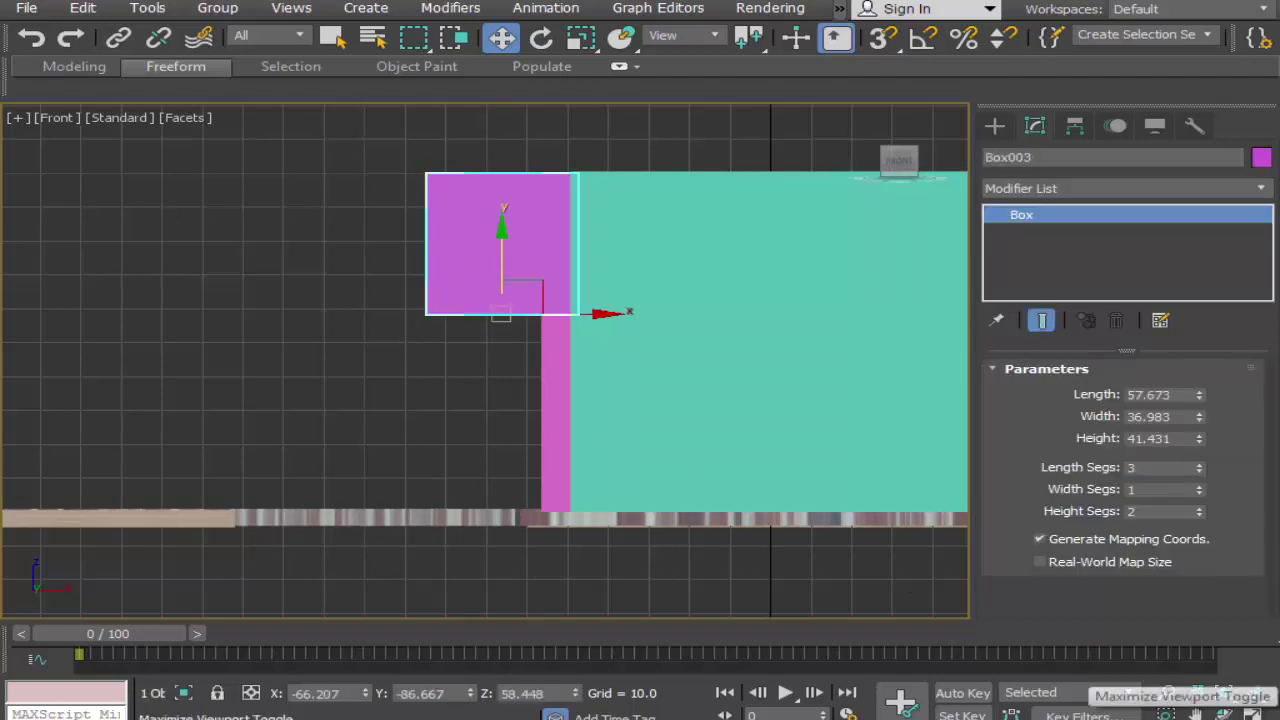
left_click(1266, 713)
left_click(1224, 713)
Step: Maximize the Left view with Edged Faces shown, then slide window box Box003 left toward the door
left_click(846, 543)
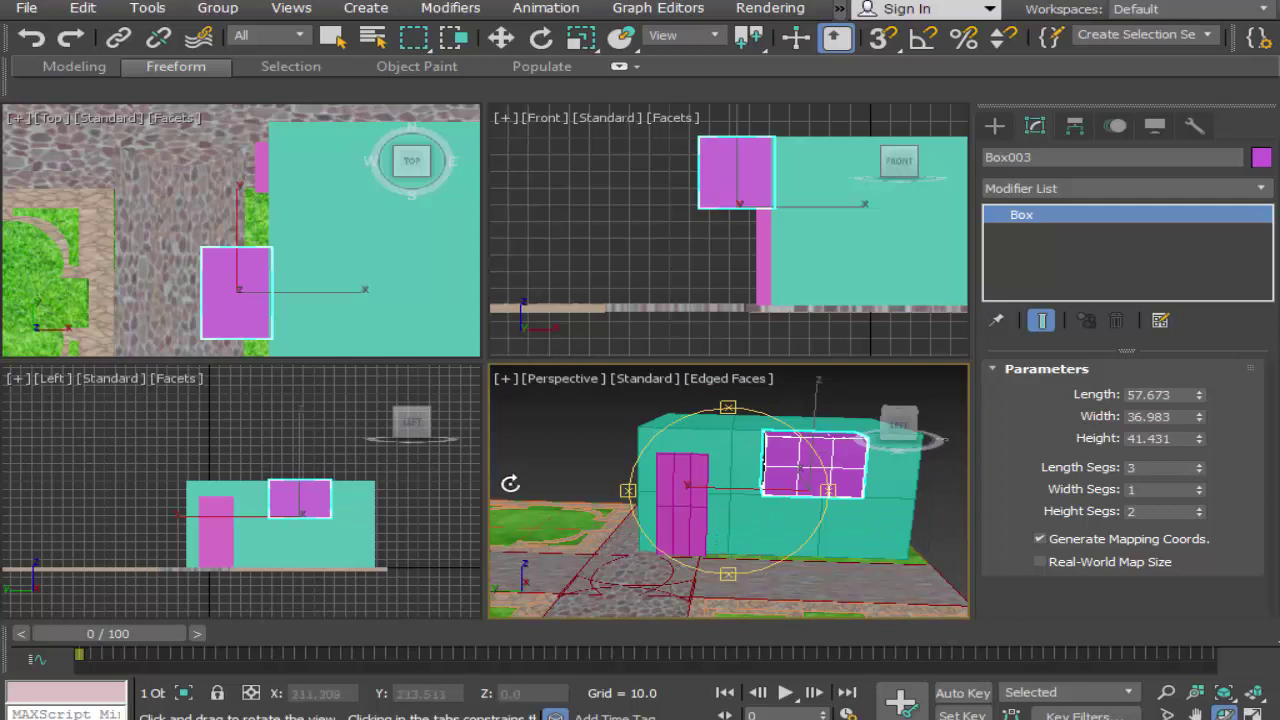
right_click(392, 553)
left_click(1252, 713)
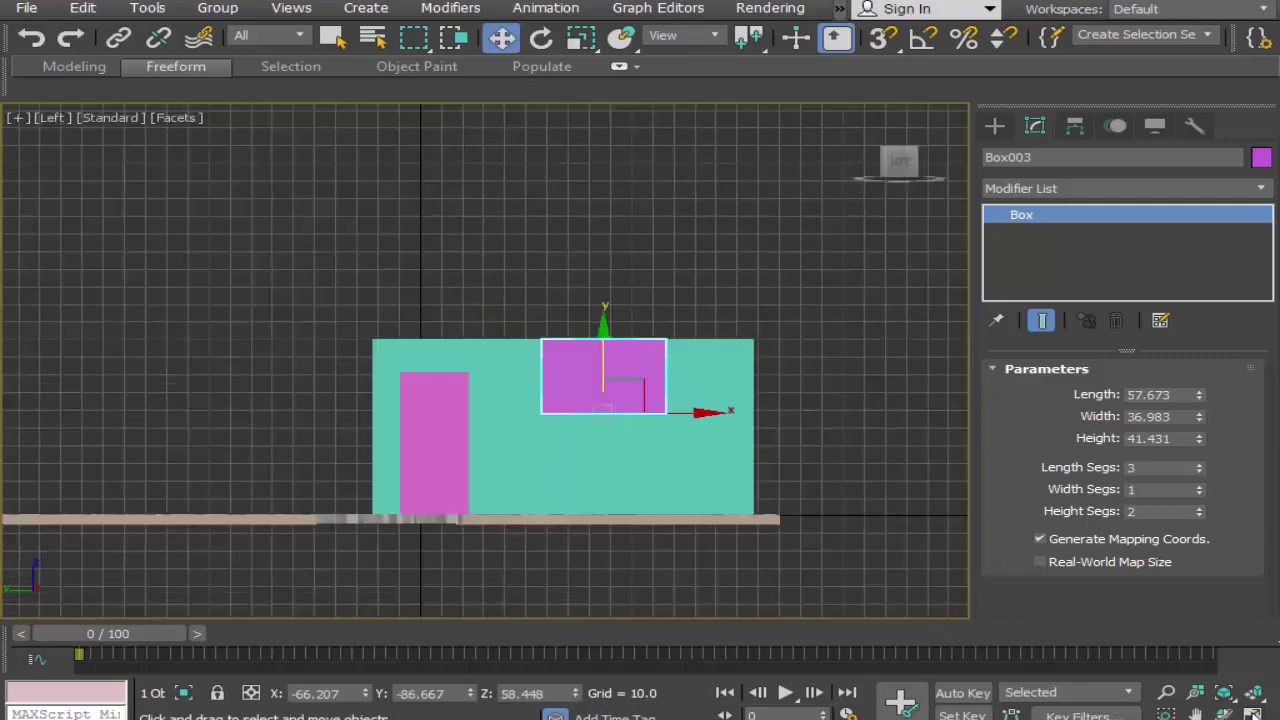
left_click(175, 117)
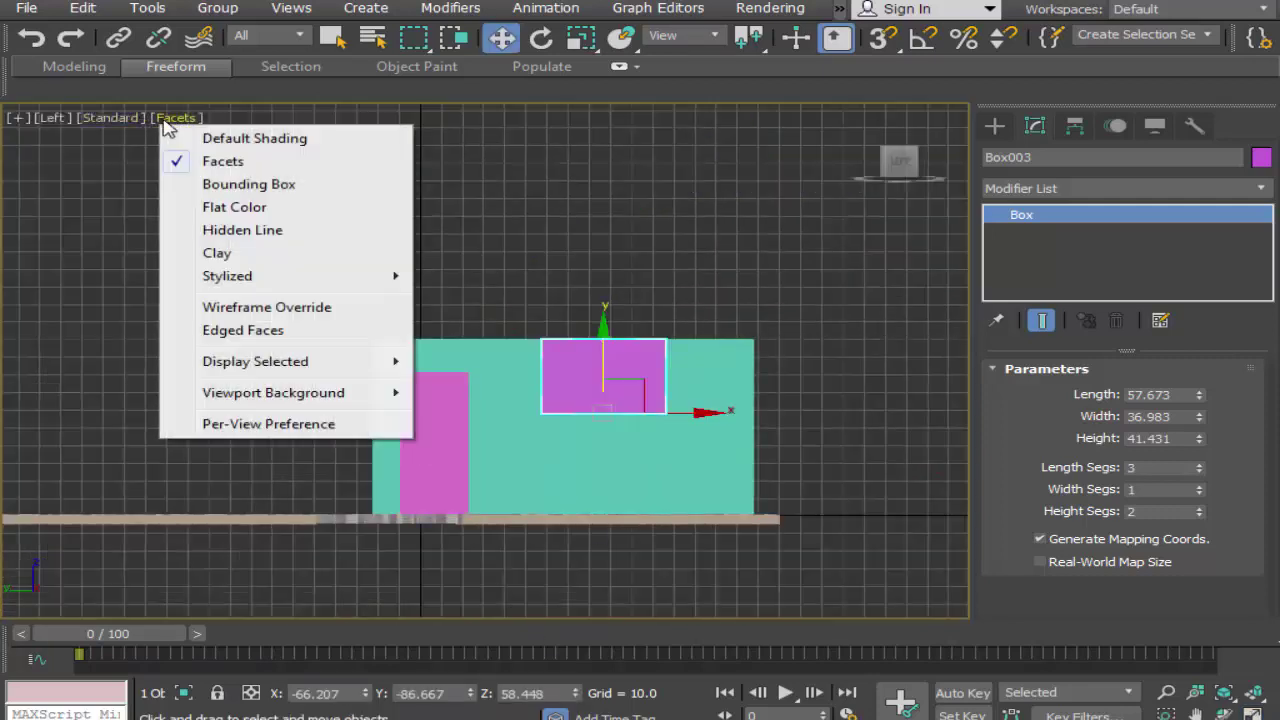
left_click(270, 331)
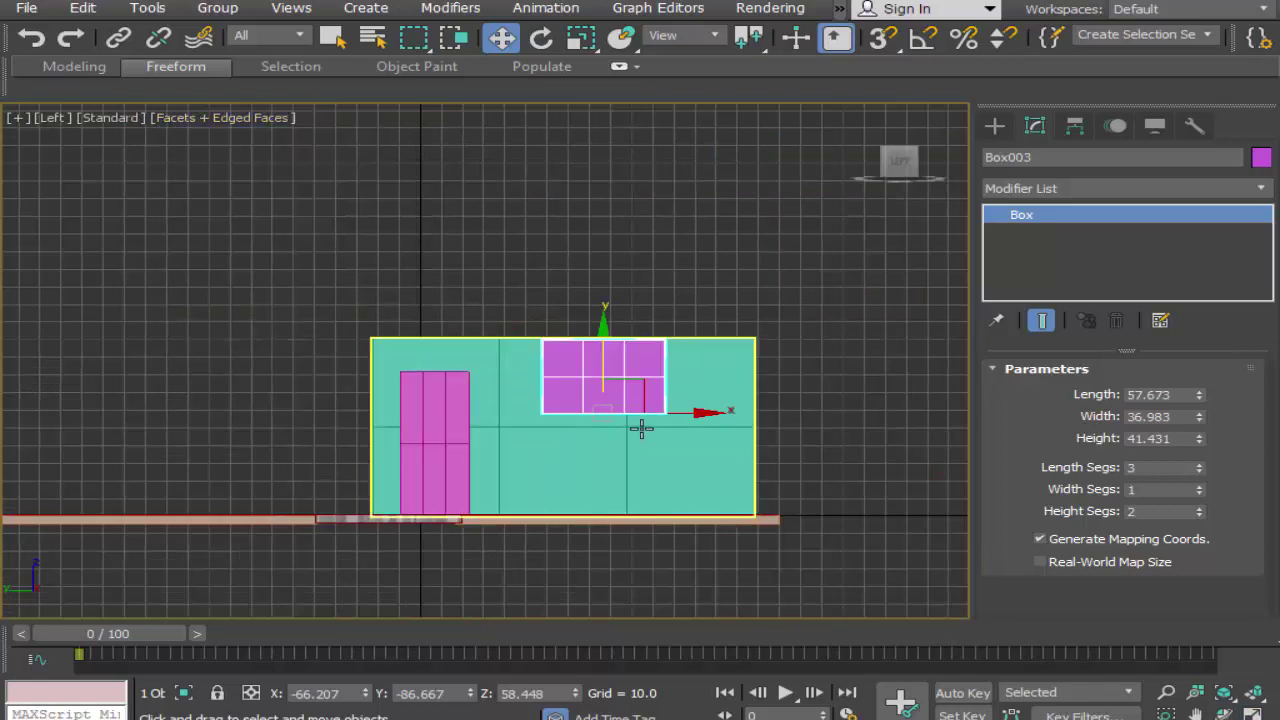
left_click(490, 42)
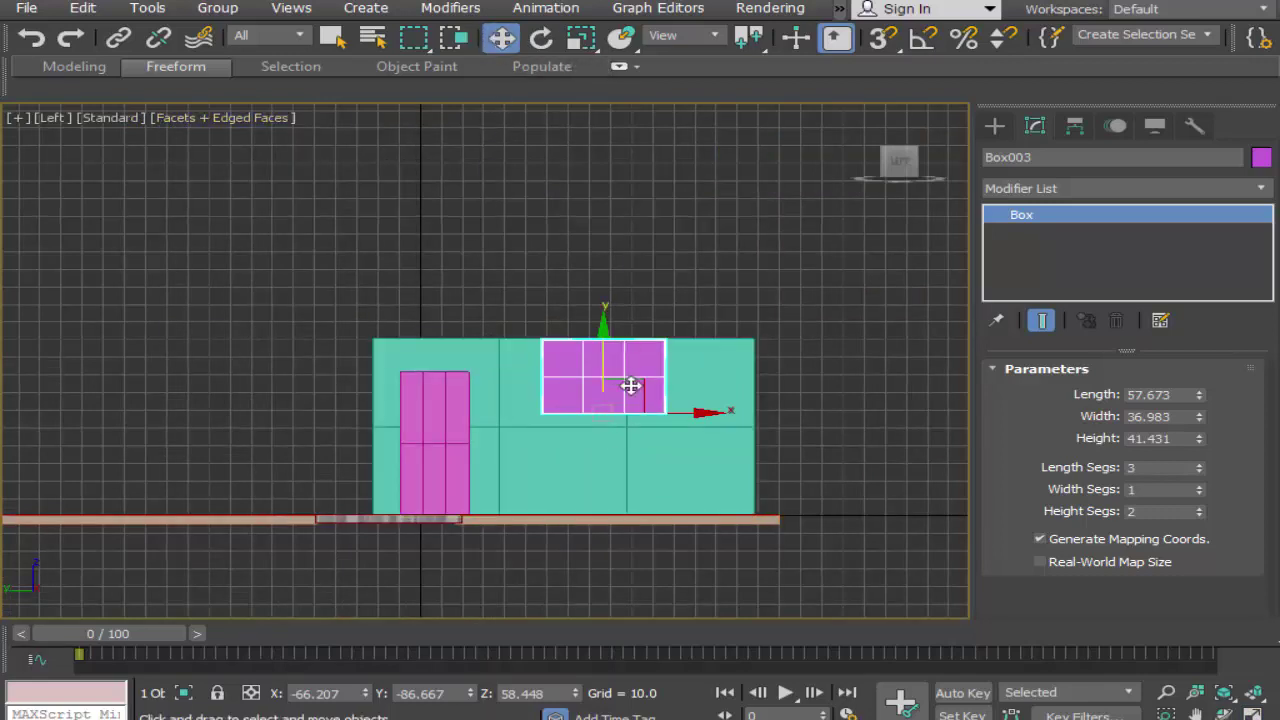
left_click_drag(697, 414, 657, 411)
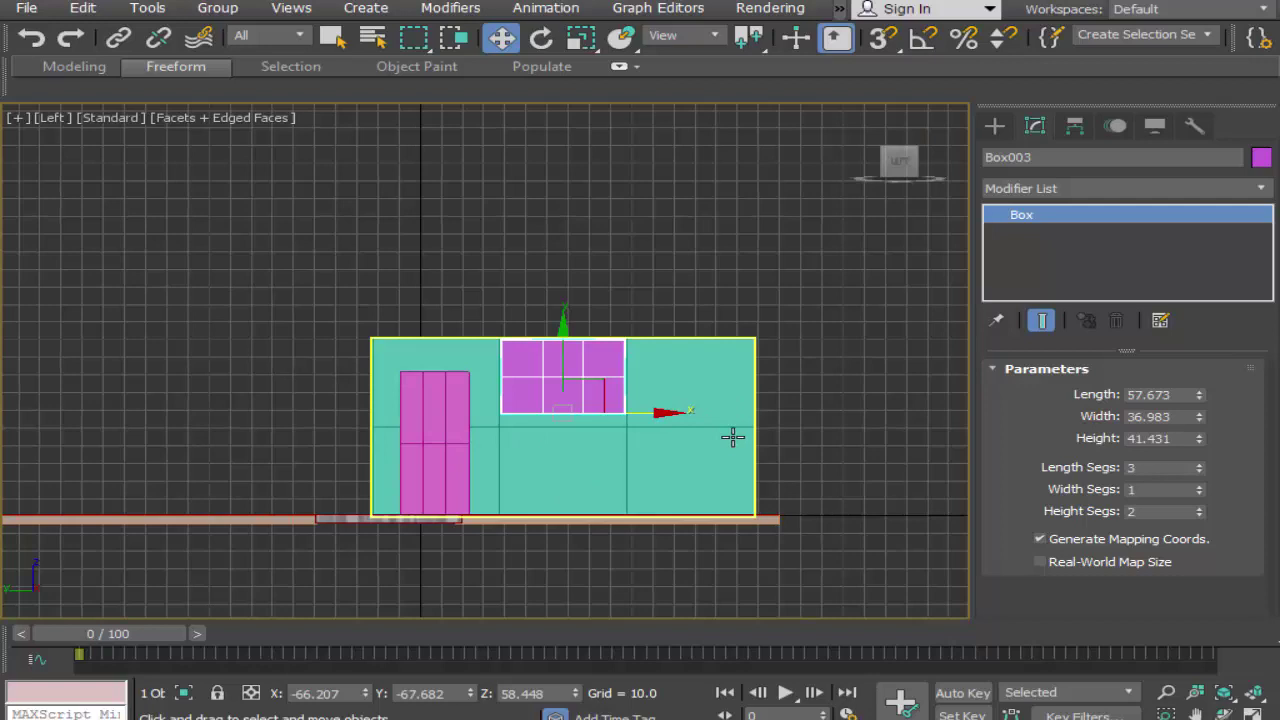
Step: Select door box Box002 and show the Splines shape types in the Create panel
left_click(428, 456)
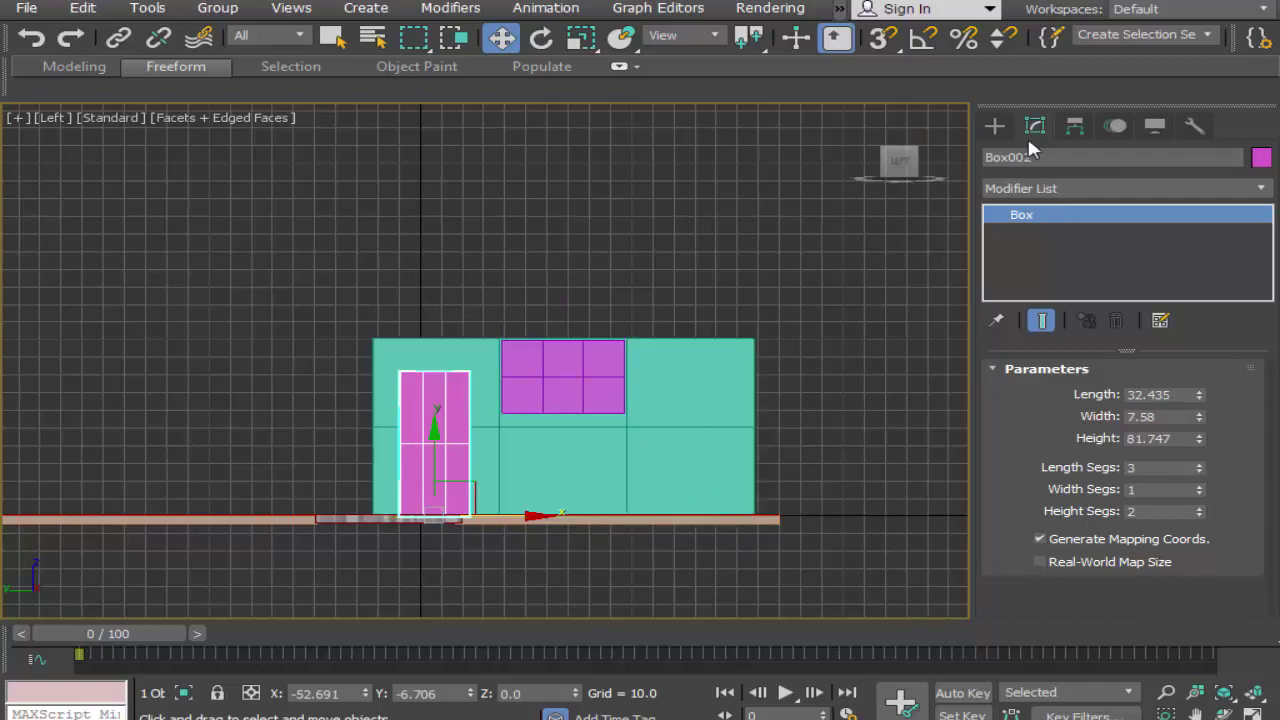
left_click(995, 126)
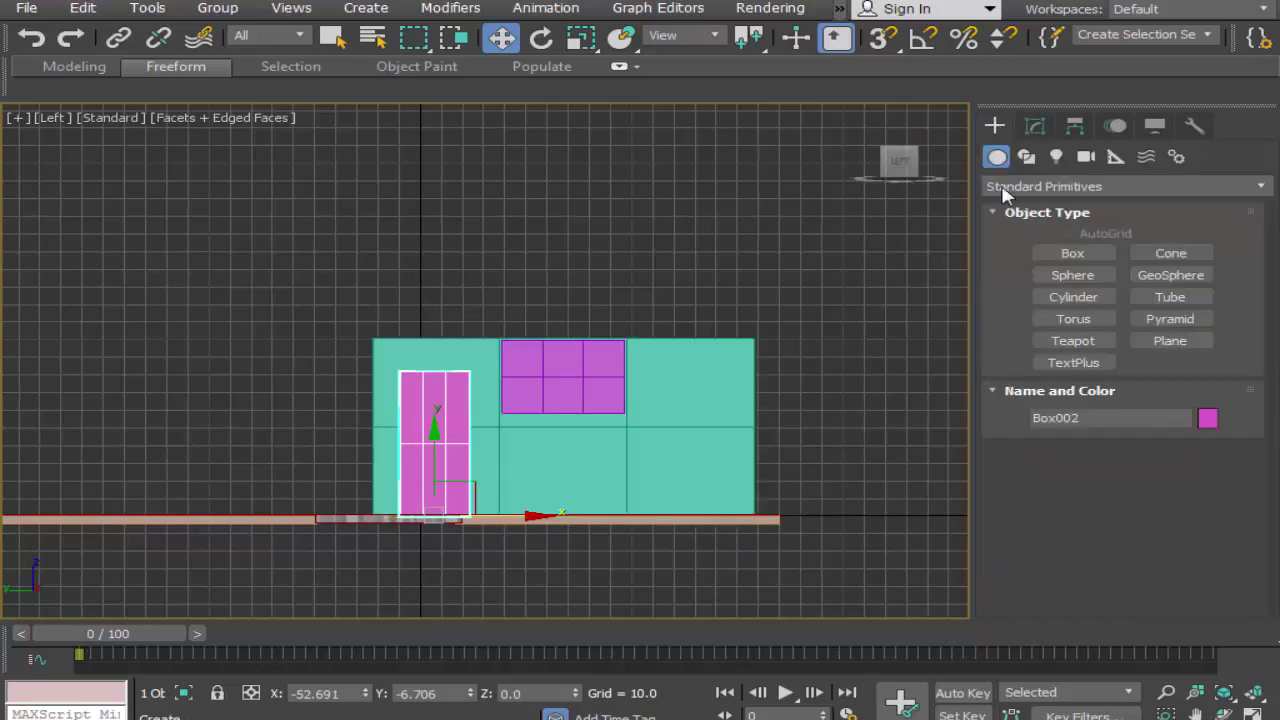
left_click(1035, 159)
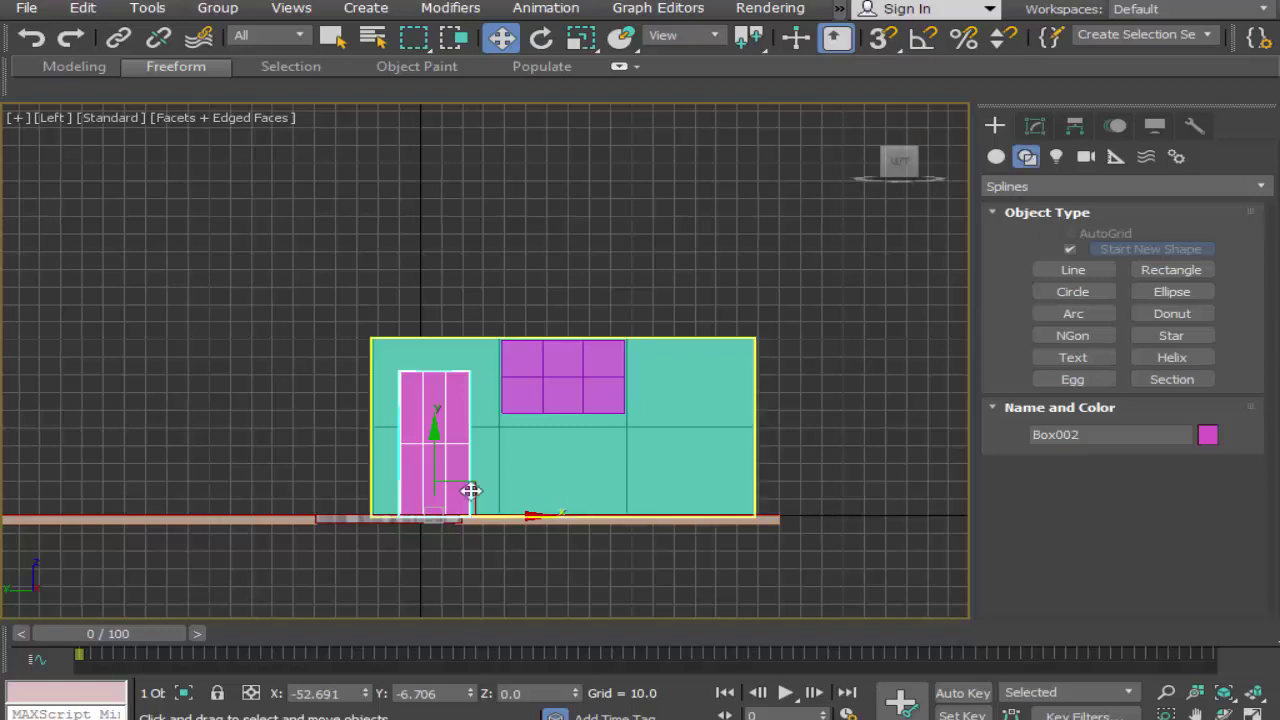
left_click(1166, 693)
left_click(1166, 712)
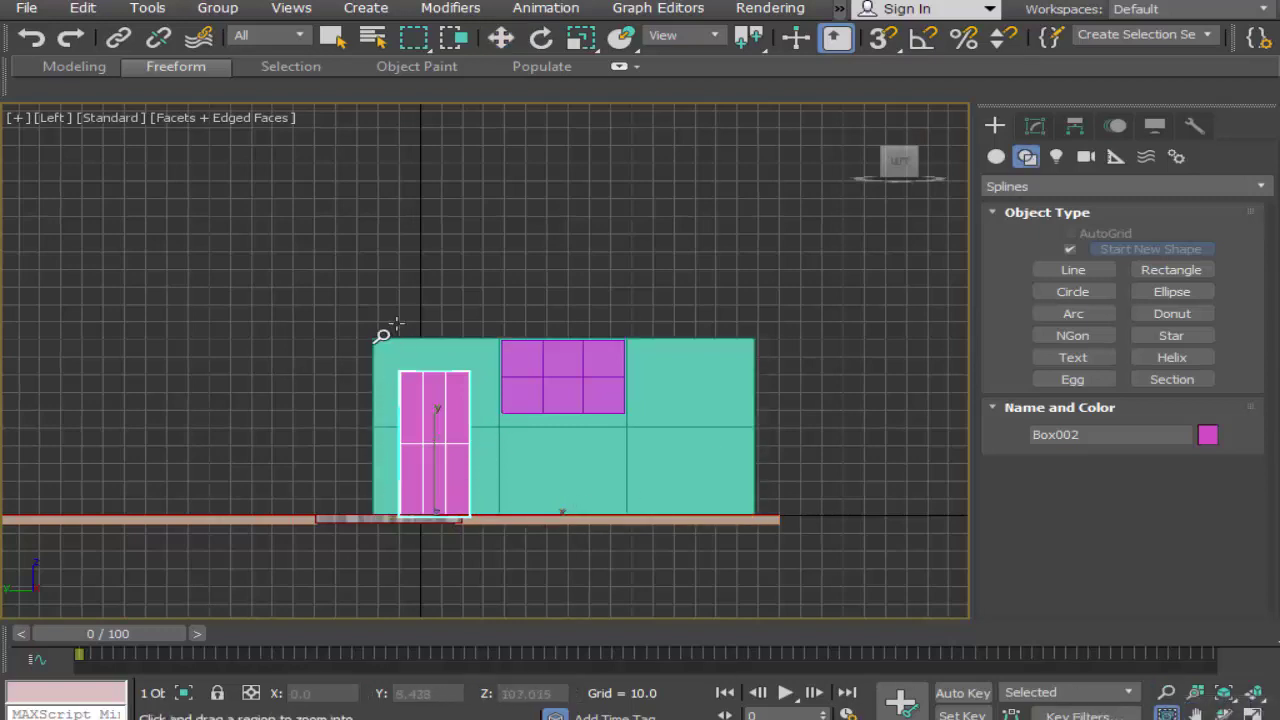
left_click_drag(340, 291, 682, 541)
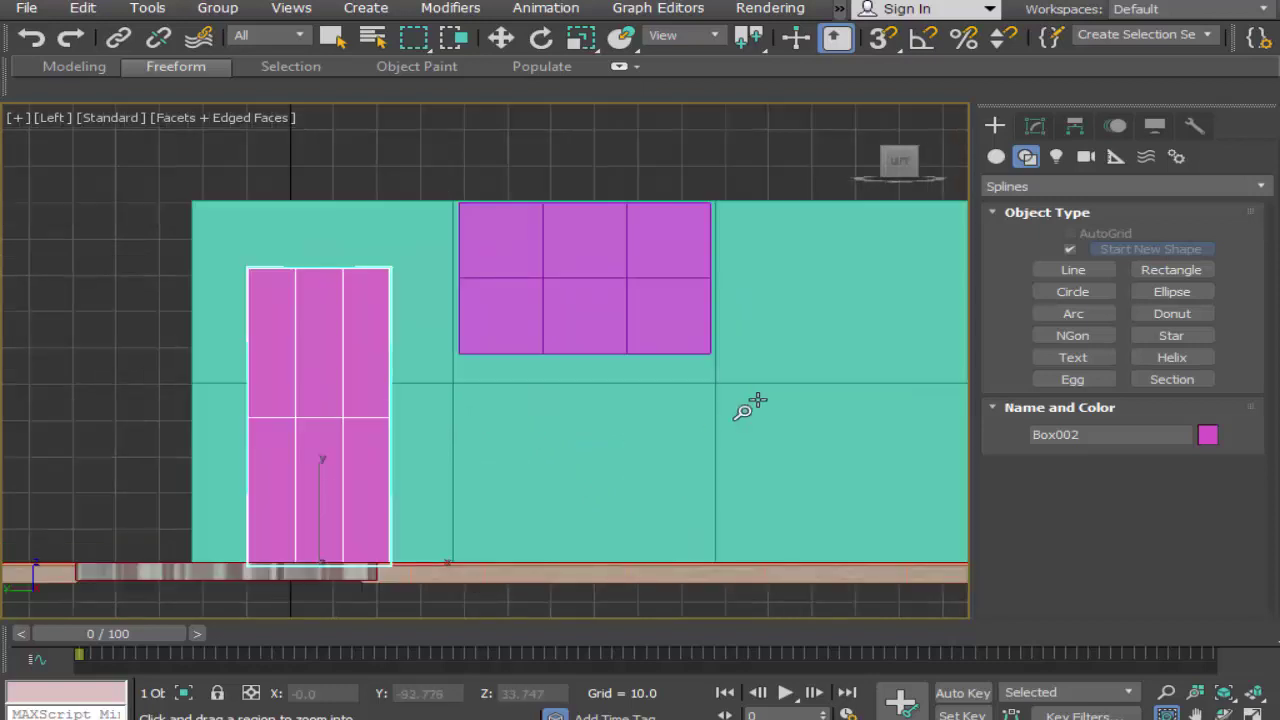
left_click(1076, 270)
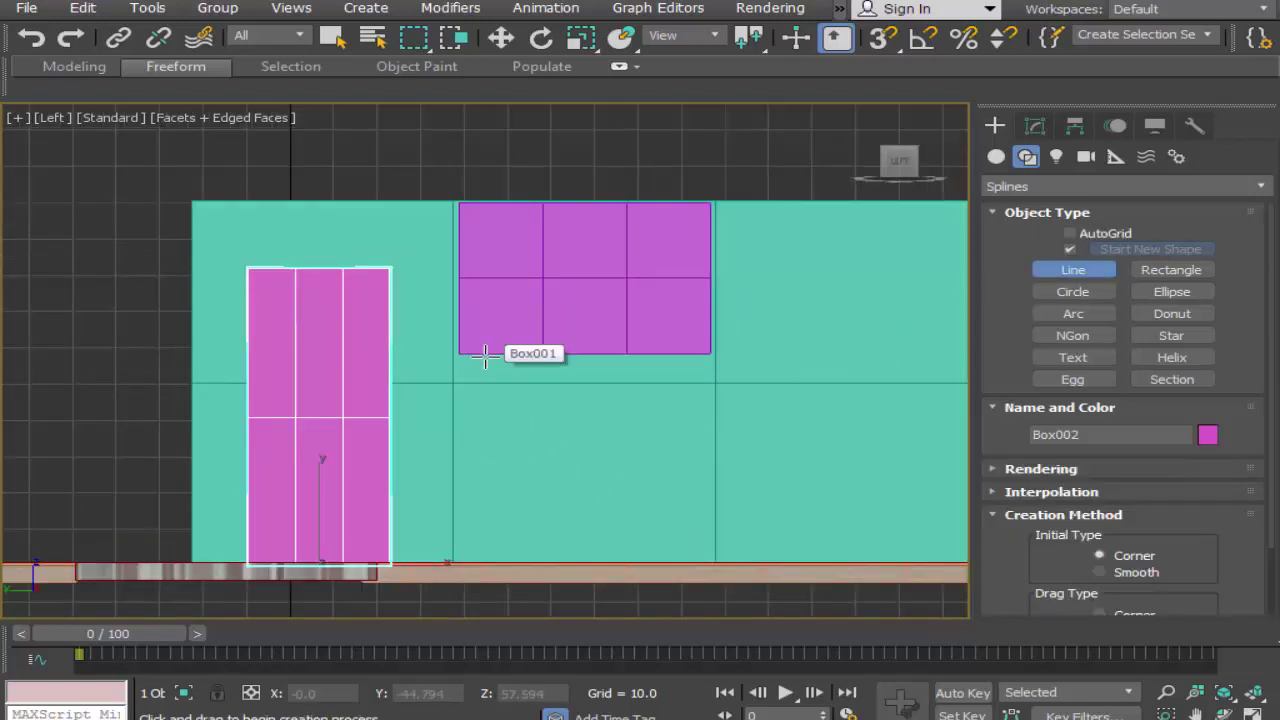
left_click(1196, 715)
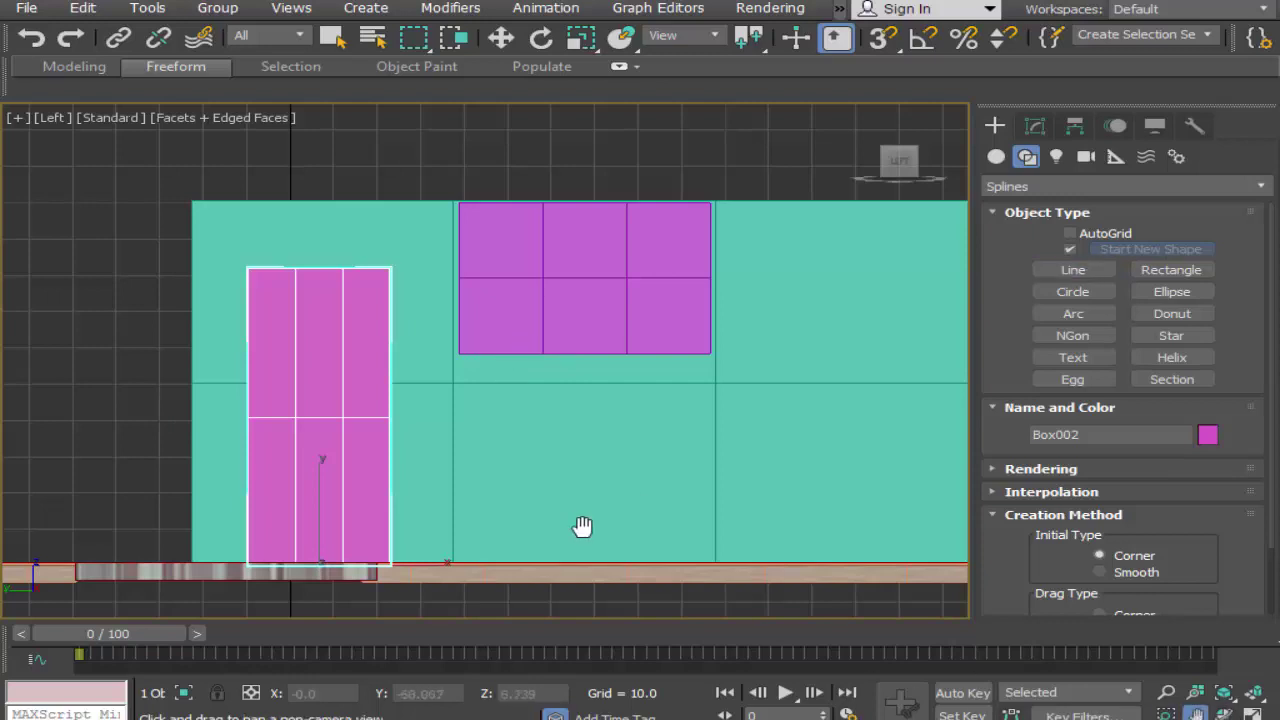
left_click_drag(571, 529, 588, 487)
scroll(575, 476, "up", 4)
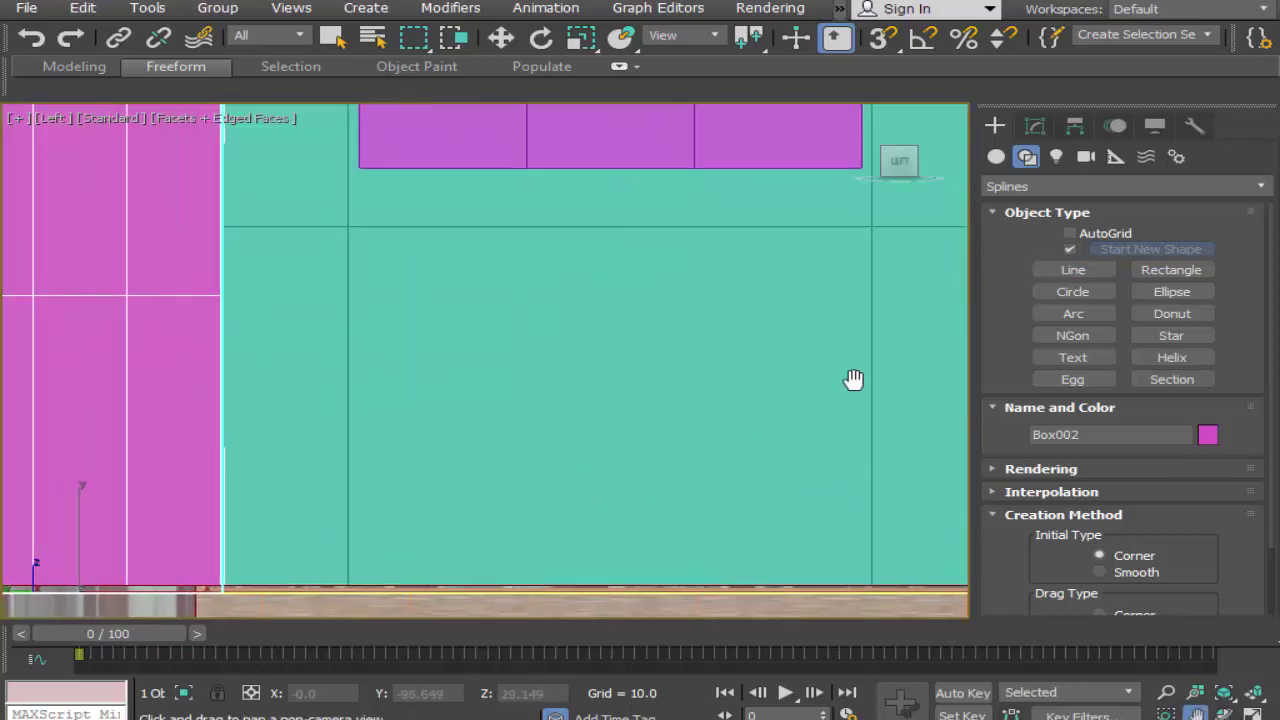
left_click(1087, 272)
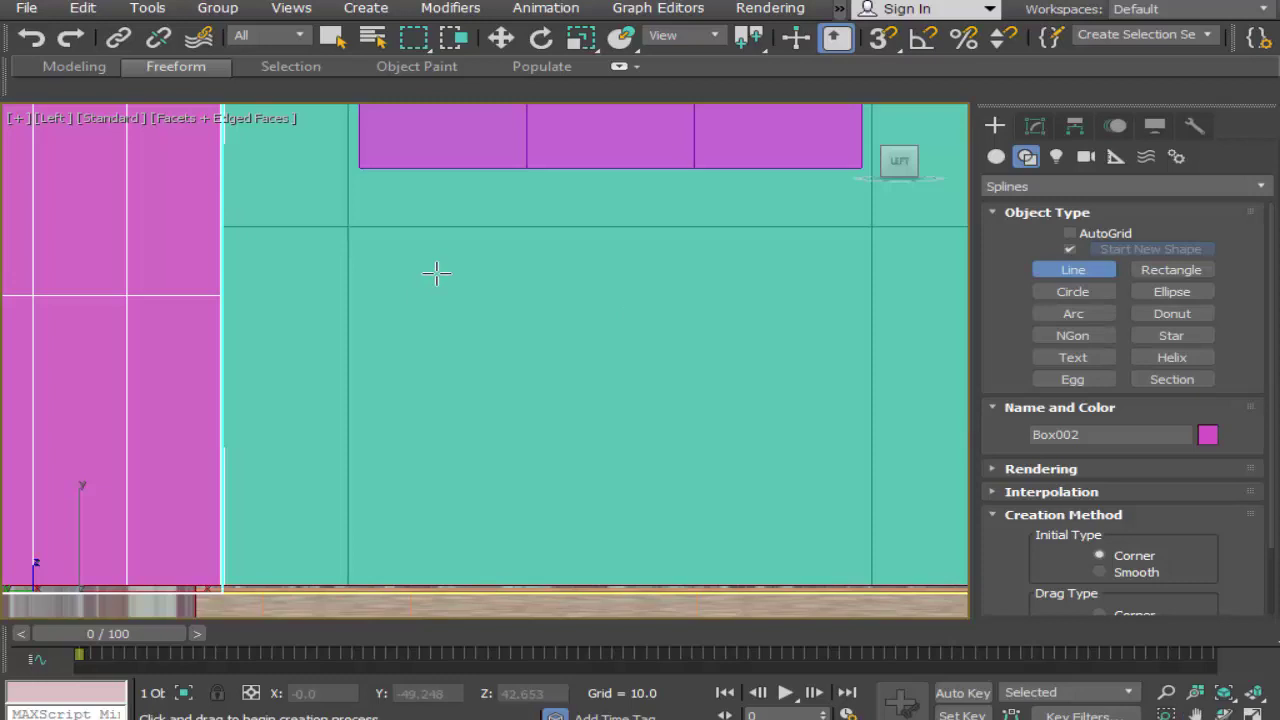
left_click(403, 170)
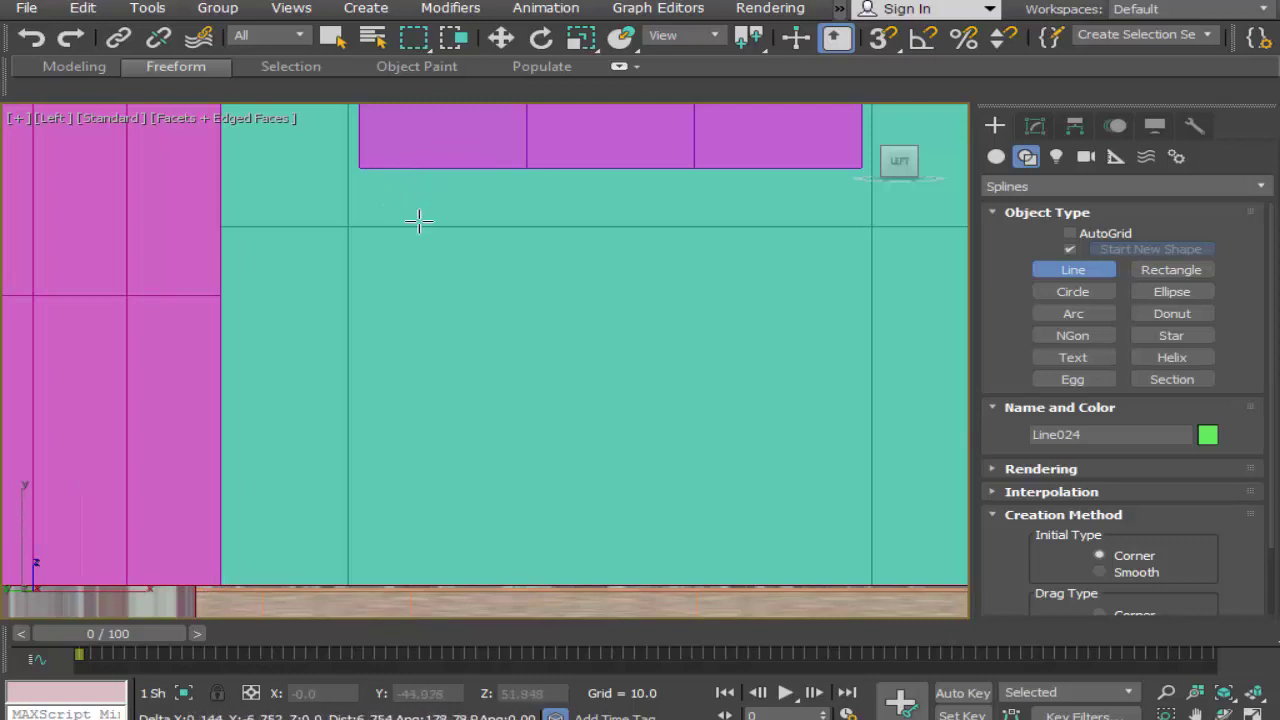
right_click(420, 219)
Step: Switch the side view to Wireframe and draw the profile's stepped, curved top under the window
left_click(256, 124)
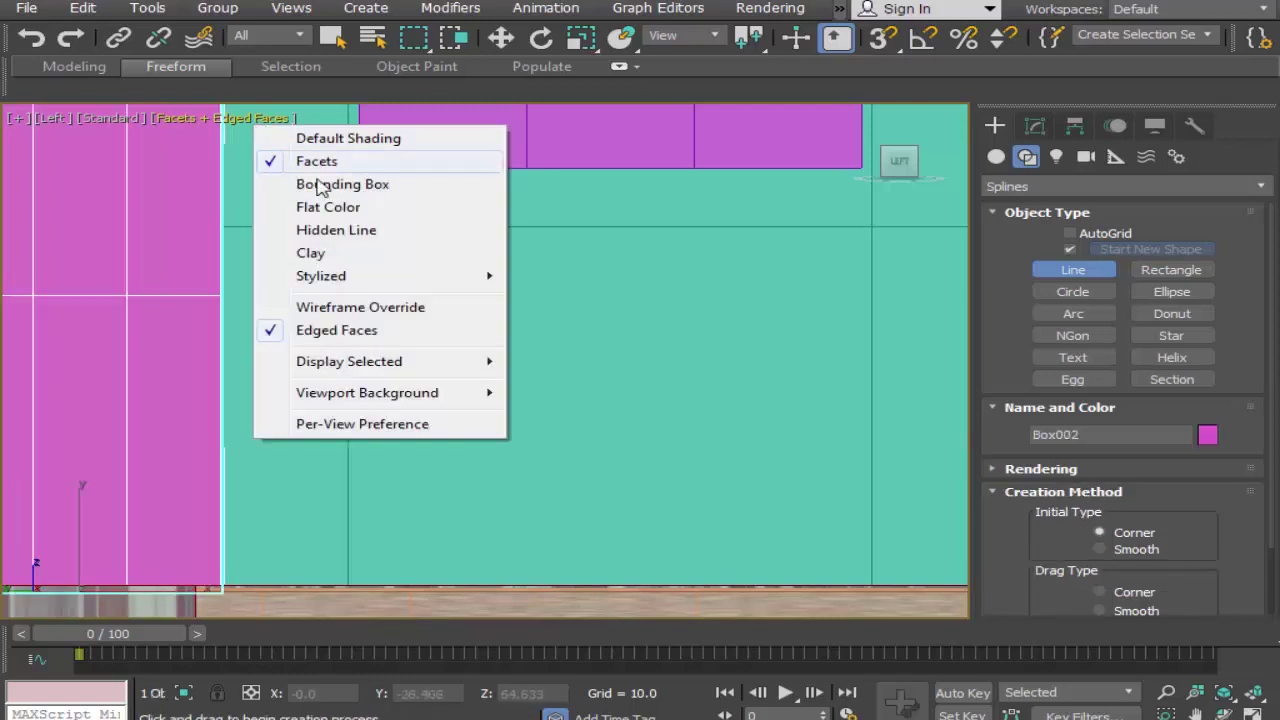
left_click(395, 309)
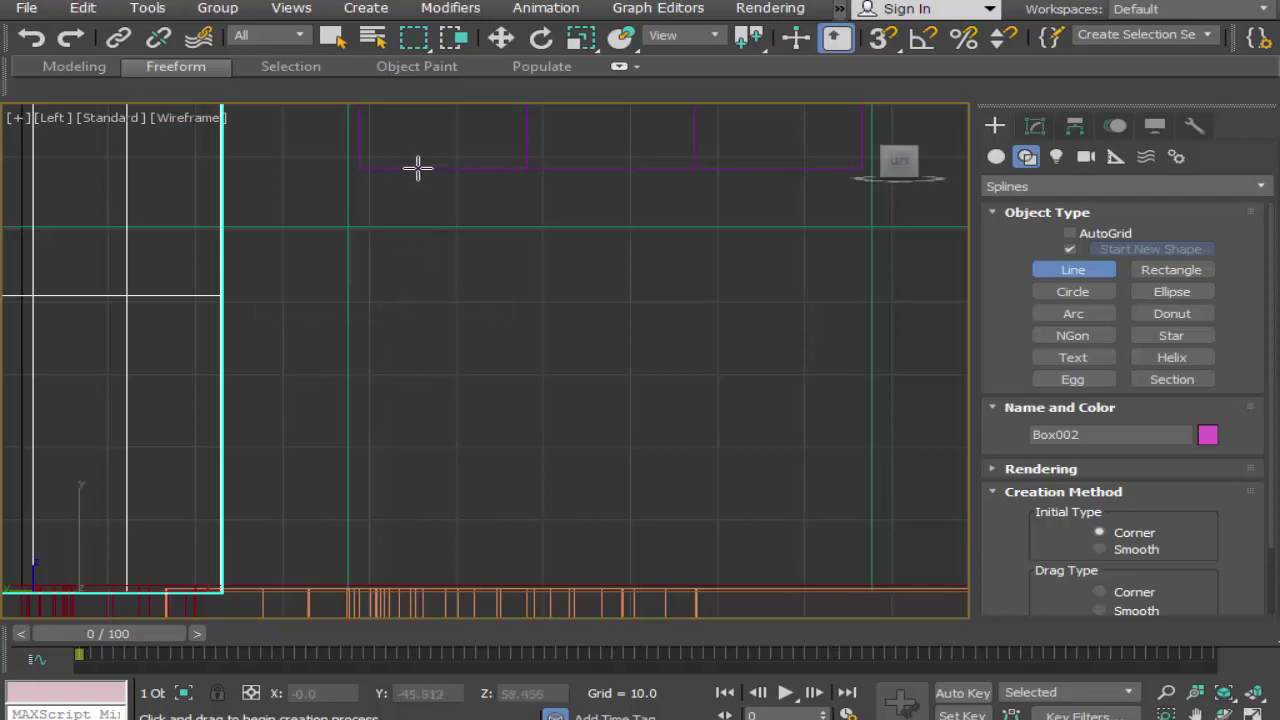
left_click(418, 168)
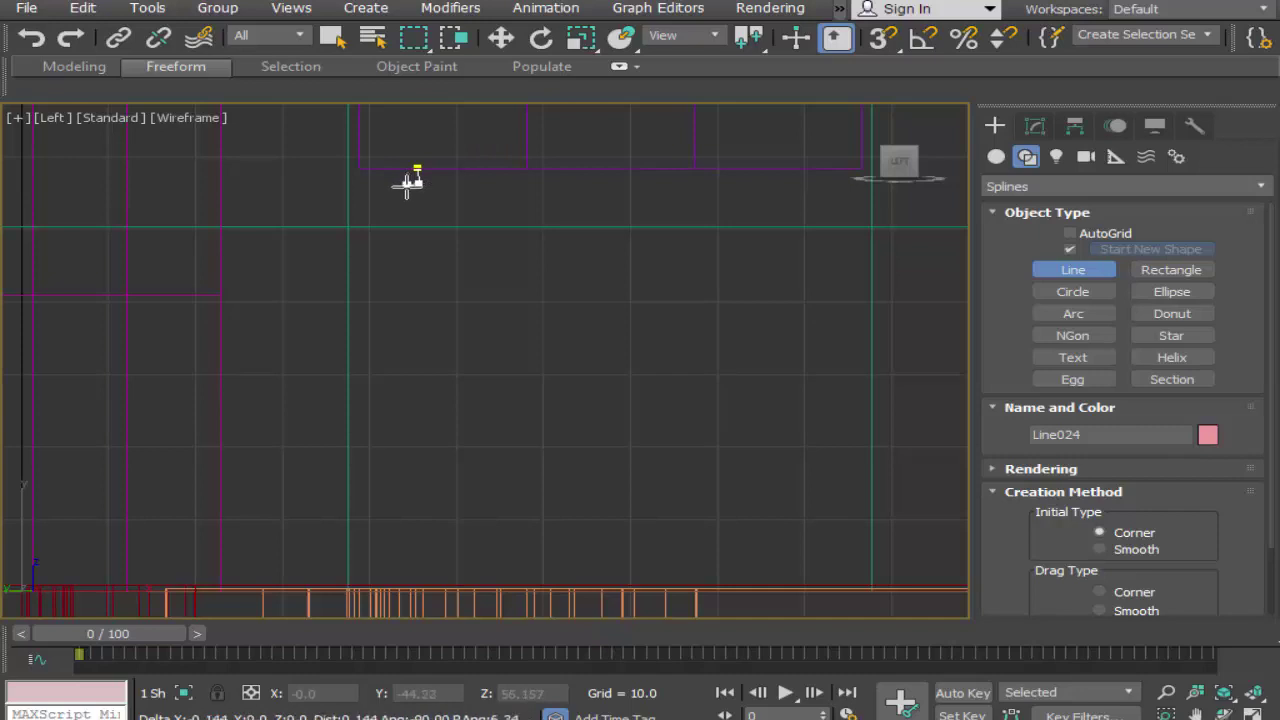
left_click(410, 196)
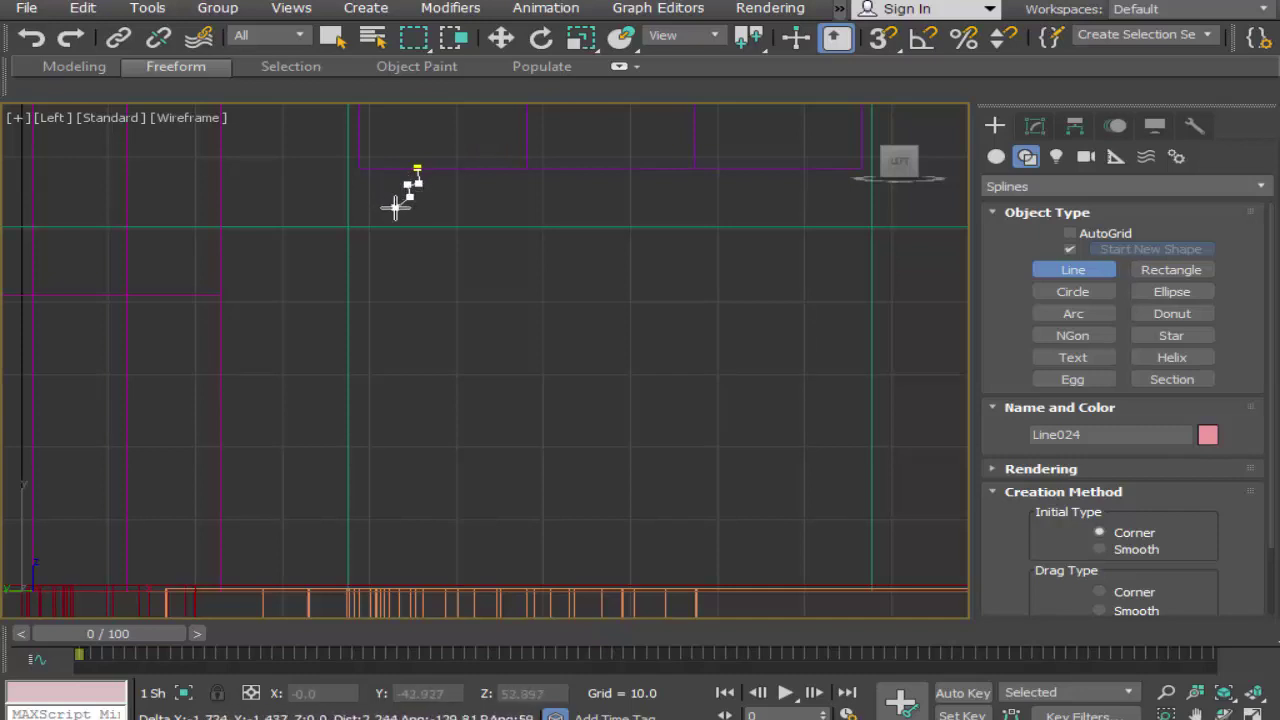
left_click(395, 208)
left_click_drag(395, 215, 405, 220)
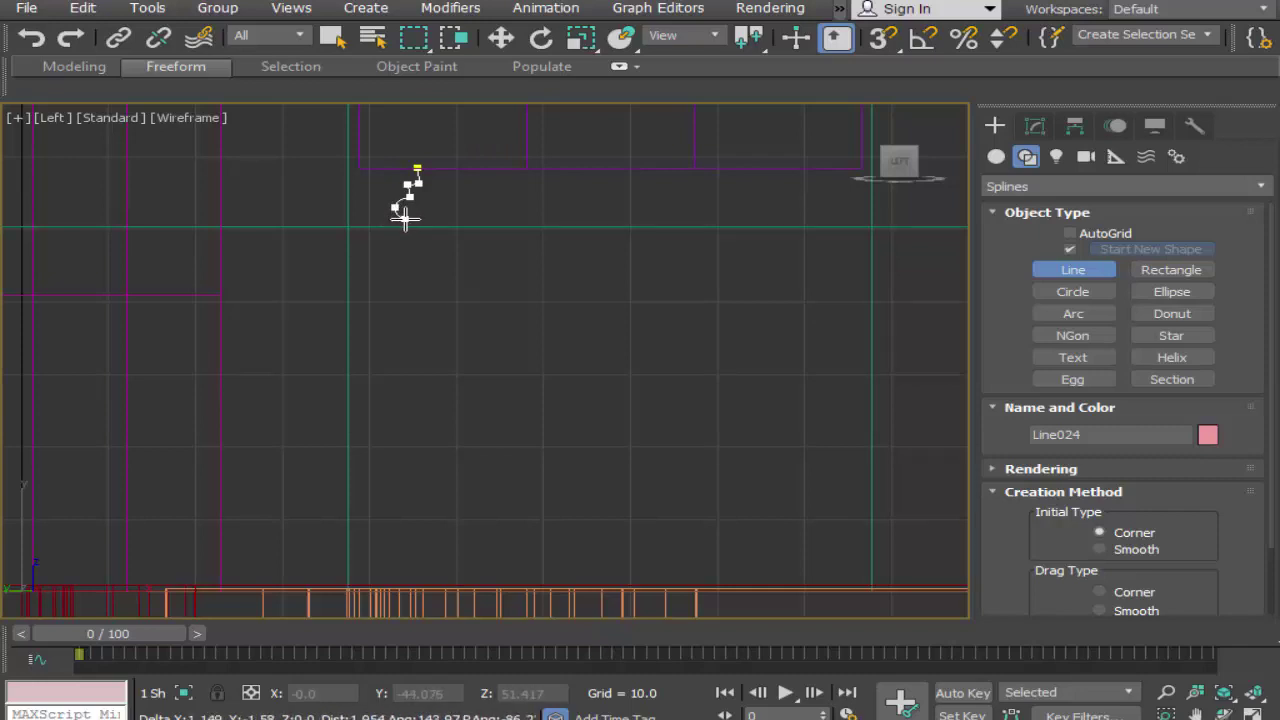
left_click(405, 220)
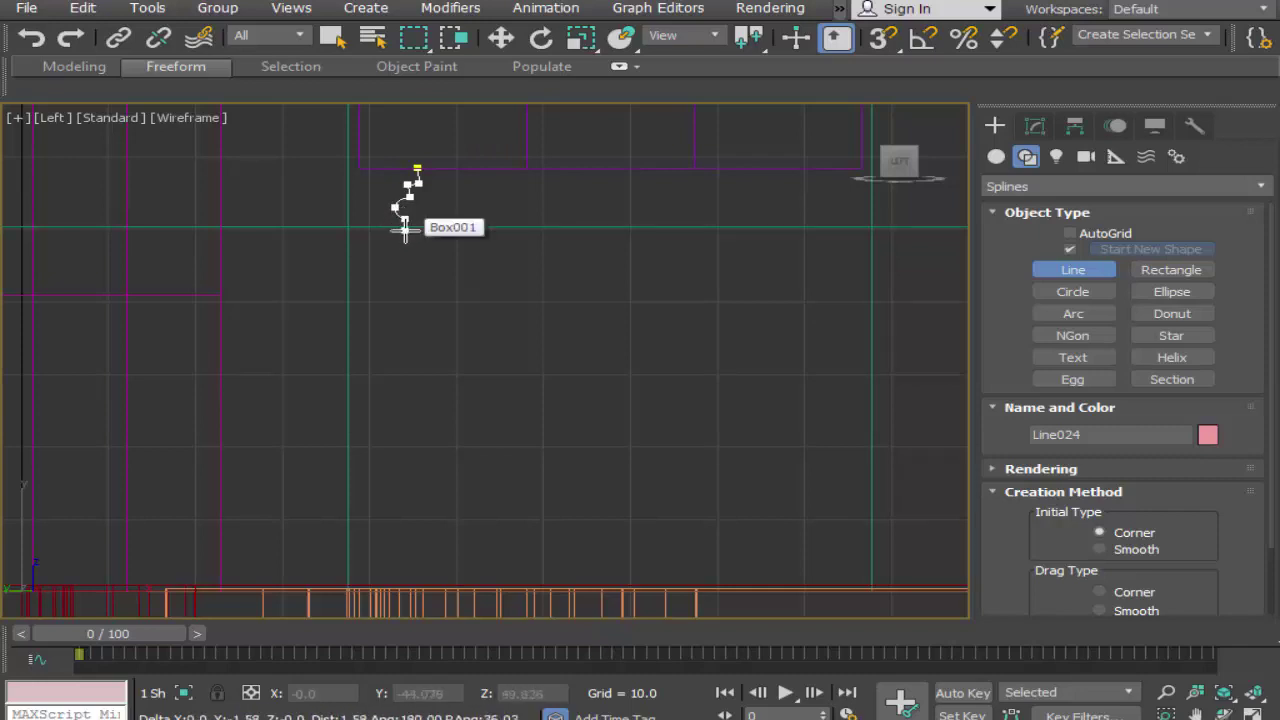
left_click(405, 231)
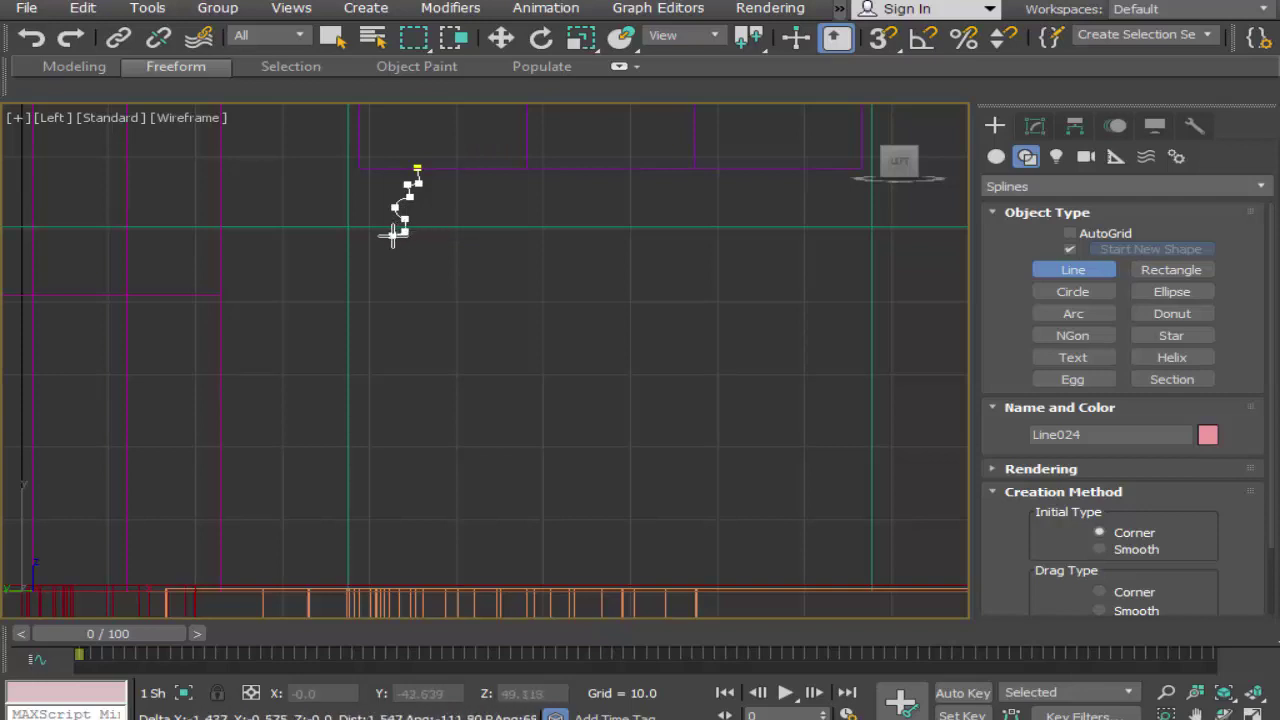
left_click(393, 235)
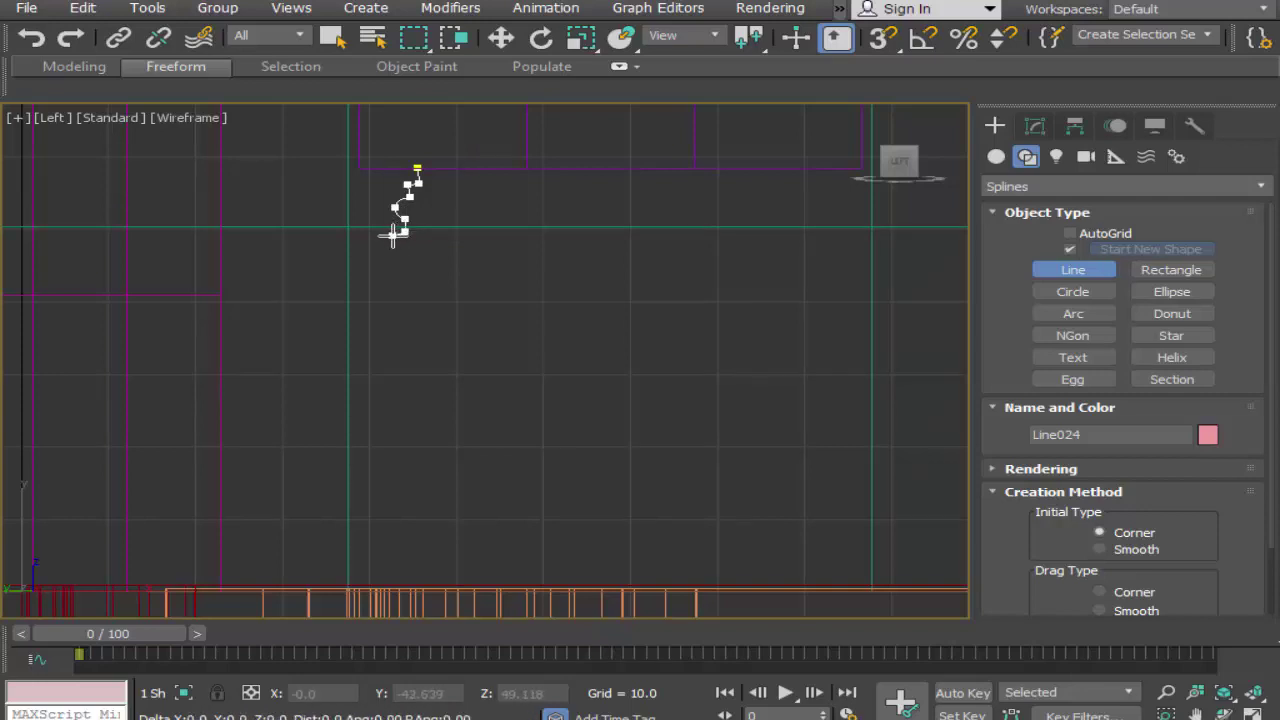
Step: Continue the profile down the shaft to a molded base at ground level, completing Line024
left_click(385, 558)
left_click(392, 567)
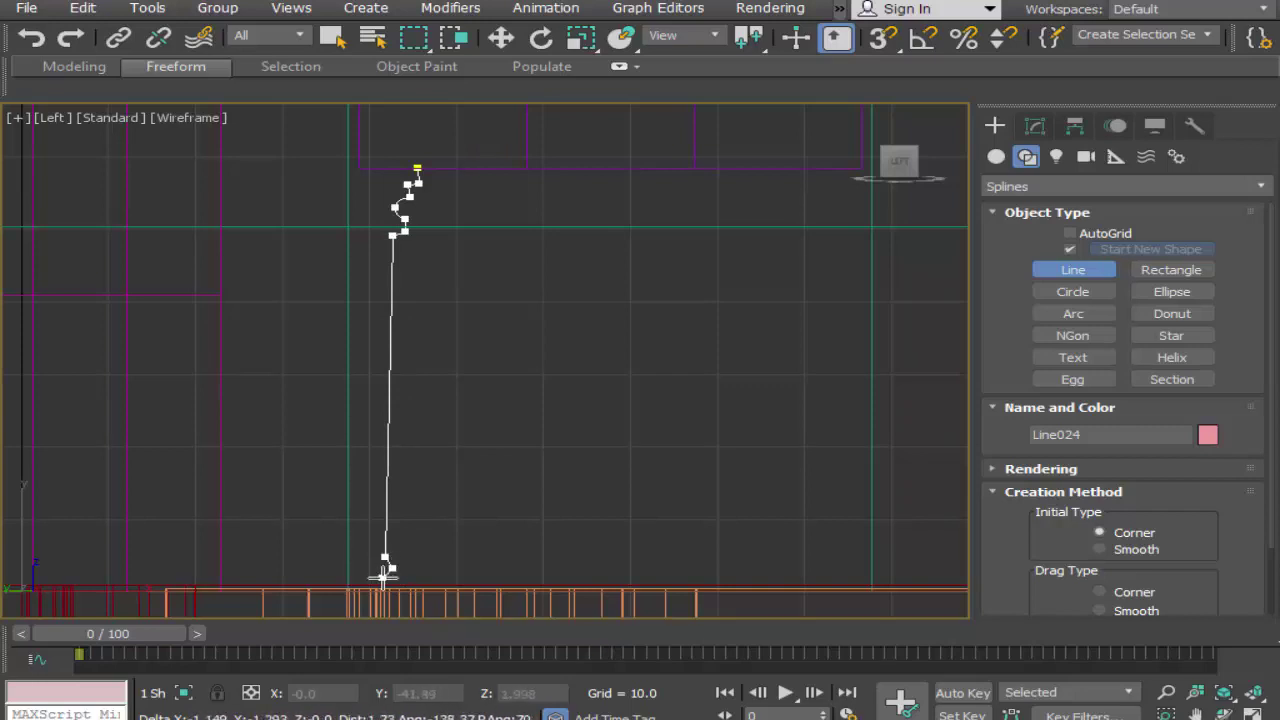
left_click(382, 577)
left_click(407, 589)
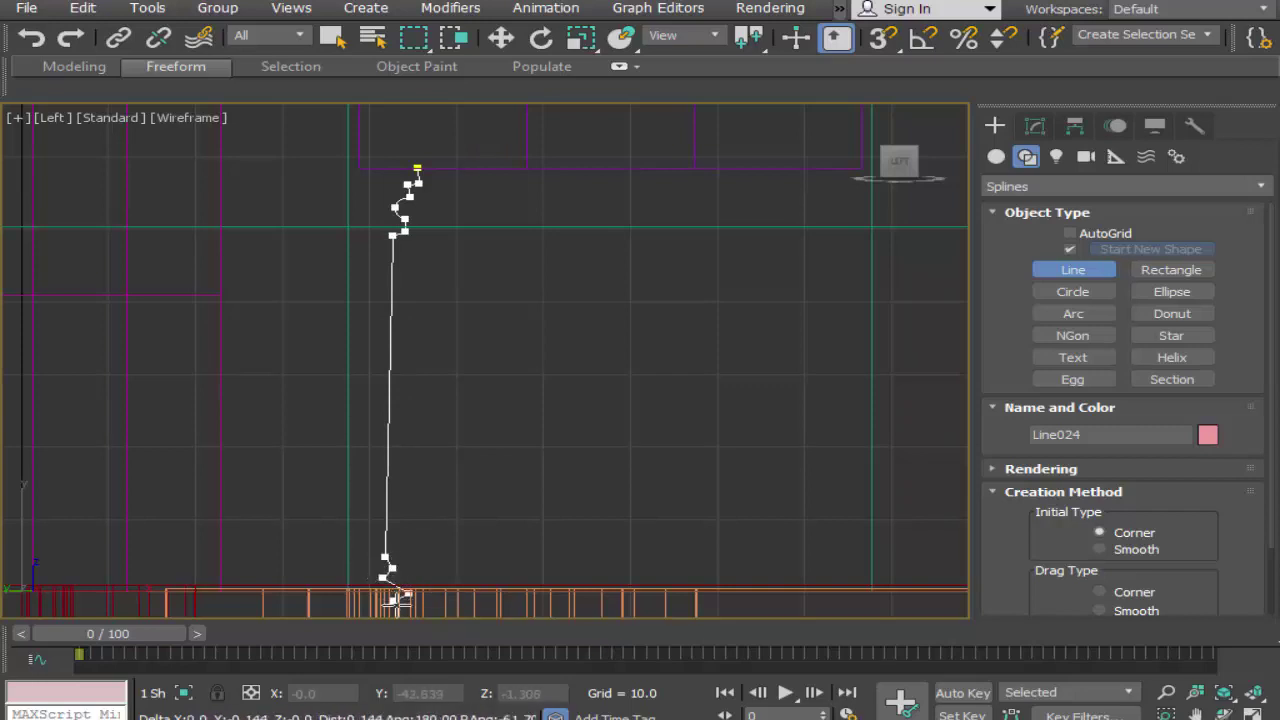
left_click(394, 599)
left_click(419, 608)
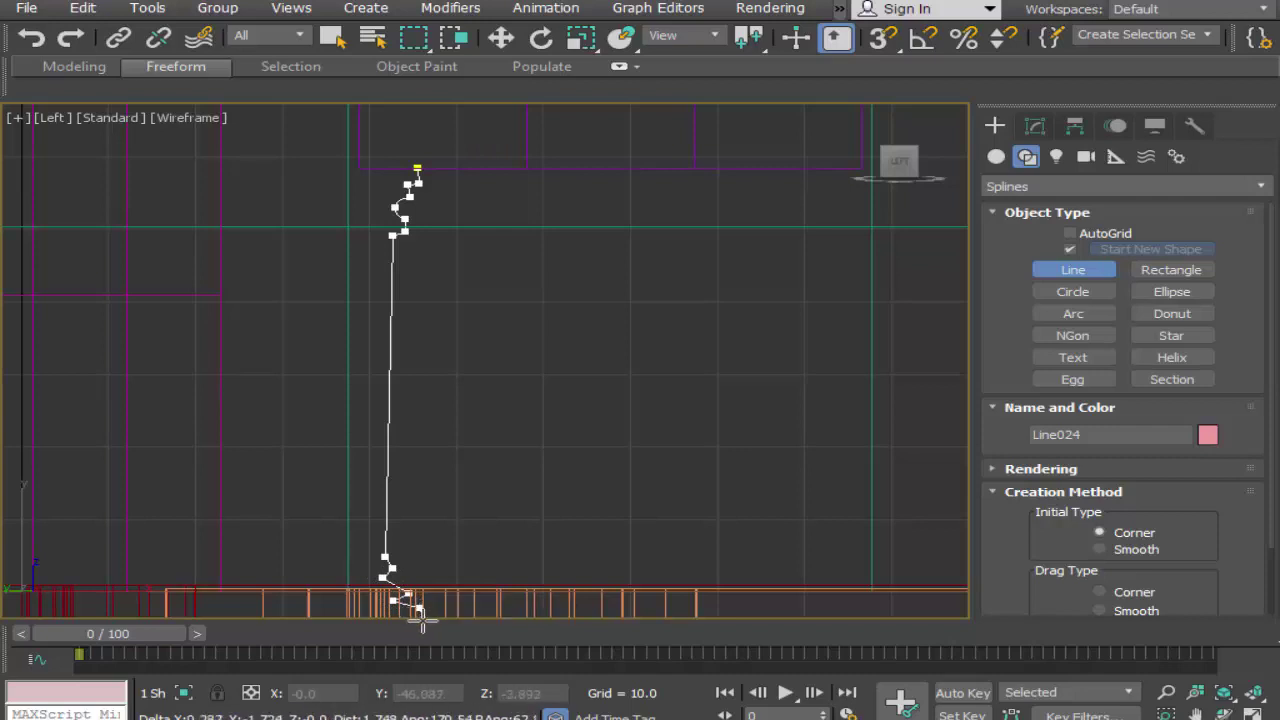
right_click(364, 617)
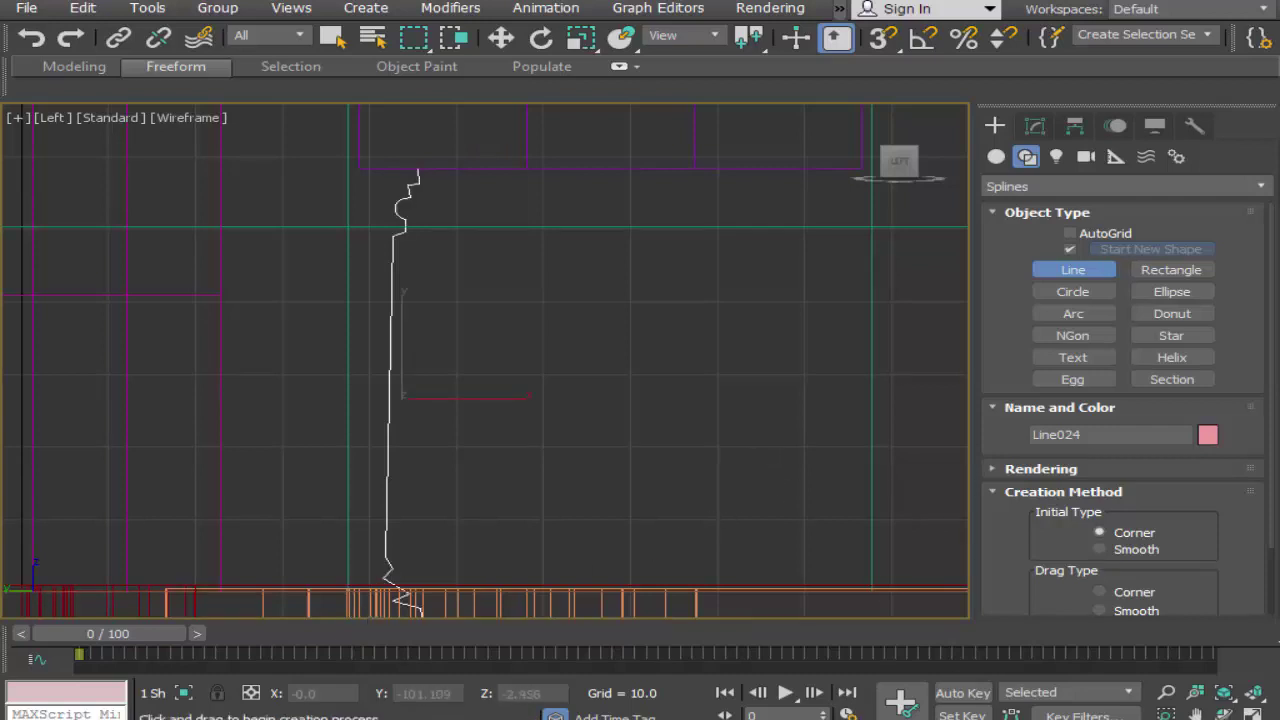
Step: Enter Vertex mode on Line024, zoom to its top, and shift the top vertex along X
left_click(1197, 714)
left_click_drag(497, 446, 578, 393)
key("w")
left_click(1030, 122)
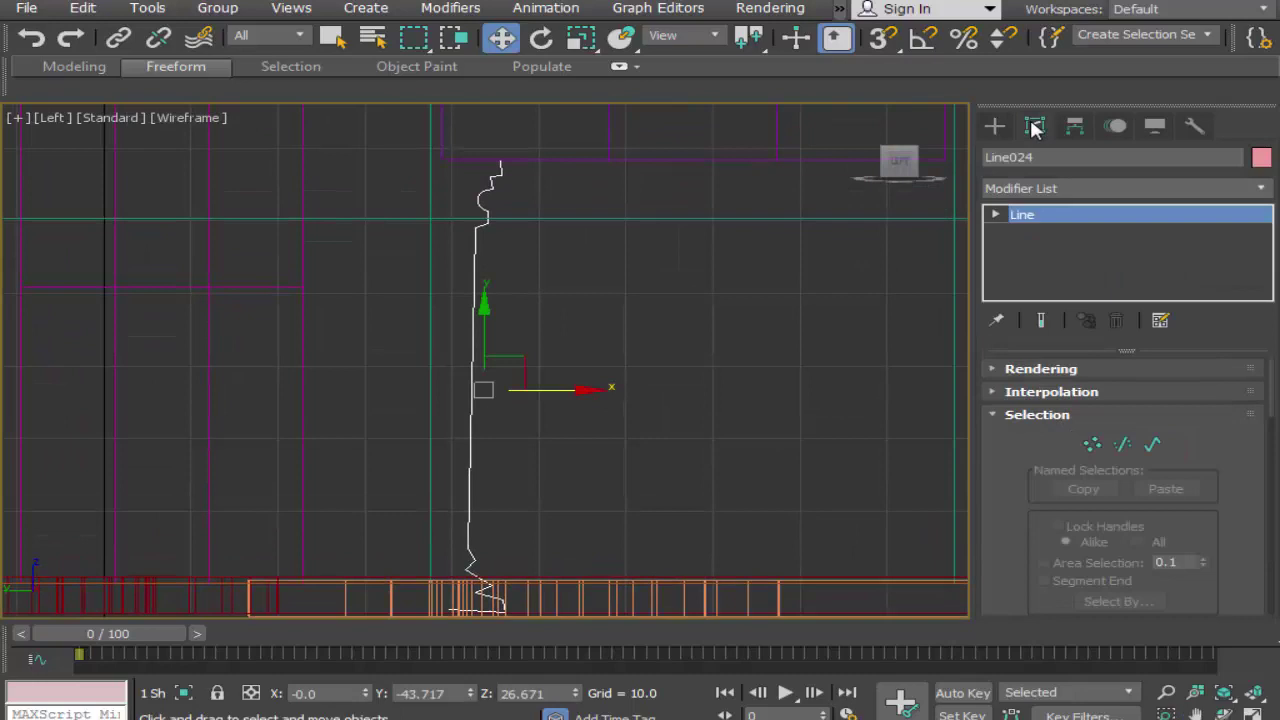
left_click(1093, 444)
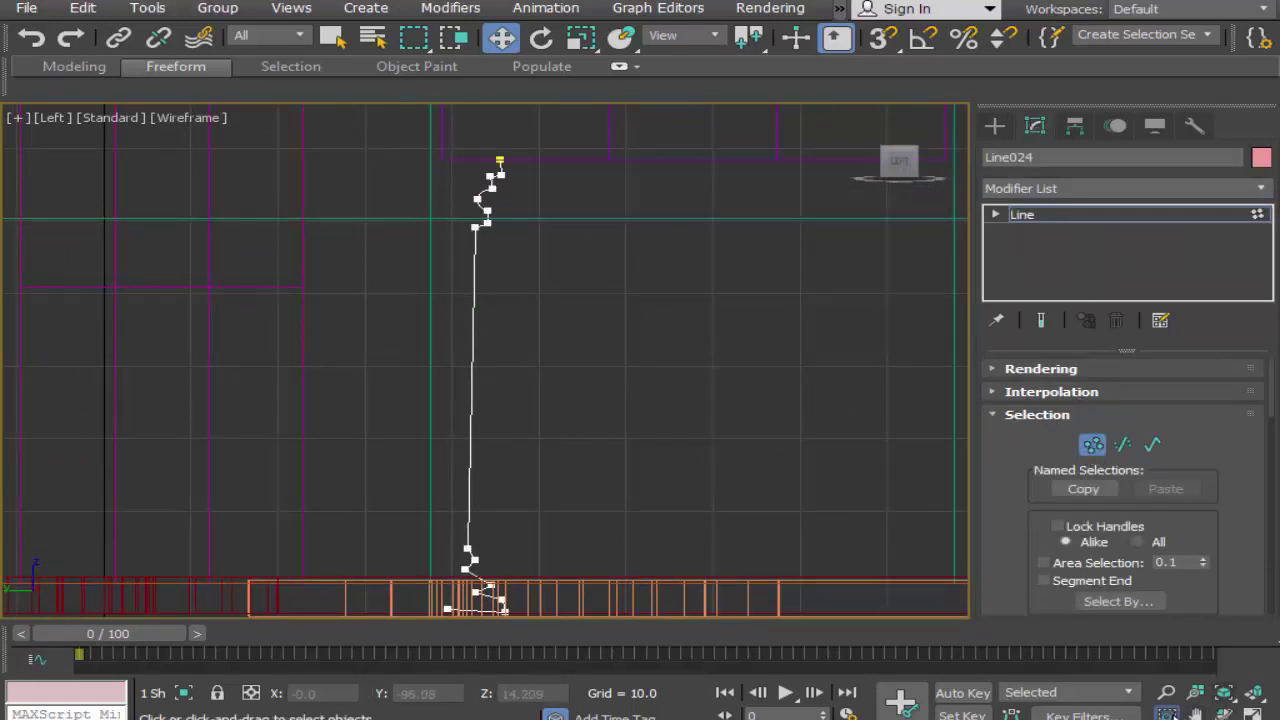
left_click(1167, 714)
left_click_drag(400, 127, 548, 288)
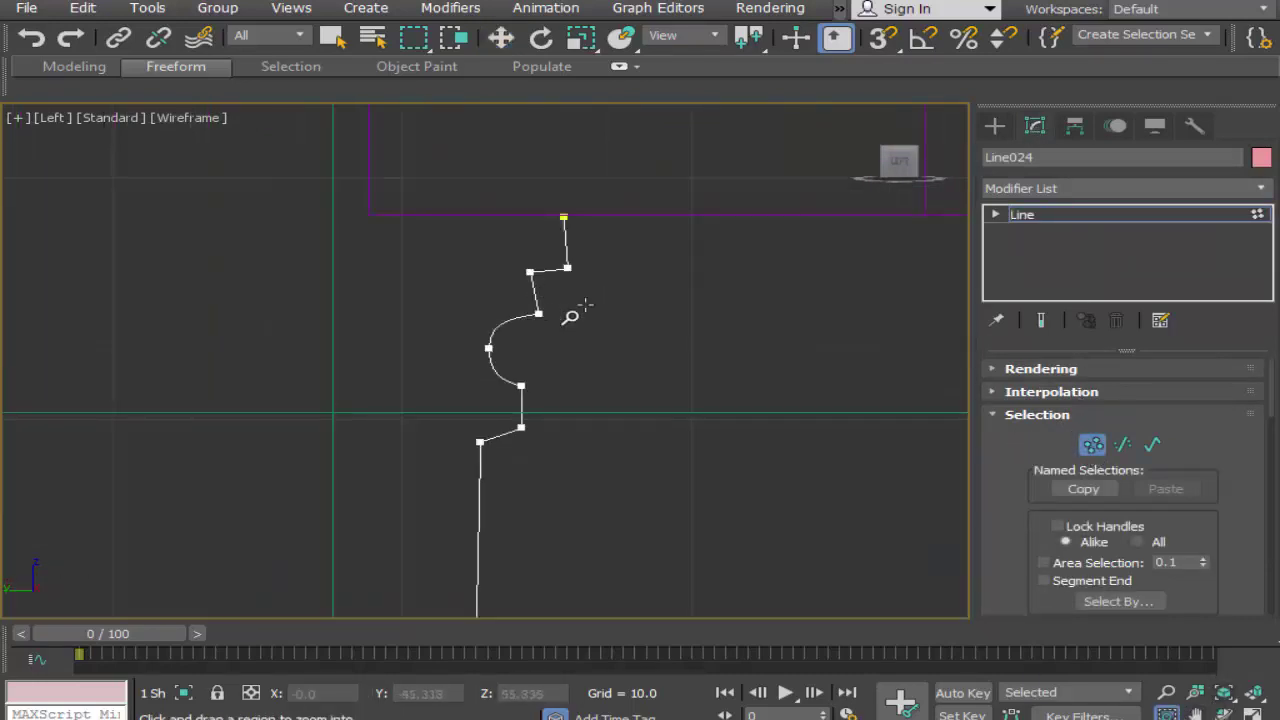
left_click(502, 38)
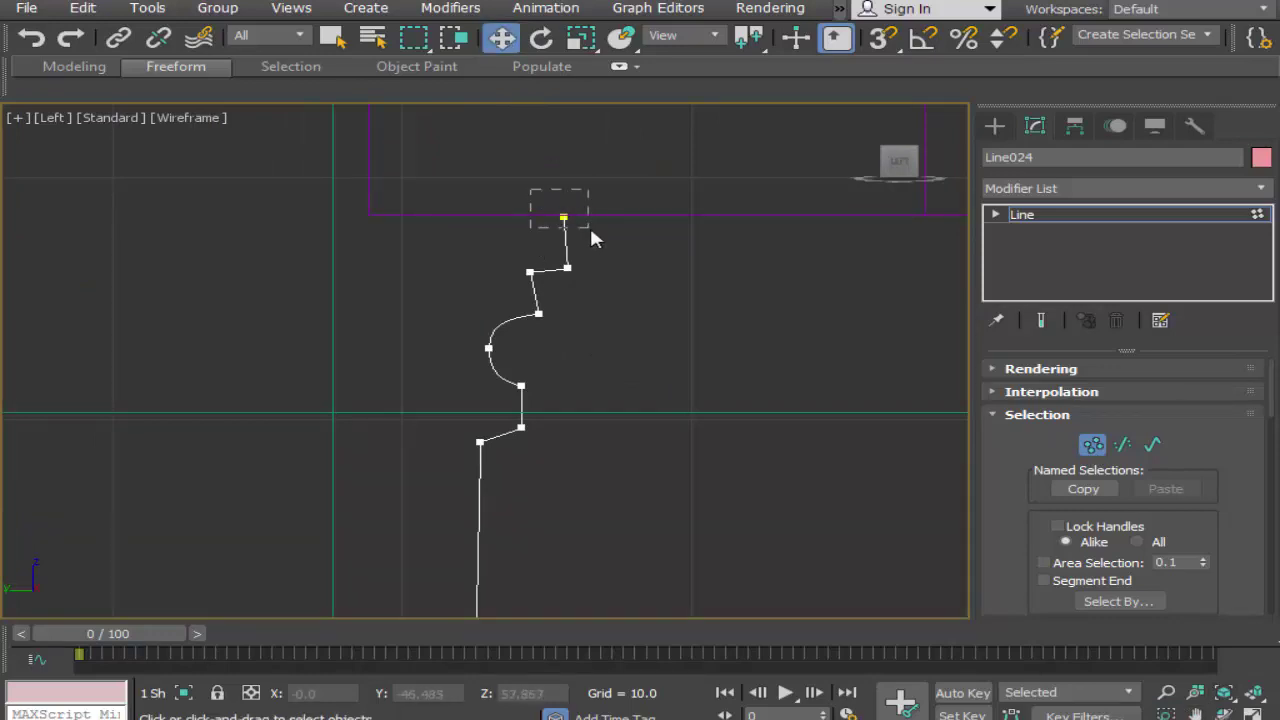
left_click_drag(591, 238, 623, 286)
Step: Apply a 360-degree, 16-segment capped Lathe to Line024 and frame the column's capital
left_click(1100, 188)
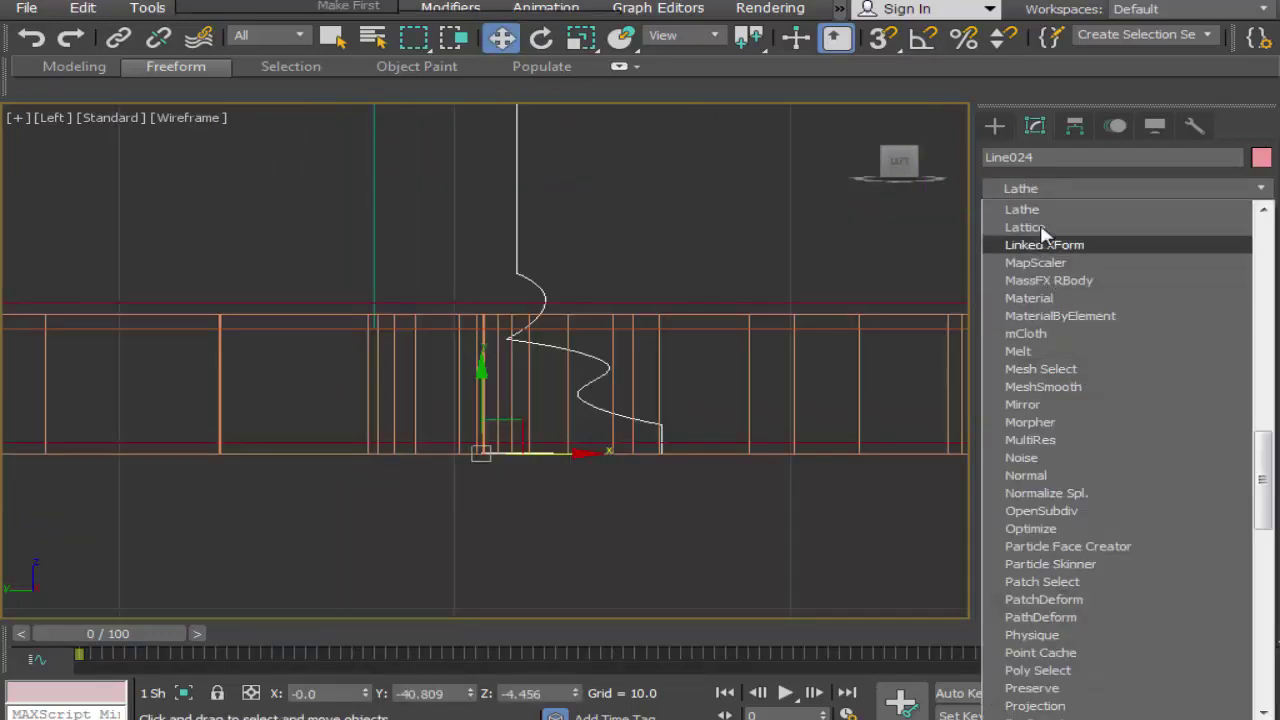
left_click(1045, 205)
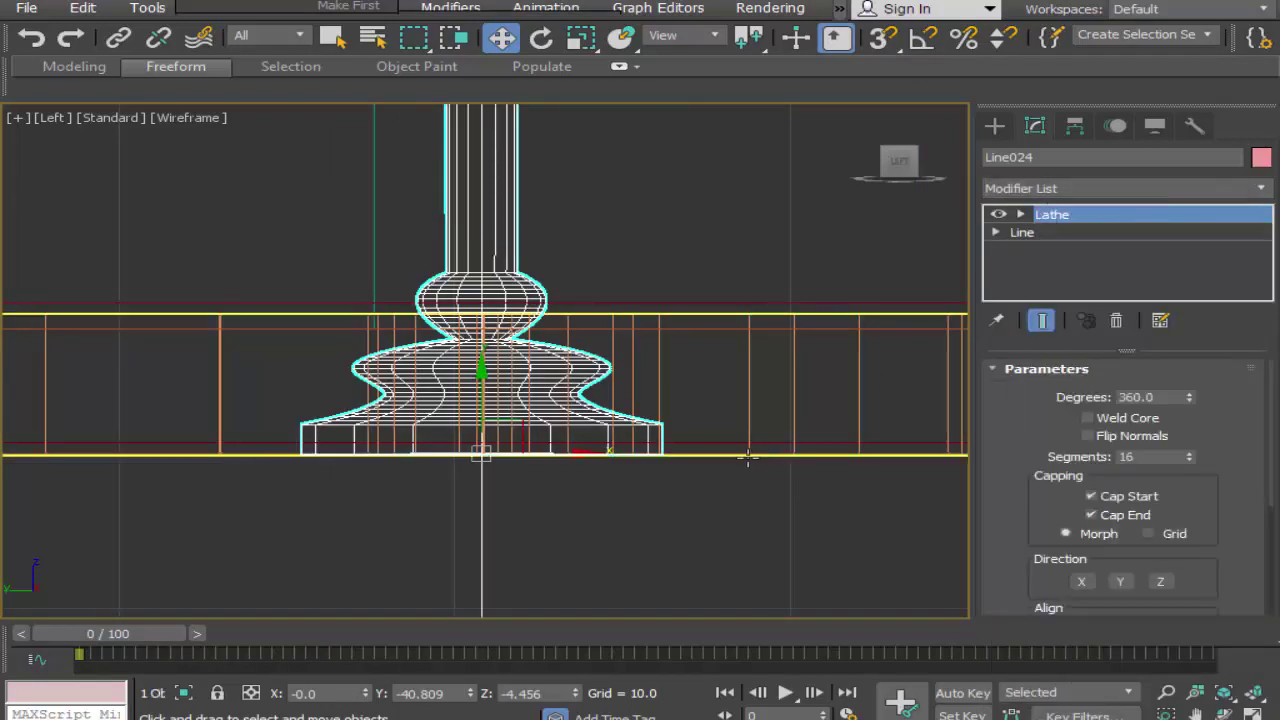
left_click(694, 540)
scroll(694, 533, "down", 6)
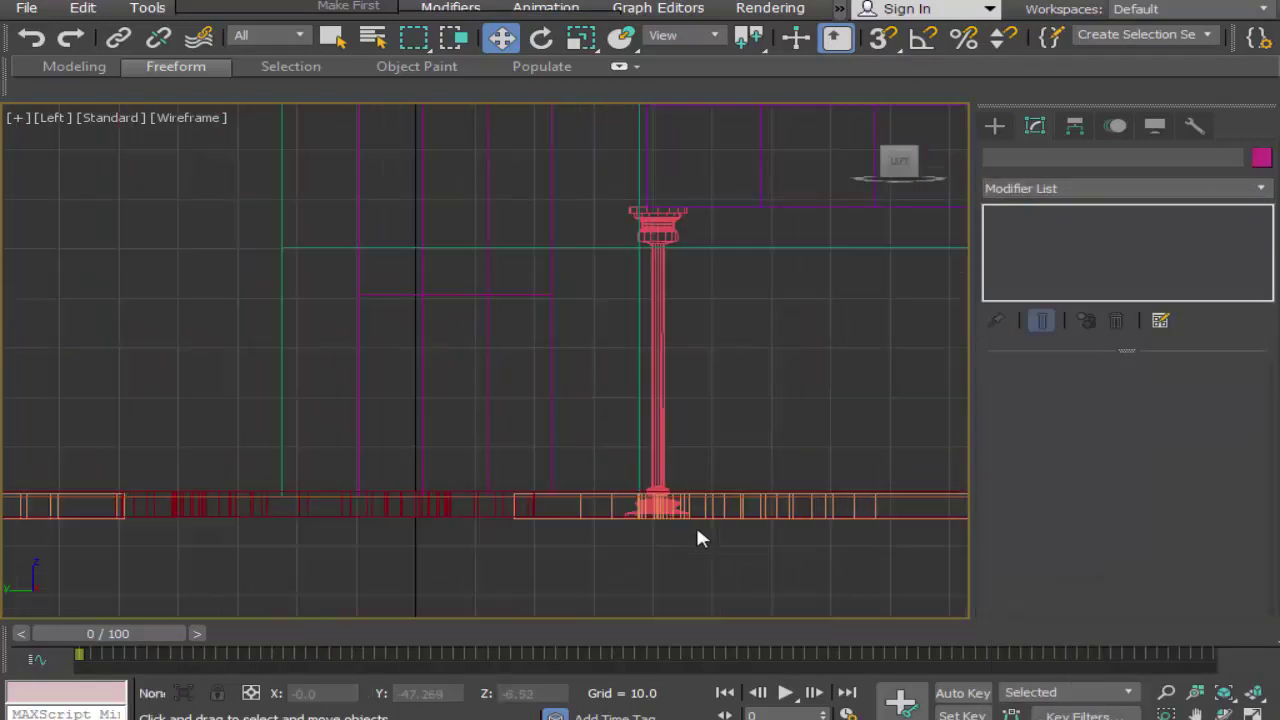
left_click(657, 382)
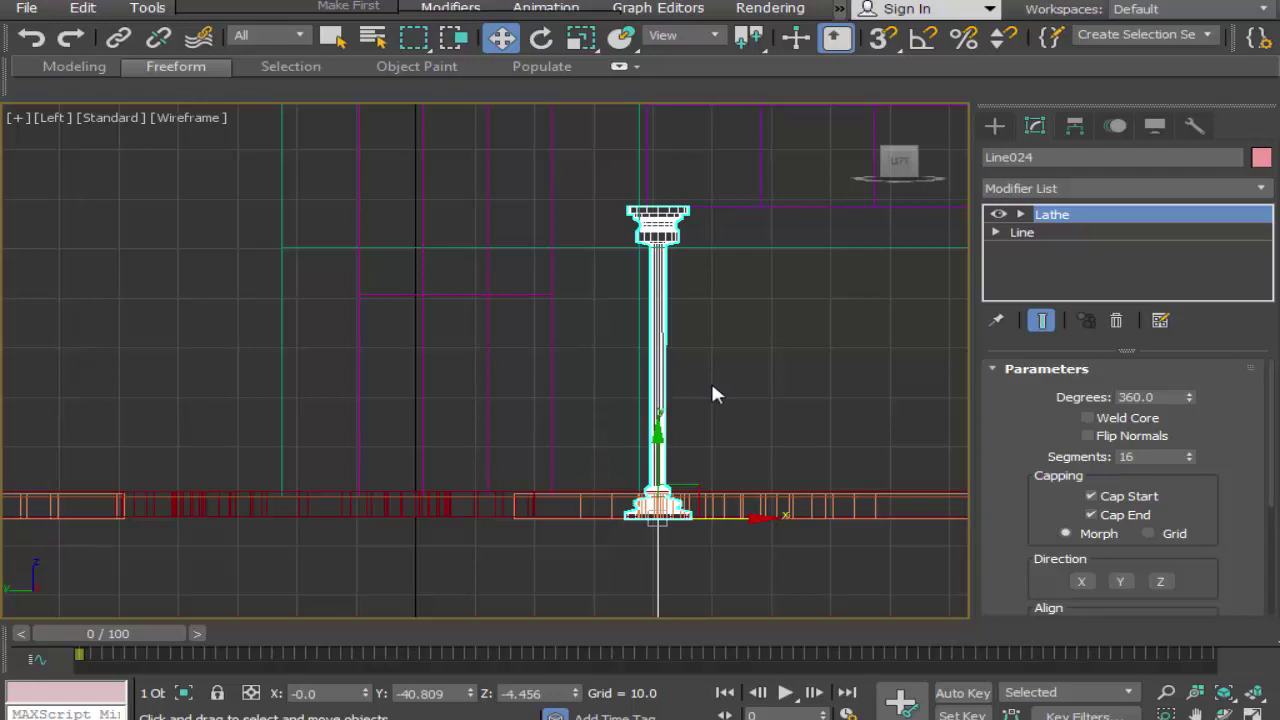
scroll(712, 393, "up", 2)
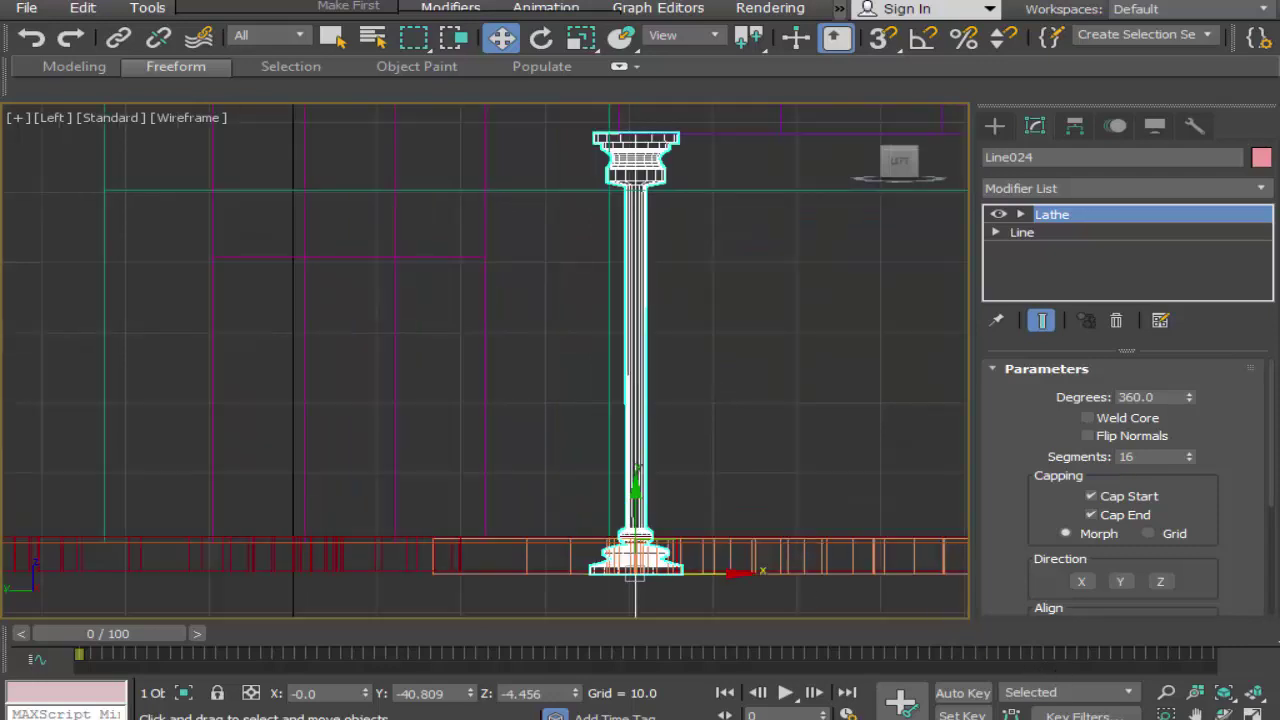
left_click(1196, 714)
left_click_drag(667, 389, 651, 460)
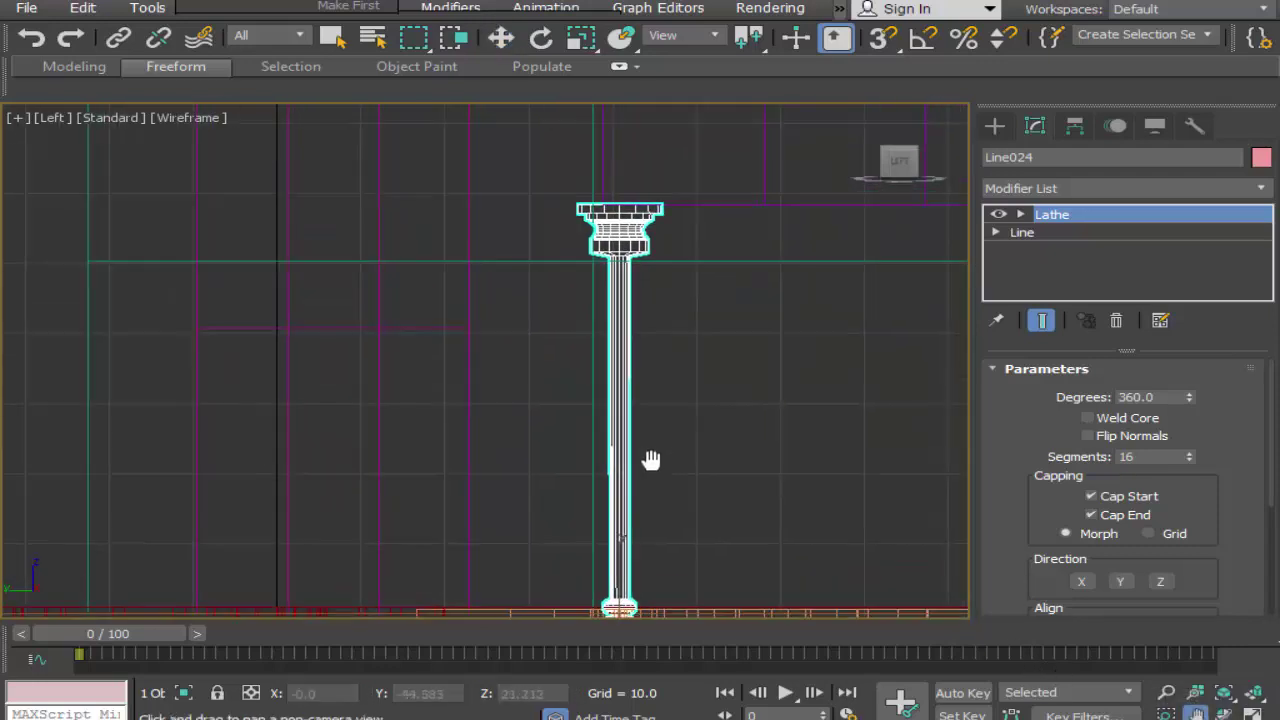
scroll(651, 460, "up", 2)
scroll(646, 523, "down", 1)
scroll(620, 357, "up", 1)
left_click_drag(620, 357, 630, 406)
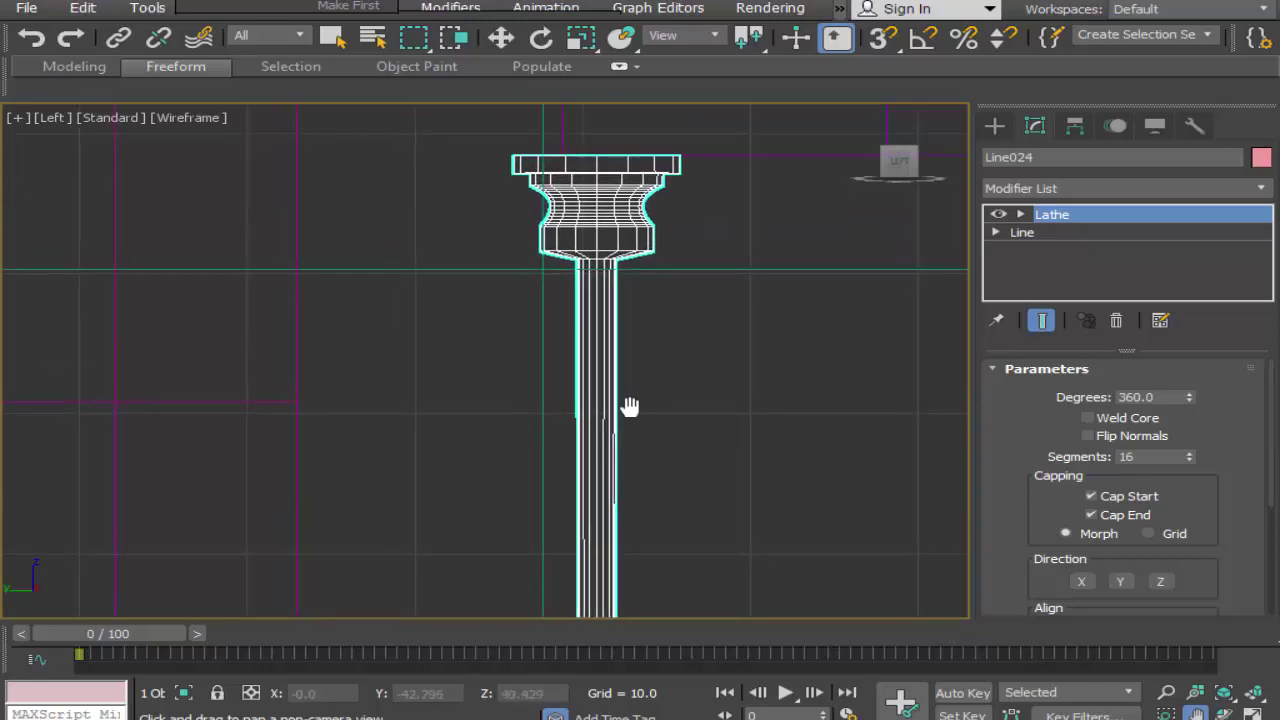
Step: Back in Line024's vertices, move the shaft-top vertex outward to widen the shaft
left_click(1022, 232)
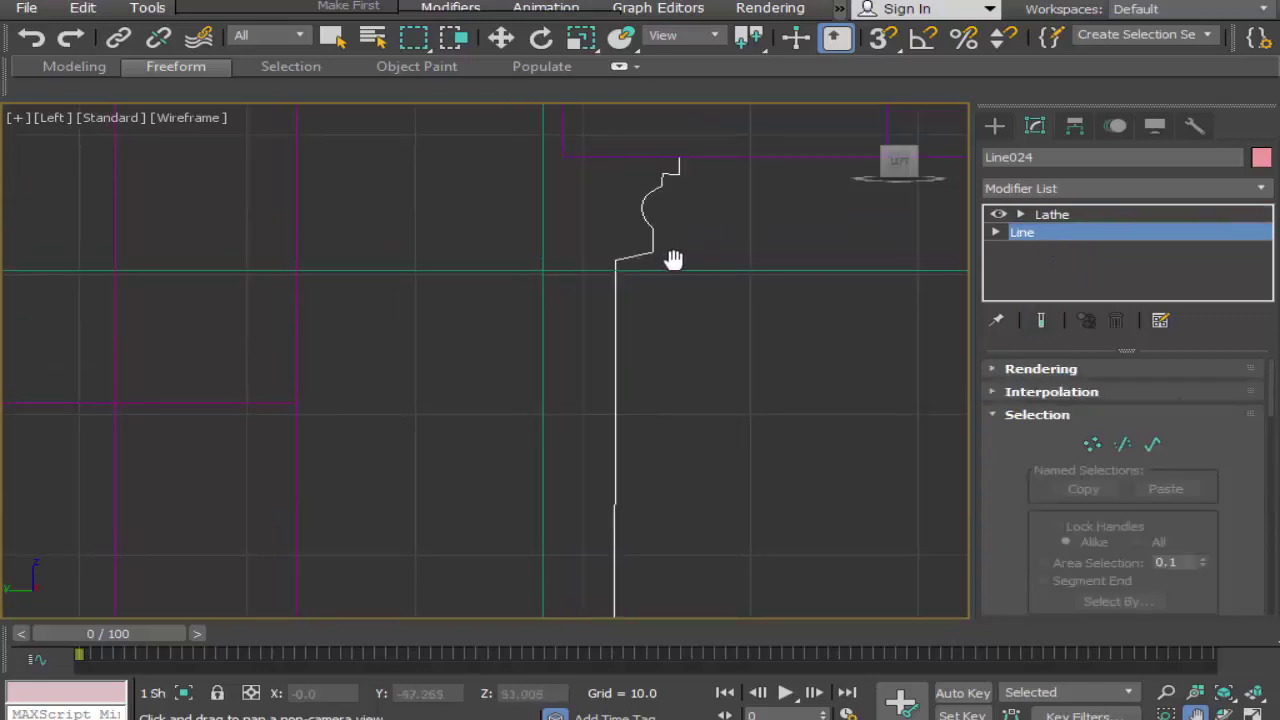
left_click(501, 37)
left_click_drag(572, 245, 654, 297)
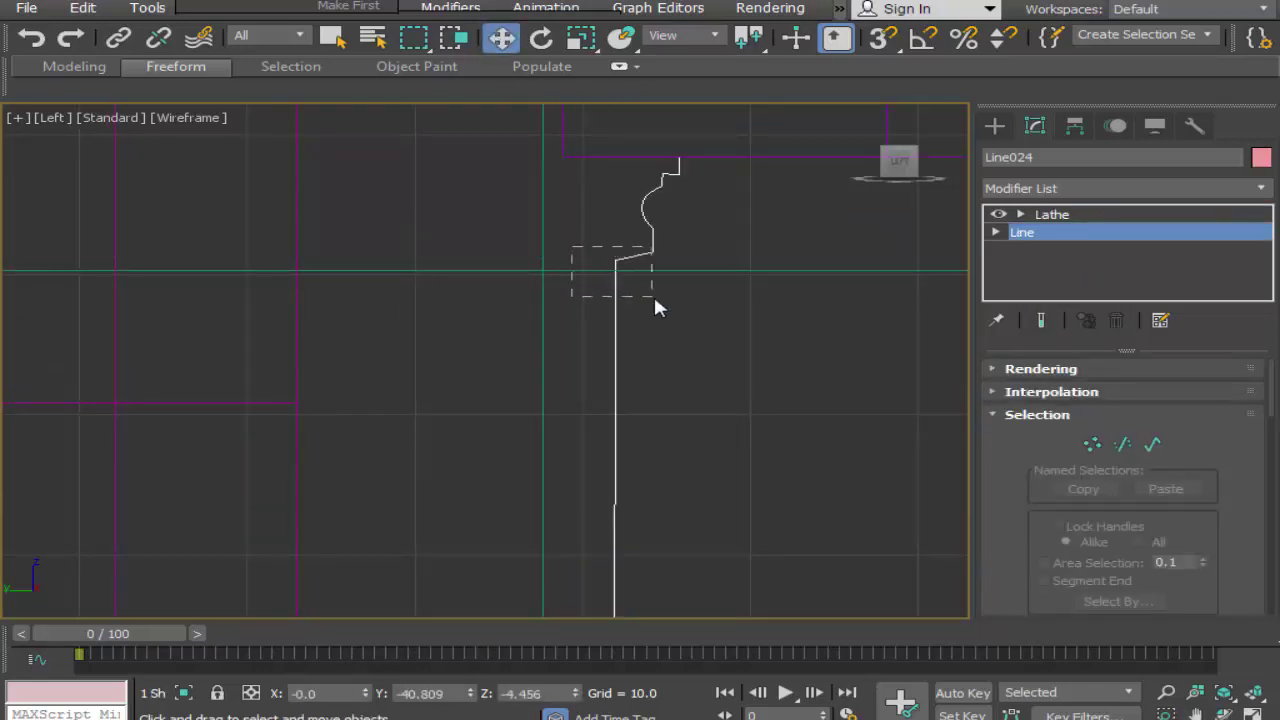
left_click(567, 237)
left_click(624, 254)
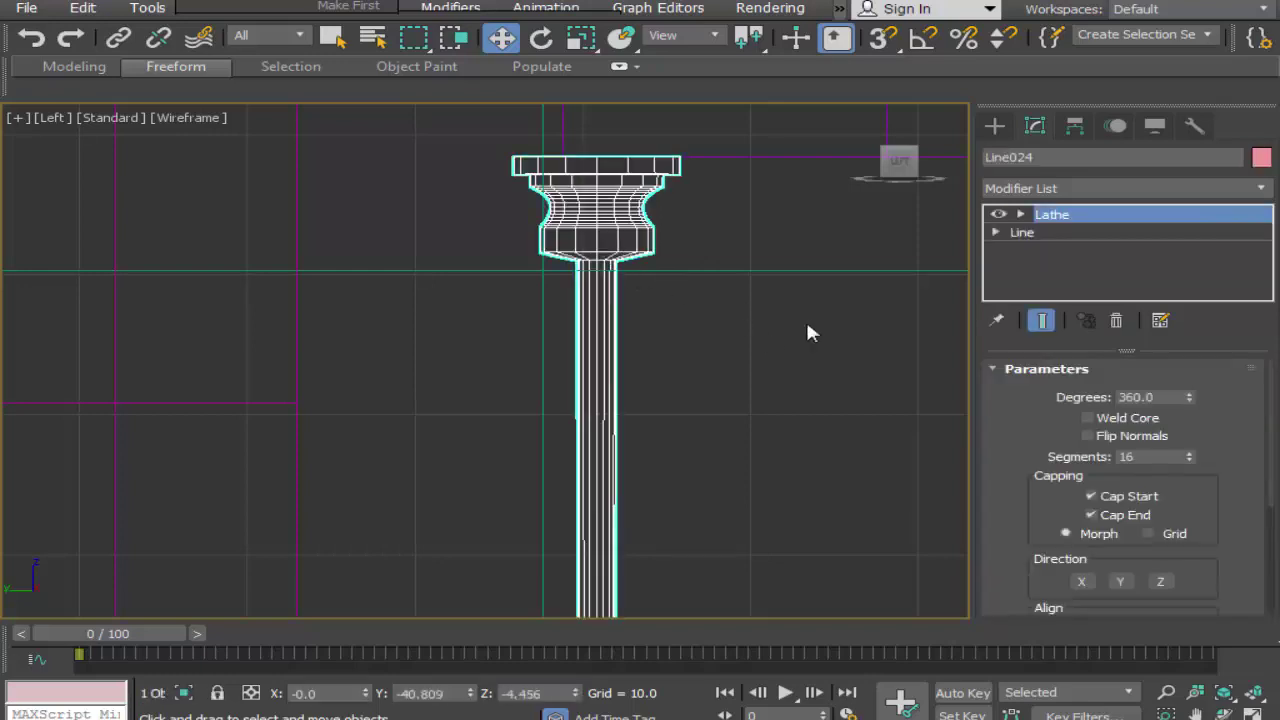
left_click(1038, 238)
left_click(1092, 444)
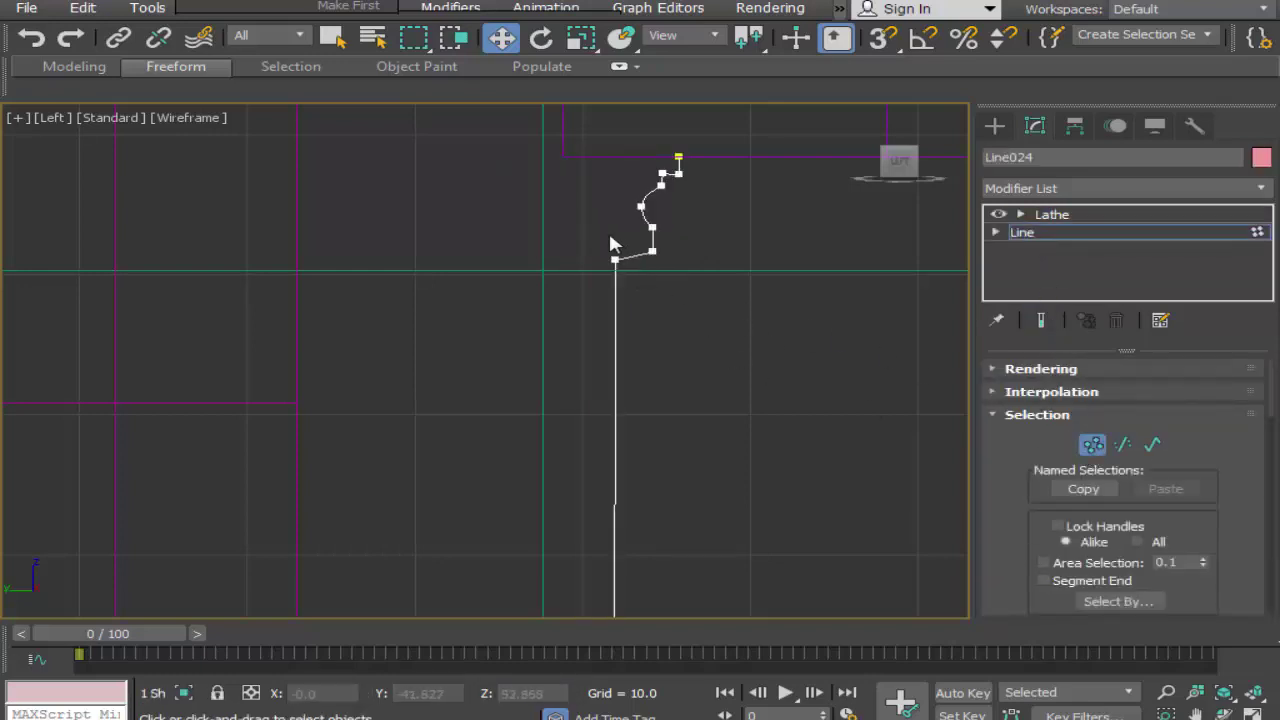
left_click_drag(636, 297, 637, 297)
left_click_drag(686, 260, 707, 263)
Step: Show the lathed result and frame the whole tapered column in the side view
left_click(1063, 215)
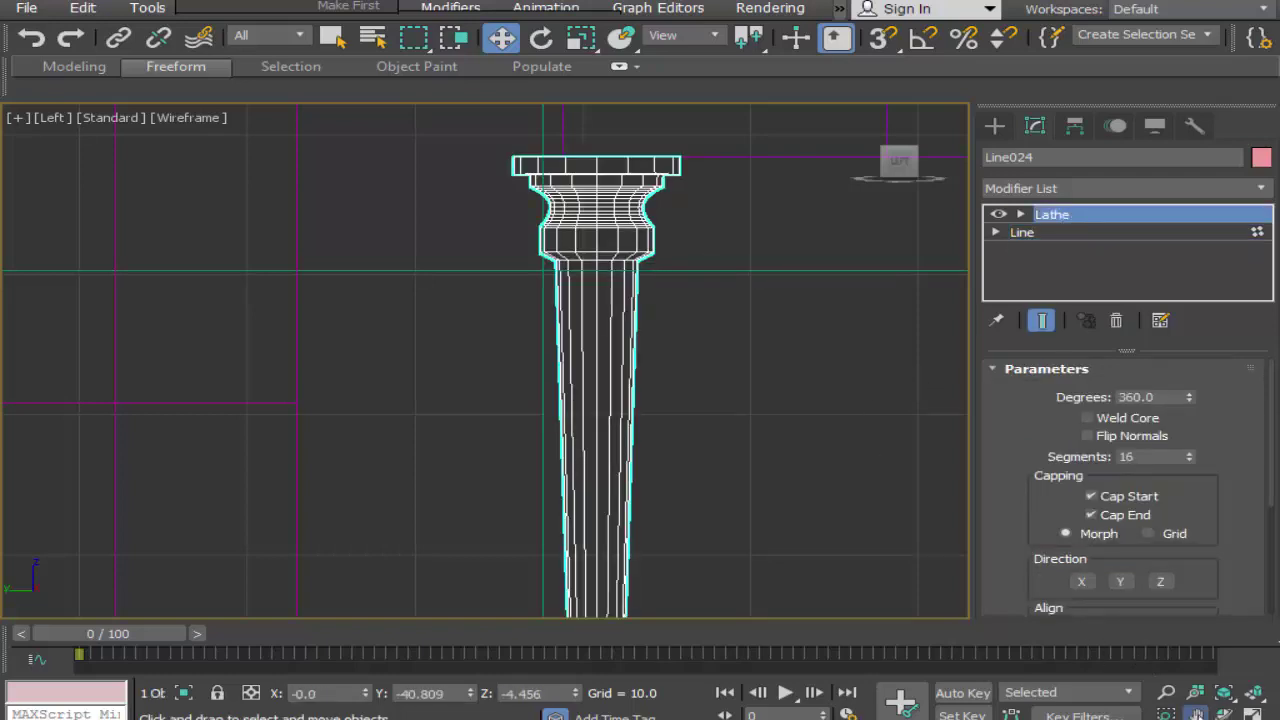
middle_click_drag(774, 452, 736, 460)
scroll(757, 351, "down", 5)
scroll(752, 397, "up", 3)
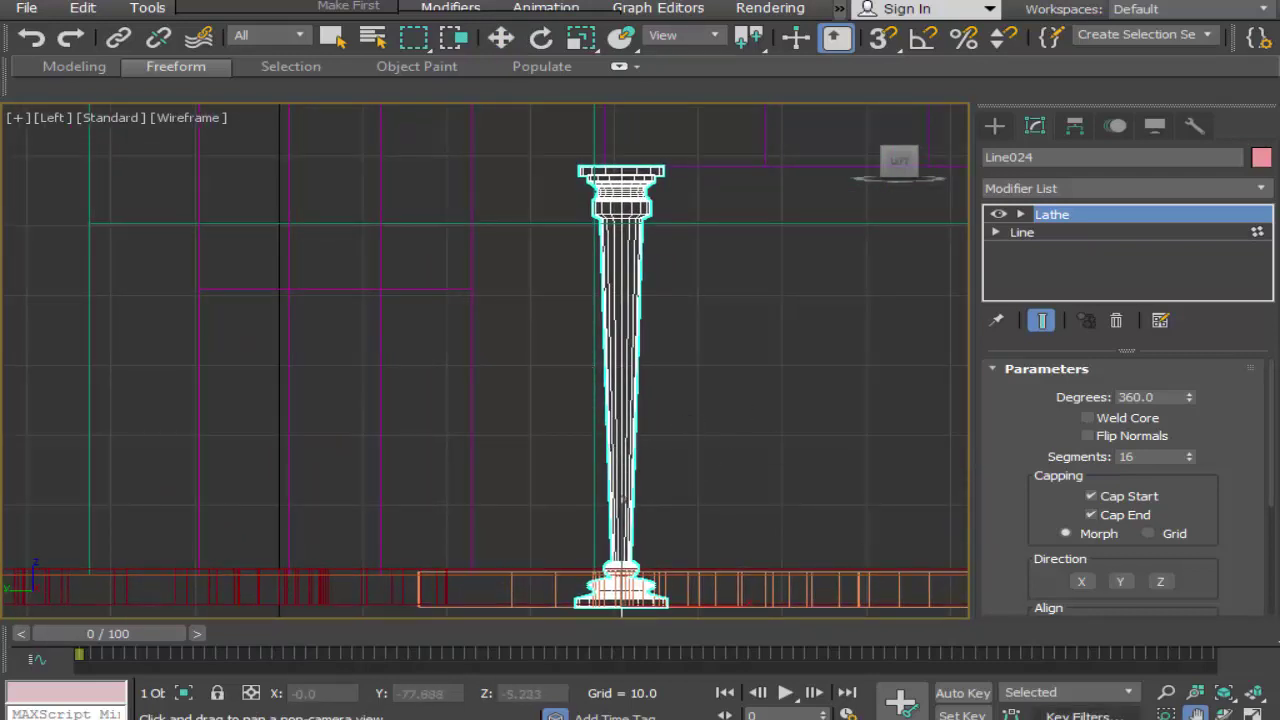
Step: Move the lathed column along X to -80.073 beside the pink door, then refocus the Left view
left_click(1266, 714)
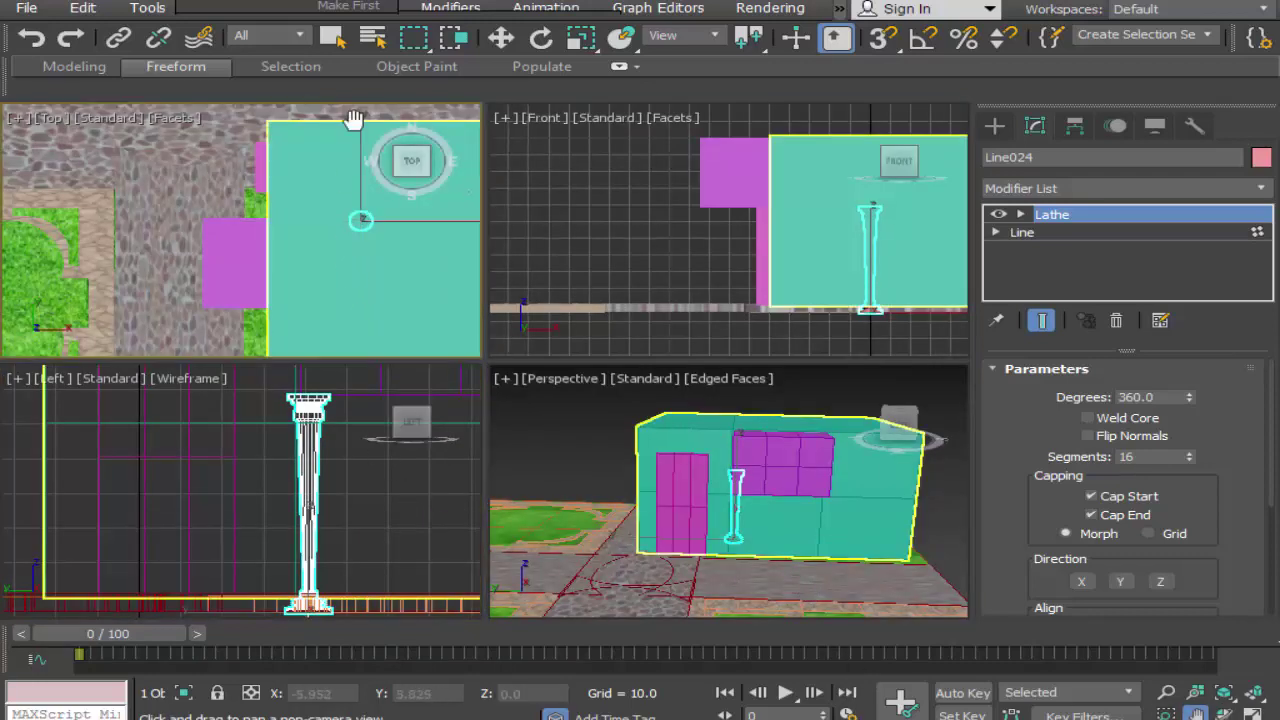
left_click(503, 37)
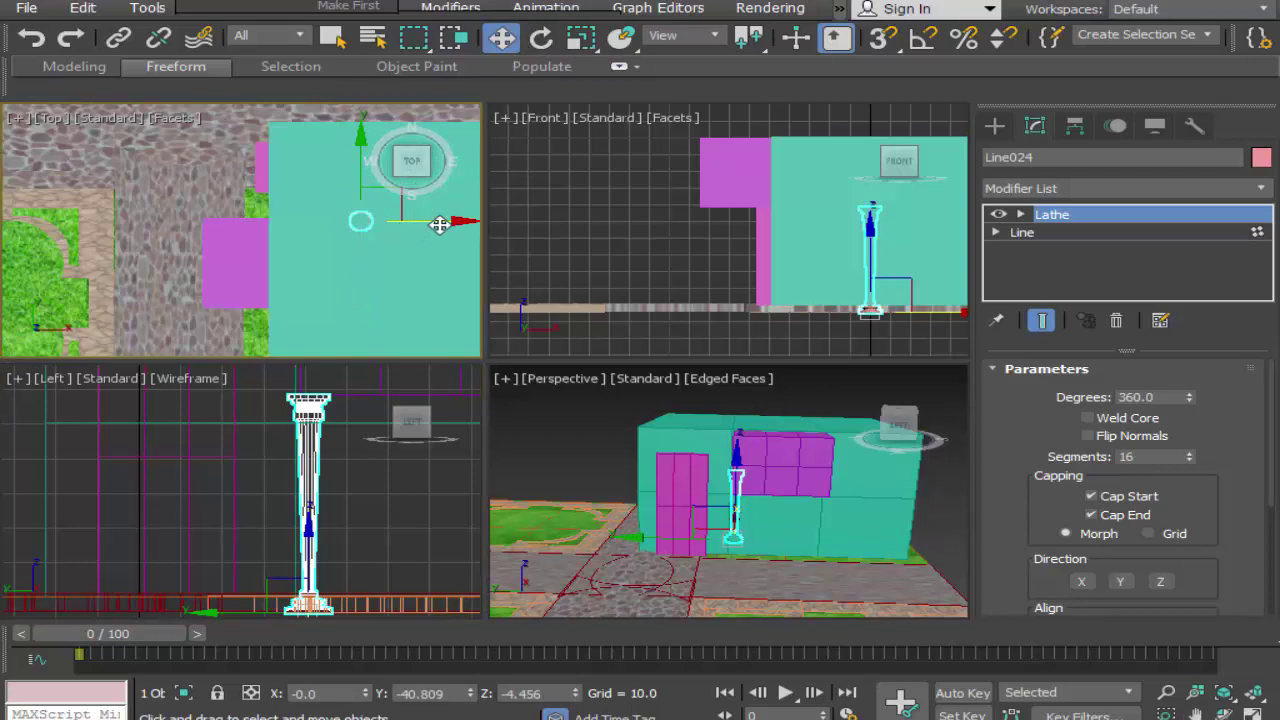
left_click_drag(439, 225, 289, 206)
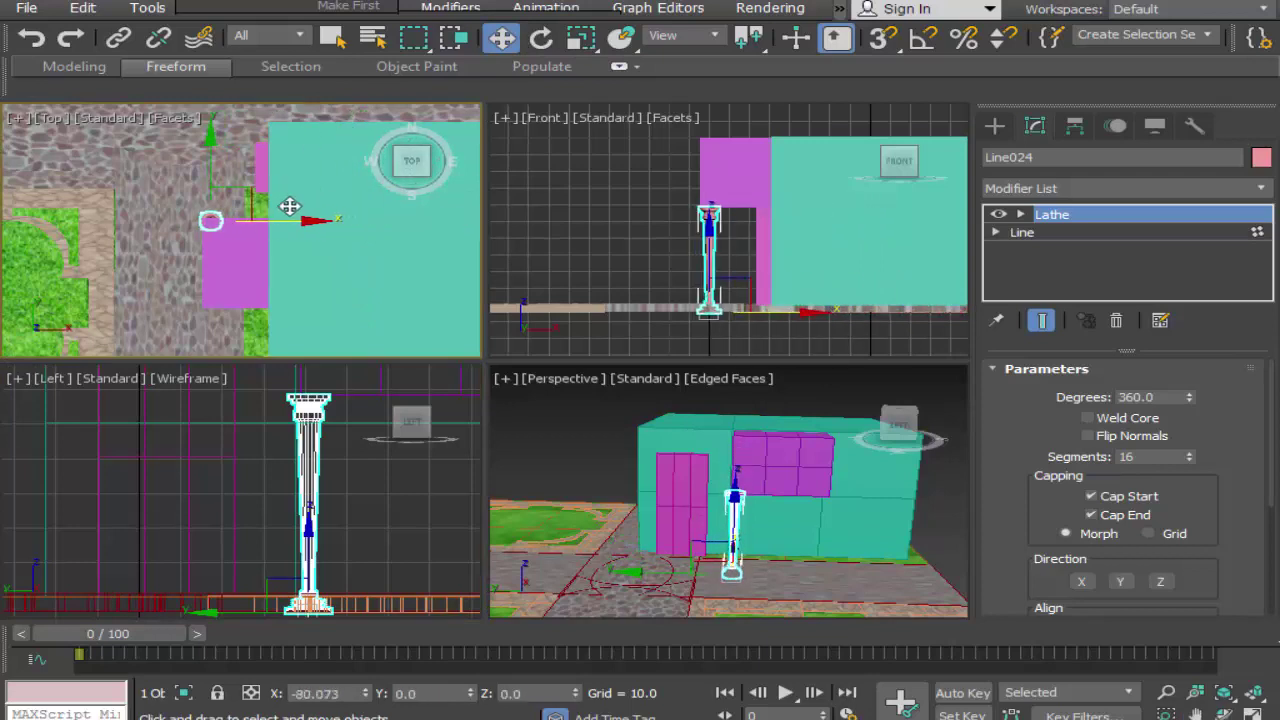
left_click(329, 457)
key("alt+w")
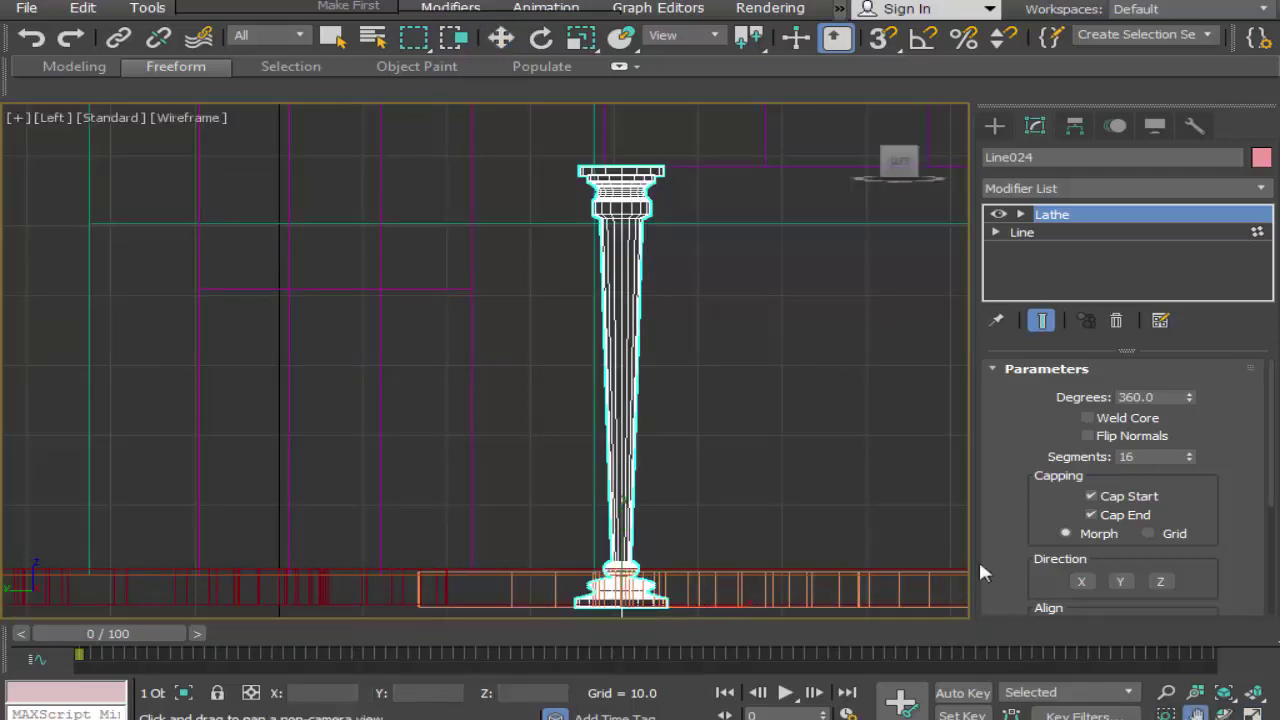
middle_click_drag(788, 427, 603, 537)
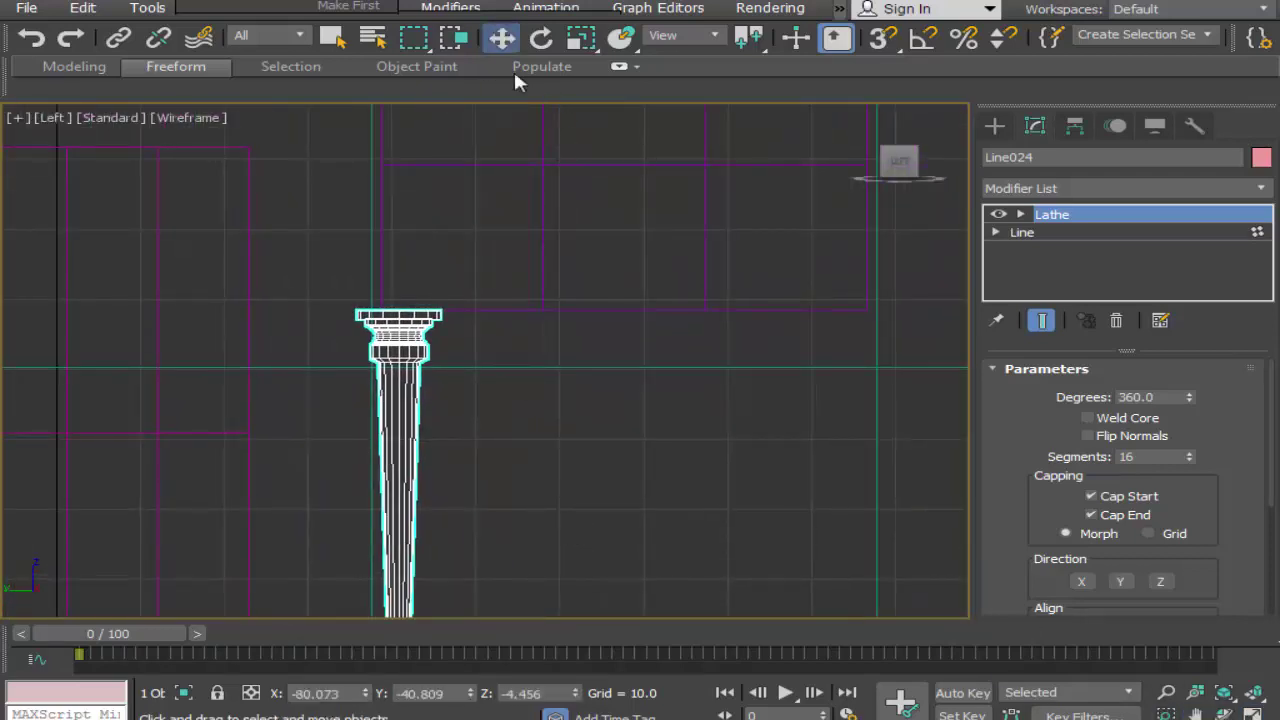
Step: Undo the accidental move of the column and floor
scroll(489, 450, "down", 4)
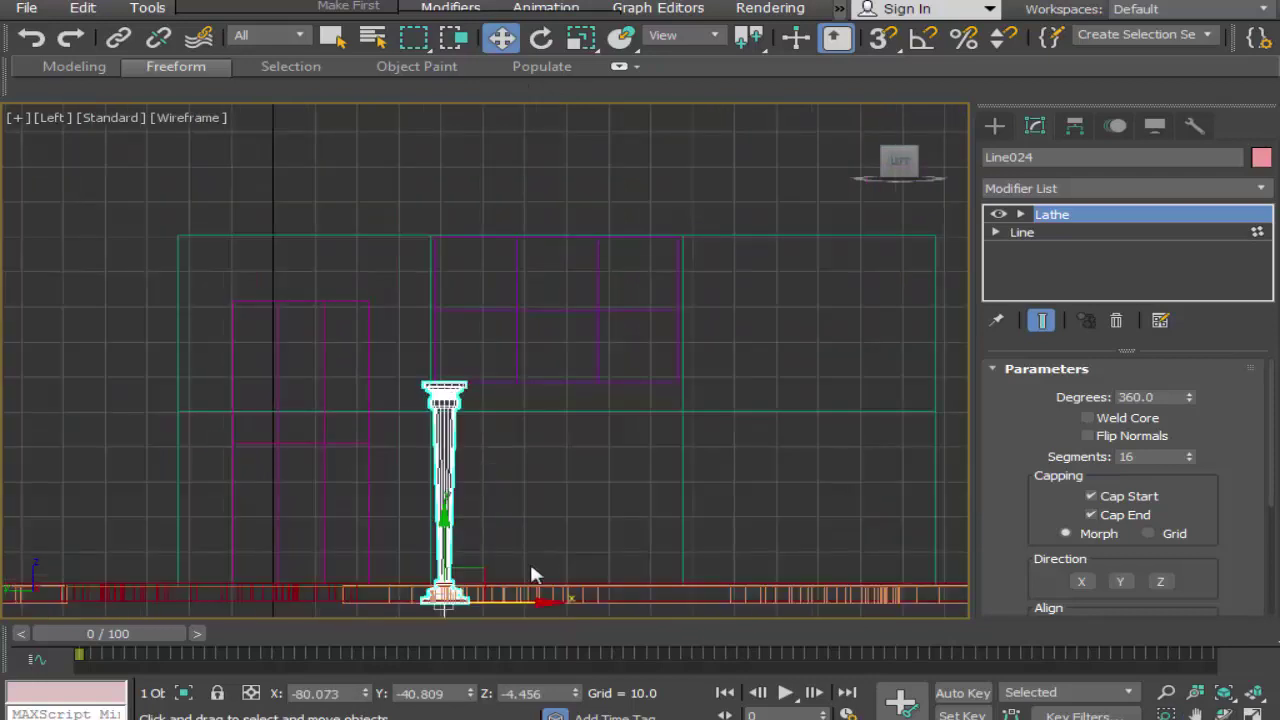
left_click_drag(534, 603, 607, 600)
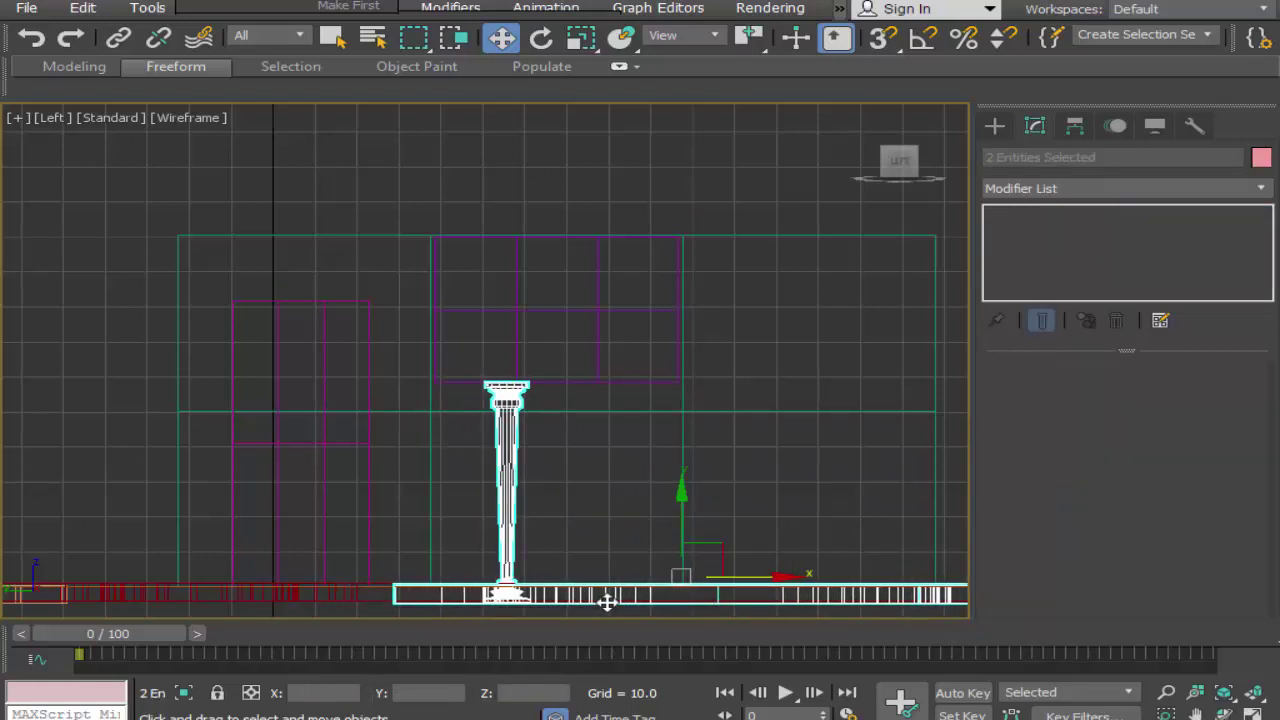
key("ctrl+z")
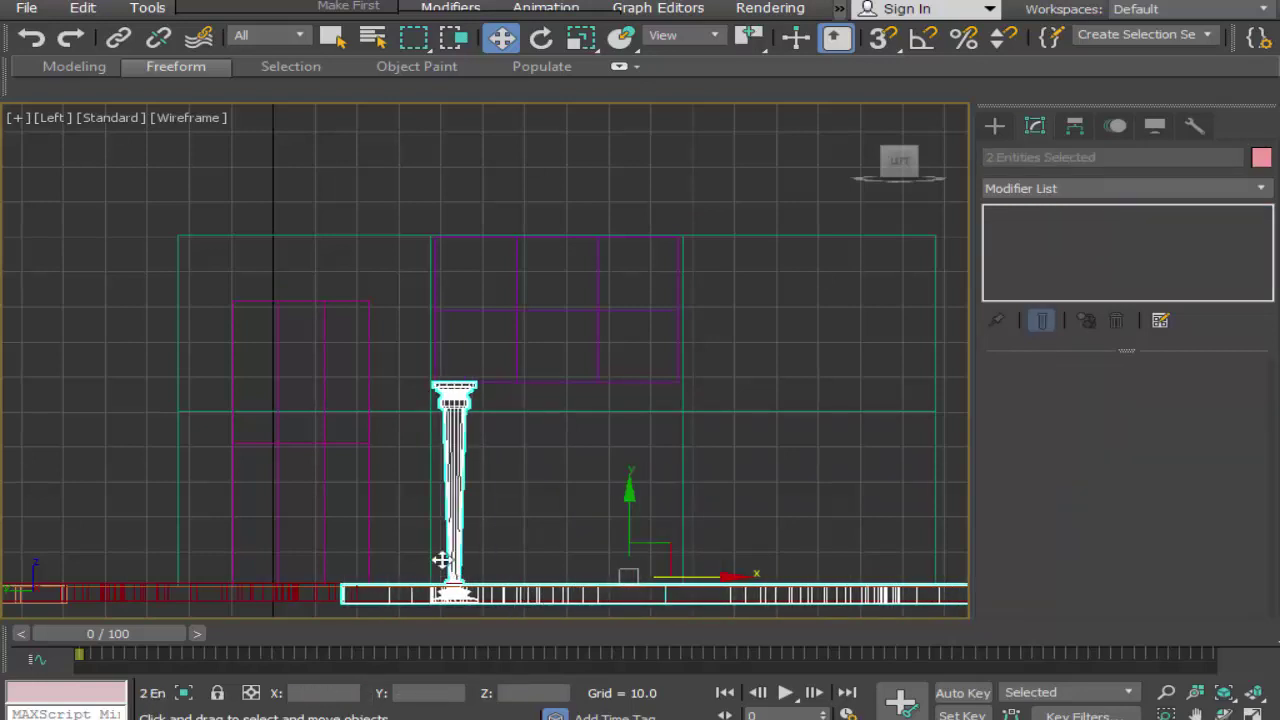
Step: Shift-drag an independent Copy of the column to the right under the window
left_click(455, 488)
left_click_drag(560, 603, 762, 613, "shift")
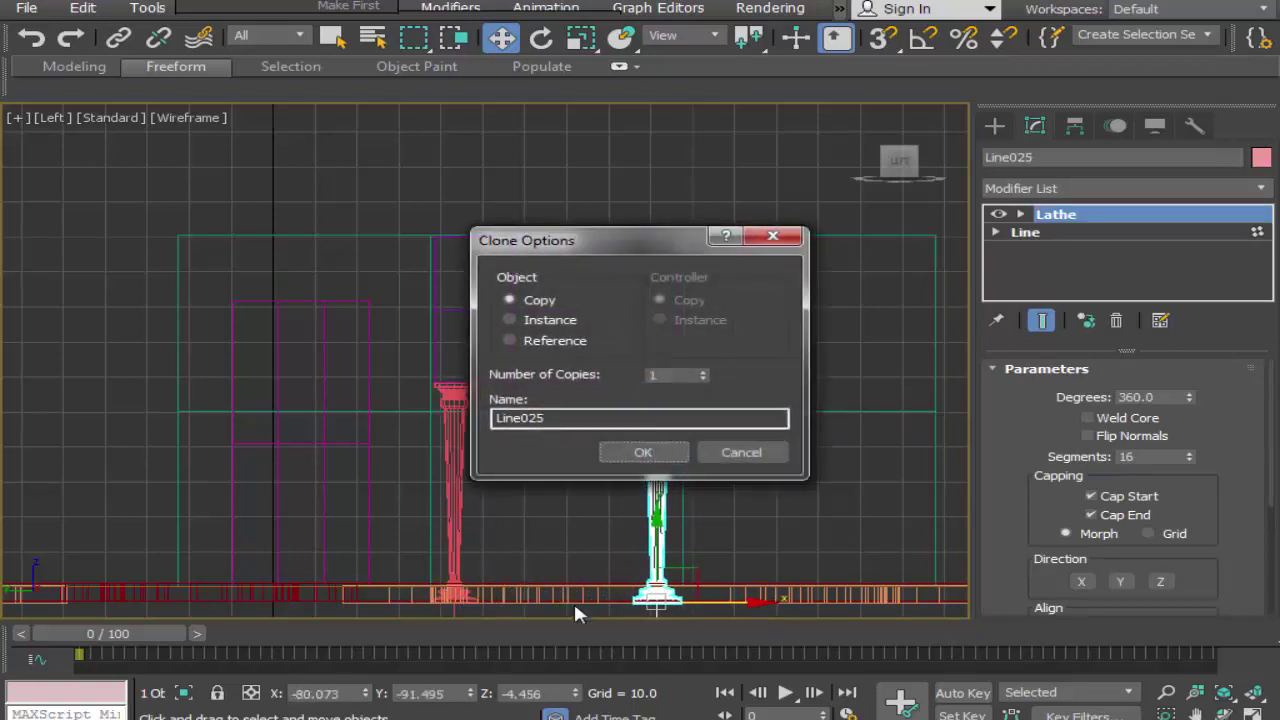
left_click(646, 455)
left_click(604, 610)
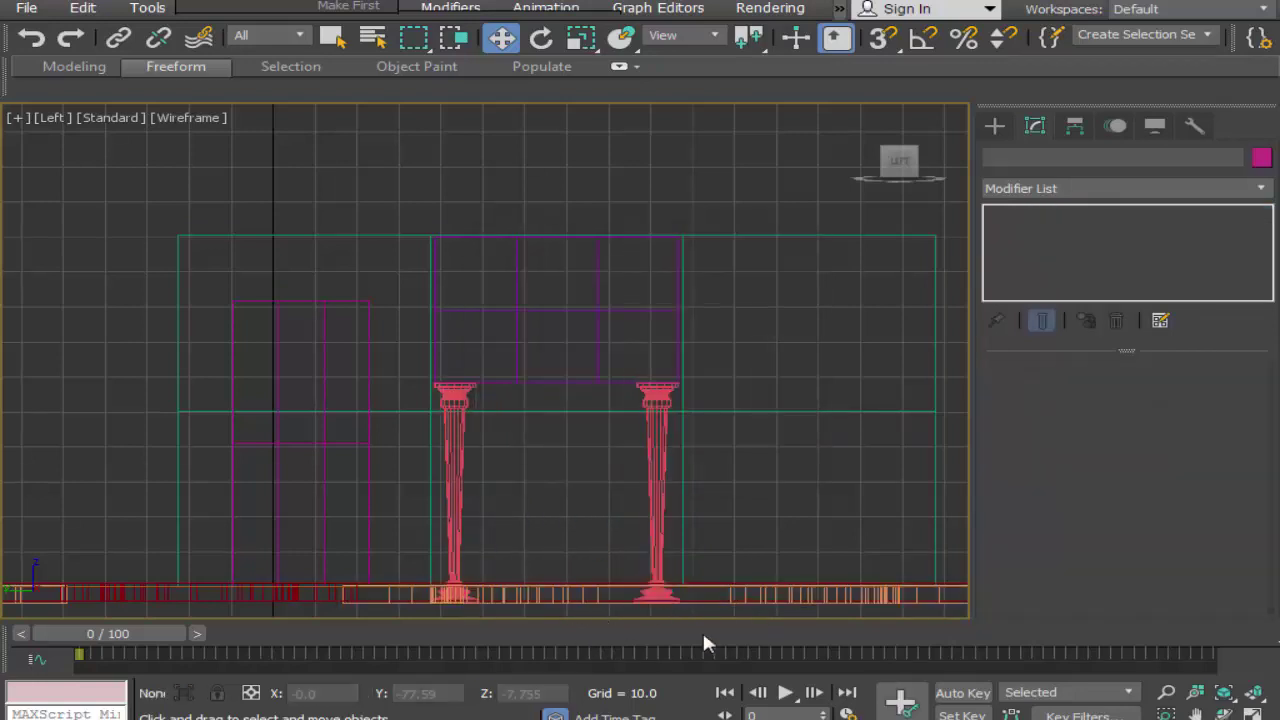
left_click(1252, 712)
left_click(1197, 713)
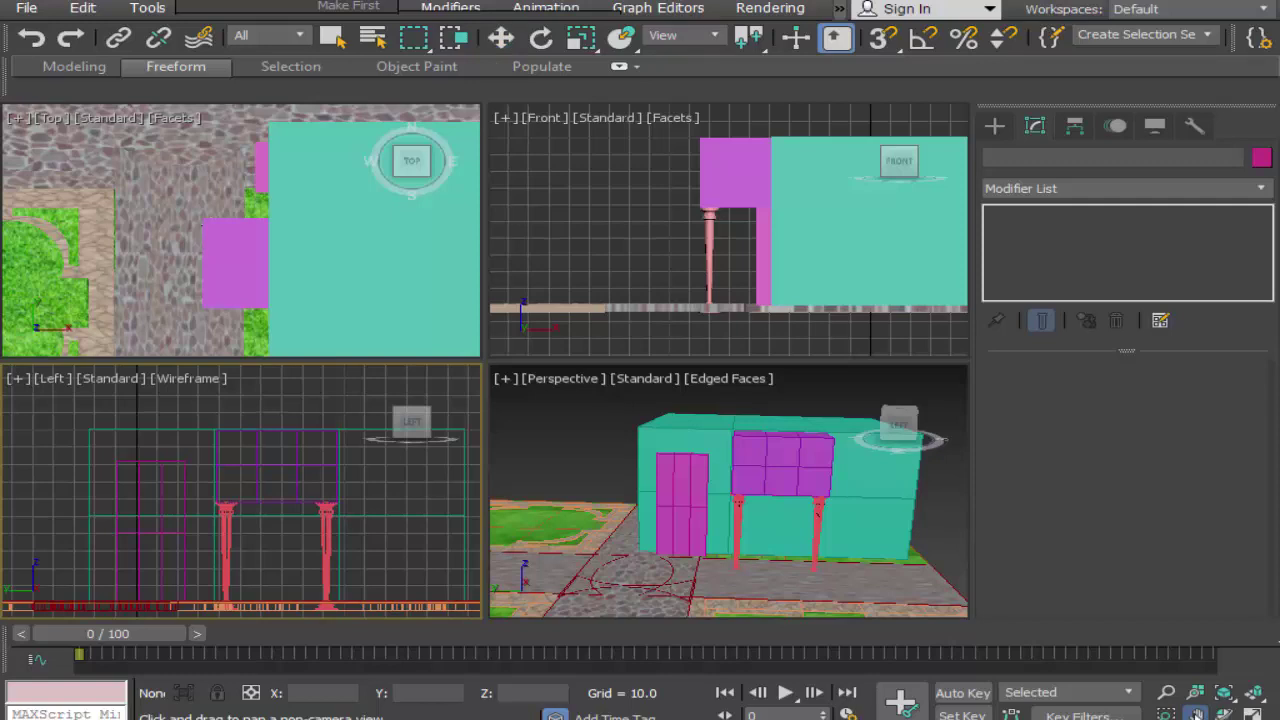
Step: Maximize the Left view and pick the Line spline tool from Create > Shapes
left_click(803, 493)
scroll(803, 493, "up", 5)
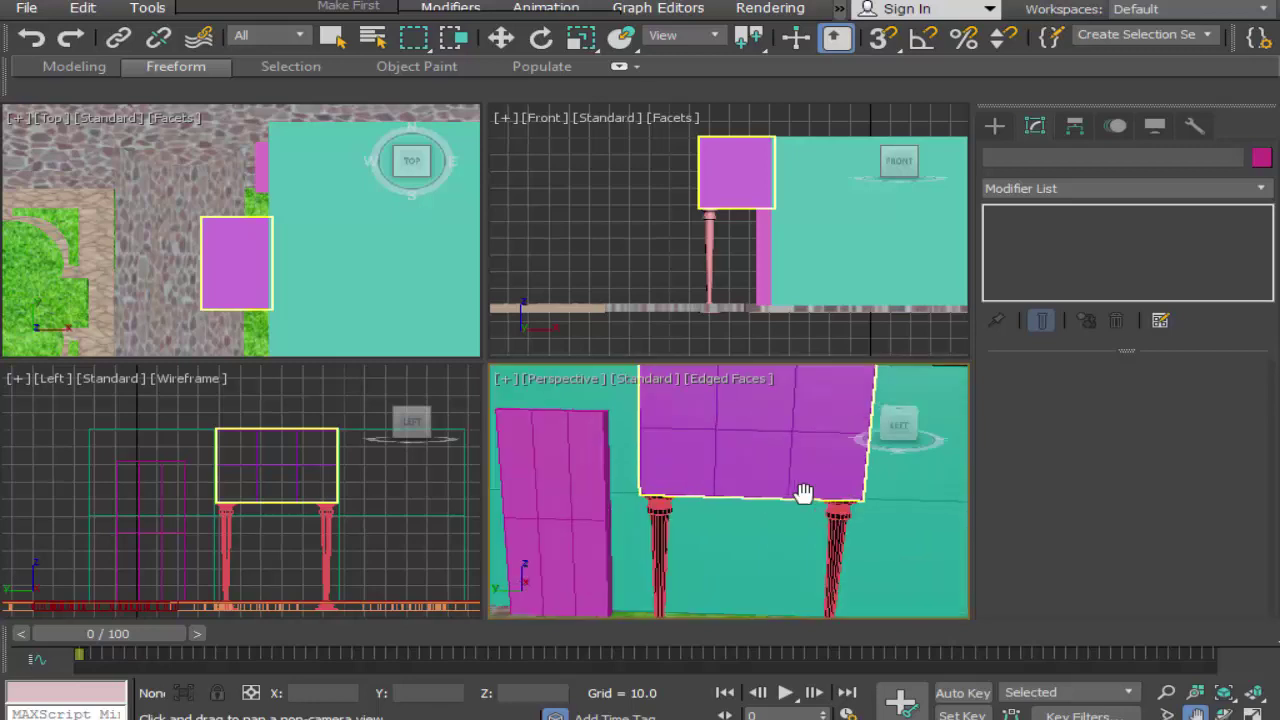
left_click(291, 491)
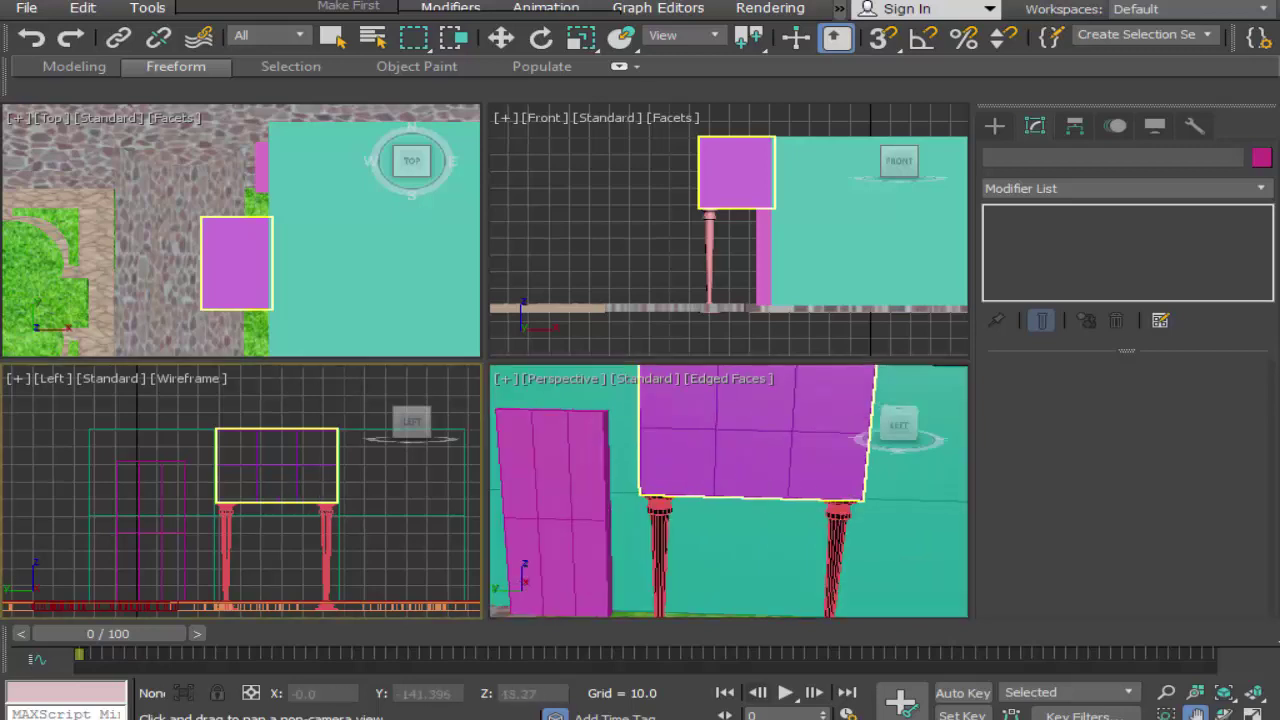
key("alt+w")
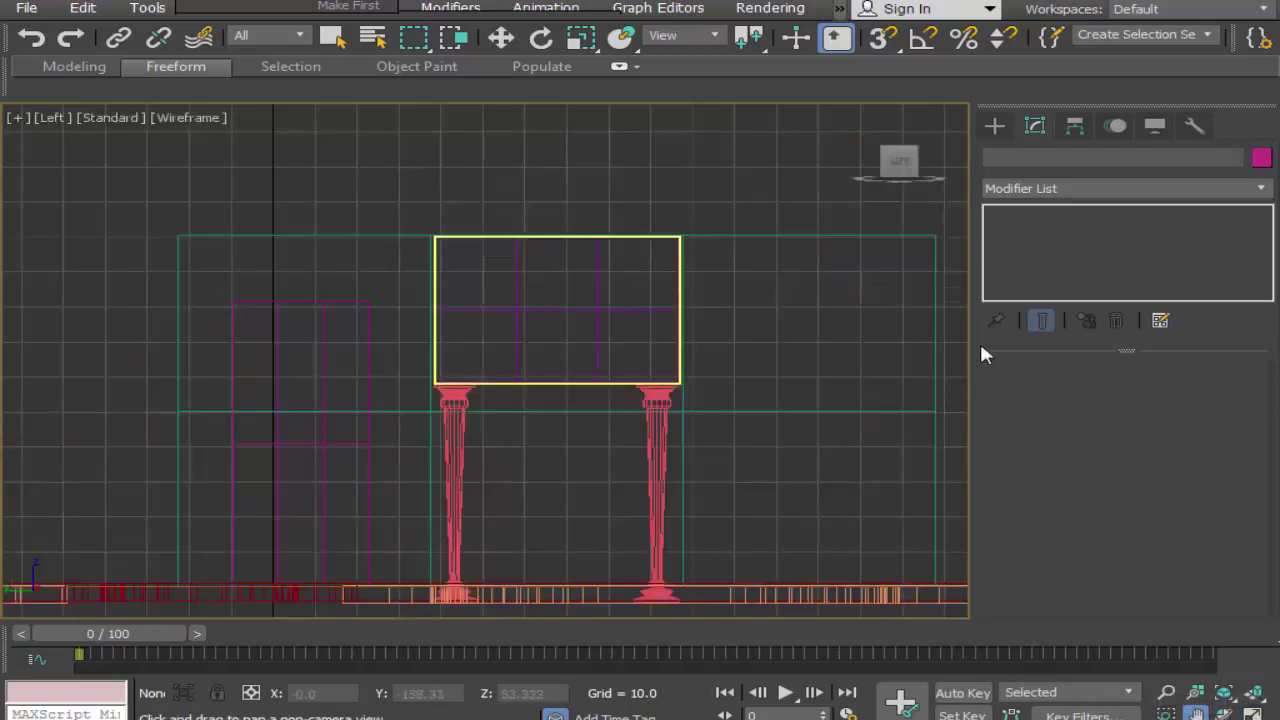
left_click(995, 125)
left_click(1073, 270)
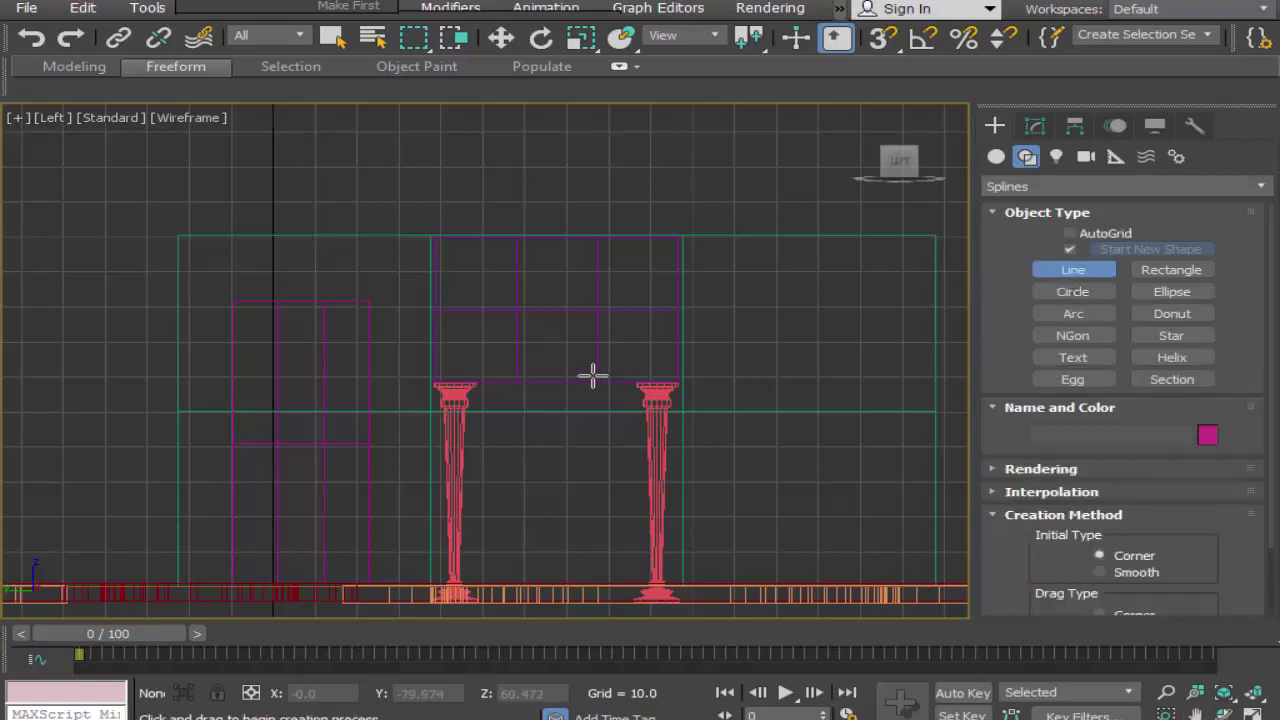
Step: Draw closed gabled outline Line026 over both column capitals and enter its Vertex mode
left_click(470, 381)
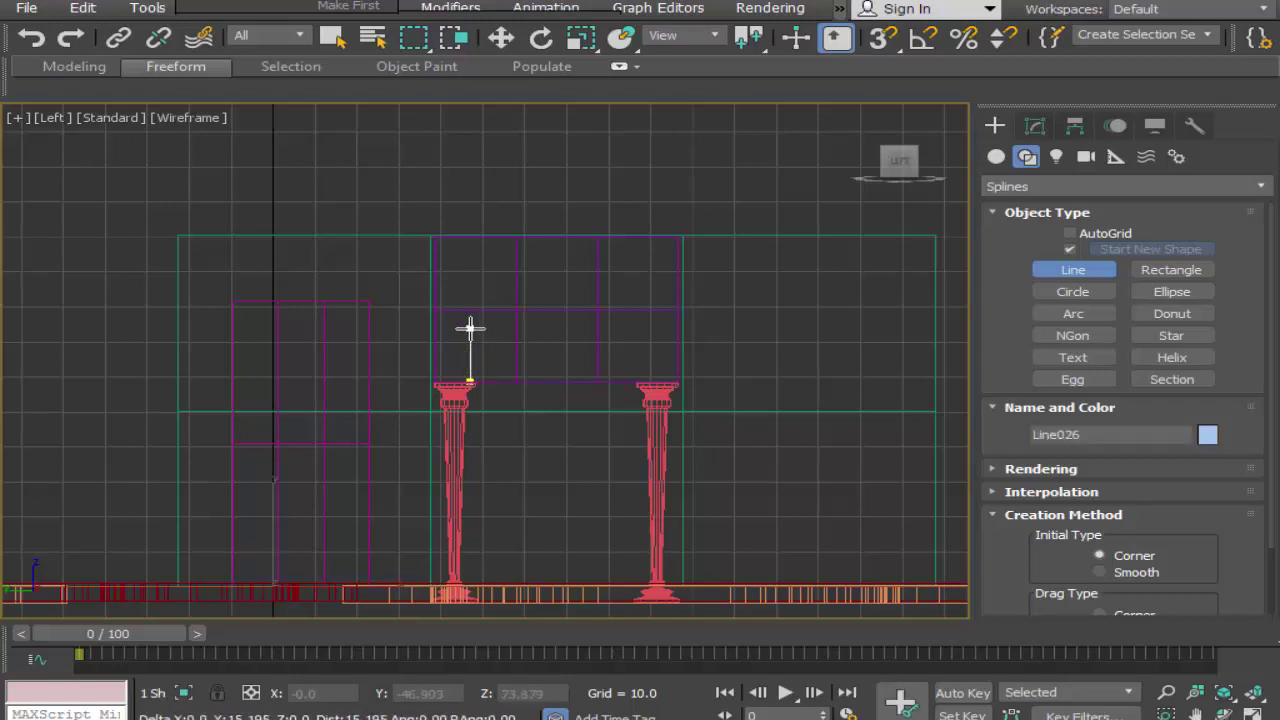
left_click(470, 327)
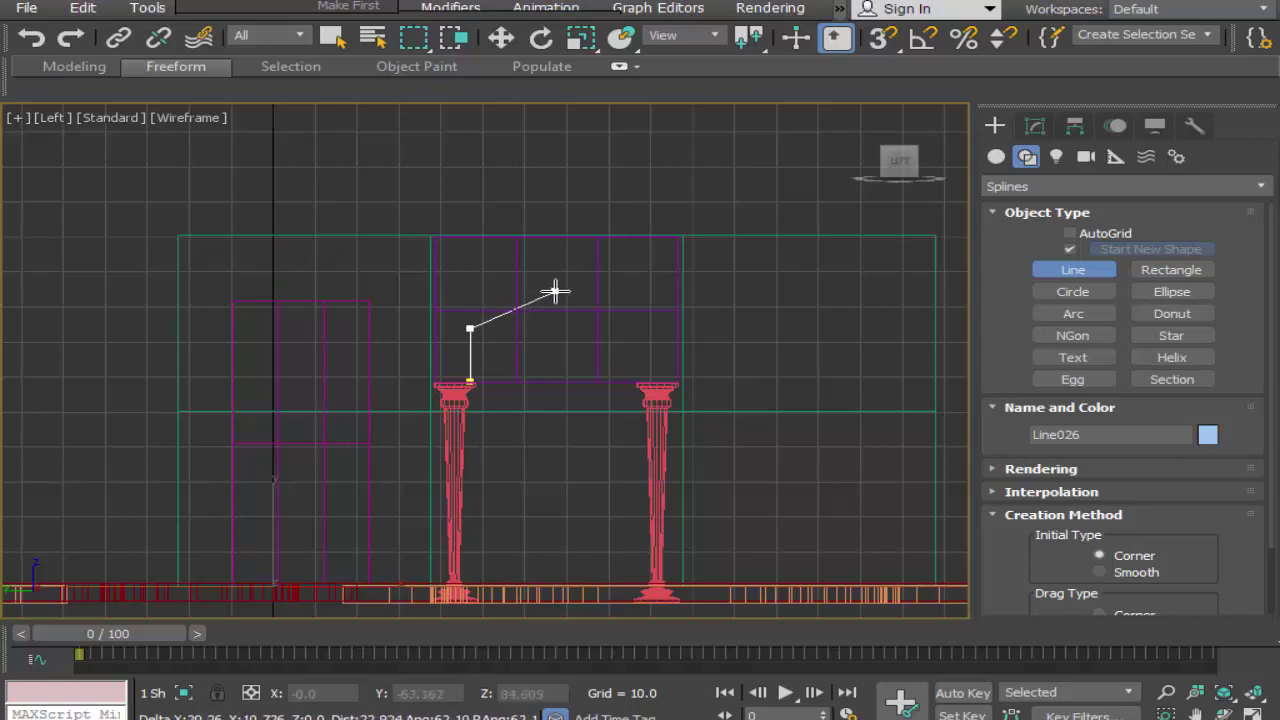
left_click(555, 291)
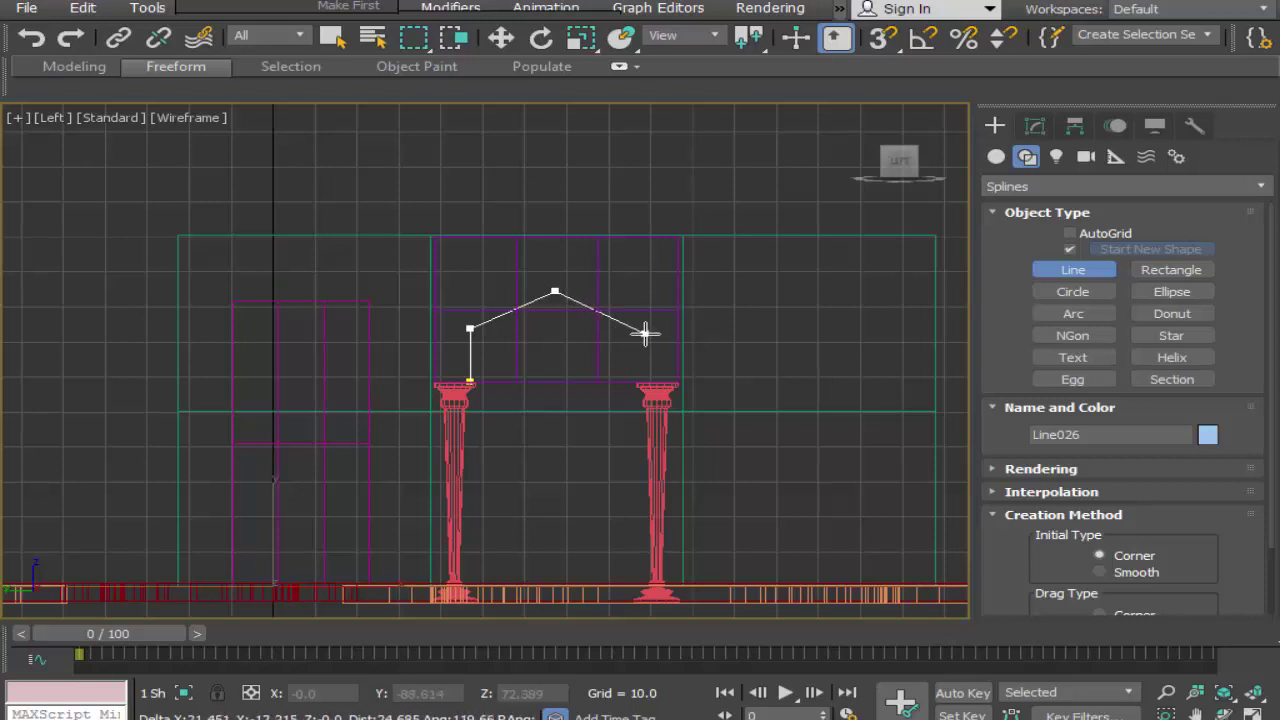
left_click(642, 331)
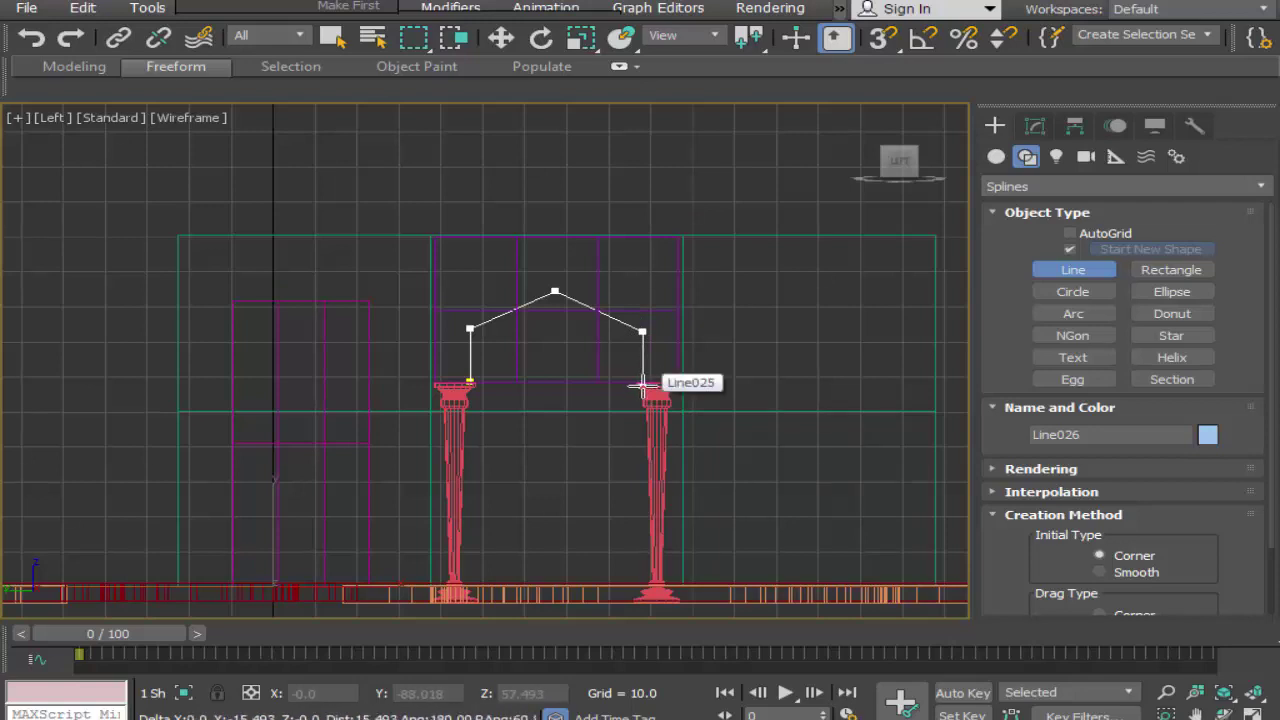
left_click(642, 386)
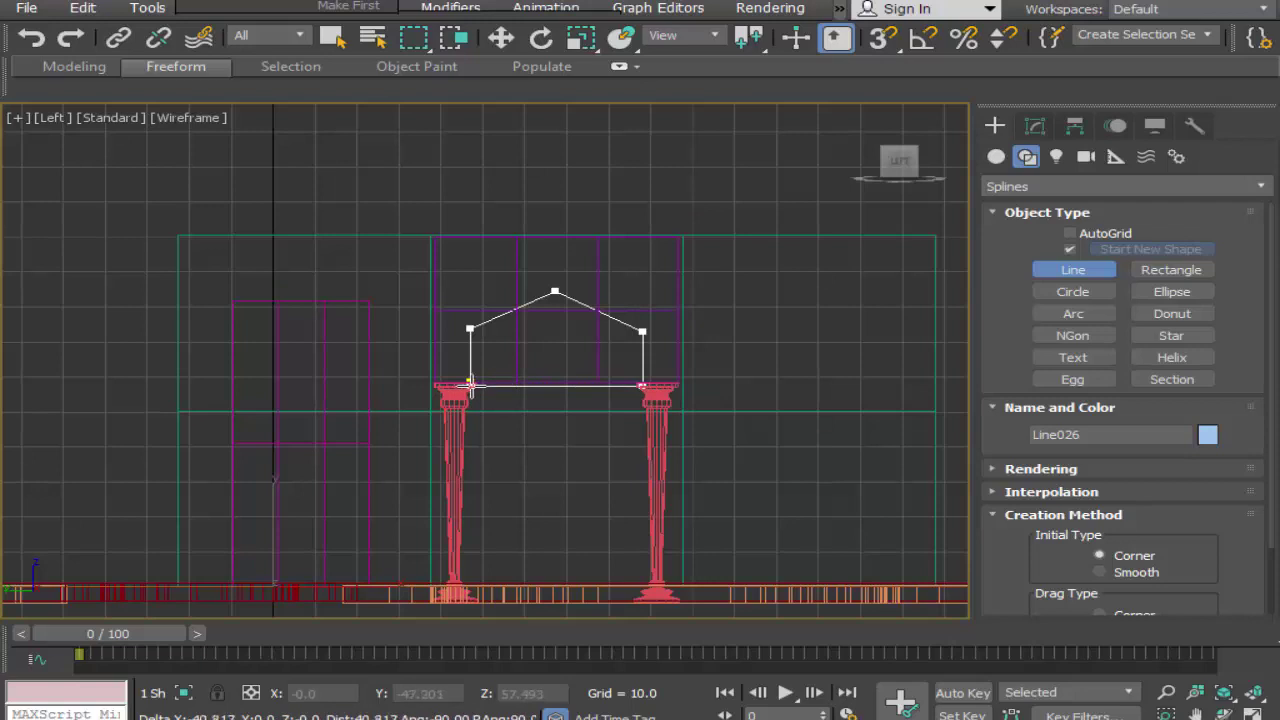
left_click(469, 386)
left_click(605, 428)
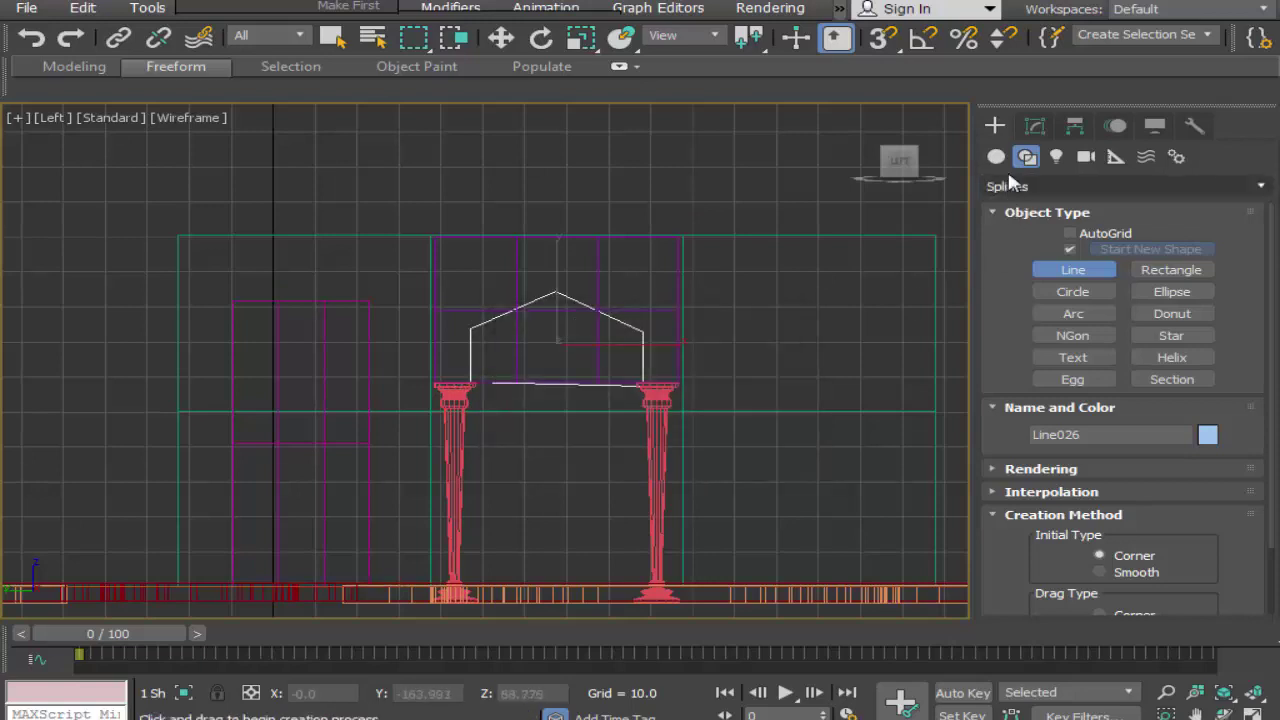
left_click(1035, 126)
left_click(1097, 444)
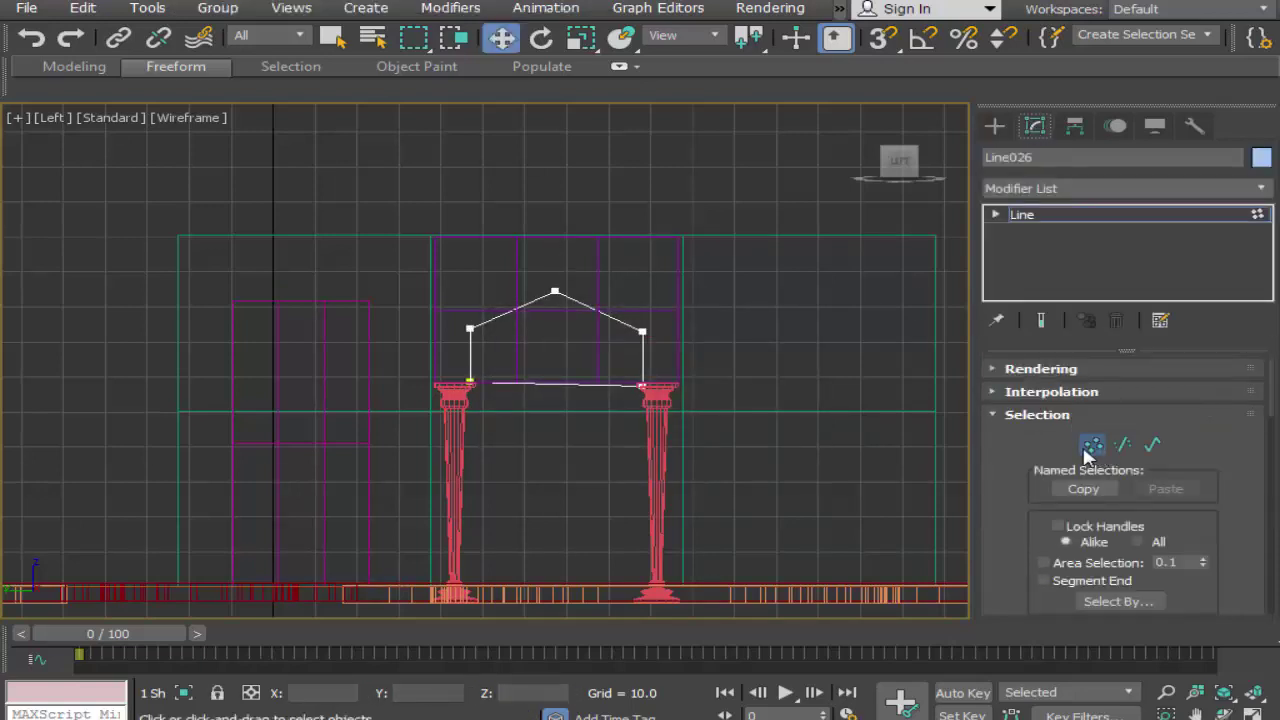
Step: Zoom in on the arch outline and adjust the bottom-left vertex height
key("ctrl+w")
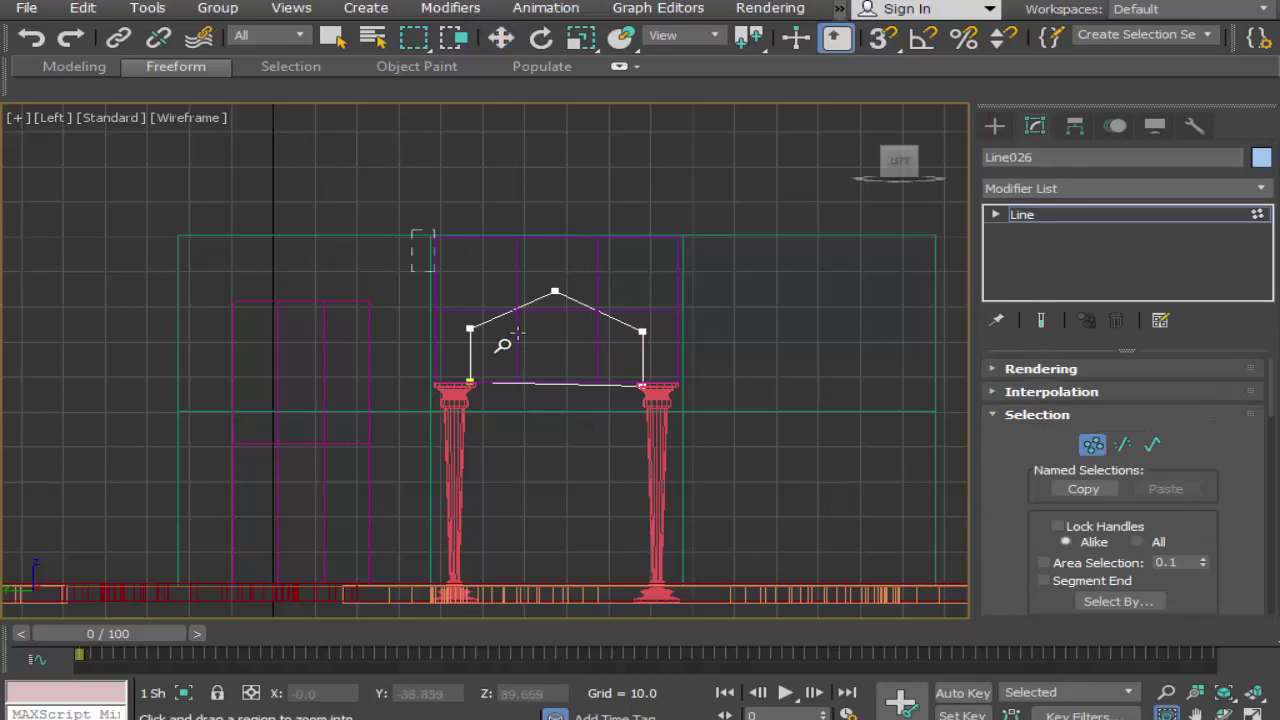
left_click_drag(503, 344, 684, 440)
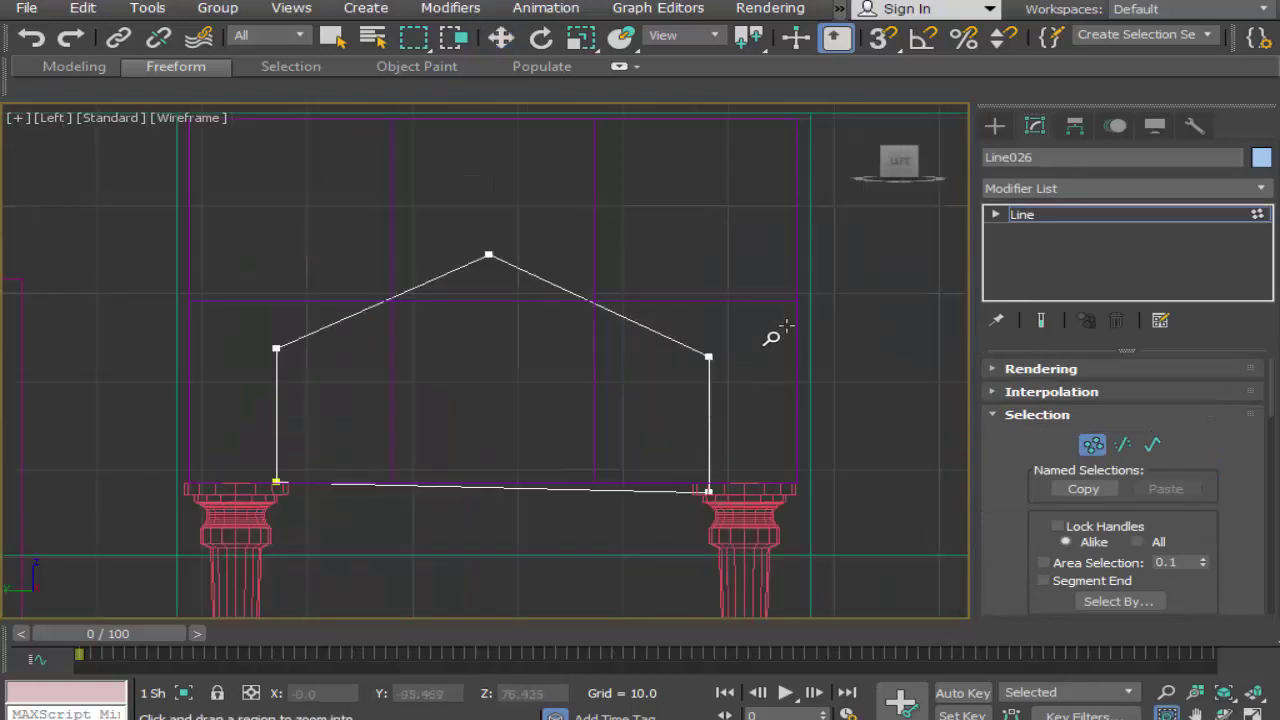
left_click(501, 37)
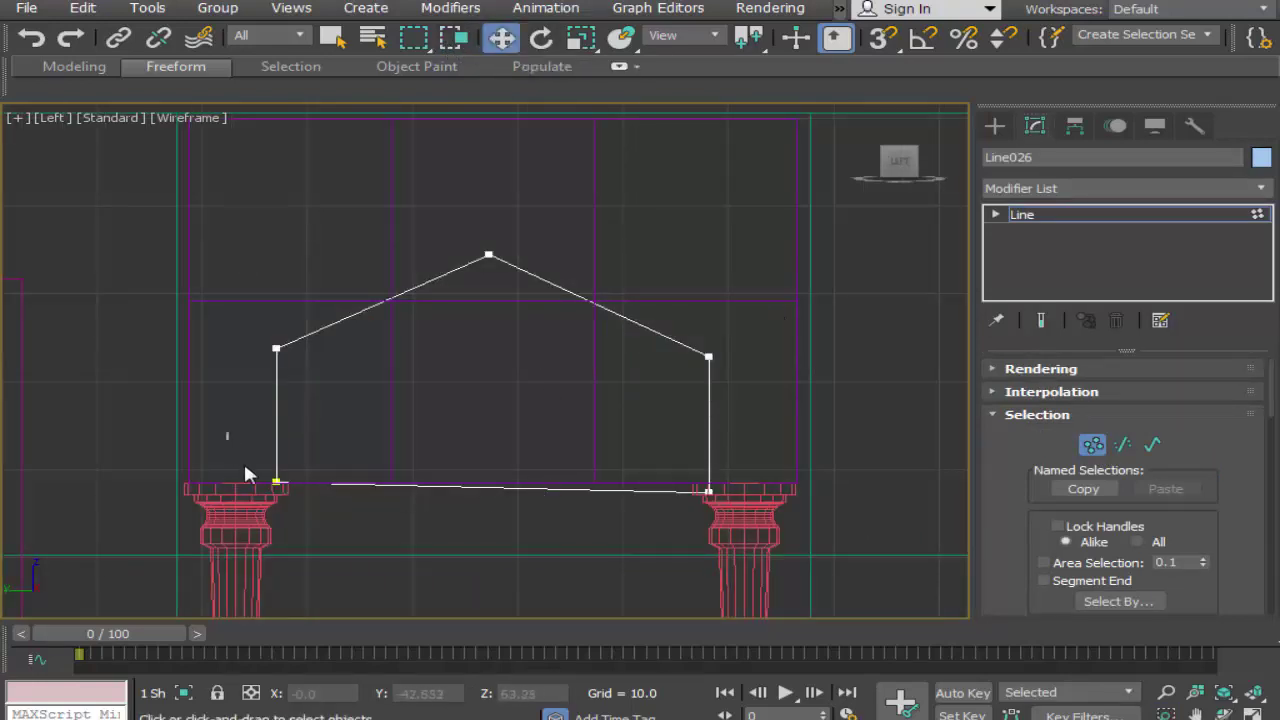
left_click(276, 481)
left_click_drag(278, 405, 289, 419)
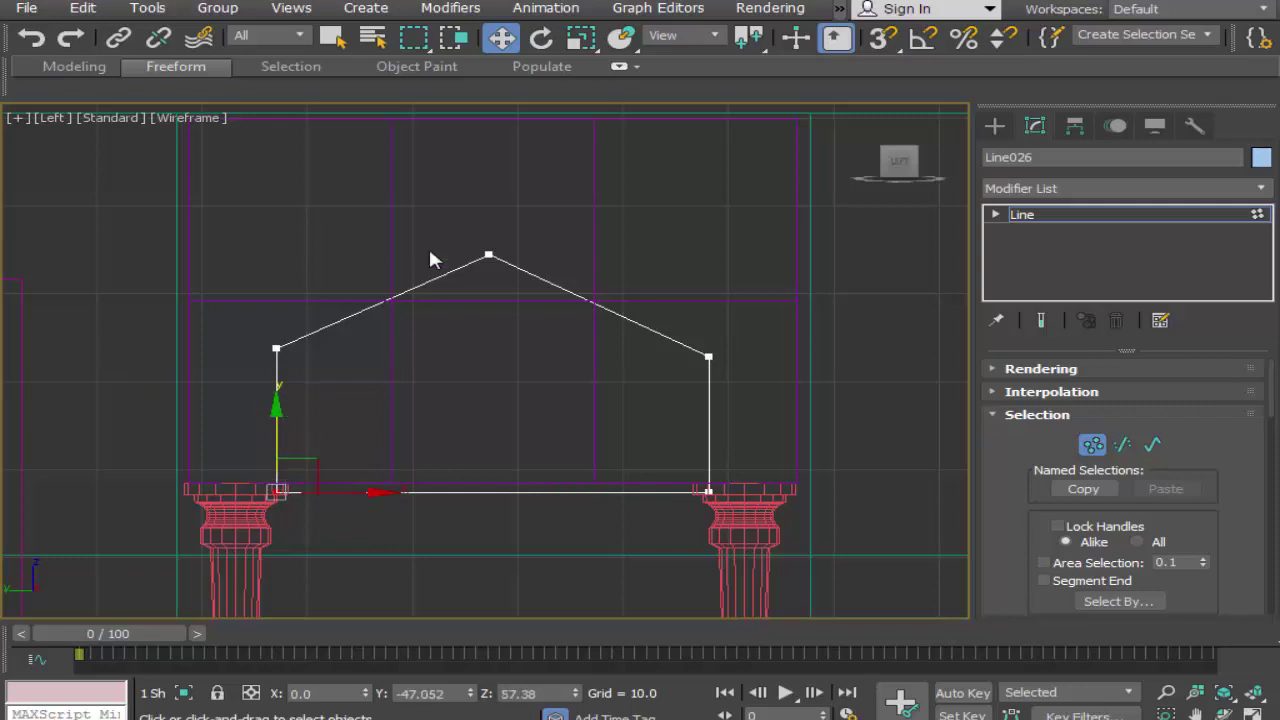
Step: Set the arch's peak vertex to Smooth and reposition it for a rounded top
left_click_drag(556, 290, 553, 286)
right_click(474, 249)
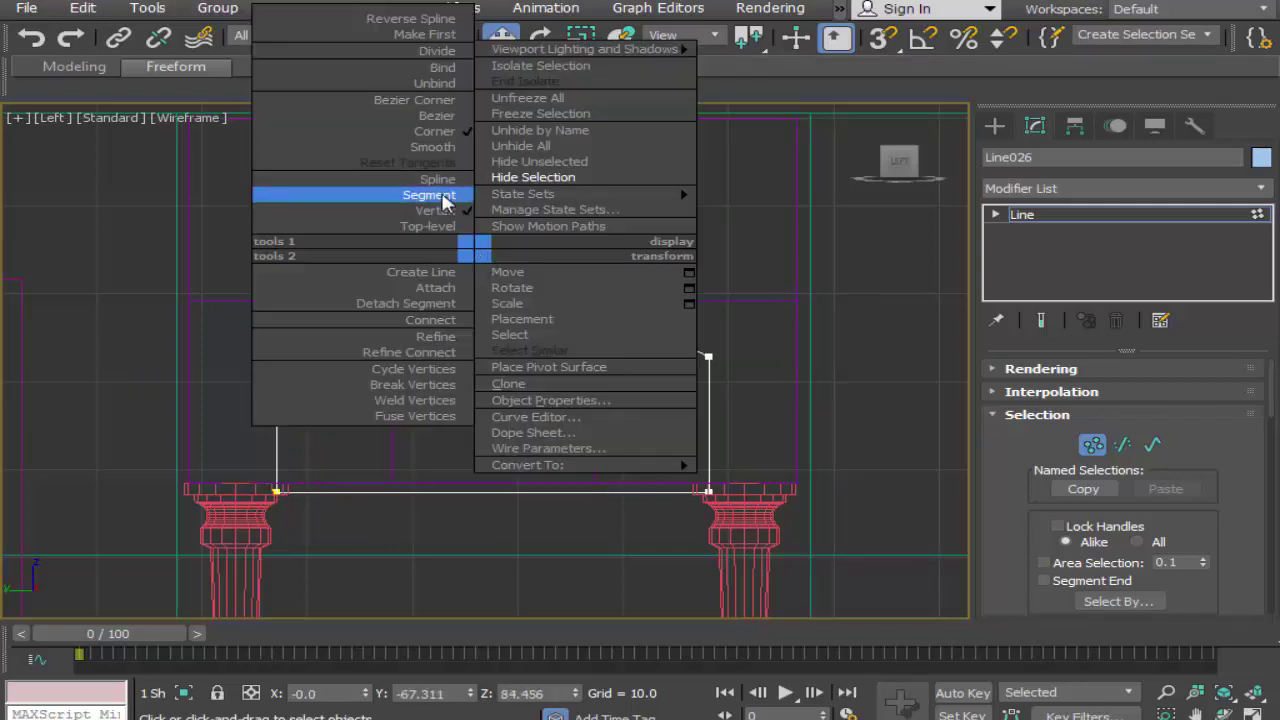
left_click(443, 146)
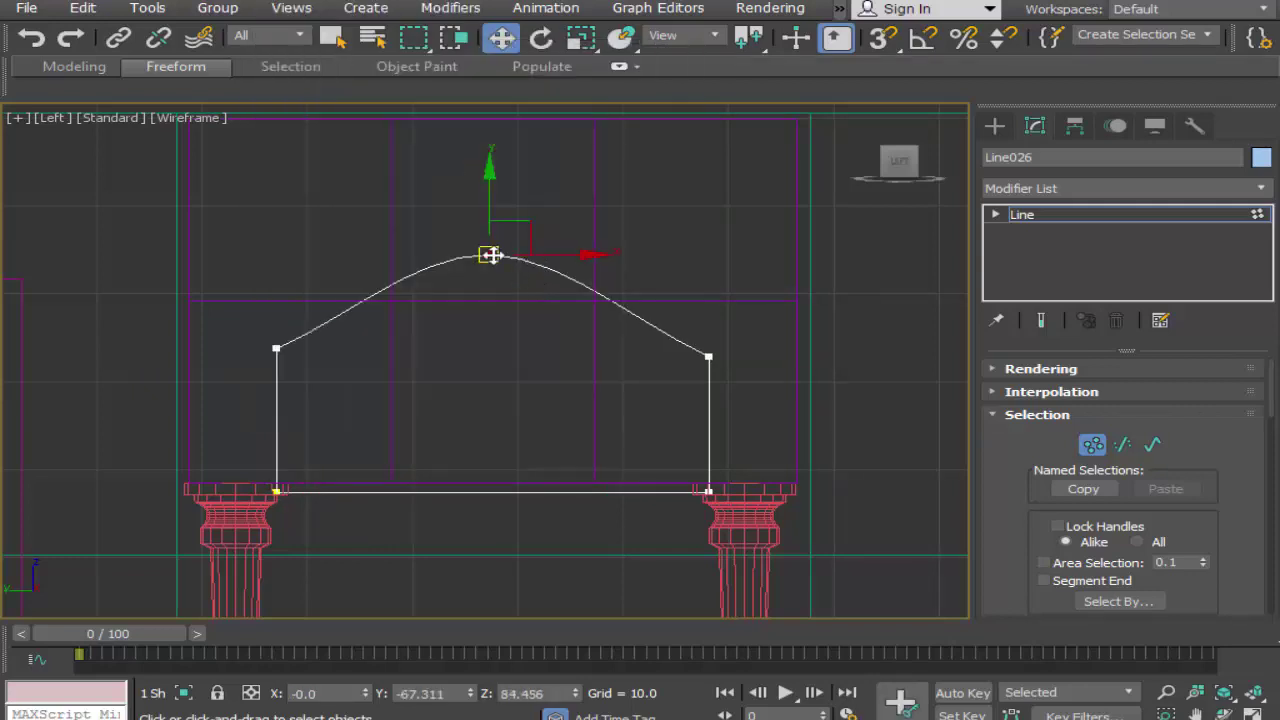
left_click(875, 432)
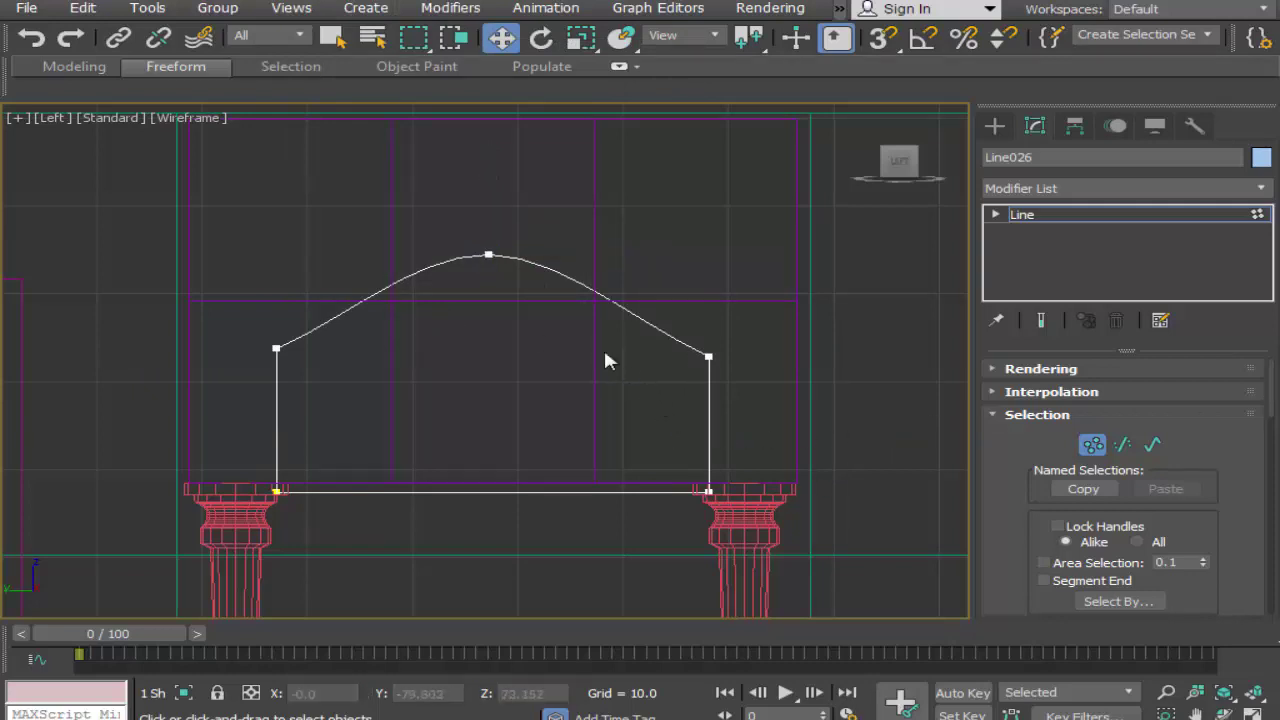
left_click_drag(535, 288, 574, 257)
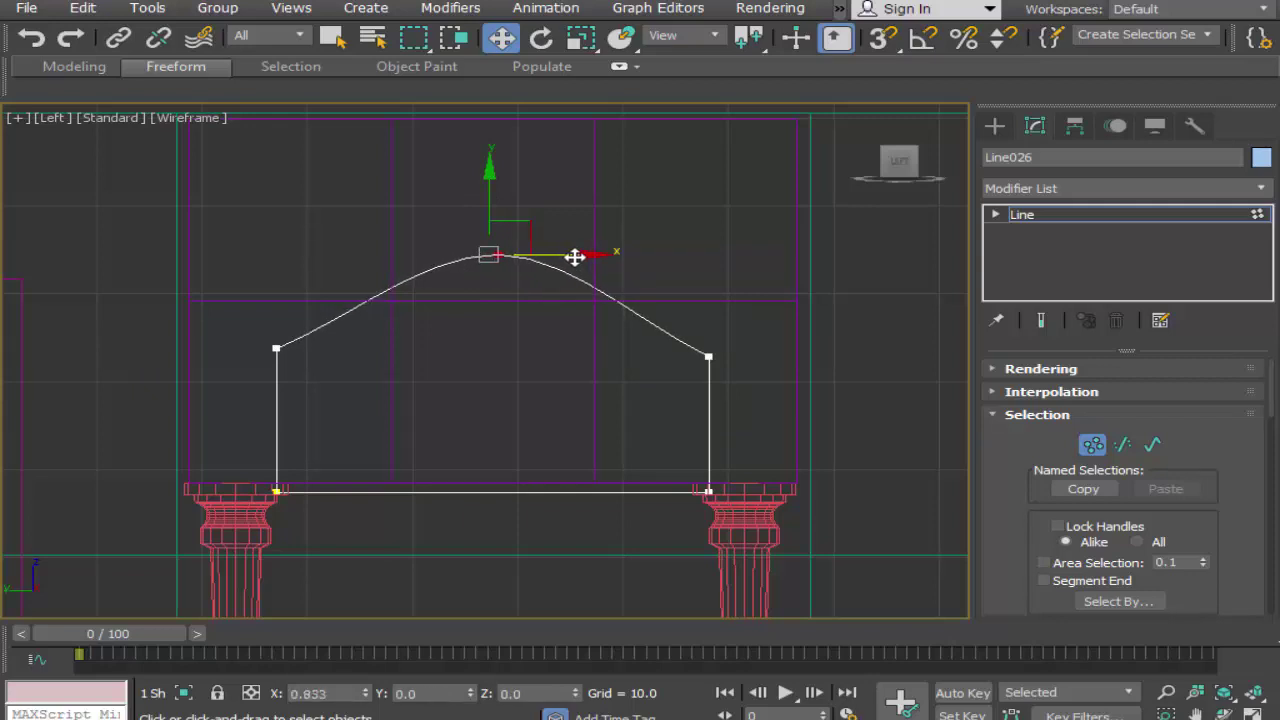
left_click_drag(575, 257, 584, 257)
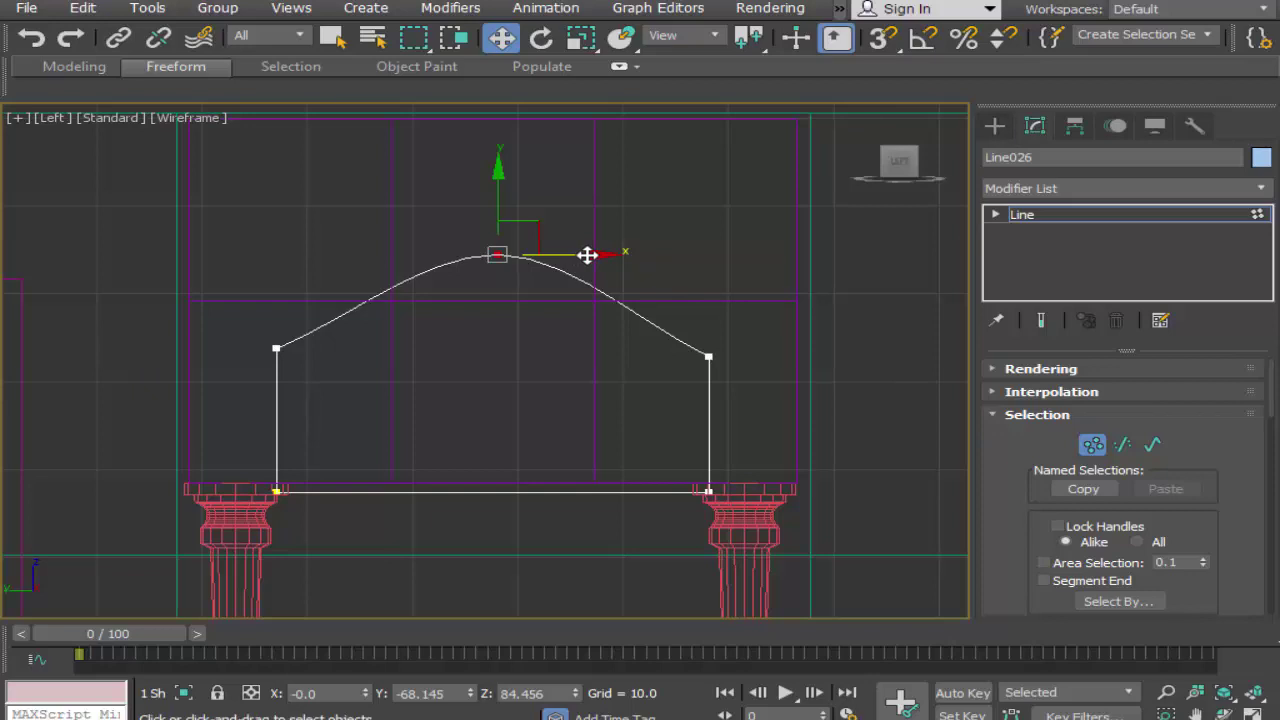
left_click_drag(587, 255, 698, 258)
Step: Clone the arch outline as a Copy off to the right, then restore four viewports
right_click(698, 258)
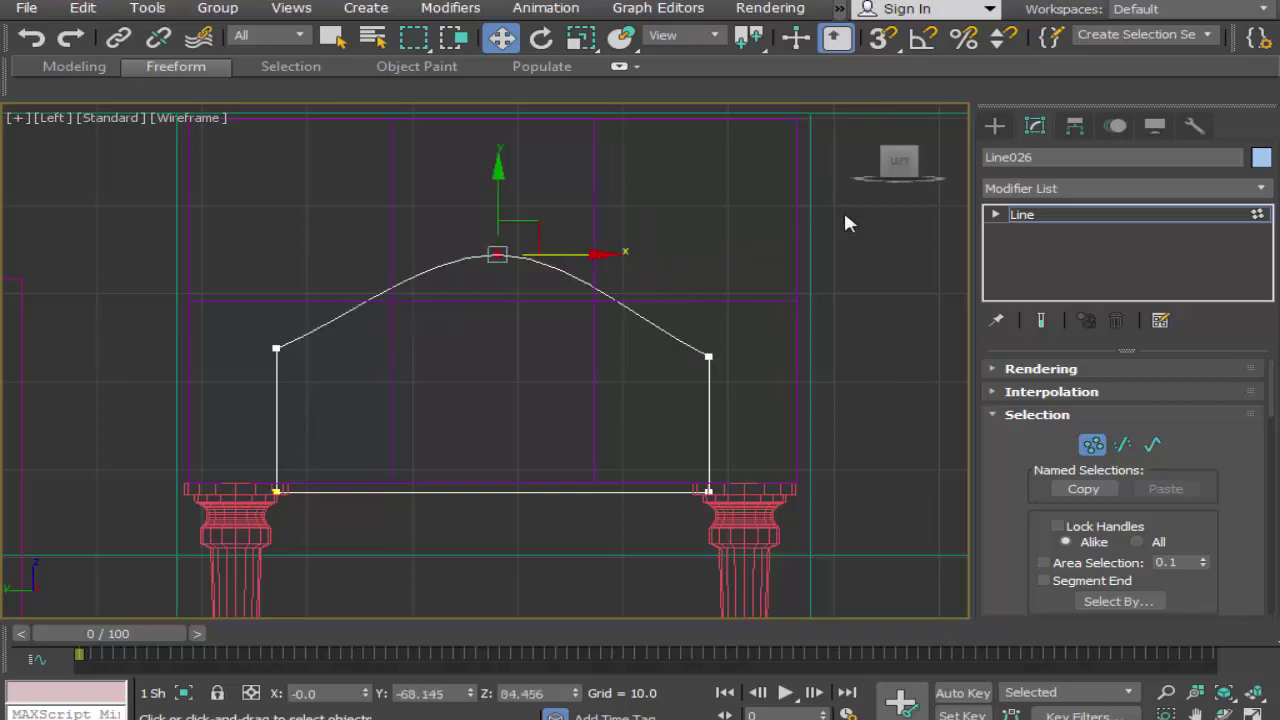
left_click(995, 125)
left_click_drag(545, 387, 1137, 400, "shift")
left_click(666, 451)
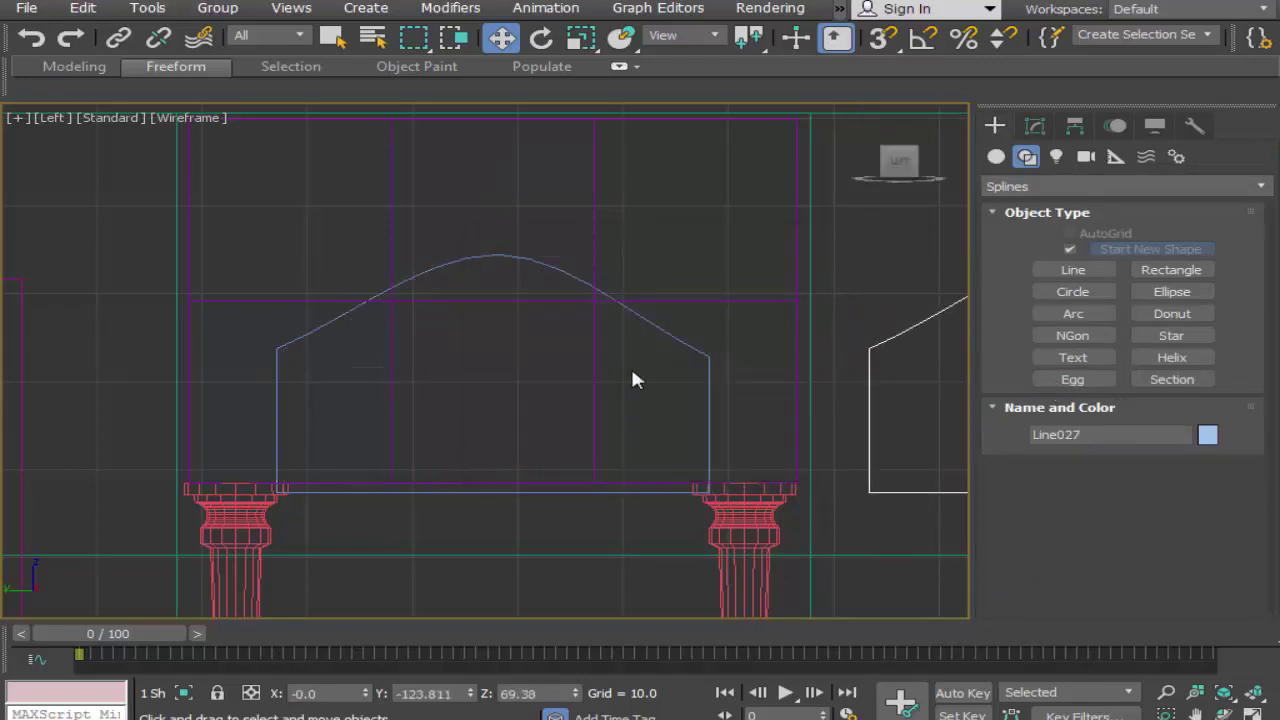
left_click(672, 332)
key("alt+w")
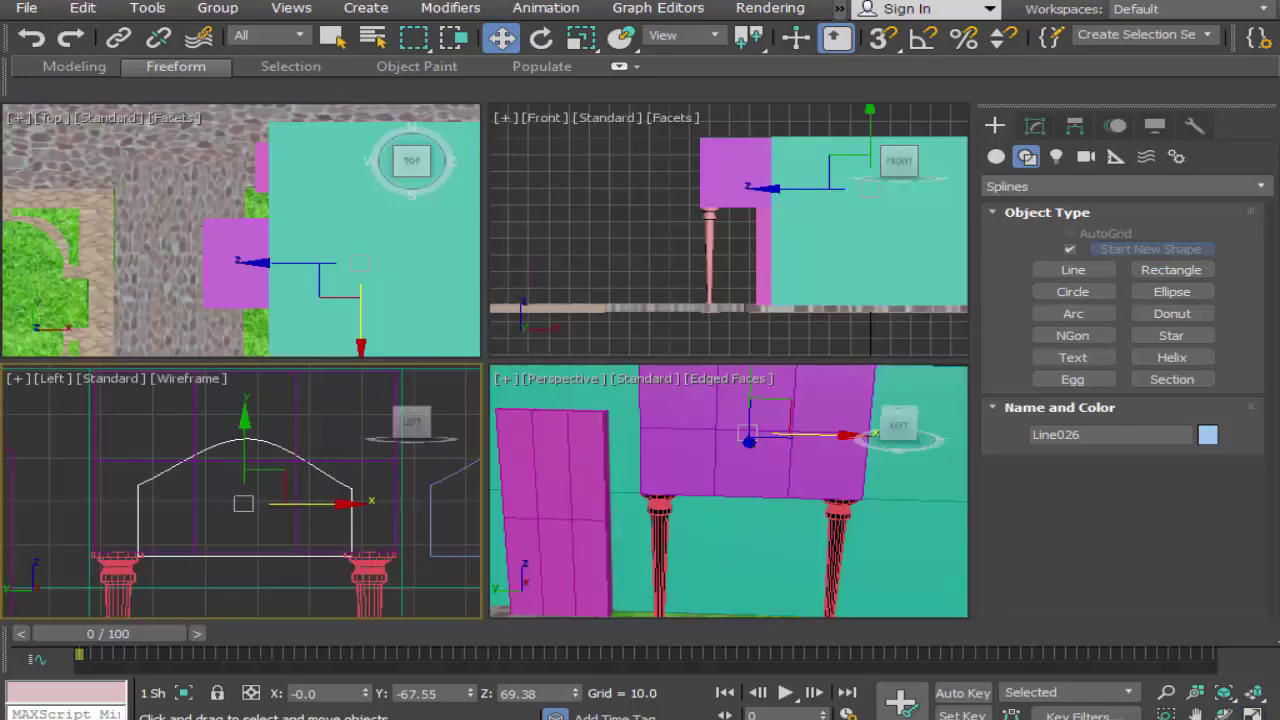
Step: Add an Extrude modifier to the arch outline Line026 and give it depth
left_click(1036, 124)
left_click(1071, 180)
scroll(1120, 450, "down", 10)
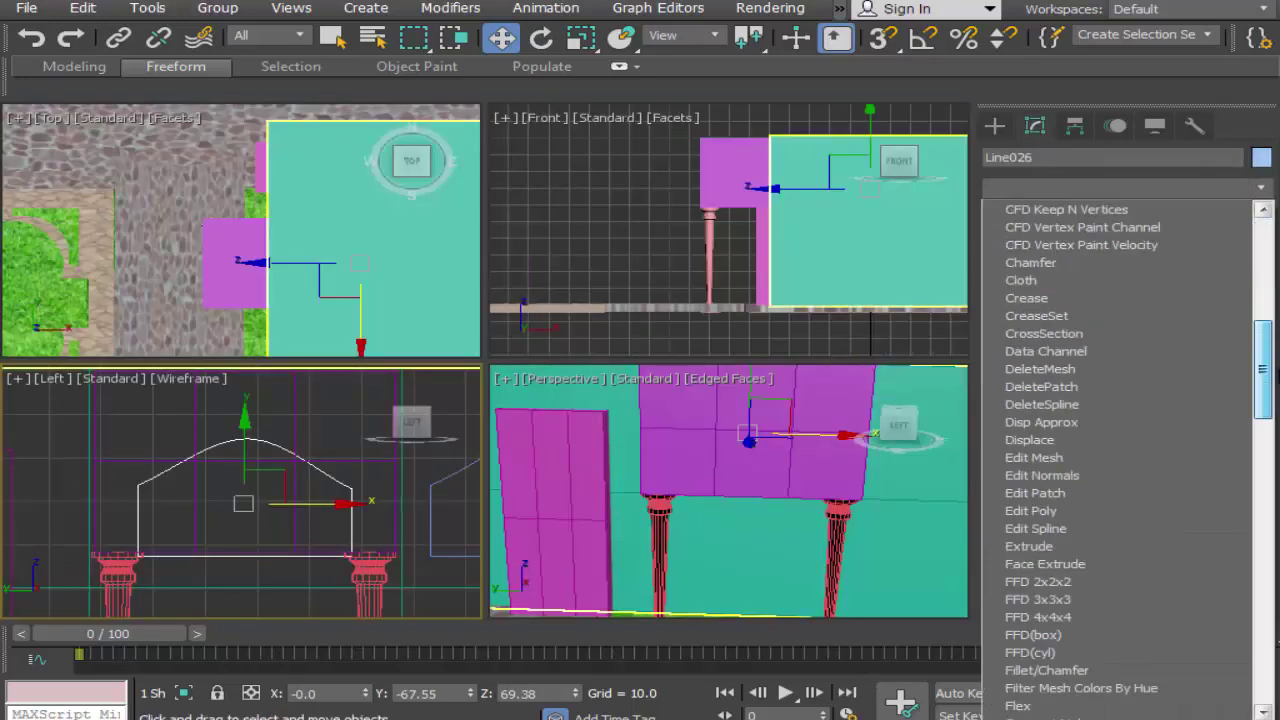
left_click(1128, 366)
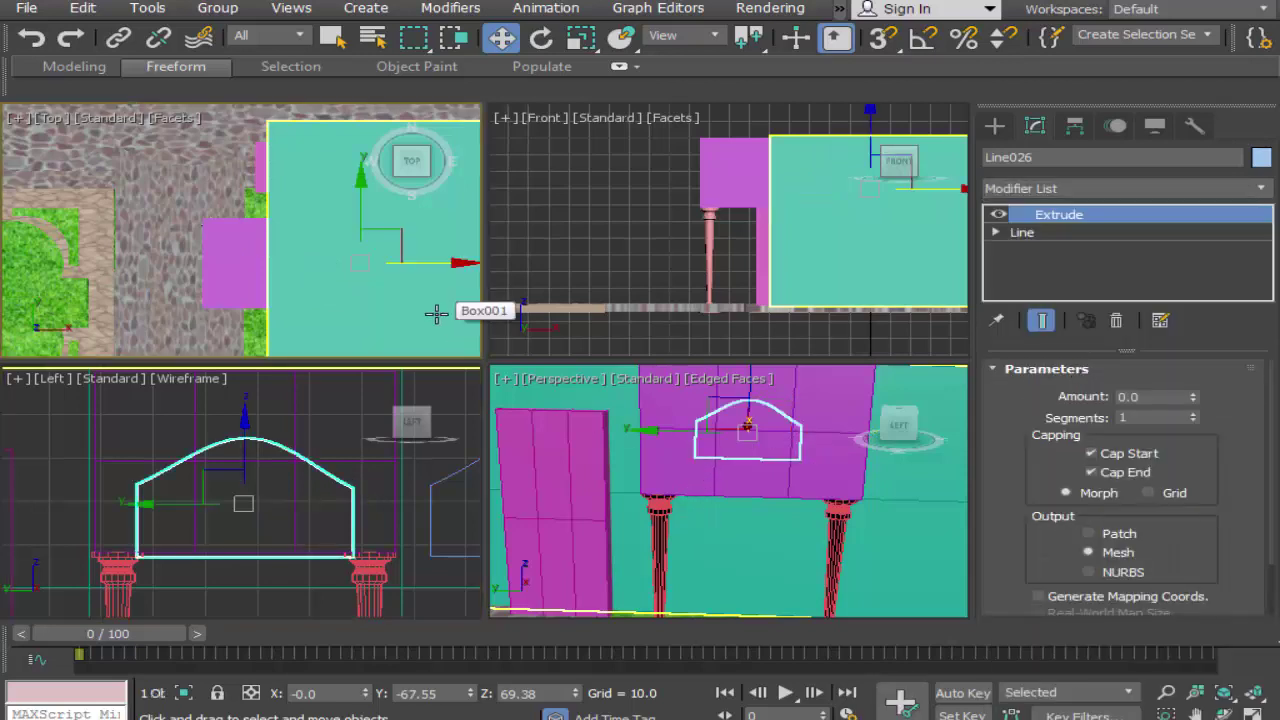
left_click(1194, 714)
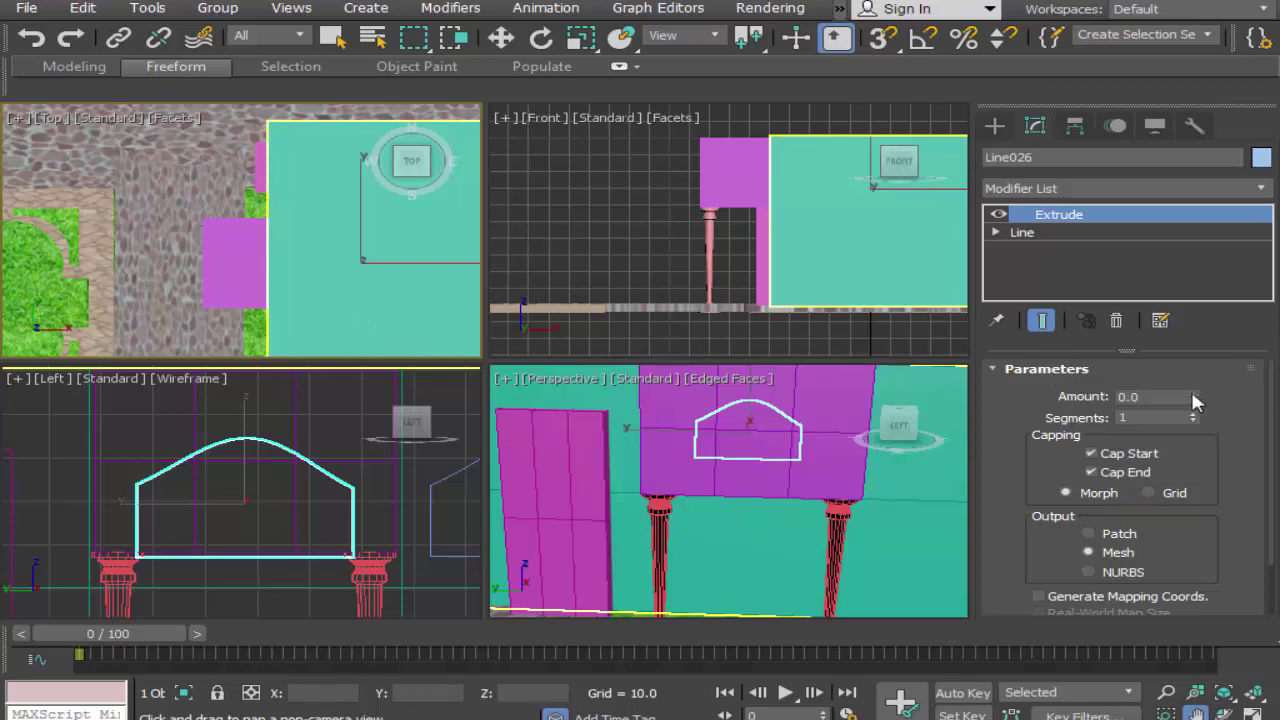
left_click_drag(1192, 393, 1188, 296)
Step: Set the extrusion Amount to 53.5 and slide the arch along X through the pink block
left_click(502, 37)
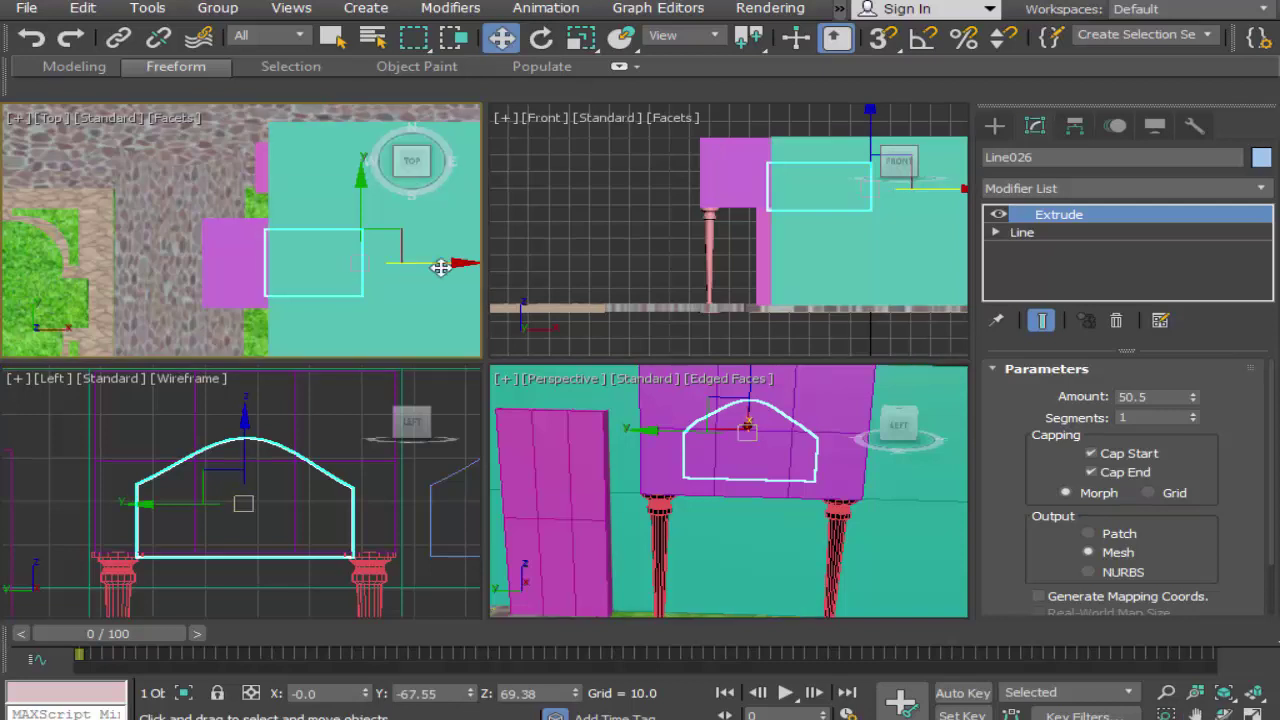
left_click_drag(431, 264, 370, 260)
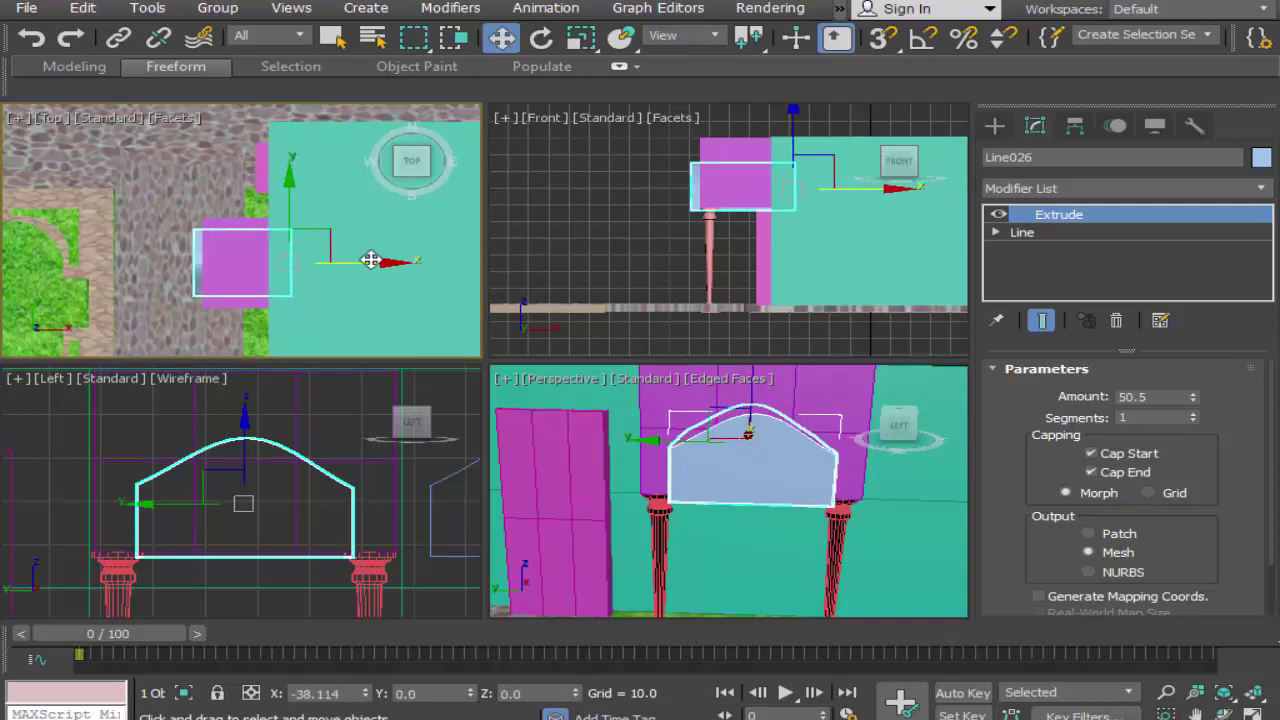
left_click_drag(370, 260, 370, 260)
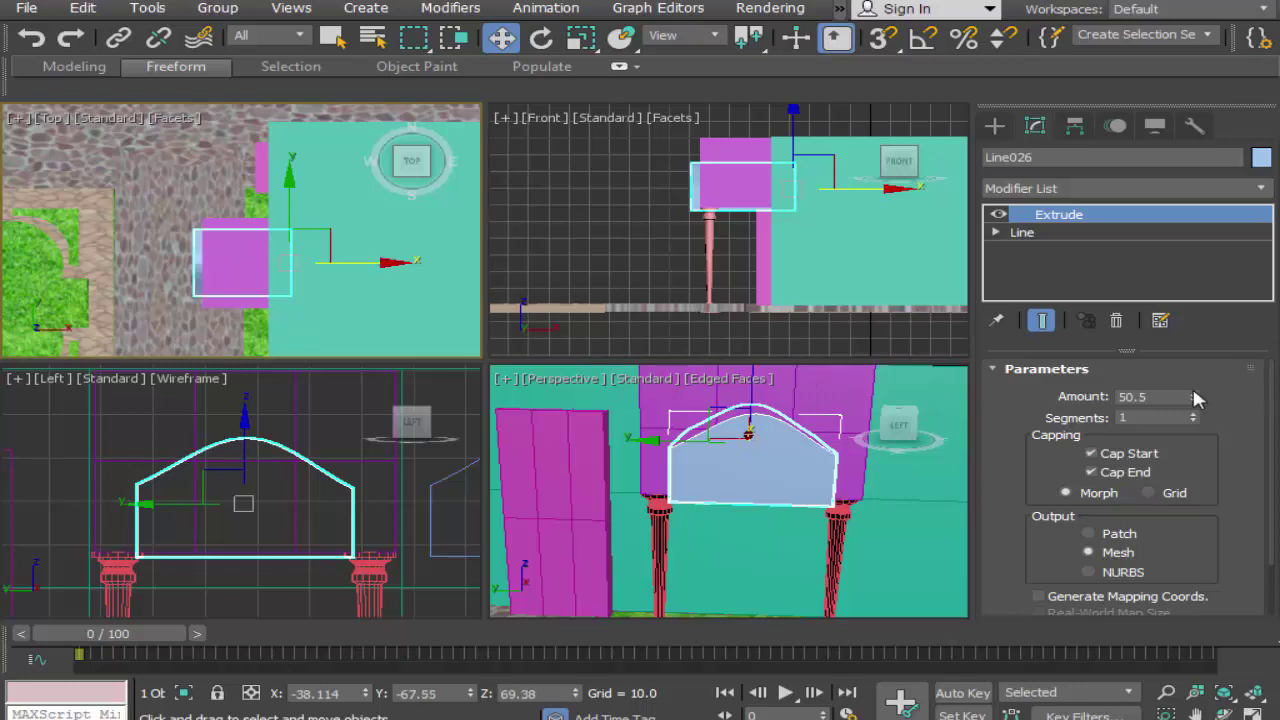
left_click_drag(1197, 398, 1212, 428)
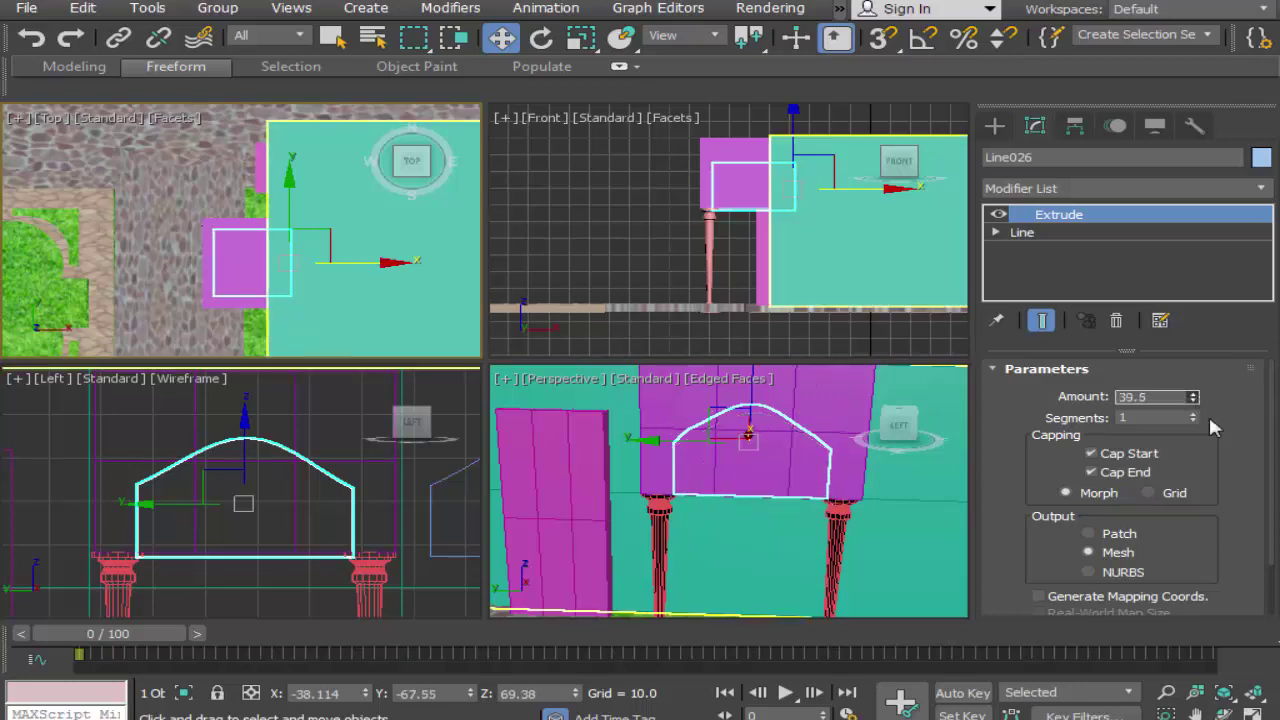
left_click_drag(386, 264, 371, 262)
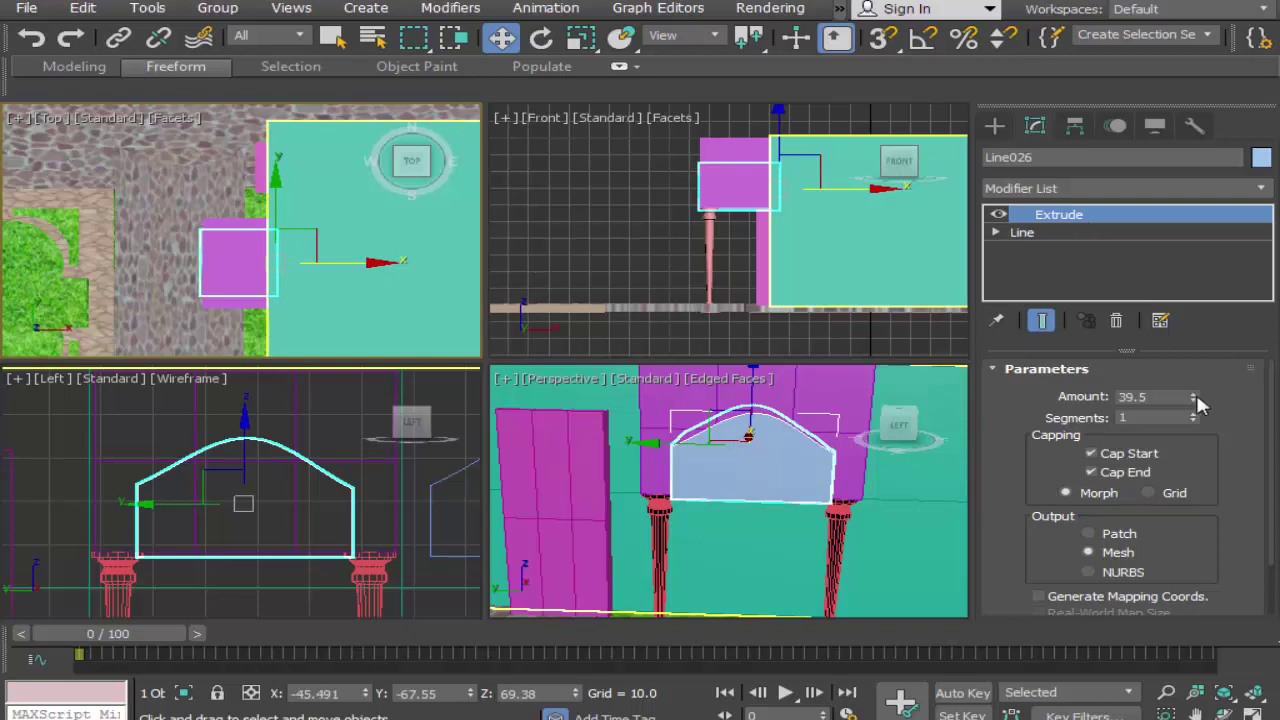
left_click_drag(1198, 403, 1198, 385)
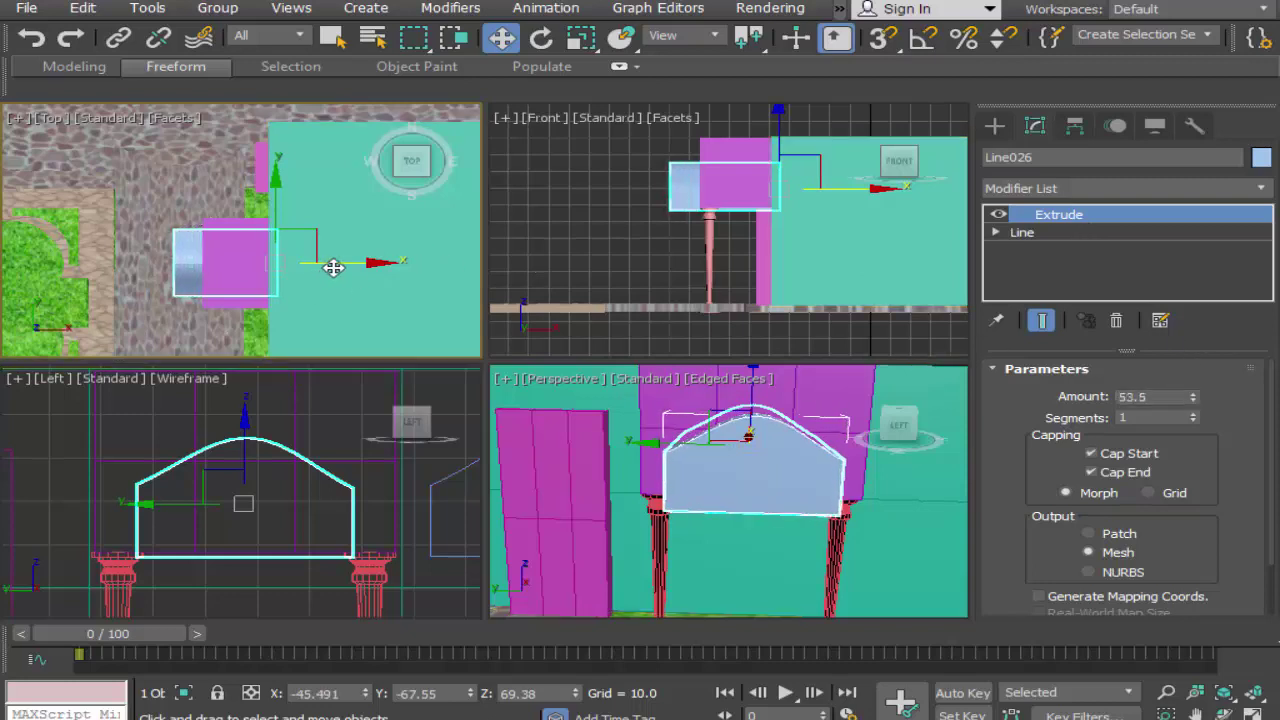
left_click_drag(333, 267, 353, 267)
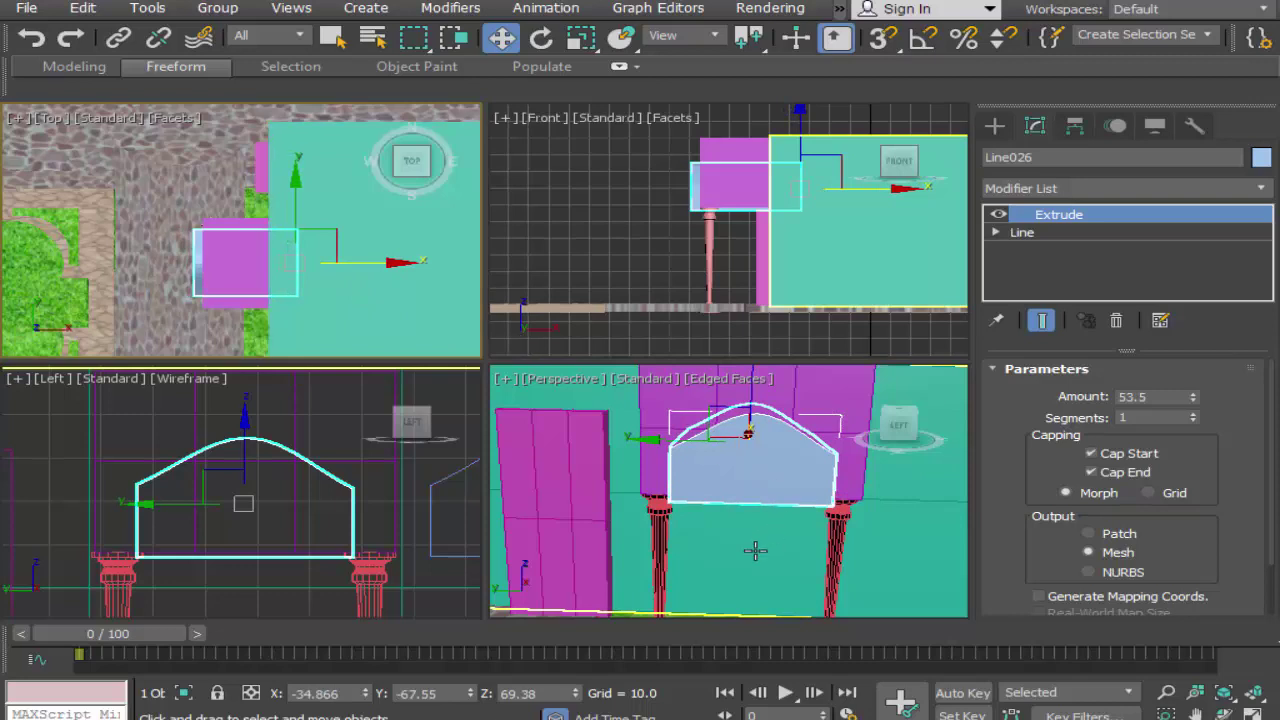
Step: Select the pink block Box003, start a Compound Objects ProBoolean and pick the extruded arch
left_click(815, 406)
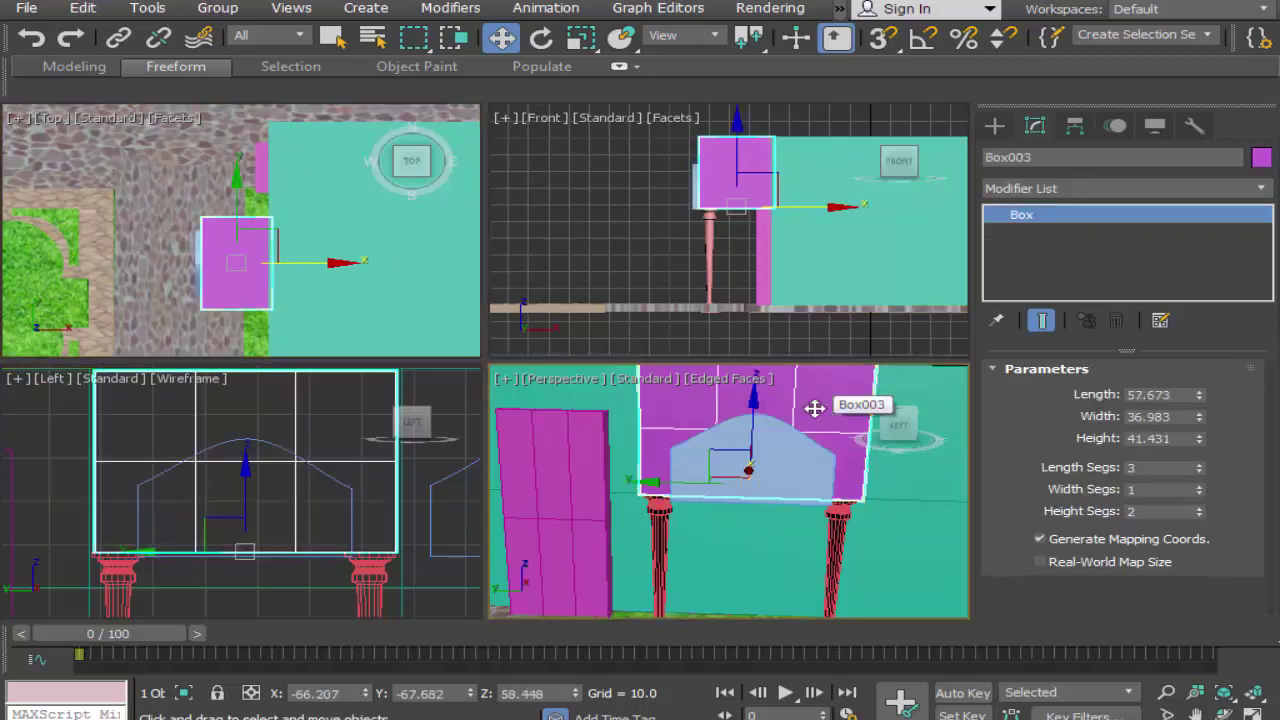
key("alt+w")
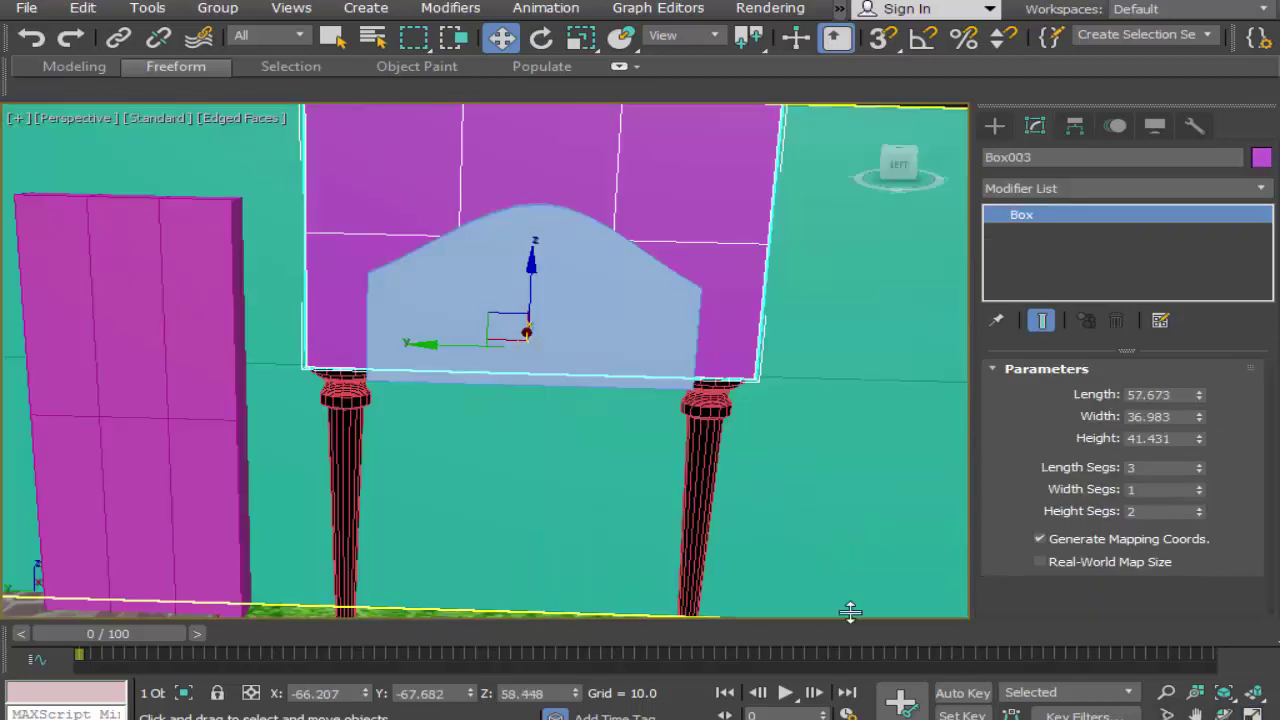
left_click(994, 124)
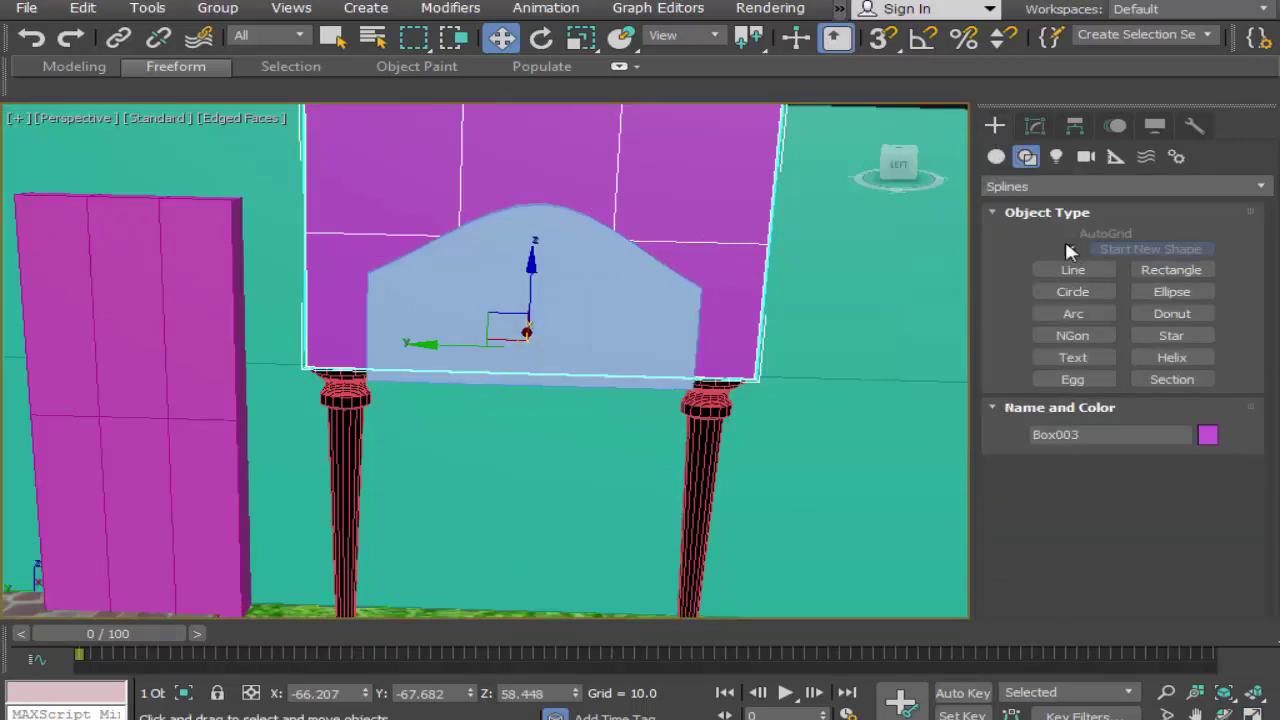
left_click(995, 156)
left_click(1065, 186)
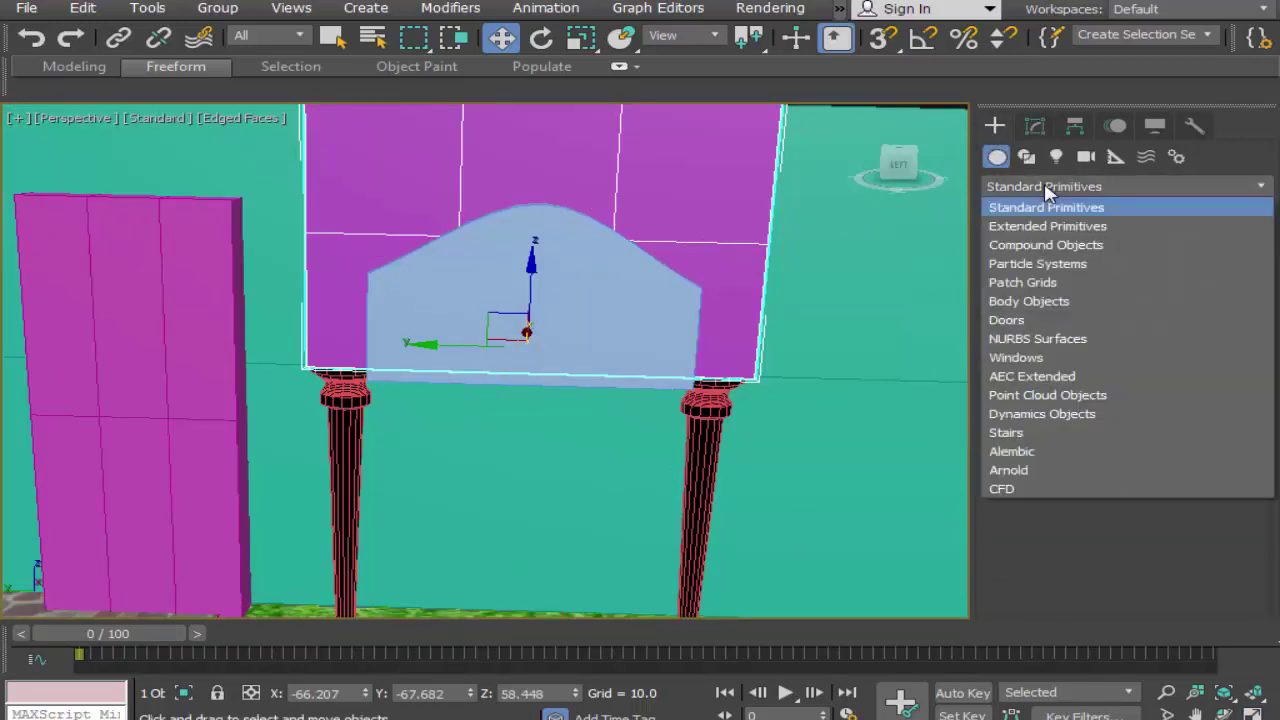
left_click(1065, 245)
left_click(1072, 362)
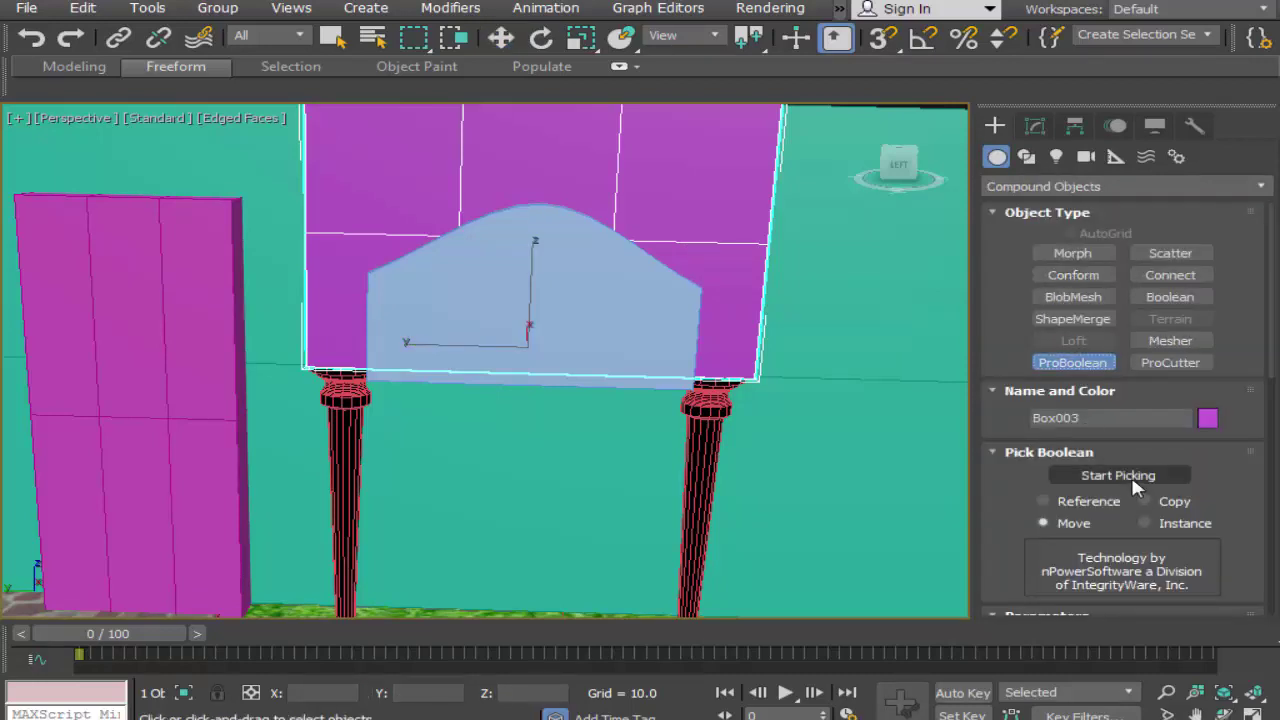
left_click(1133, 478)
left_click(609, 344)
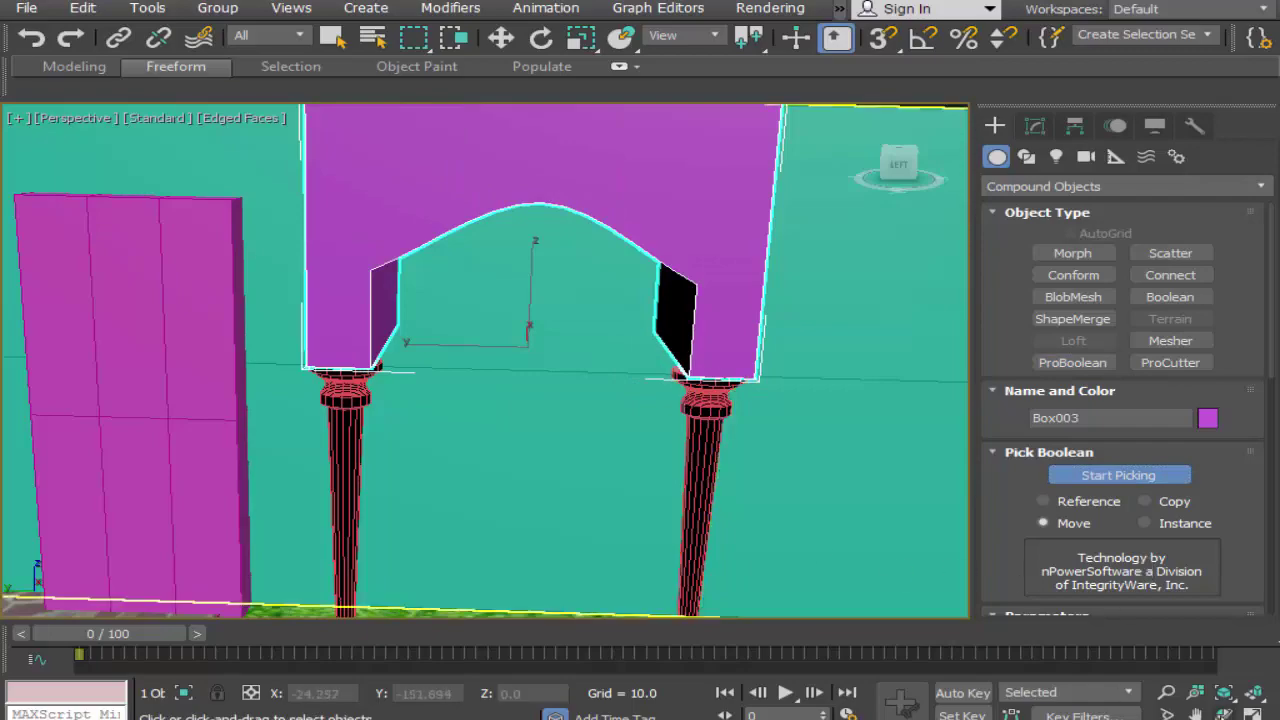
Step: Orbit to inspect the cut and pick the extruded arch to complete the subtraction
left_click(1224, 713)
mouse_move(514, 312)
left_mouse_down()
mouse_move(602, 282)
mouse_move(674, 277)
mouse_move(723, 246)
mouse_move(683, 226)
mouse_move(417, 286)
mouse_move(477, 289)
mouse_move(500, 251)
mouse_move(620, 277)
mouse_move(489, 297)
mouse_move(546, 303)
mouse_move(515, 296)
left_mouse_up()
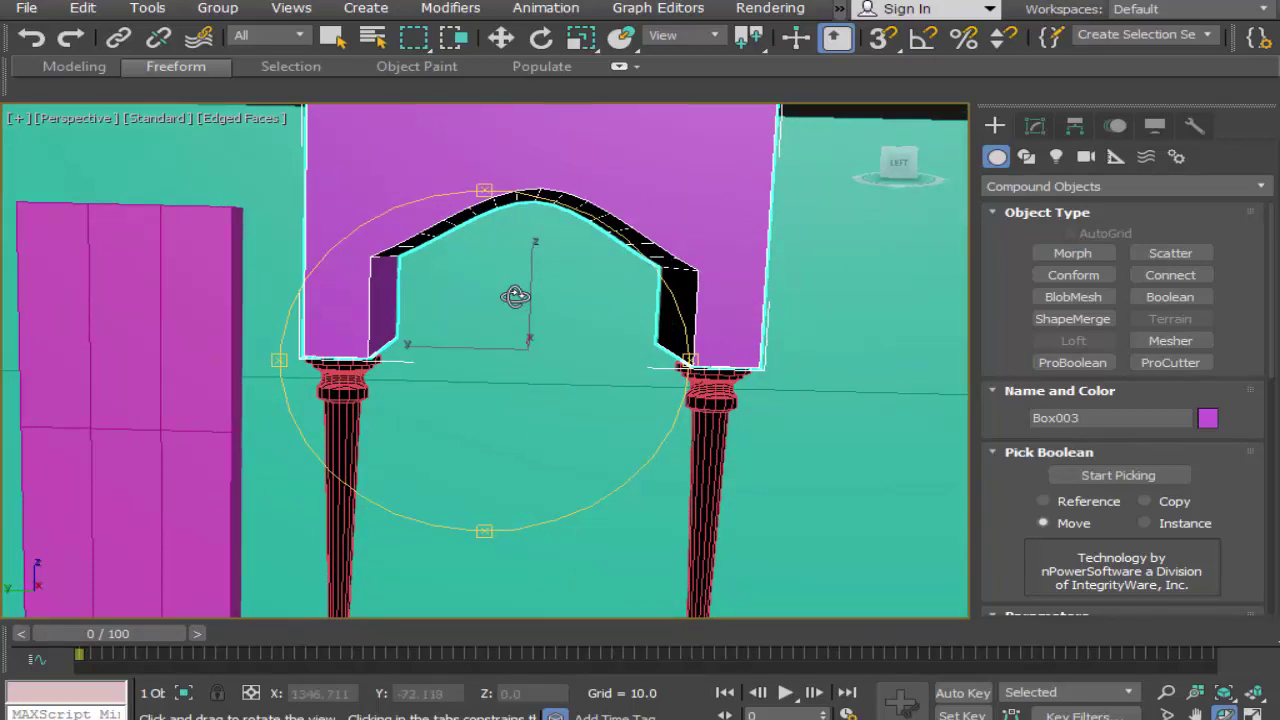
left_click(514, 292)
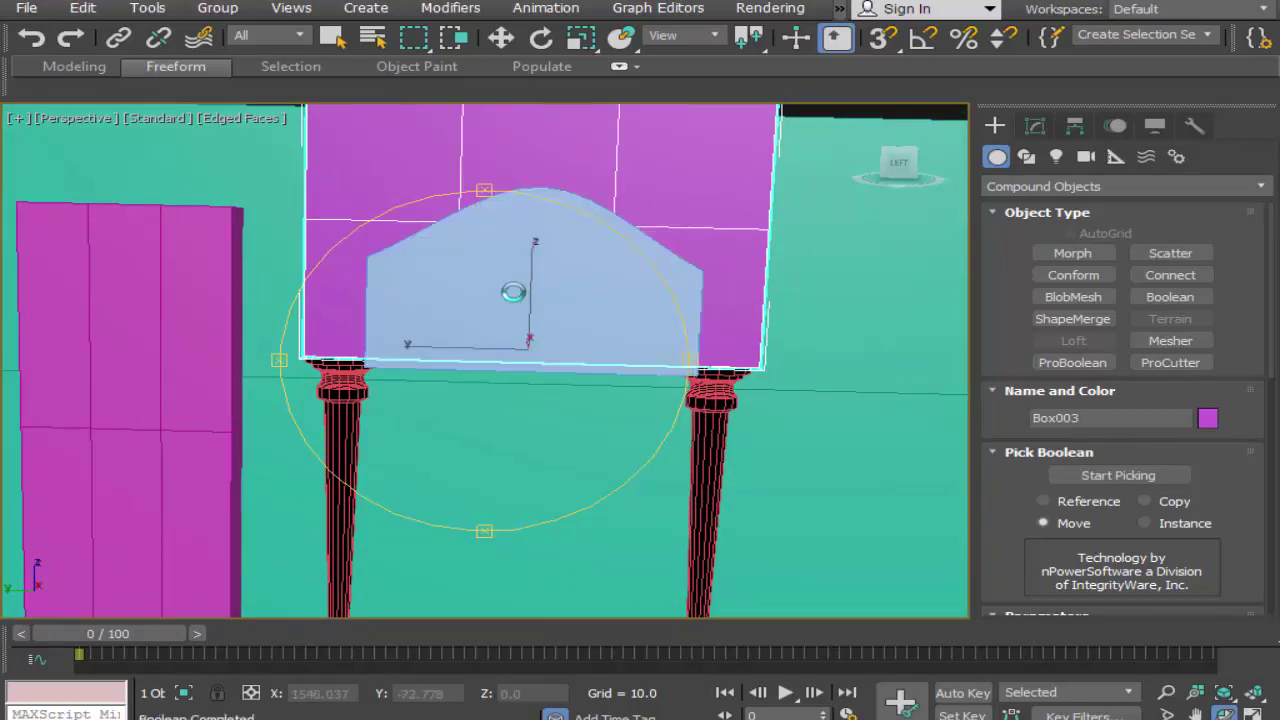
scroll(513, 292, "down", 8)
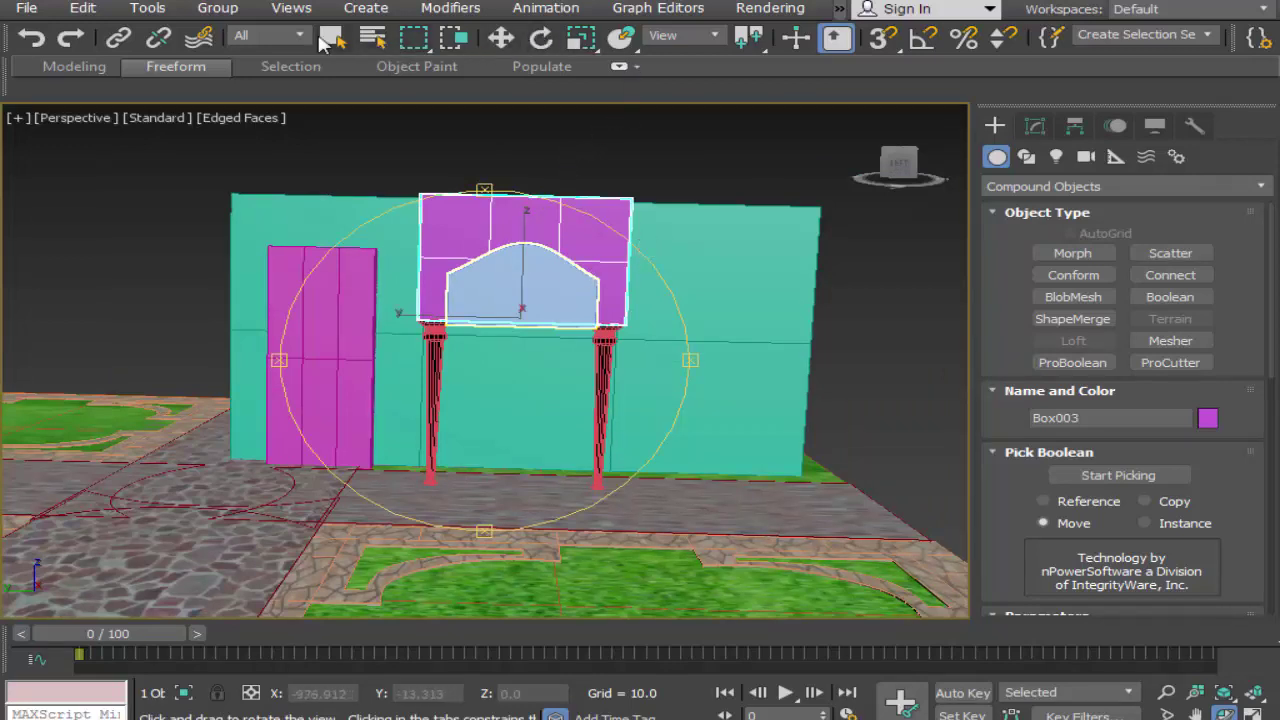
Step: Reselect the pink arched block and bring up its modify settings
left_click(330, 38)
left_click(726, 277)
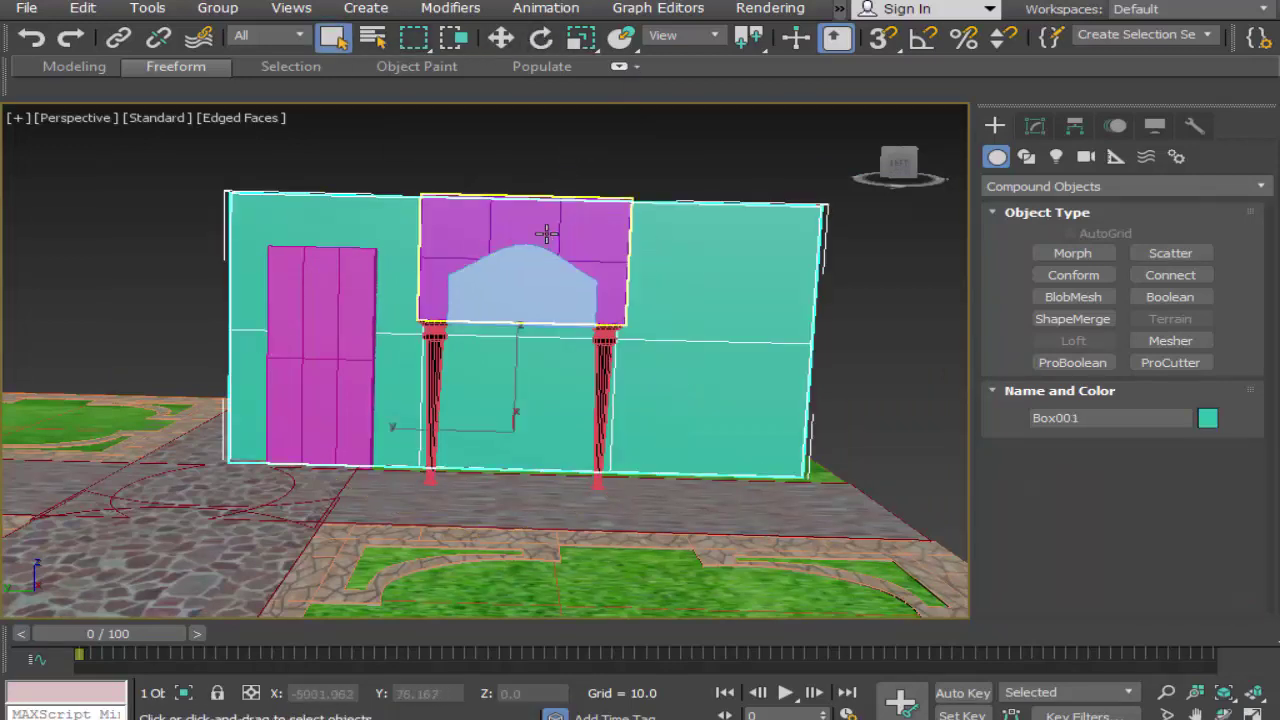
left_click(546, 233)
left_click(688, 289)
left_click(563, 243)
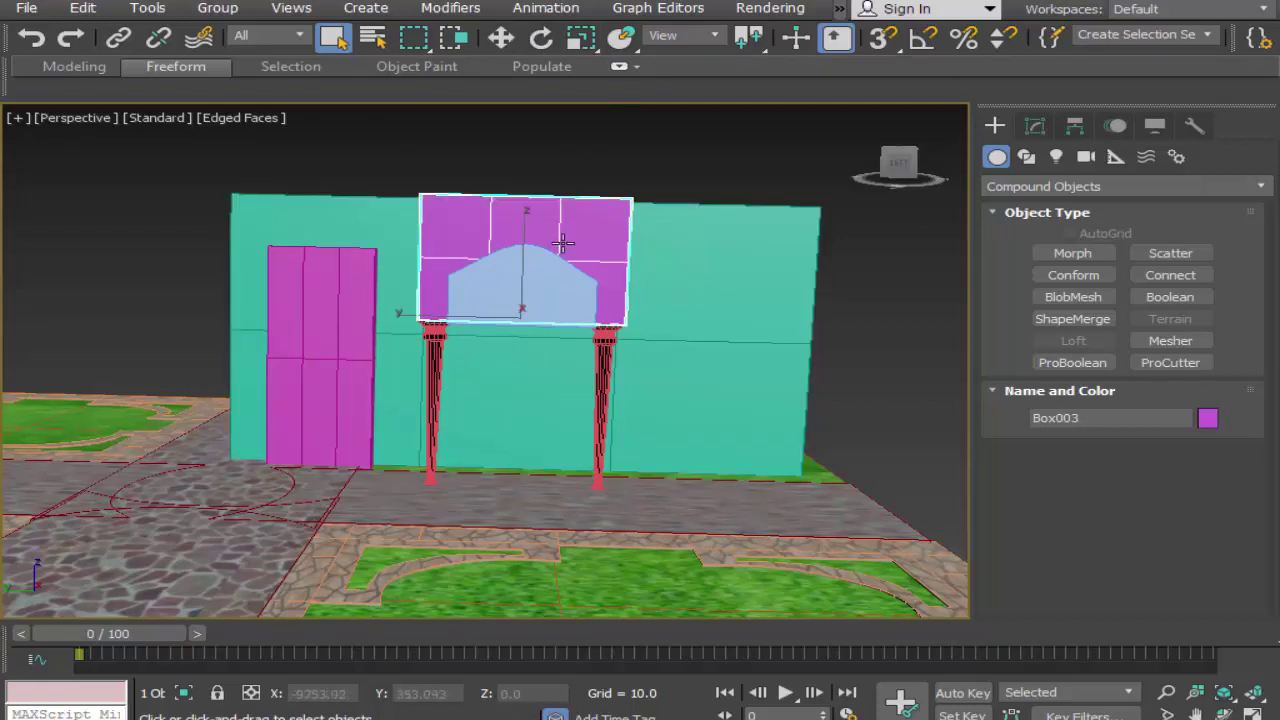
left_click(1034, 126)
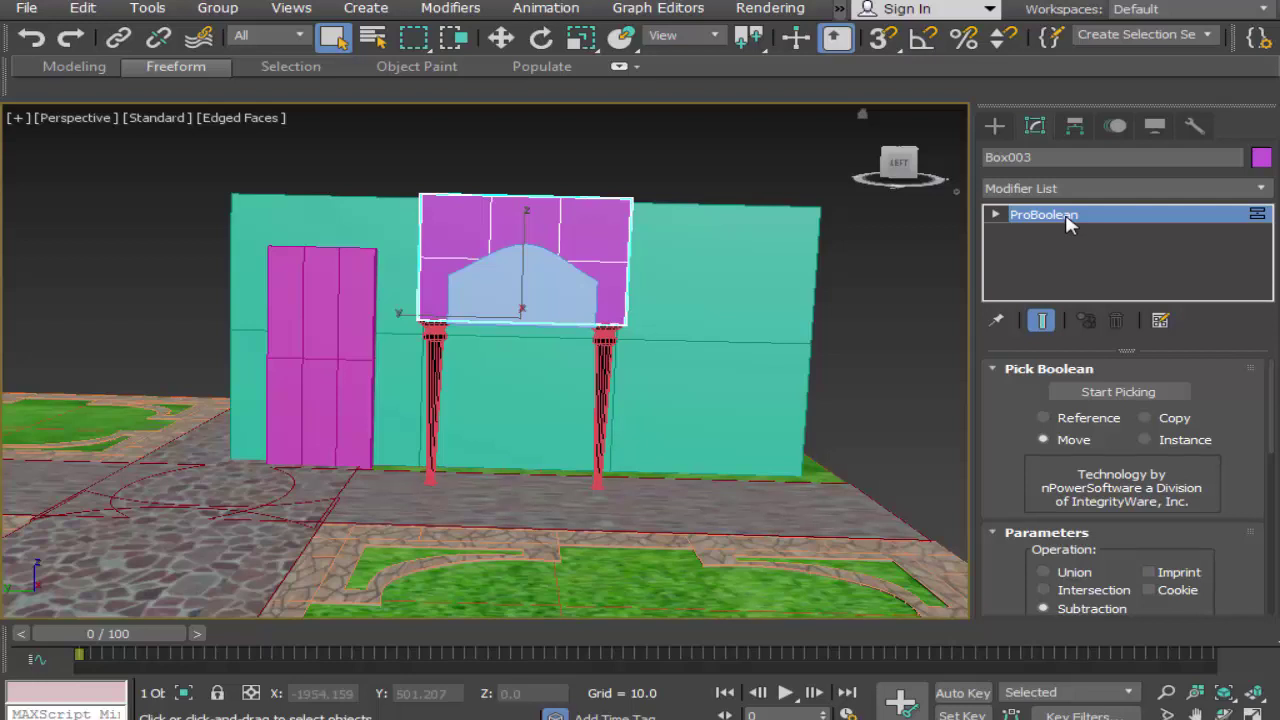
Step: Add an Edit Poly modifier to wall Box001 and attach the pink ProBoolean arch block
left_click(750, 258)
left_click(1066, 190)
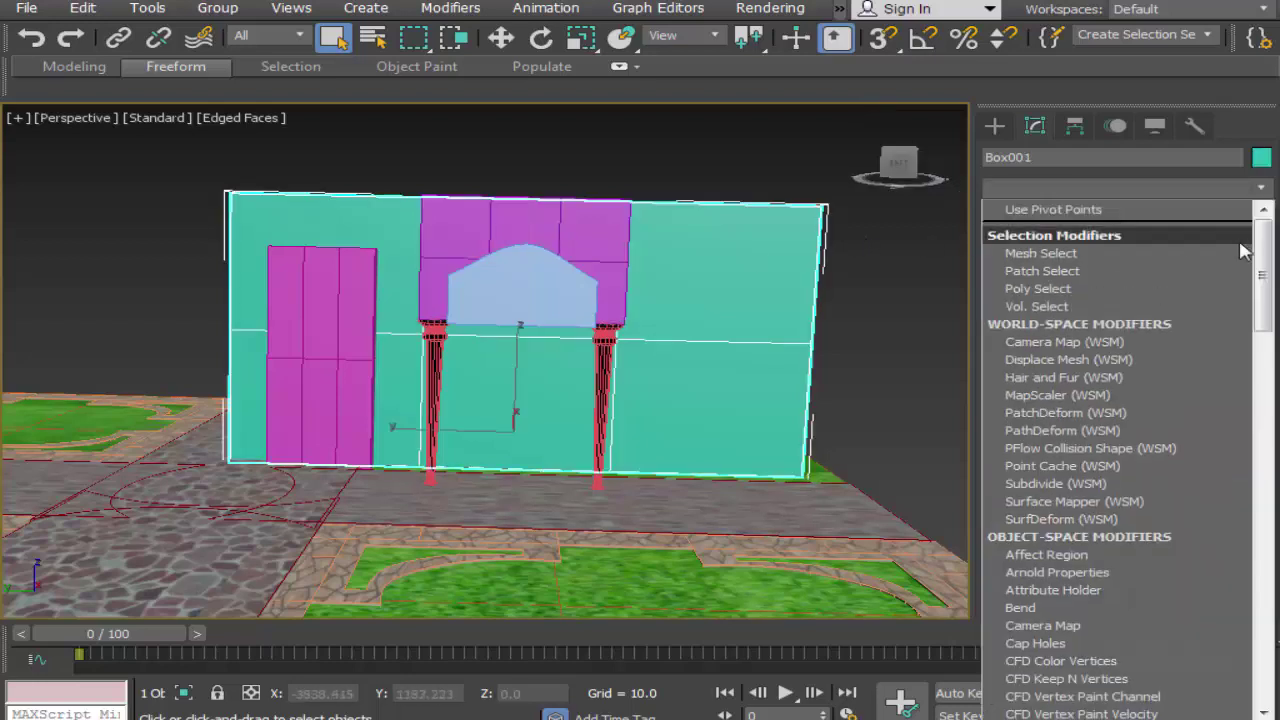
left_click_drag(1262, 280, 1150, 440)
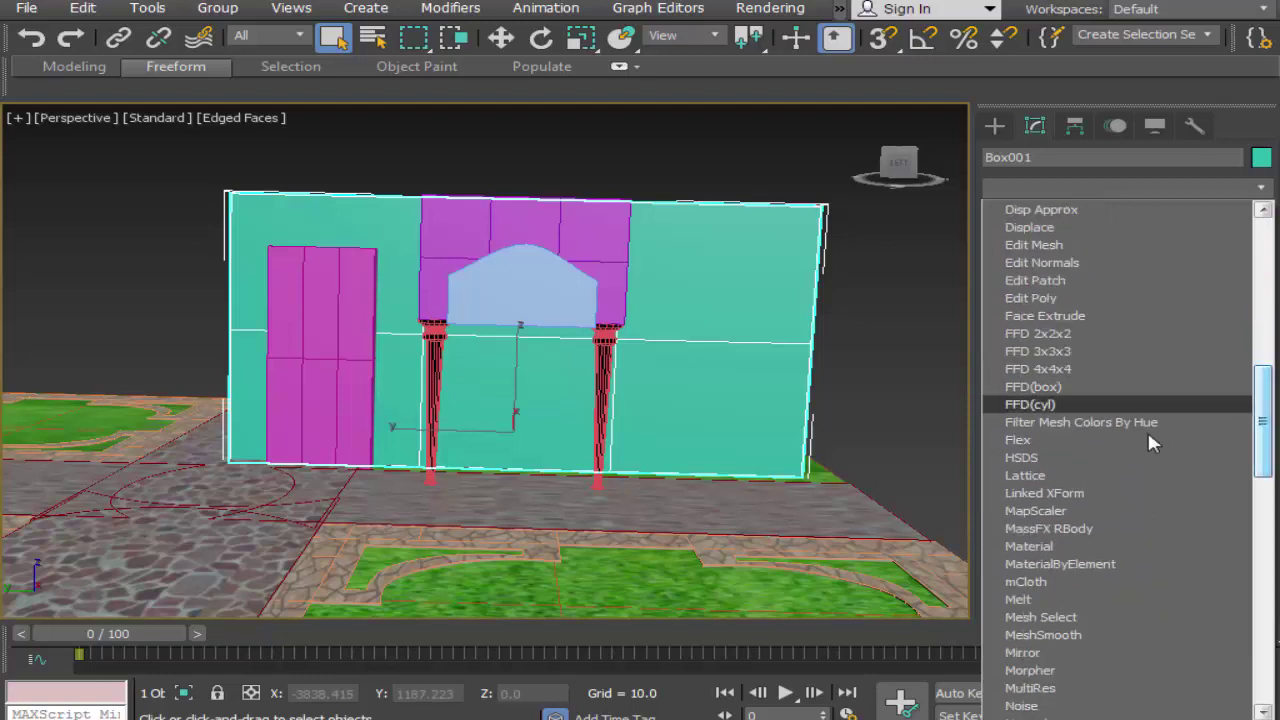
left_click(1068, 294)
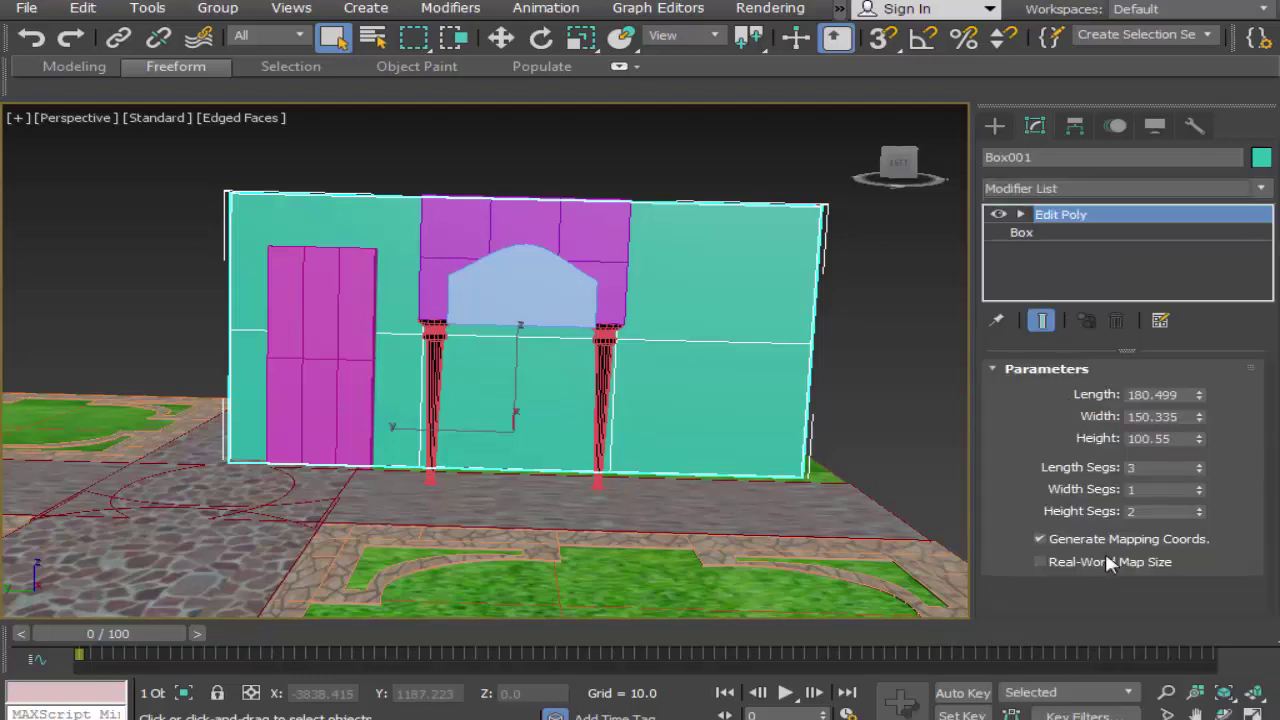
scroll(1230, 560, "down", 6)
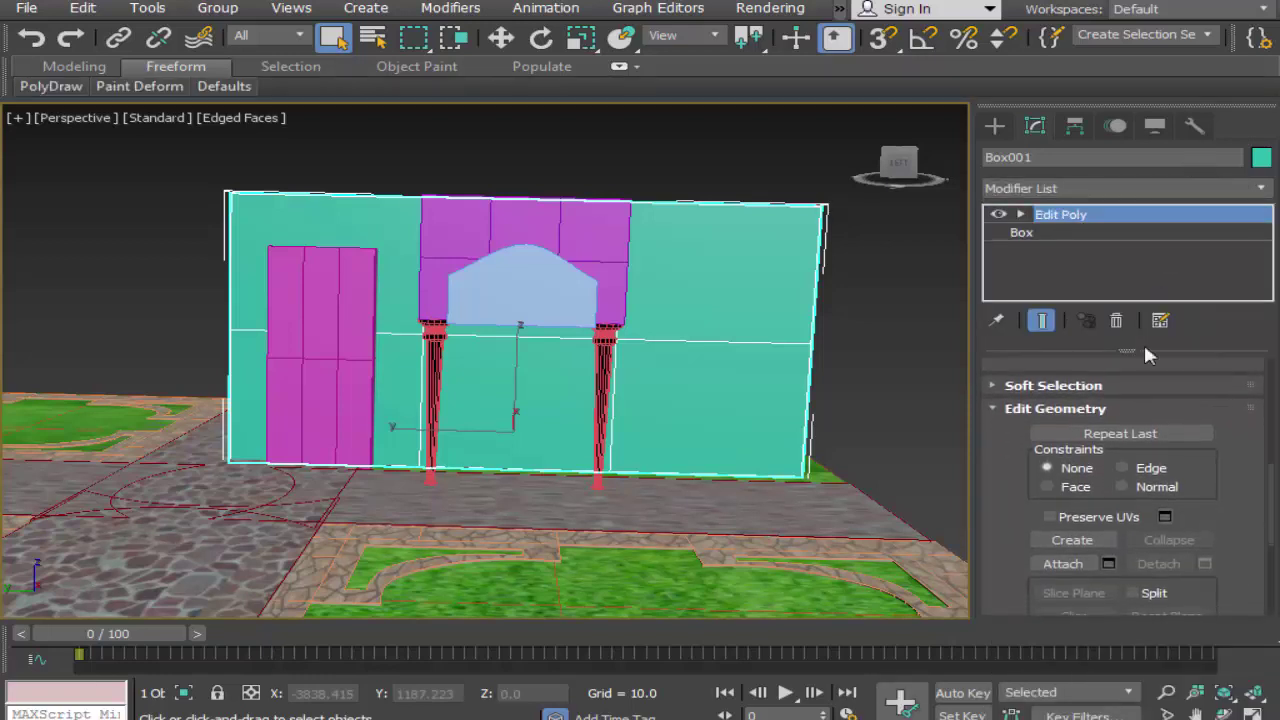
left_click(1060, 564)
left_click(575, 235)
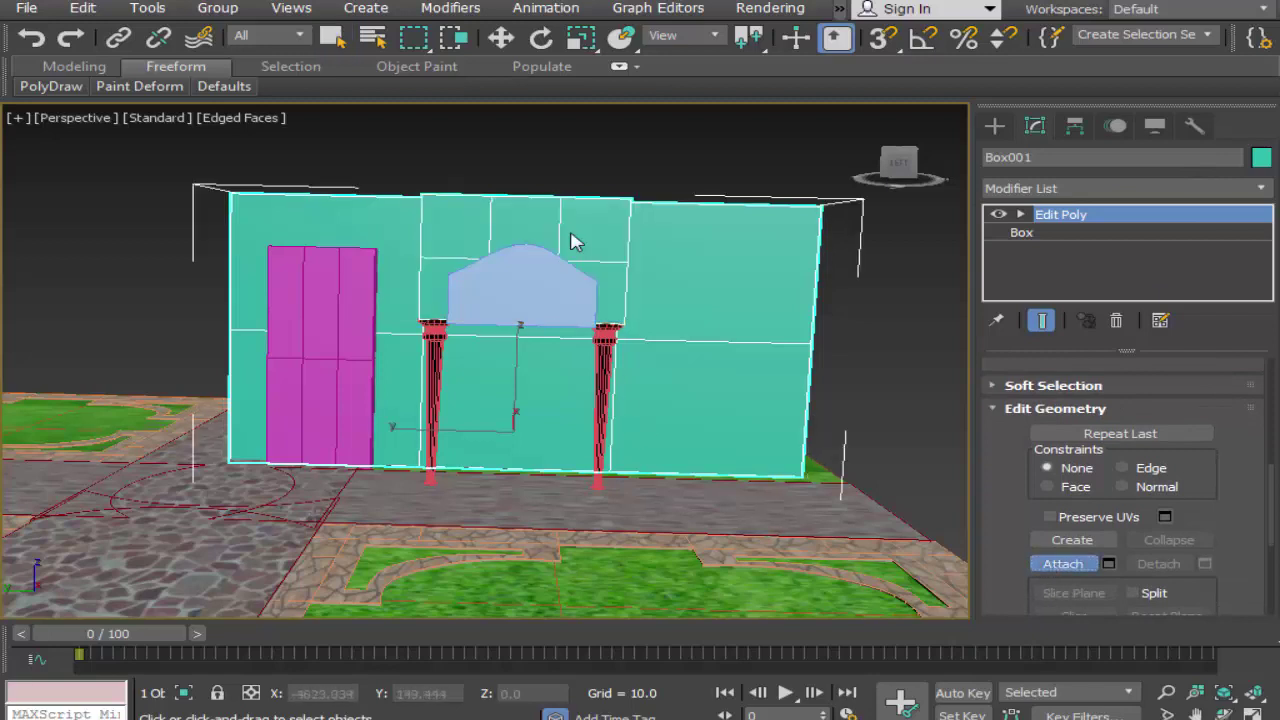
left_click(995, 125)
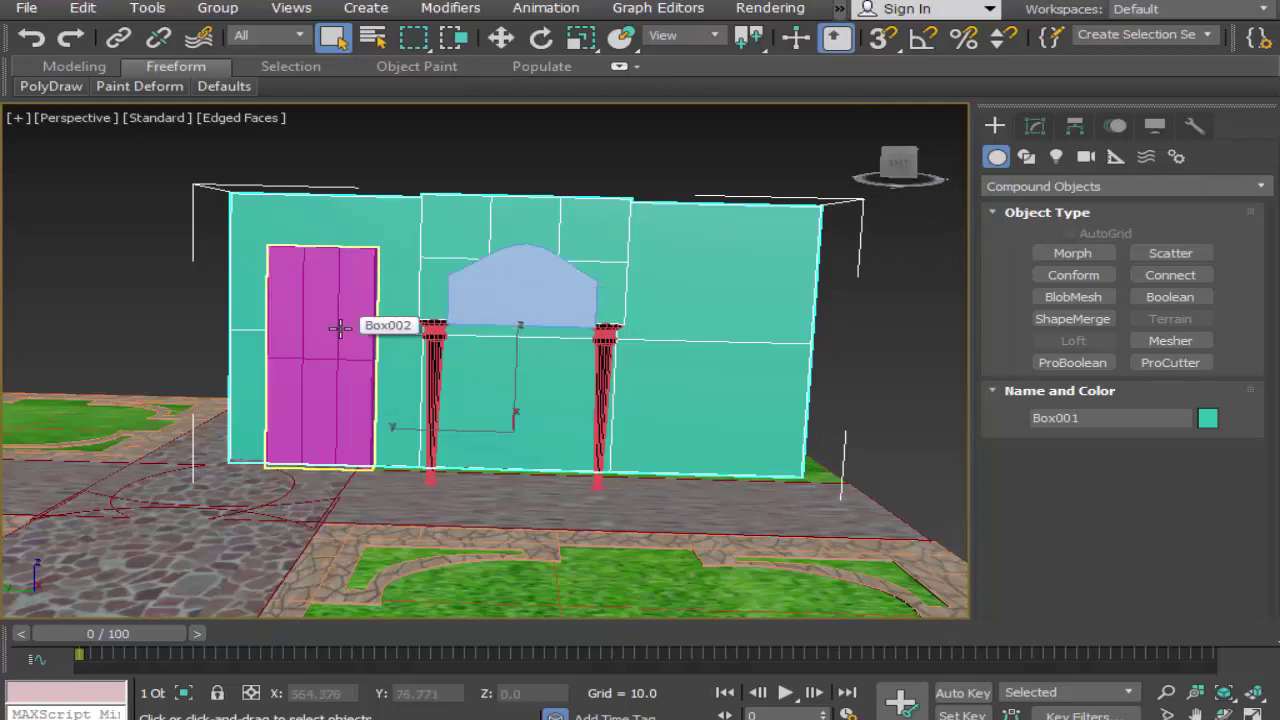
left_click(530, 293)
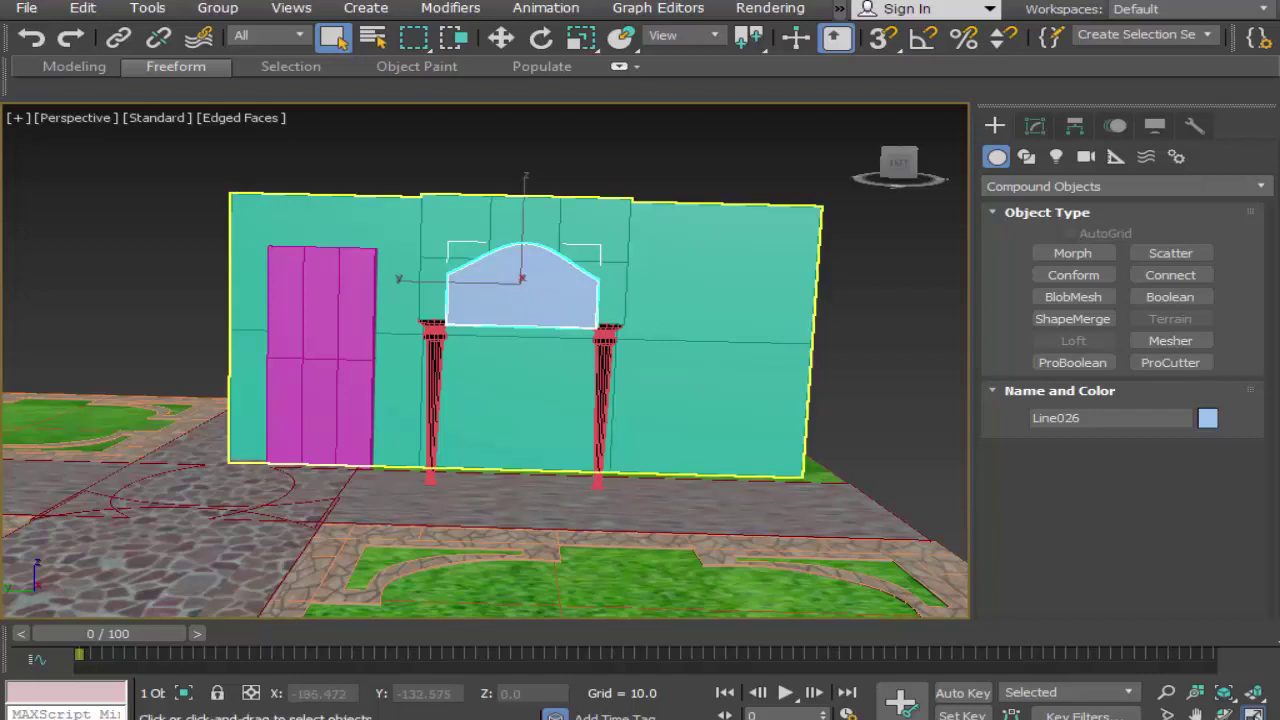
Step: Maximize the side view and select the copied outline Line027 in Vertex mode
key("alt+w")
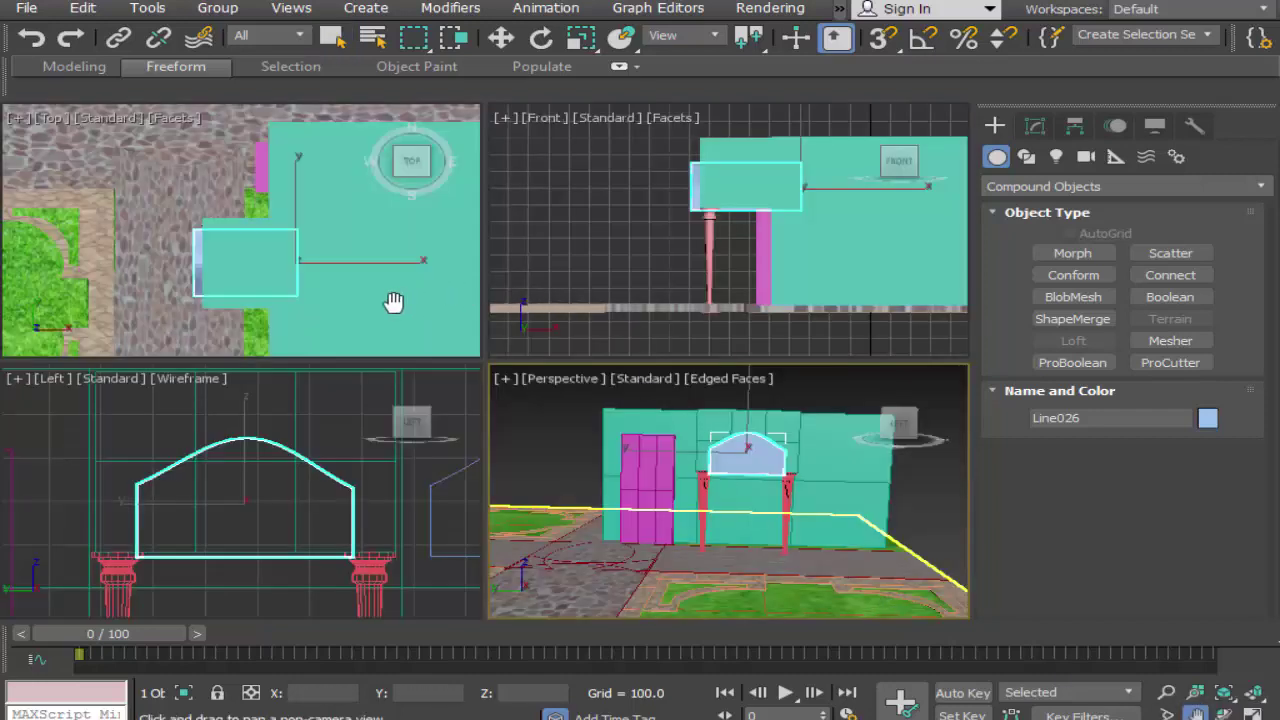
left_click(380, 514)
key("alt+w")
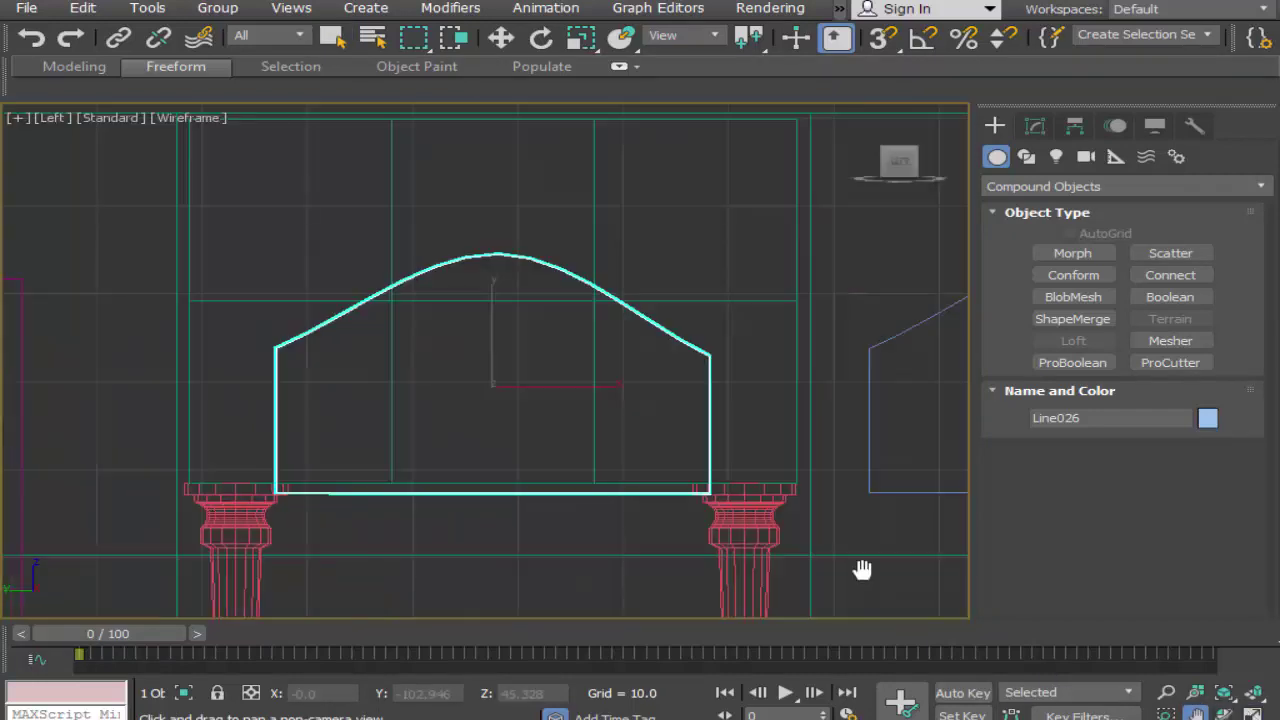
left_click_drag(857, 563, 323, 460)
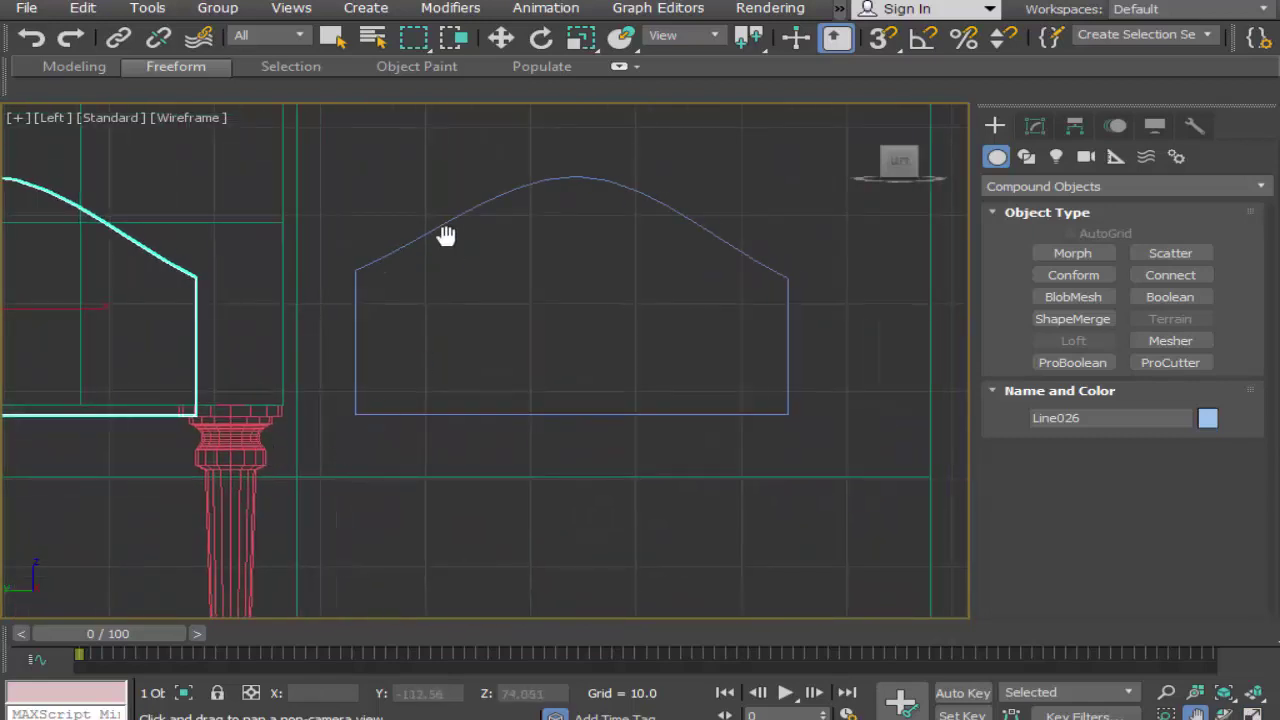
left_click(335, 38)
left_click(680, 413)
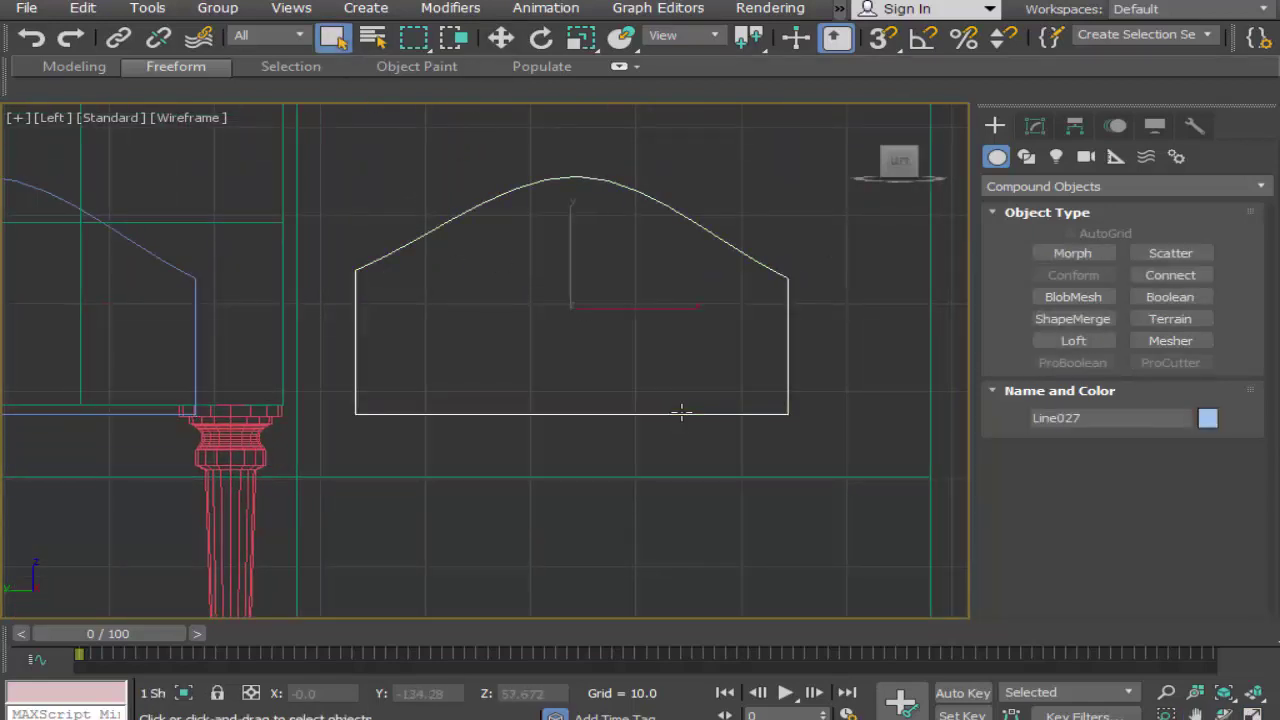
left_click(1035, 125)
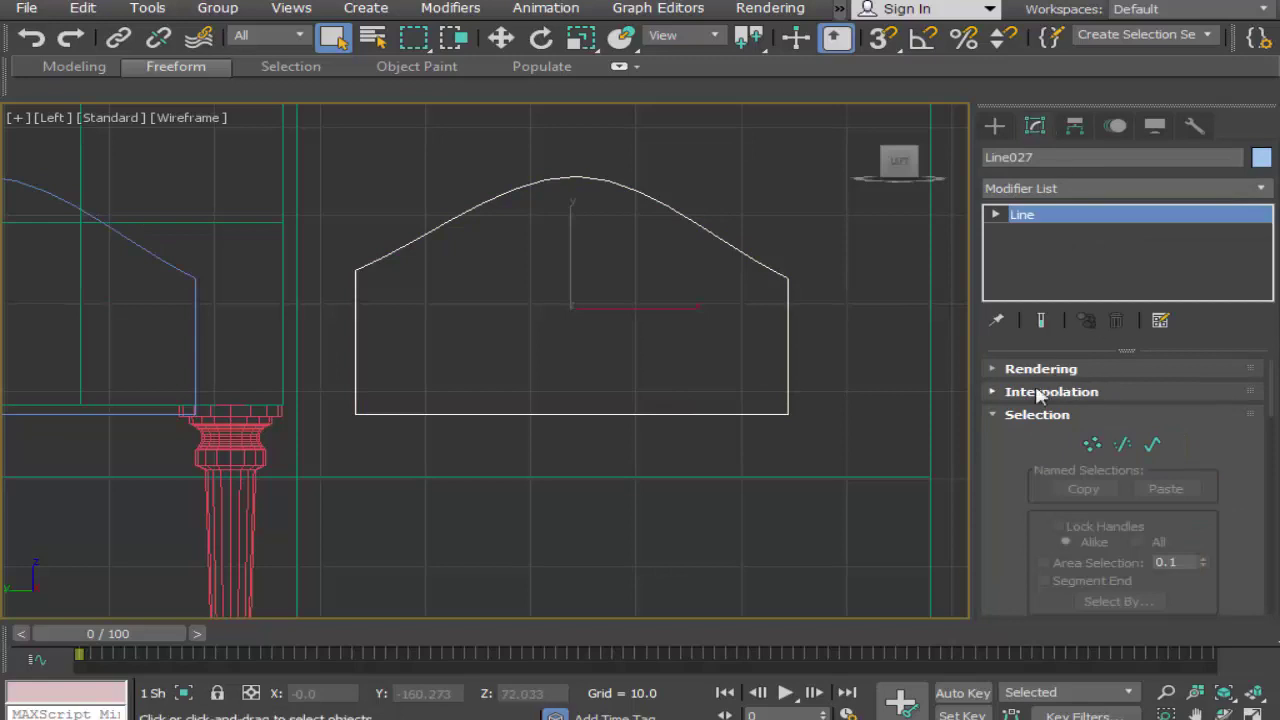
left_click(1093, 445)
Step: Try deleting the bottom corner vertices, undoing each deletion
left_click(708, 405)
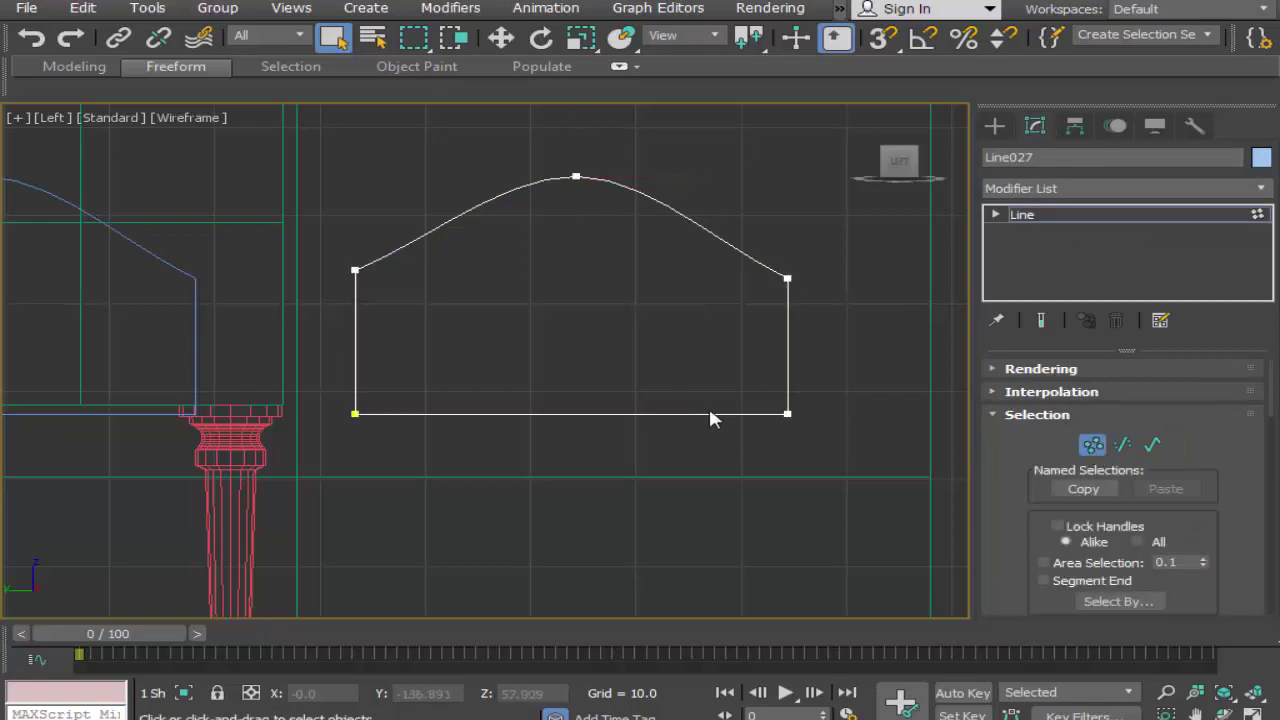
left_click(788, 413)
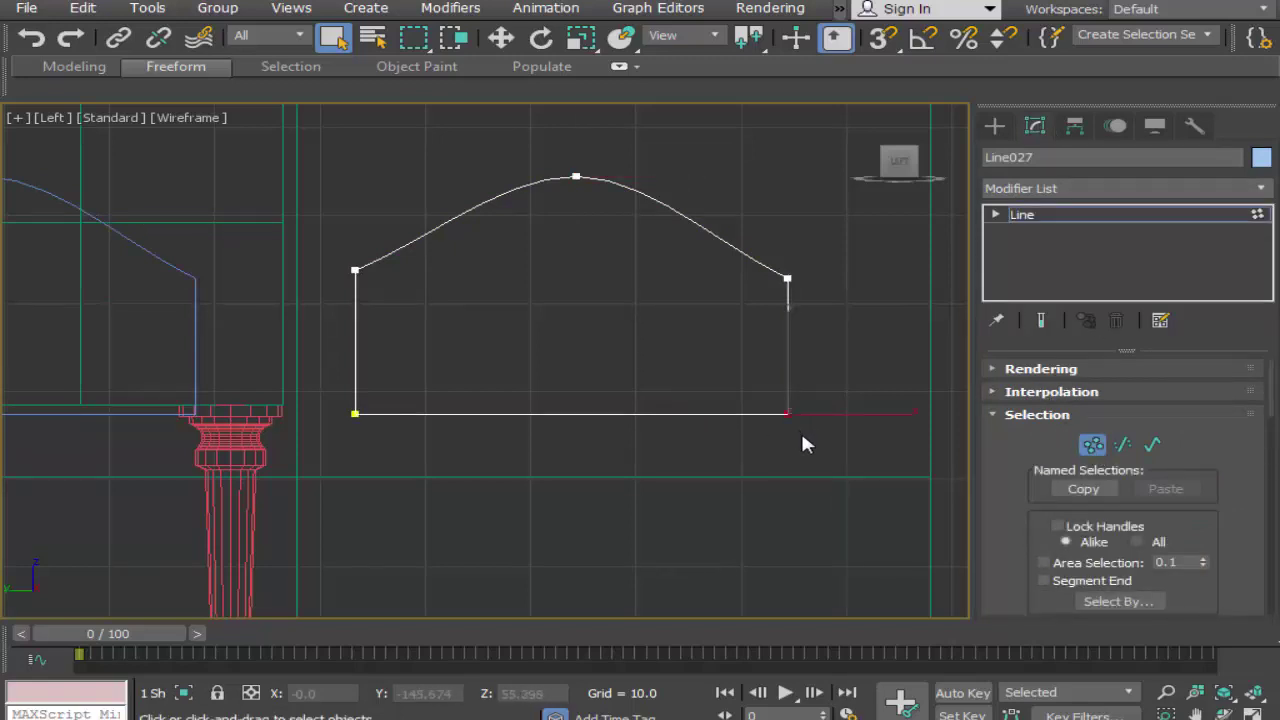
left_click(355, 414)
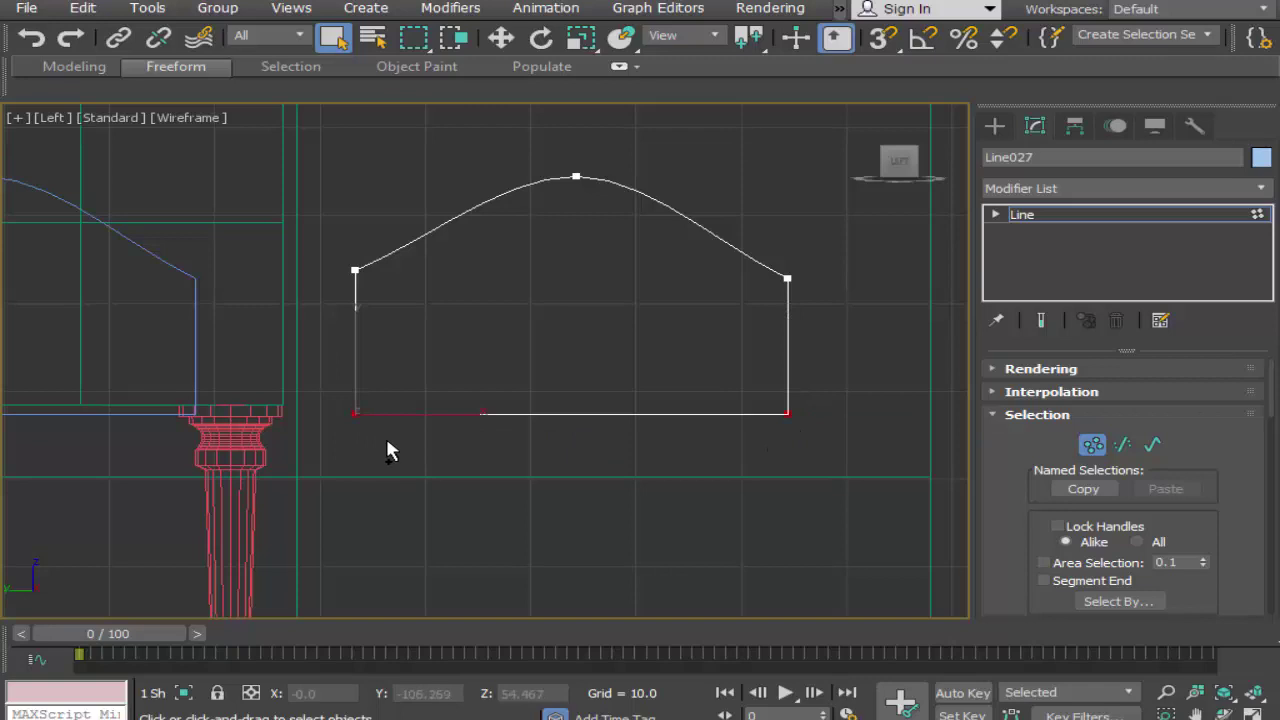
key("Delete")
key("ctrl+z")
left_click(780, 457)
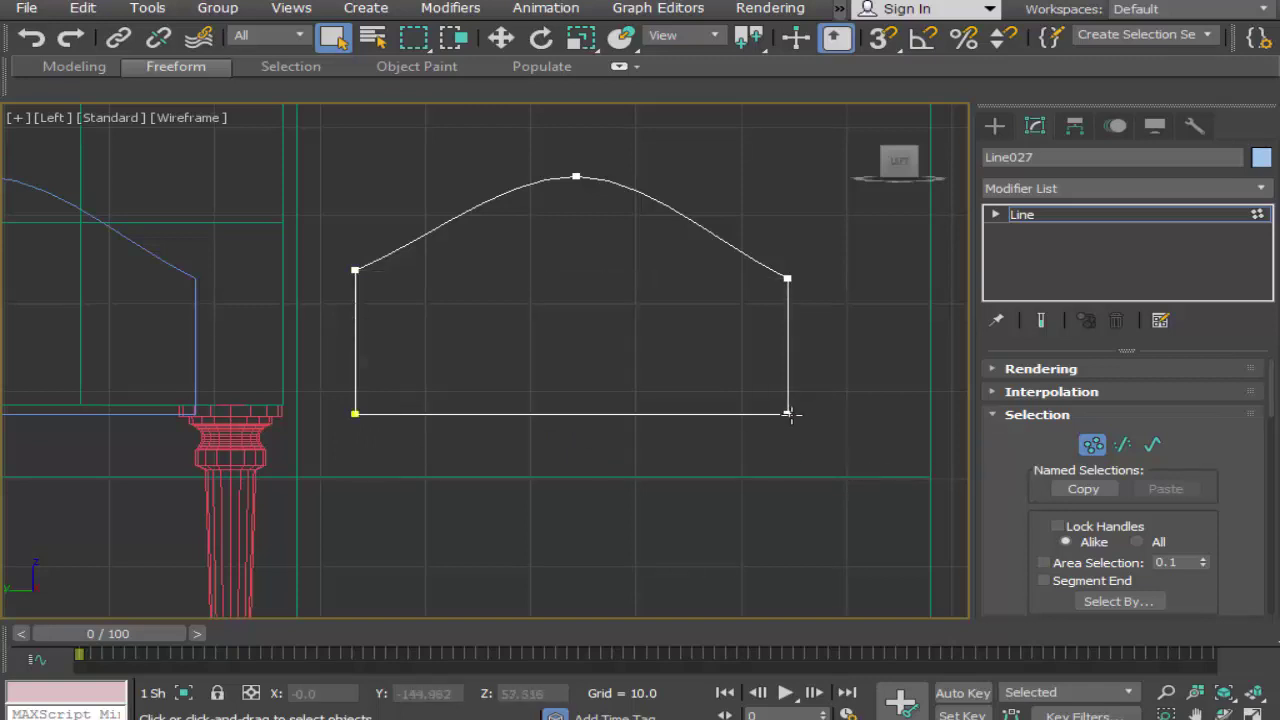
left_click(789, 413)
key("Delete")
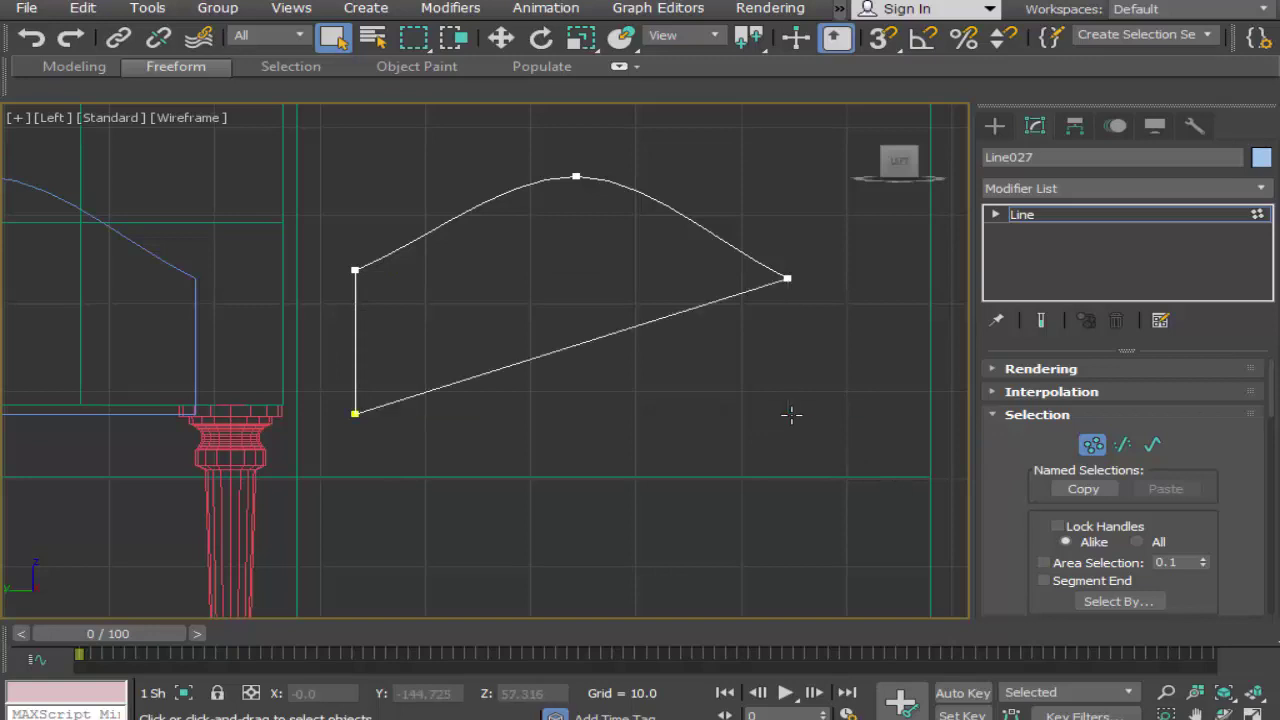
key("ctrl+z")
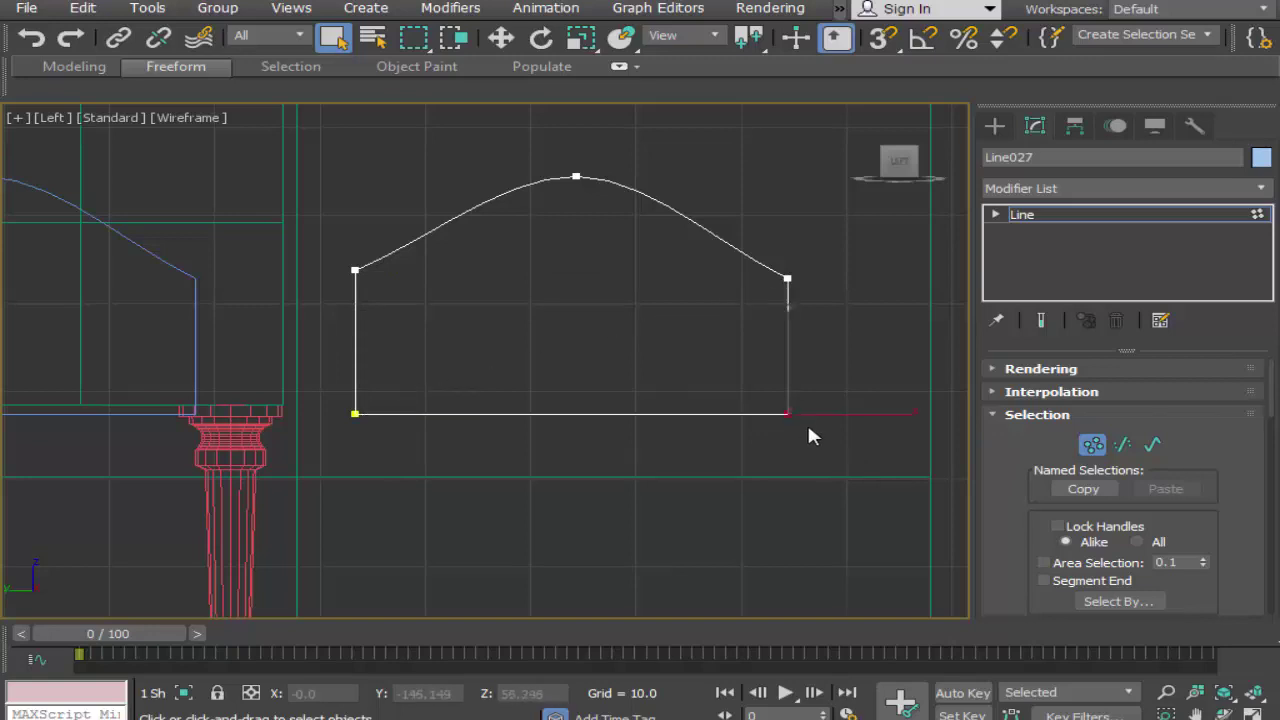
left_click(629, 413)
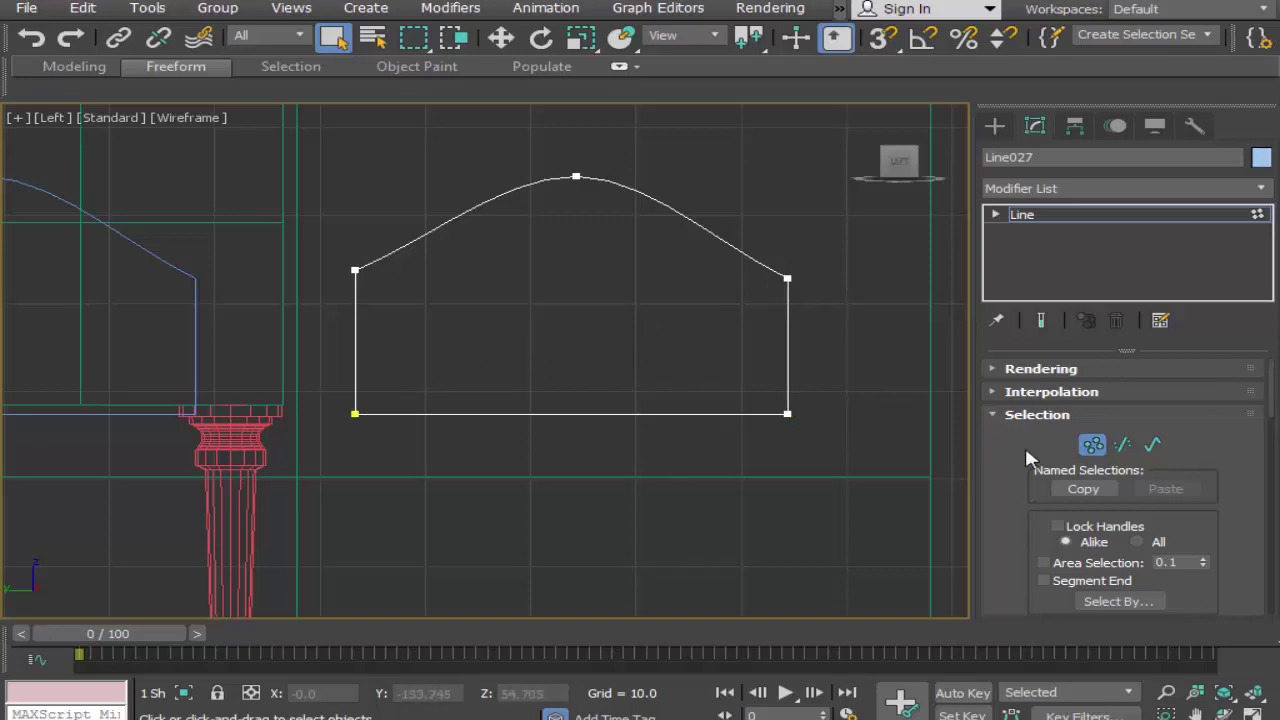
Step: Delete Line027's bottom segment in Segment mode
left_click(1122, 444)
left_click(666, 413)
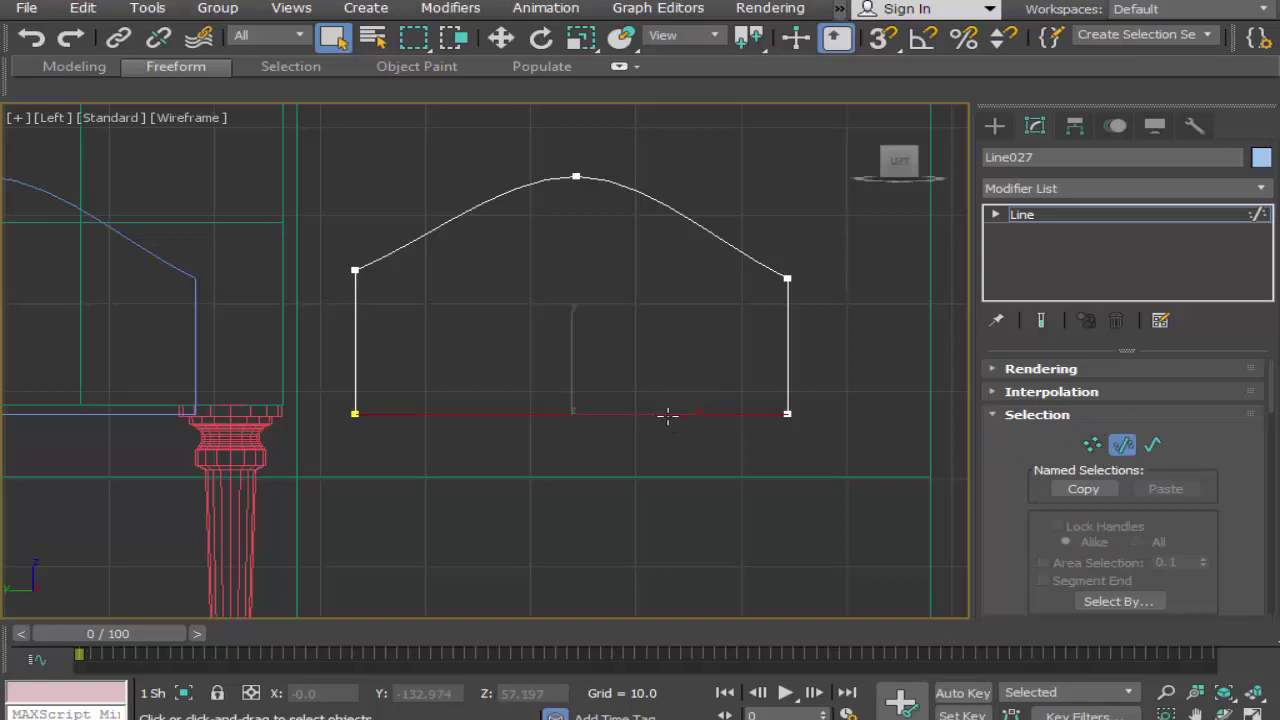
key("Delete")
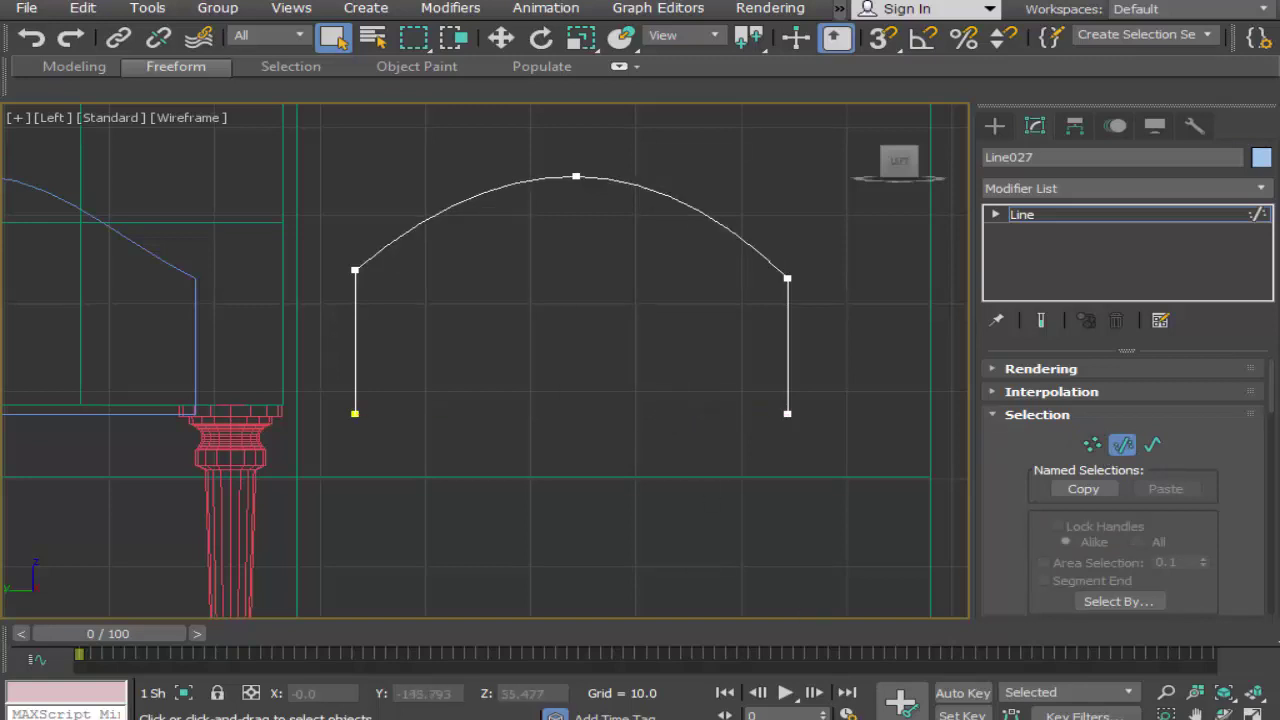
Step: Activate Splines > Line, zoom in on the arch curve, and restore the four-viewport layout
left_click(996, 125)
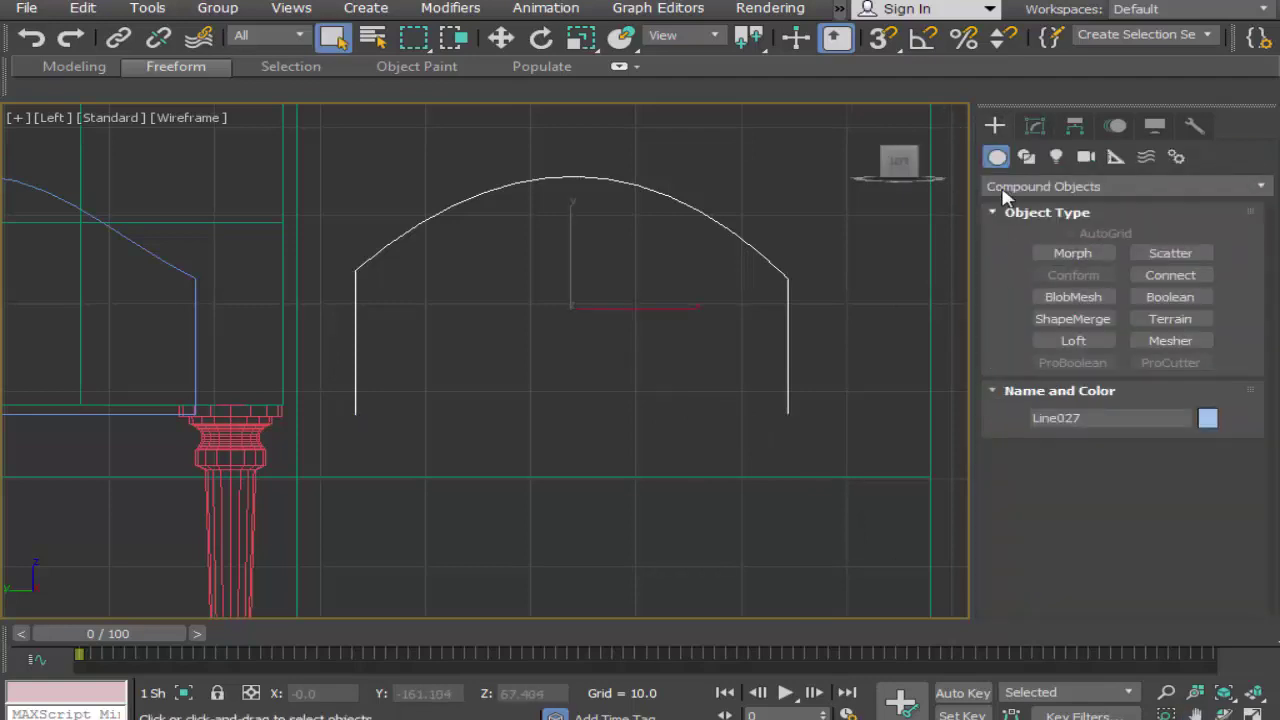
left_click(1026, 157)
left_click(1072, 271)
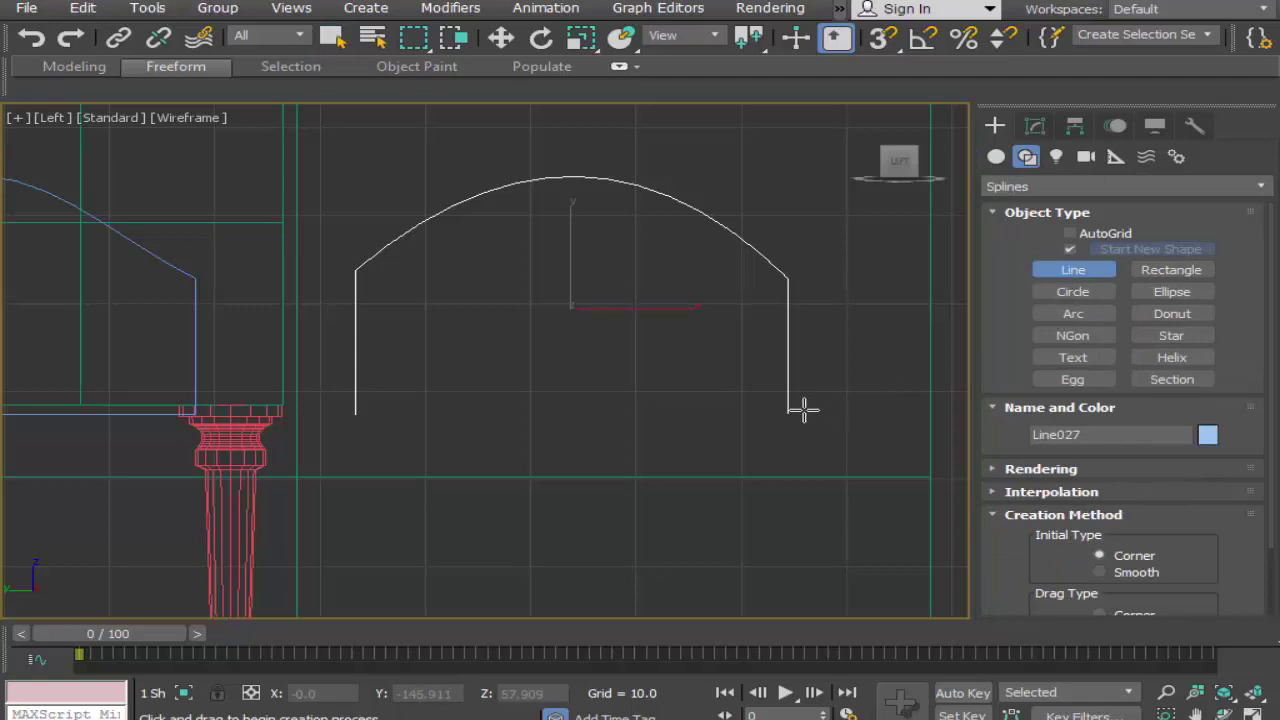
key("ctrl+w")
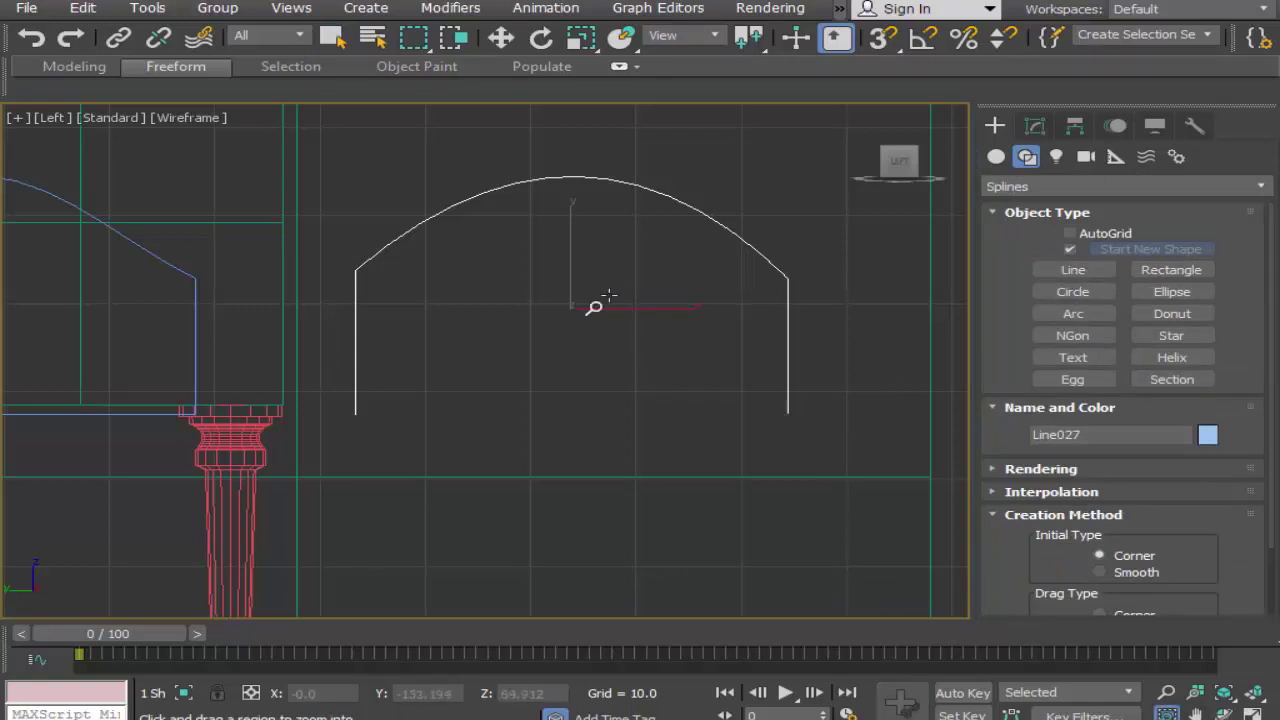
left_click_drag(300, 126, 835, 441)
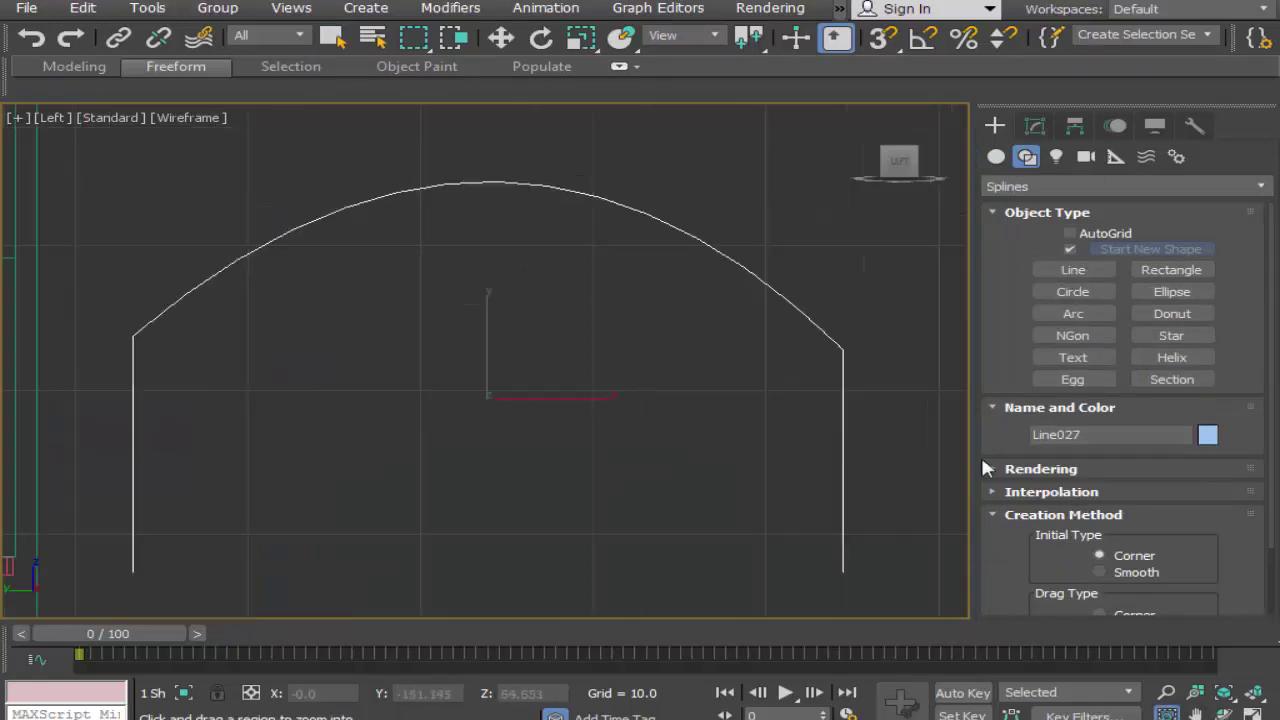
left_click(1073, 270)
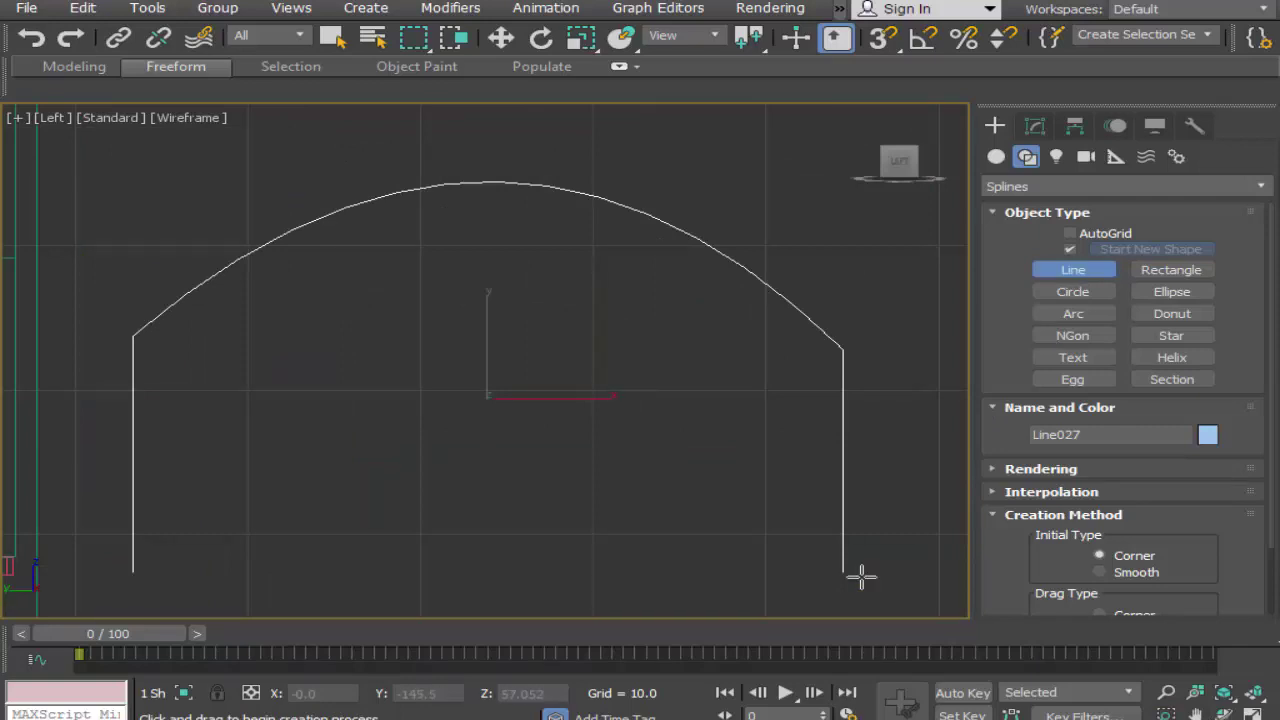
left_click(1250, 713)
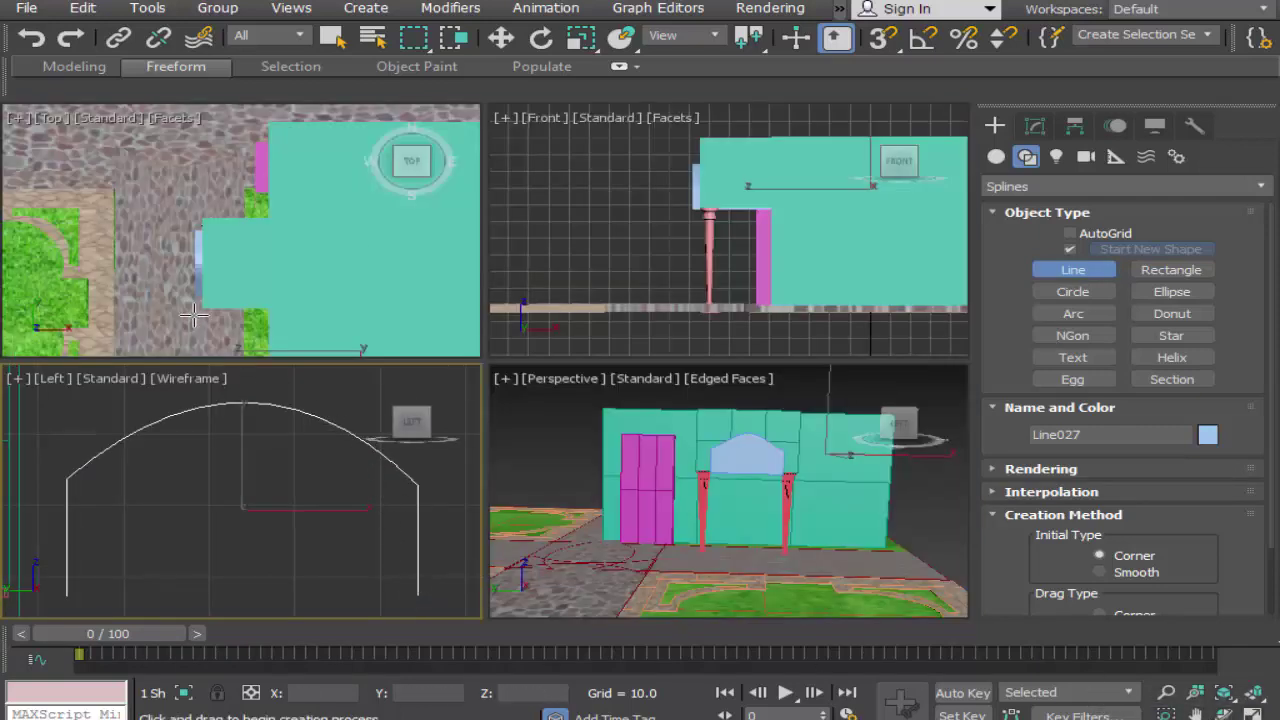
Step: Maximize the top view and pan it to show the whole site
right_click(196, 316)
left_click(1250, 713)
left_click(1250, 713)
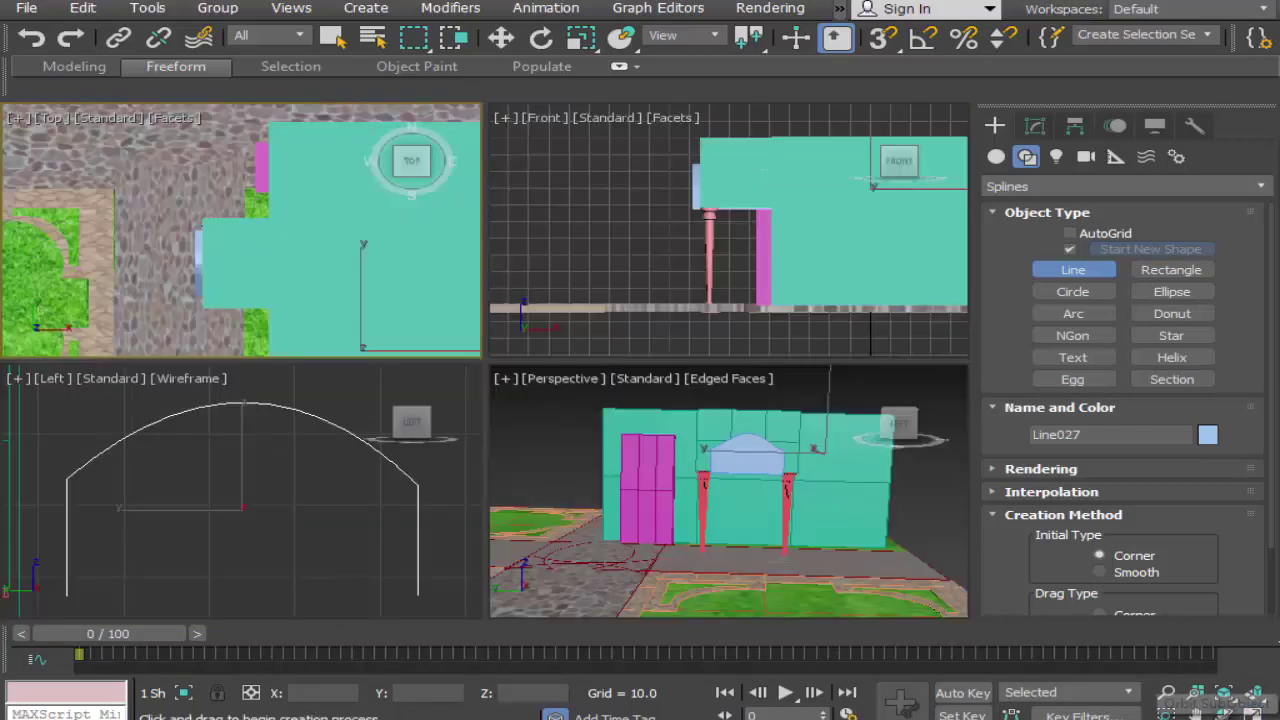
left_click(1250, 713)
left_click(1196, 713)
scroll(660, 306, "down", 5)
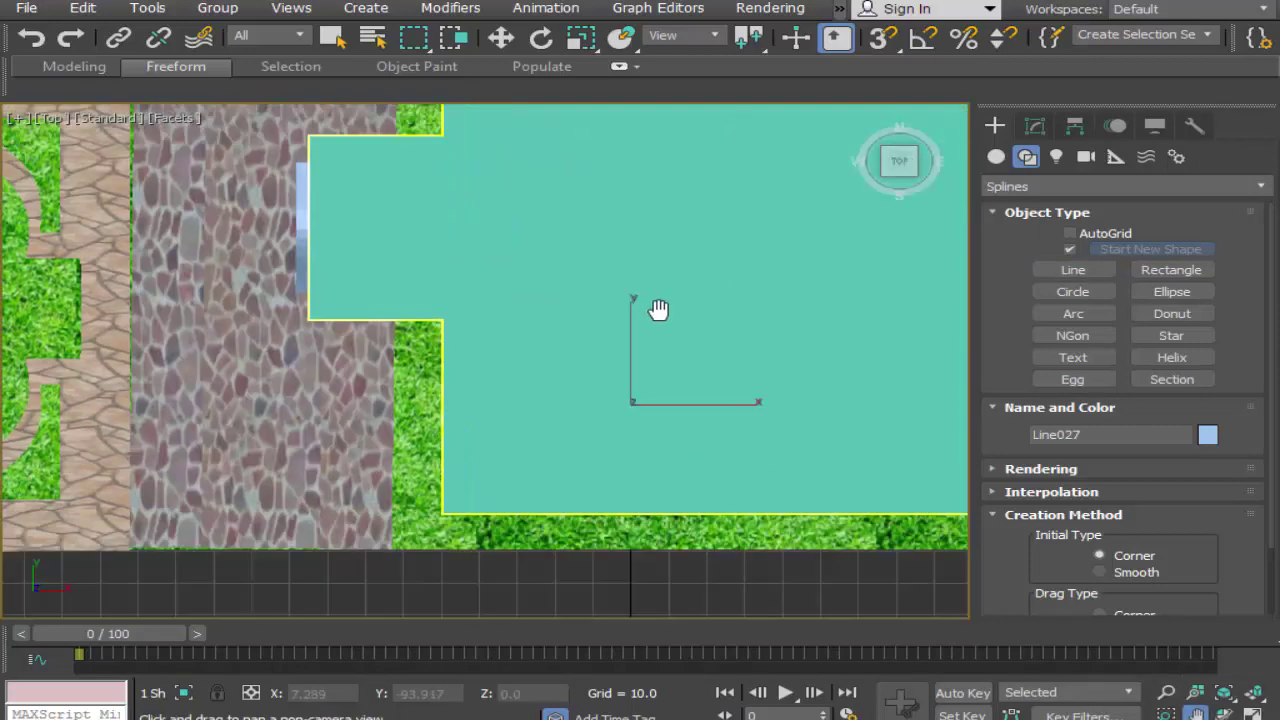
left_click_drag(666, 374, 670, 417)
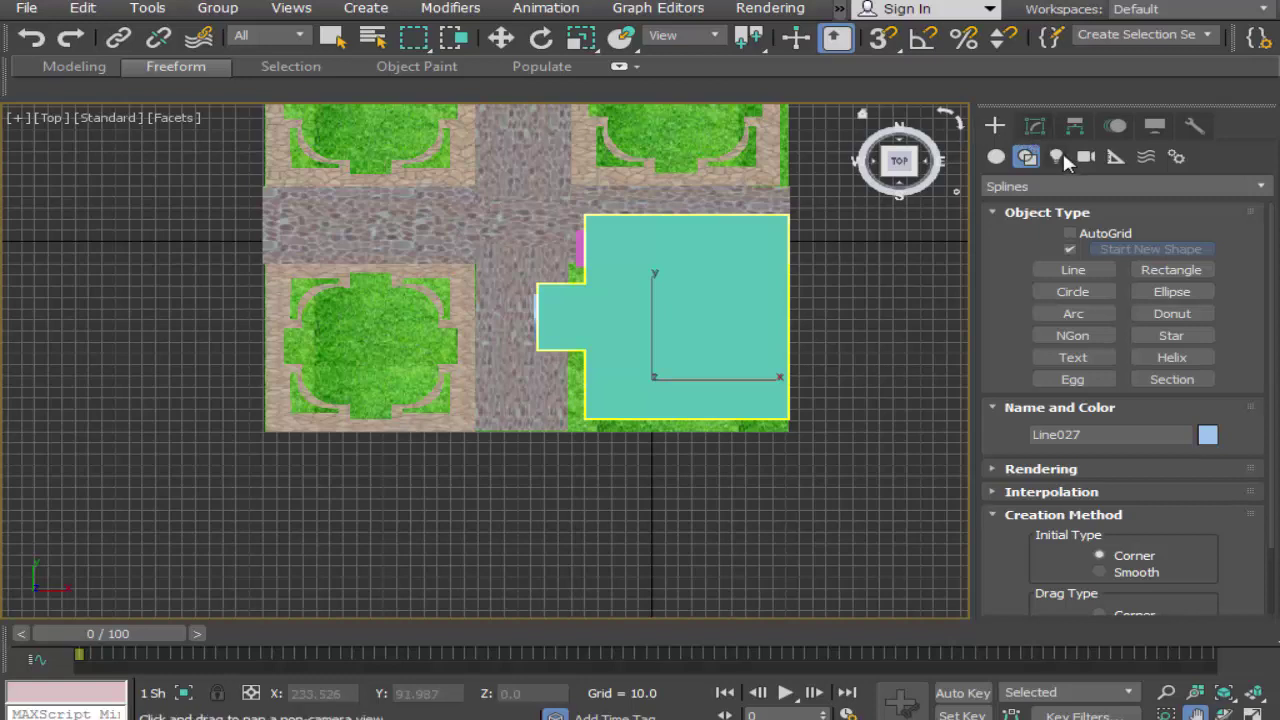
left_click(1032, 124)
left_click(1252, 710)
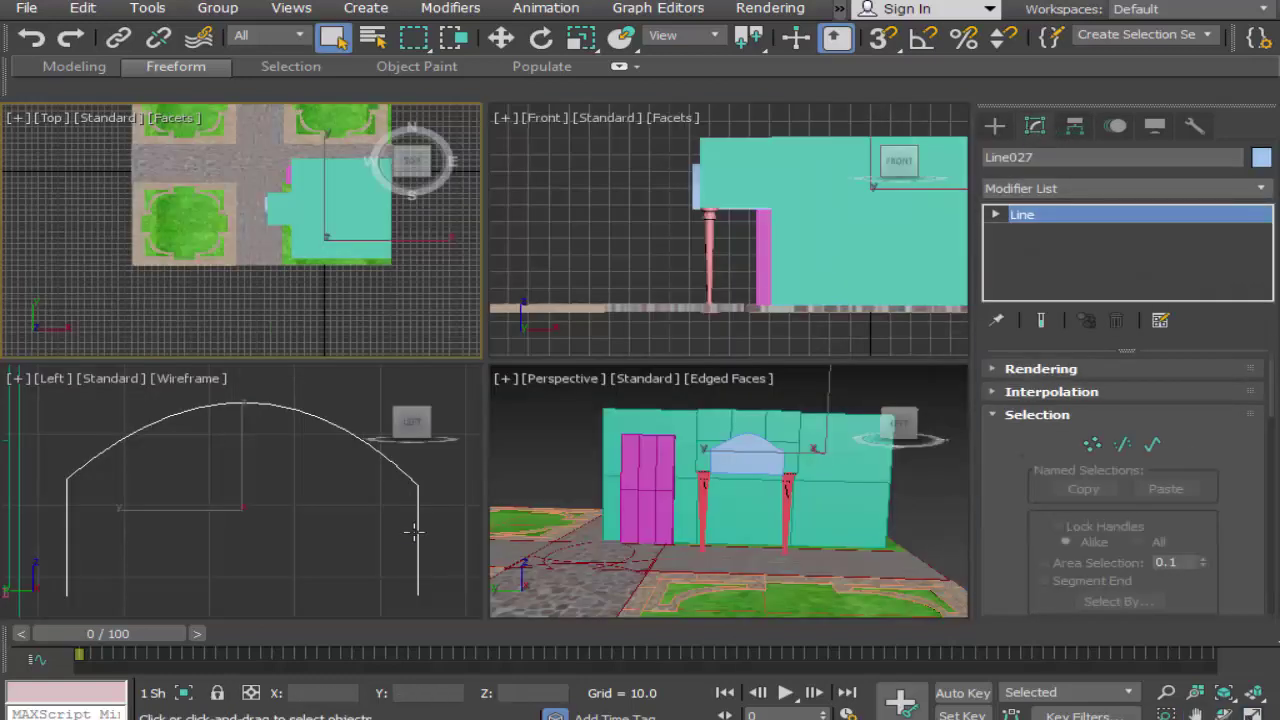
Step: Move Line027 along Y to about -204 in the Left view, away from the building
left_click(501, 37)
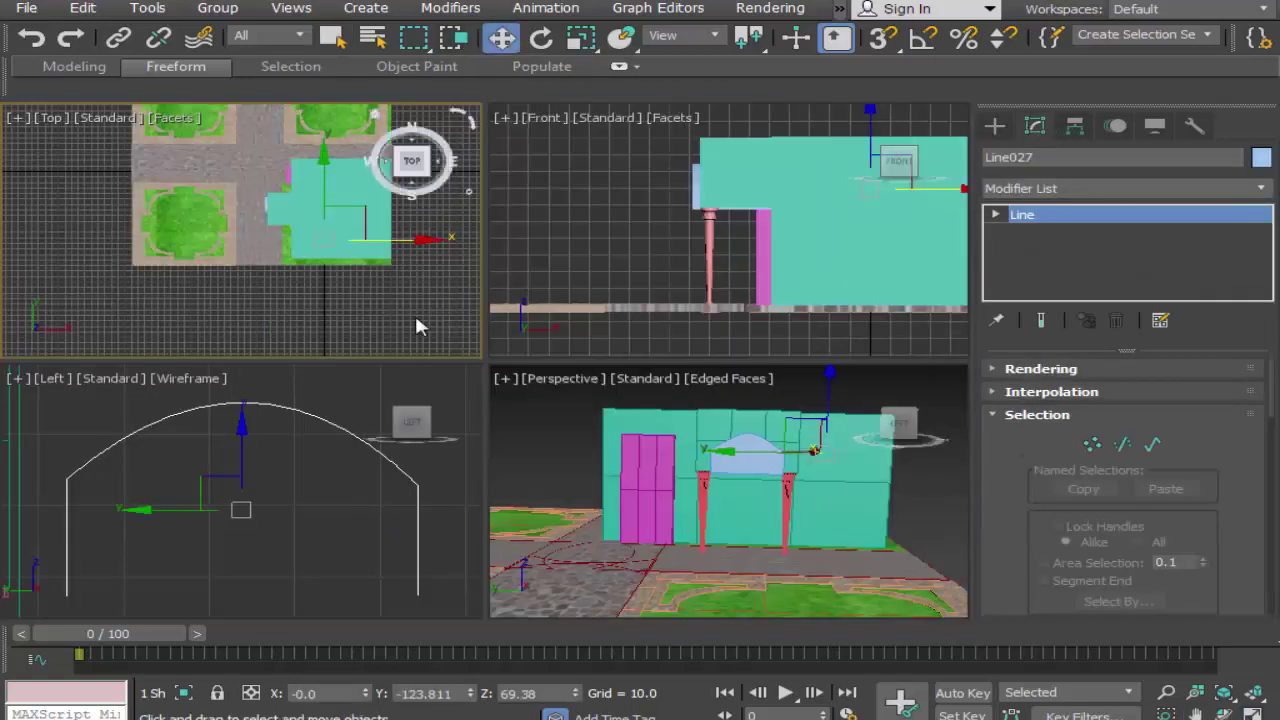
left_click(146, 515)
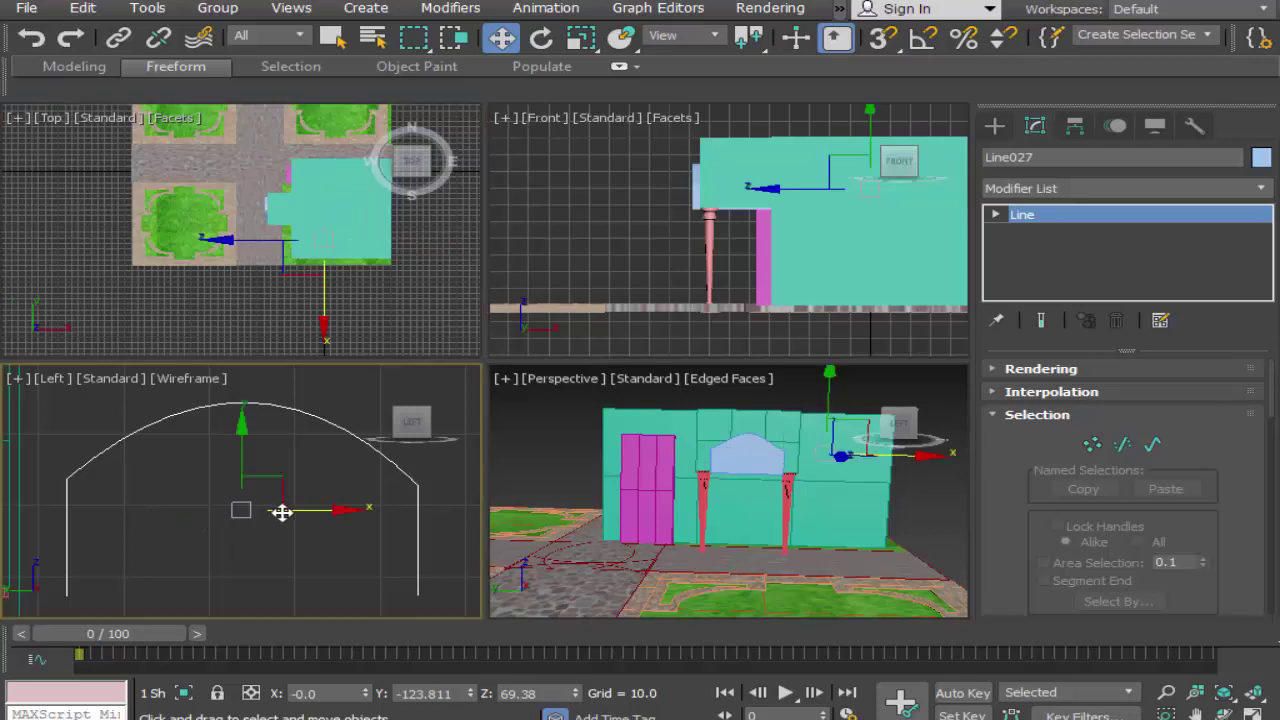
left_click_drag(282, 512, 962, 531)
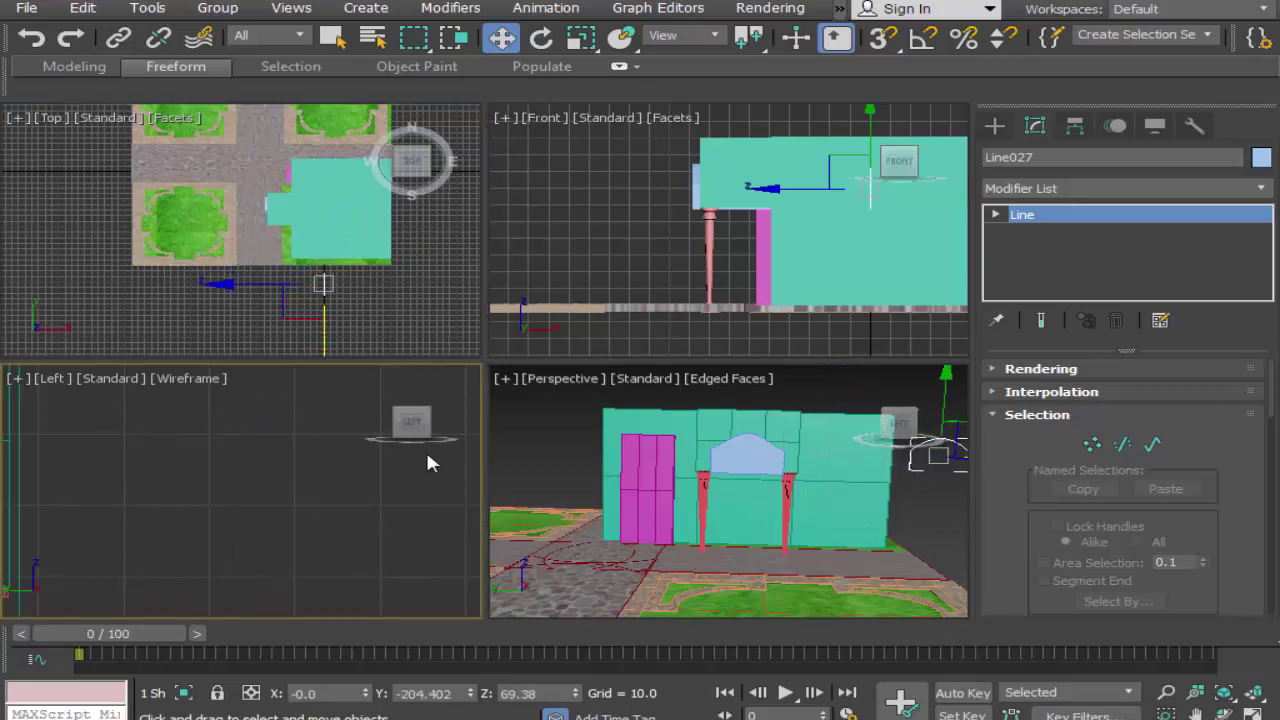
left_click(374, 320)
Step: Zoom the maximized top view into empty space and activate Splines > Line
left_click(1252, 714)
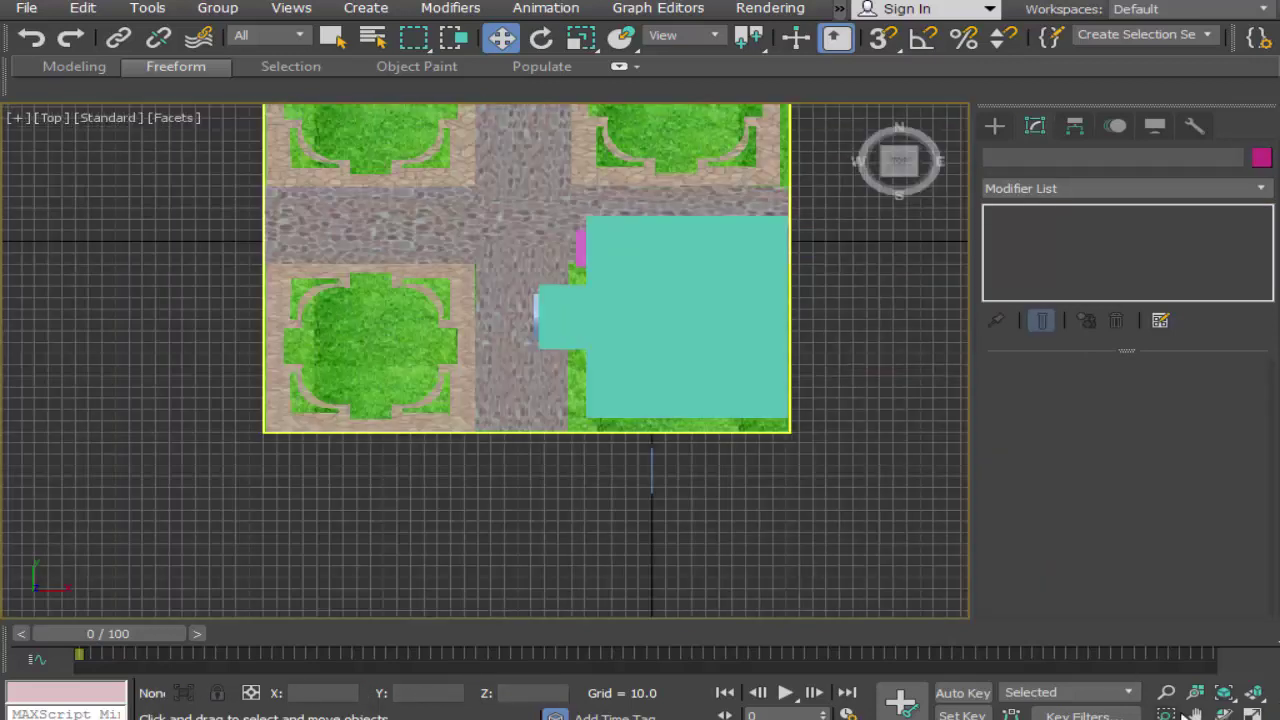
left_click(1166, 714)
left_click_drag(645, 443, 695, 520)
left_click_drag(293, 123, 476, 472)
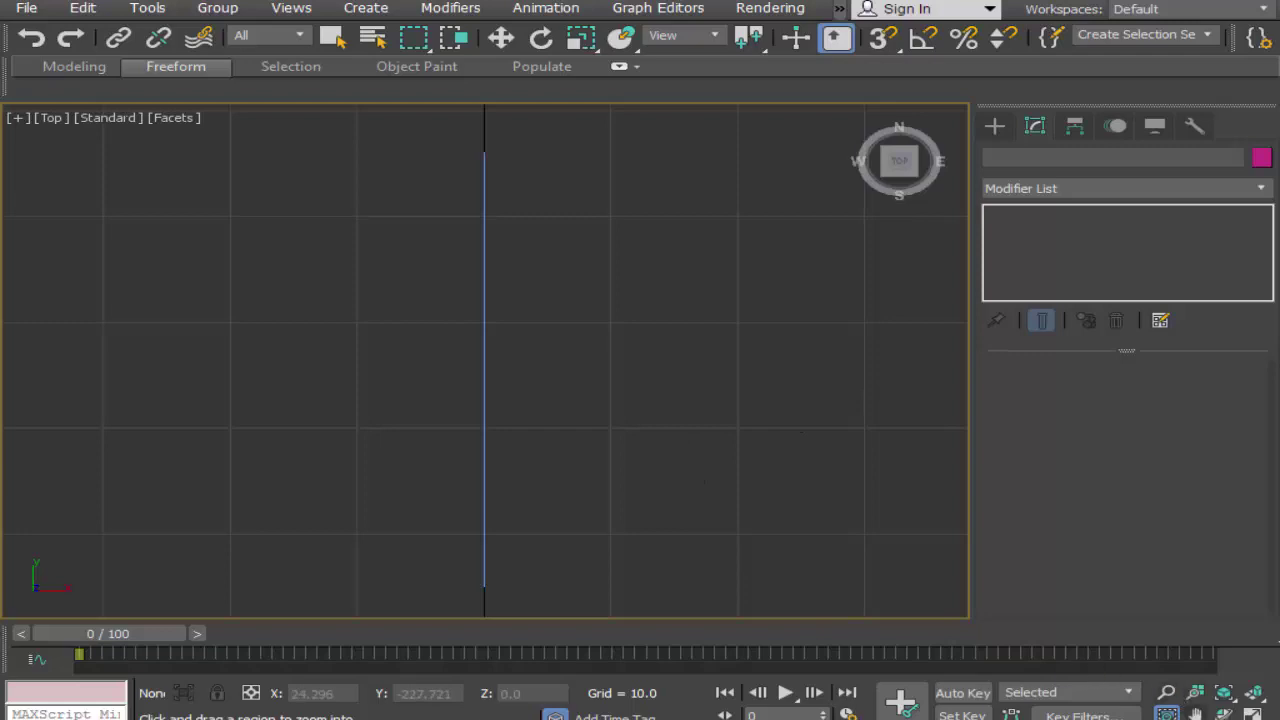
left_click(1196, 714)
left_click_drag(662, 483, 682, 402)
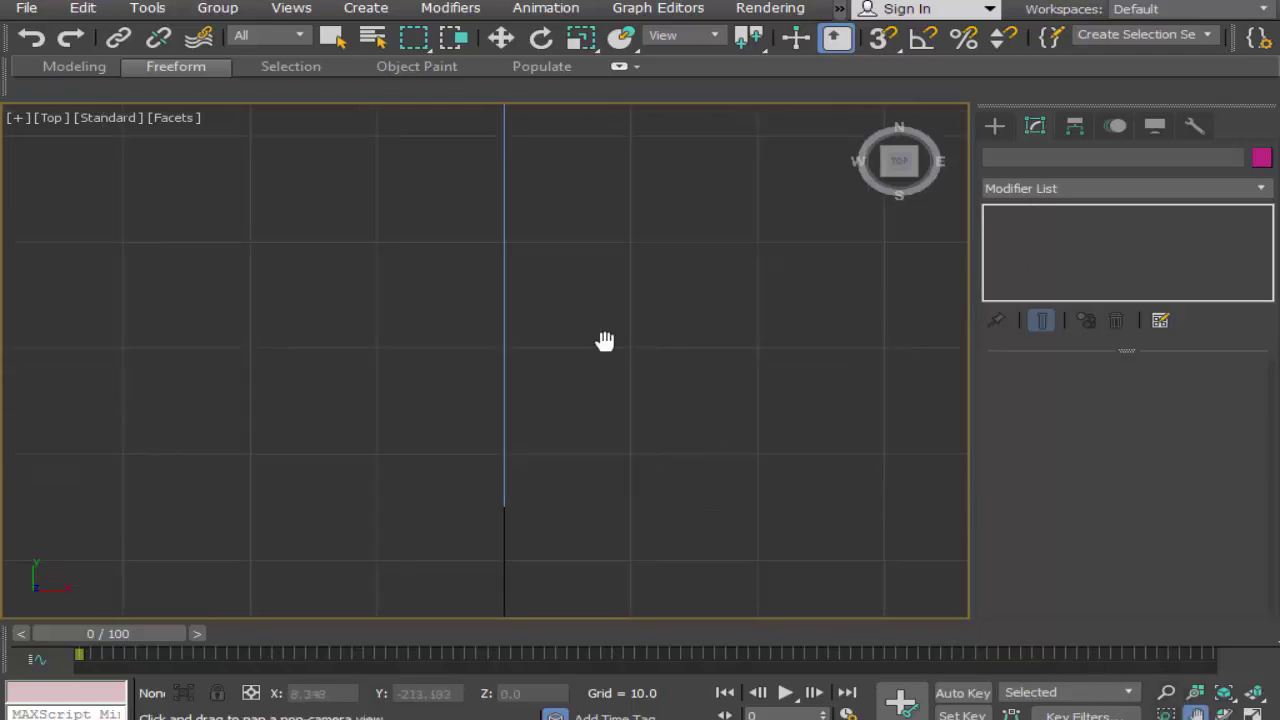
left_click(339, 44)
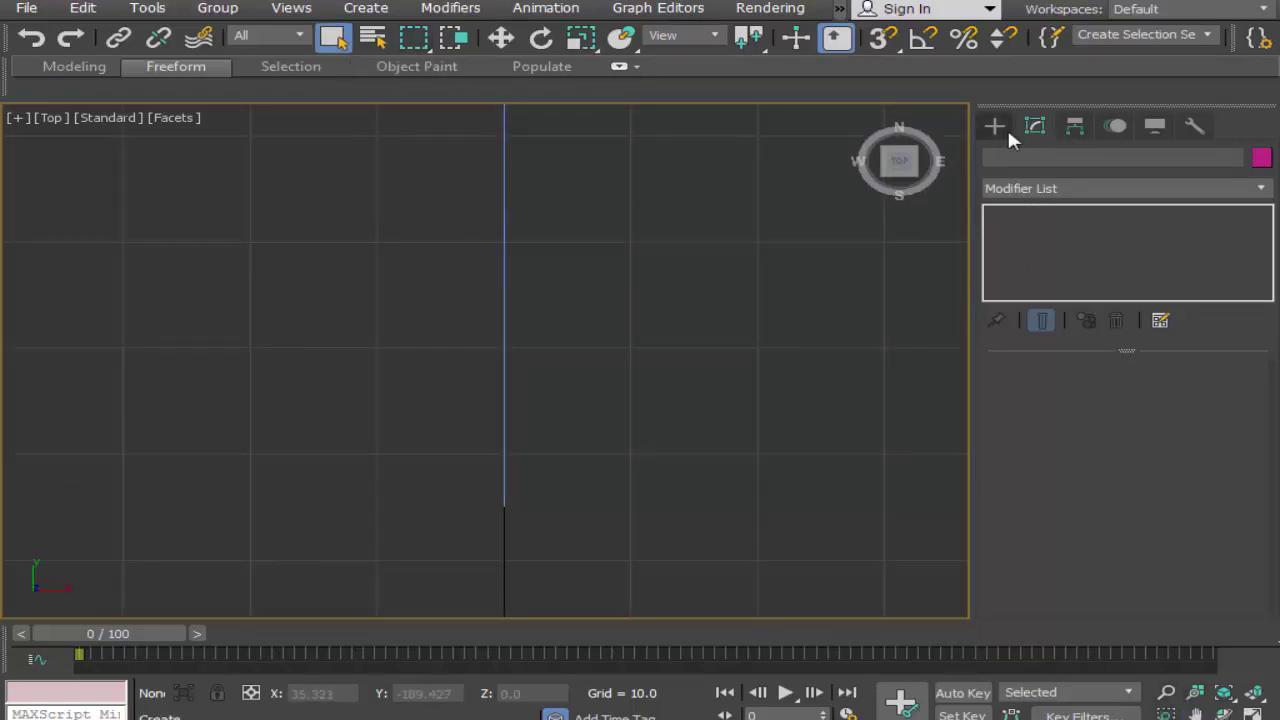
left_click(996, 126)
left_click(1026, 157)
left_click(1072, 272)
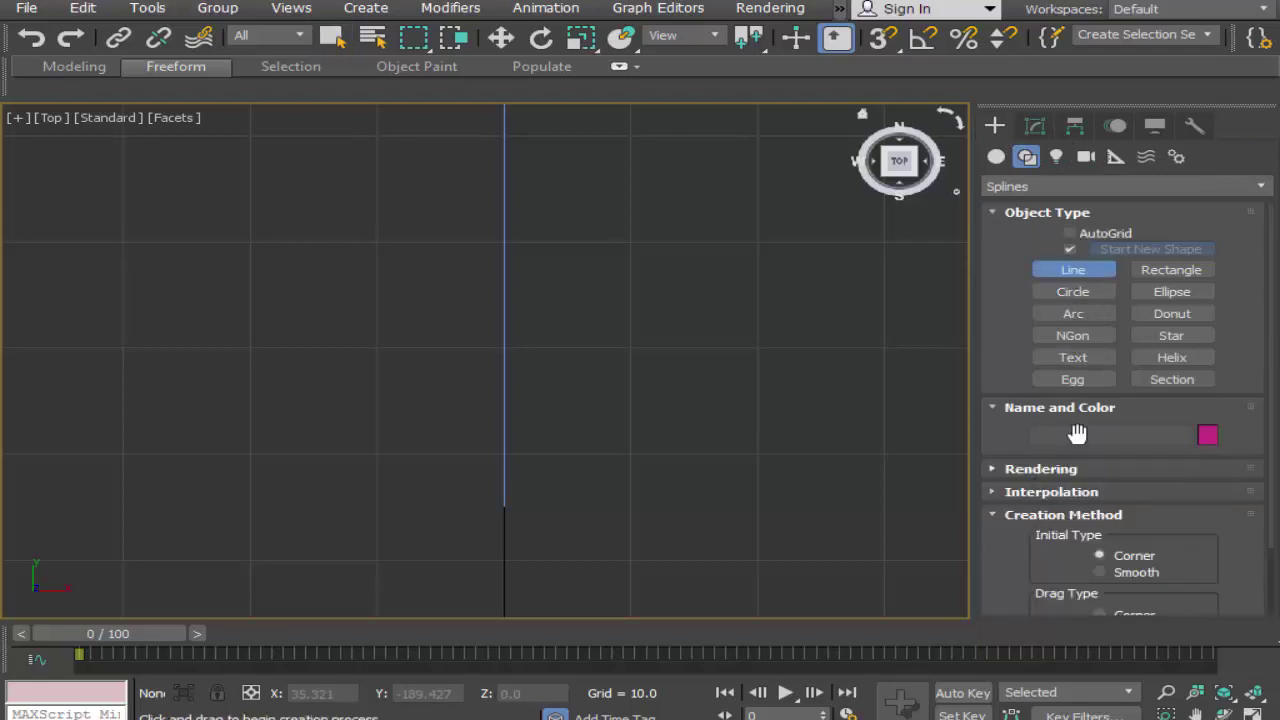
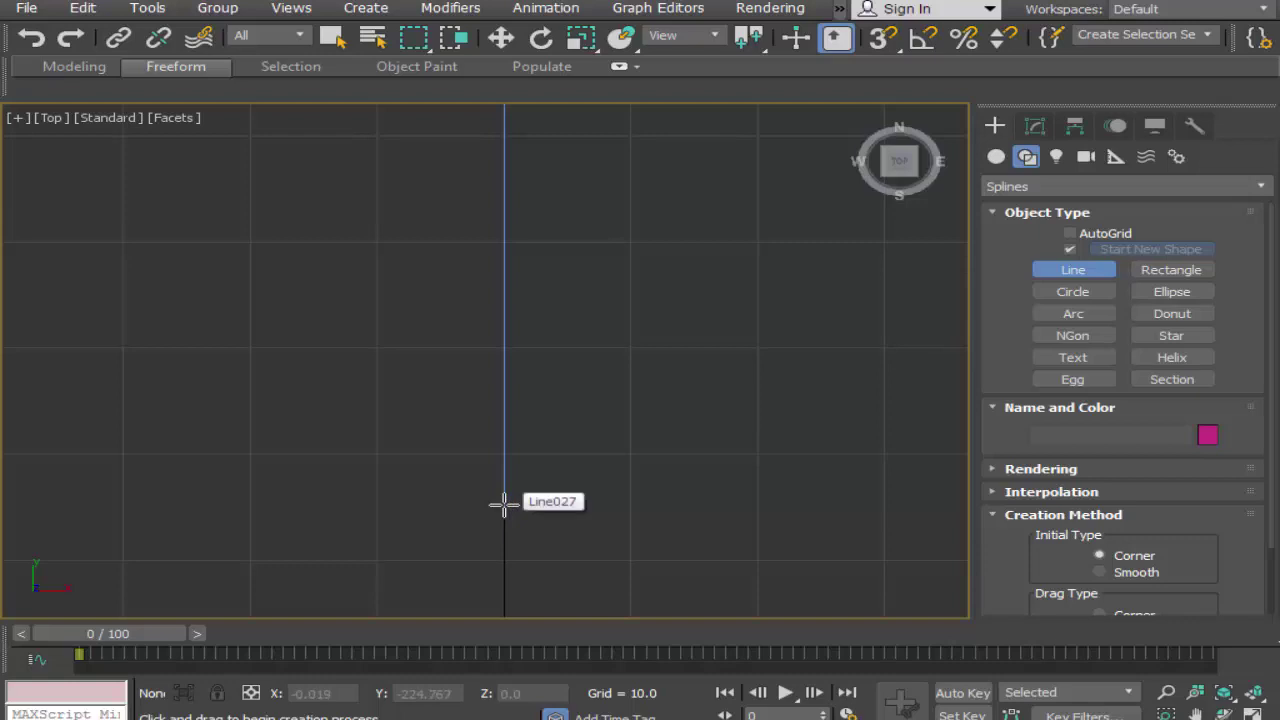
Step: Draw Line028 as a closed five-point profile in the Top view, curved along its left side
left_click(504, 505)
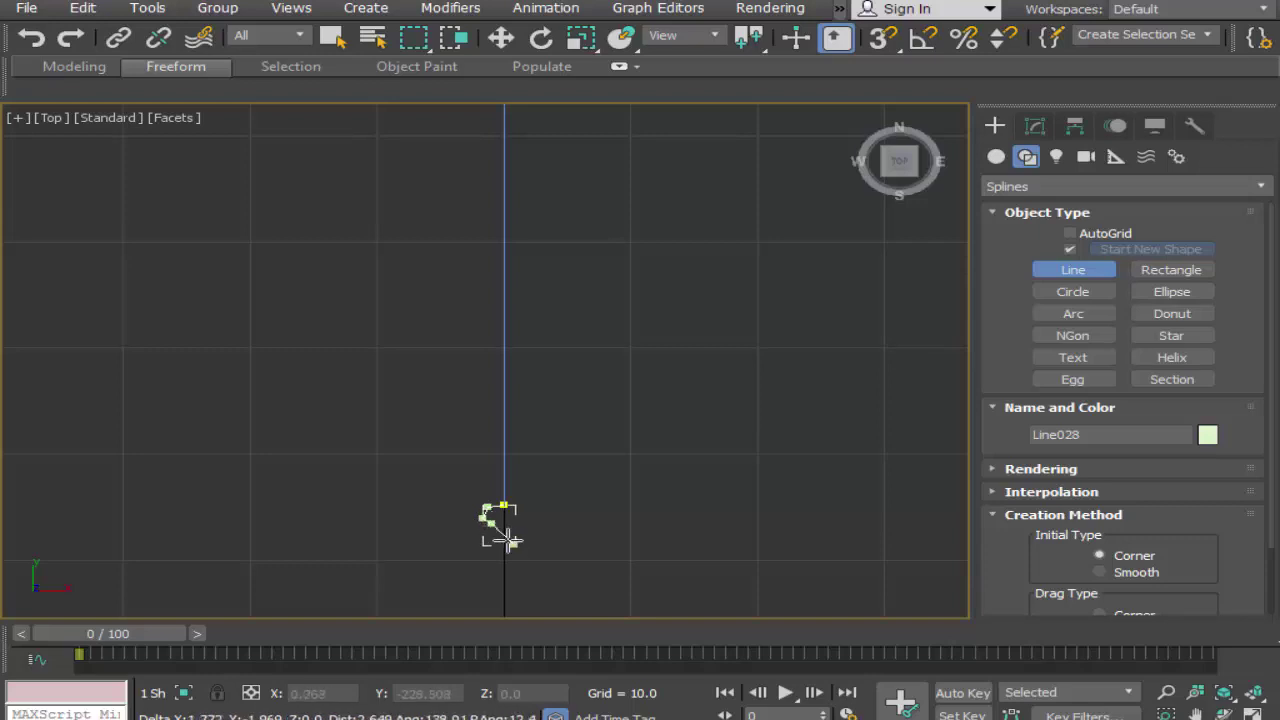
left_click(508, 540)
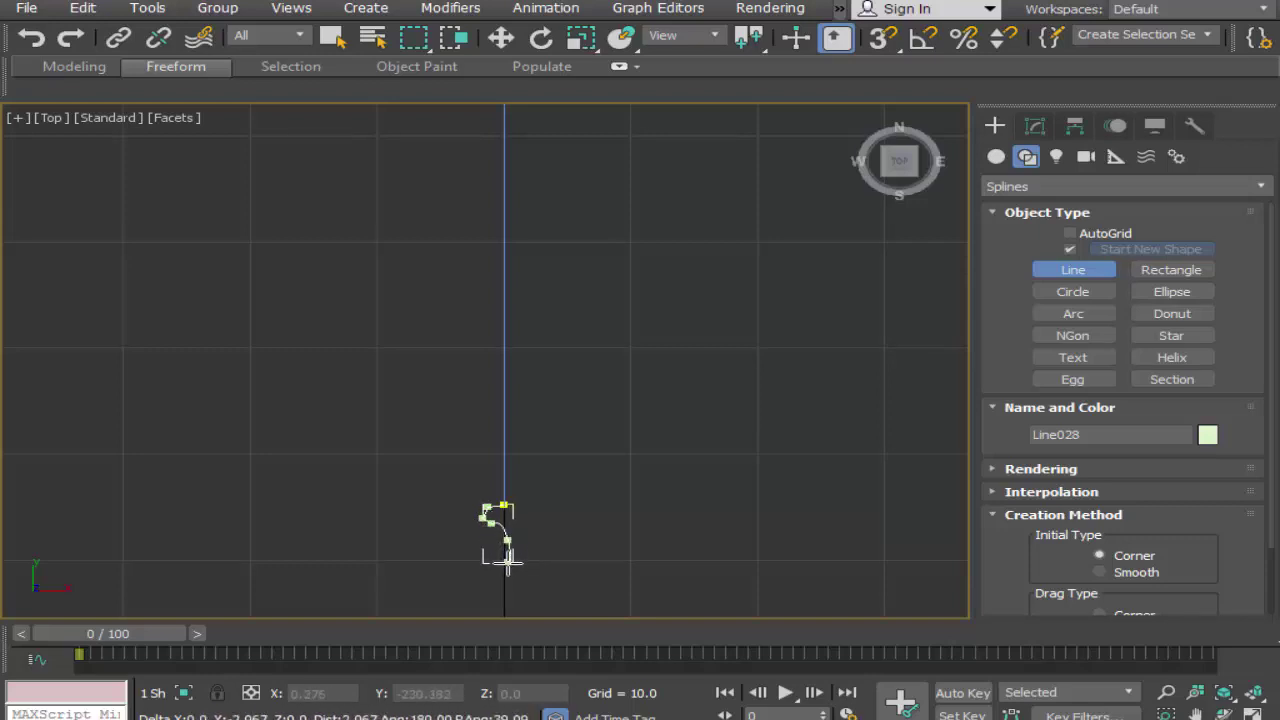
left_click(507, 561)
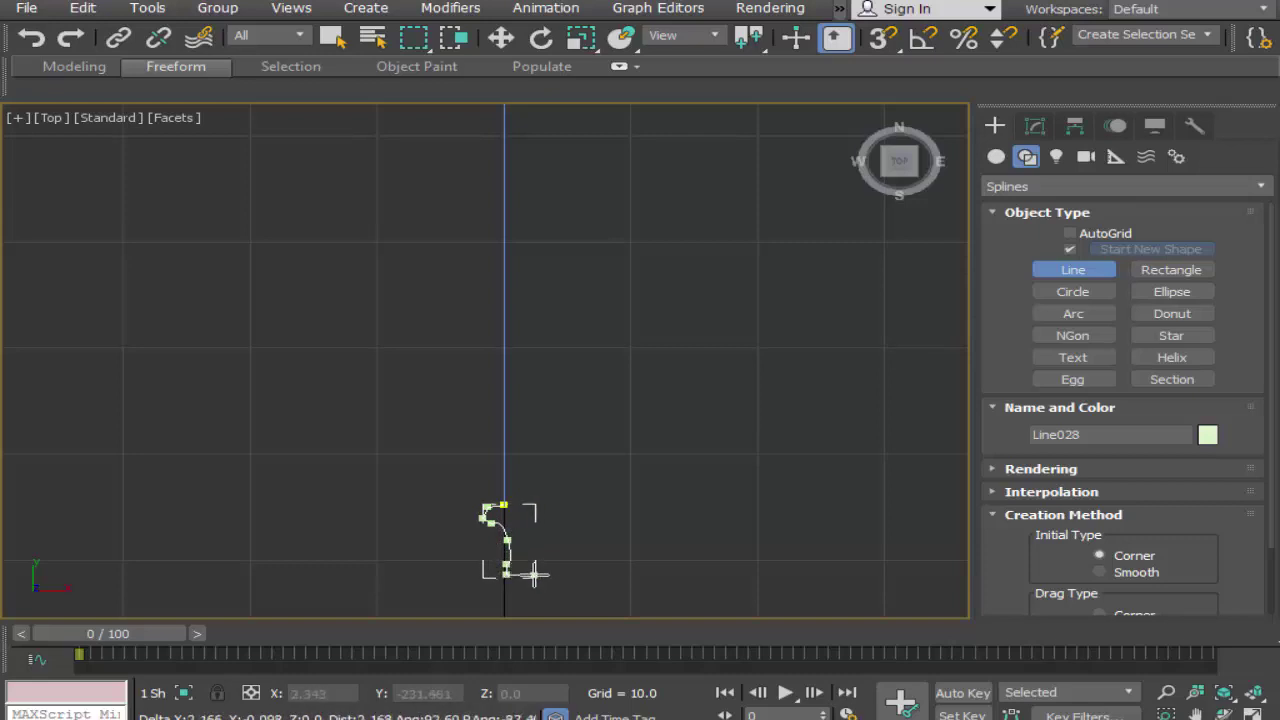
left_click(533, 571)
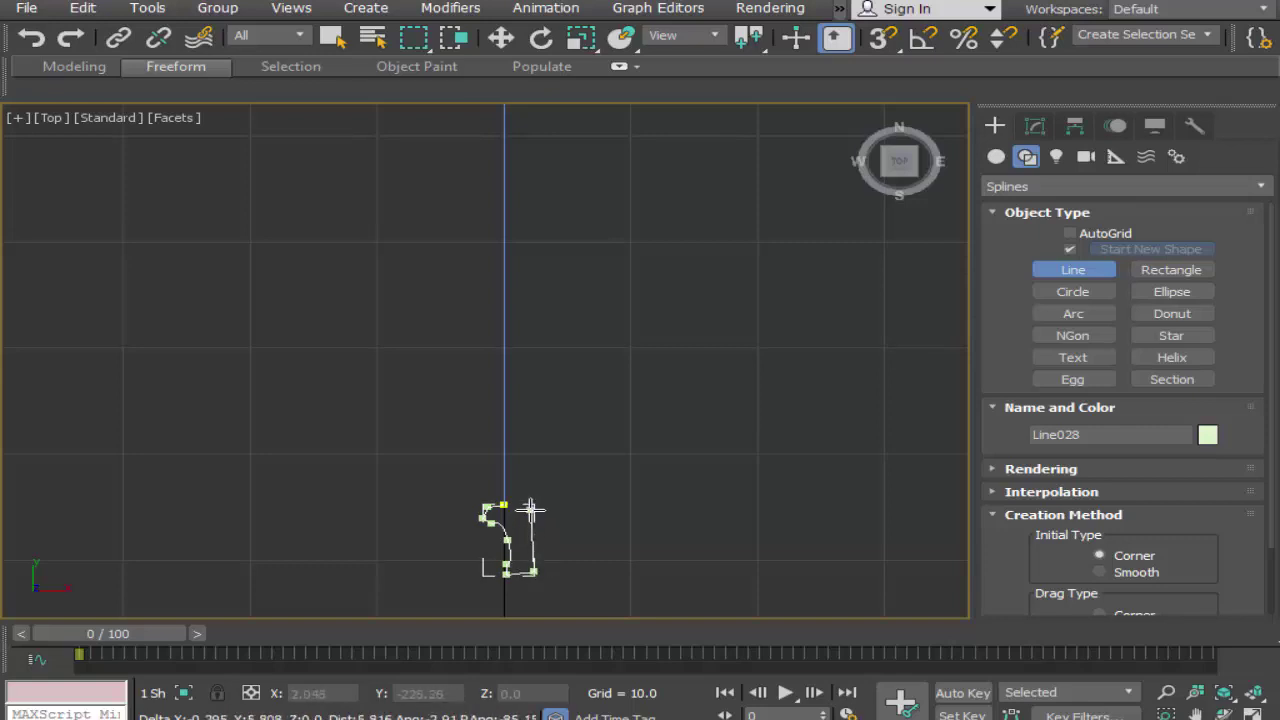
left_click(531, 510)
left_click(503, 505)
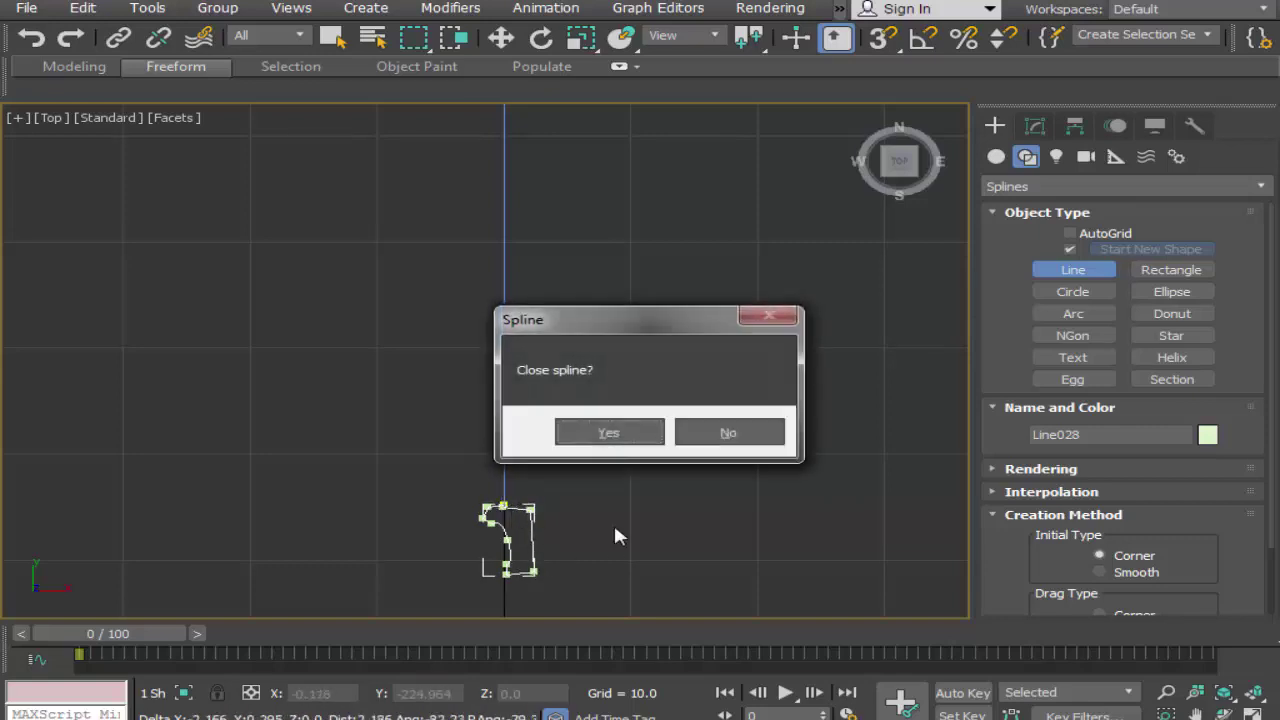
left_click(620, 433)
Step: Zoom onto Line028 at Vertex level and raise both top vertices to straighten the top edge
left_click(1163, 713)
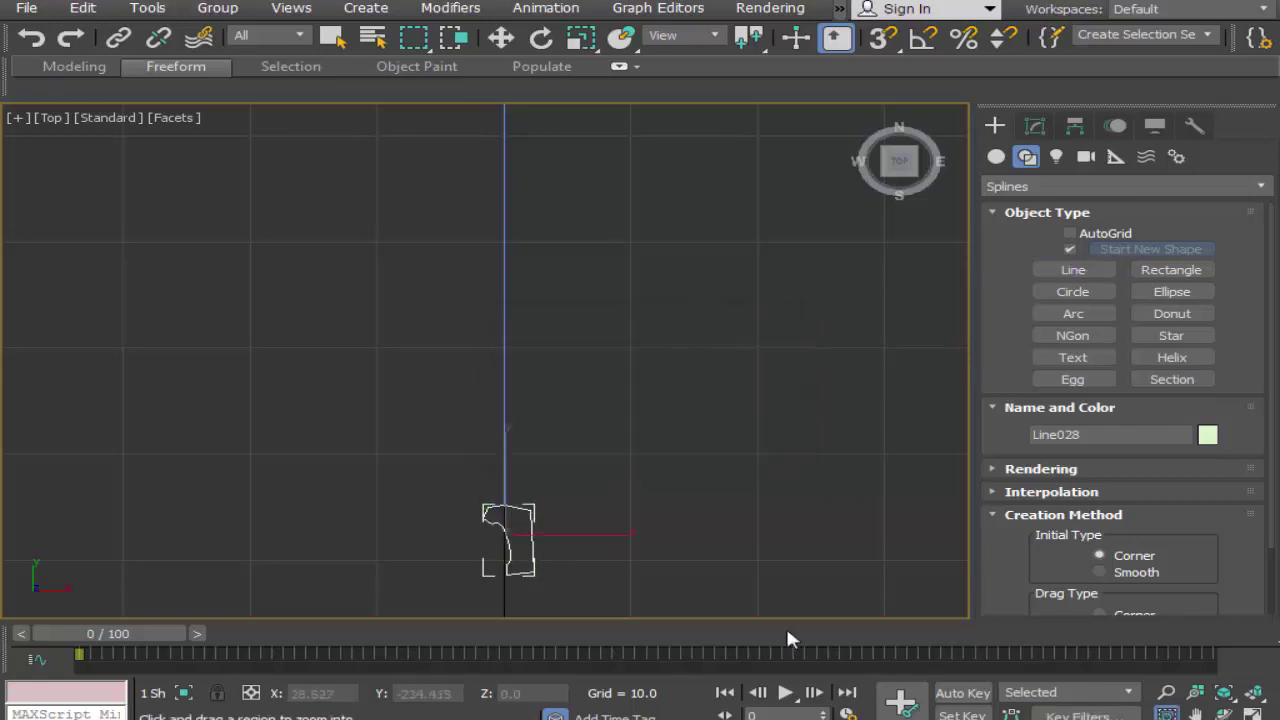
left_click_drag(495, 527, 570, 610)
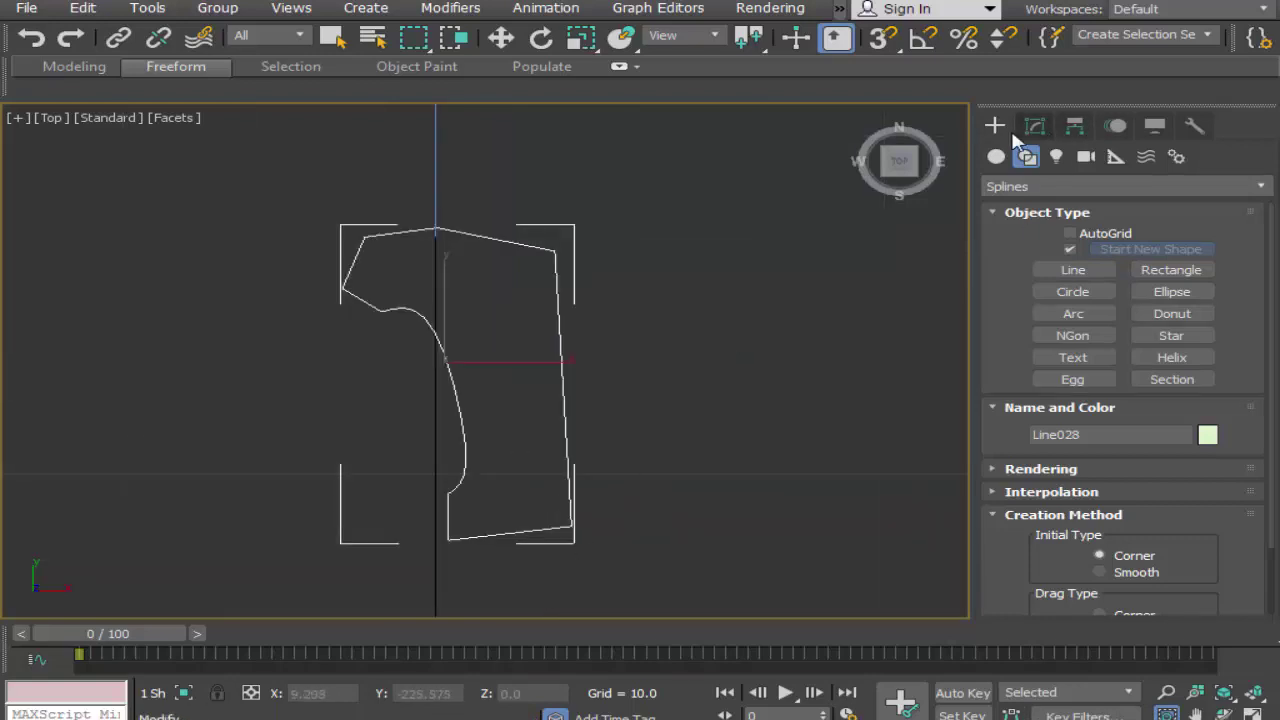
left_click(1035, 127)
left_click(1092, 444)
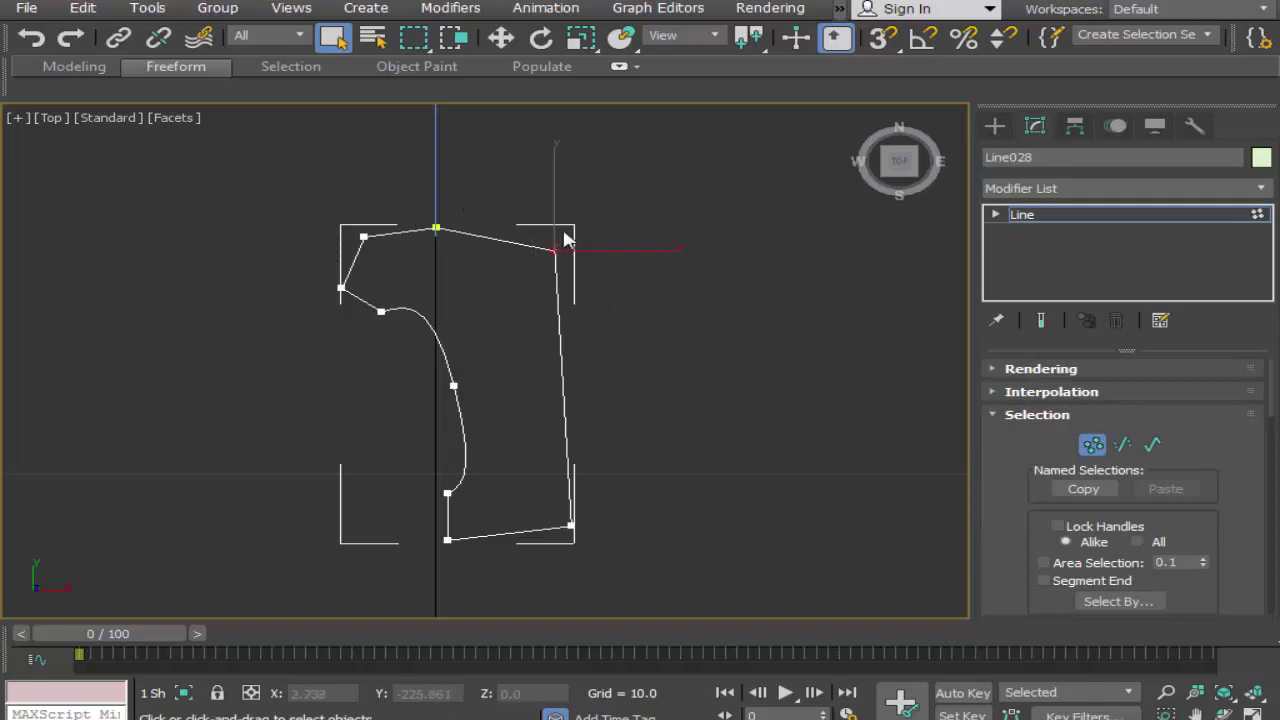
left_click(501, 38)
left_click_drag(566, 189, 562, 156)
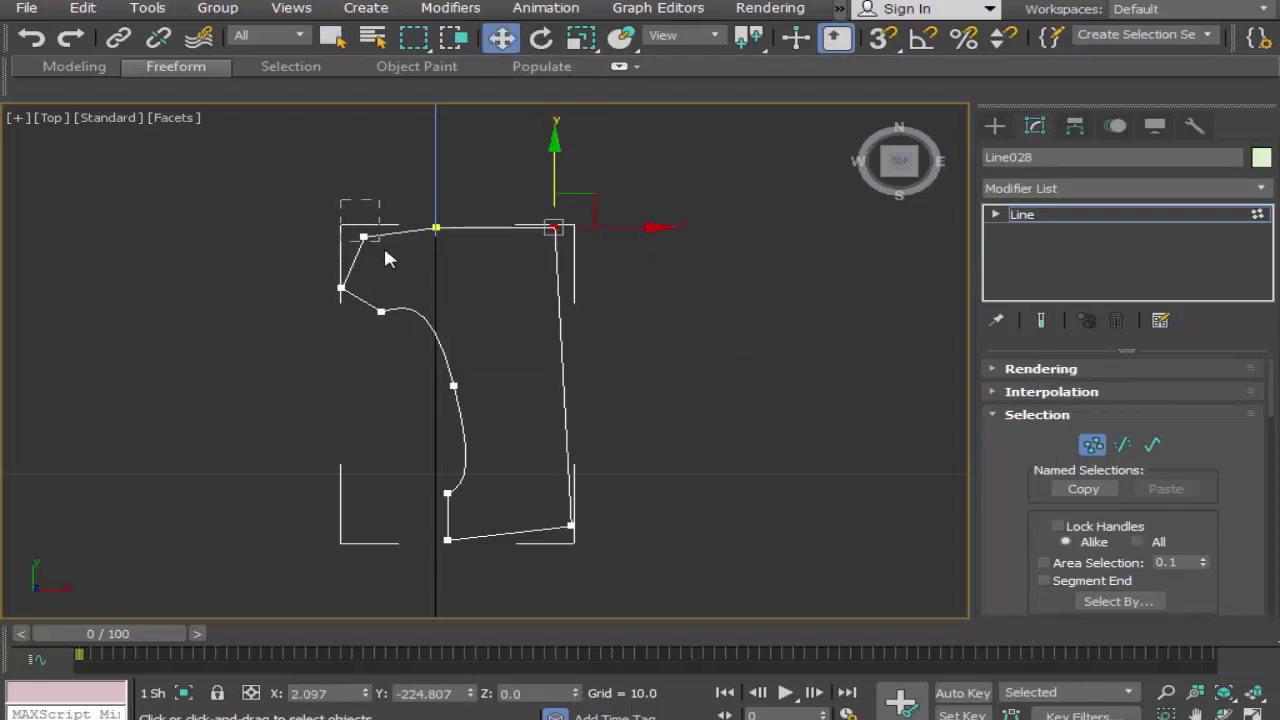
left_click(363, 237)
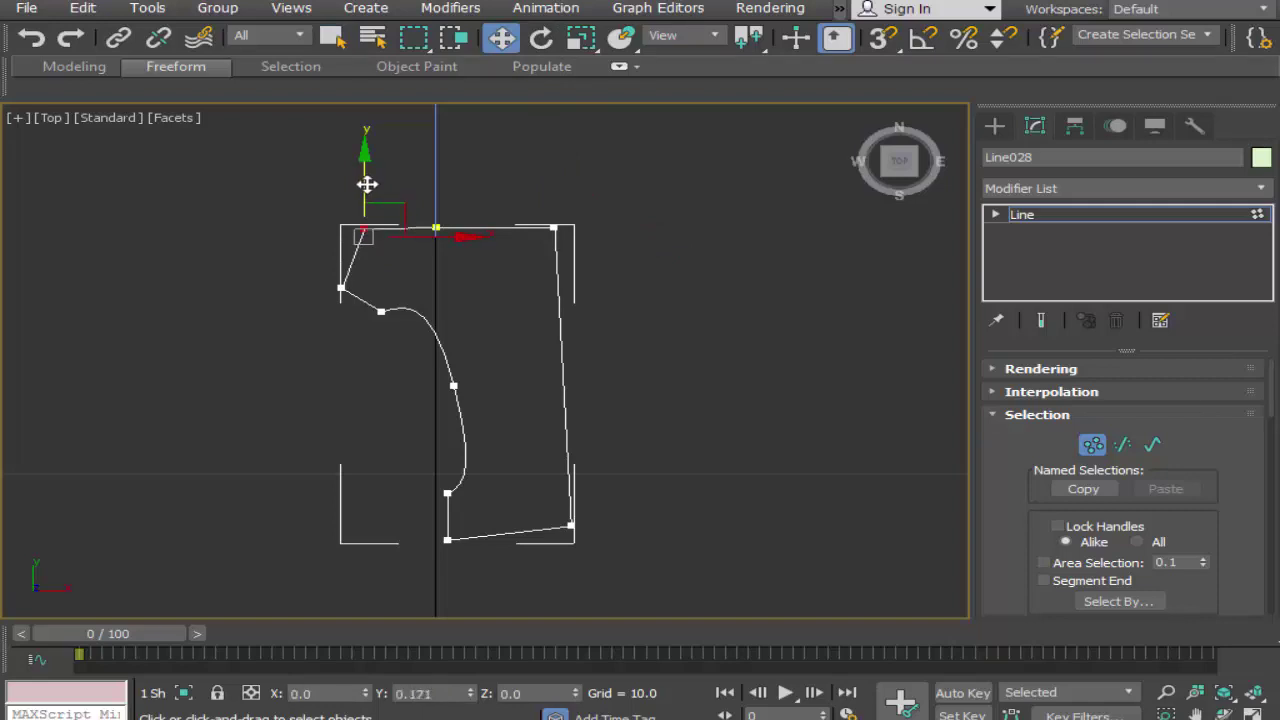
left_click_drag(367, 184, 366, 176)
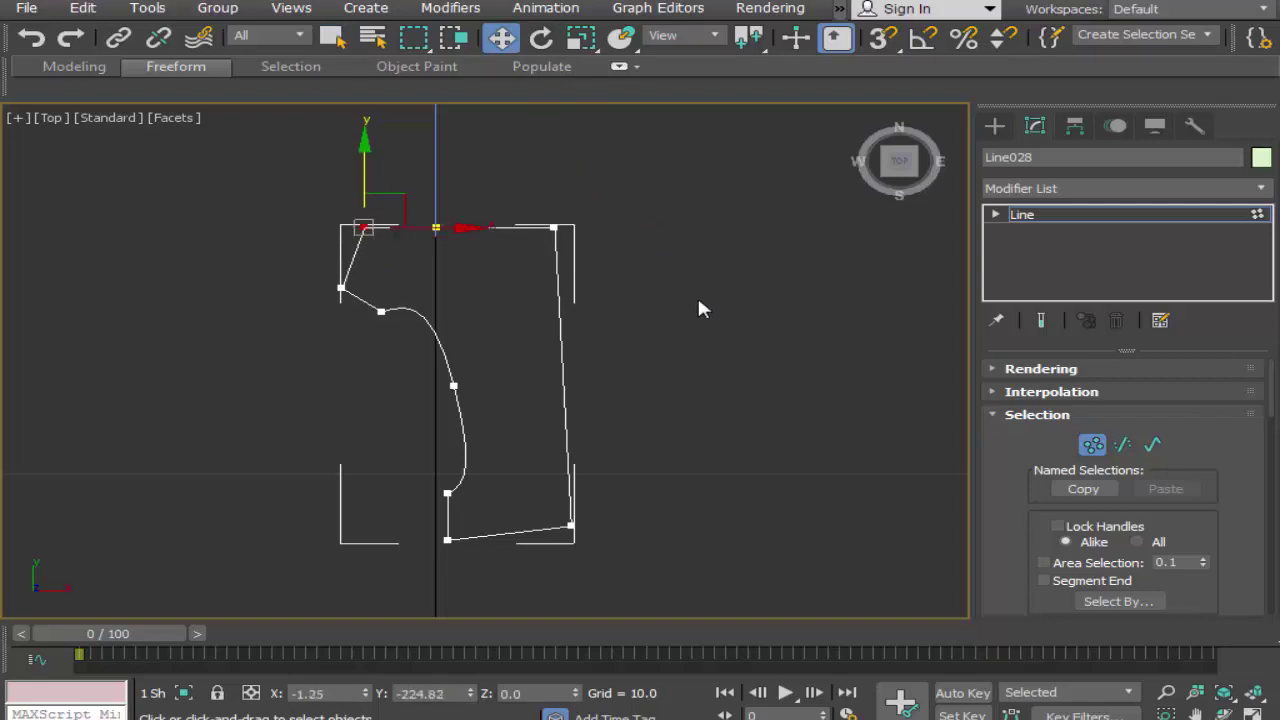
Step: Move the bottom-right vertex to make the right edge vertical, then level the bottom edge
left_click(571, 526)
left_click_drag(654, 526, 614, 523)
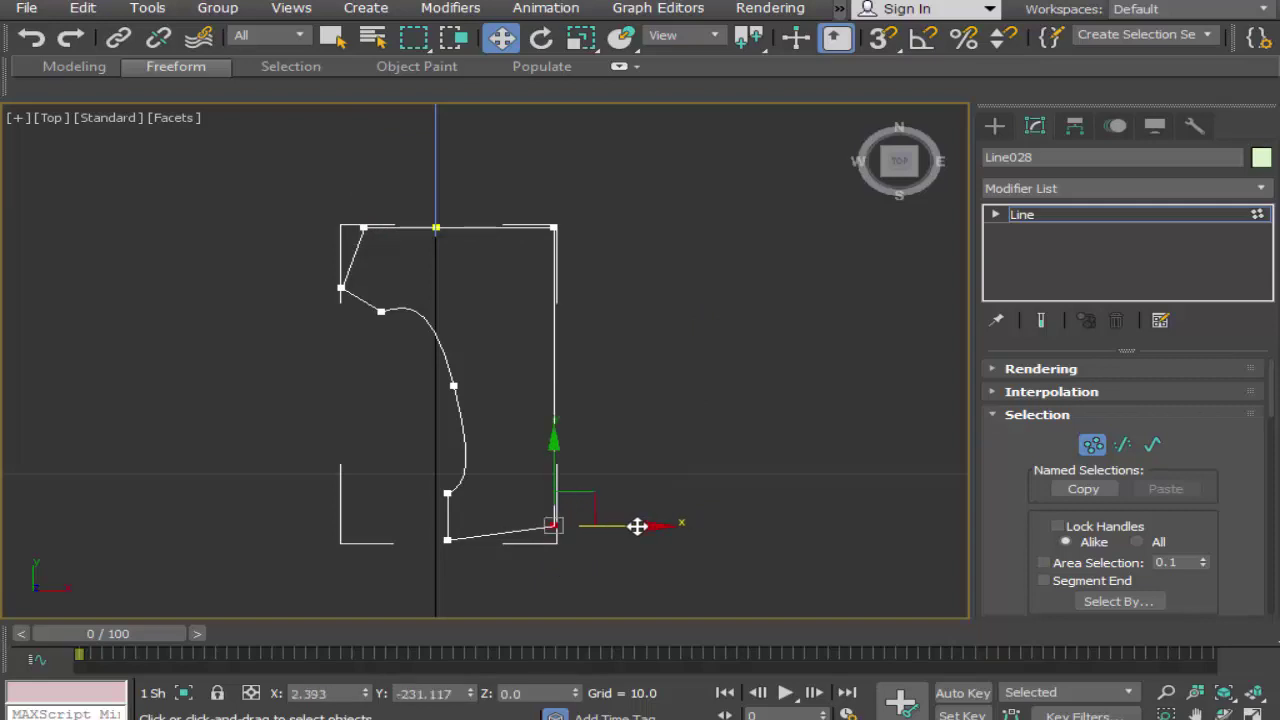
left_click(520, 580)
left_click_drag(468, 563, 467, 562)
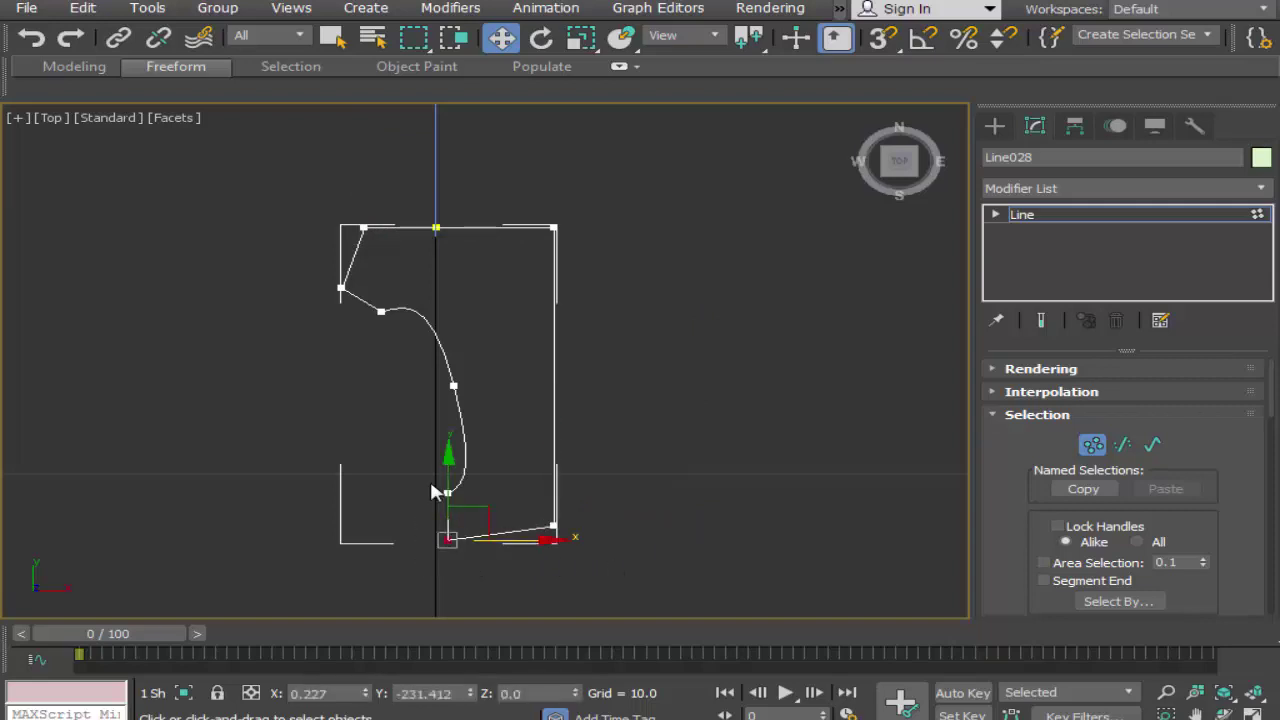
left_click_drag(449, 468, 450, 452)
Step: Reshape the curve at the middle vertex and make the top-left vertex Smooth, raising it slightly
left_click(731, 470)
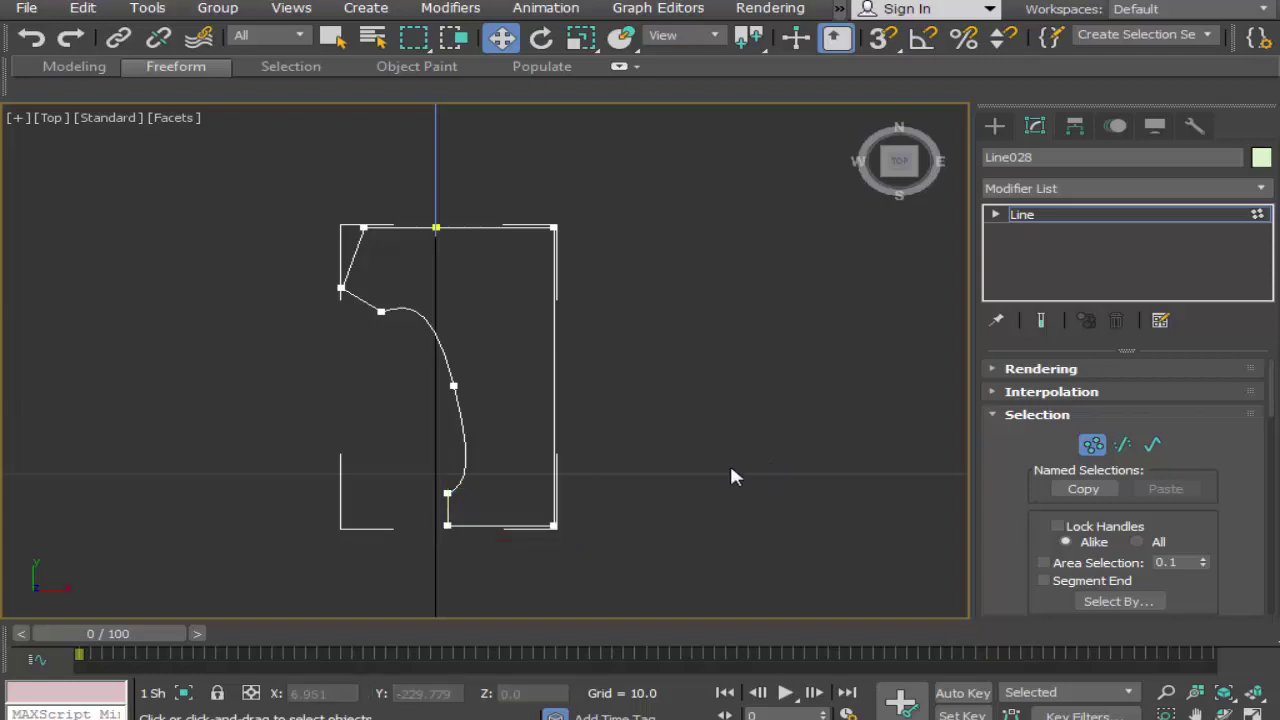
left_click_drag(484, 358, 427, 399)
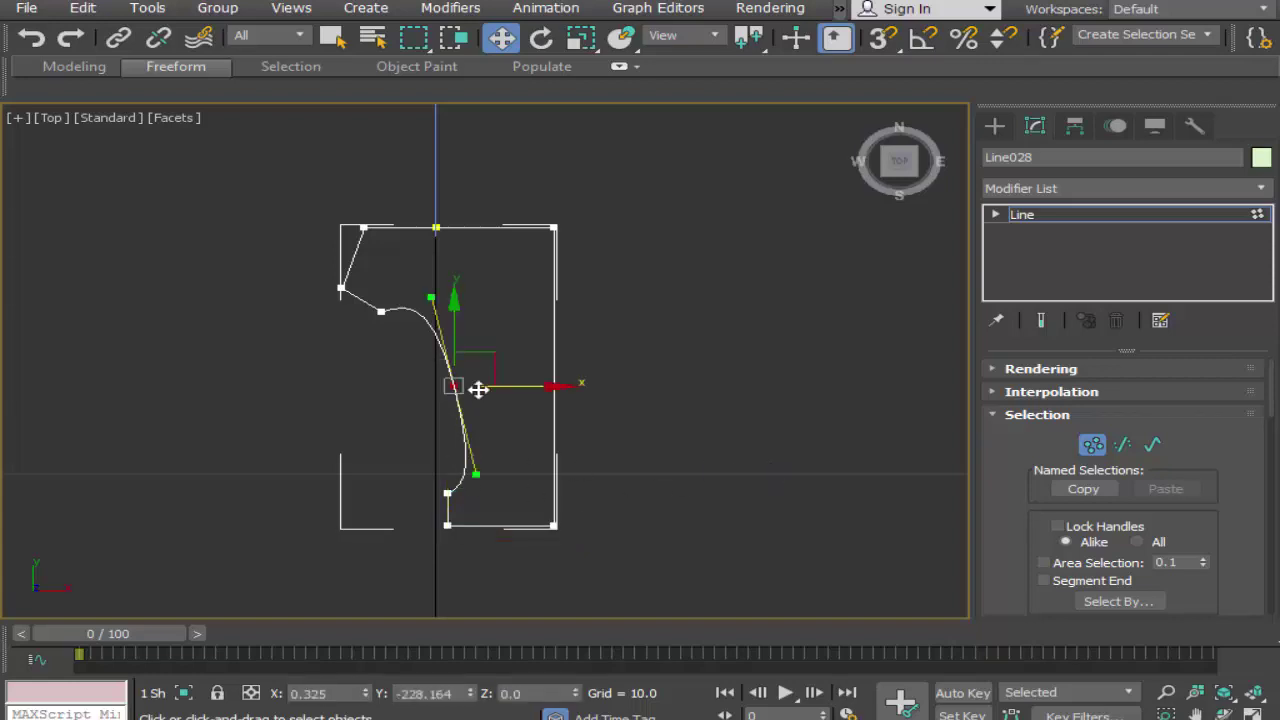
left_click_drag(482, 476, 457, 430)
left_click(357, 325)
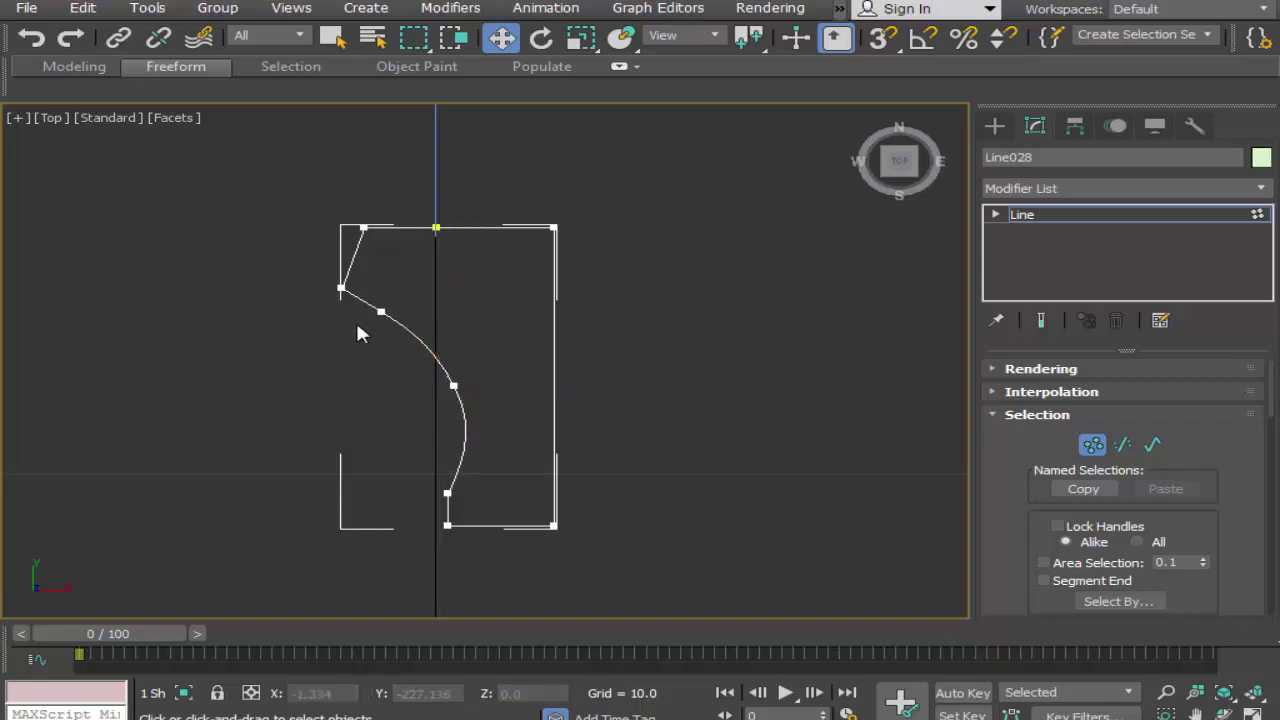
left_click_drag(384, 258, 350, 308)
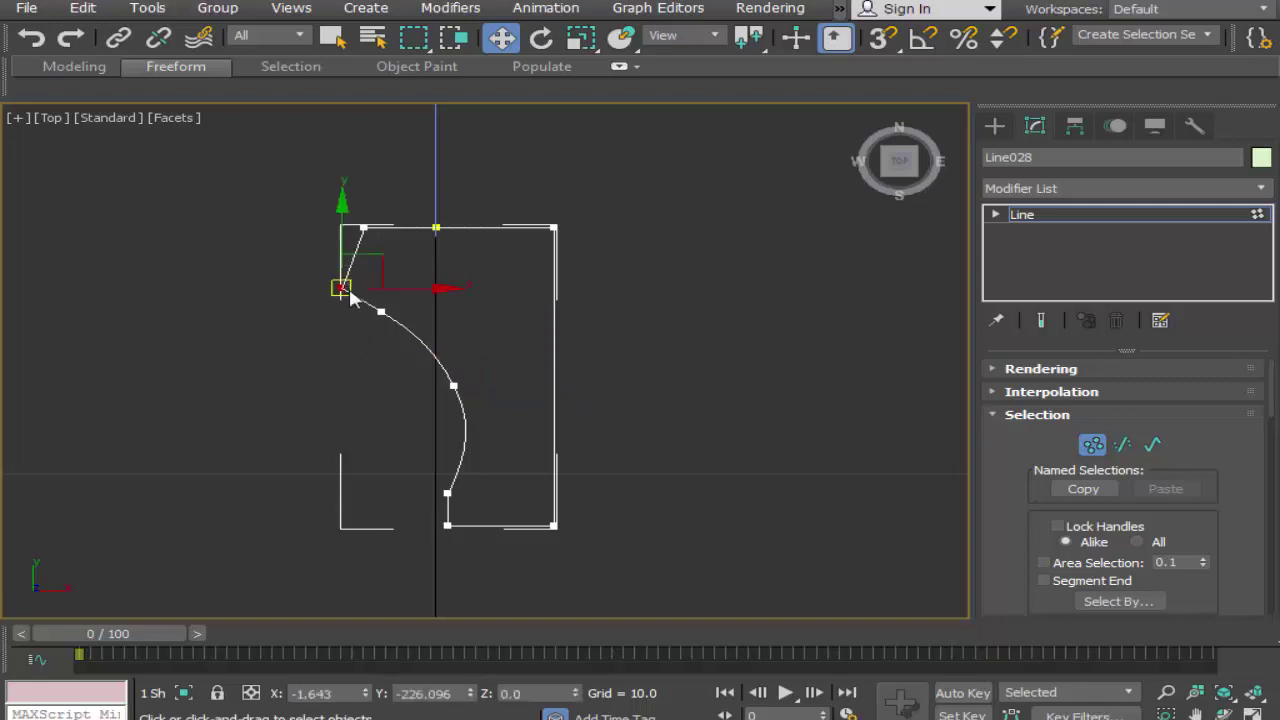
right_click(340, 275)
left_click(230, 183)
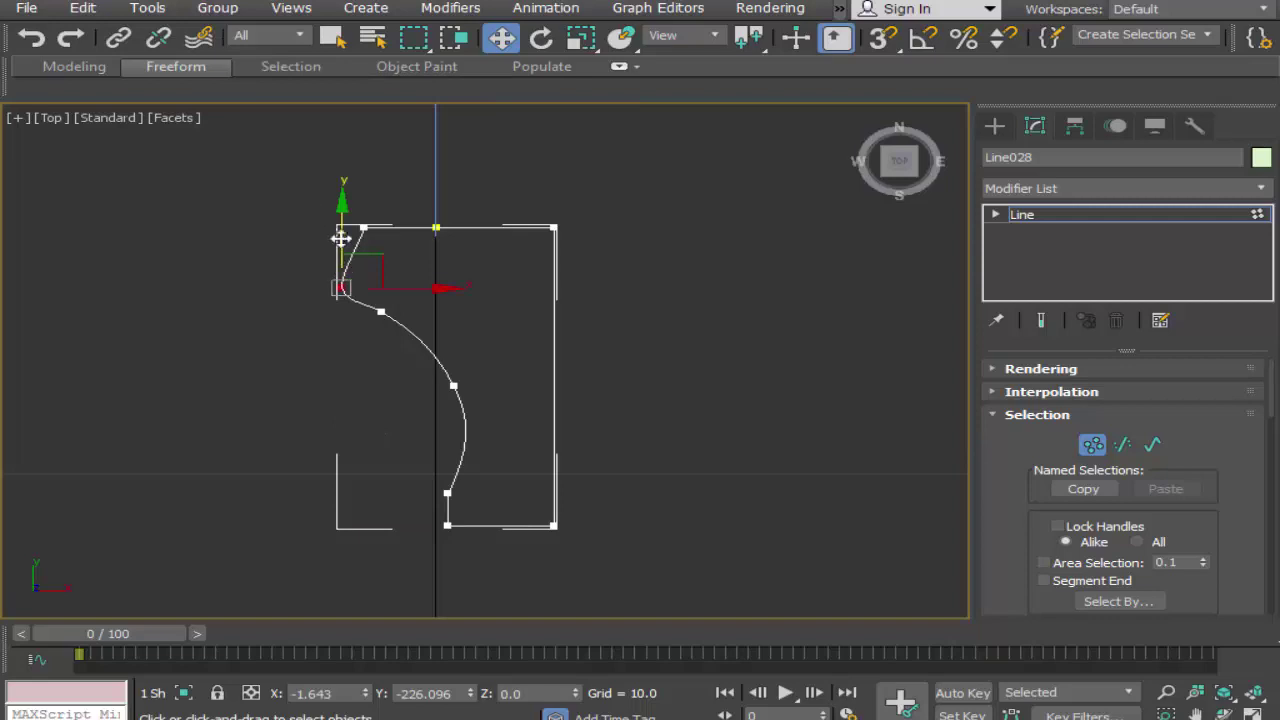
left_click_drag(343, 229, 345, 211)
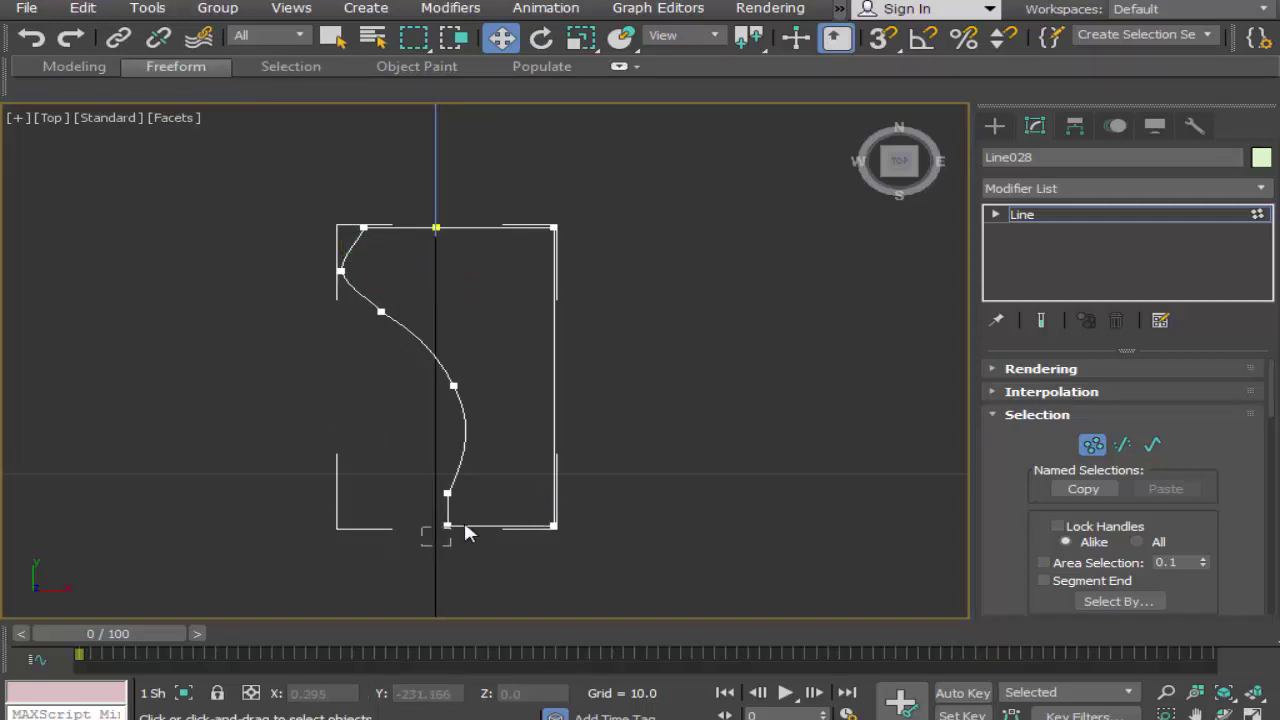
Step: Make the bottom curve vertex Smooth and slide it right to round the bottom
left_click(447, 524)
right_click(452, 517)
left_click(400, 409)
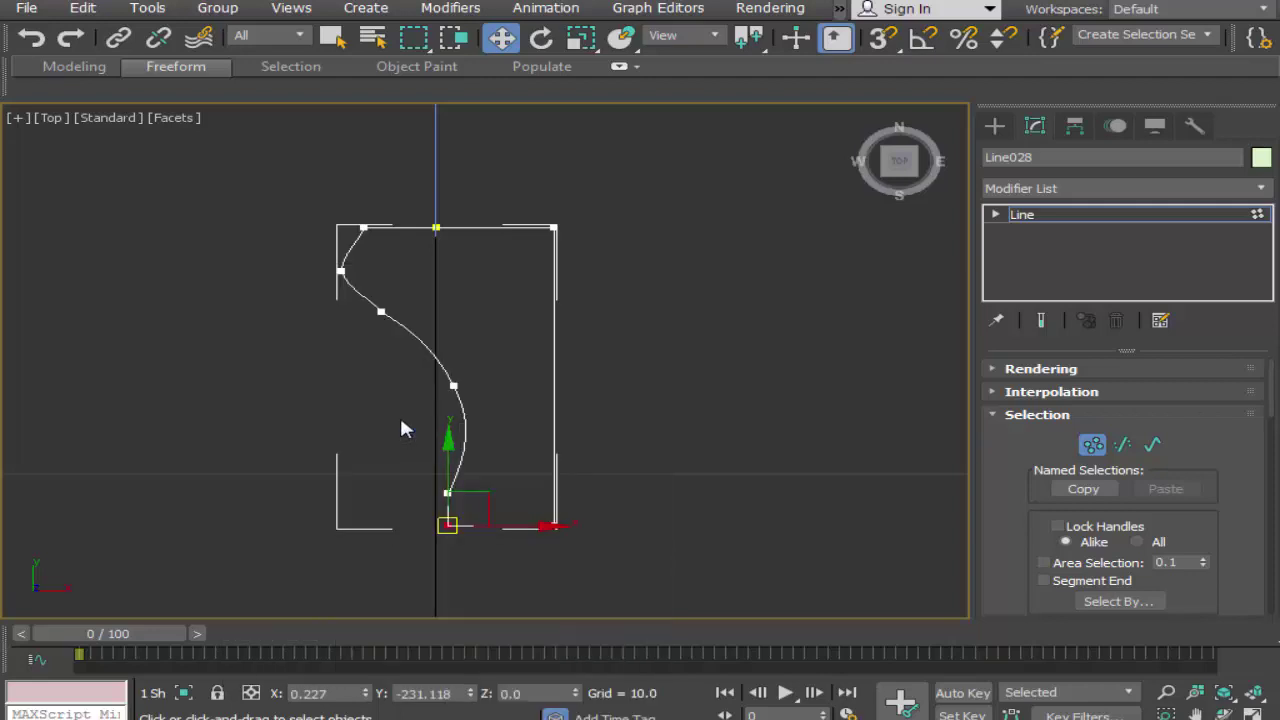
left_click_drag(514, 526, 544, 524)
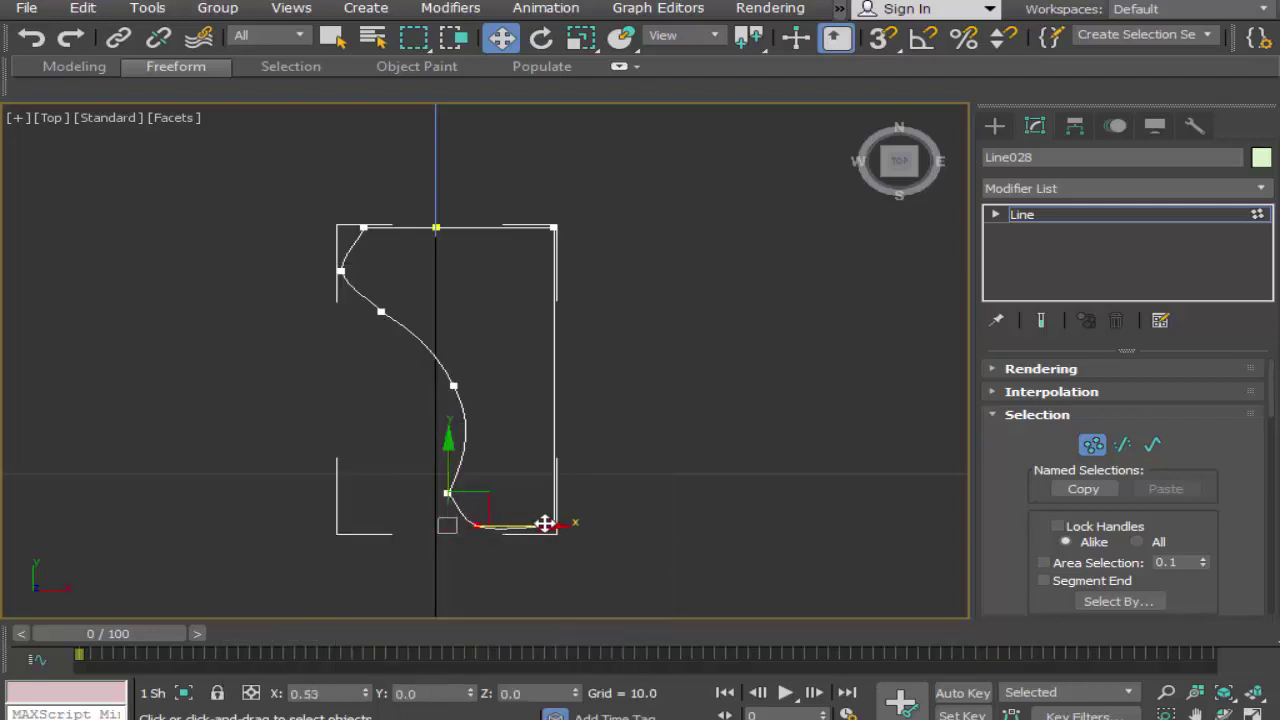
right_click(545, 521)
left_click(435, 534)
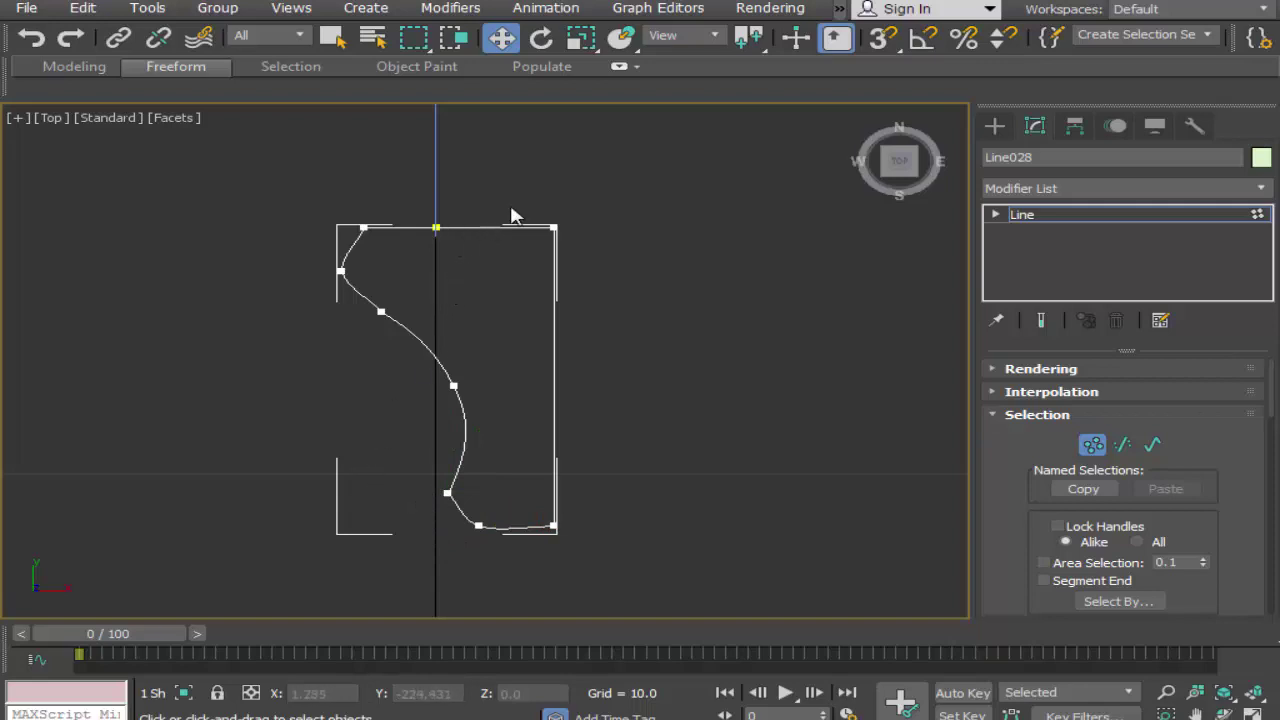
Step: Adjust the bottom-right vertex, then move both right-edge vertices inward to narrow the profile
left_click(553, 524)
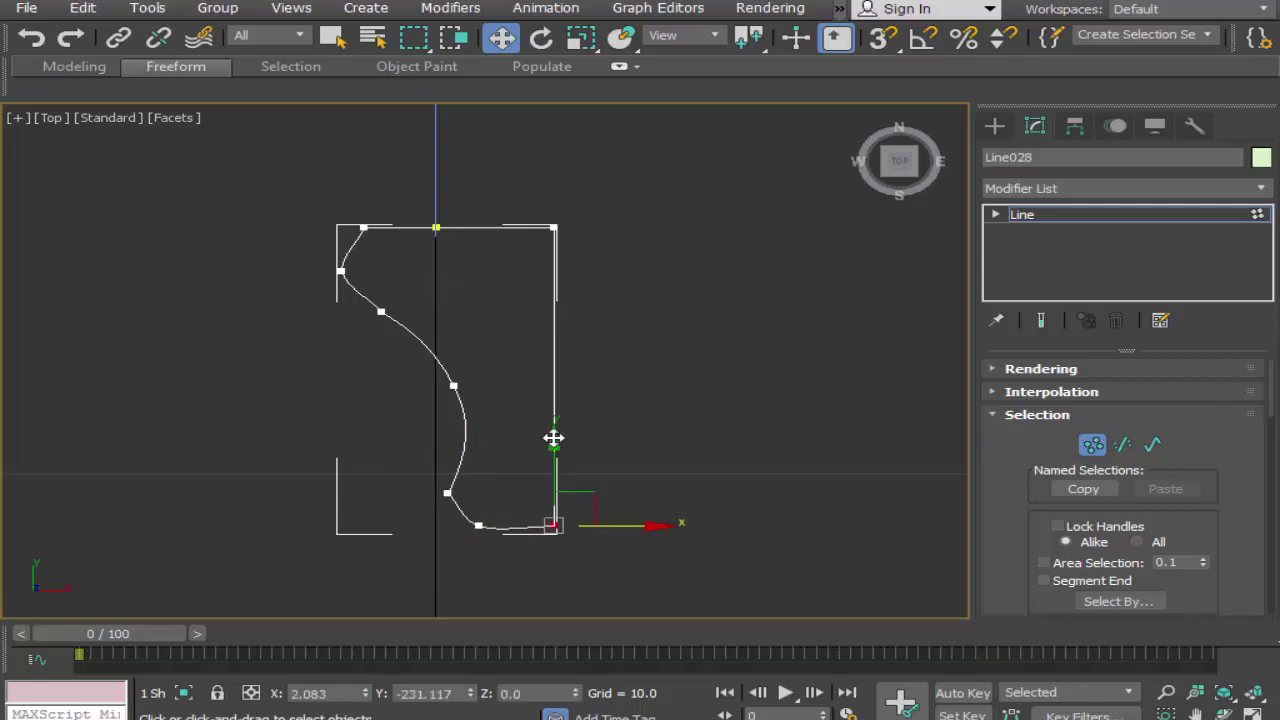
left_click_drag(554, 440, 557, 444)
left_click(650, 196)
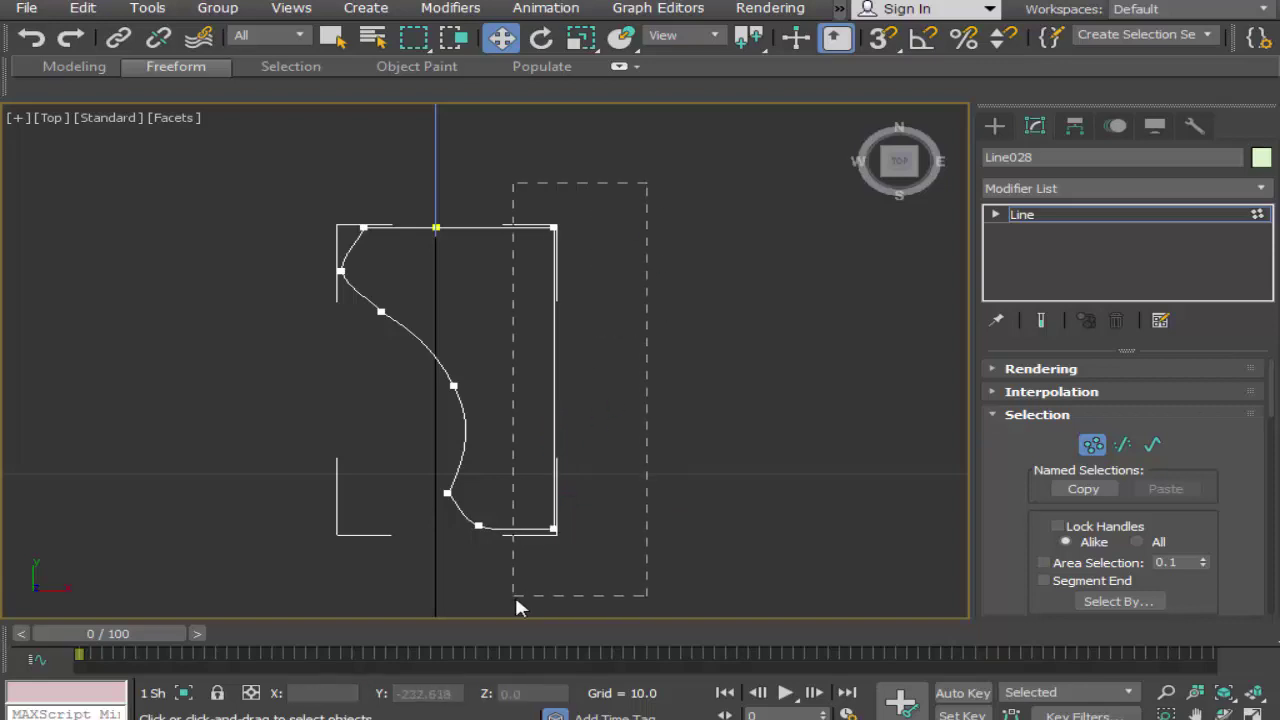
left_click_drag(516, 600, 516, 598)
left_click_drag(620, 528, 577, 533)
left_click(420, 287)
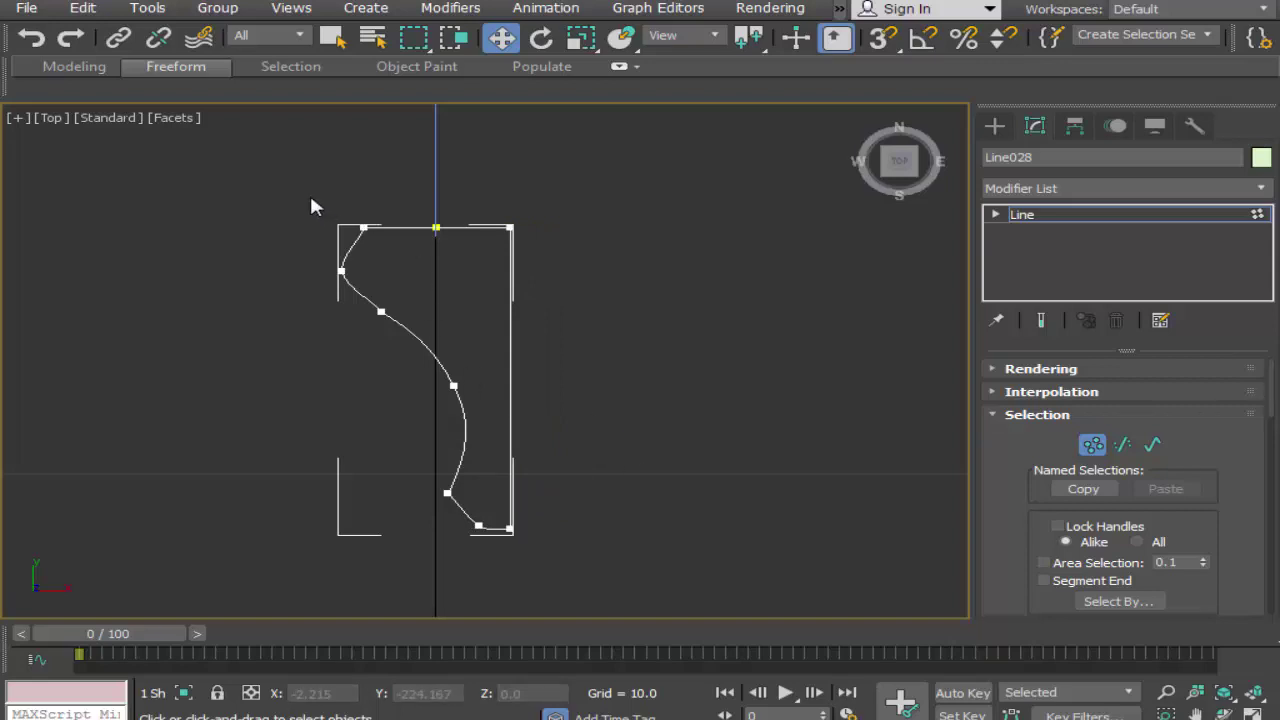
Step: Create Loft001 from Line028 under Compound Objects, picking the curved path with Get Path
left_click(995, 125)
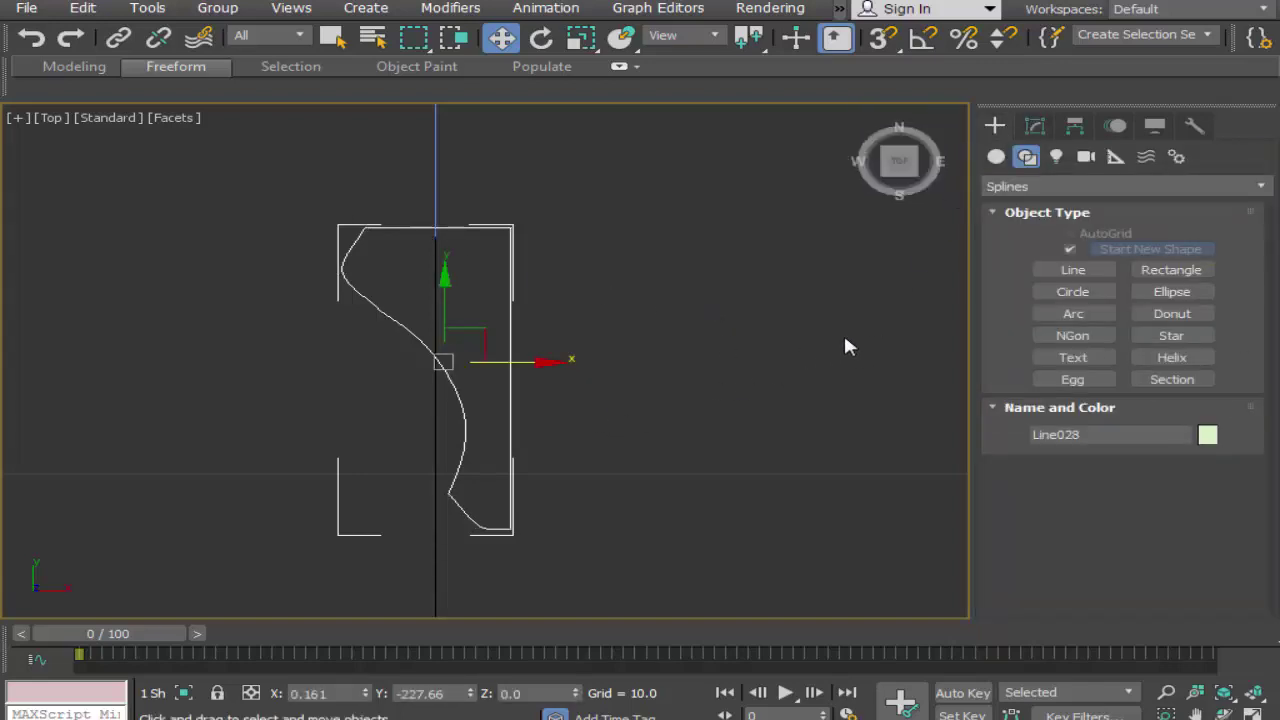
left_click(1009, 186)
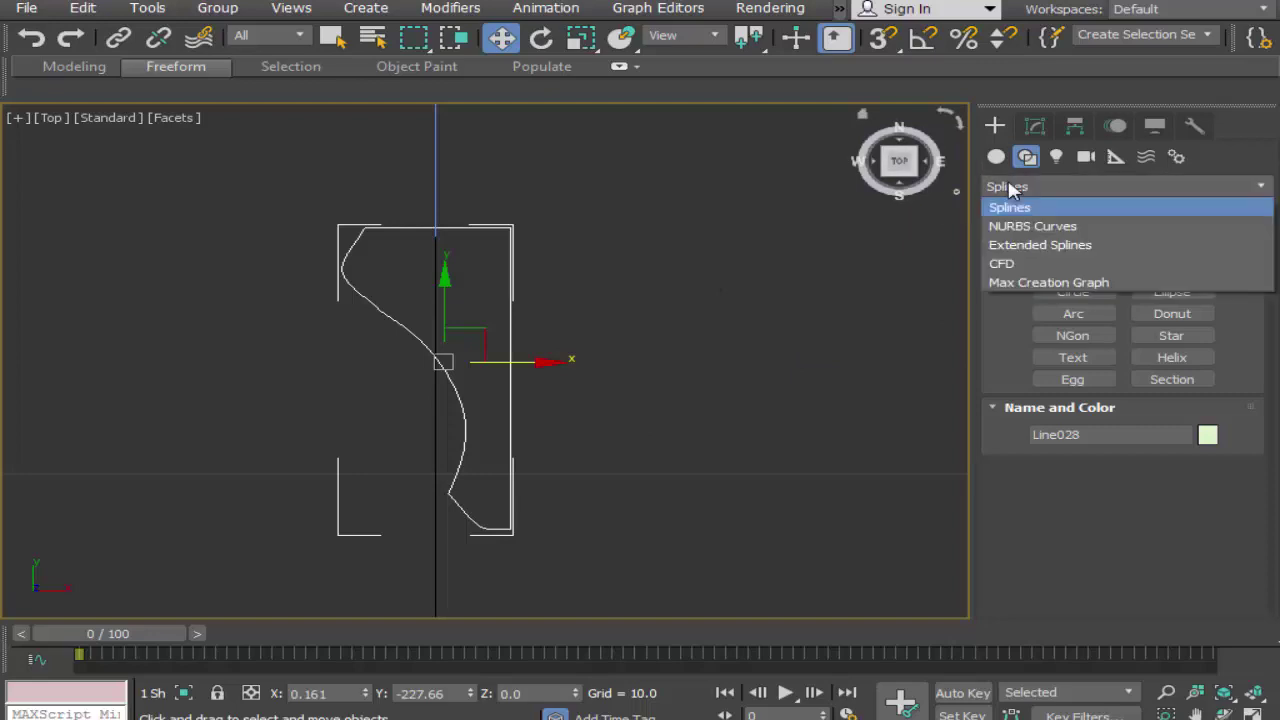
left_click(1009, 188)
left_click(996, 157)
left_click(1005, 187)
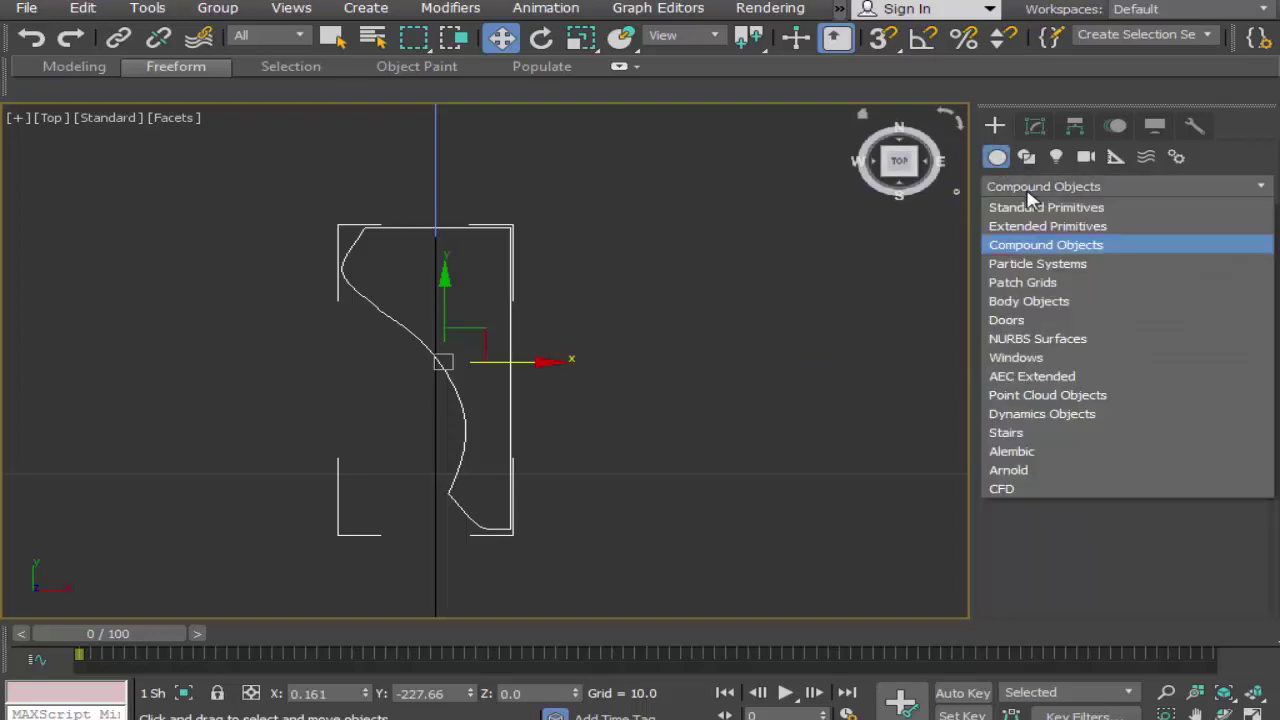
left_click(1042, 246)
left_click(1076, 342)
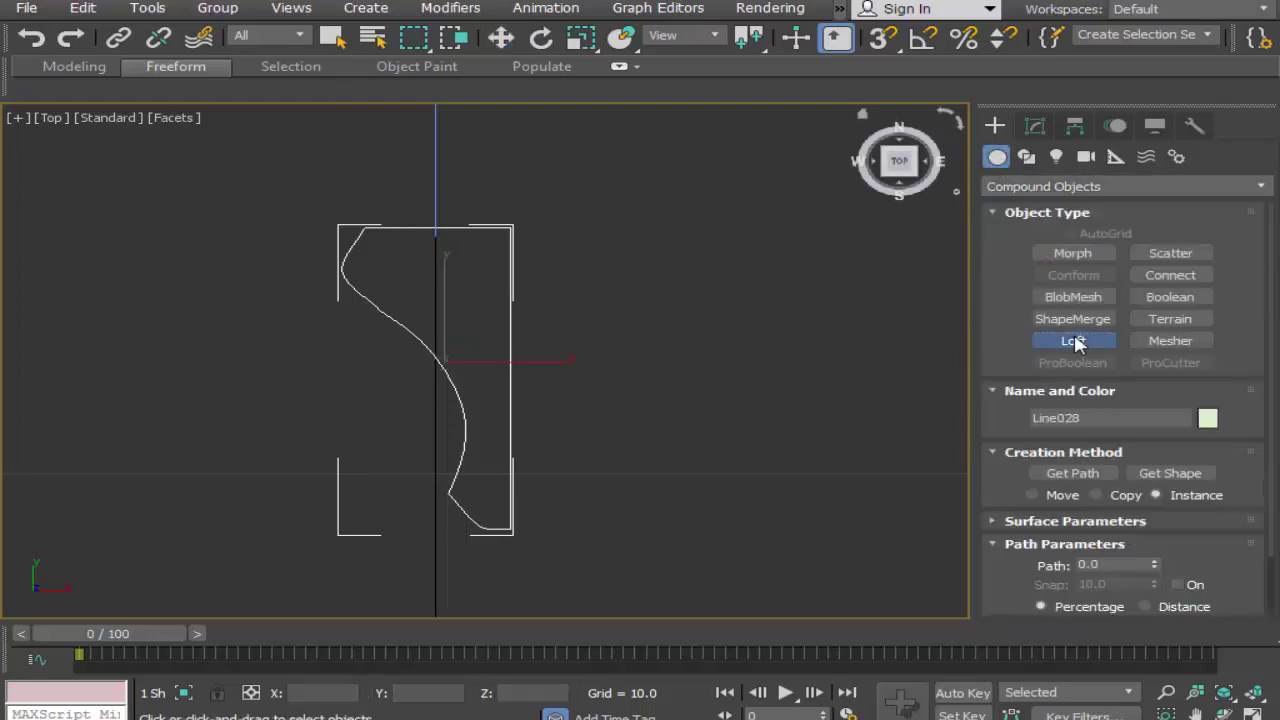
left_click_drag(1005, 489, 1014, 403)
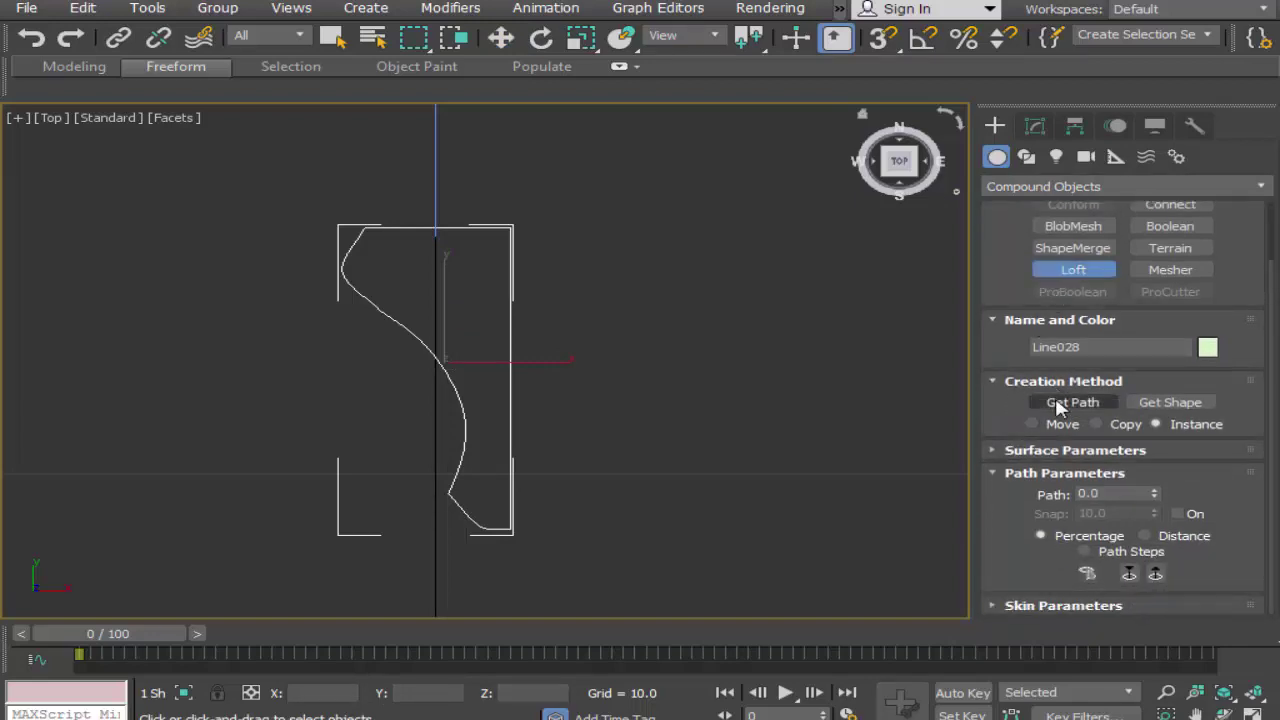
left_click(1058, 405)
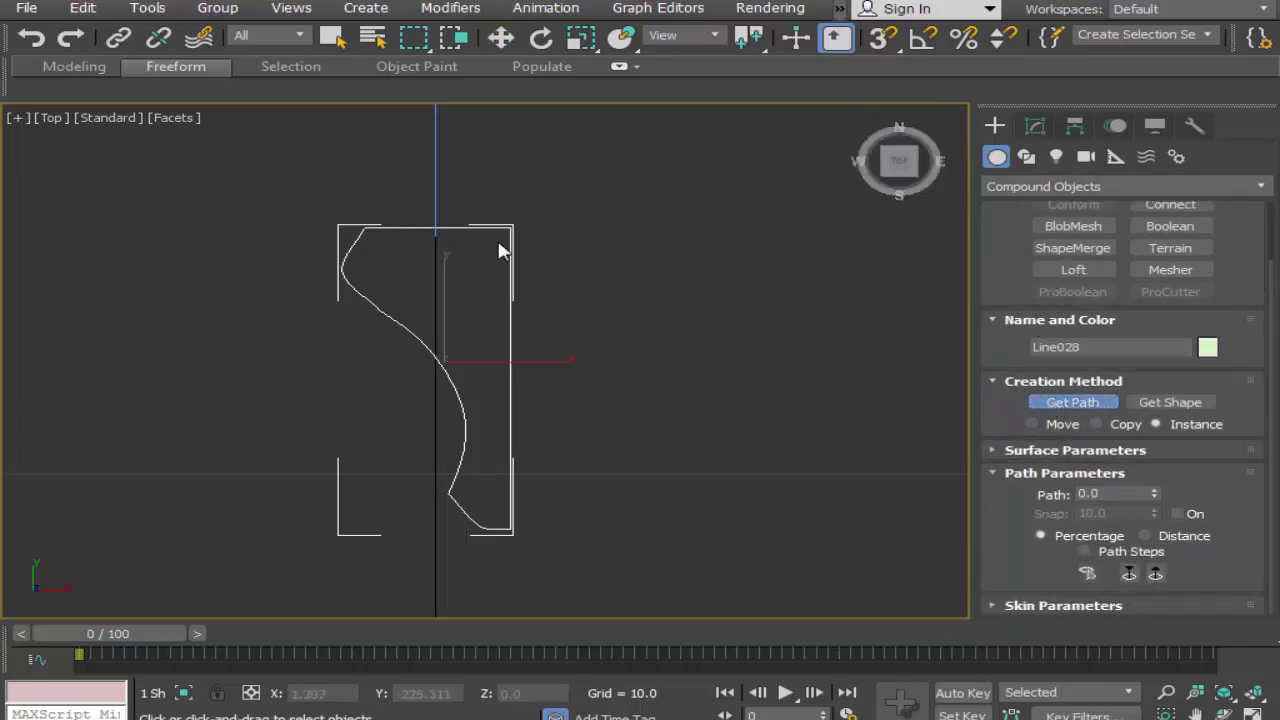
left_click(433, 189)
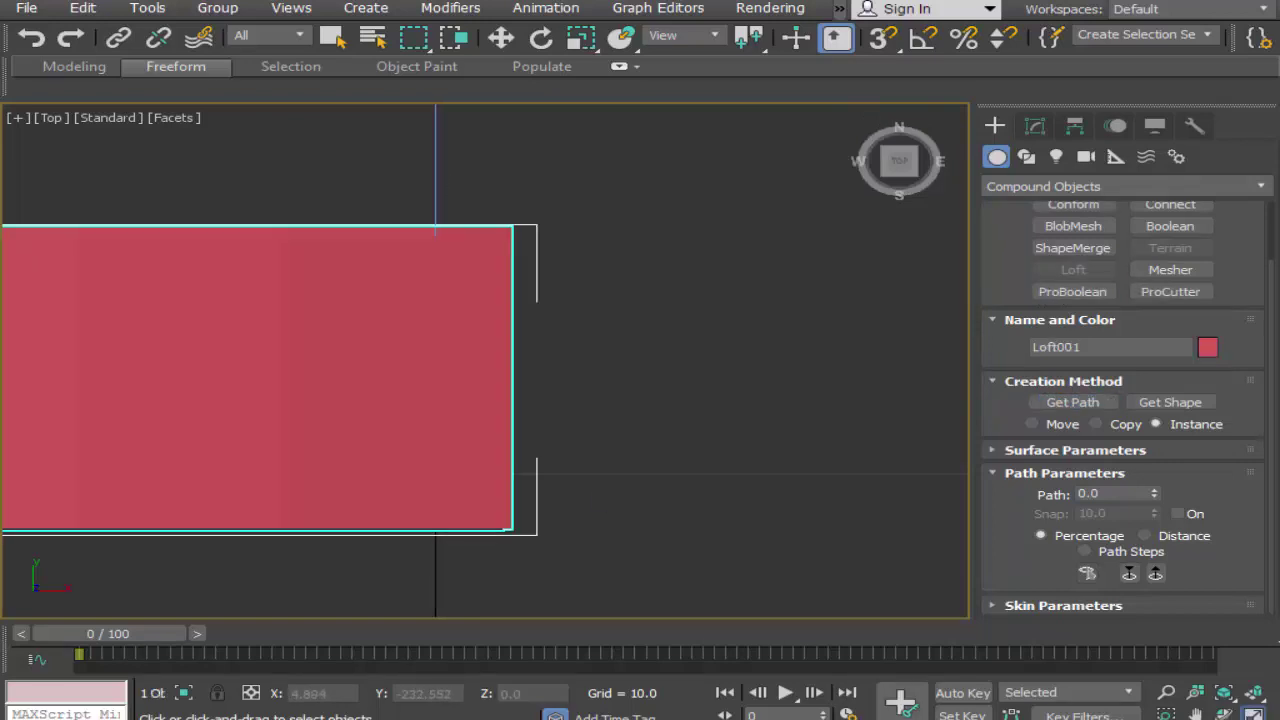
Step: Move the Loft001 arch between the red columns in the Perspective view
key("alt+w")
middle_click_drag(880, 522, 666, 526)
middle_click_drag(780, 557, 817, 543)
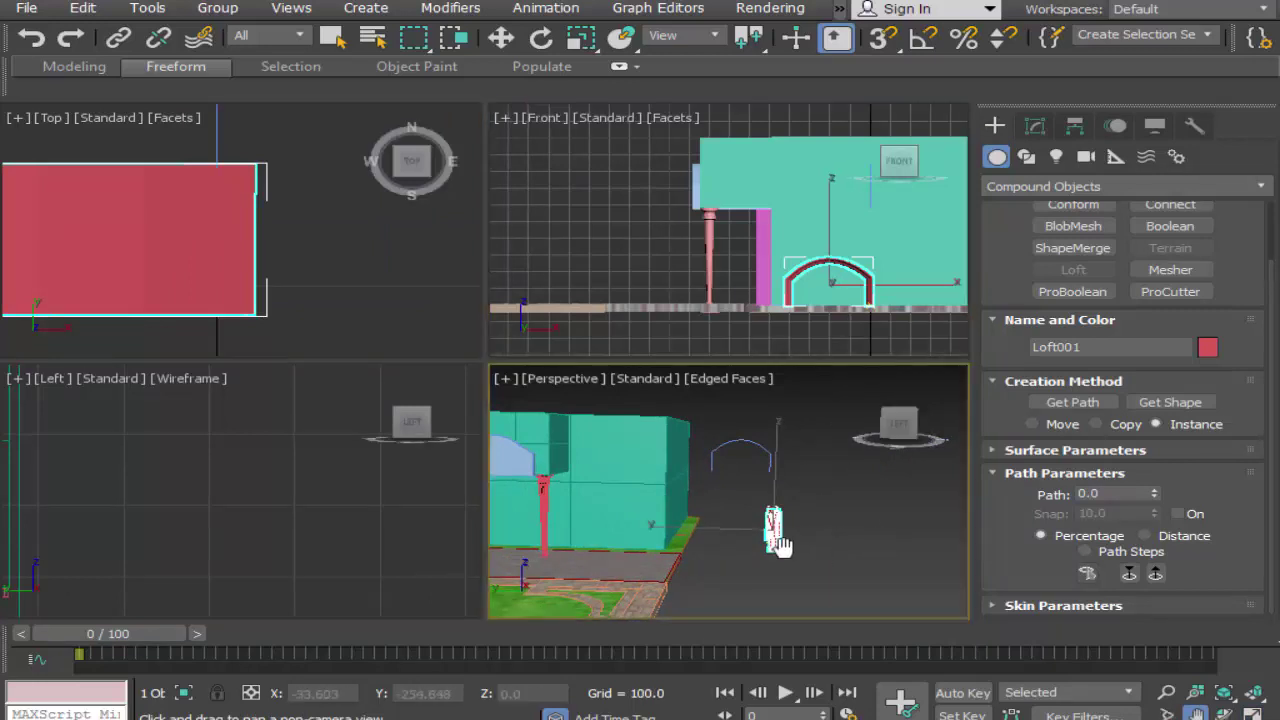
middle_click_drag(779, 543, 838, 543)
key("alt+w")
middle_click_drag(708, 491, 810, 491)
left_click(517, 38)
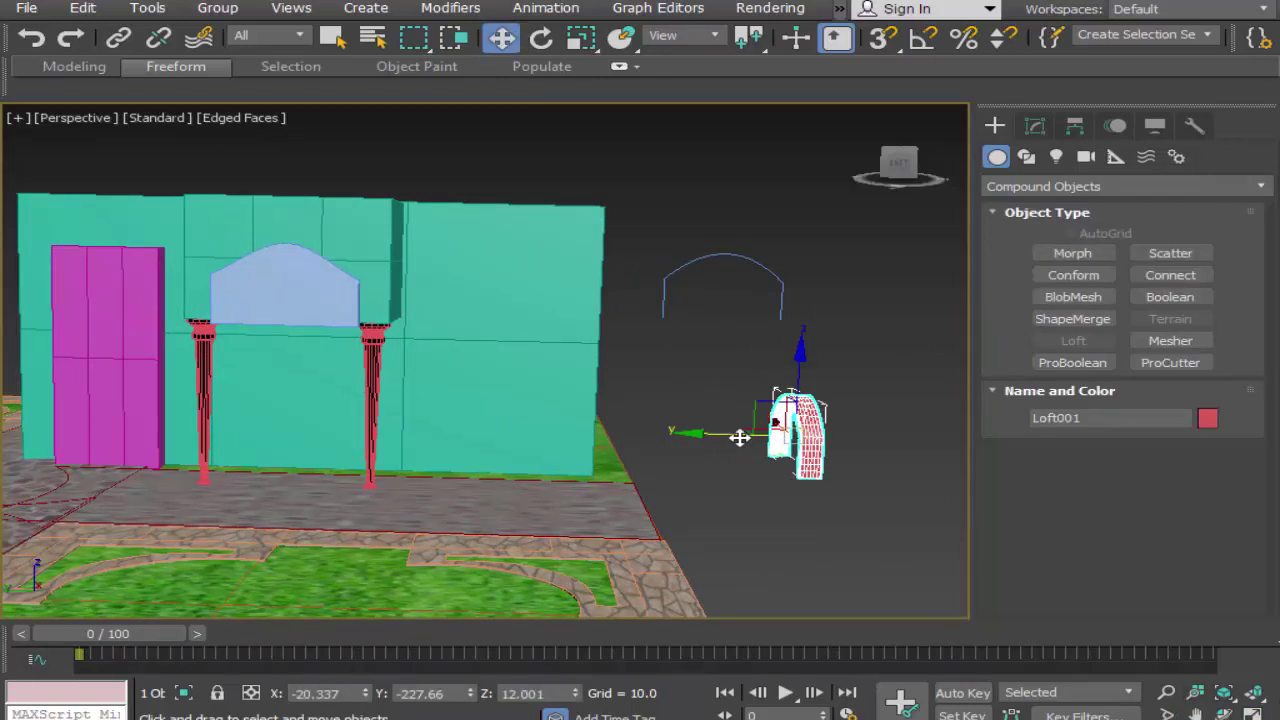
left_click_drag(739, 437, 290, 460)
Step: Rotate the arch upright to face the opening and raise it above the columns
left_click(541, 38)
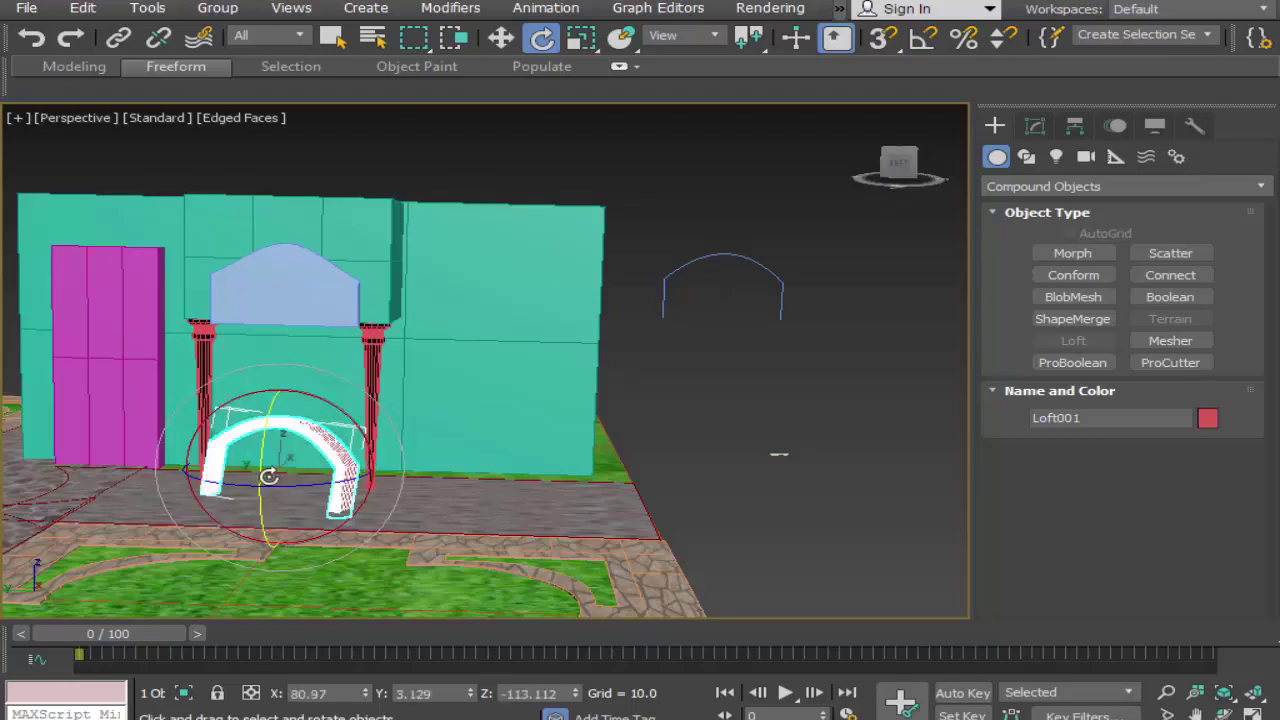
key("z")
left_click_drag(579, 354, 654, 465)
left_click_drag(334, 458, 801, 446)
scroll(781, 437, "down", 7)
scroll(782, 437, "up", 3)
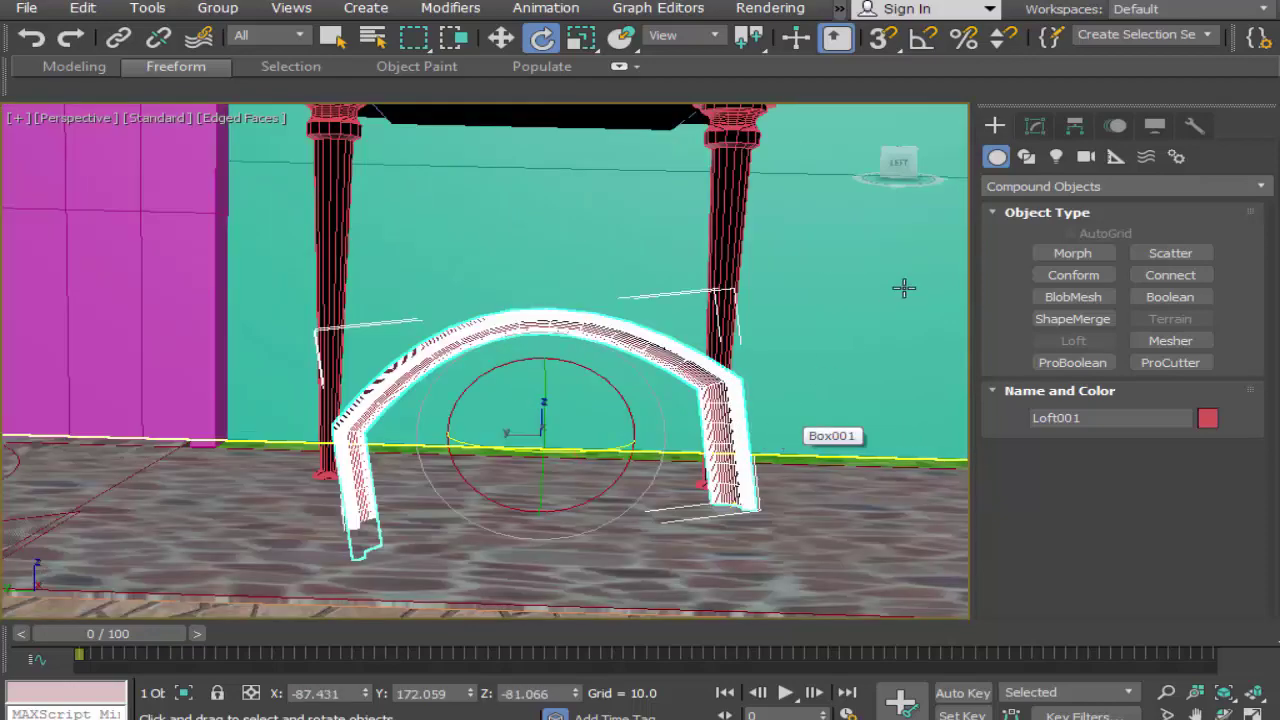
left_click(1196, 716)
left_click_drag(763, 416, 708, 546)
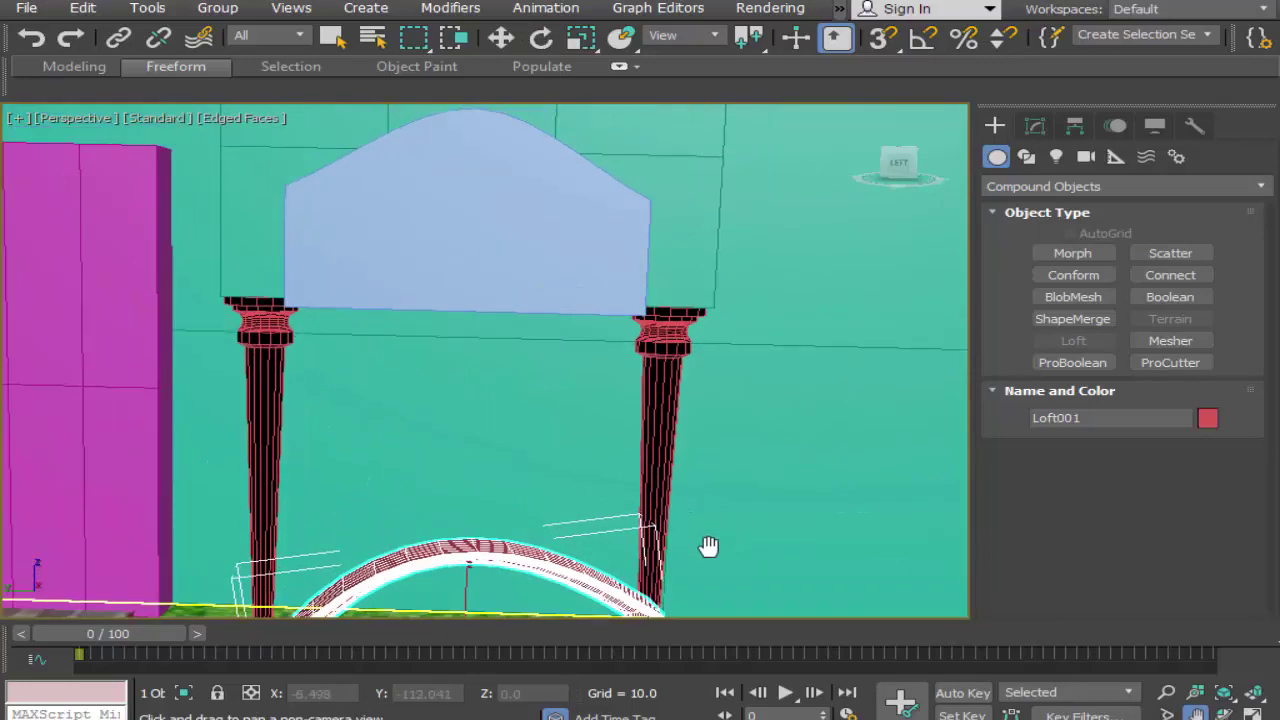
left_click(501, 37)
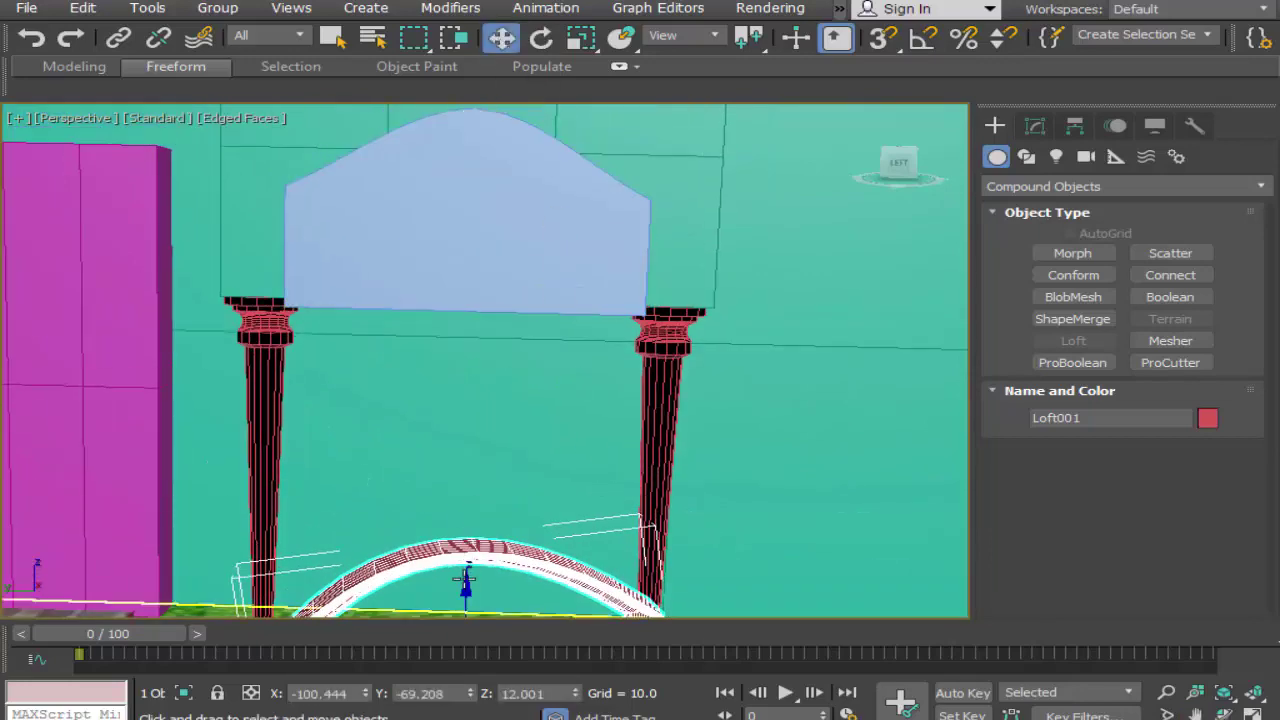
left_click_drag(465, 578, 511, 140)
Step: In the Left view, rotate the arch about -8.63° so its legs stand straight, and center it
key("alt+w")
key("ctrl+p")
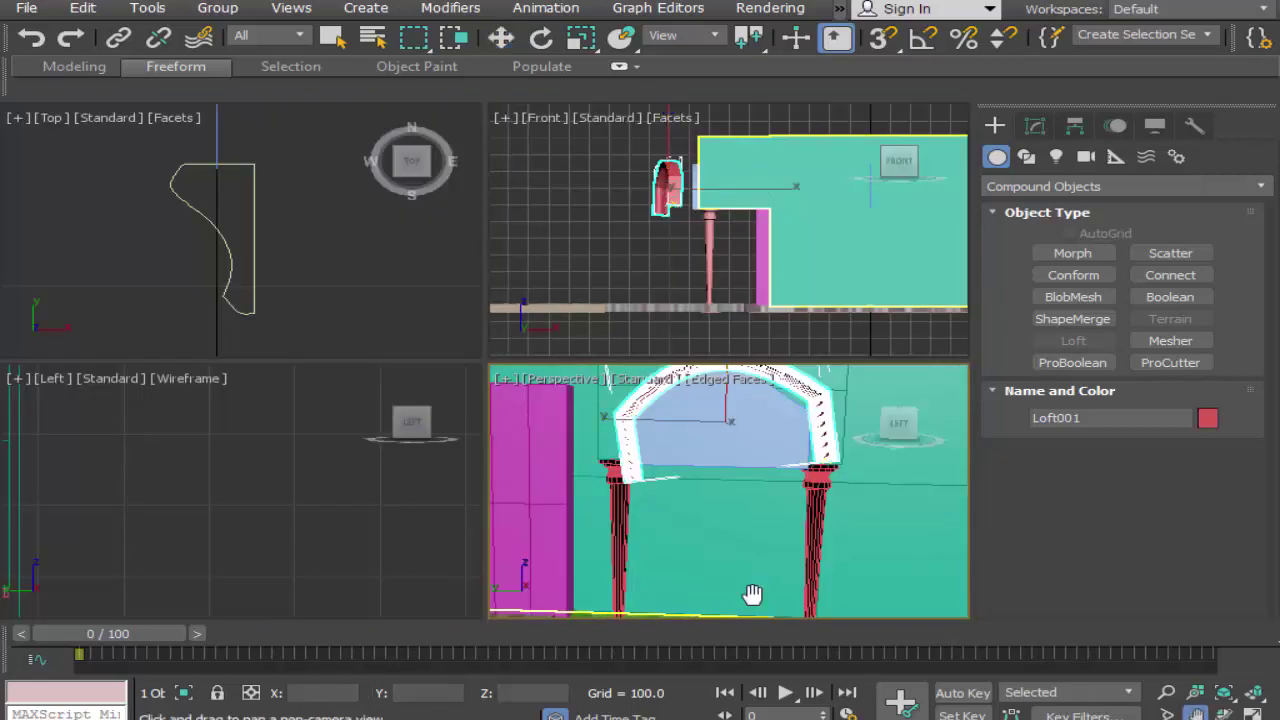
left_click(361, 528)
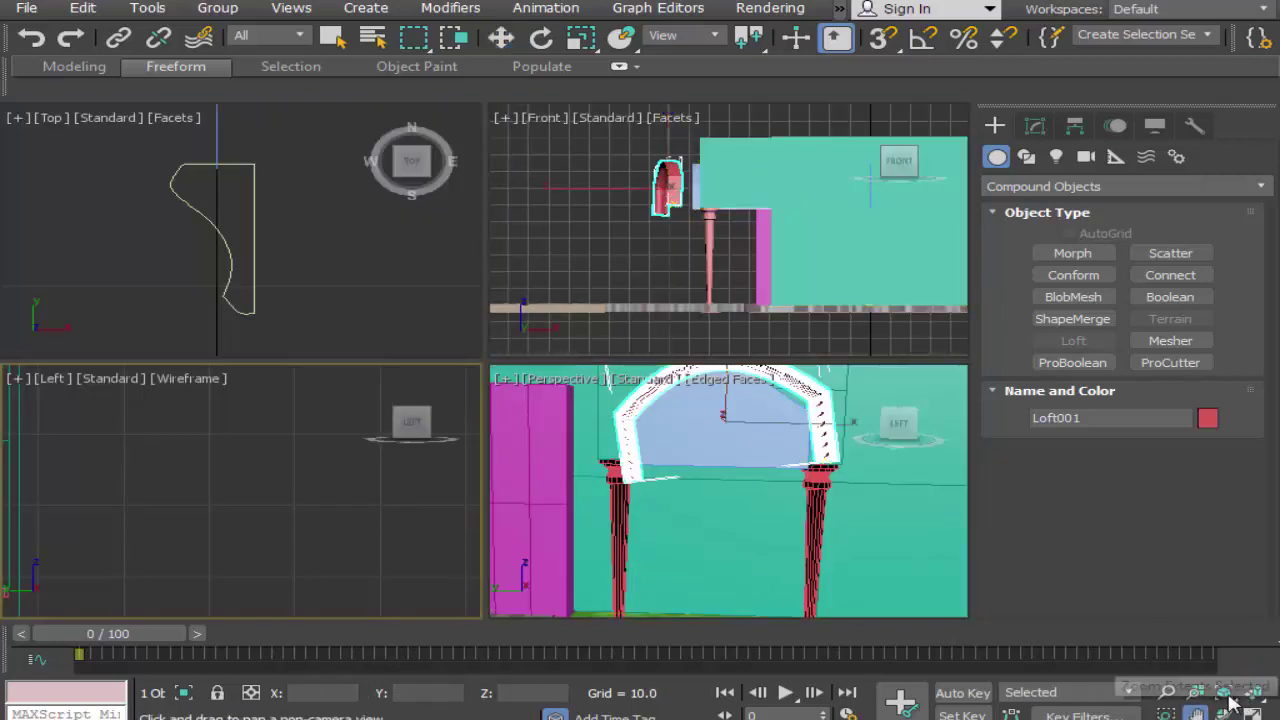
left_click(1223, 692)
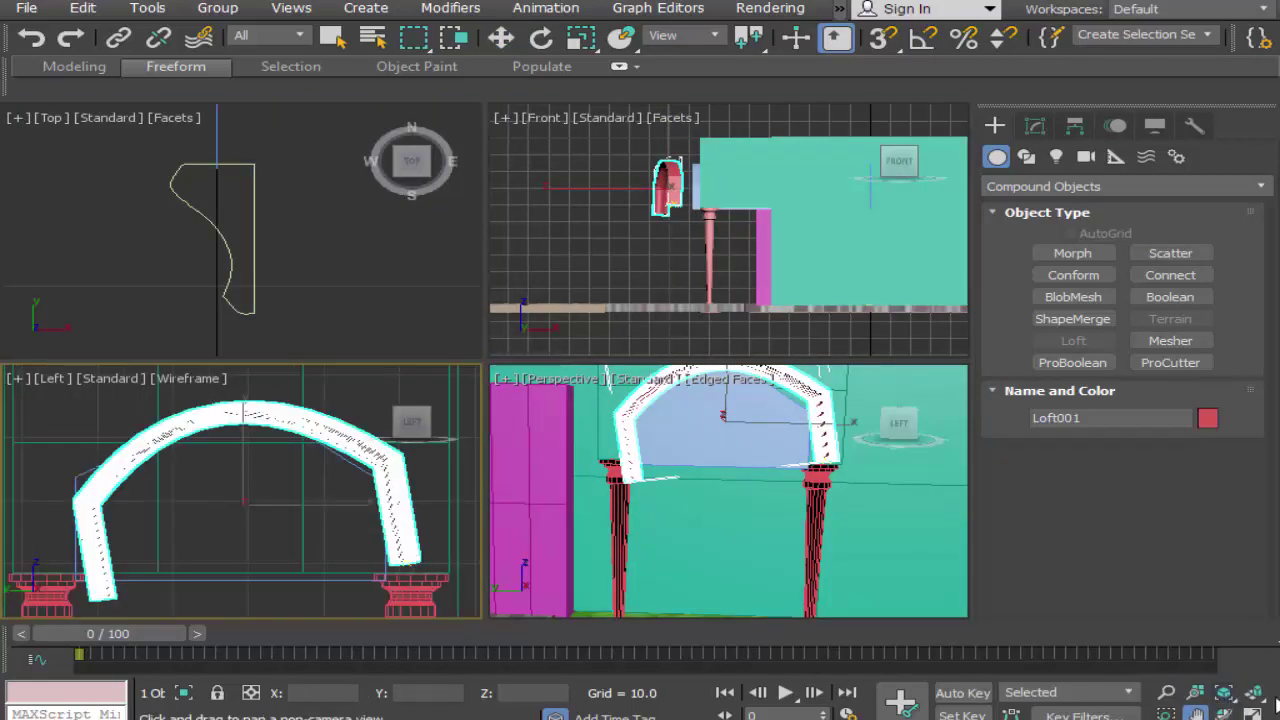
left_click(1252, 712)
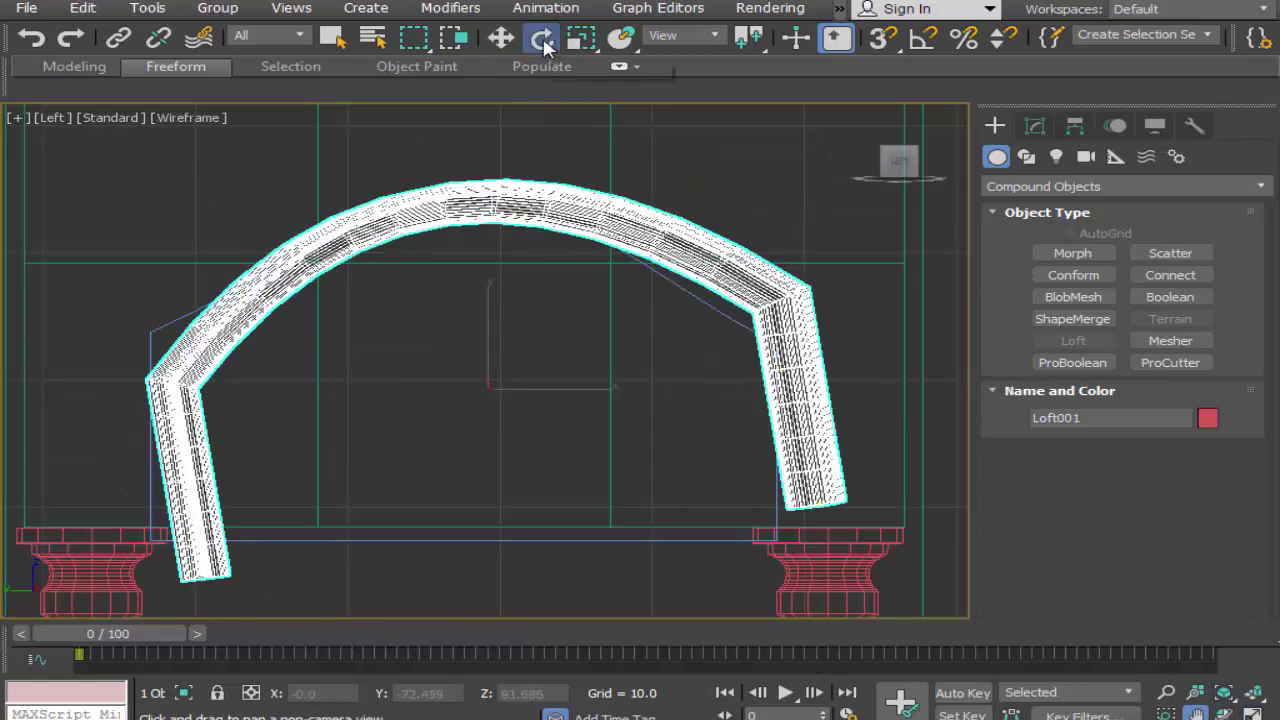
left_click(541, 37)
left_click_drag(509, 457, 490, 462)
key("w")
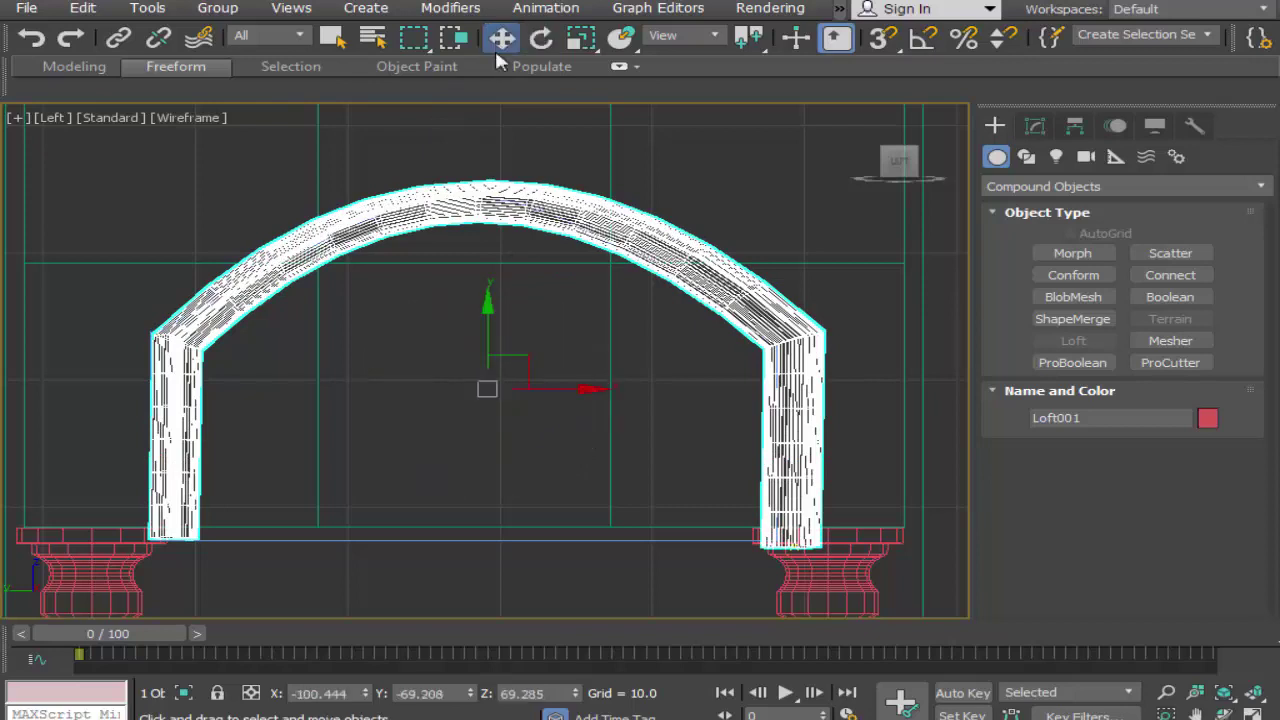
left_click_drag(561, 388, 552, 387)
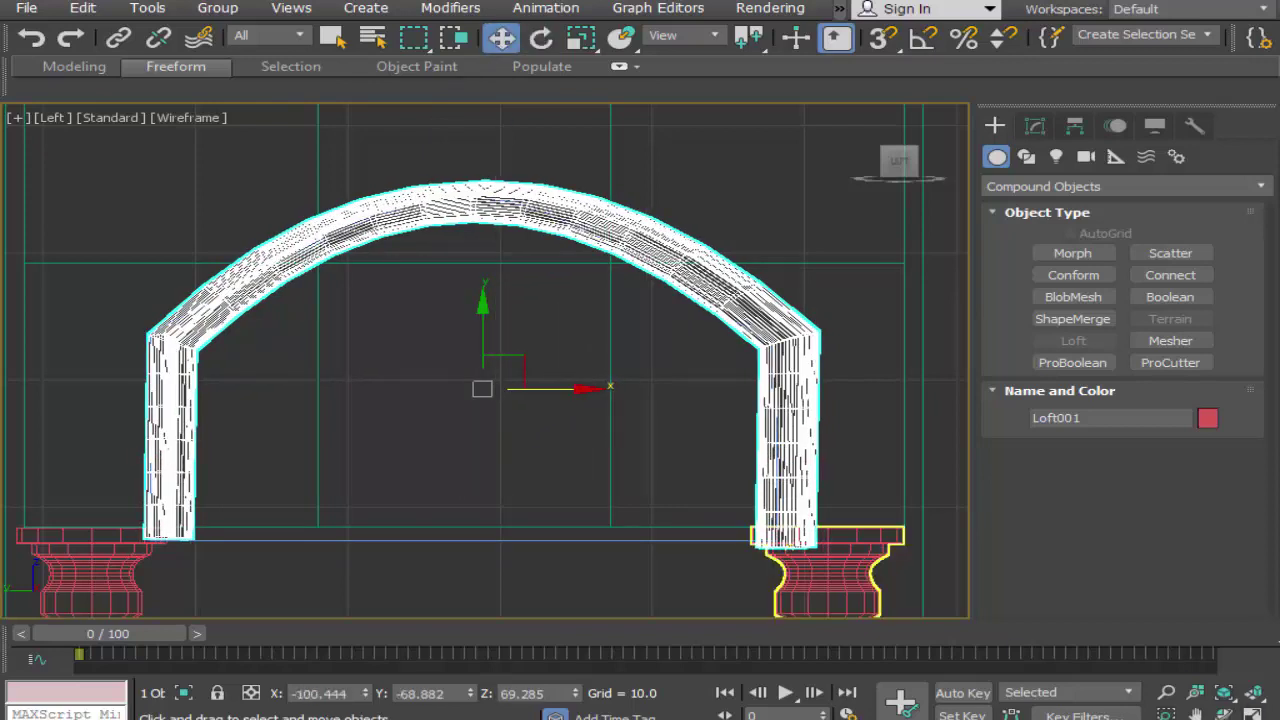
left_click(1252, 713)
left_click(1196, 713)
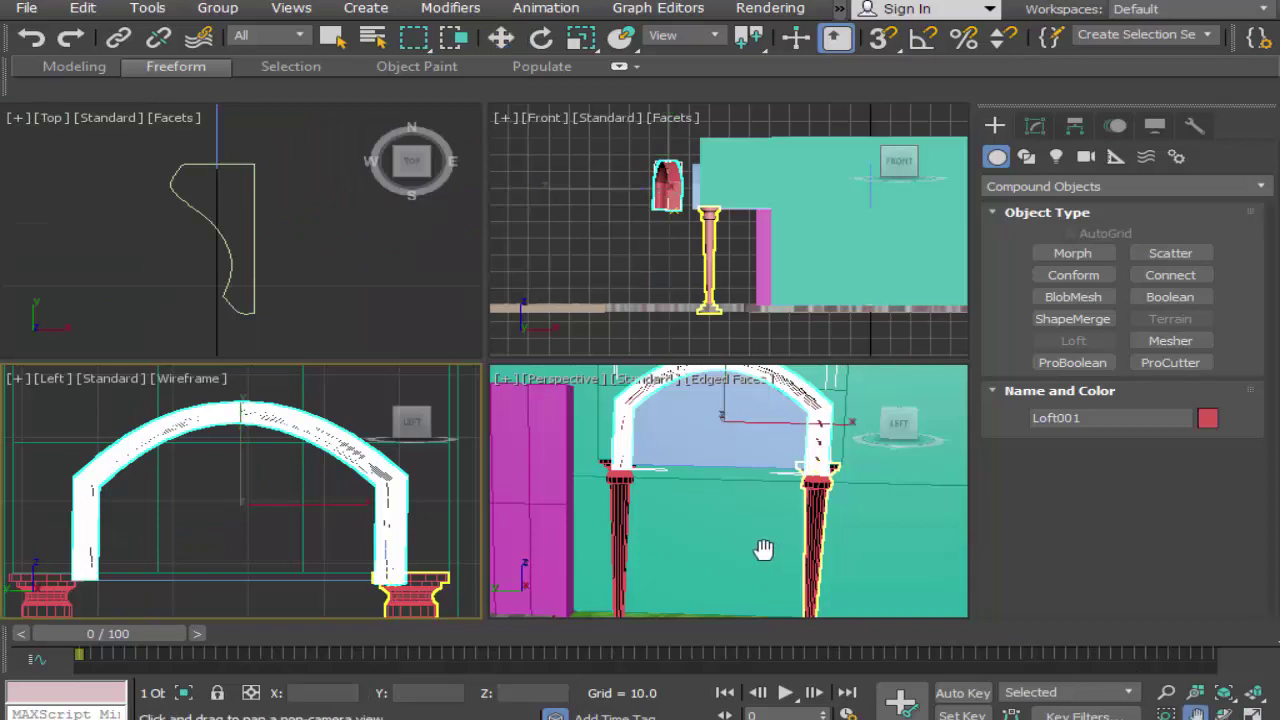
Step: In the Front view, rotate the arch edge-on and push it flush against the teal wall
left_click(642, 222)
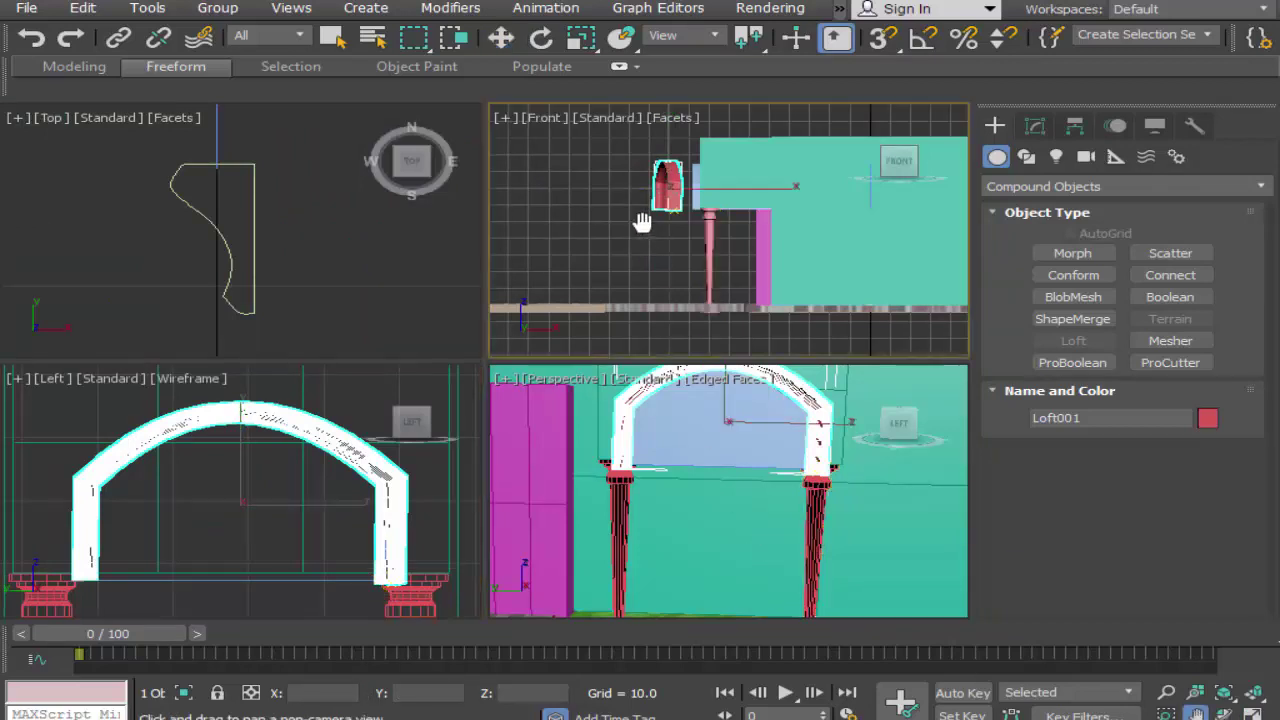
key("alt+w")
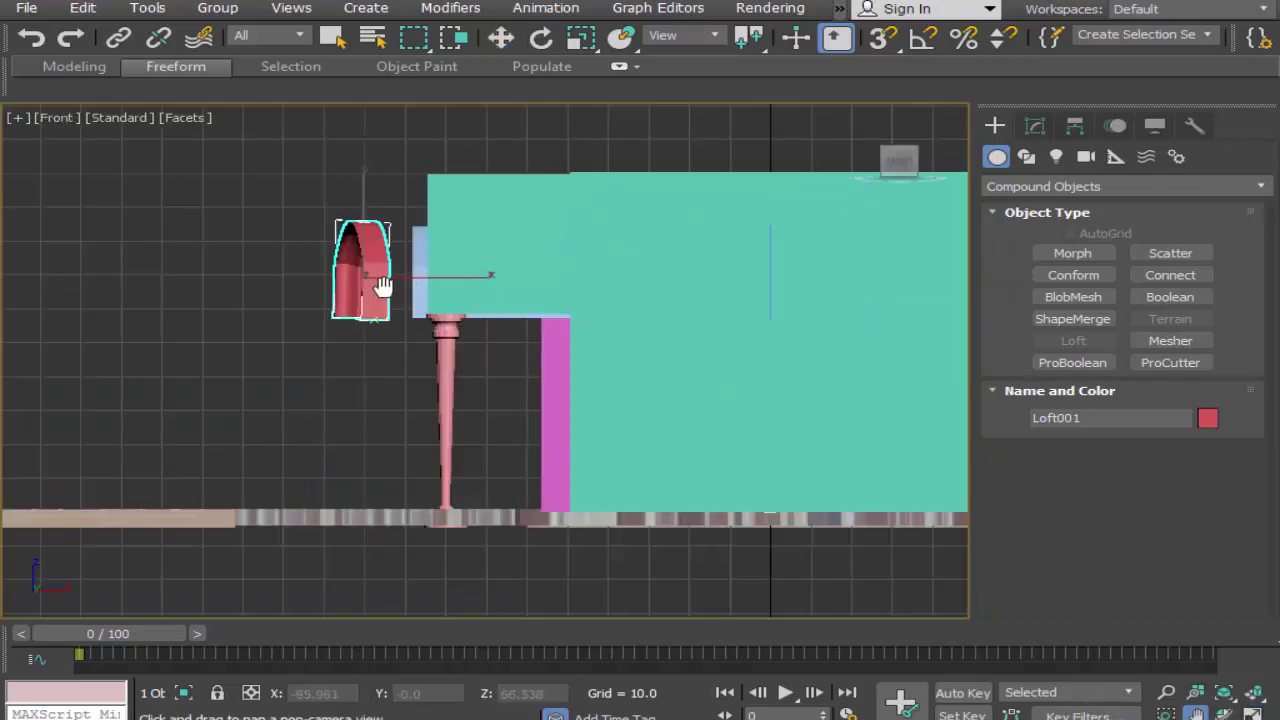
left_click_drag(383, 288, 423, 300)
scroll(486, 328, "up", 3)
left_click(541, 37)
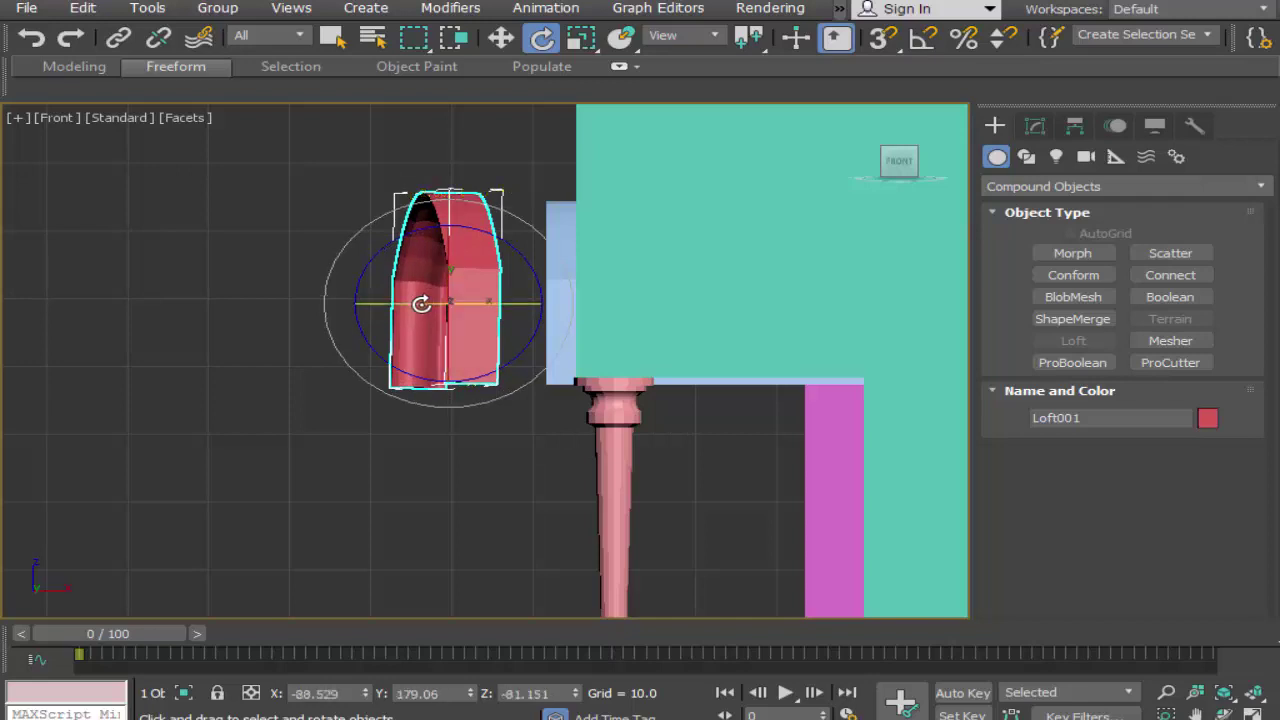
left_click_drag(502, 313, 514, 282)
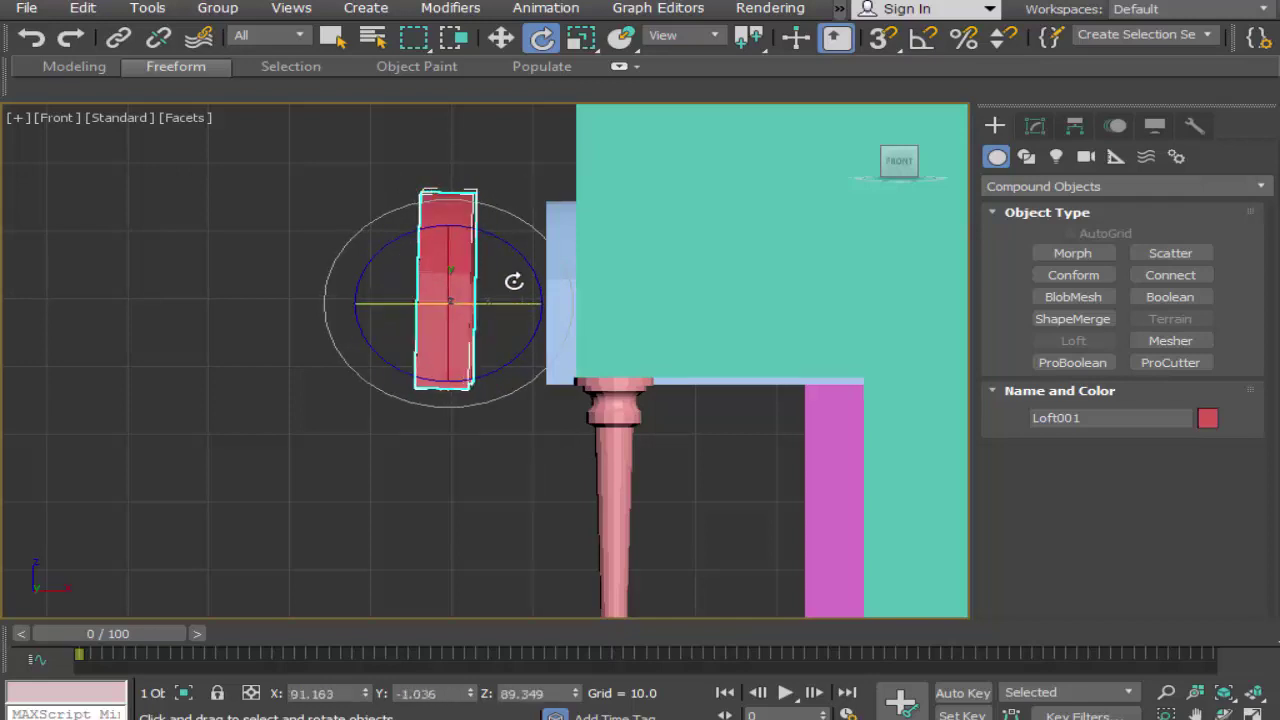
left_click(501, 38)
left_click_drag(505, 303, 644, 308)
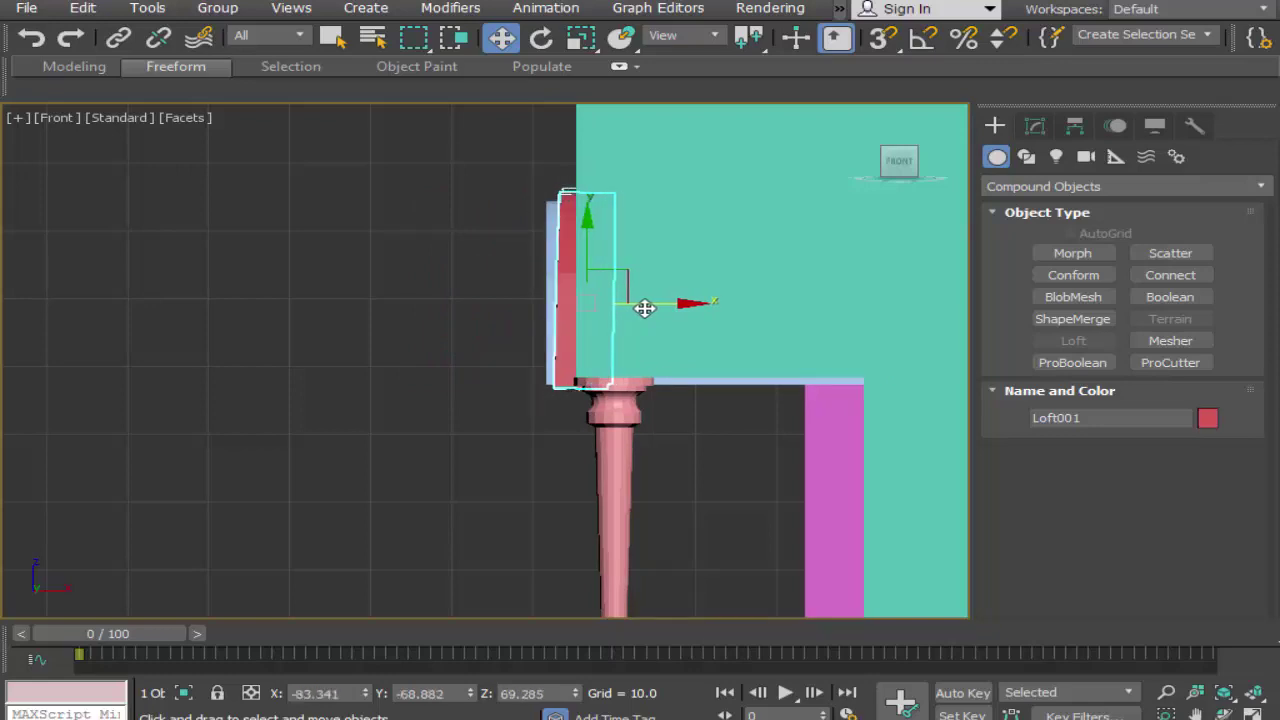
Step: Give the arch a slight Z rotation to straighten it, then return to four viewports
scroll(648, 303, "up", 2)
scroll(643, 300, "down", 1)
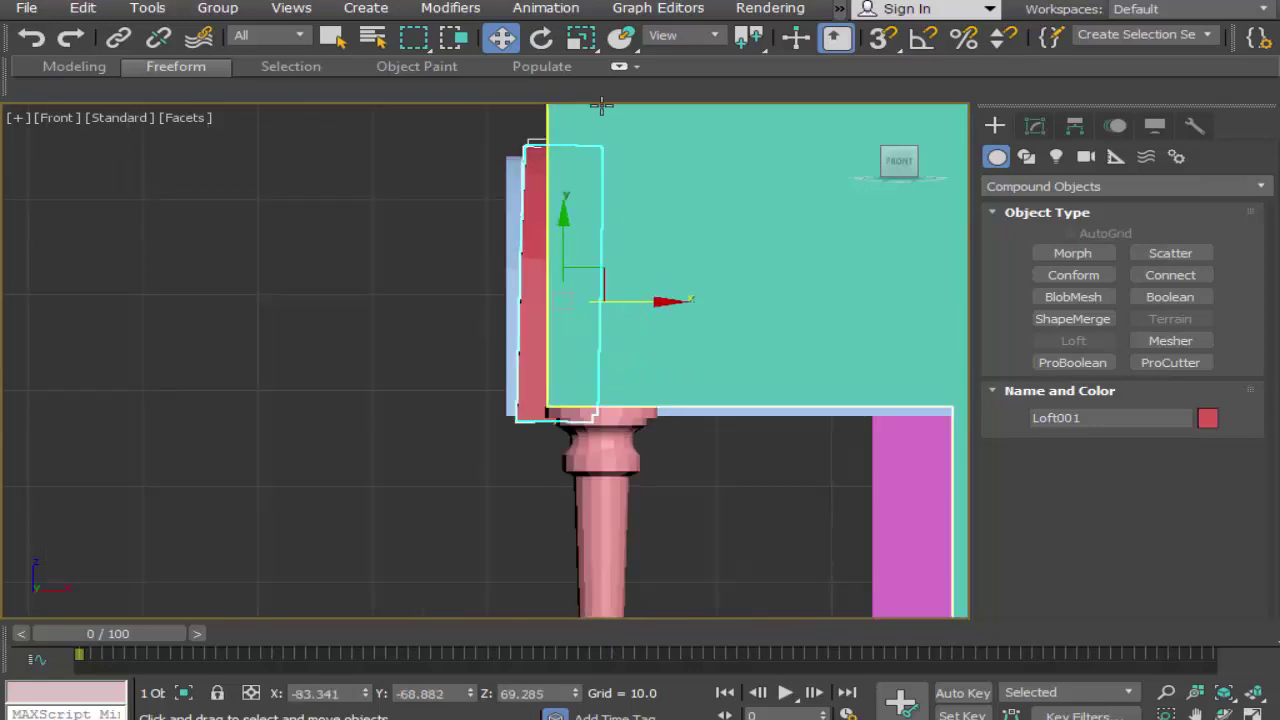
left_click(541, 37)
left_click_drag(533, 371, 535, 374)
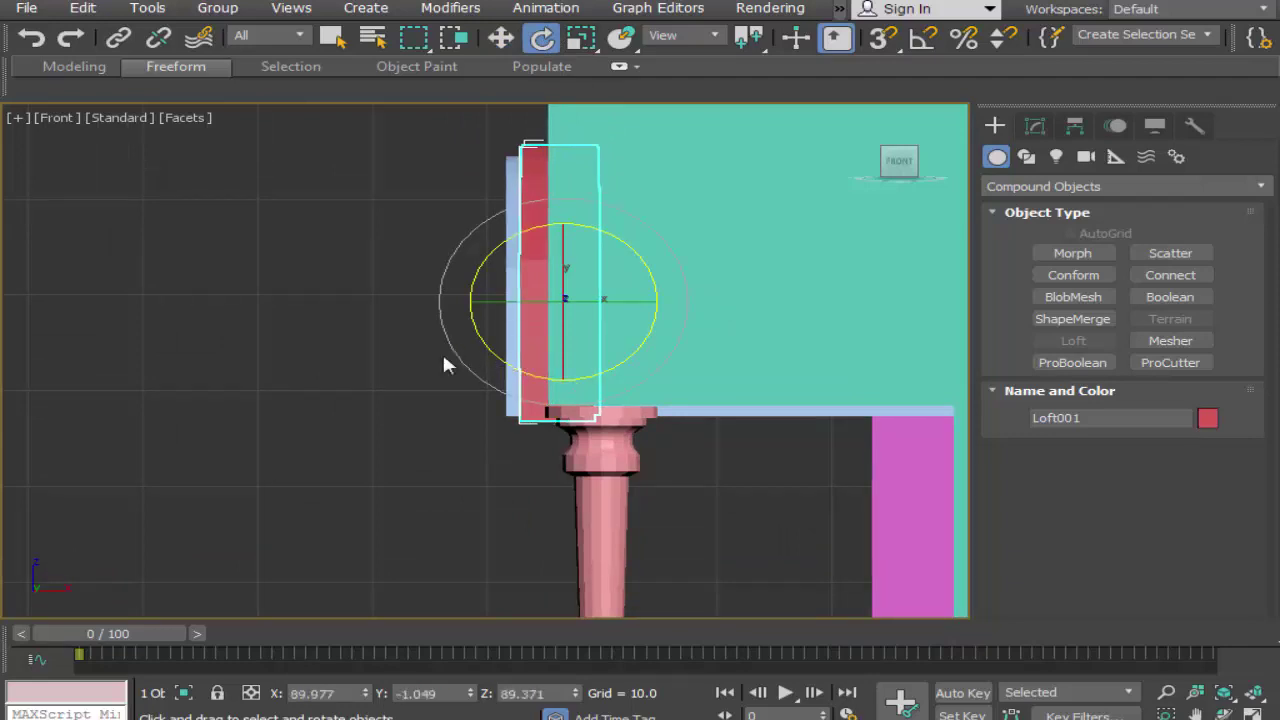
left_click(1253, 714)
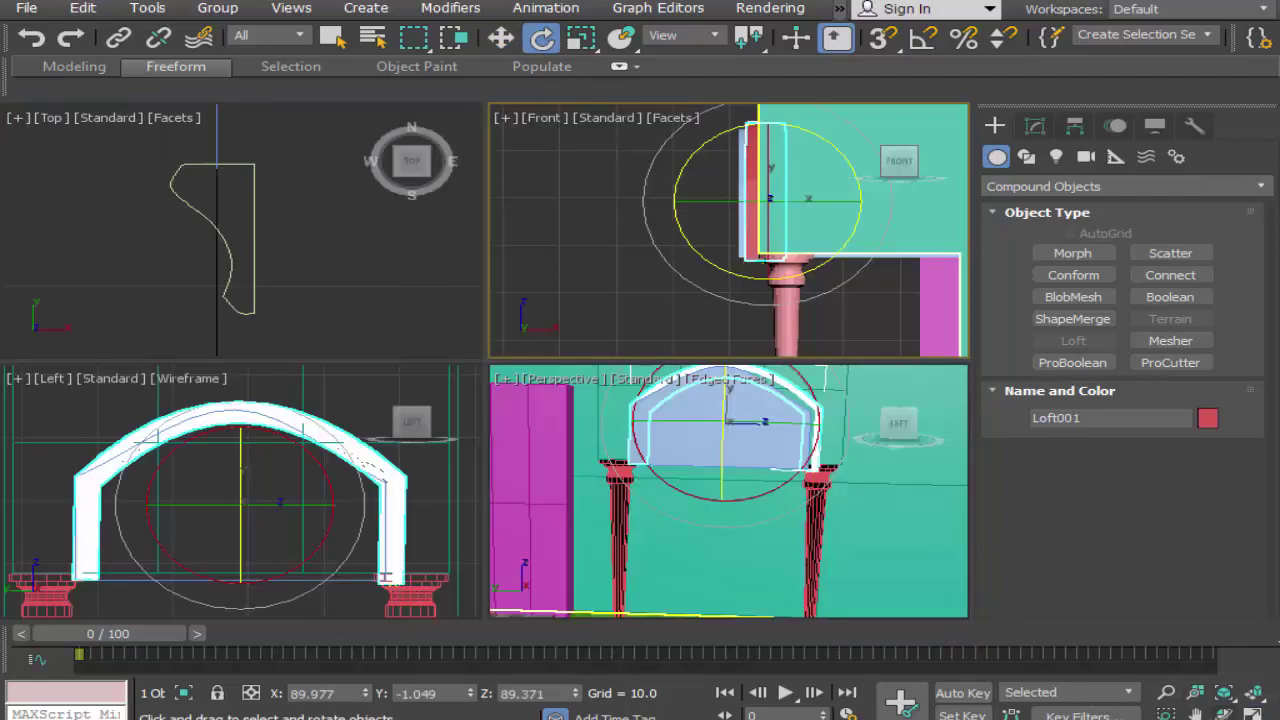
left_click(1224, 712)
left_click(809, 551)
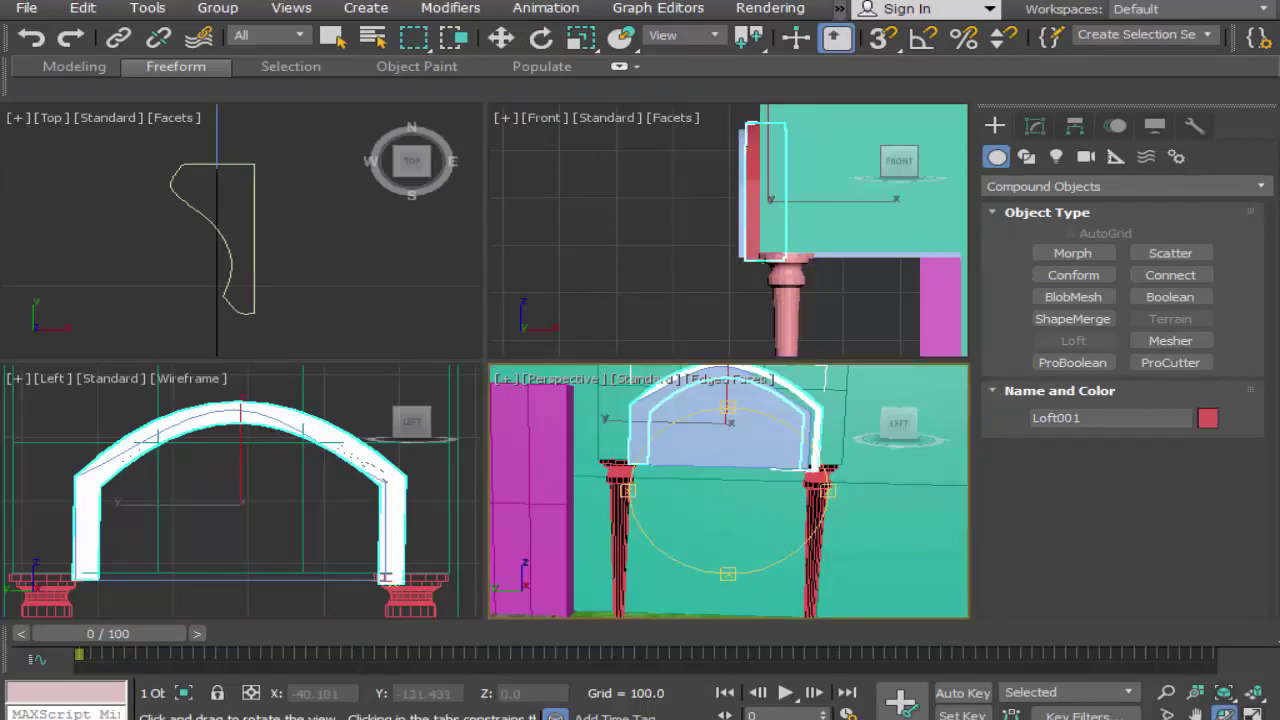
left_click(1253, 714)
left_click_drag(497, 314, 627, 307)
scroll(429, 271, "up", 5)
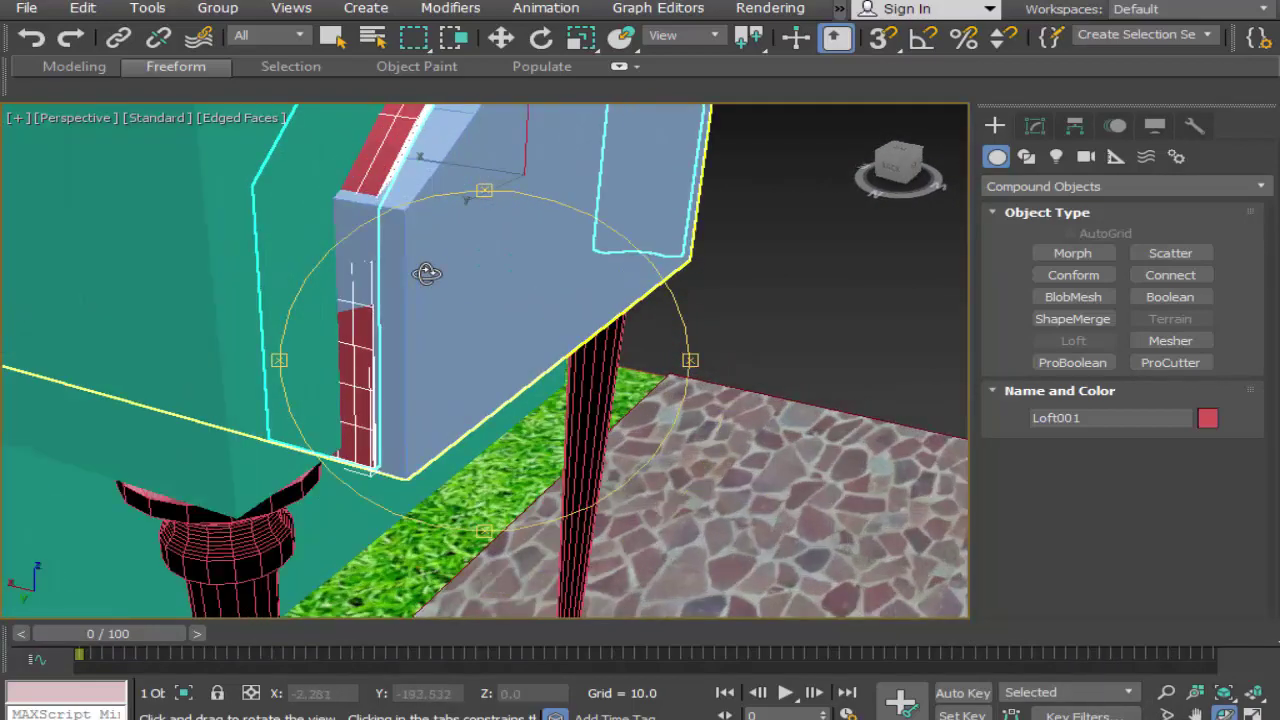
left_click_drag(488, 239, 418, 224)
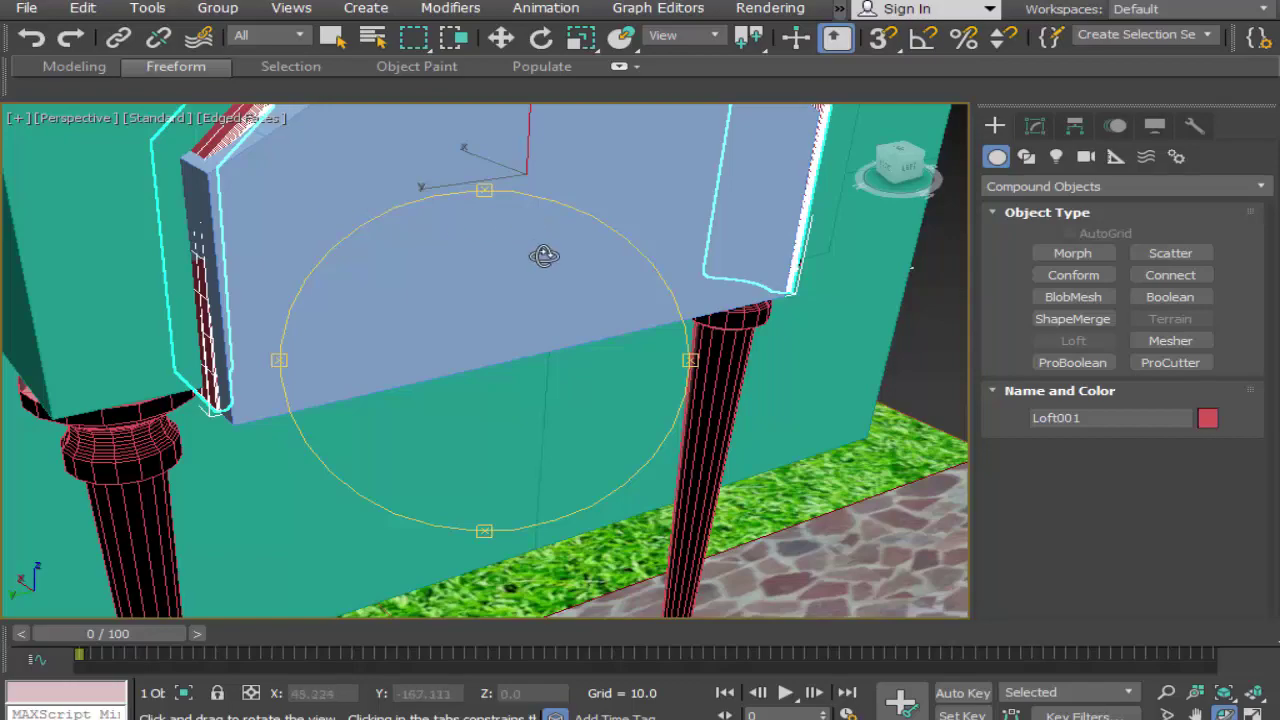
scroll(543, 254, "down", 5)
scroll(516, 262, "up", 2)
left_click_drag(516, 262, 458, 201)
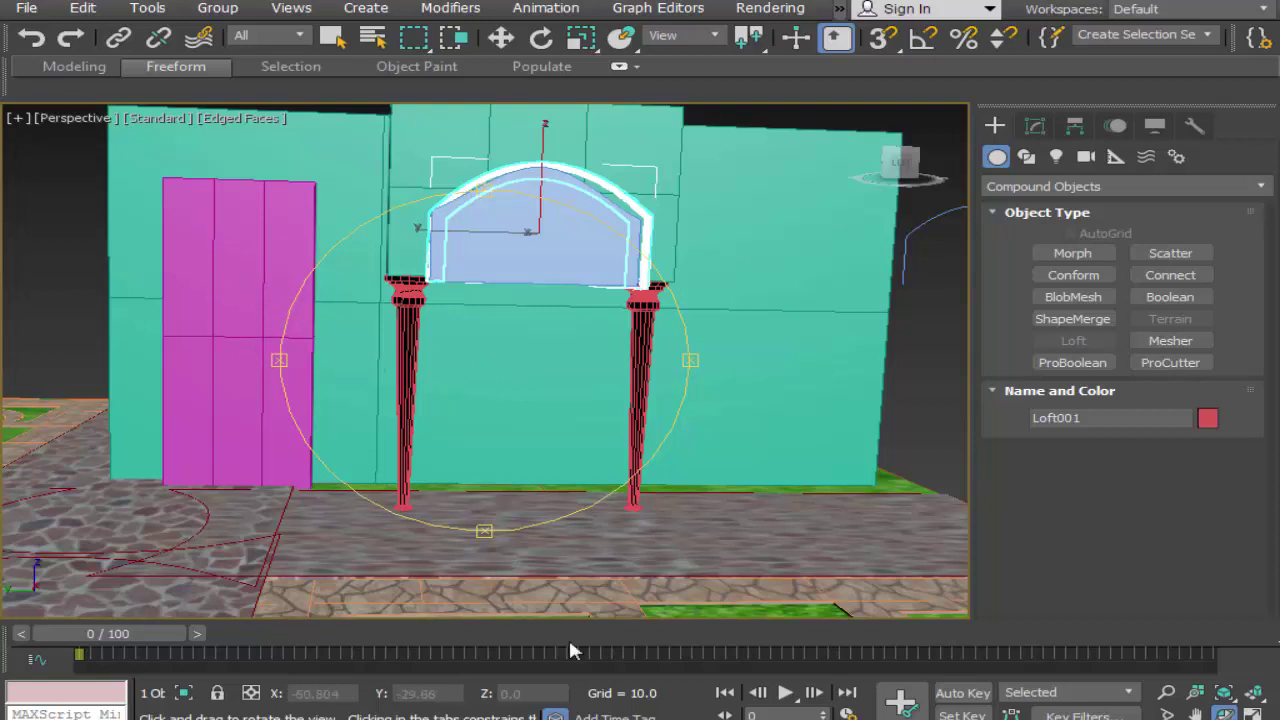
left_click(1197, 713)
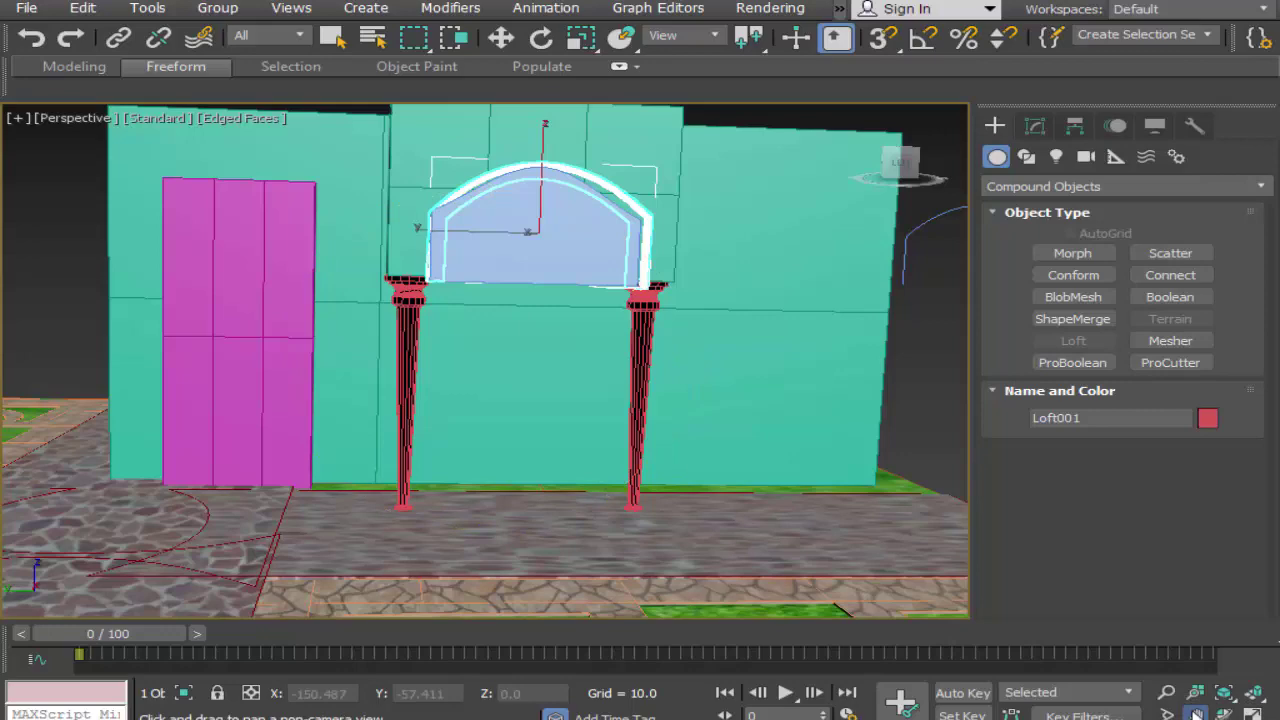
left_click_drag(262, 350, 442, 410)
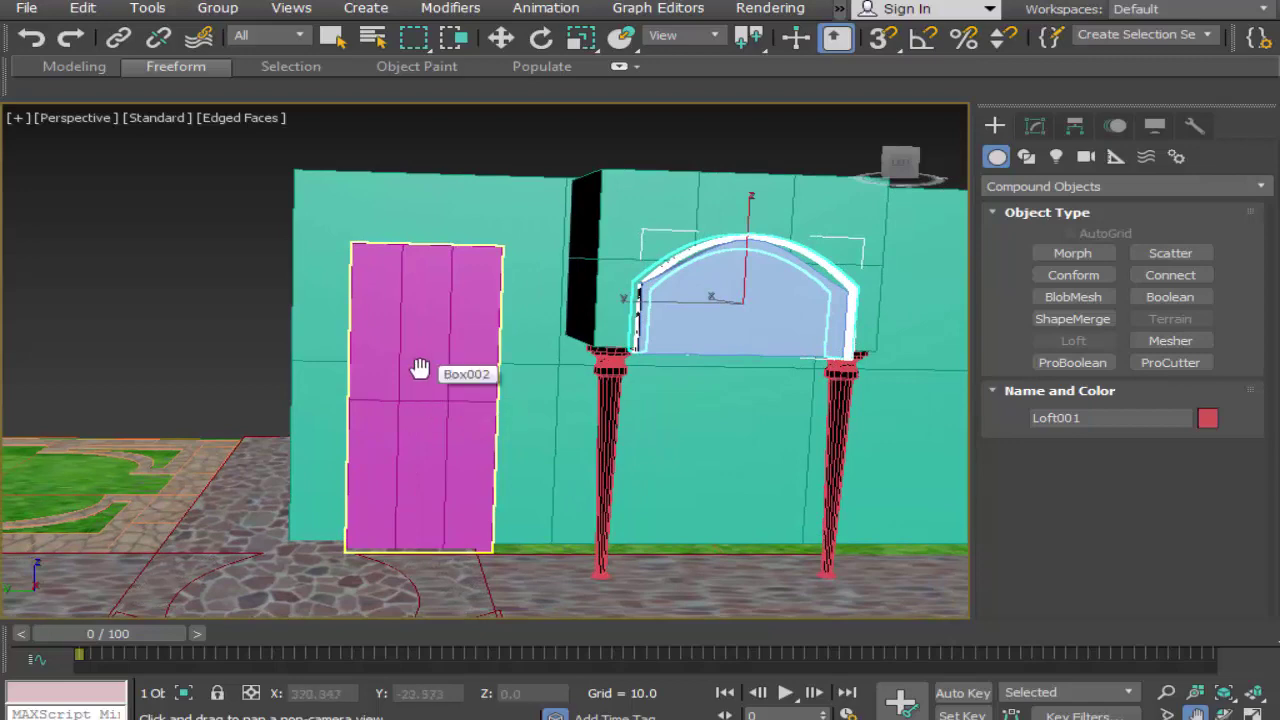
Step: Select the pink door, frame it with the pillar, and list the Splines shape types
scroll(420, 368, "up", 3)
scroll(429, 349, "down", 3)
key("e")
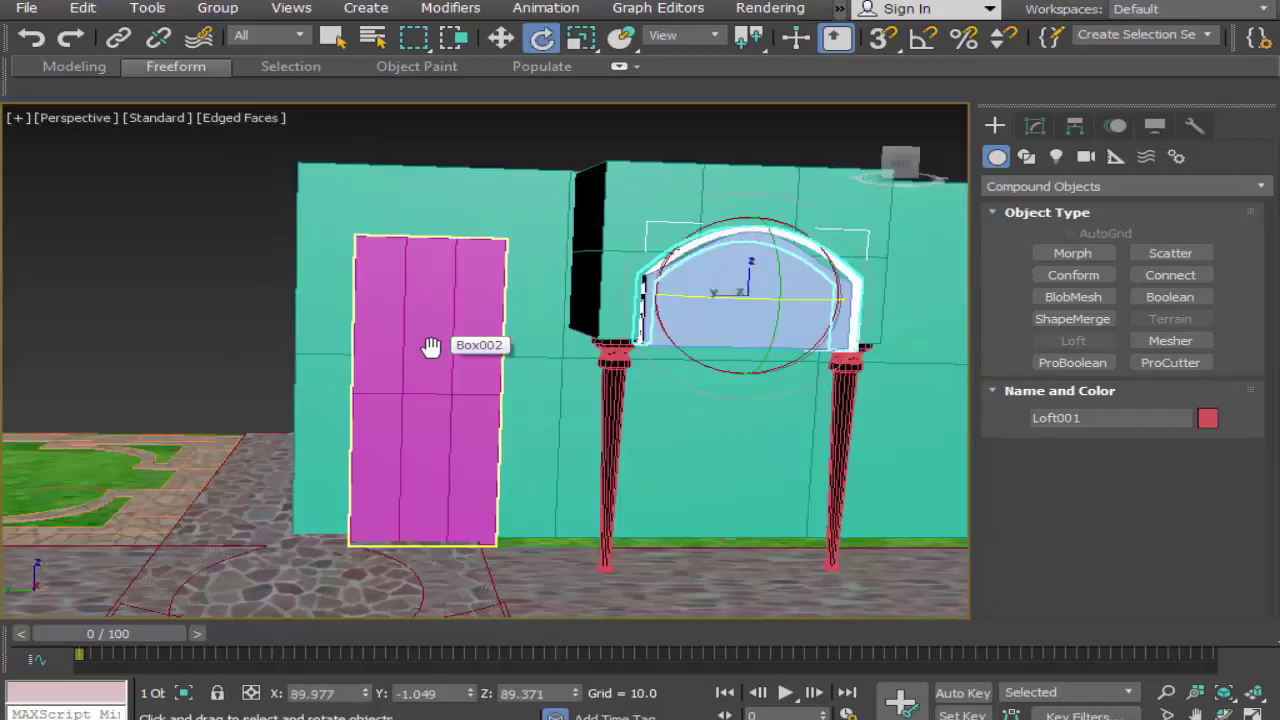
left_click(443, 371)
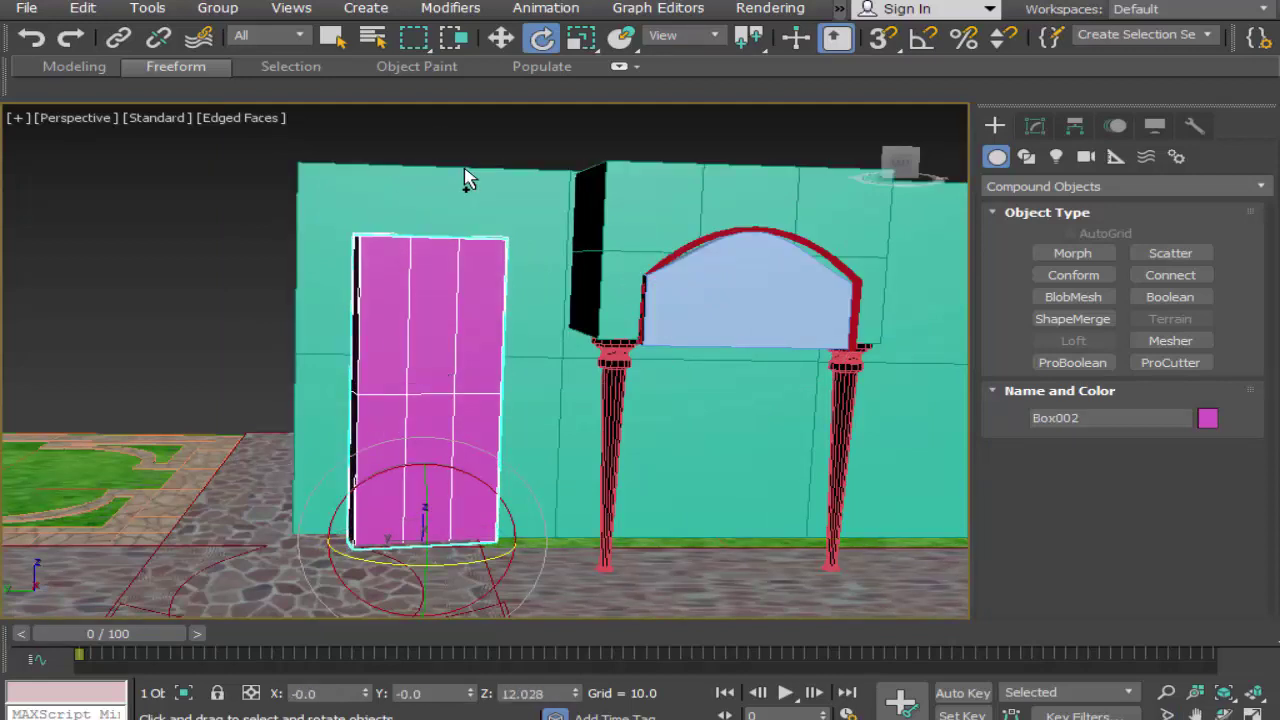
key("w")
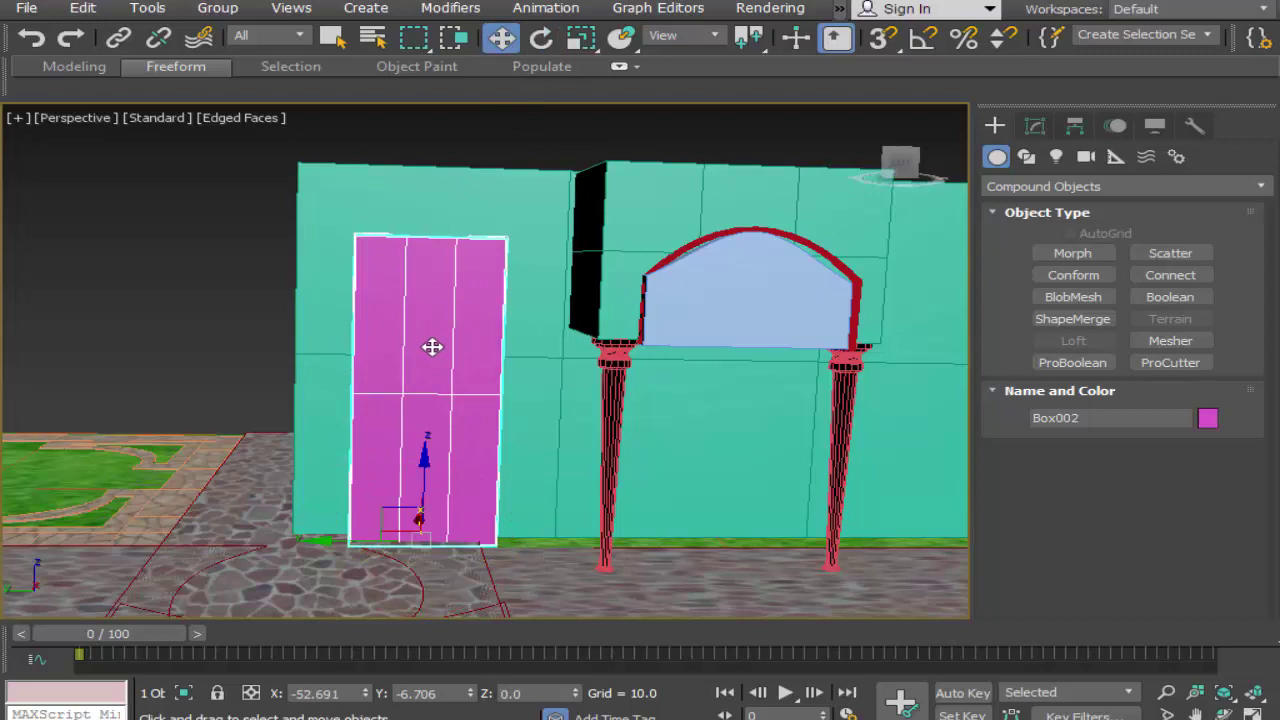
scroll(432, 347, "up", 3)
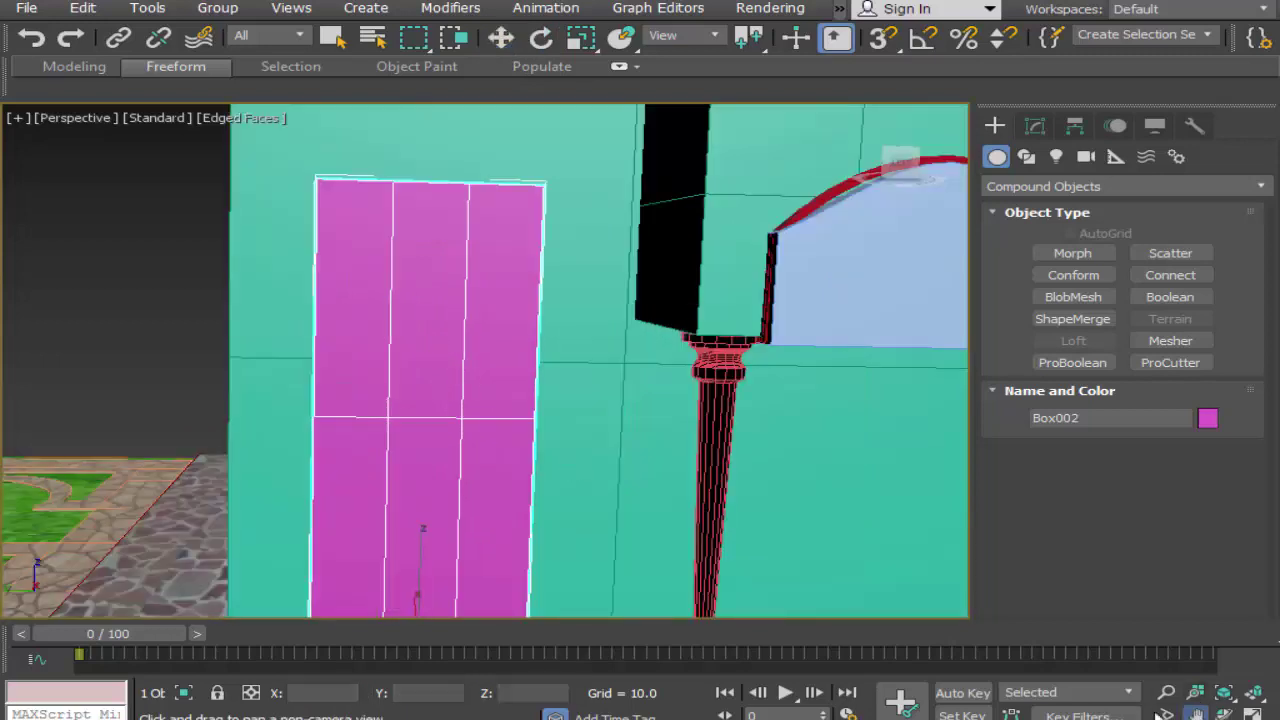
middle_click_drag(577, 546, 585, 507)
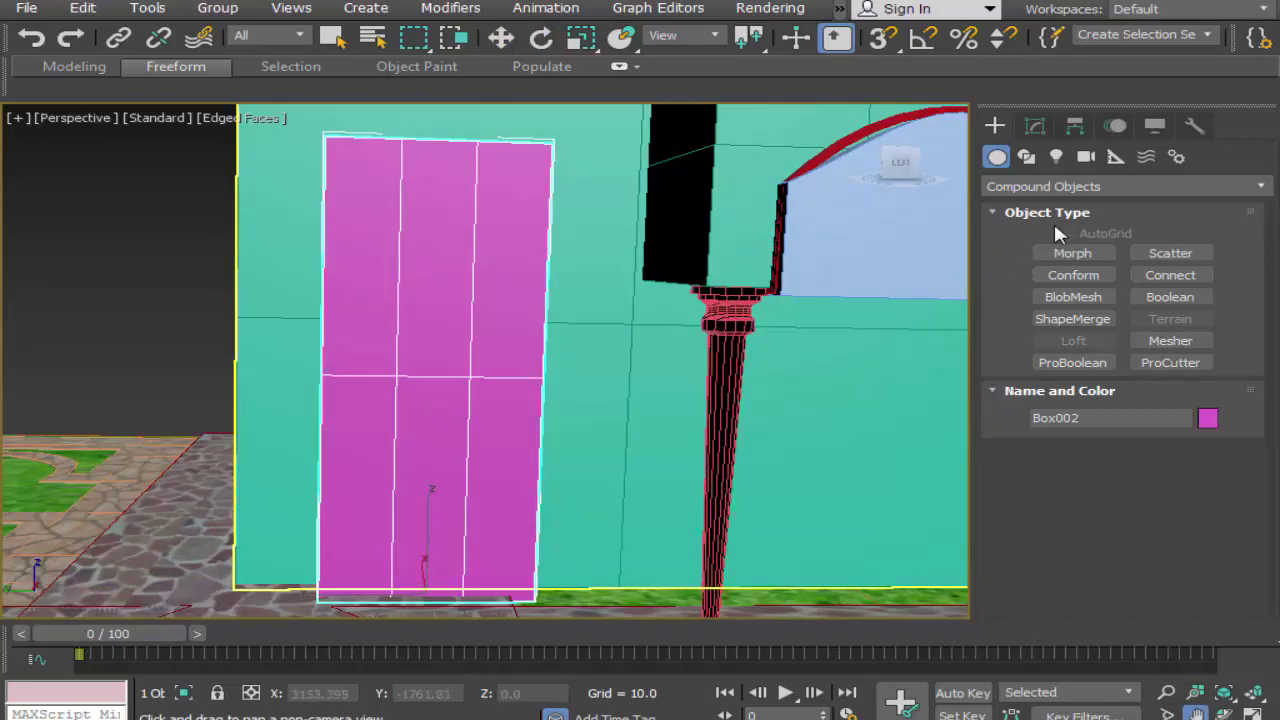
left_click(1026, 156)
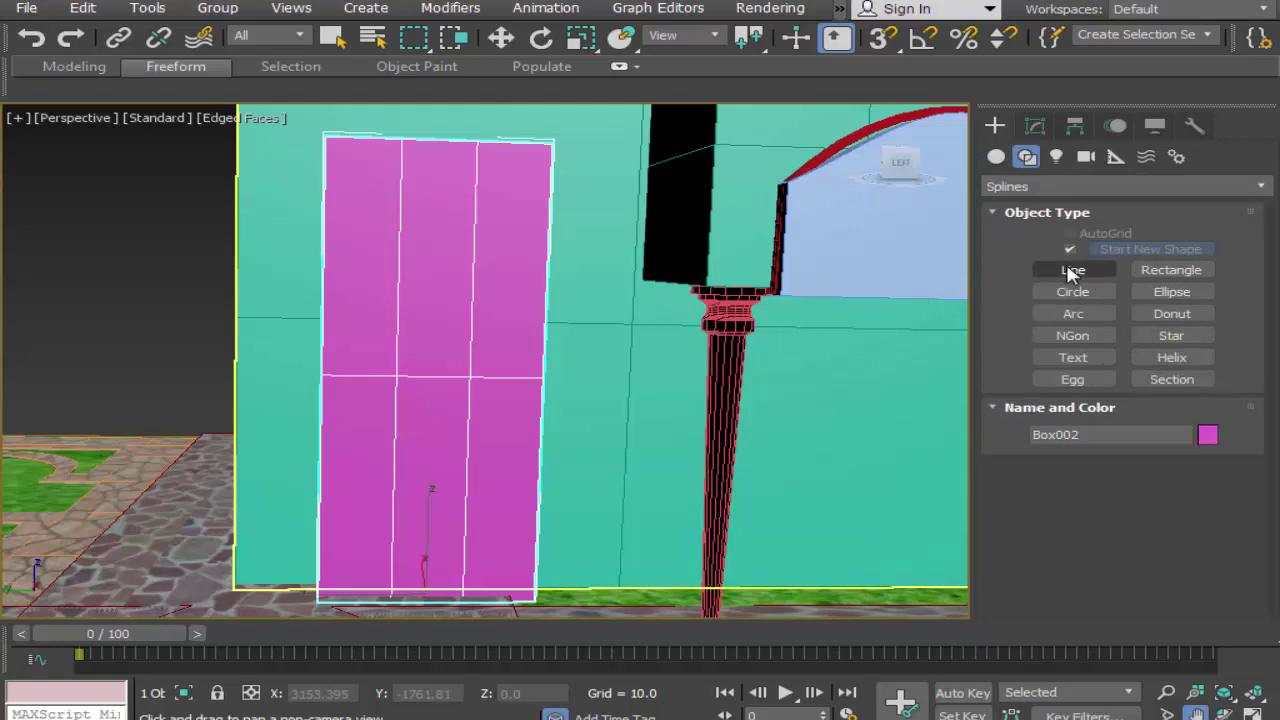
Step: Cancel a stray line, set Wireframe Override shading, and make the Left view active
left_click(1072, 271)
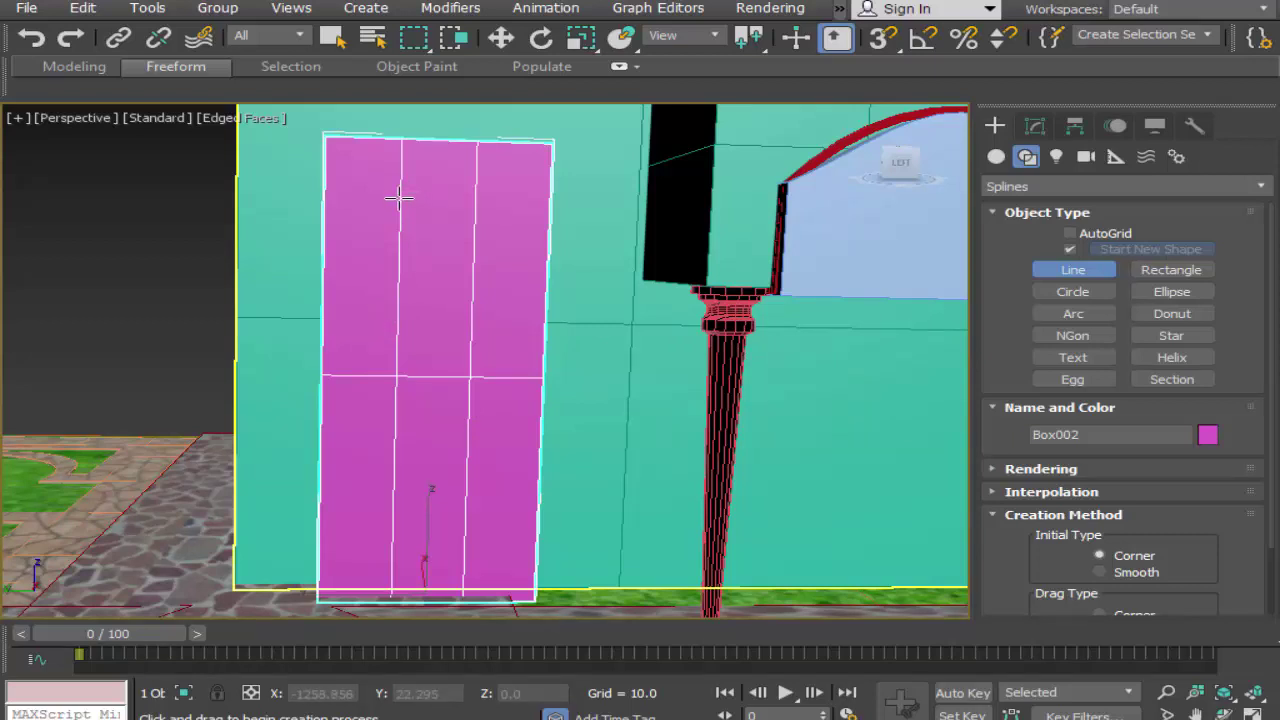
left_click(366, 318)
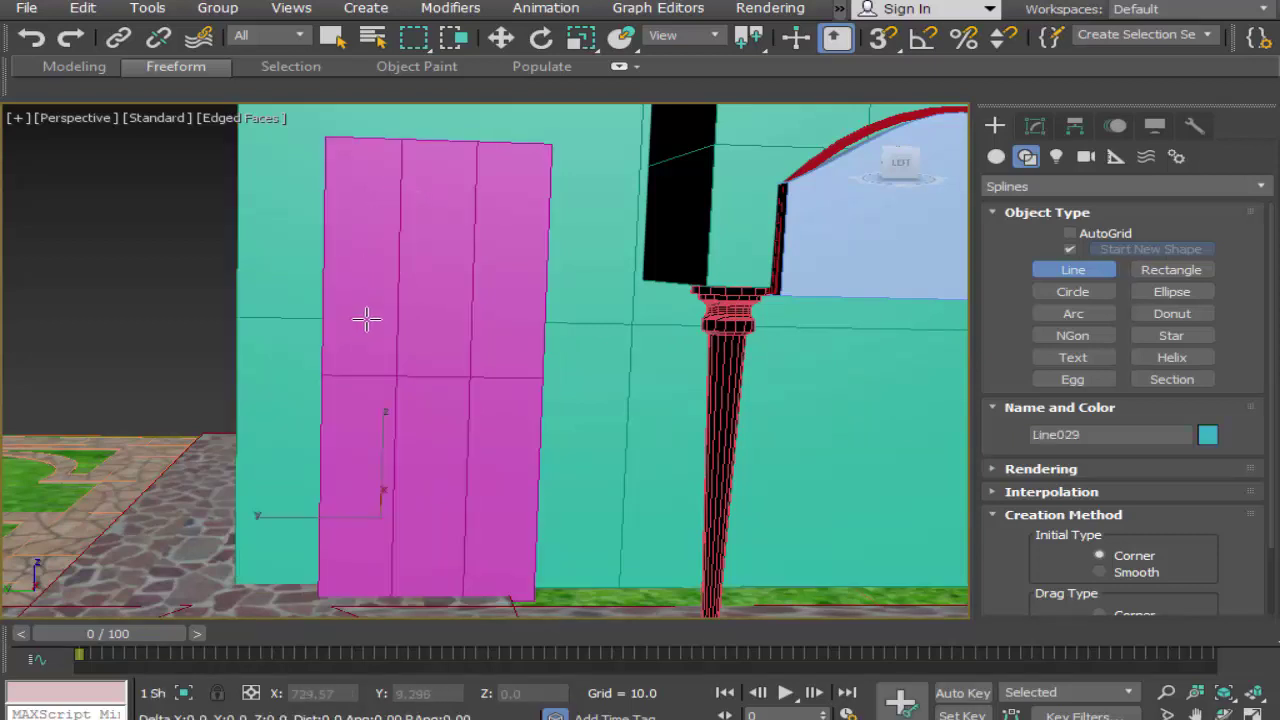
right_click(368, 260)
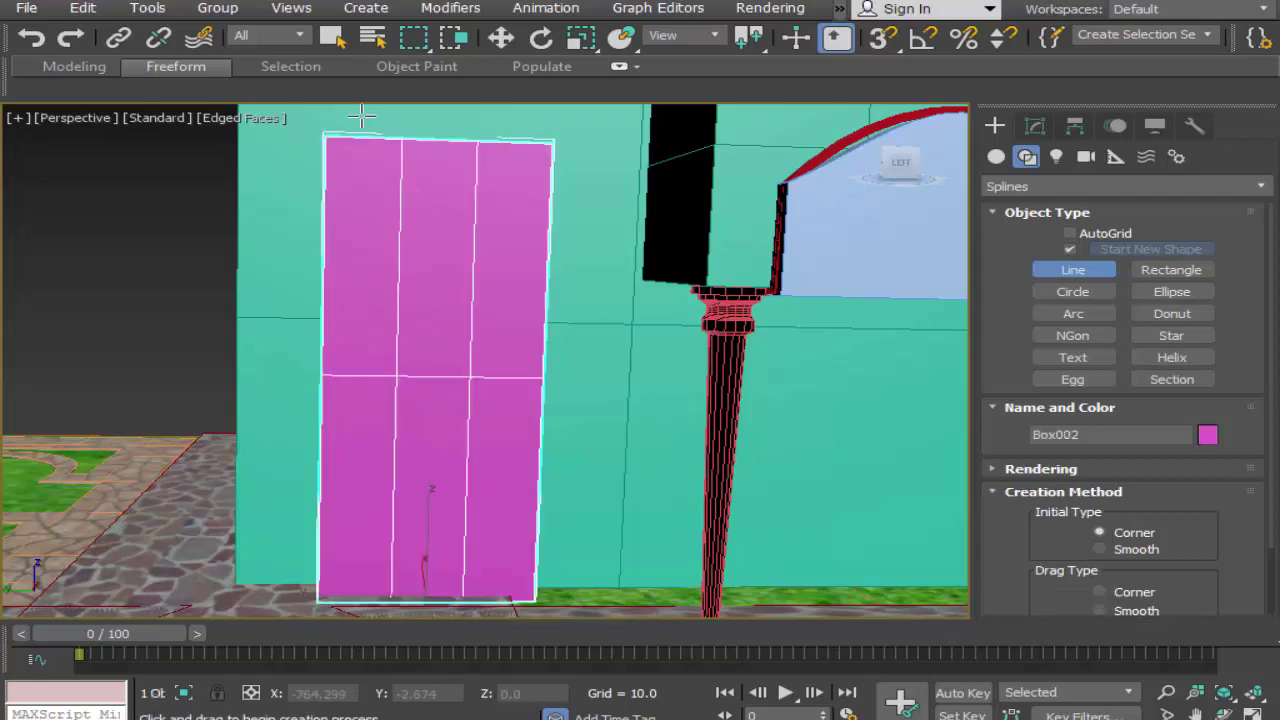
left_click(240, 118)
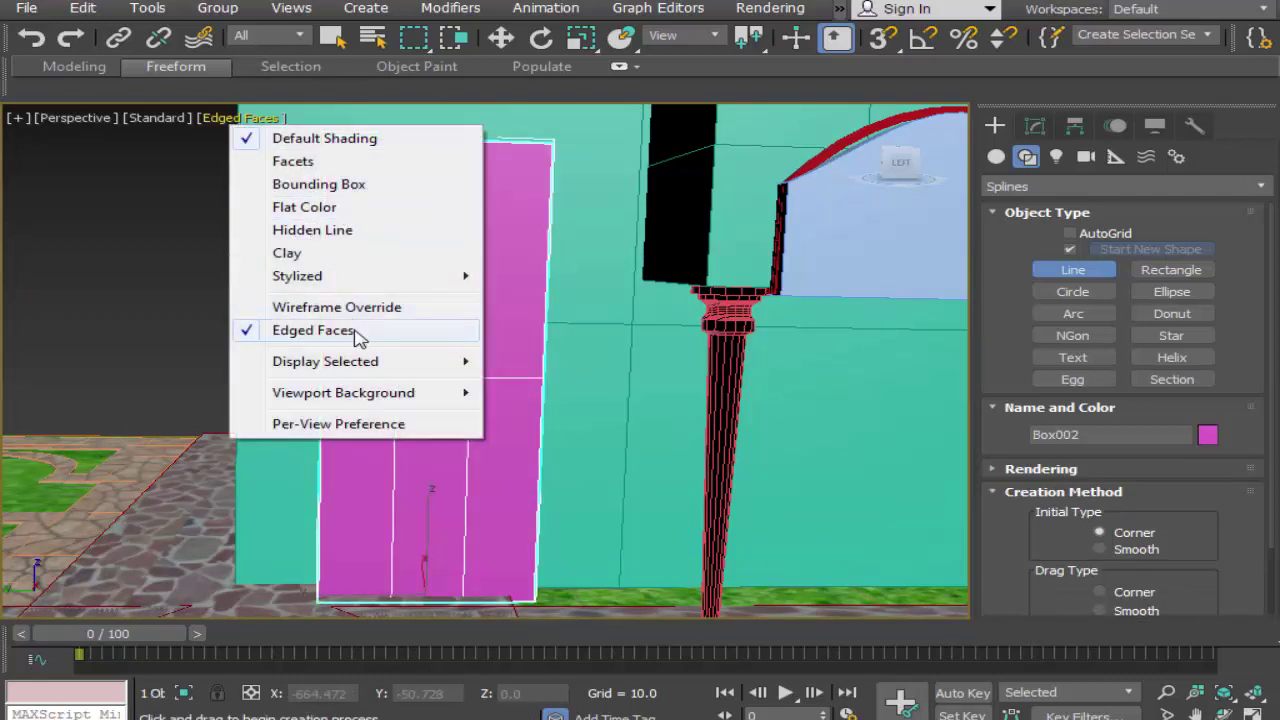
left_click(371, 306)
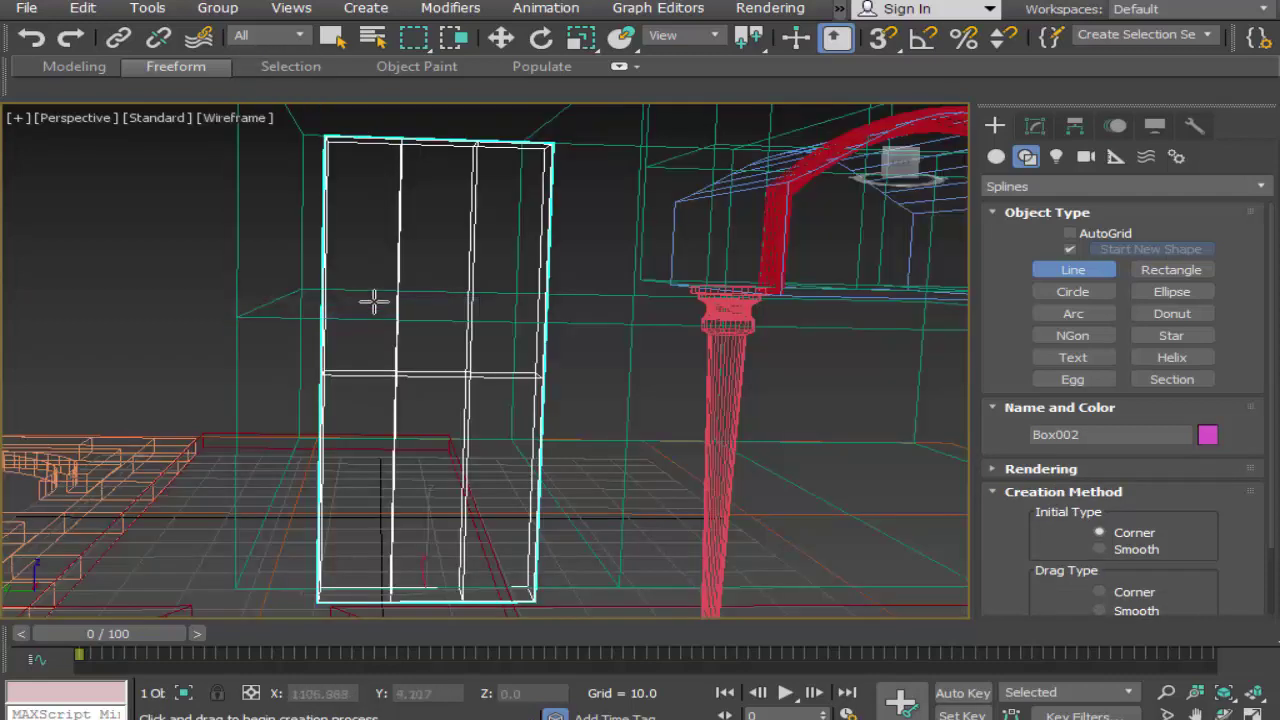
key("alt+w")
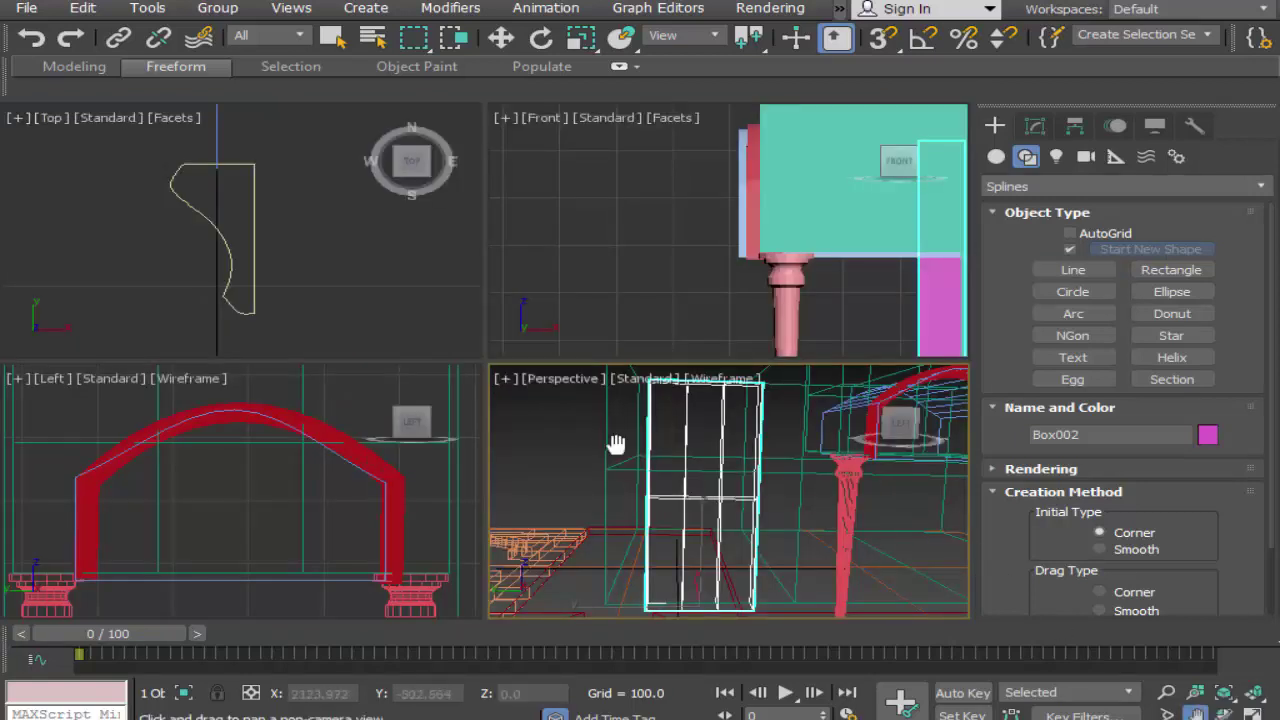
middle_click(371, 486)
Step: In the maximized Left view, draw Line029 as a closed five-point house shape over the window box
left_click(1256, 698)
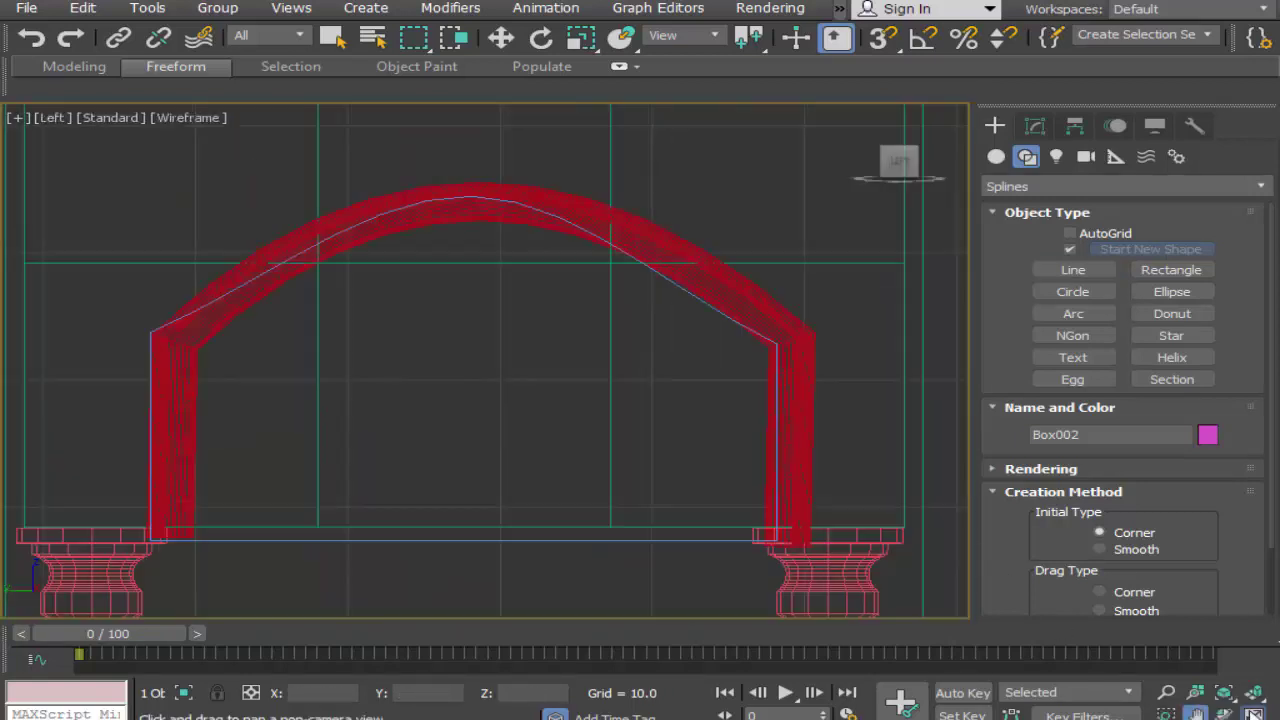
left_click(1256, 698)
left_click(1256, 698)
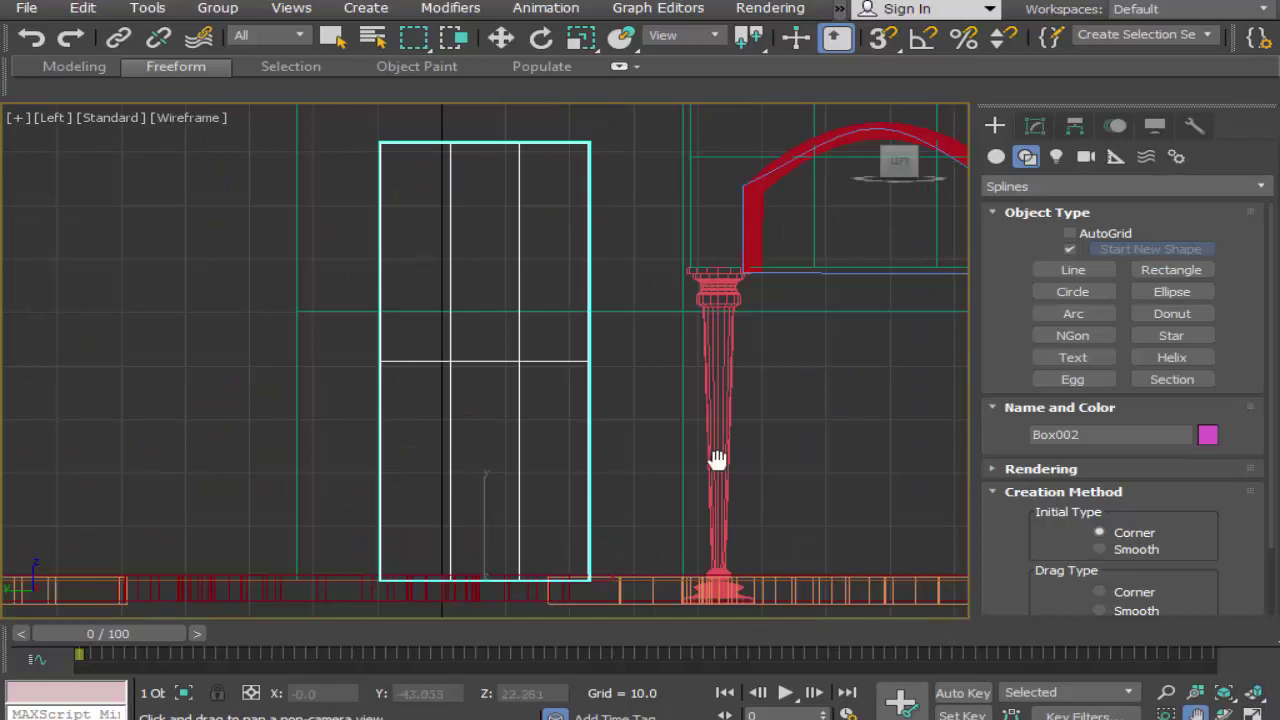
left_click_drag(483, 345, 493, 410)
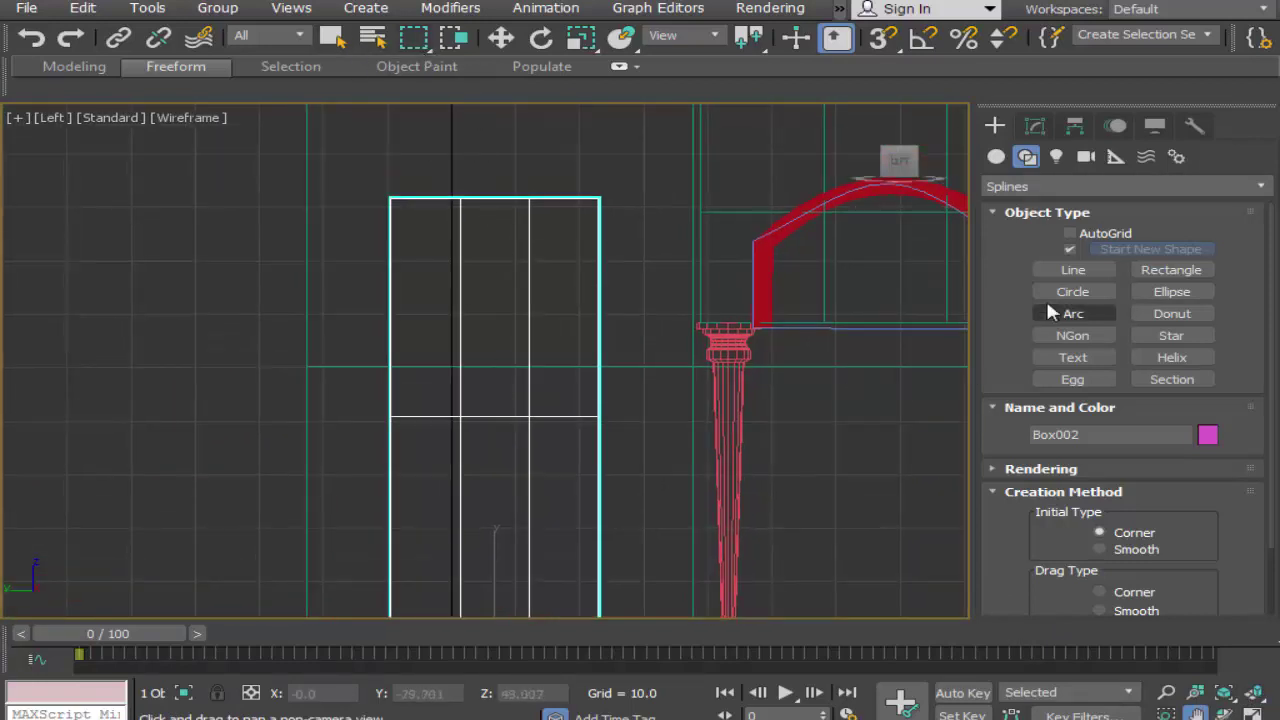
left_click(1072, 270)
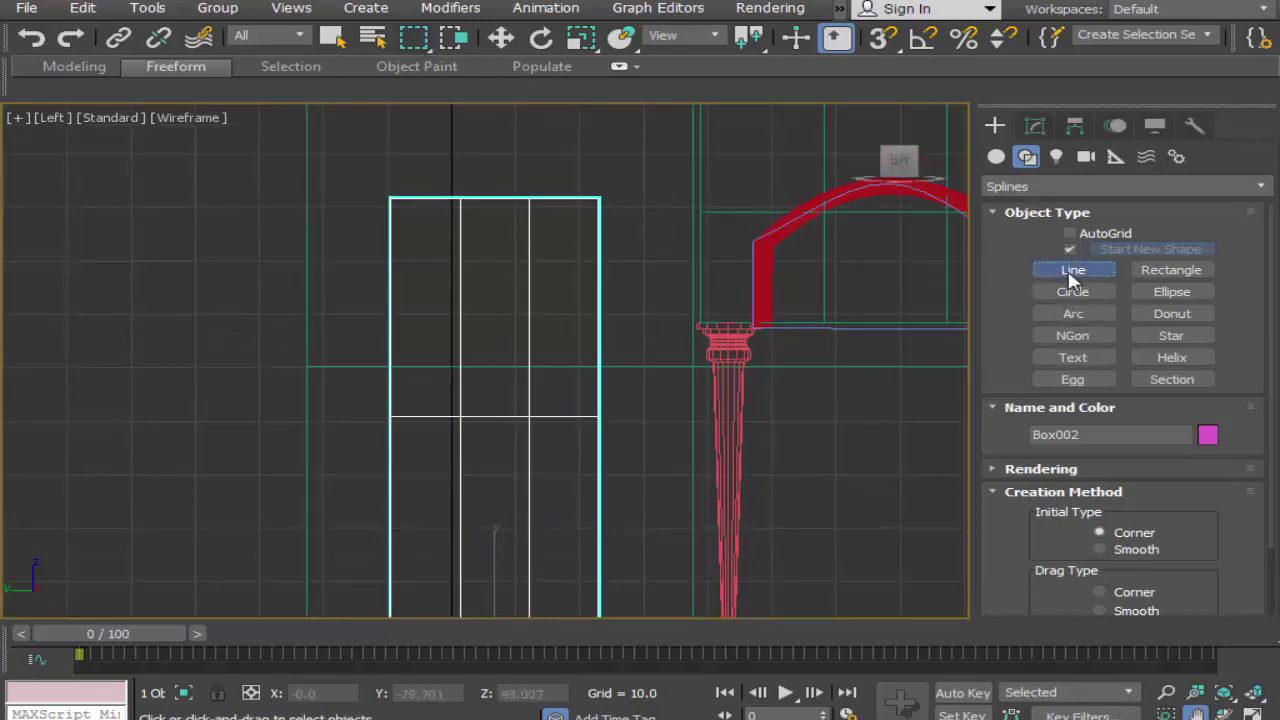
left_click(431, 362)
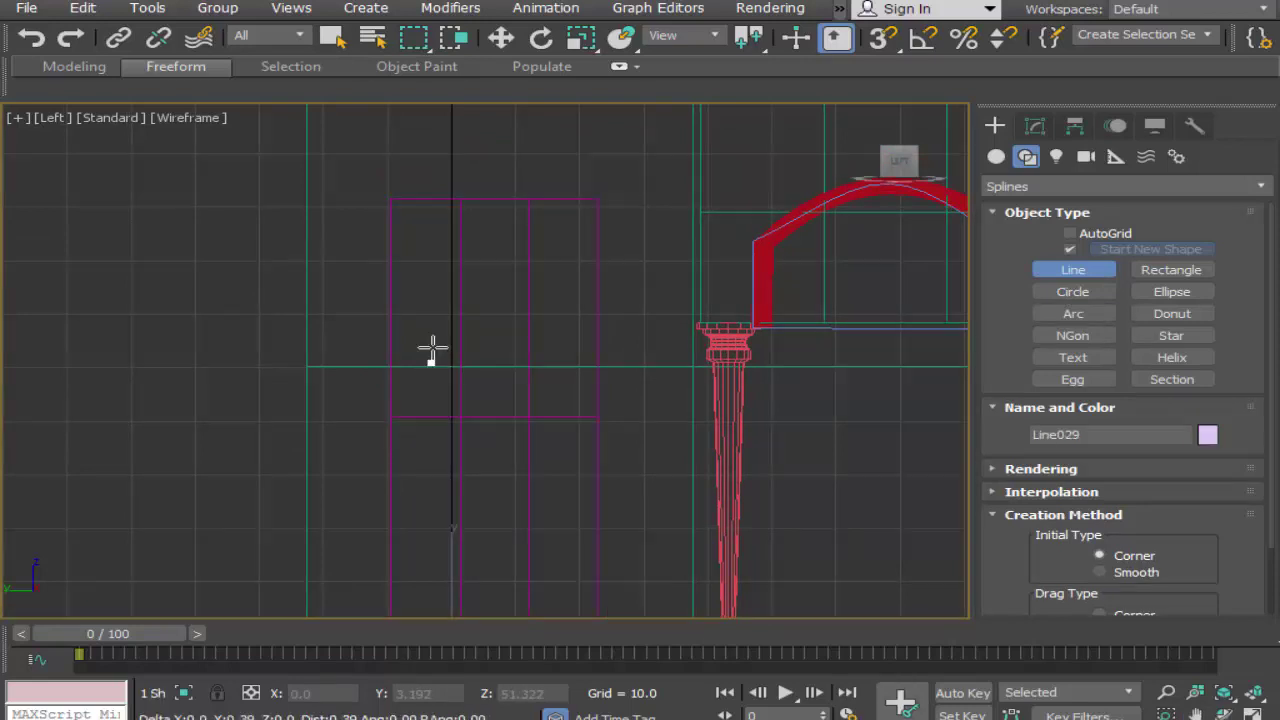
left_click(431, 270)
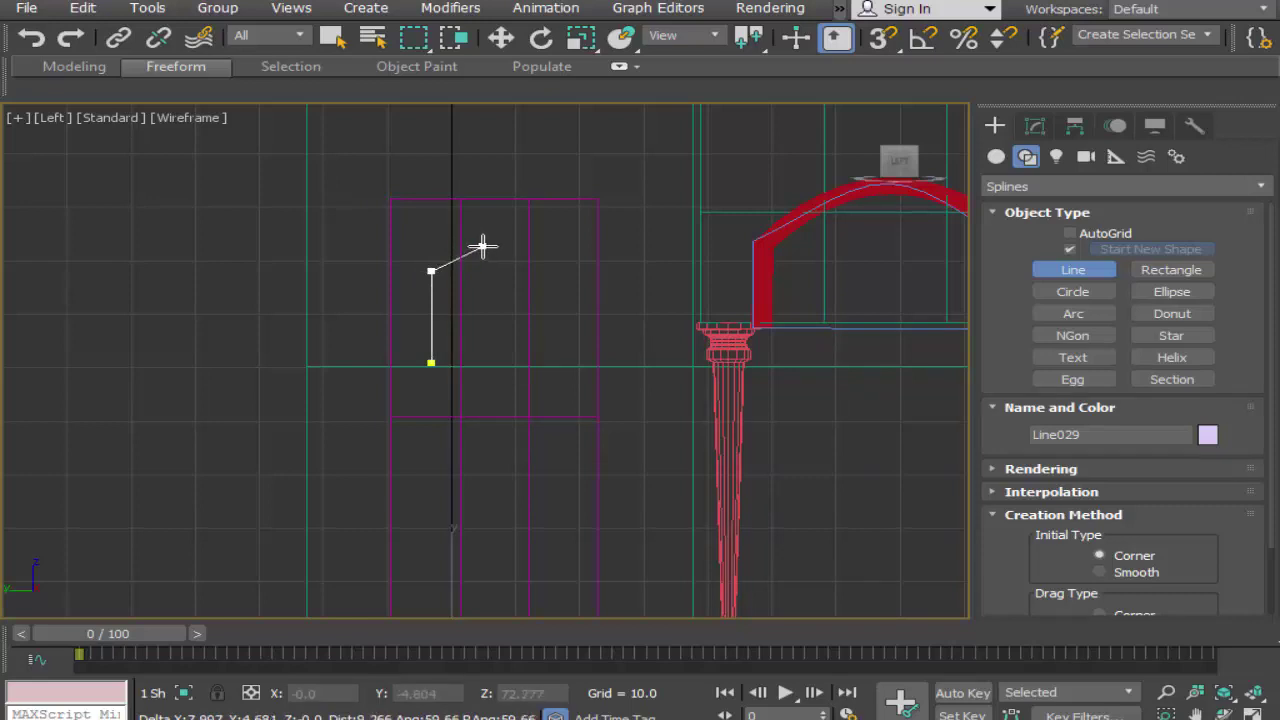
left_click(482, 246)
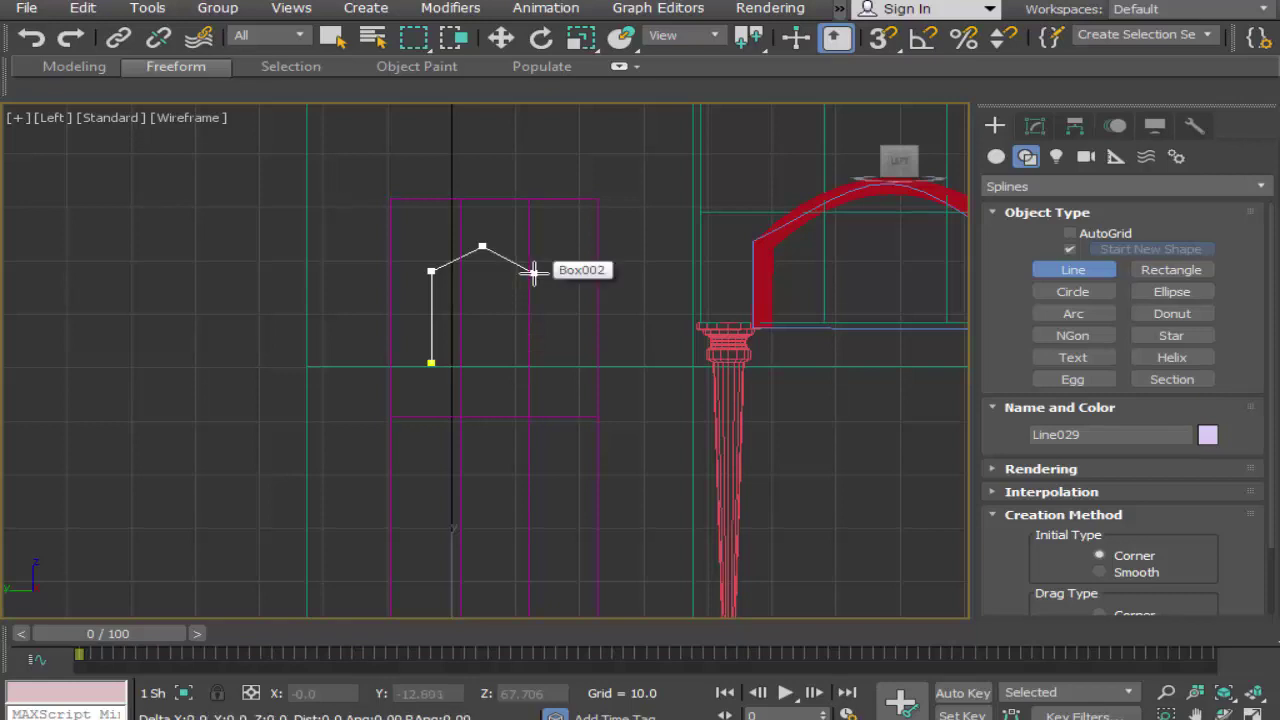
left_click(533, 272)
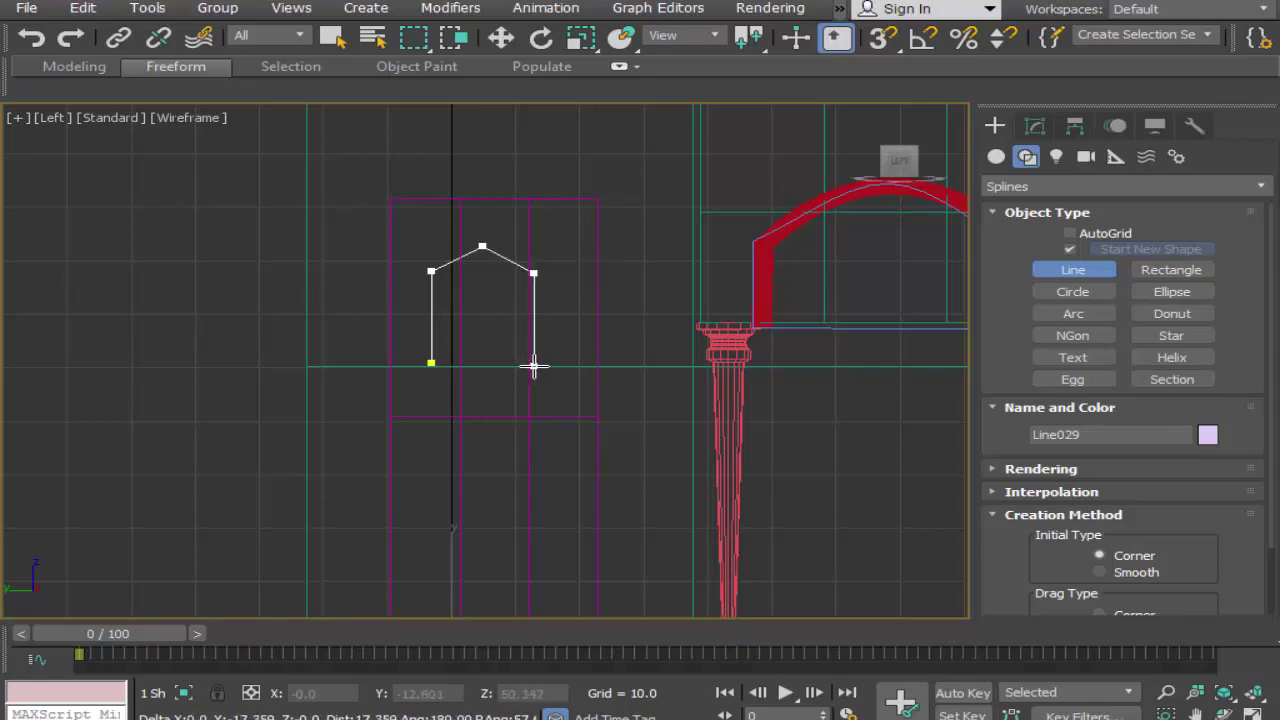
left_click(533, 366)
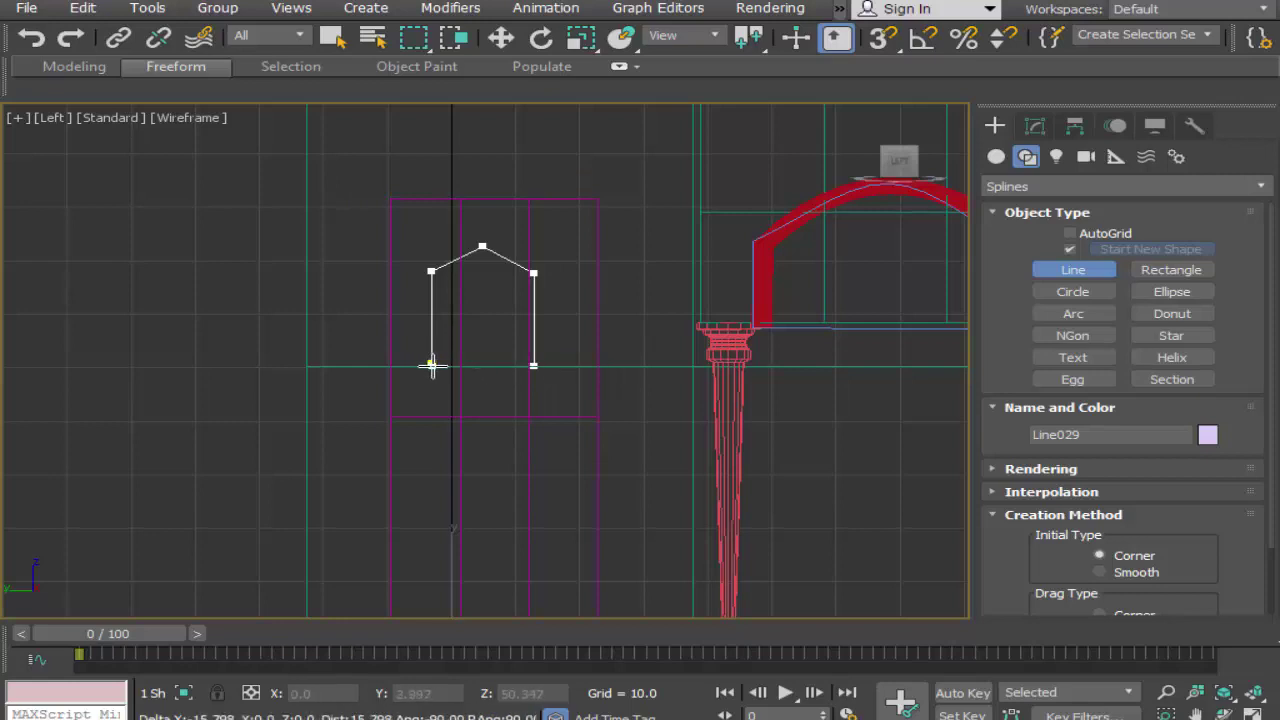
left_click(431, 366)
left_click(626, 435)
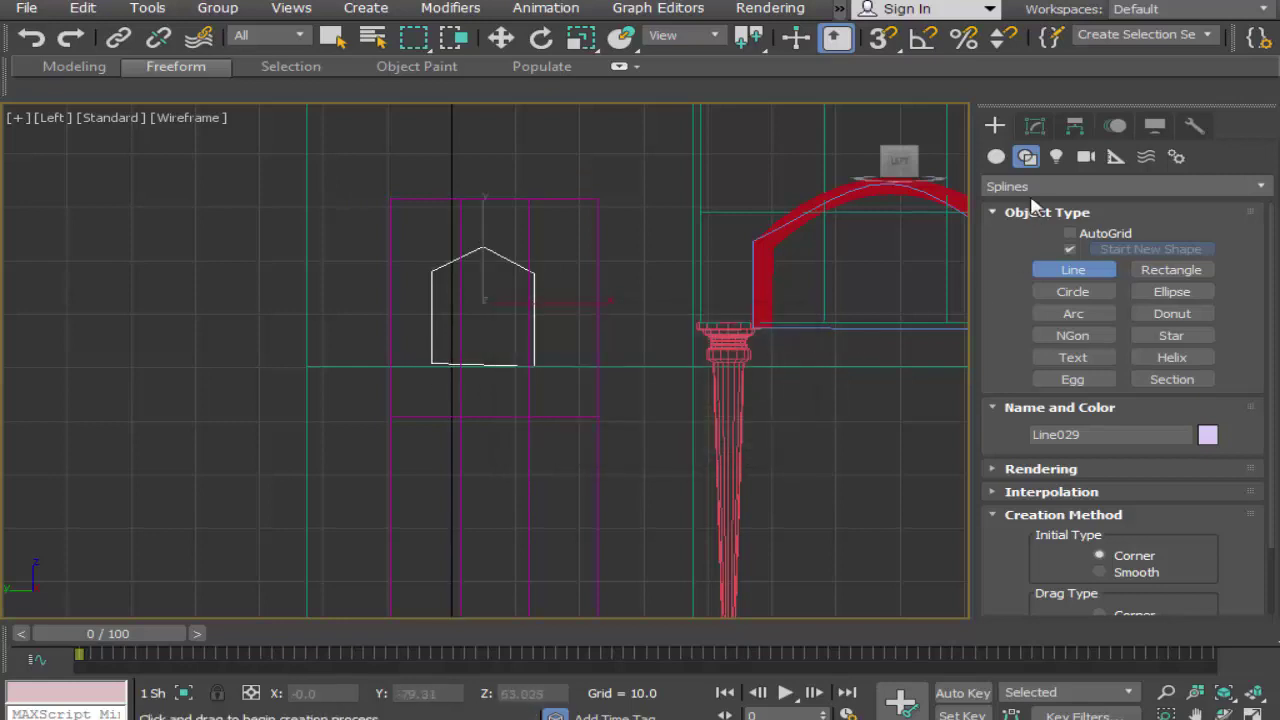
Step: Enter Line029's Vertex level, zoom in on it, and pick Select and Move
left_click(1034, 127)
left_click(1092, 445)
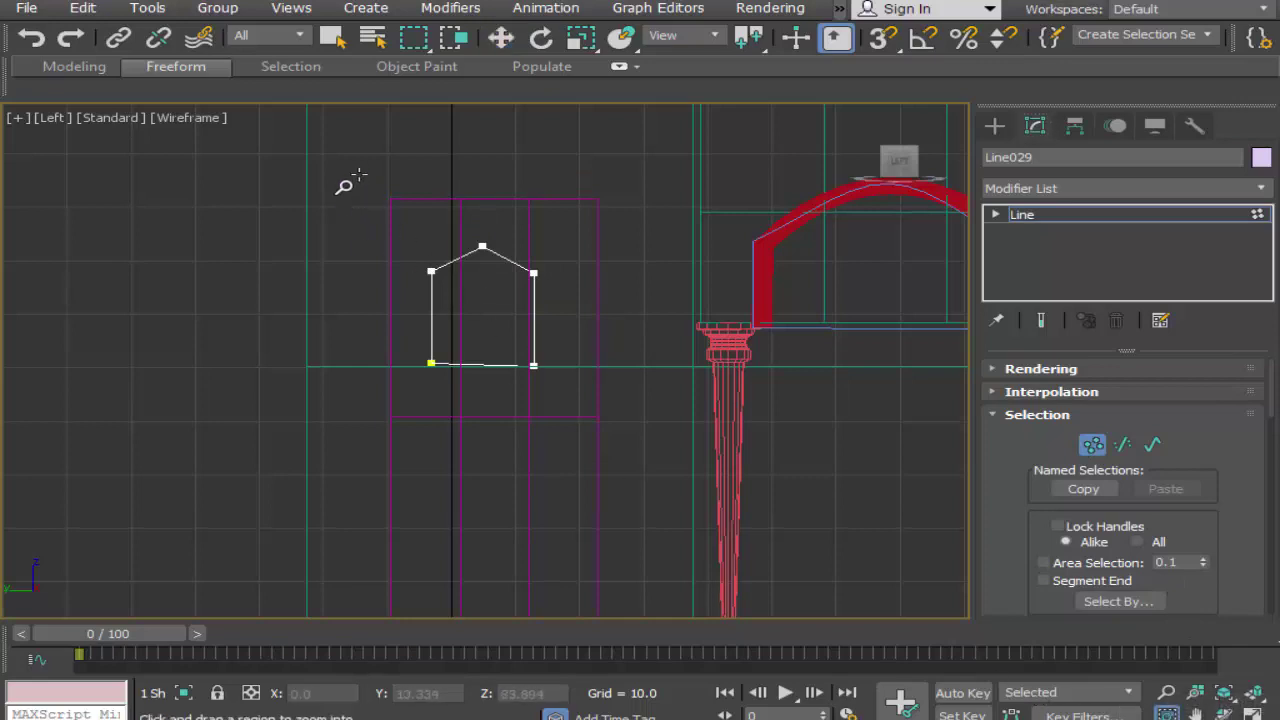
left_click_drag(352, 174, 568, 426)
left_click(502, 37)
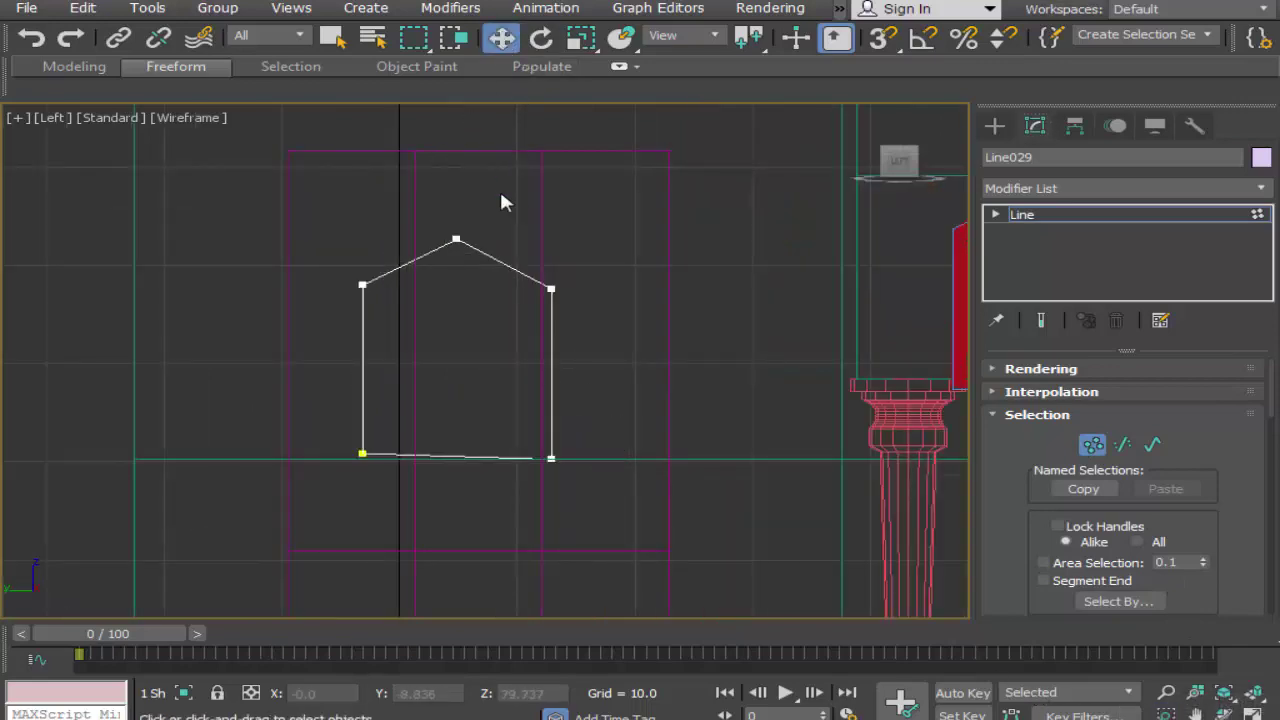
Step: Nudge the right eave, peak and bottom-left vertices to tidy the outline's corners
left_click(553, 291)
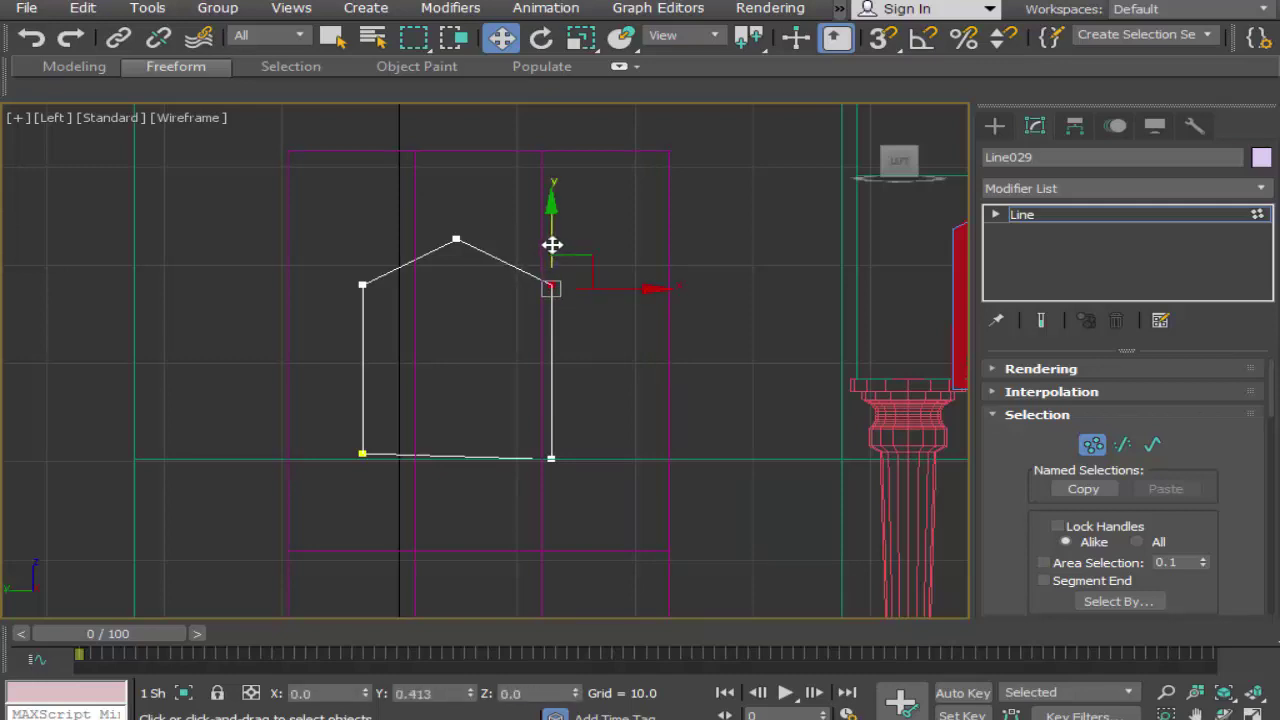
left_click_drag(552, 245, 551, 242)
left_click_drag(472, 249, 514, 236)
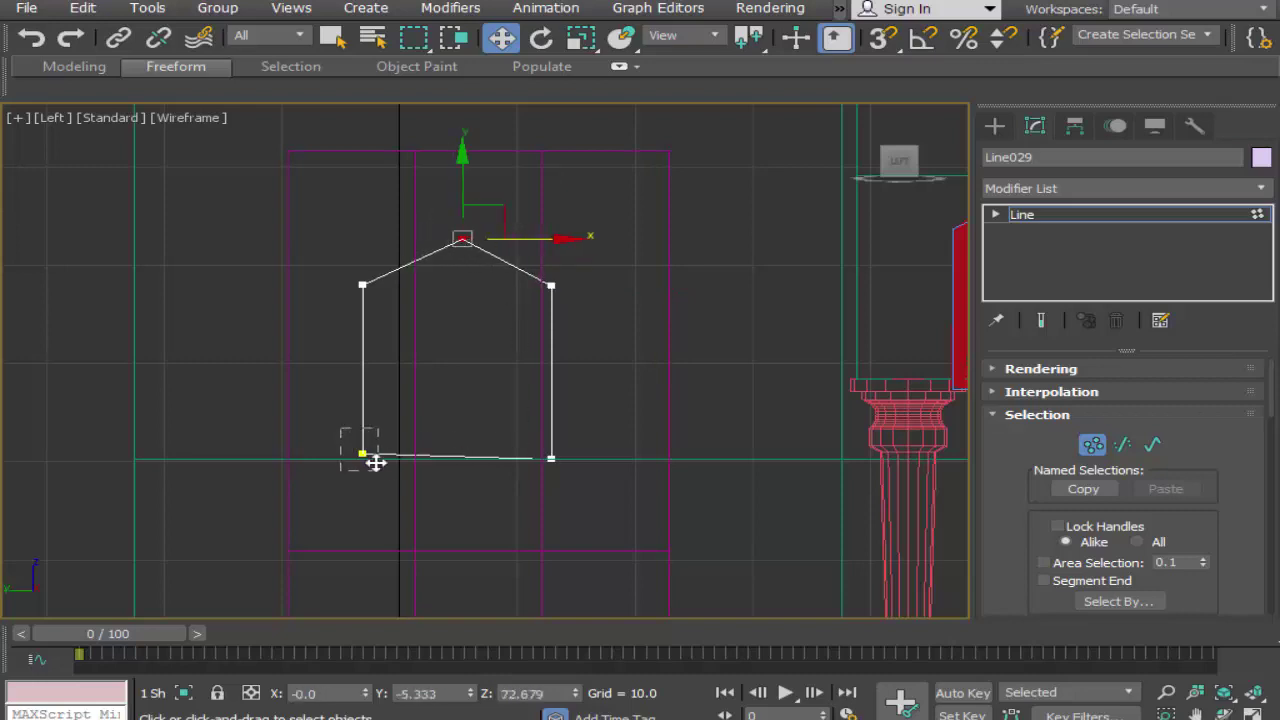
left_click_drag(375, 462, 375, 462)
left_click_drag(357, 391, 363, 398)
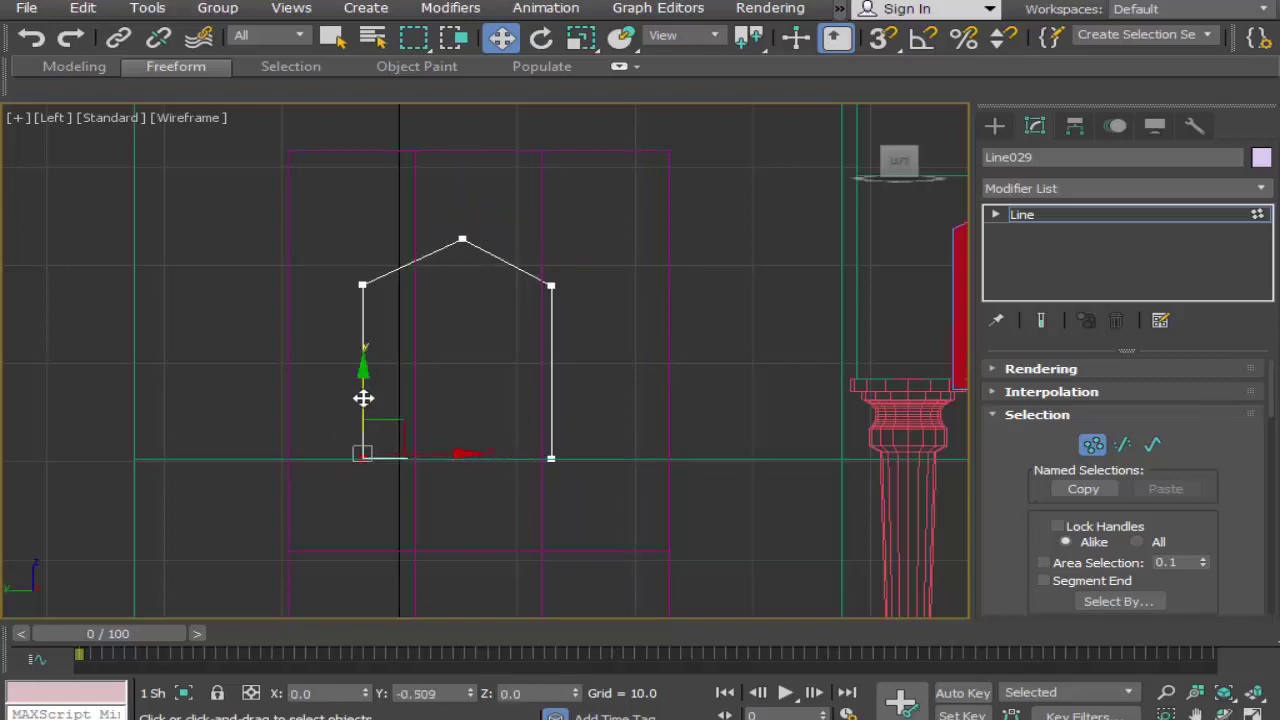
left_click(474, 334)
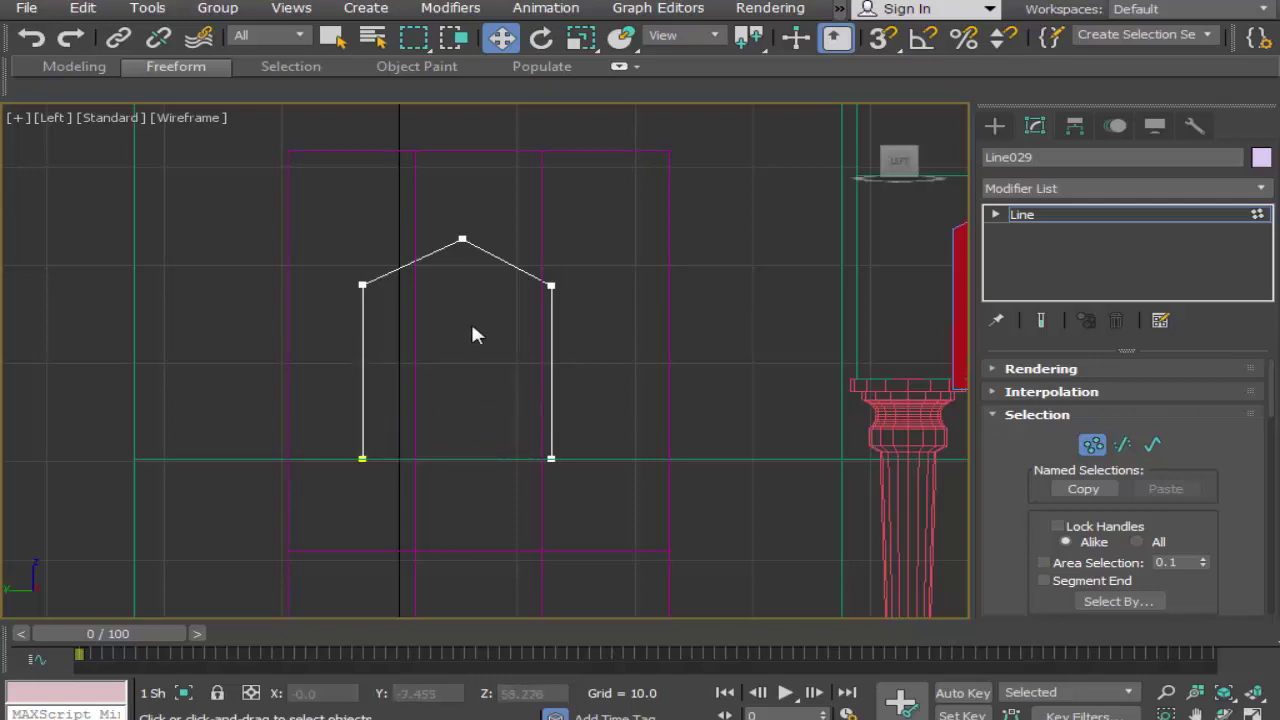
Step: Set the peak vertex to Smooth, rounding the top into an arch
left_click(466, 243)
right_click(464, 240)
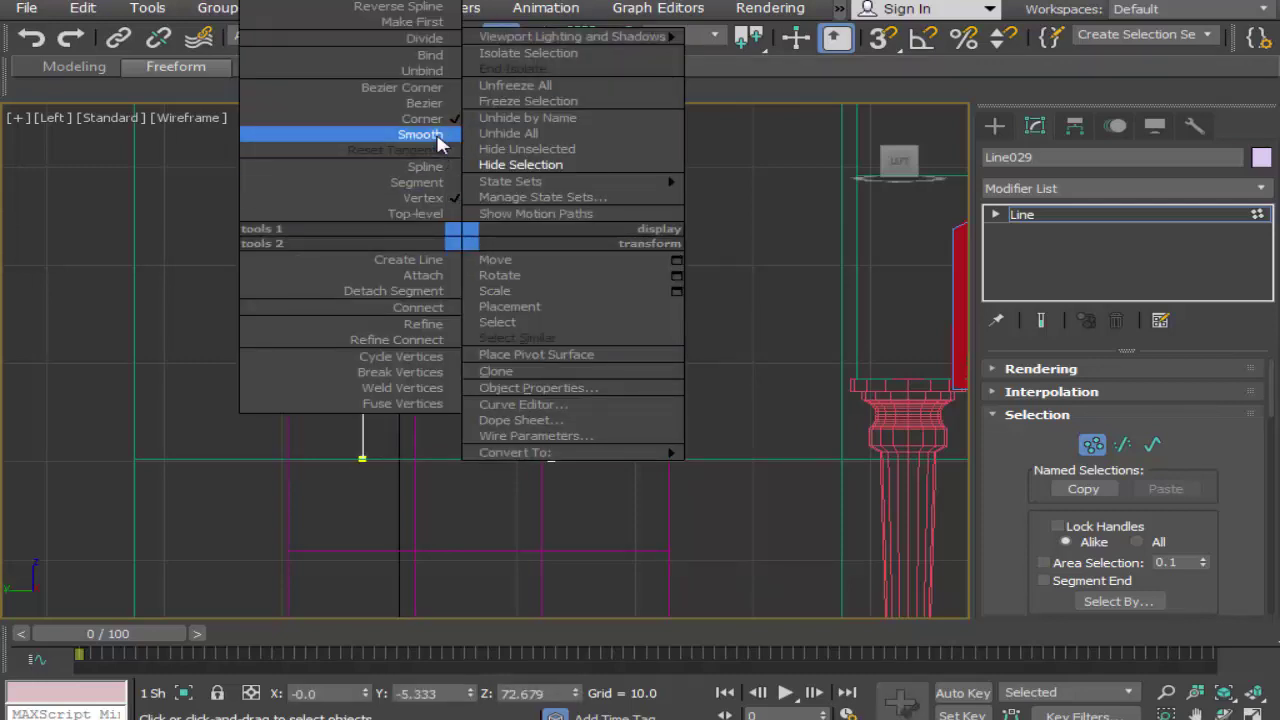
left_click(437, 138)
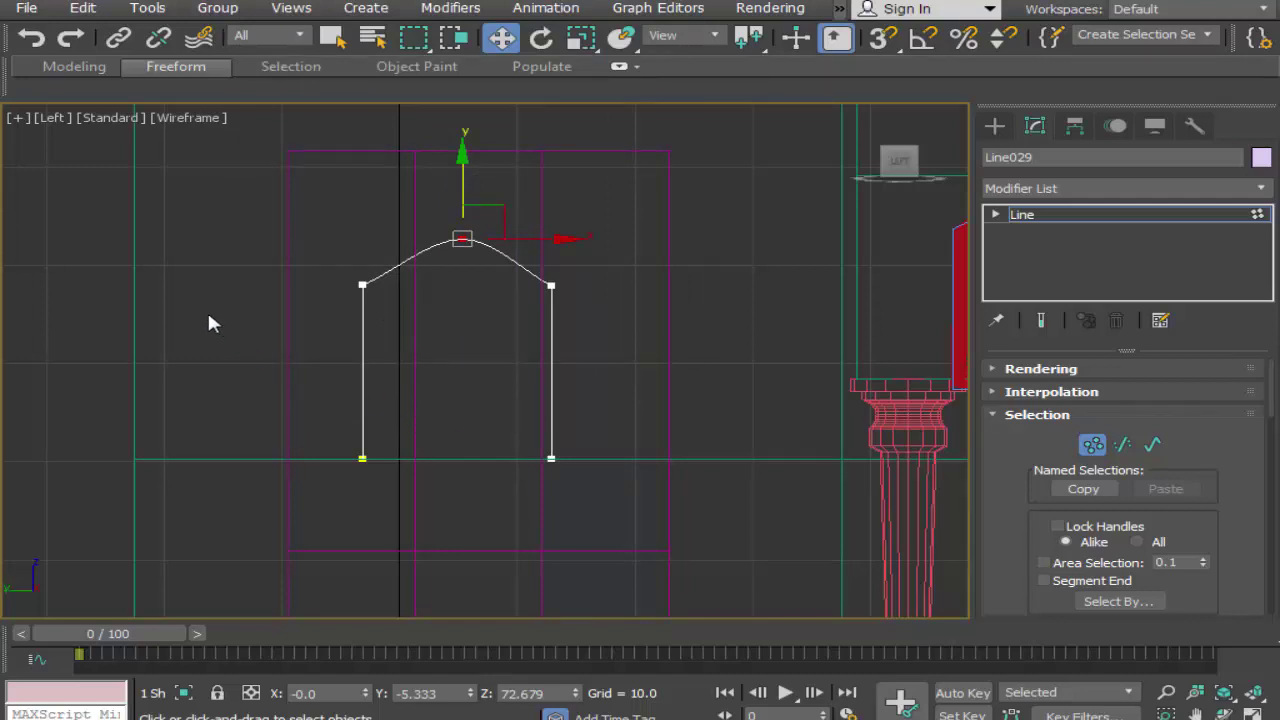
left_click(91, 286)
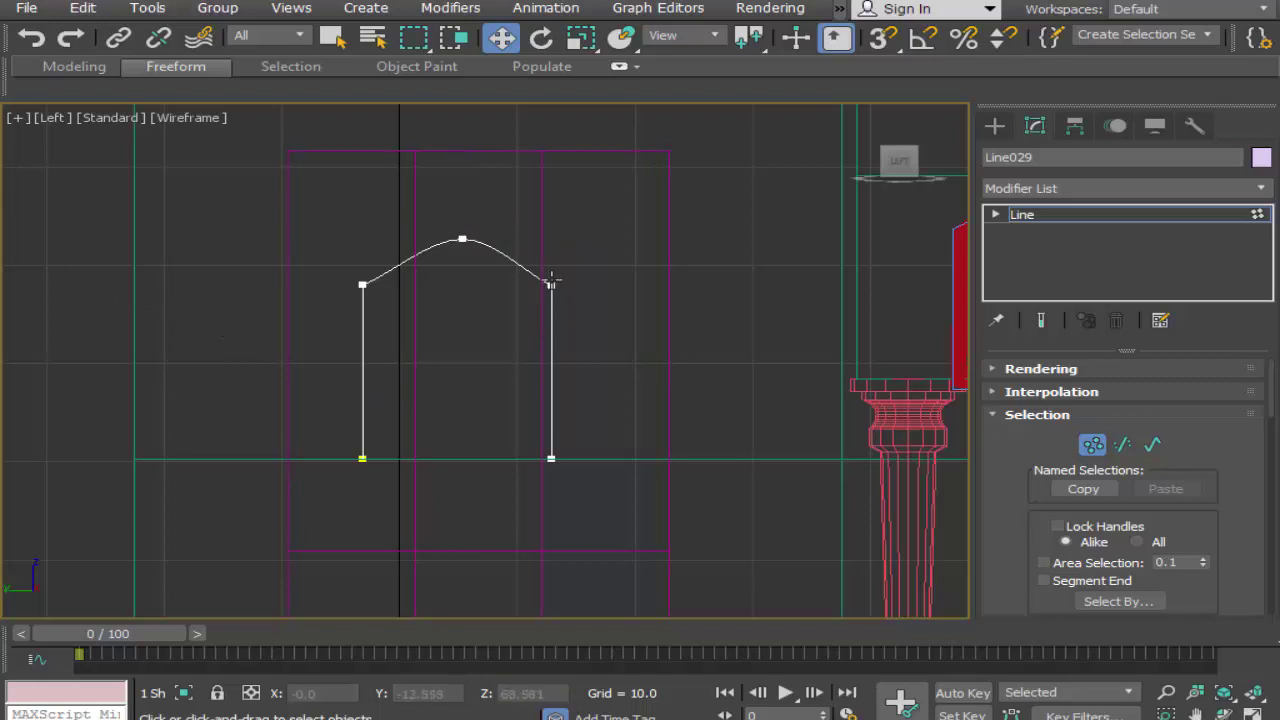
left_click(996, 123)
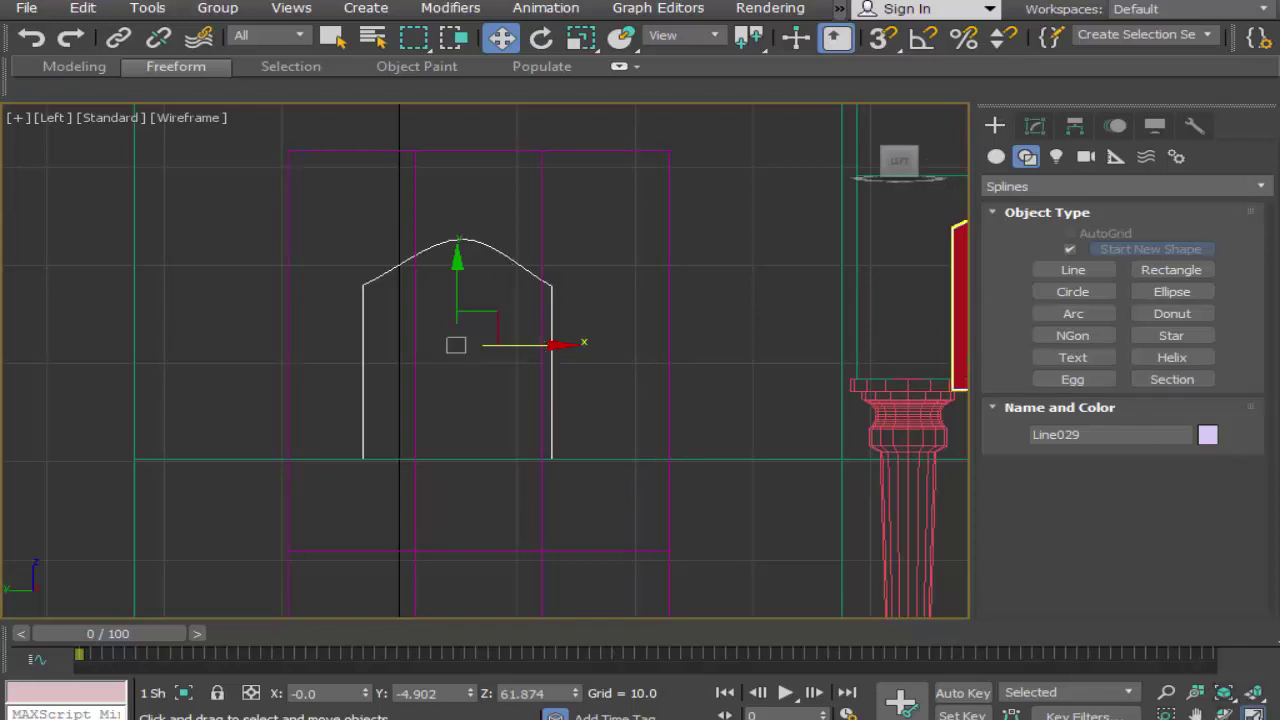
Step: Maximize the Front viewport over the window area and set it to Wireframe Override
key("alt+w")
middle_click(629, 523)
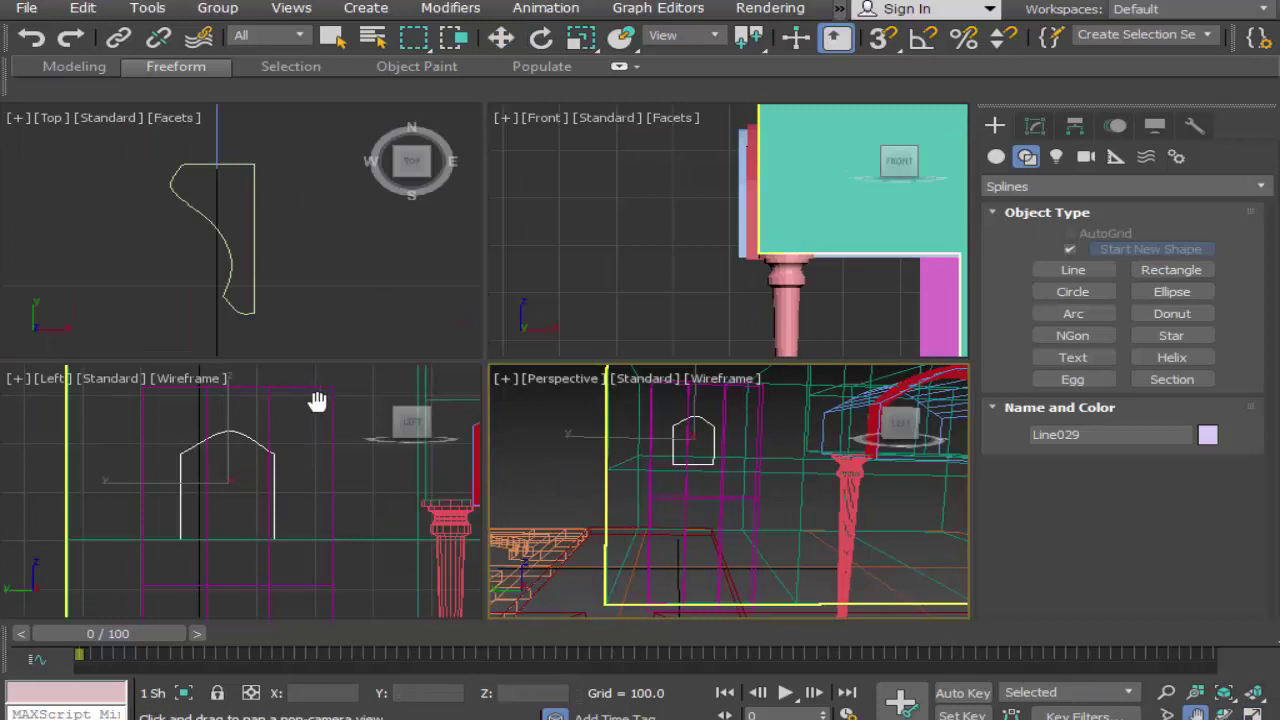
middle_click(322, 482)
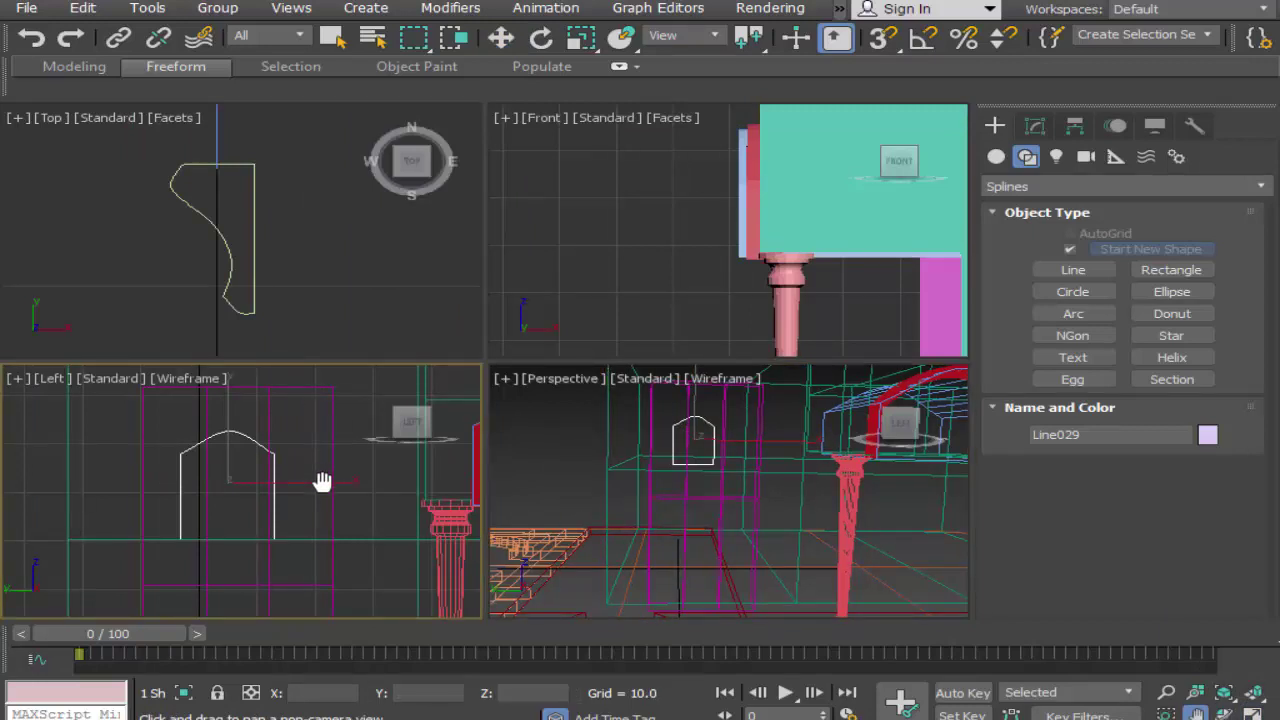
middle_click(666, 294)
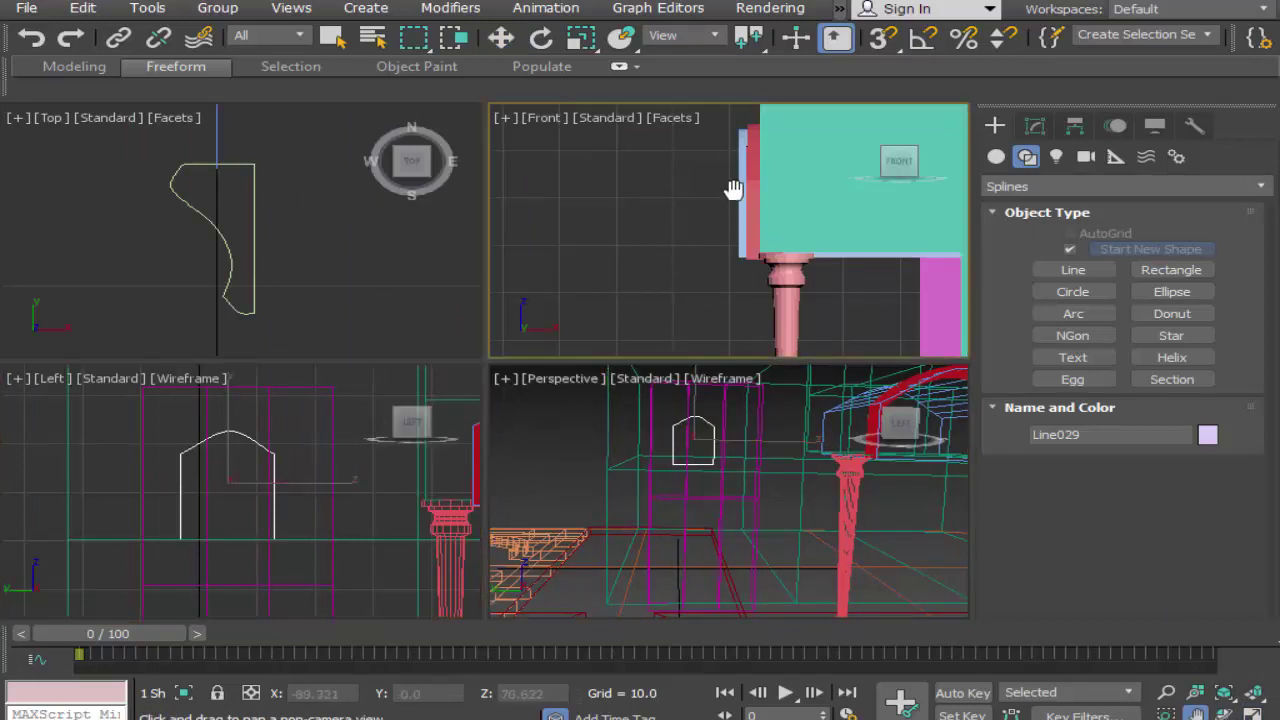
middle_click_drag(734, 189, 663, 273)
key("alt+w")
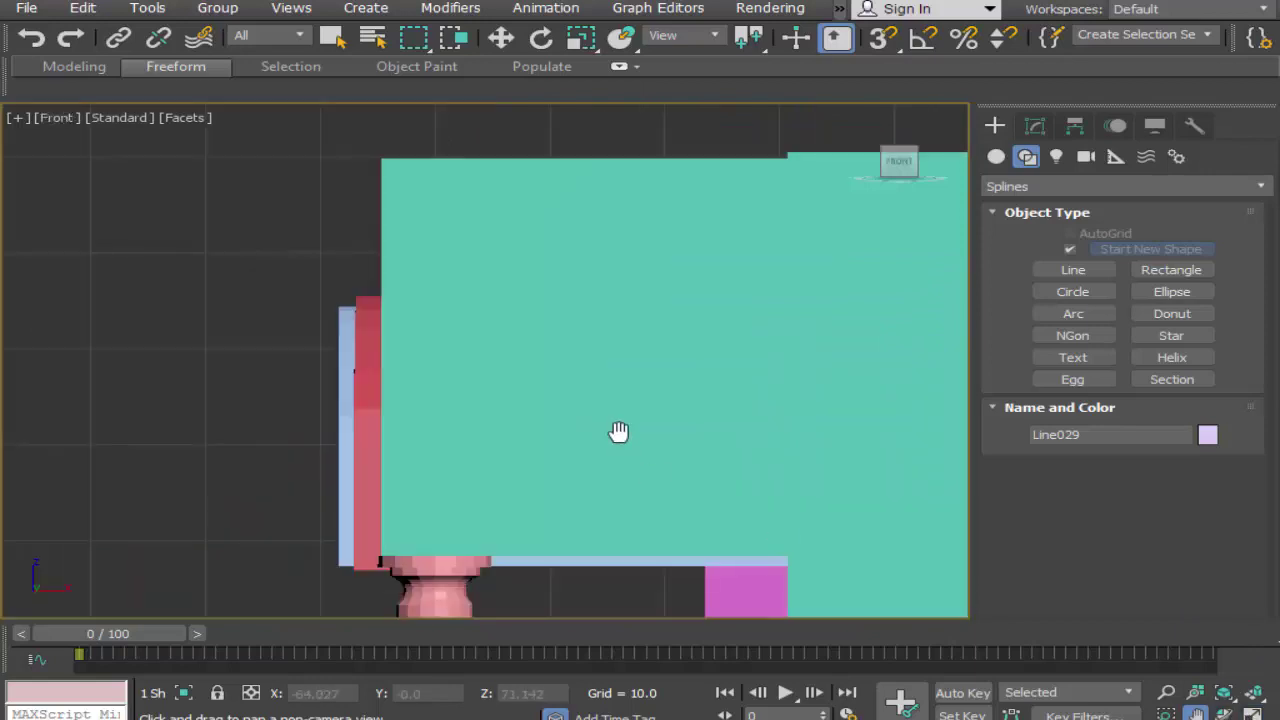
scroll(619, 431, "down", 3)
middle_click_drag(617, 431, 514, 436)
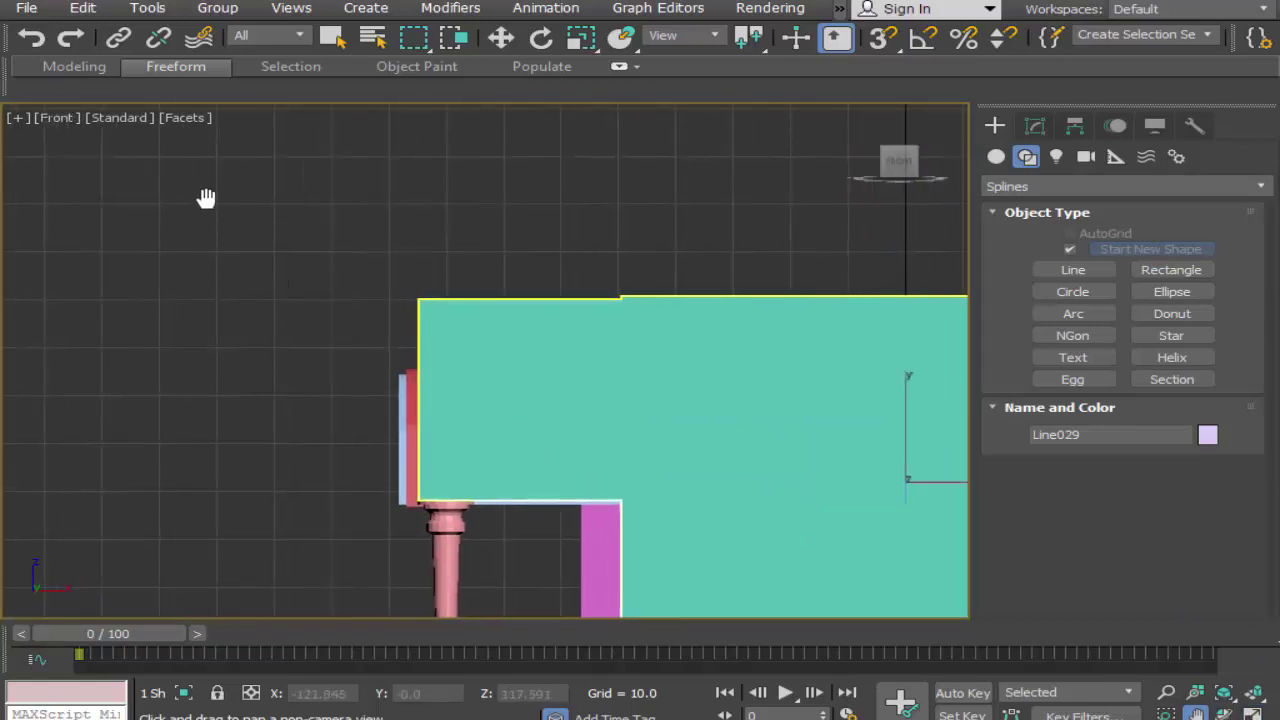
left_click(184, 120)
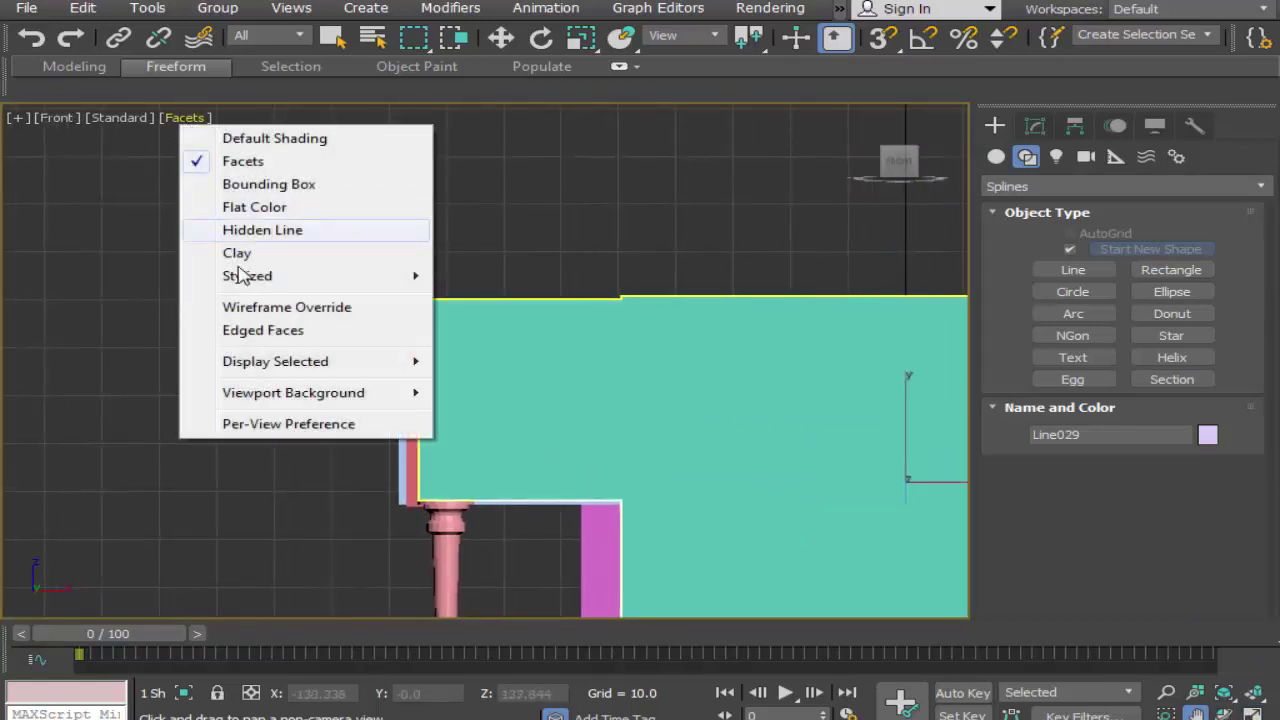
left_click(276, 307)
Step: Move Line029 left along X to -62.541 so it sits over the window box
middle_click_drag(571, 449, 351, 417)
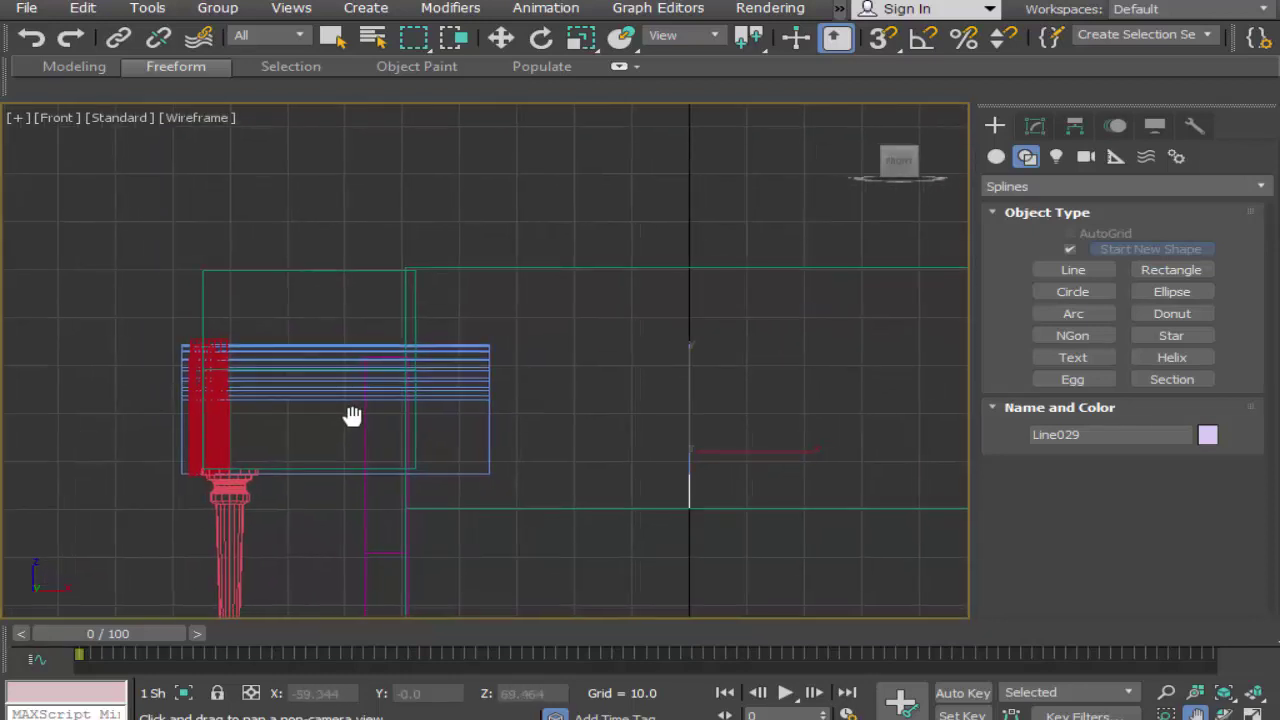
left_click(512, 32)
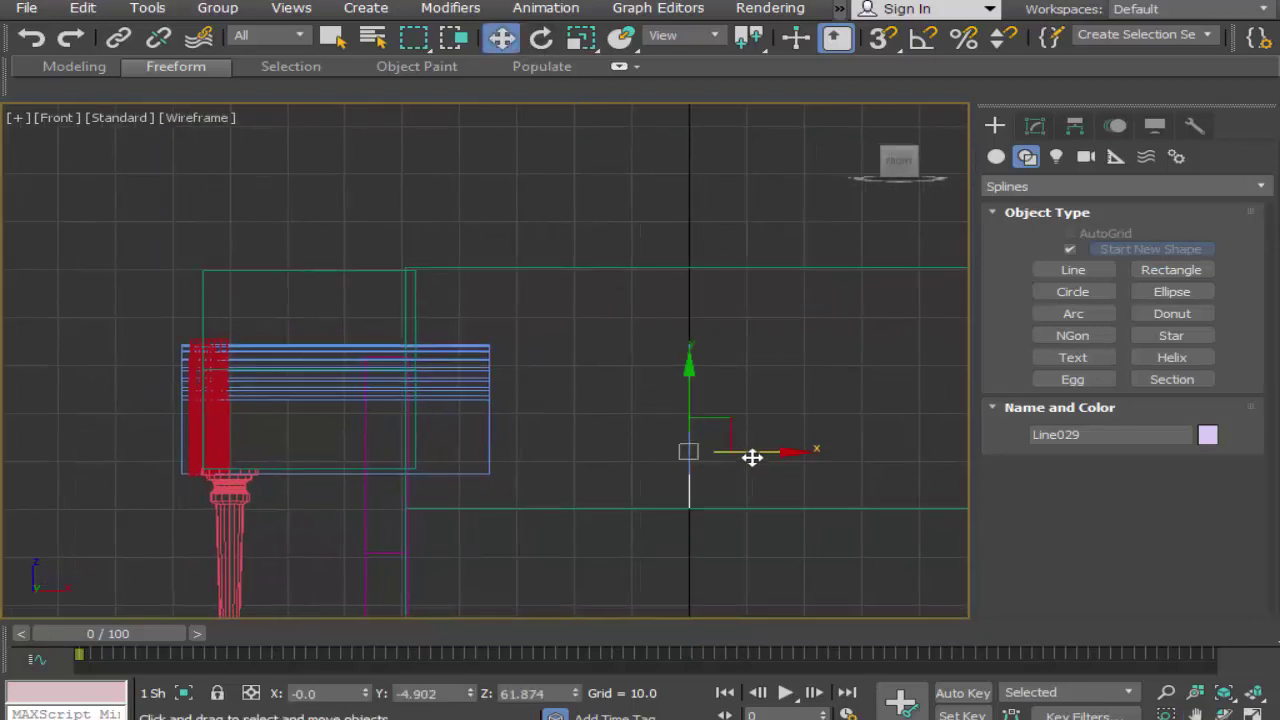
left_click_drag(731, 451, 399, 441)
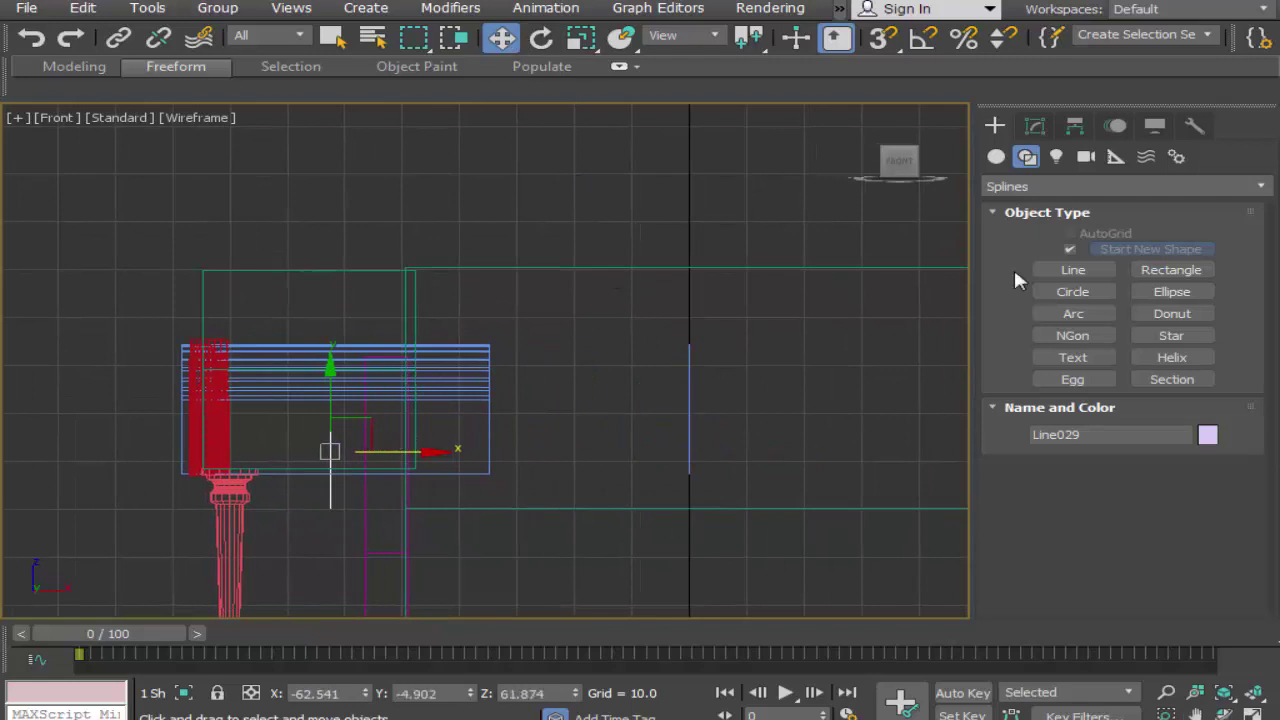
left_click(1035, 125)
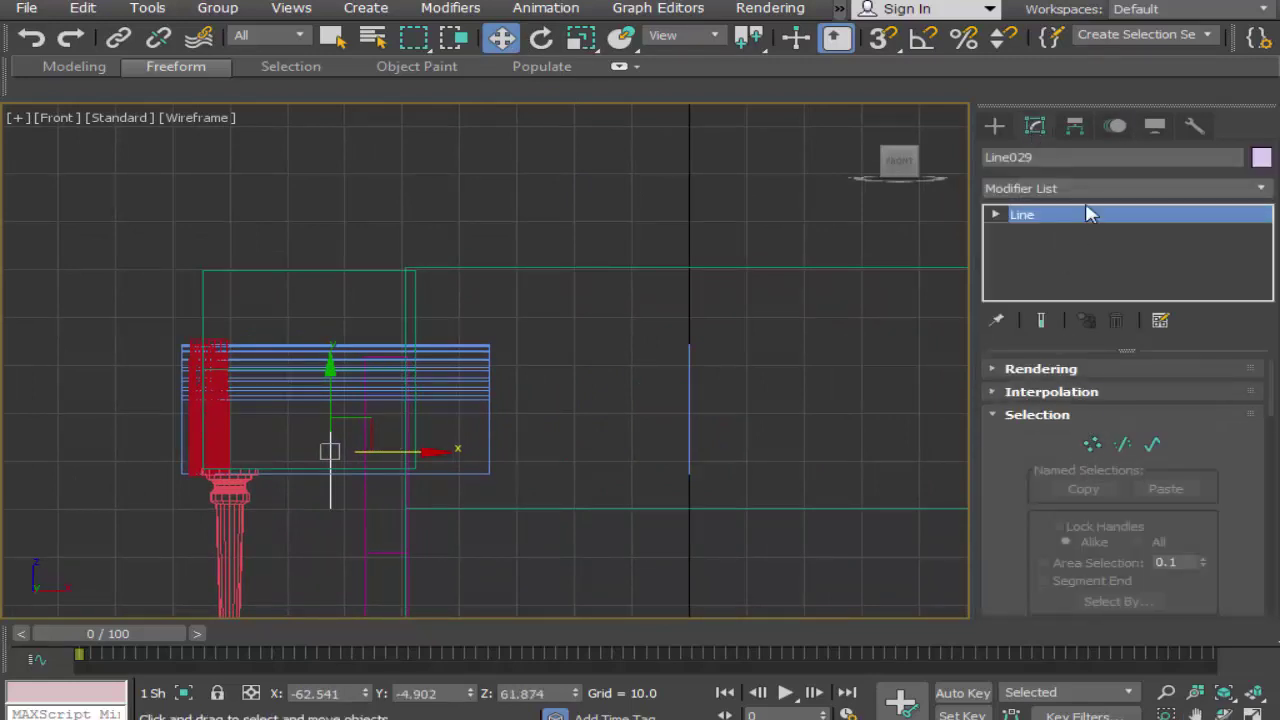
Step: Add an Extrude modifier to Line029 with Amount -85.5
left_click(1150, 188)
left_click_drag(1262, 240, 1276, 422)
scroll(1086, 539, "down", 1)
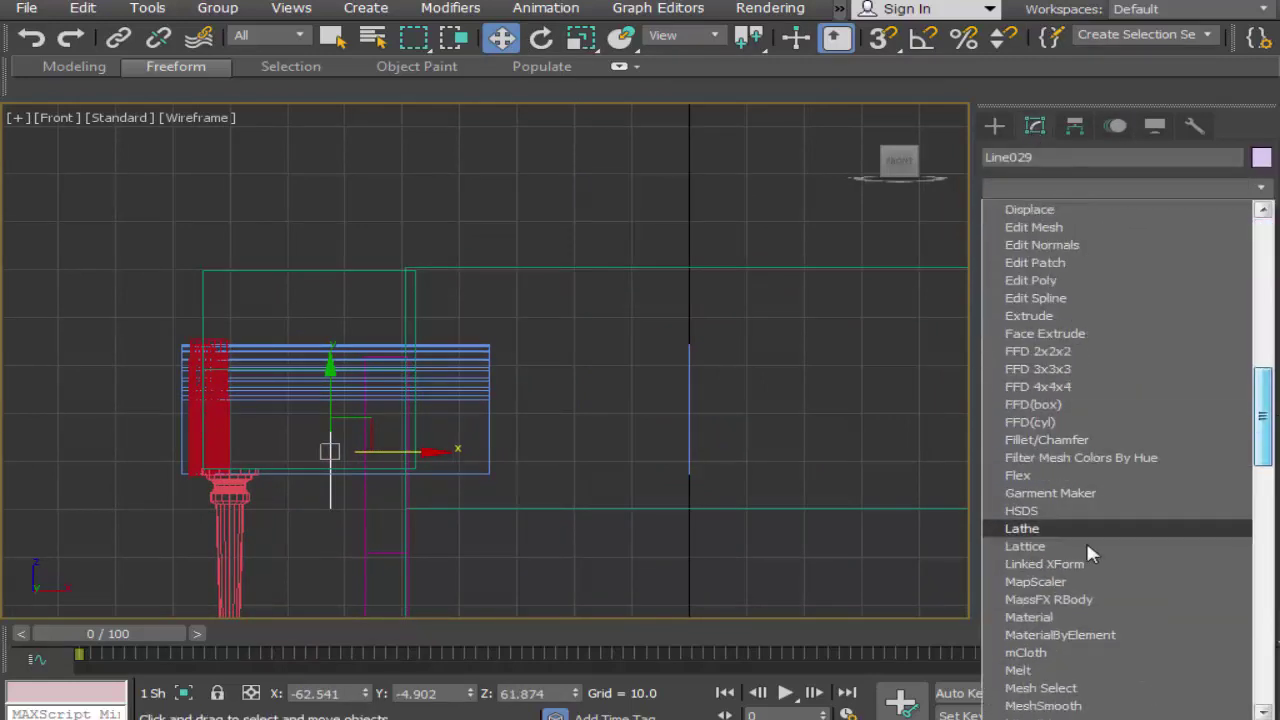
left_click(1040, 315)
left_click_drag(1196, 400, 1221, 687)
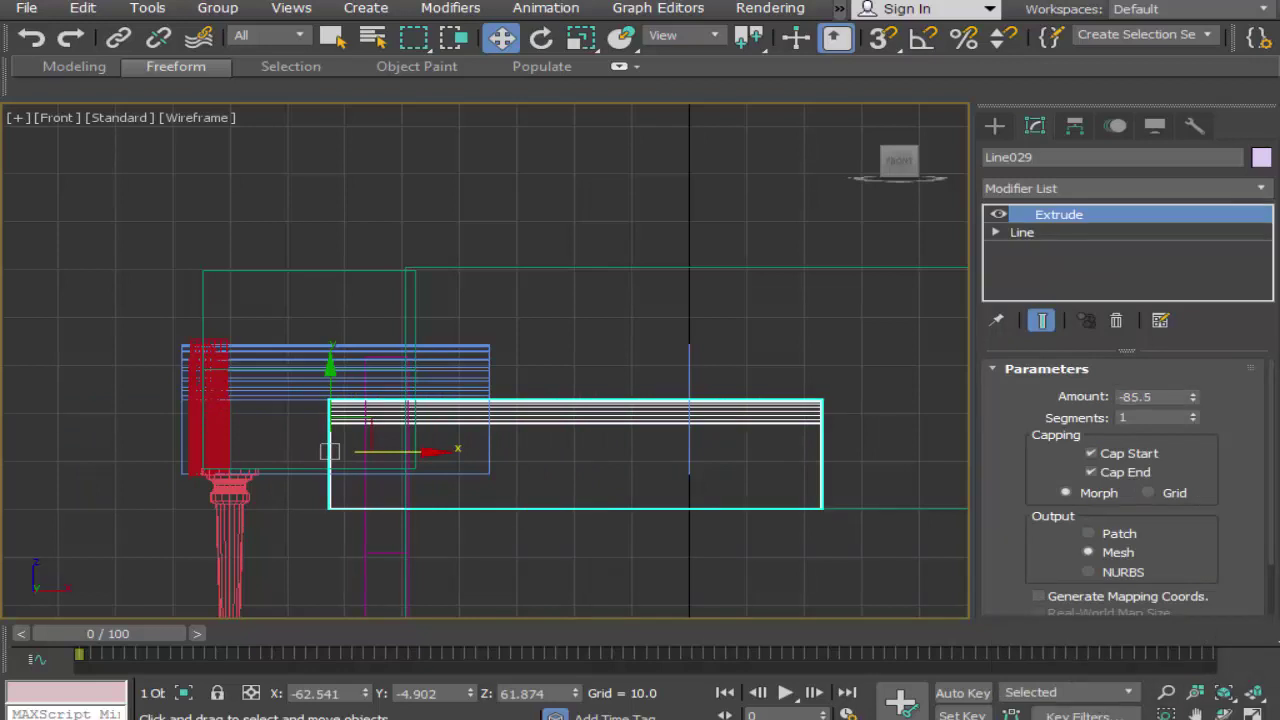
Step: Maximize the Left viewport and pan up to frame the extruded arched block
key("alt+w")
left_click(1190, 713)
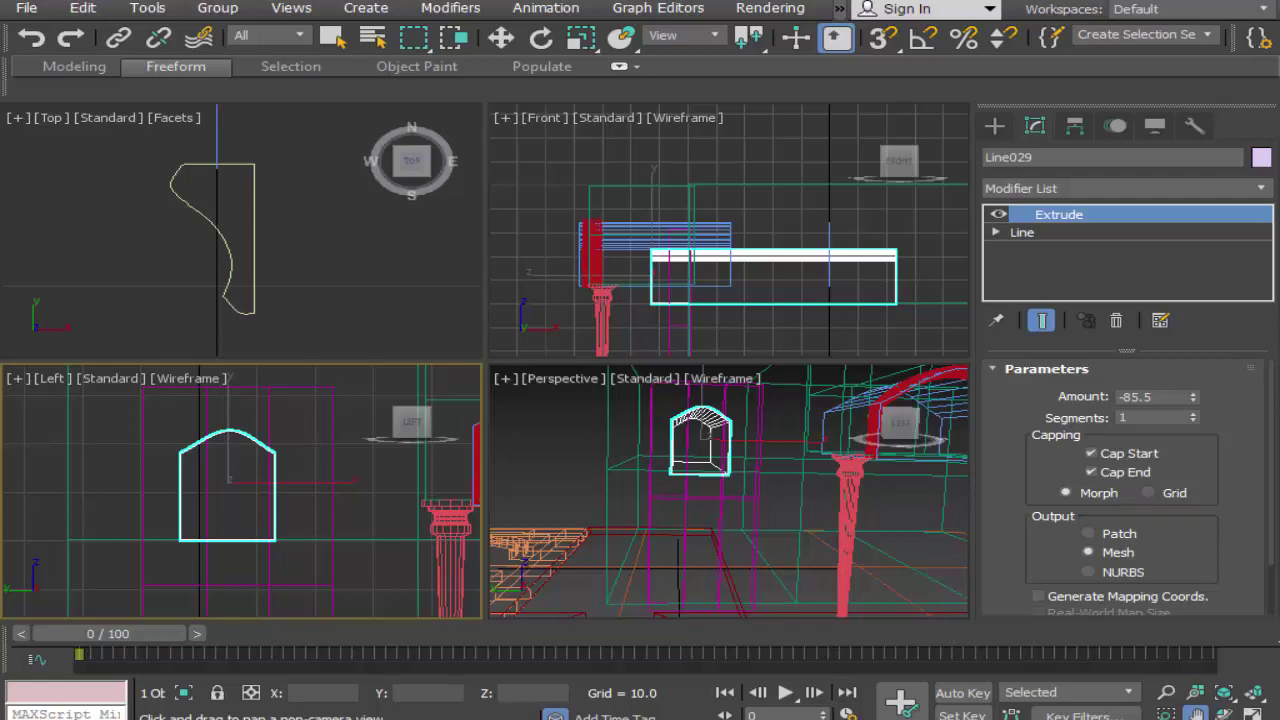
key("alt+w")
scroll(677, 523, "down", 3)
left_click_drag(677, 523, 669, 423)
left_click(501, 37)
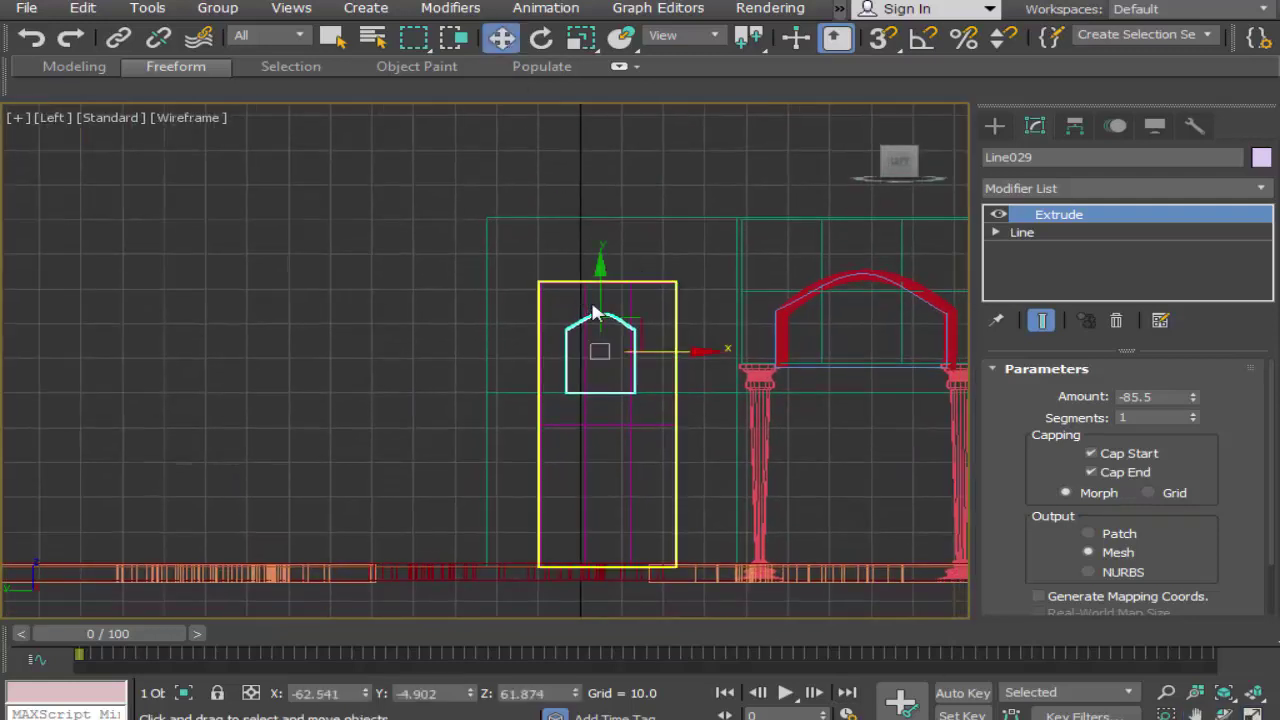
Step: Clone the window block downward along Y, then copy the lower block left along X
mouse_move(600, 272)
left_mouse_down("shift")
mouse_move(615, 411)
mouse_move(618, 398)
left_mouse_up("shift")
left_click(646, 455)
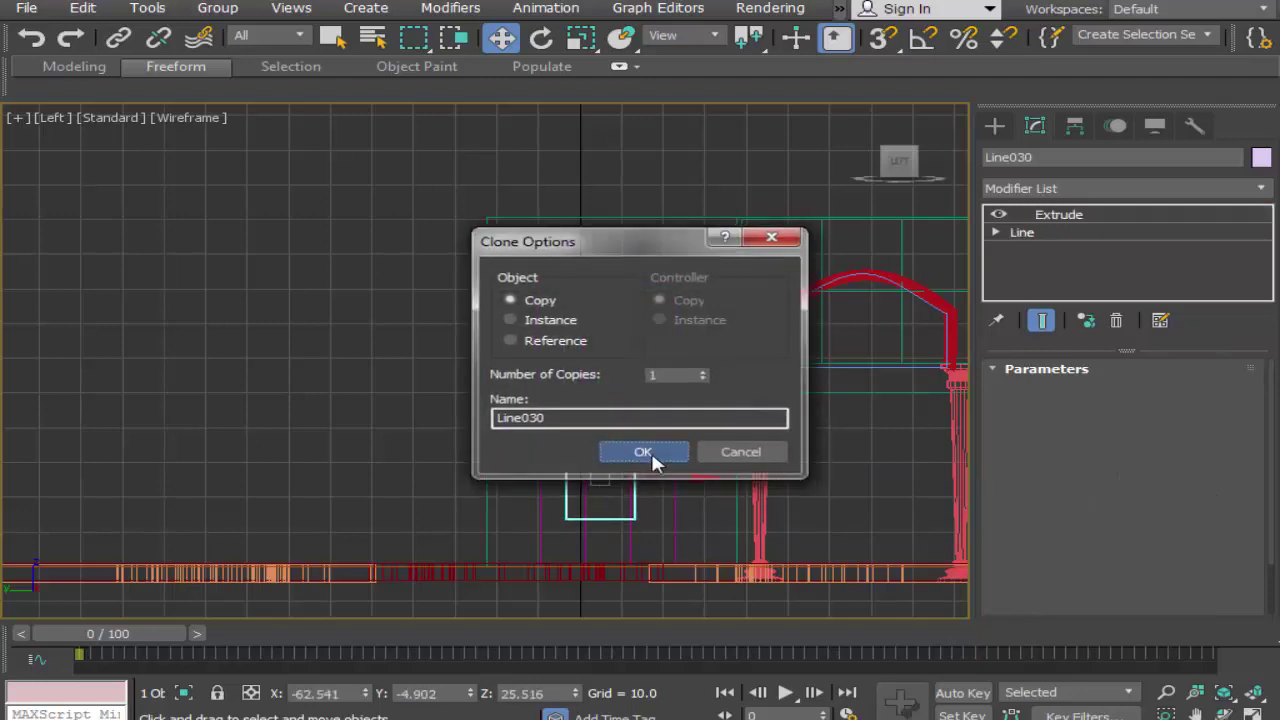
left_click(500, 468)
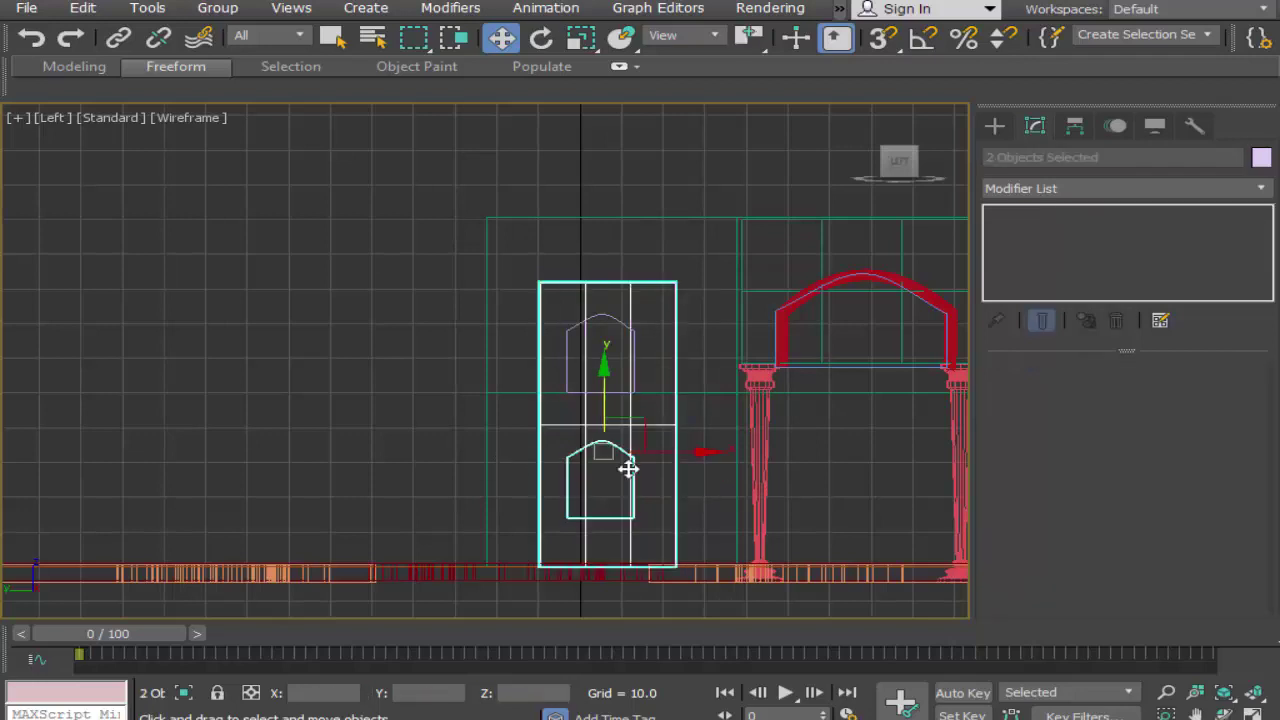
left_click(626, 463)
mouse_move(678, 478)
left_mouse_down("shift")
mouse_move(320, 443)
mouse_move(298, 478)
left_mouse_up("shift")
left_click(649, 451)
Step: Select the upper and lower window blocks and pan the Left view over them
left_click(397, 425)
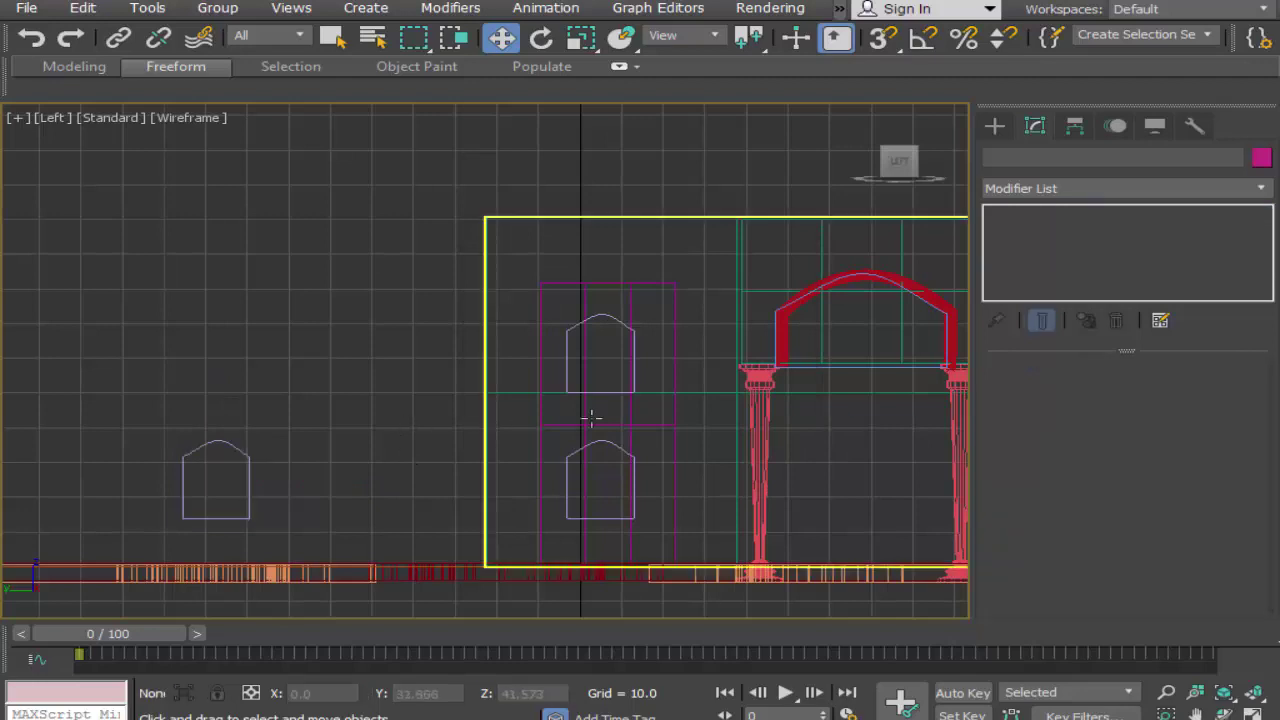
left_click(635, 372)
left_click(630, 468)
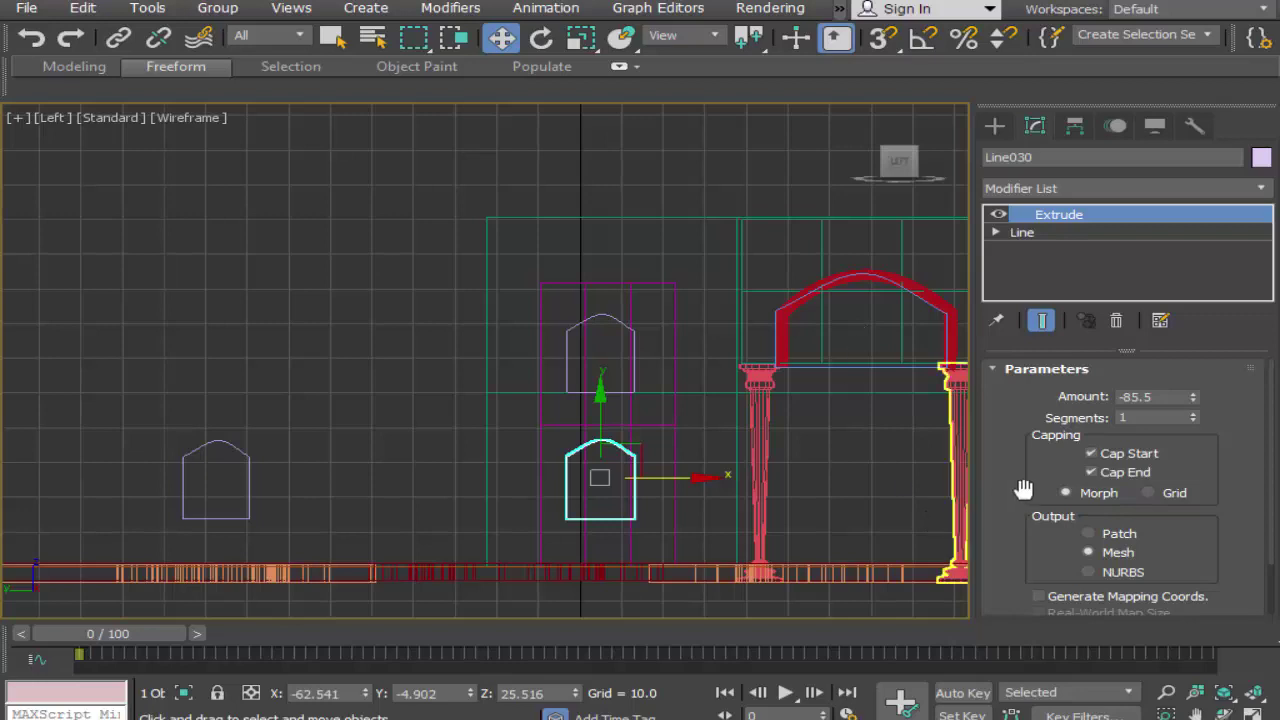
left_click(1198, 714)
left_click_drag(652, 489, 446, 460)
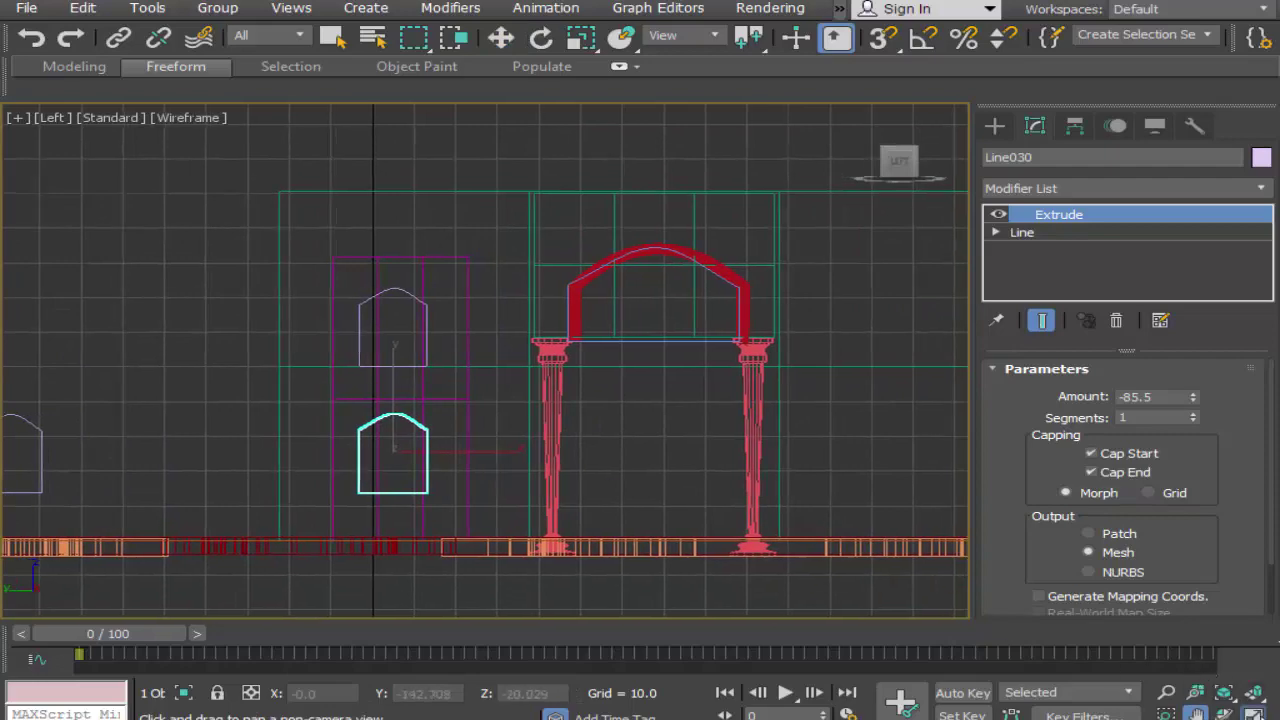
left_click(1254, 712)
Step: Orbit the maximized Perspective view around the arch to check the copied blocks
left_click(1222, 692)
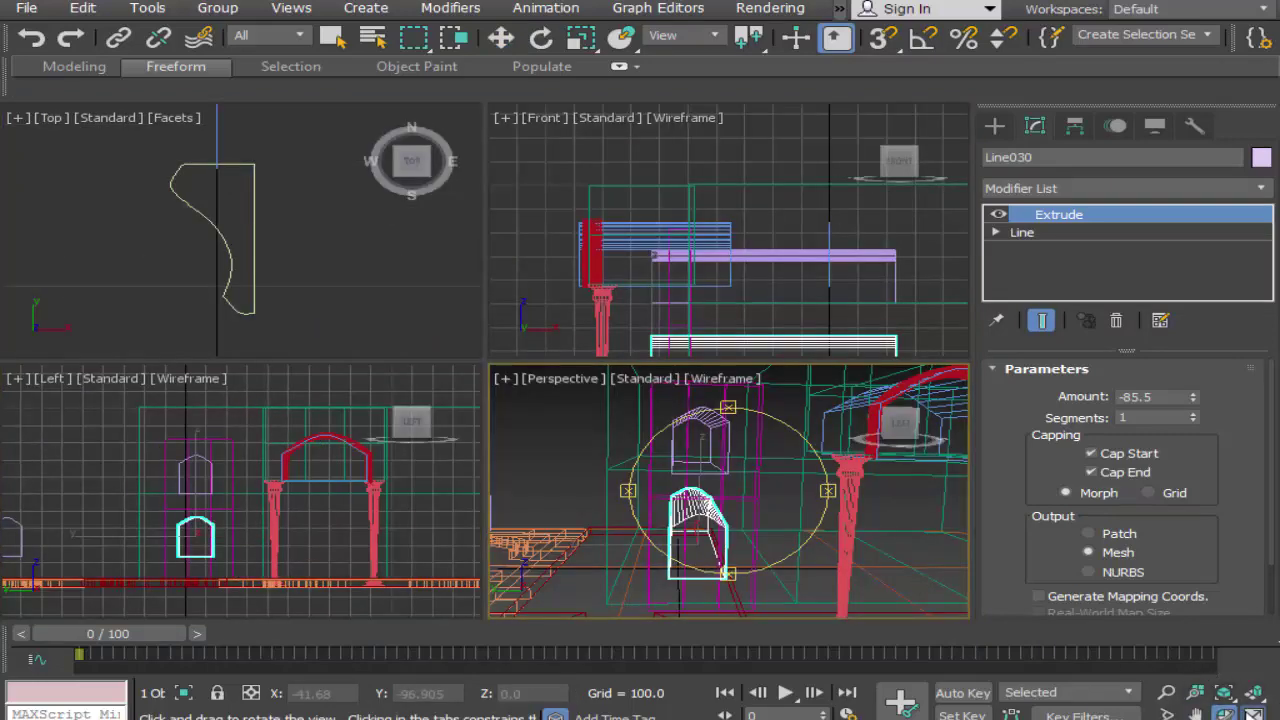
left_click(1254, 712)
left_click_drag(666, 391, 600, 371)
left_click(1196, 713)
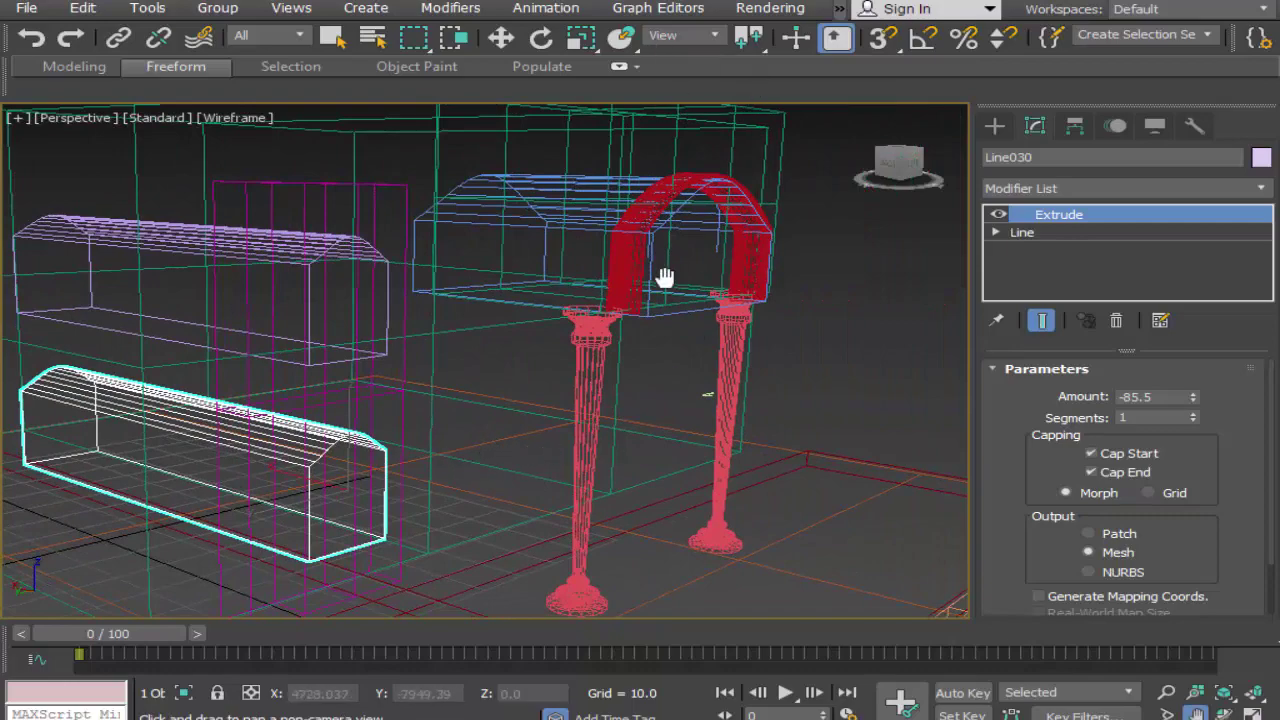
key("ctrl+r")
left_click_drag(586, 380, 453, 311)
left_click(501, 37)
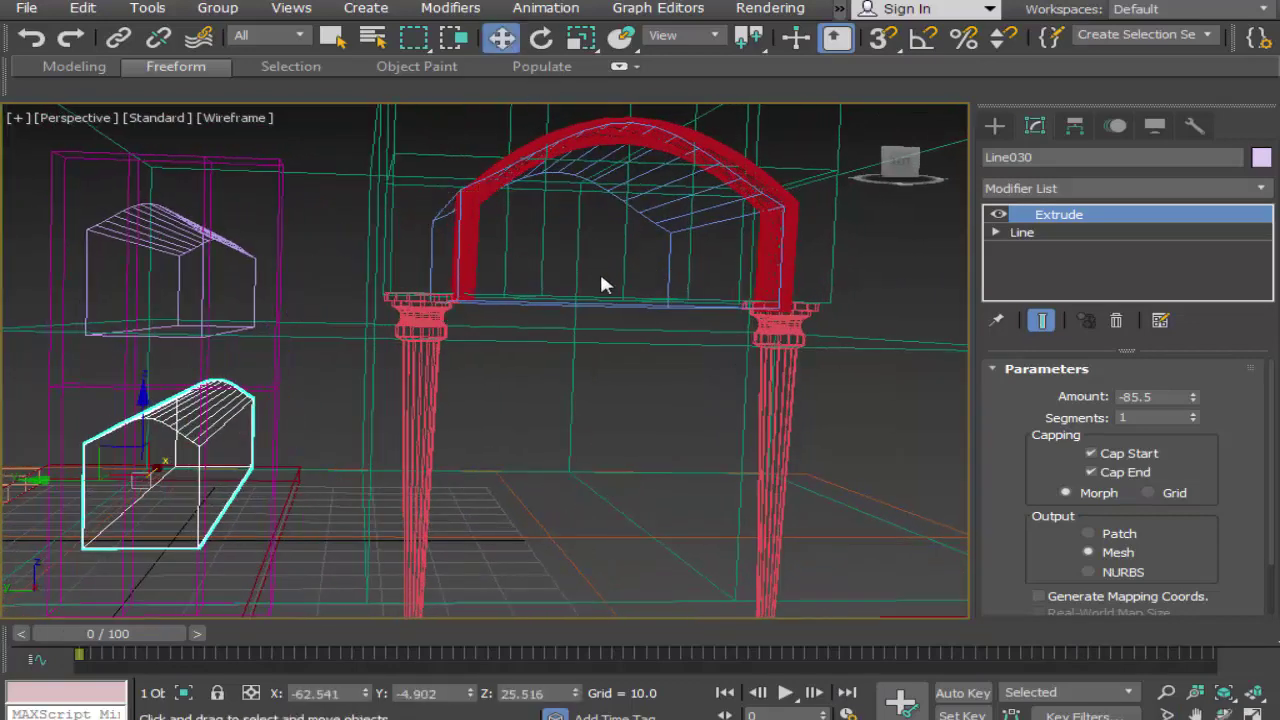
Step: Clone Line026 downward along Z as a copy, Line032, between the columns
left_click(677, 228)
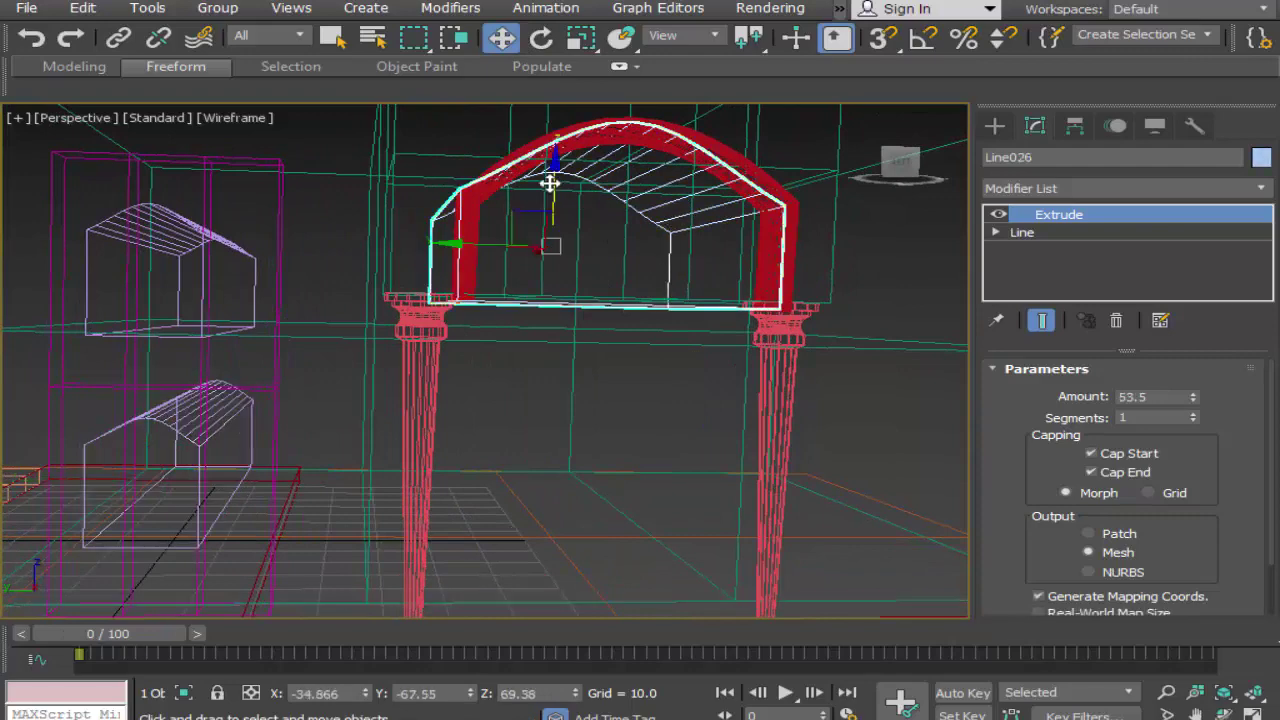
left_click_drag(551, 177, 548, 420)
left_click(643, 453)
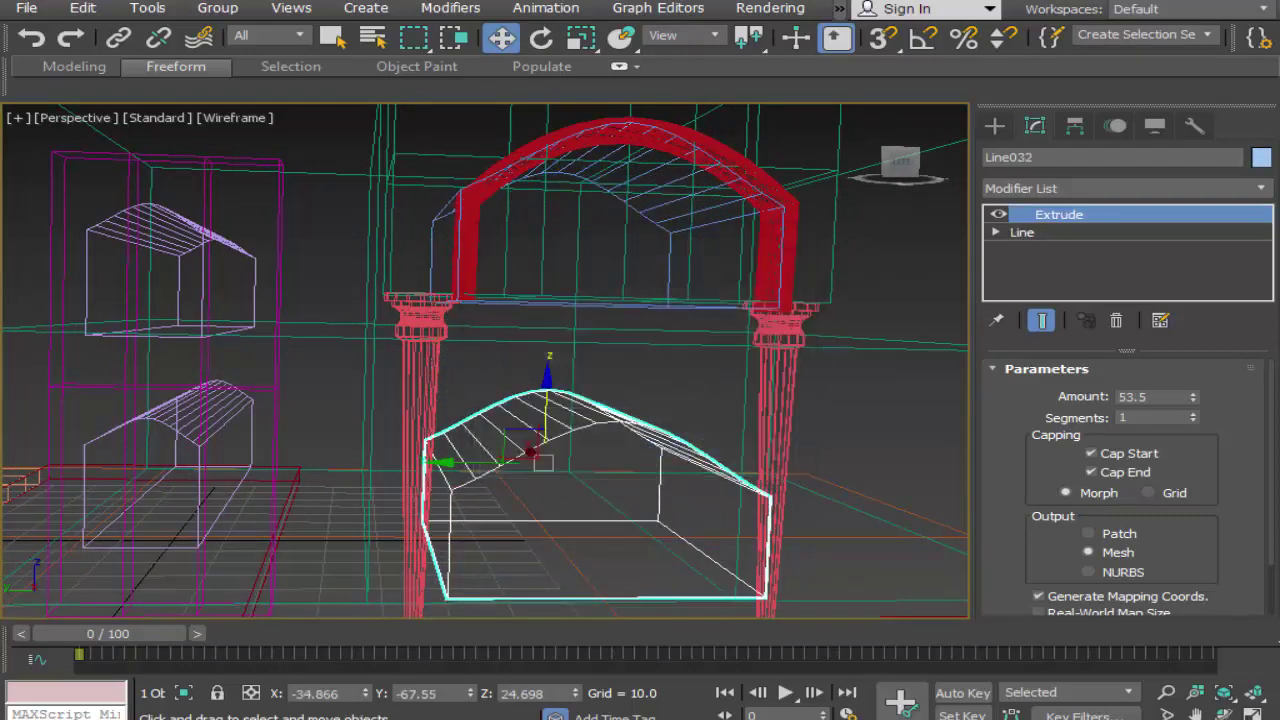
Step: Maximize the Left viewport and zoom-region onto the arch area
key("alt+w")
key("ctrl+p")
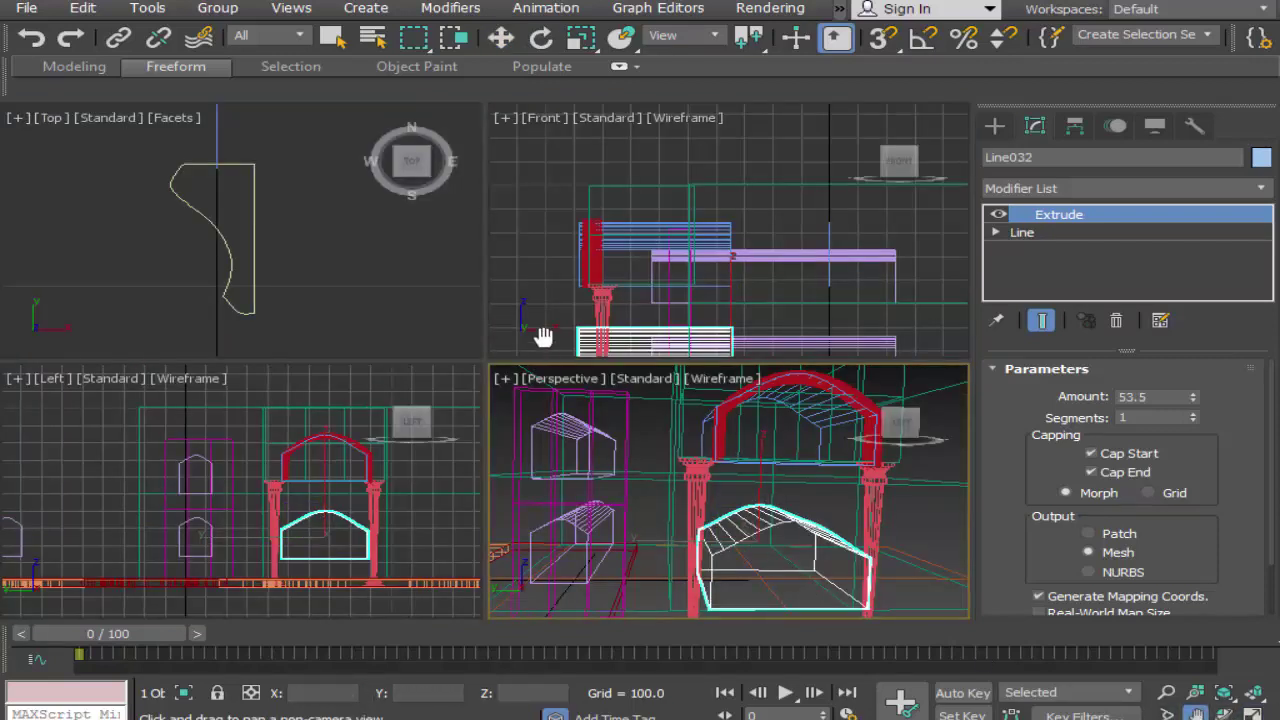
left_click(410, 493)
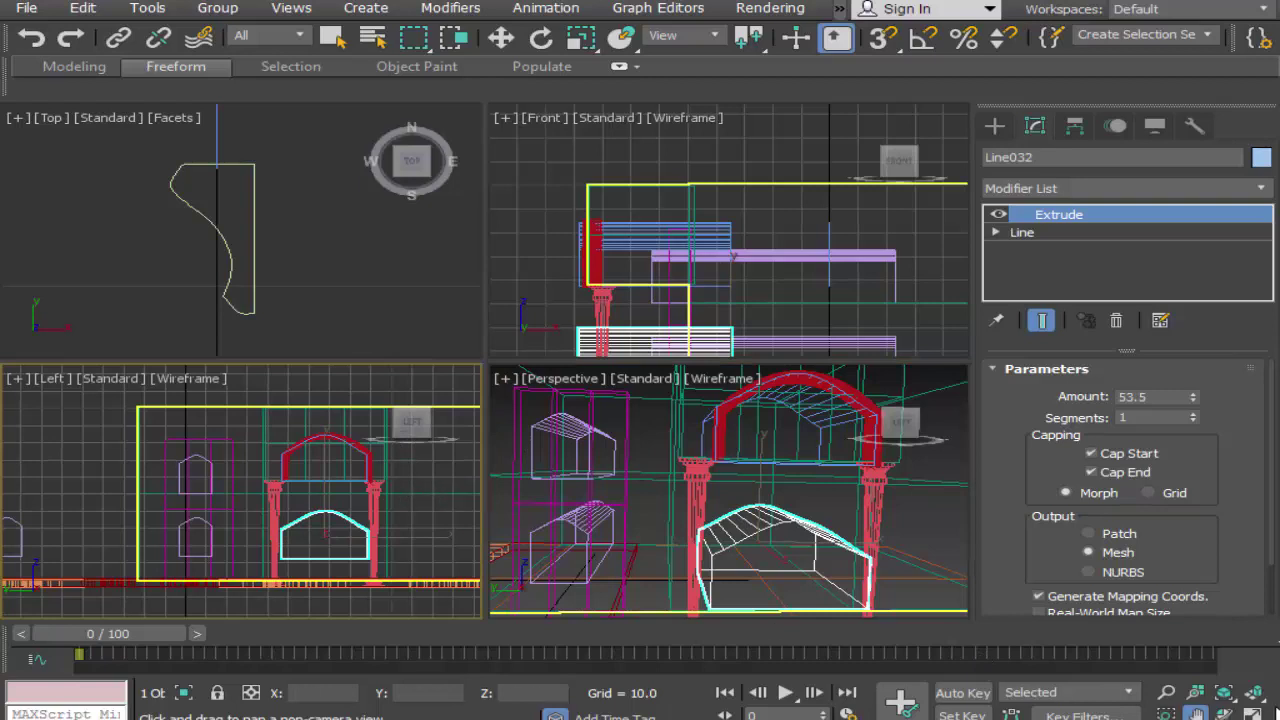
key("alt+w")
left_click(1166, 713)
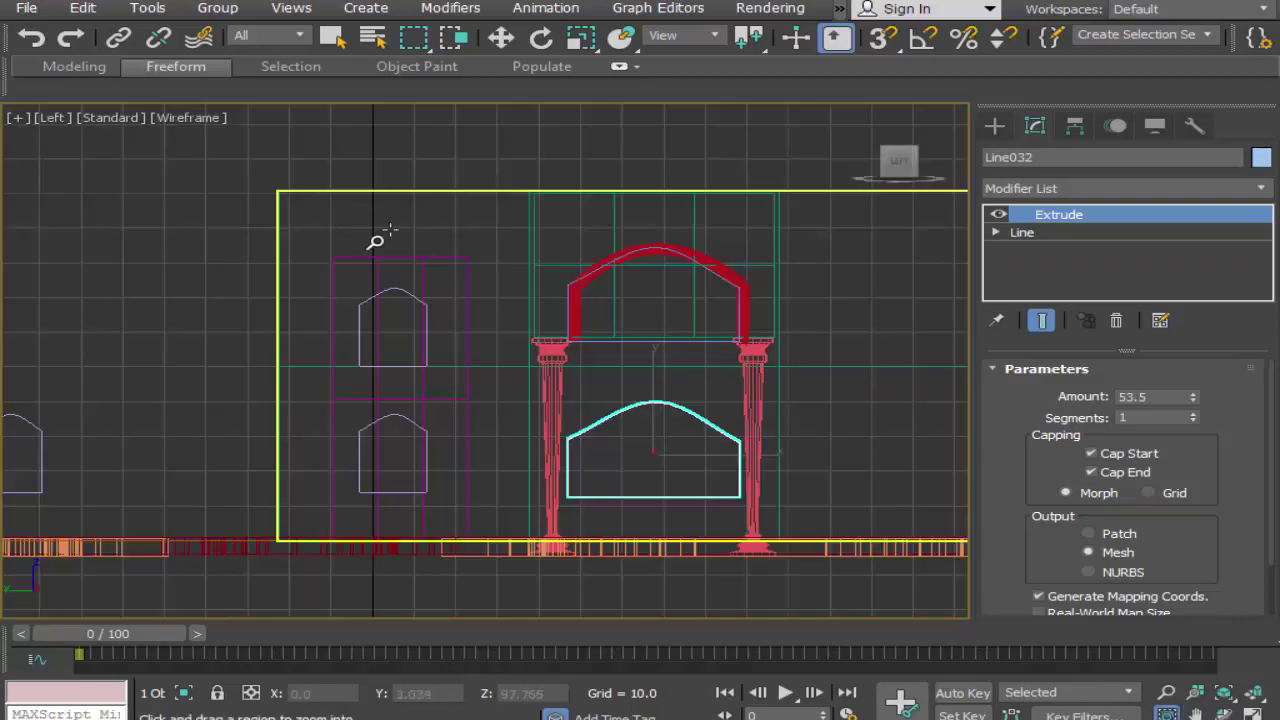
left_click_drag(376, 240, 872, 614)
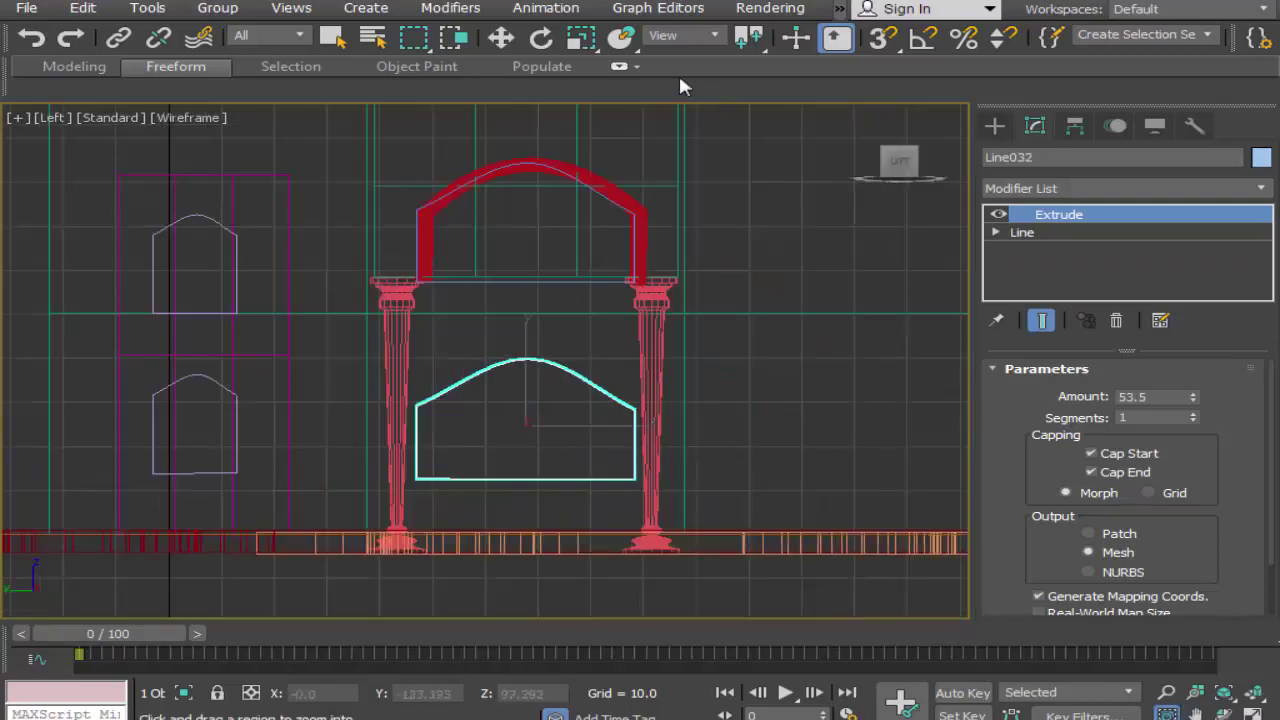
left_click(499, 39)
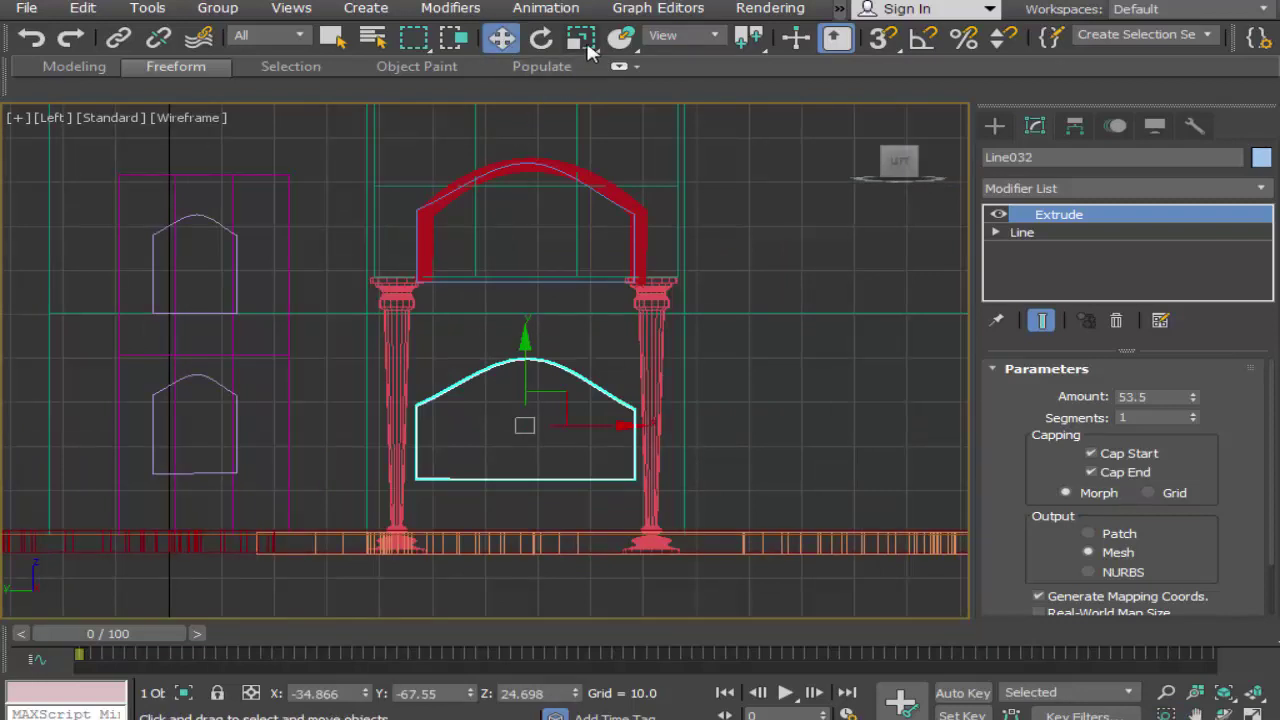
Step: Move Line032's top vertices to square its outline into a rectangle, keeping the 53.5 extrude
key("1")
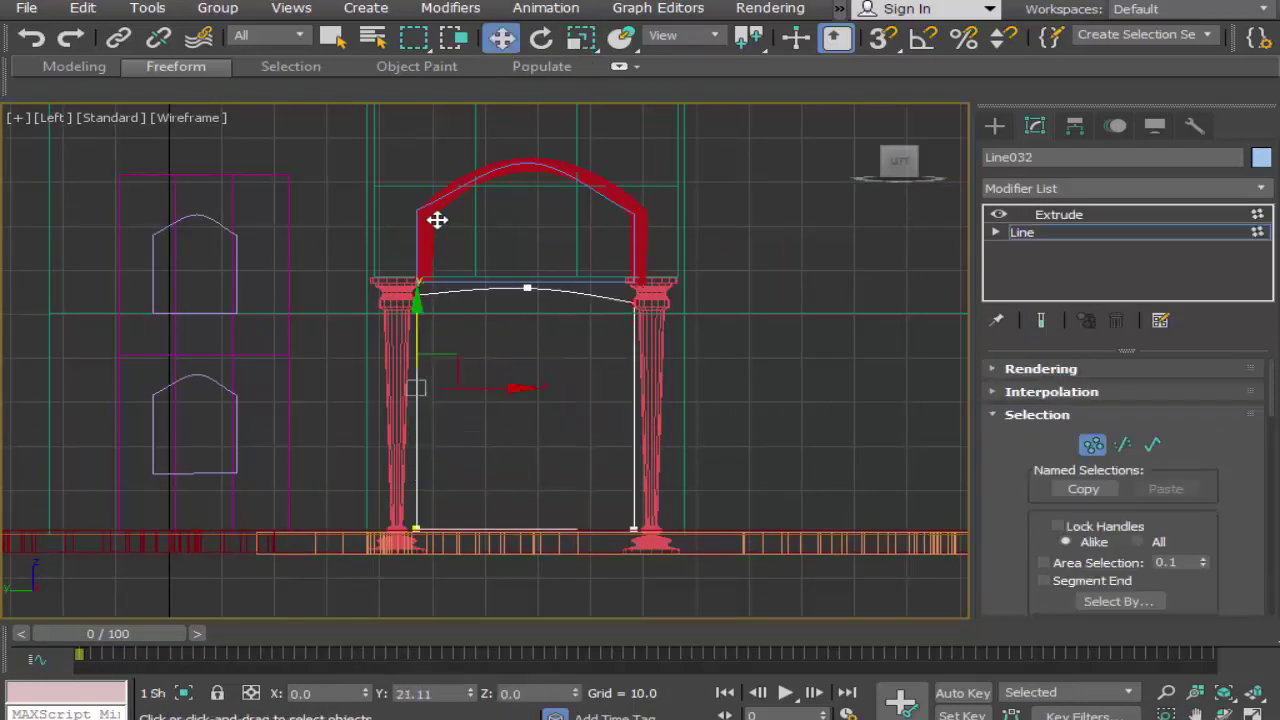
mouse_move(437, 219)
left_mouse_down()
mouse_move(440, 203)
mouse_move(451, 212)
left_mouse_up()
left_click(490, 240)
left_click_drag(592, 346, 632, 247)
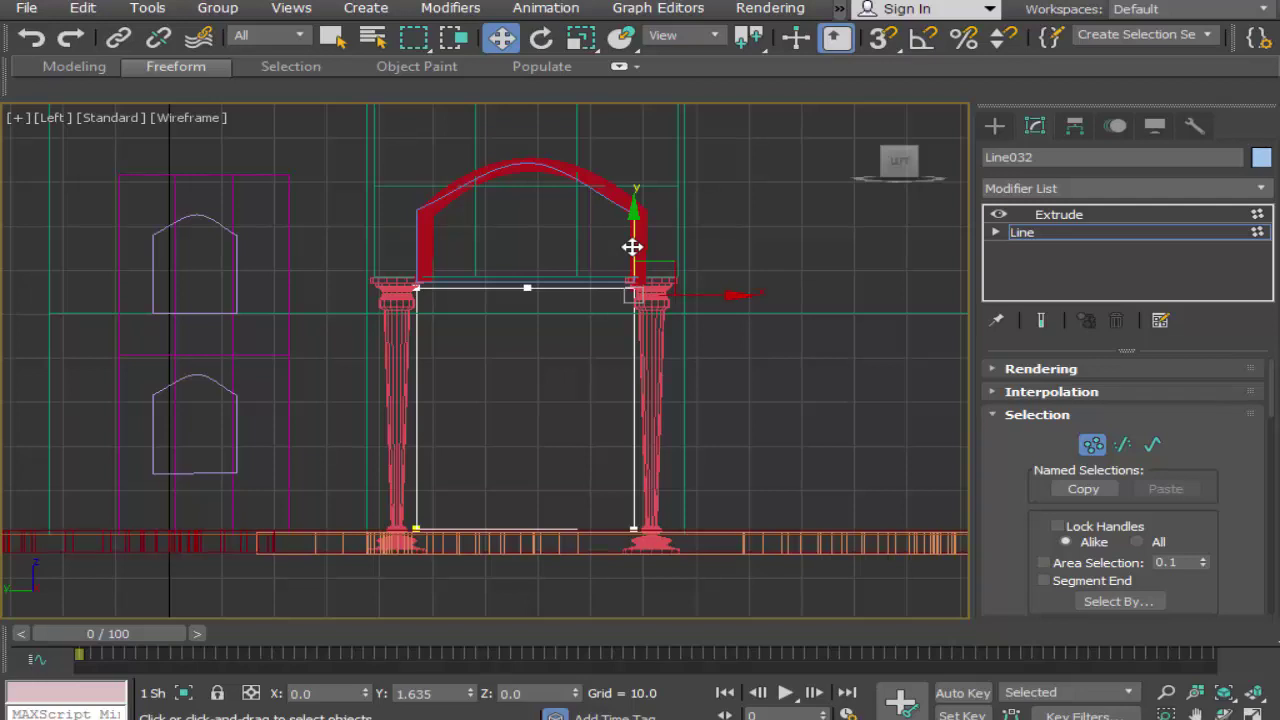
left_click(714, 596)
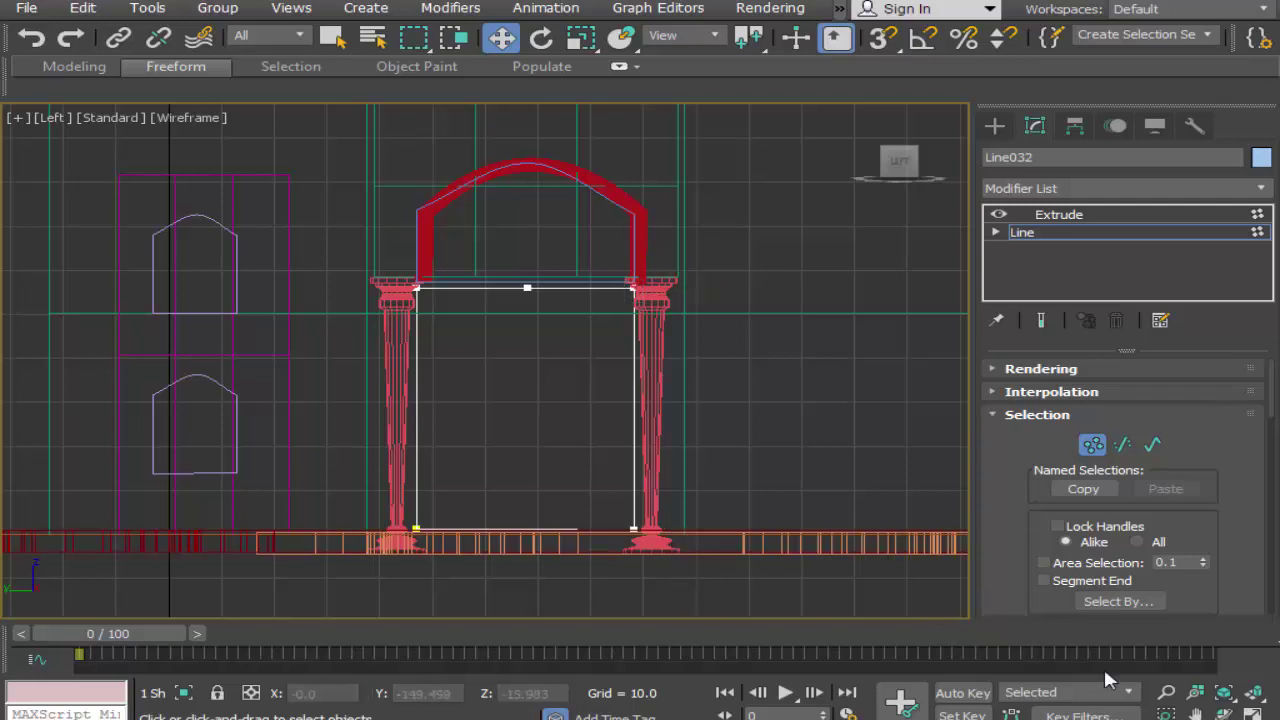
left_click(1252, 714)
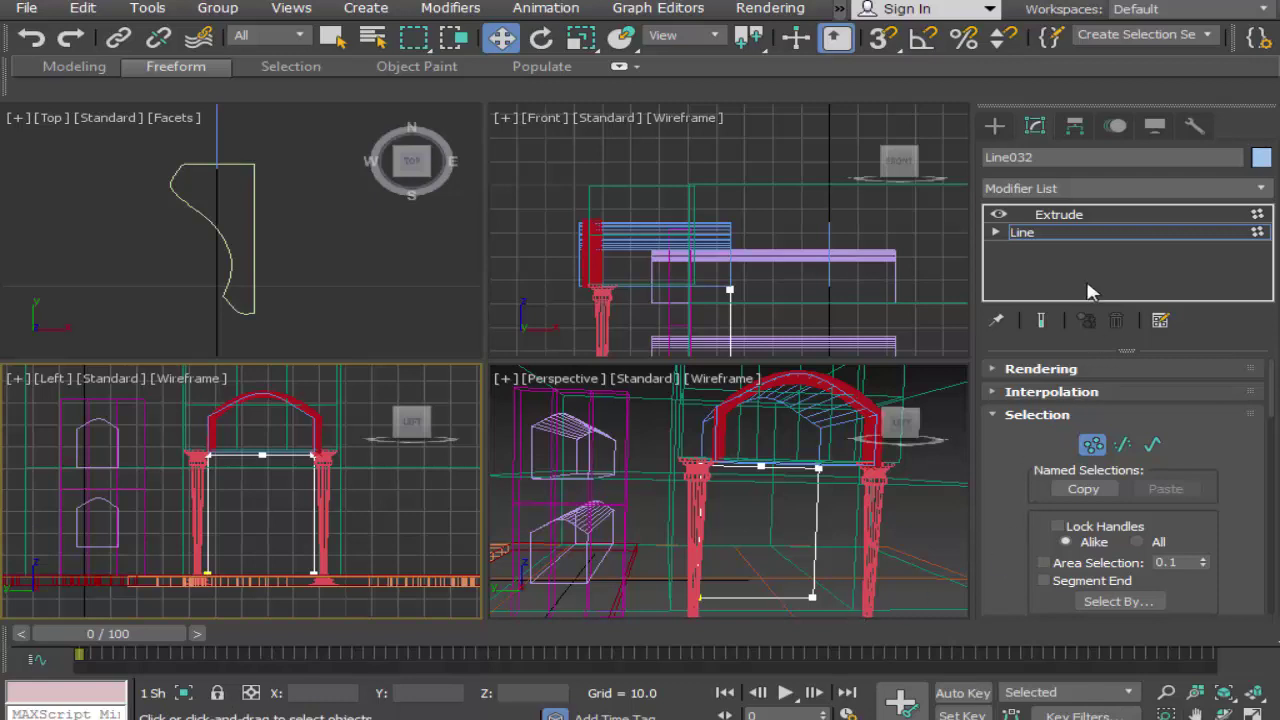
left_click(1086, 216)
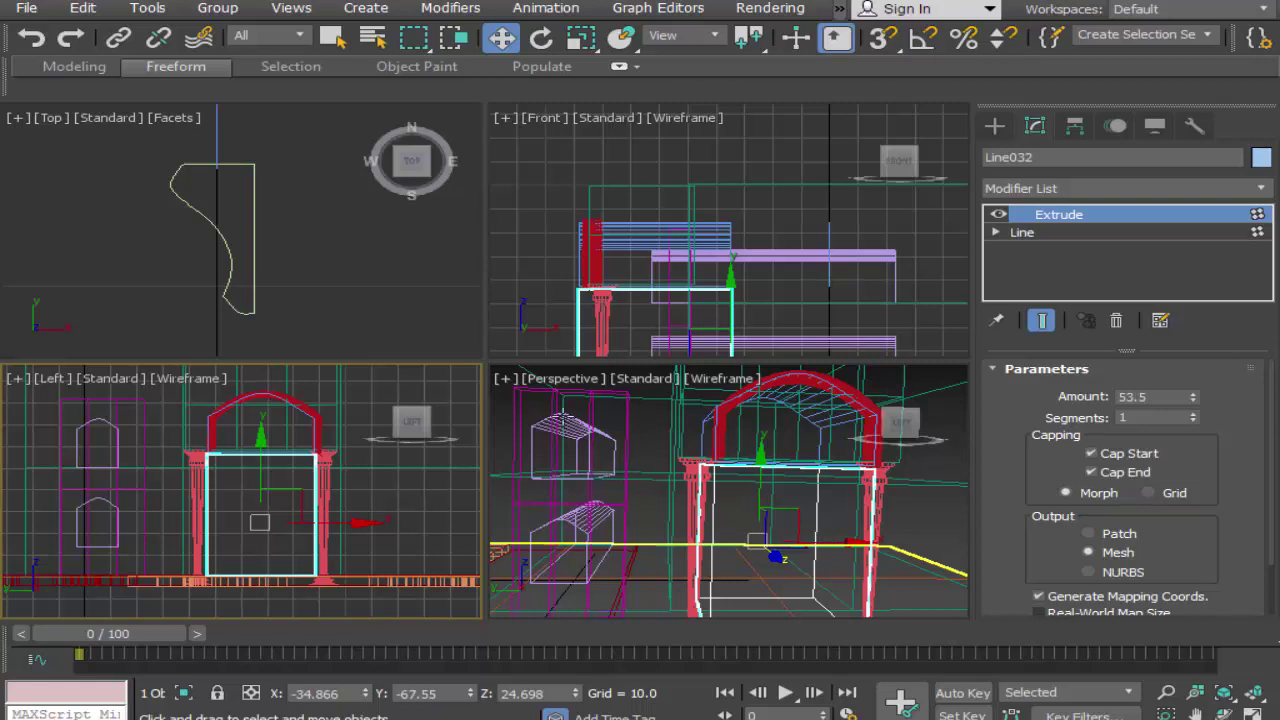
left_click(705, 377)
Step: Set the Perspective view to shaded, maximize it and orbit around the arch
left_click(705, 377)
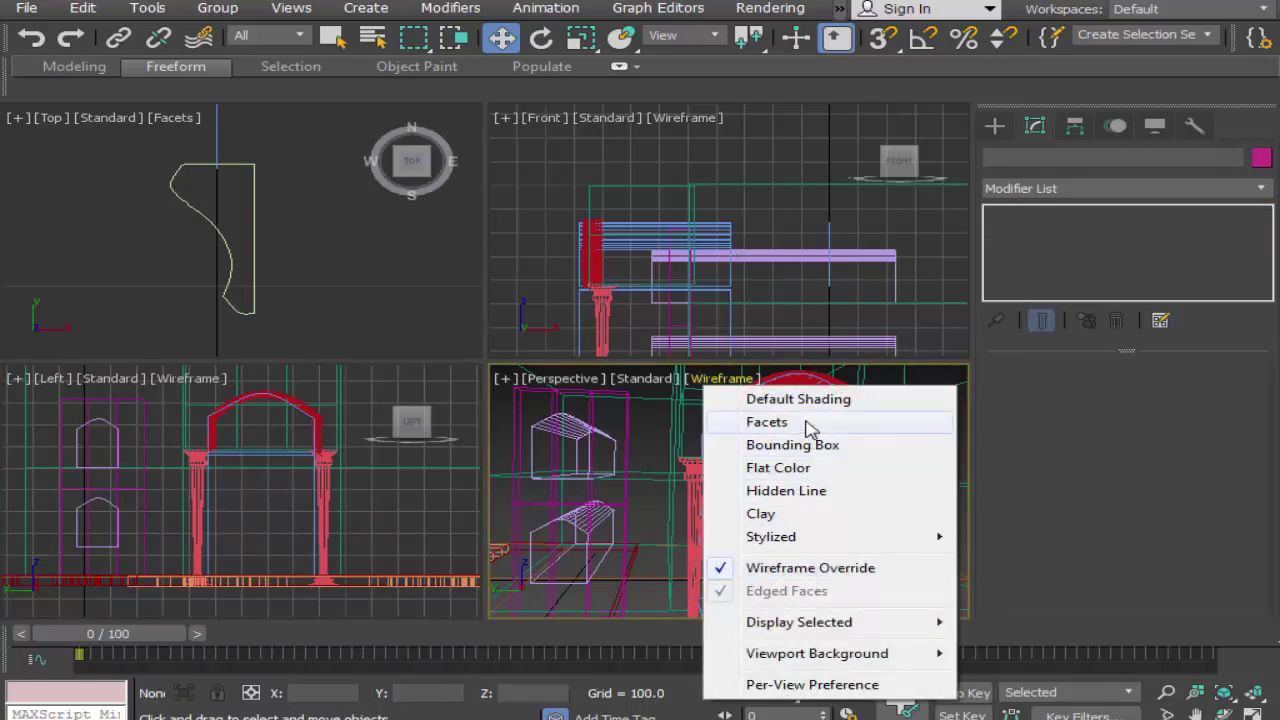
left_click(767, 422)
left_click(1252, 712)
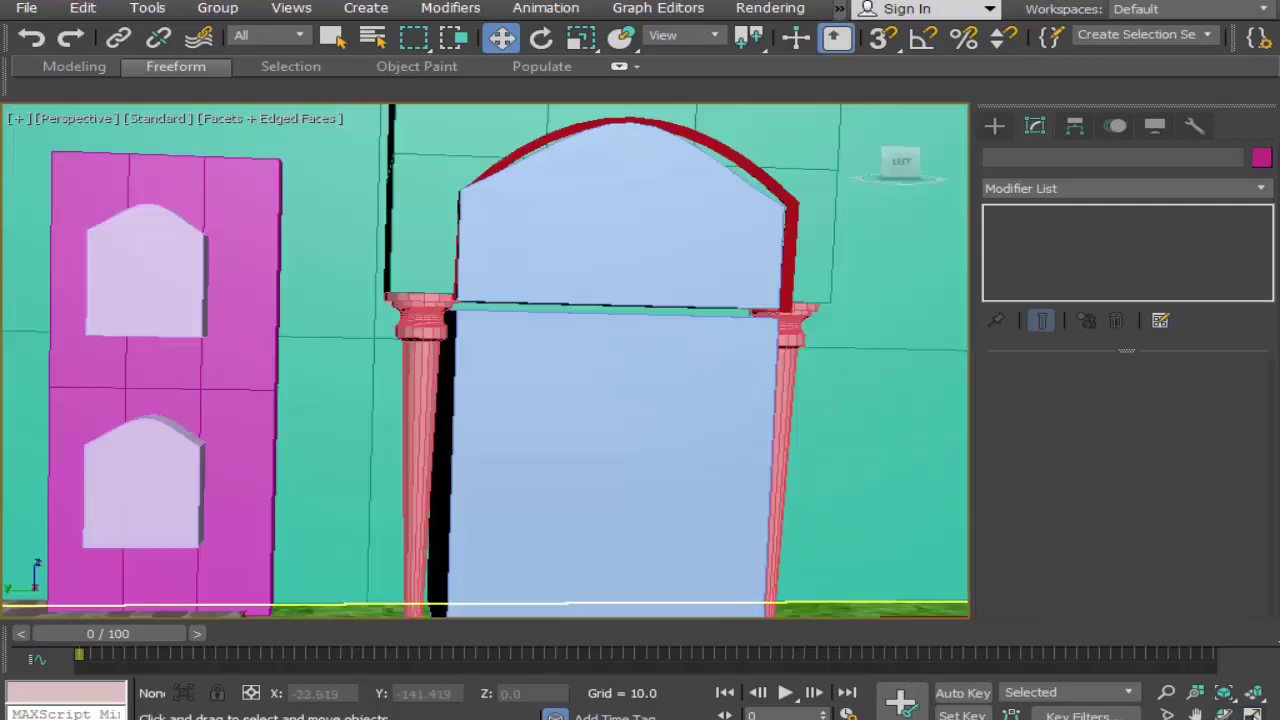
left_click(1224, 712)
left_click_drag(594, 463, 543, 420)
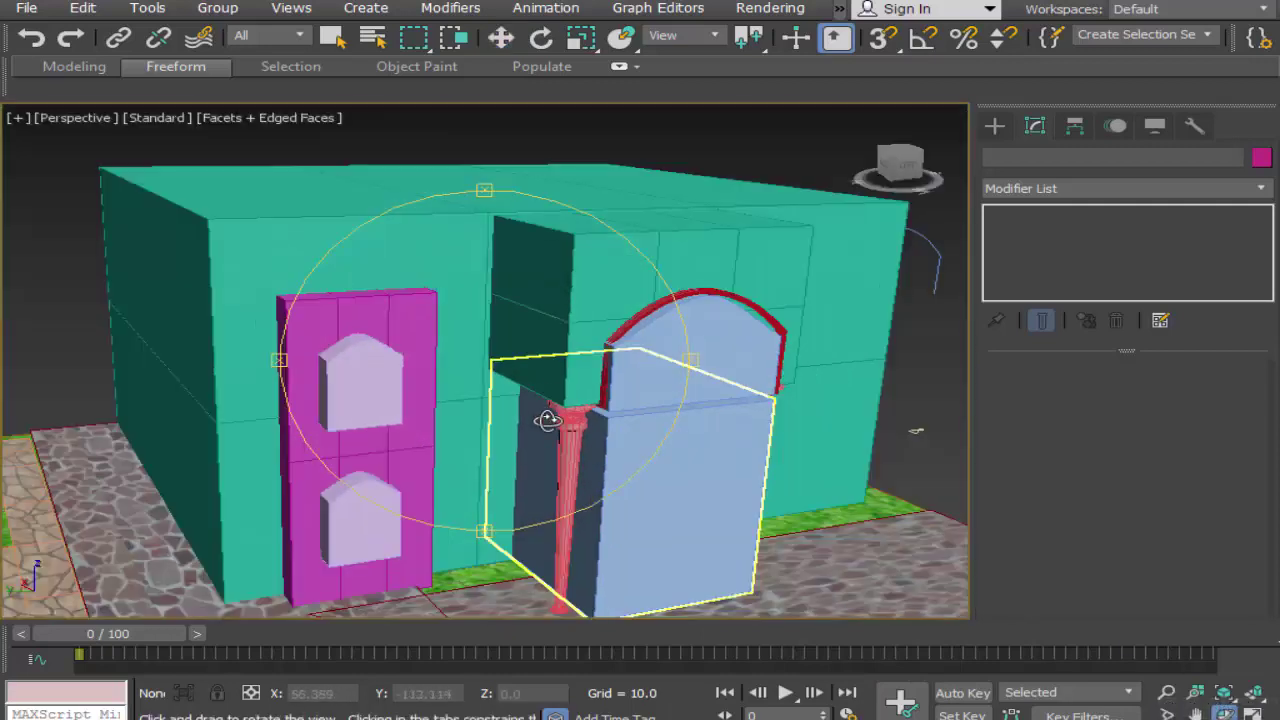
left_click(333, 37)
Step: Add Edit Poly to Line026 and attach the door block and both window shapes
left_click(640, 346)
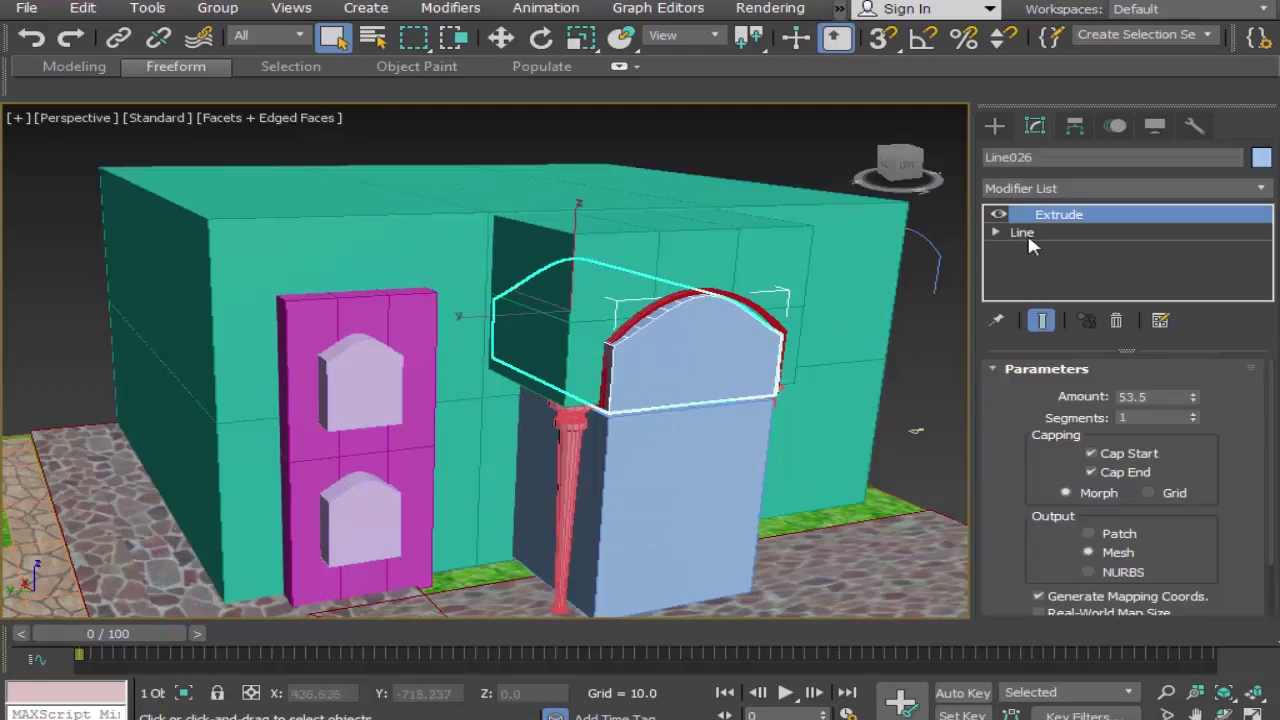
left_click(1064, 190)
scroll(1150, 400, "down", 10)
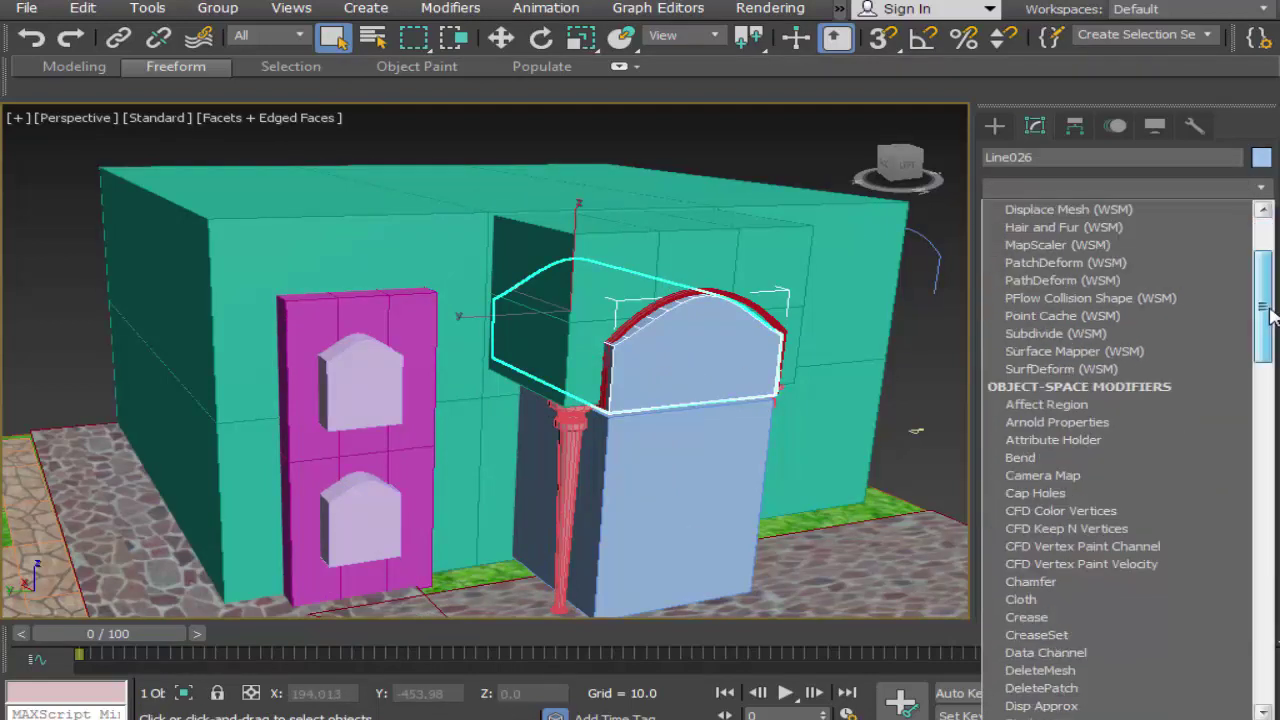
left_click(1150, 386)
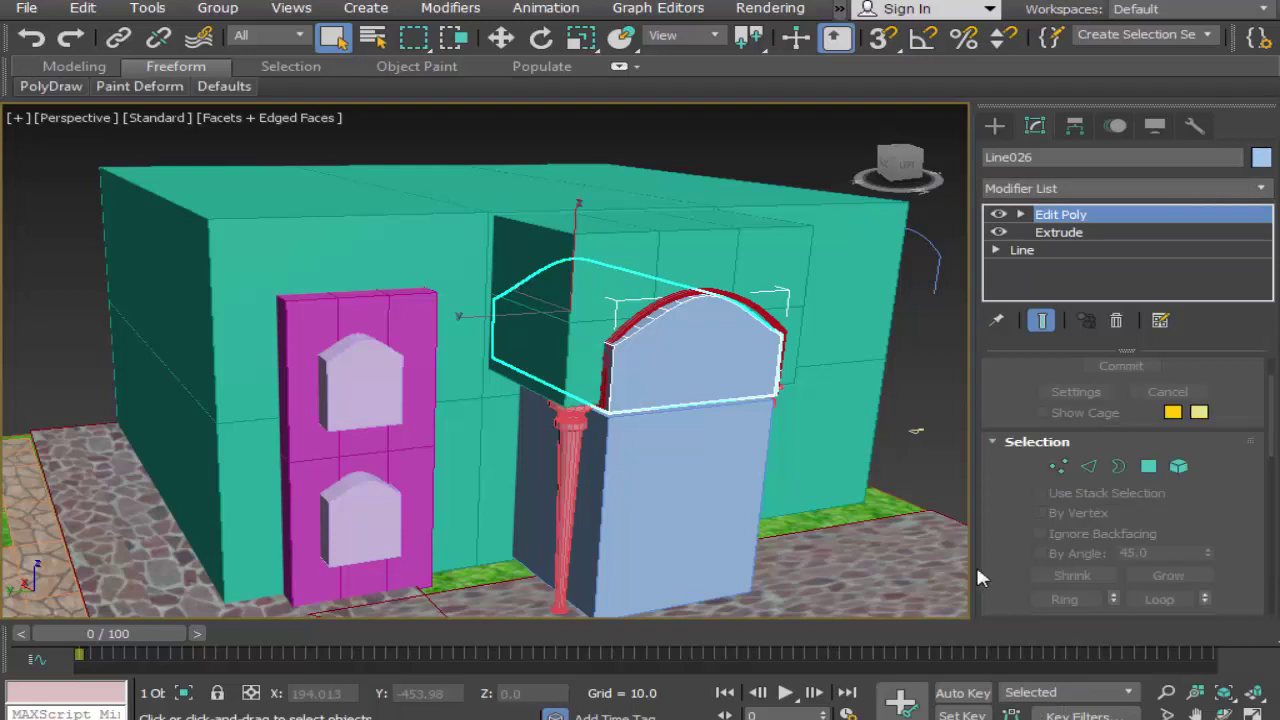
left_click_drag(976, 563, 1081, 183)
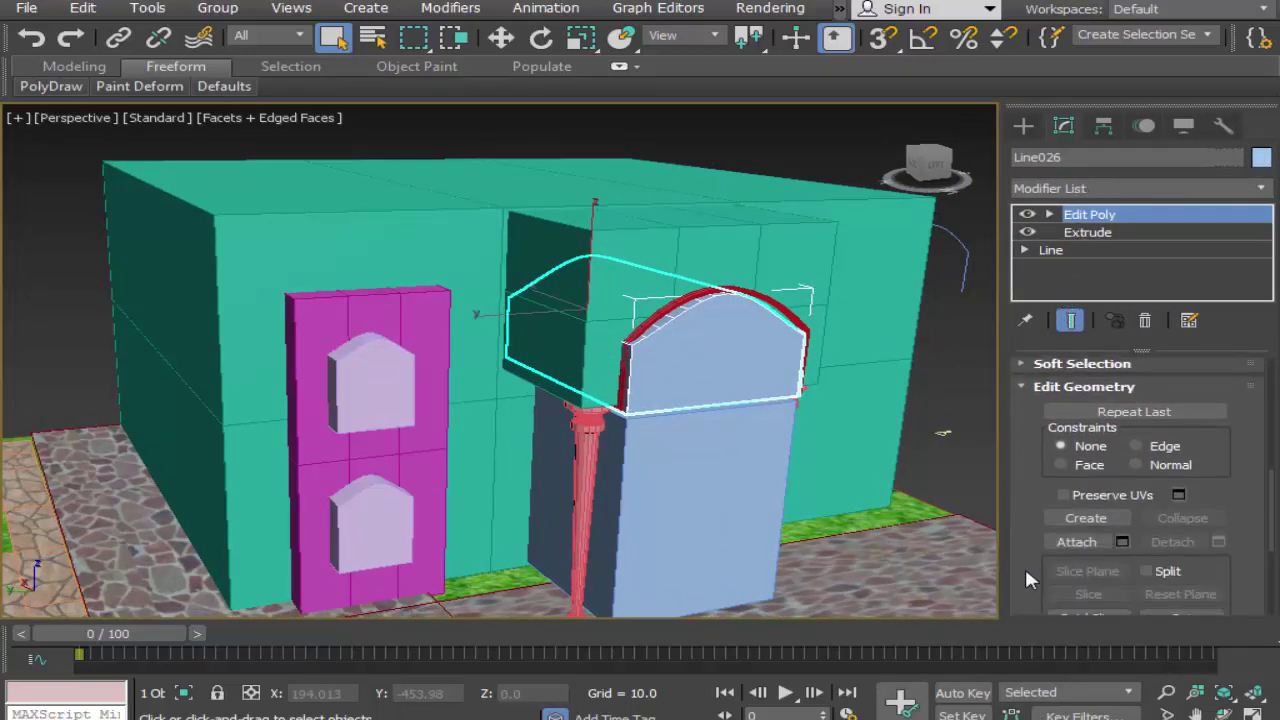
left_click(1070, 543)
left_click(708, 520)
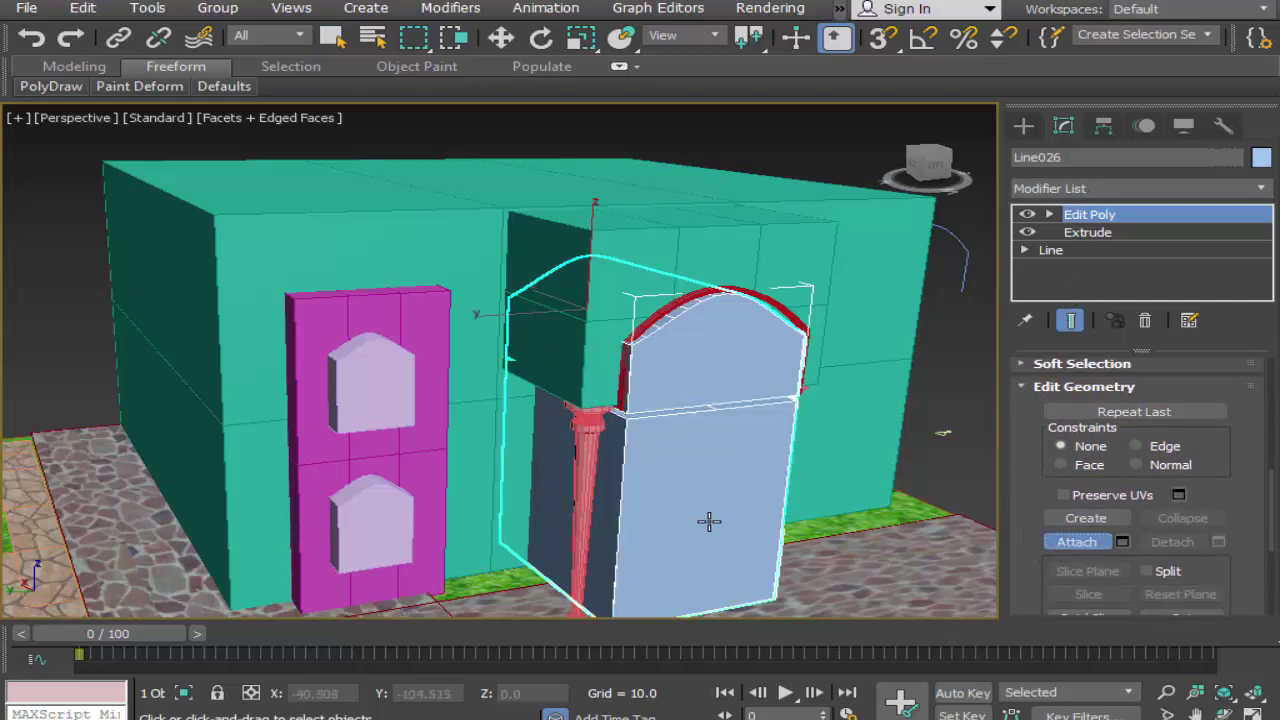
left_click(386, 523)
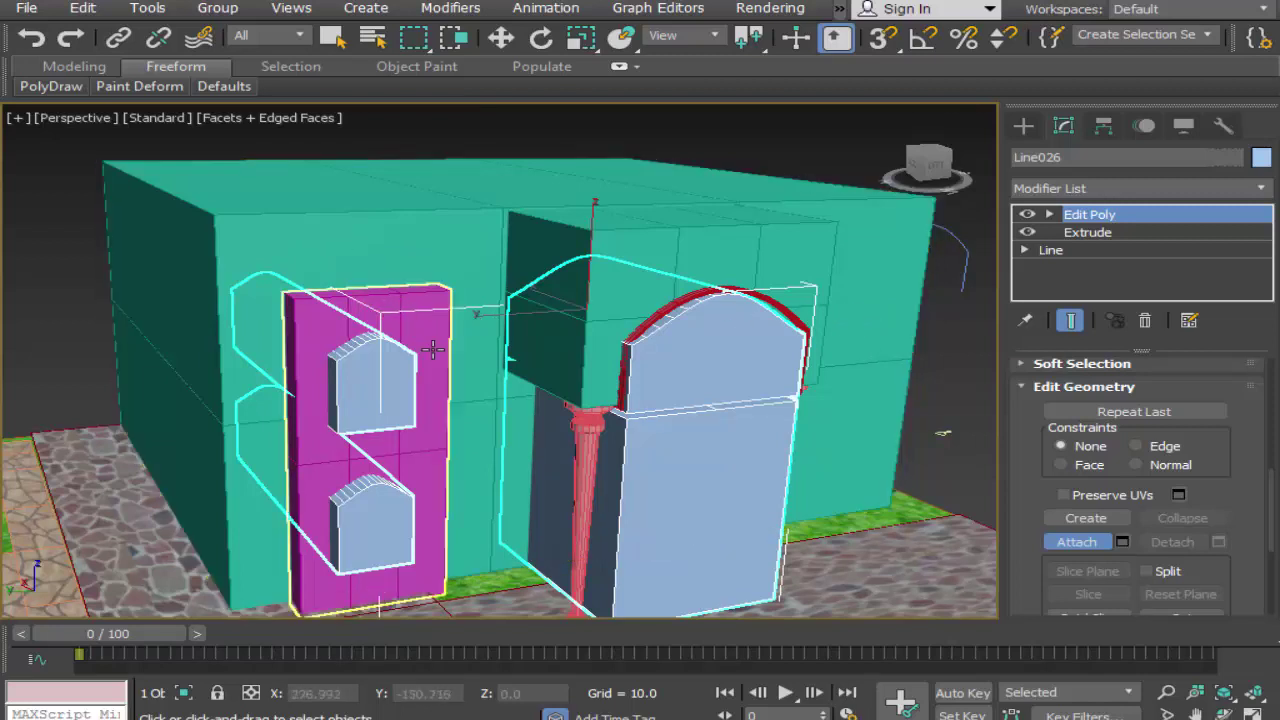
Step: Attach the magenta panel to the teal wall Box001 through its Edit Poly
left_click(1023, 125)
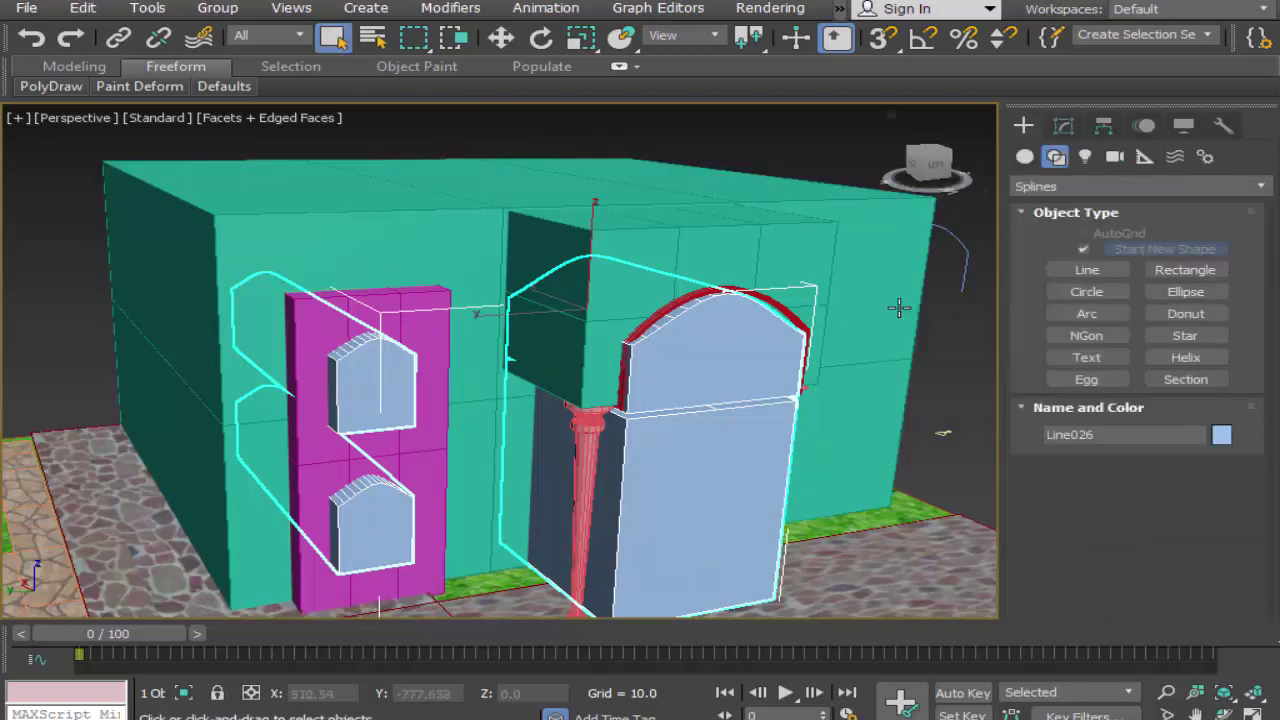
left_click(959, 432)
key("ctrl+z")
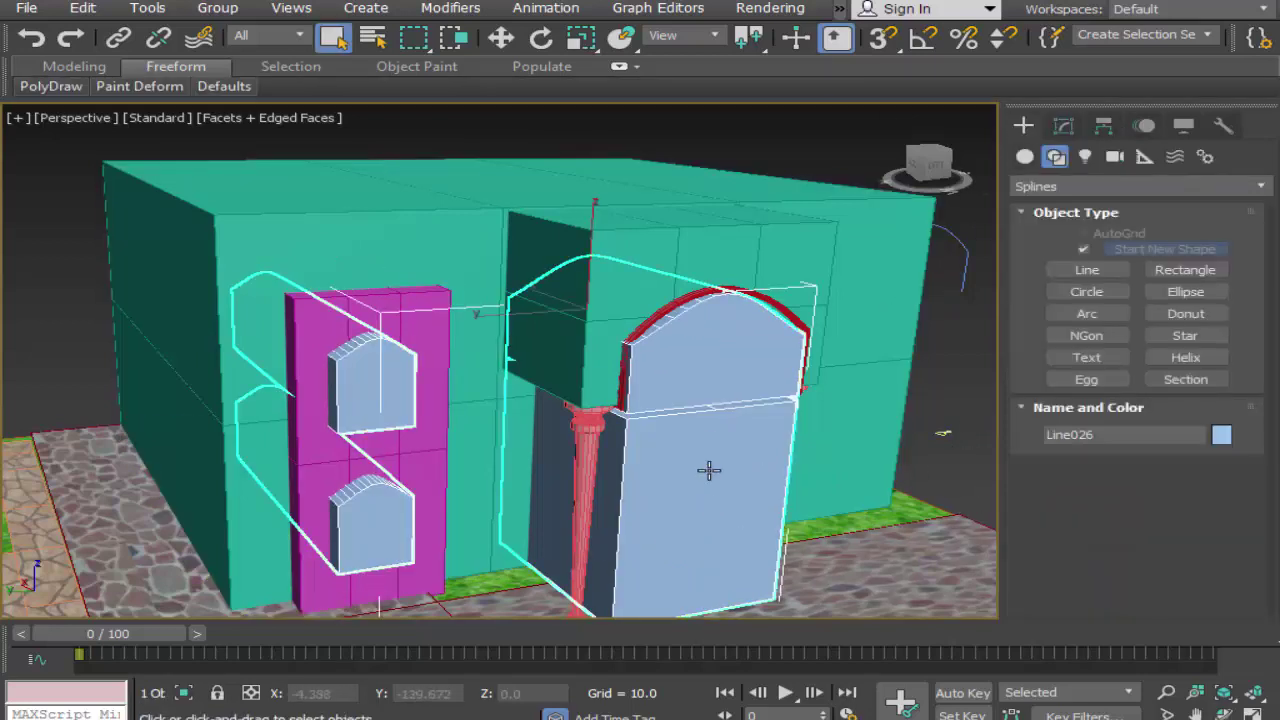
left_click(412, 247)
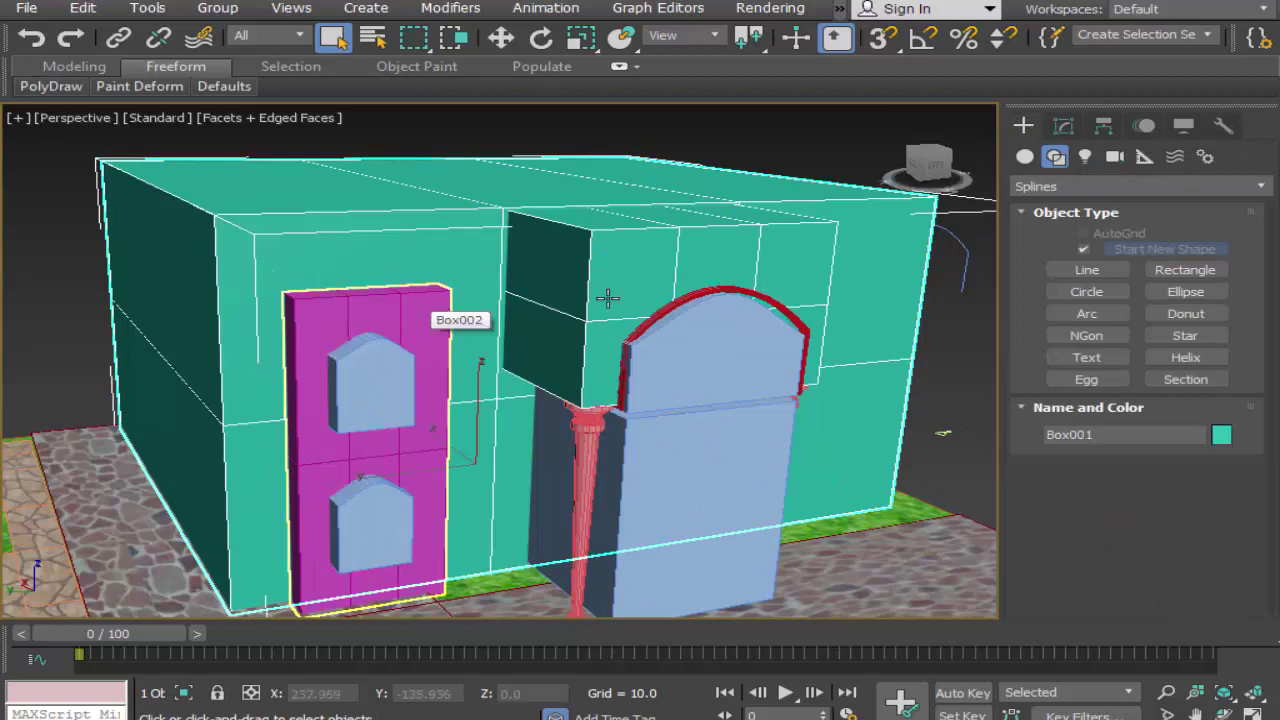
left_click(1066, 127)
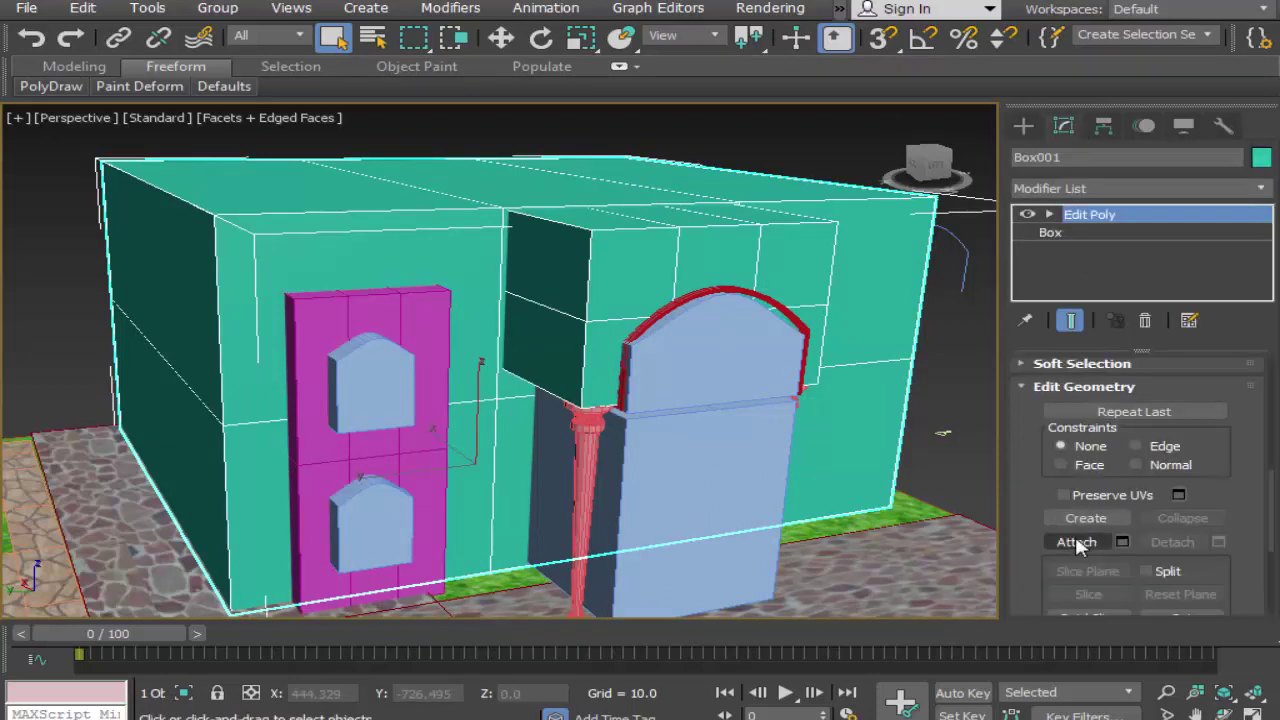
left_click(1077, 541)
left_click(404, 316)
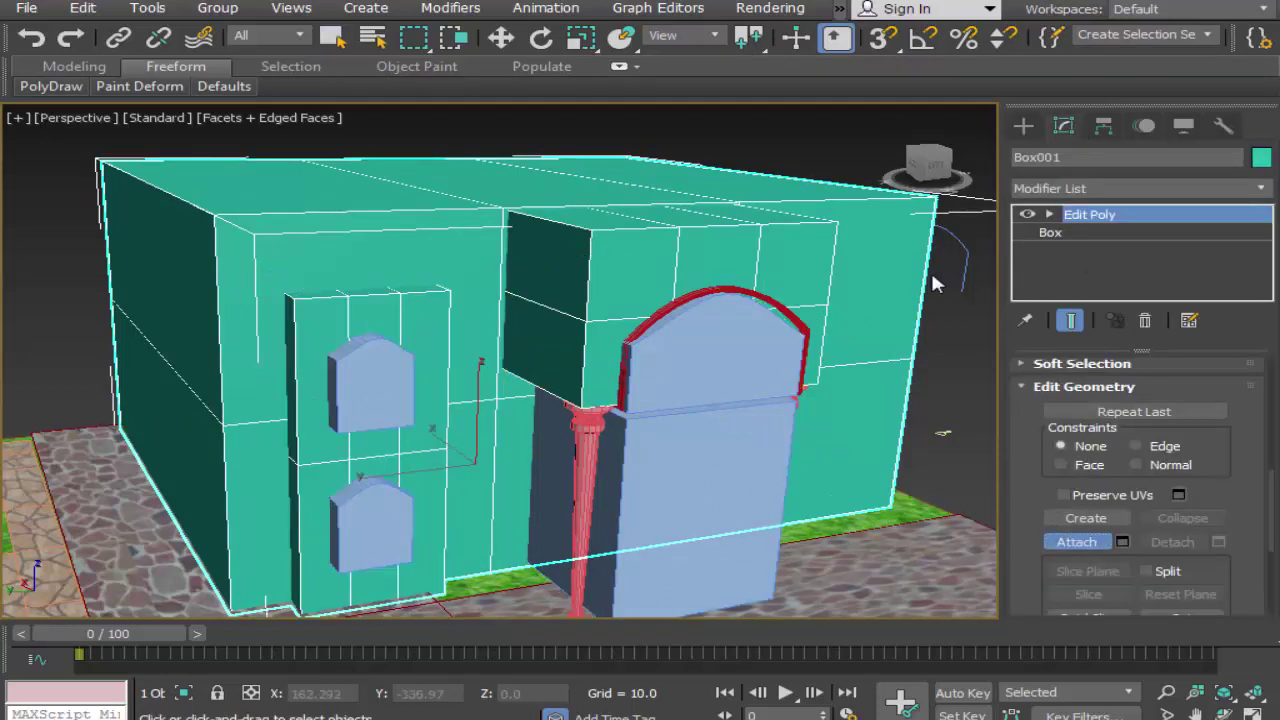
left_click(1024, 127)
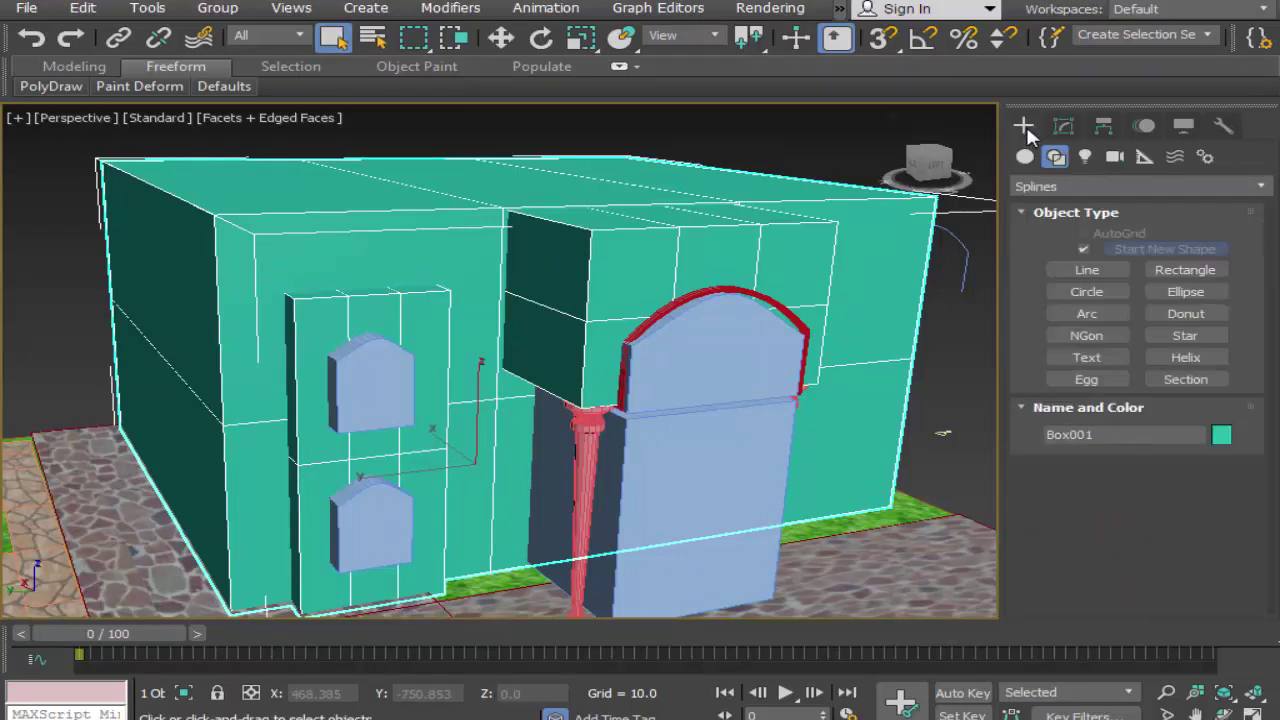
Step: ProBoolean-subtract Line026 from Box001 to cut the door and window openings
left_click(708, 357)
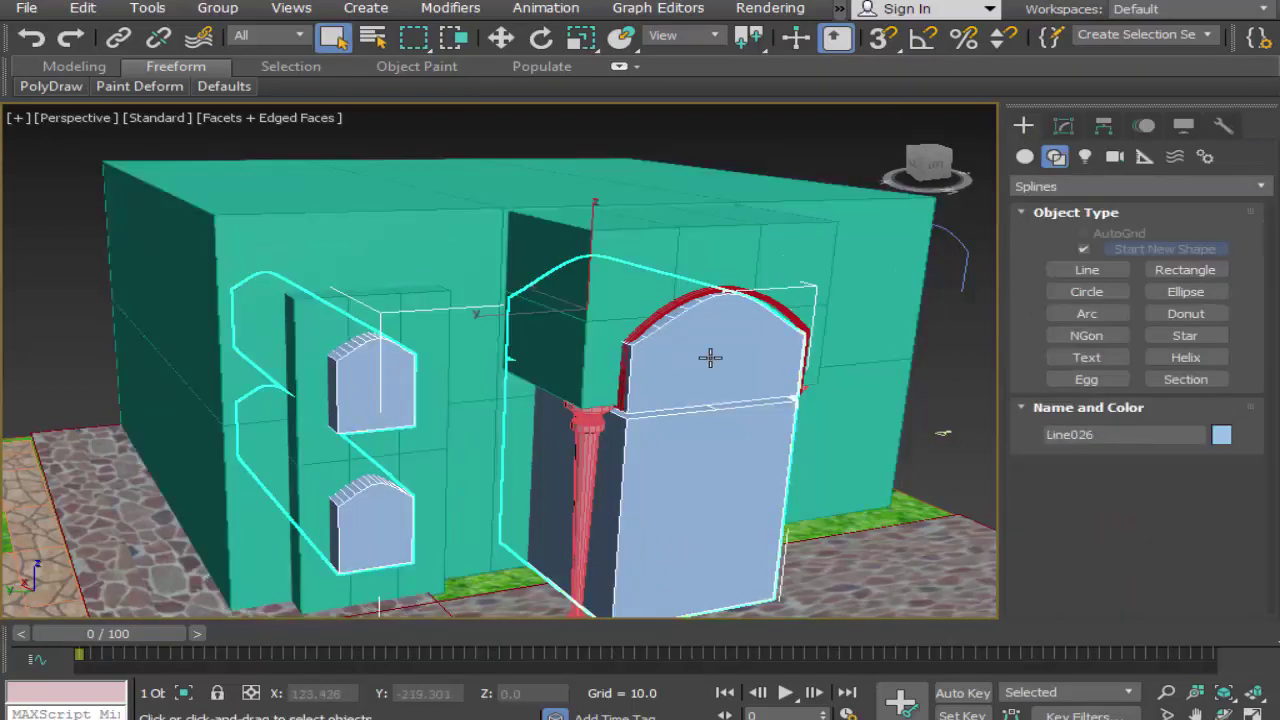
left_click(447, 274)
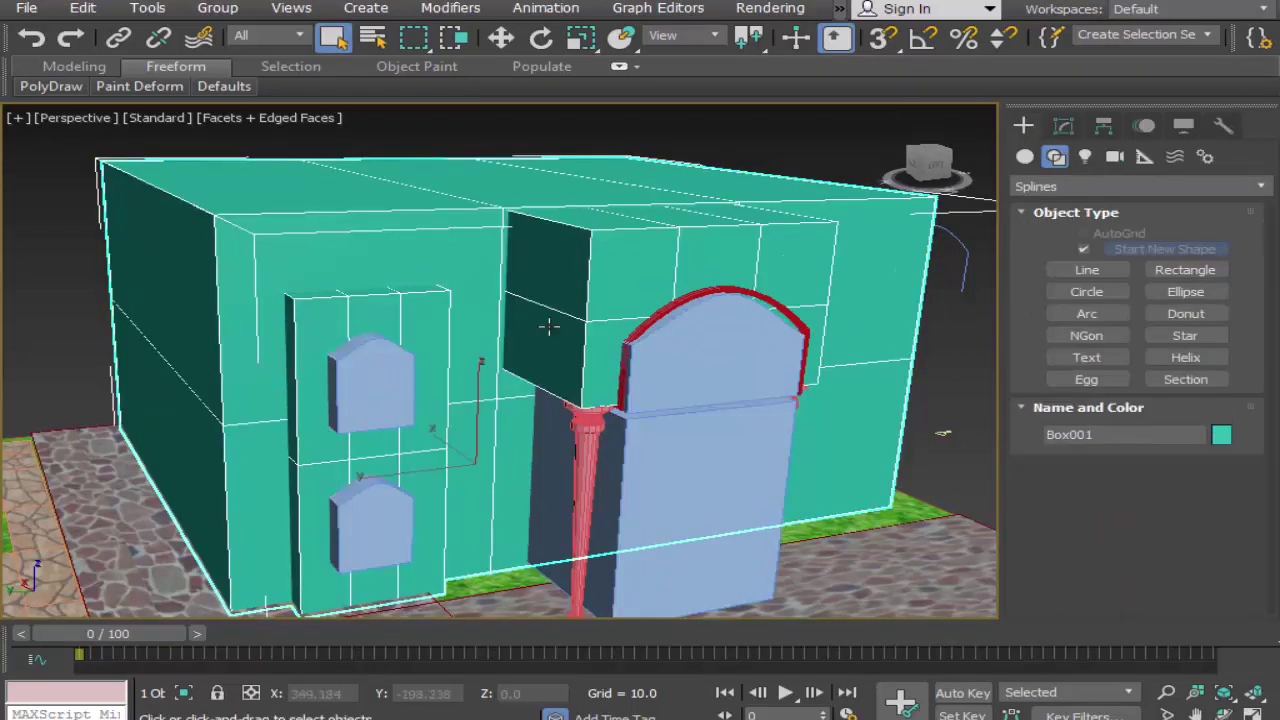
left_click(1025, 157)
left_click(1043, 187)
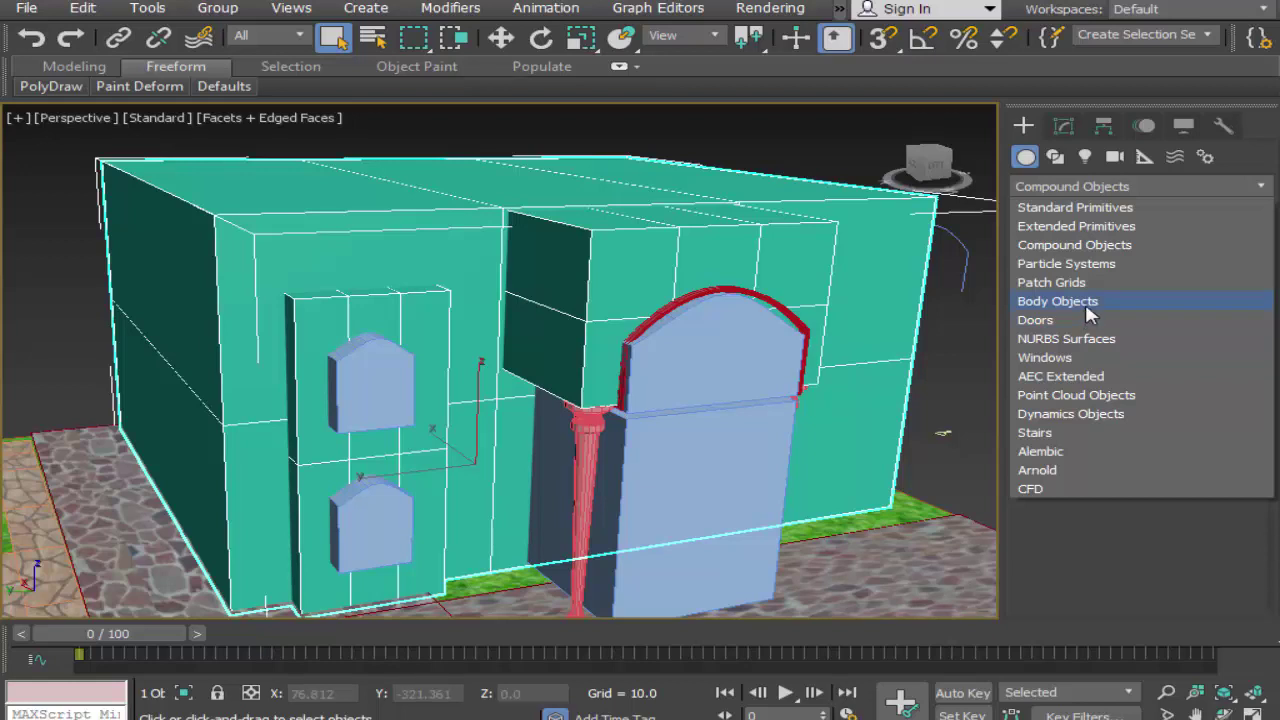
left_click(1090, 245)
left_click(1086, 362)
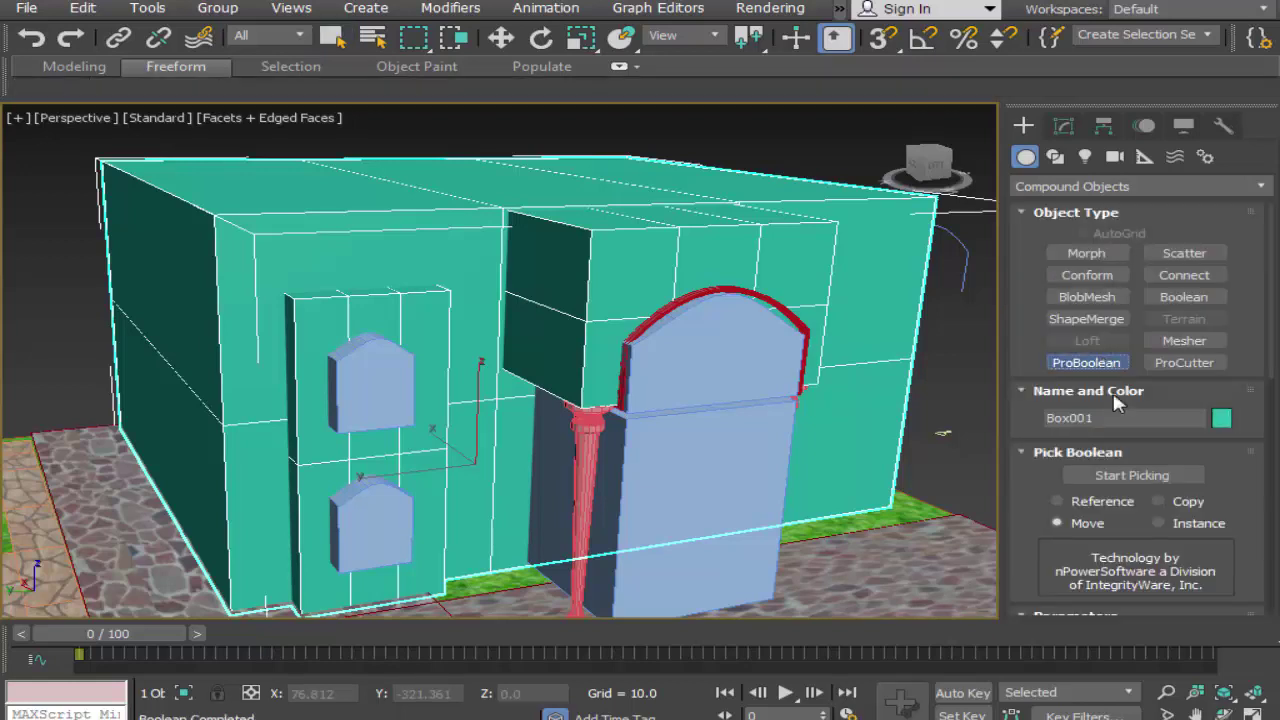
left_click(1090, 476)
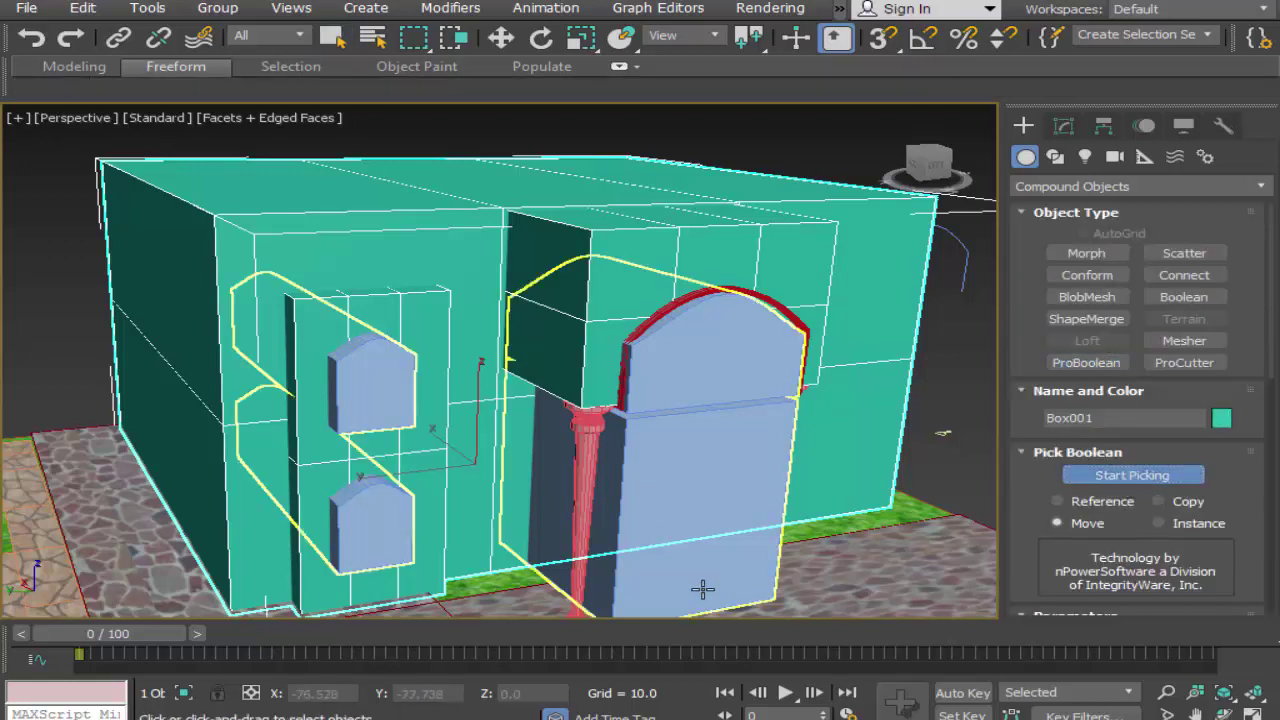
left_click(703, 590)
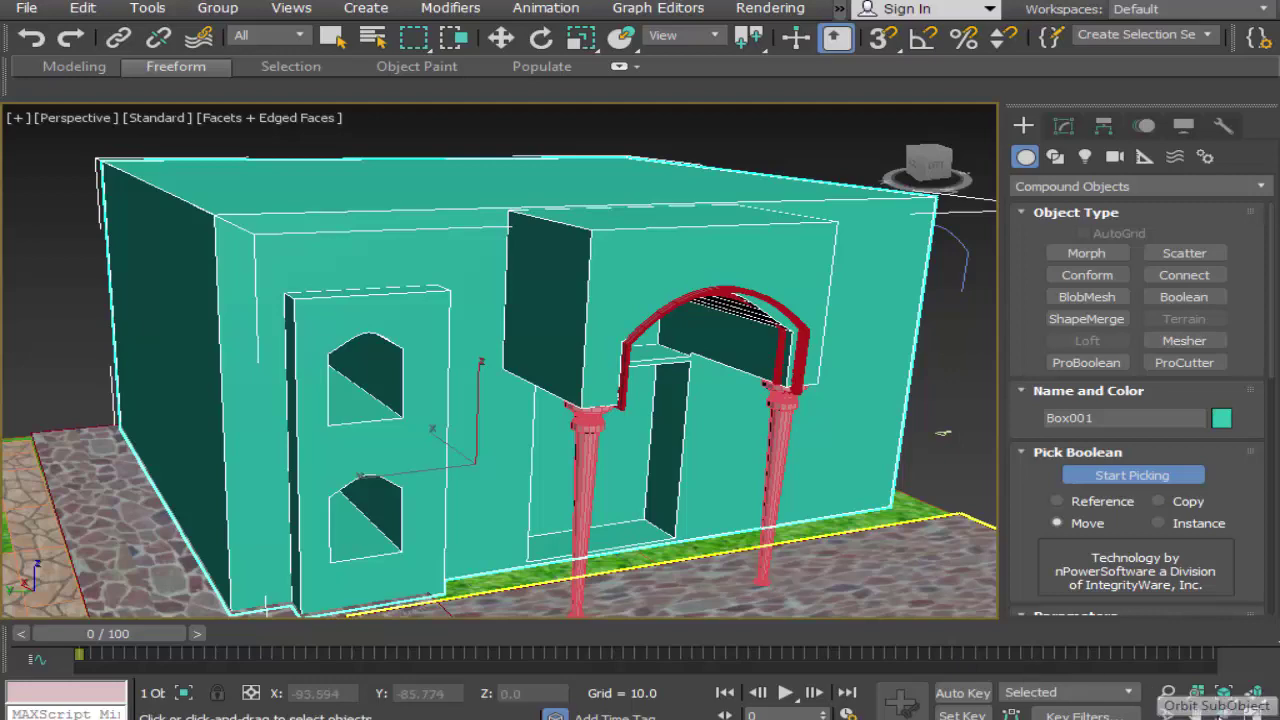
left_click(1224, 712)
left_click_drag(600, 491, 600, 437)
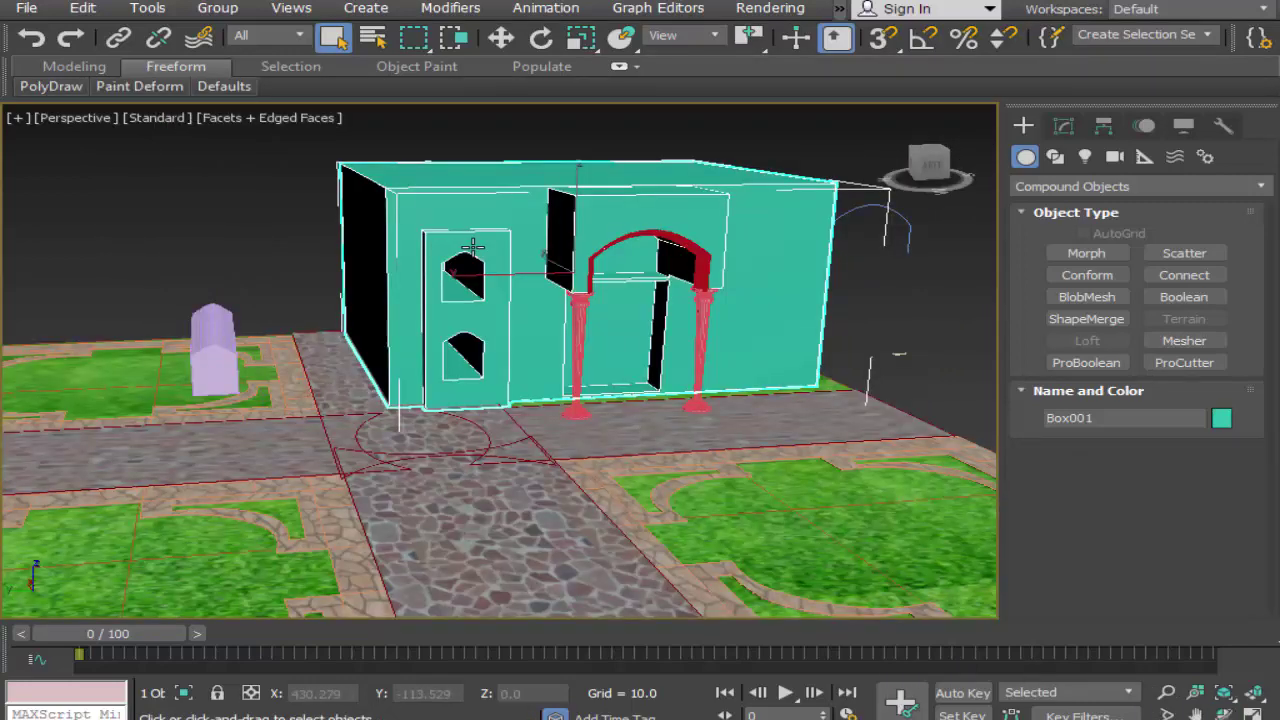
Step: Zoom and pan the Perspective view onto the doorway and select the red arch Loft001
scroll(494, 323, "up", 4)
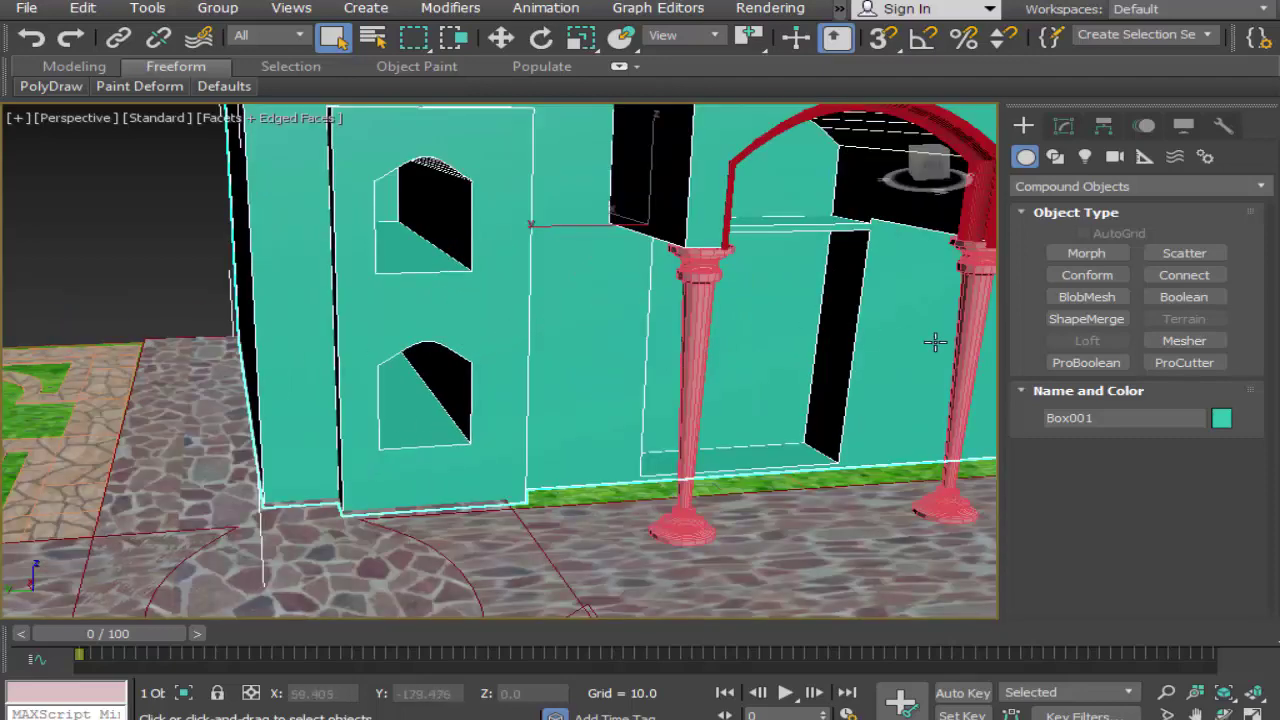
left_click(1196, 712)
left_click_drag(855, 402, 775, 464)
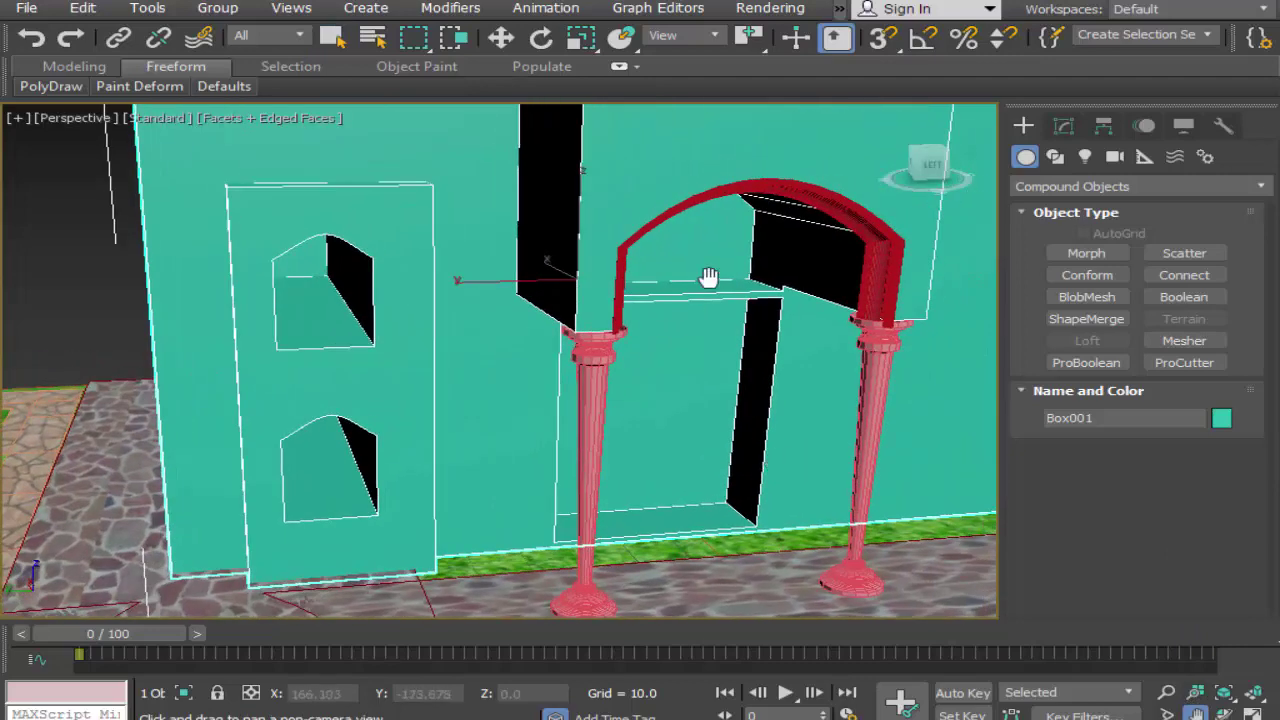
left_click(334, 38)
left_click(894, 236)
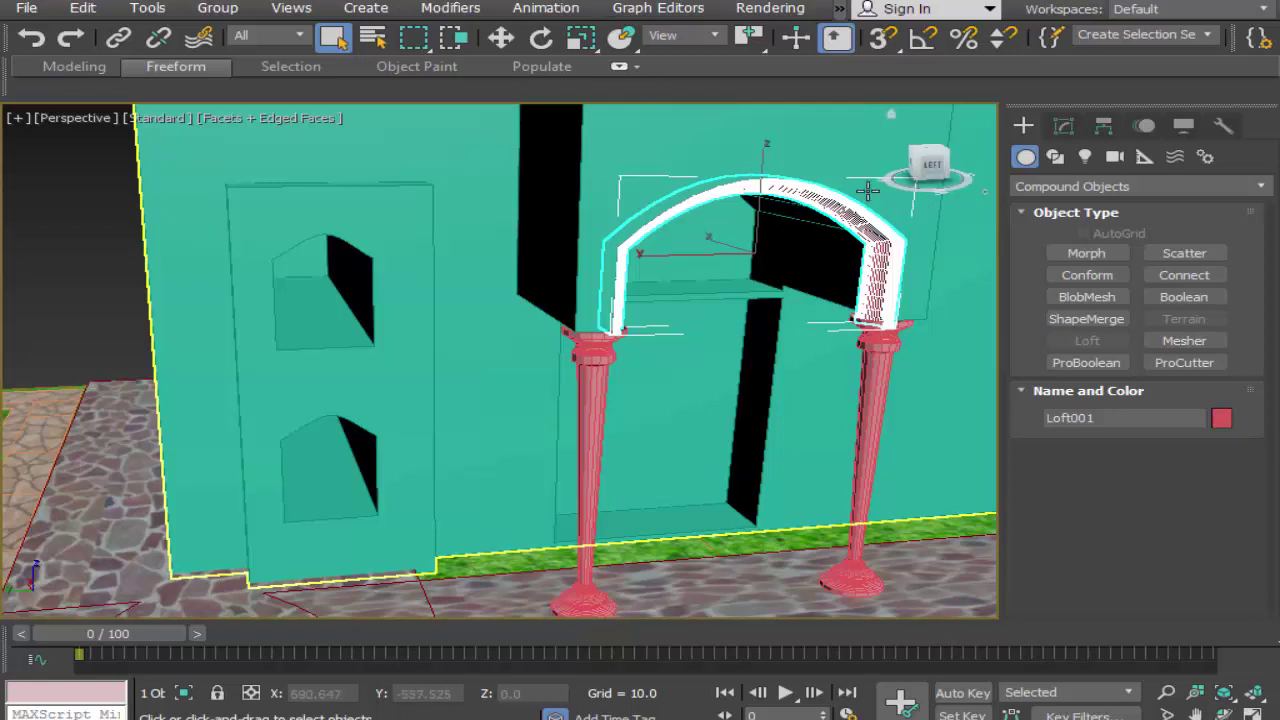
Step: Shift-drag the red arch left to clone it as Loft002 over the small window
key("w")
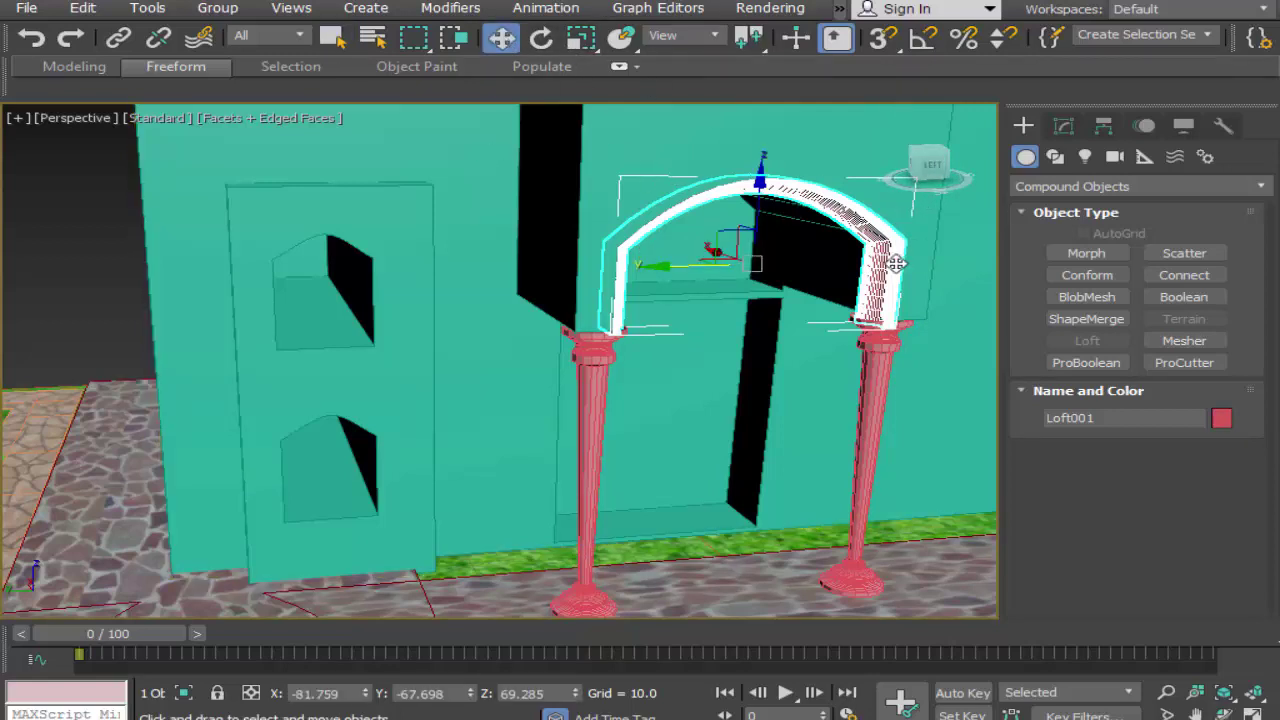
scroll(789, 236, "down", 3)
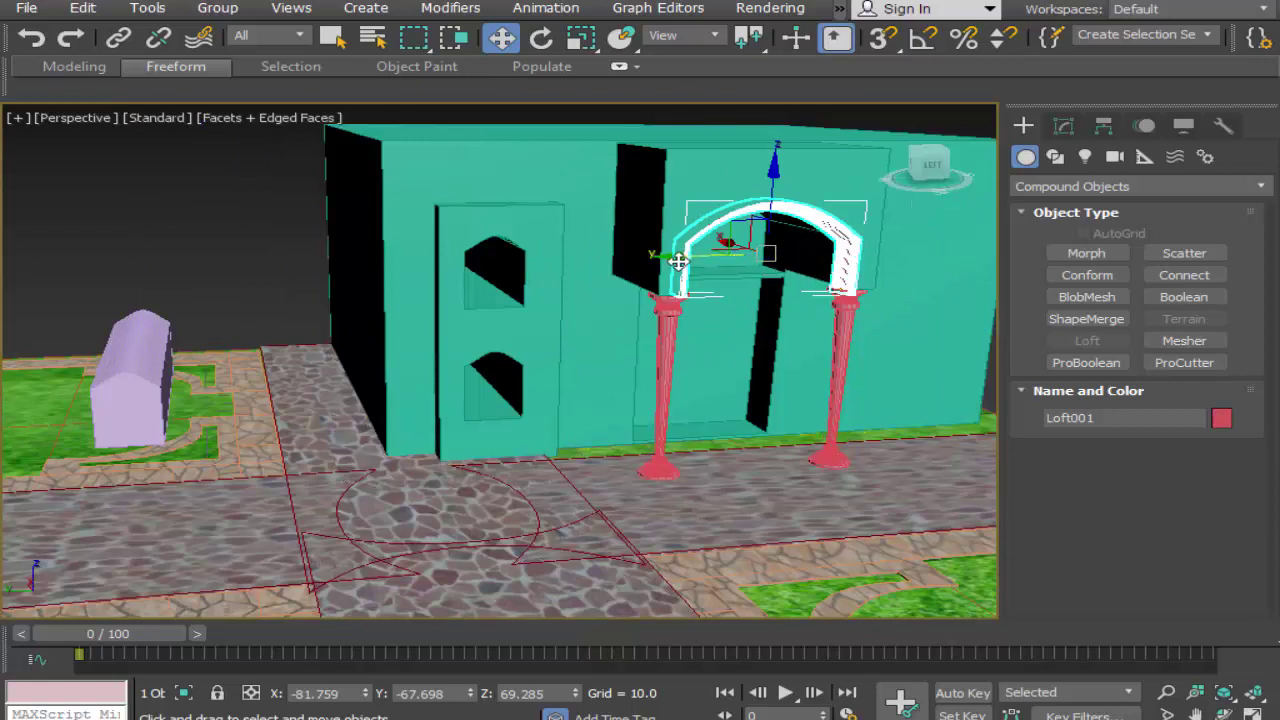
left_click_drag(679, 255, 417, 263, "shift")
left_click(643, 452)
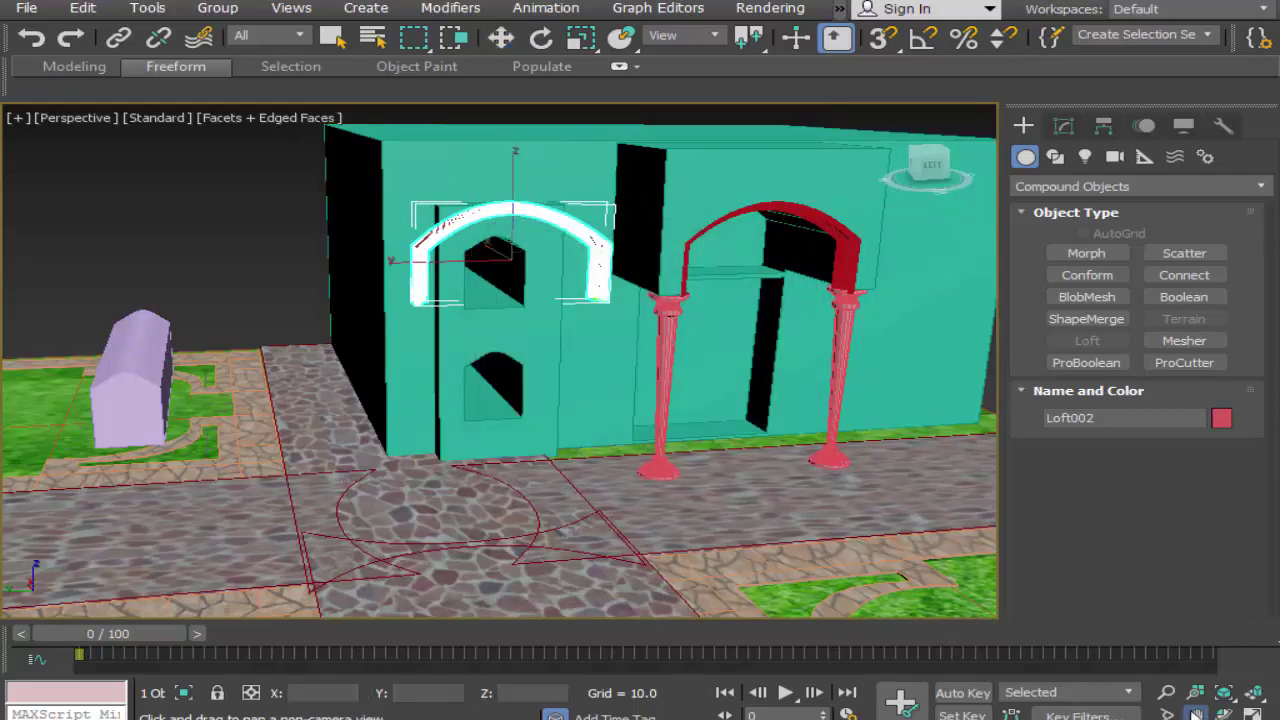
Step: In the maximized Left view, scale Loft002 uniformly to 42.9% via the scale Type-In
key("ctrl+p")
key("alt+w")
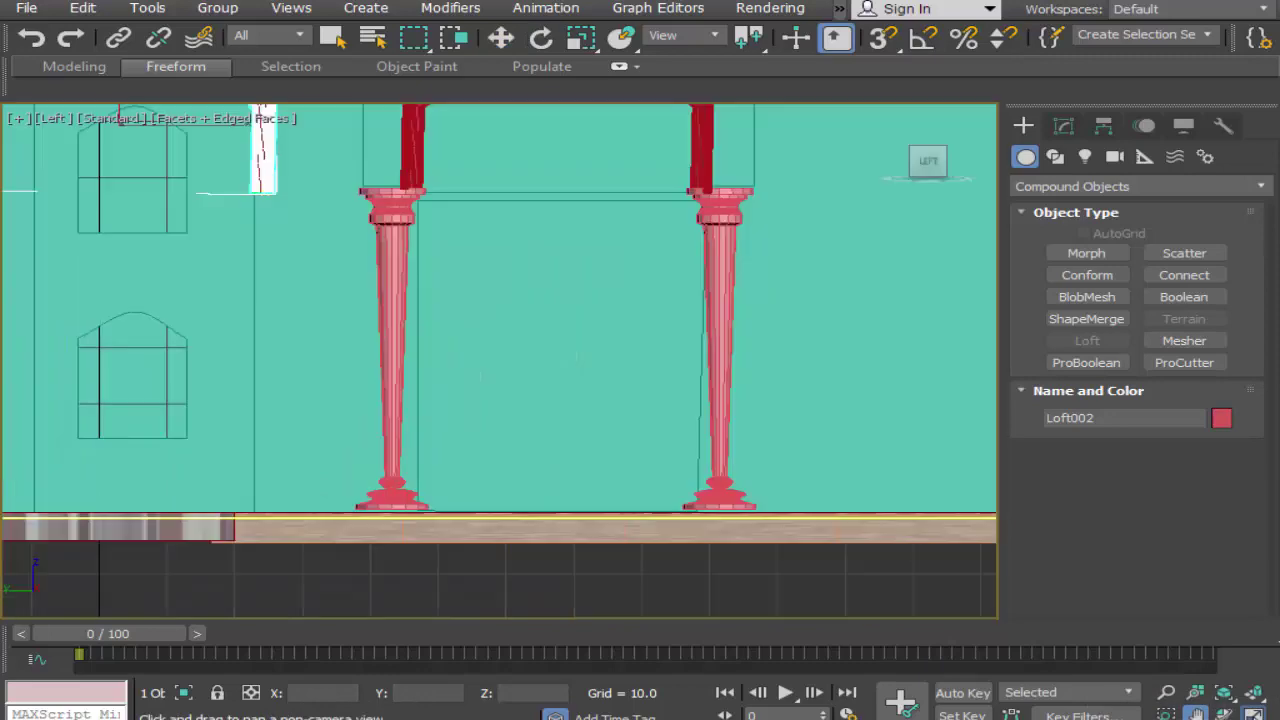
left_click(1253, 712)
scroll(563, 450, "down", 3)
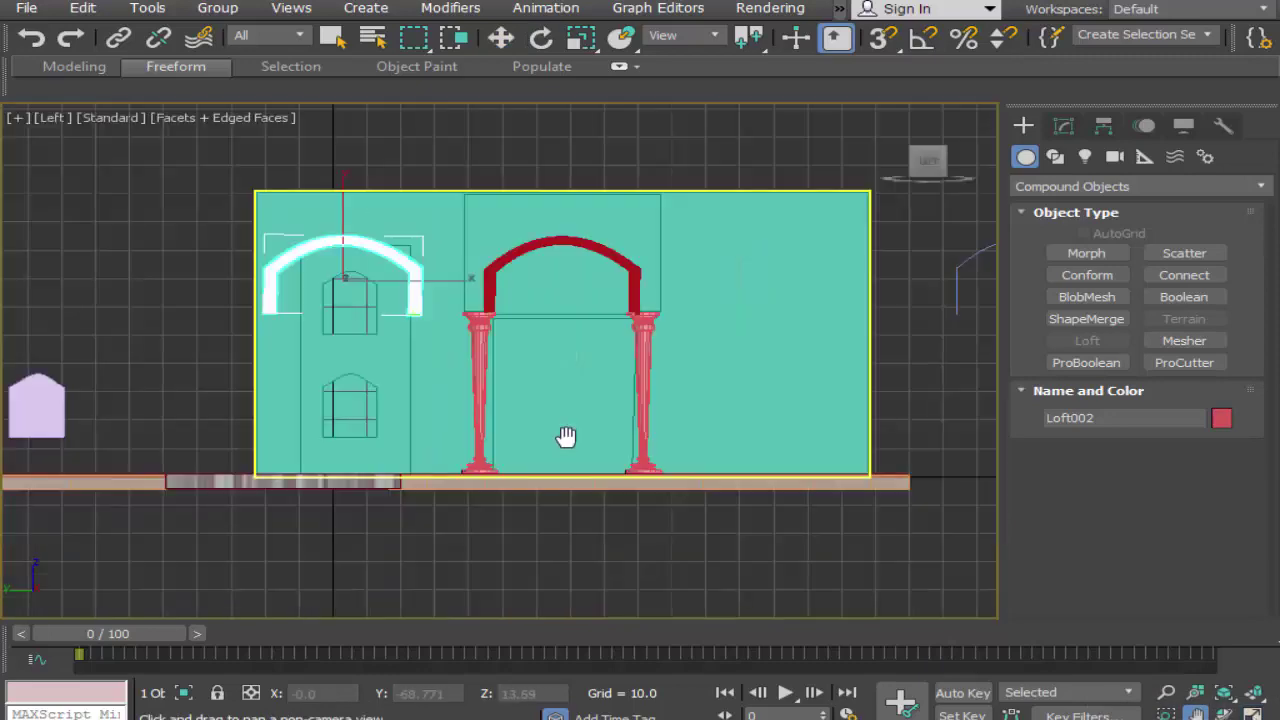
scroll(523, 409, "down", 2)
left_click_drag(523, 409, 543, 414)
scroll(536, 410, "up", 5)
left_click_drag(470, 347, 531, 443)
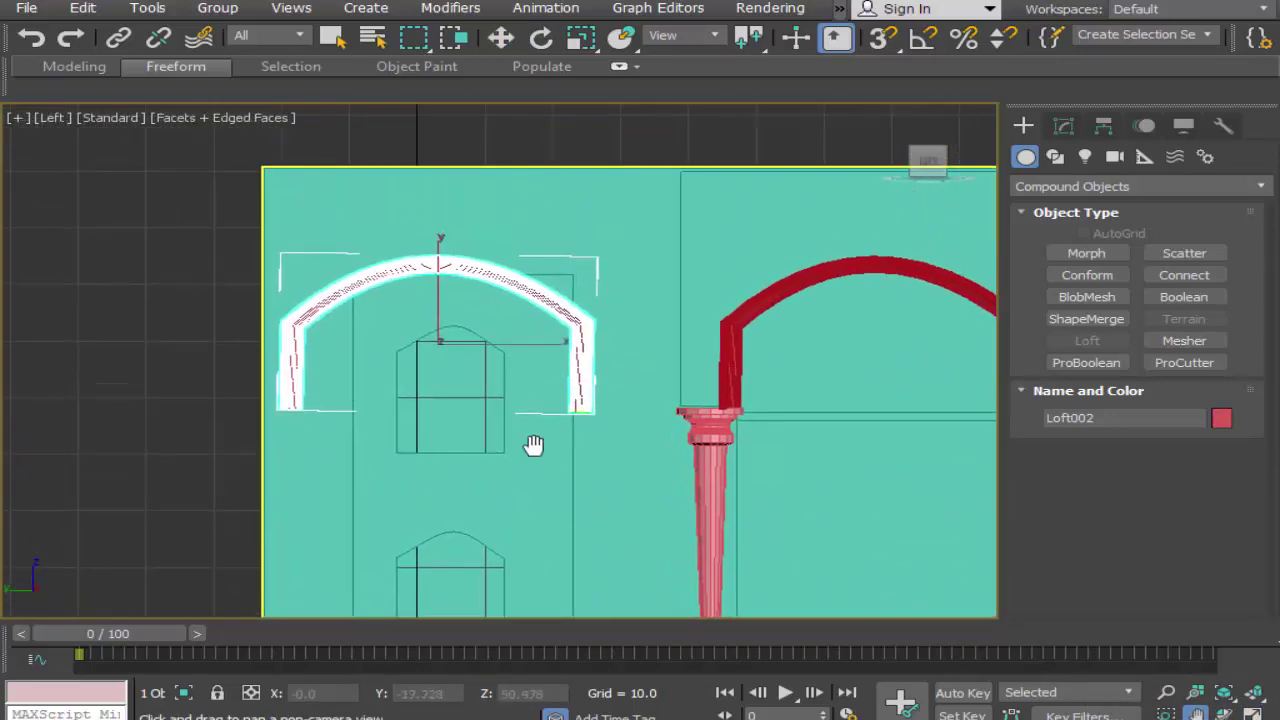
scroll(457, 386, "up", 2)
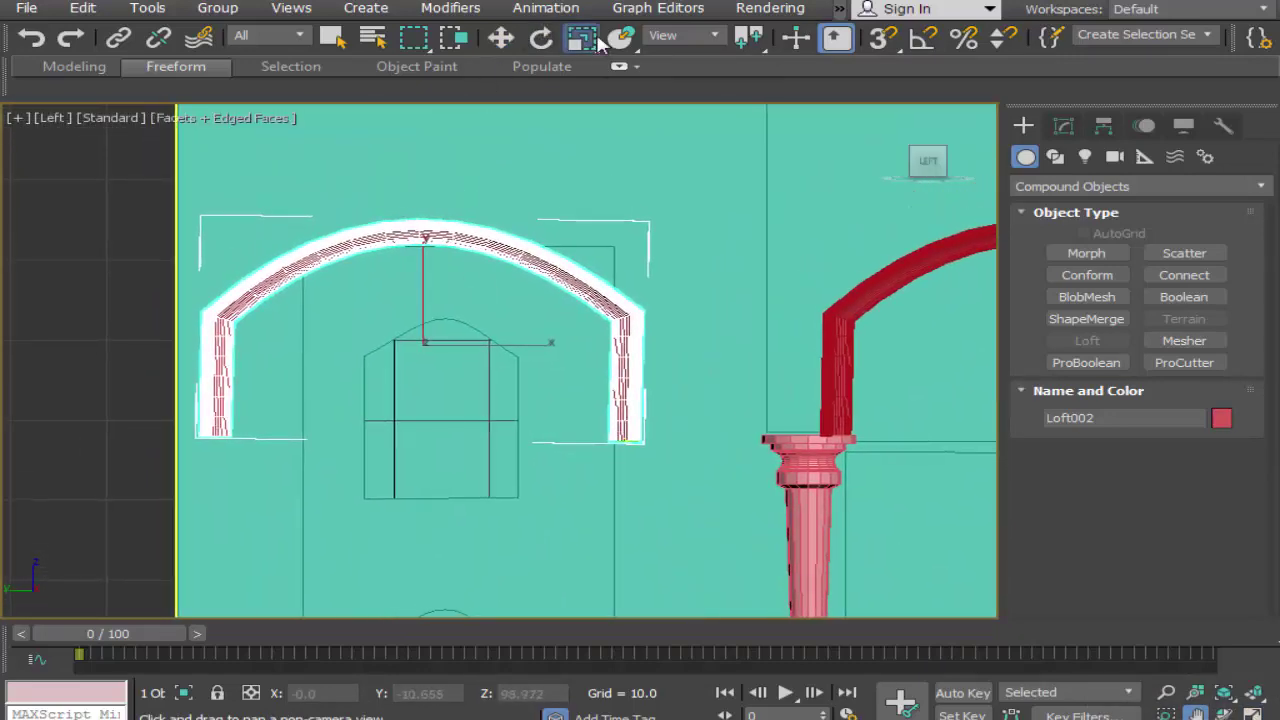
left_click(581, 37)
right_click(583, 37)
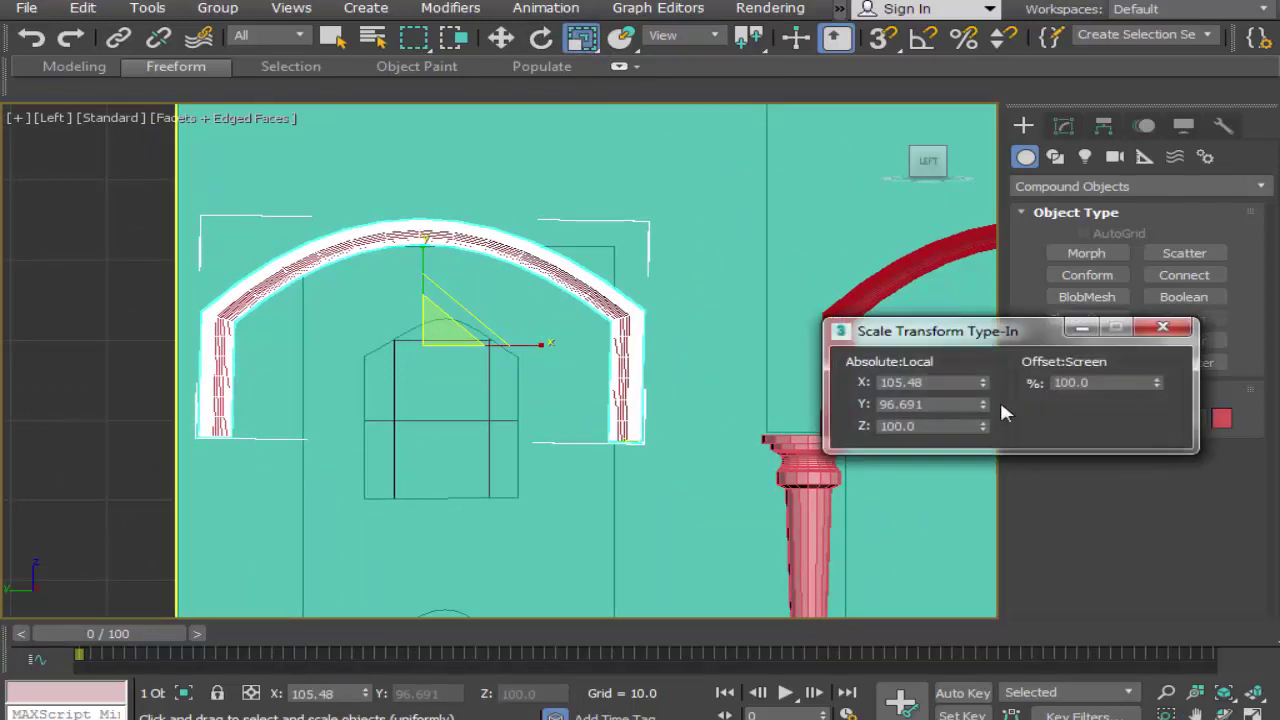
left_click_drag(1150, 388, 1180, 466)
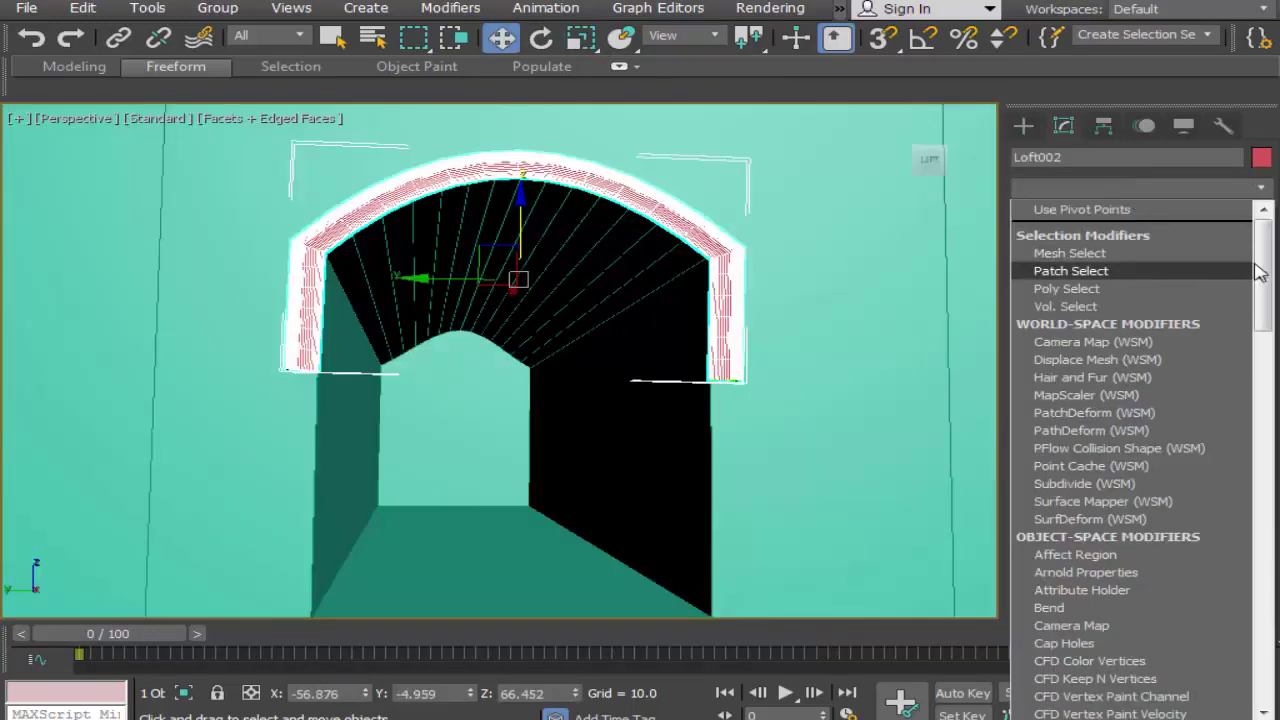
left_click_drag(1258, 272, 1260, 378)
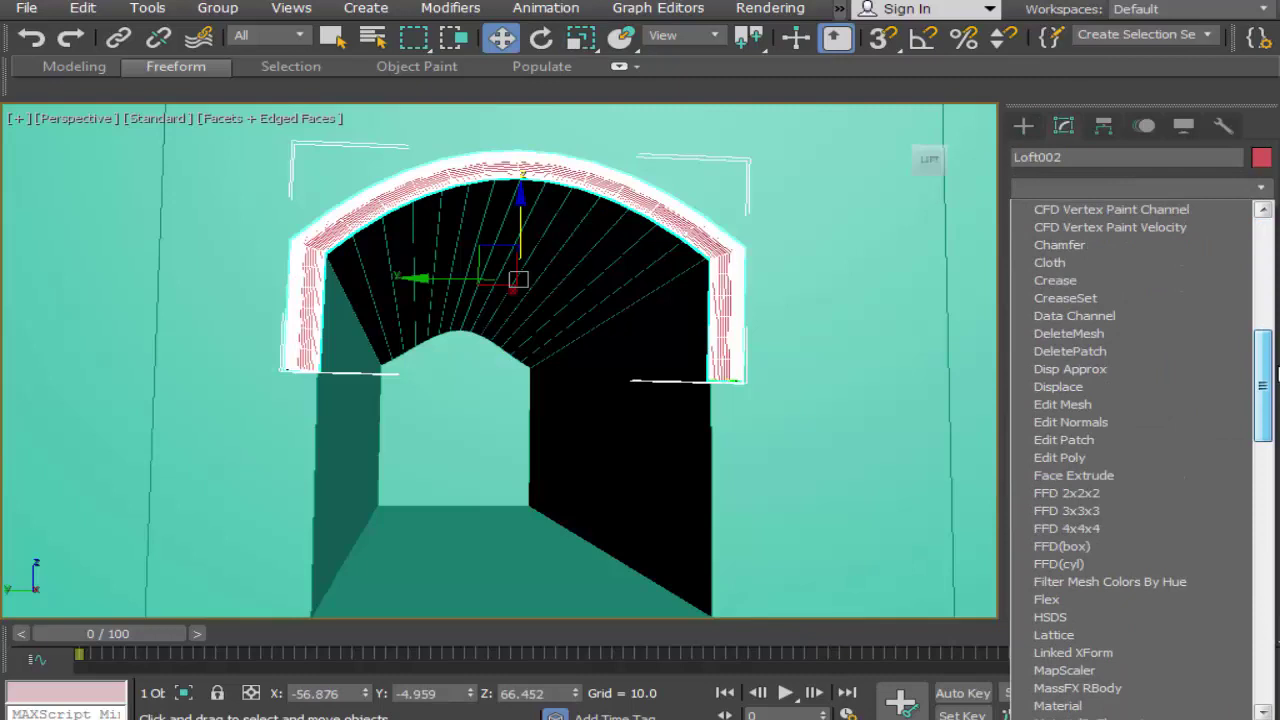
Step: Add Edit Mesh to Loft002 and move its base vertices down to the window's bottom
left_click(1122, 400)
left_click(1072, 388)
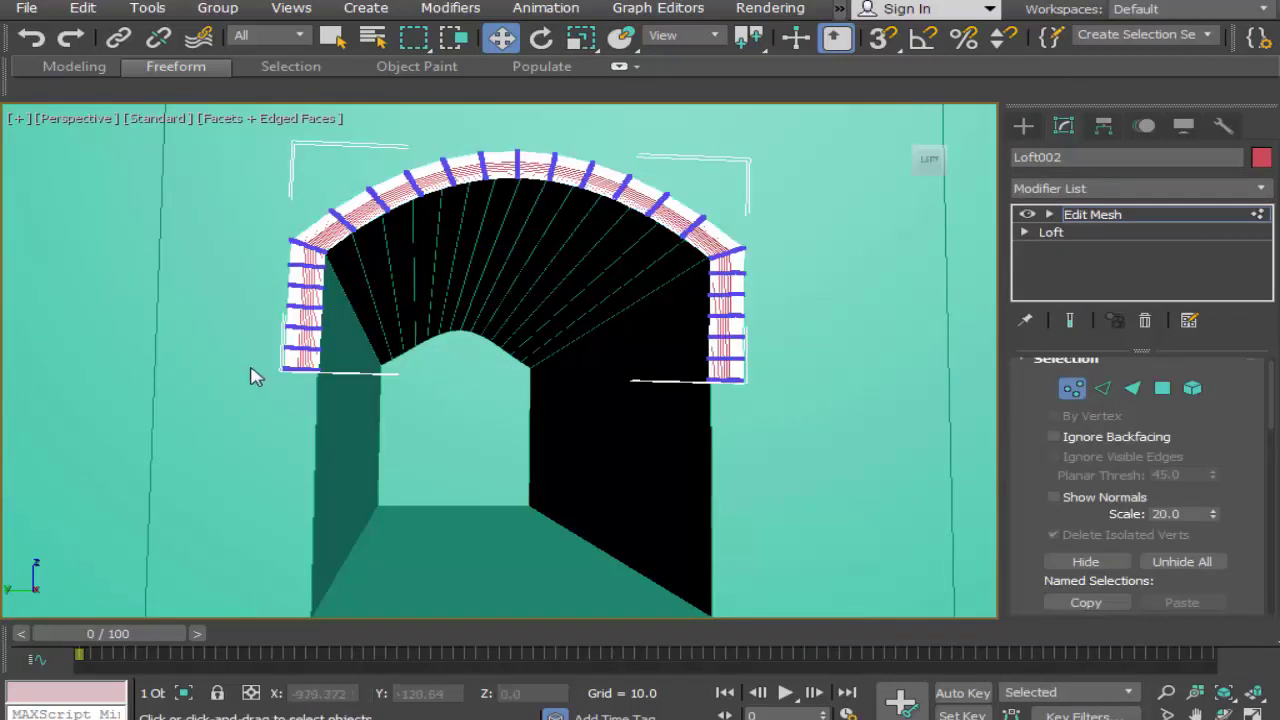
left_click_drag(251, 368, 810, 430)
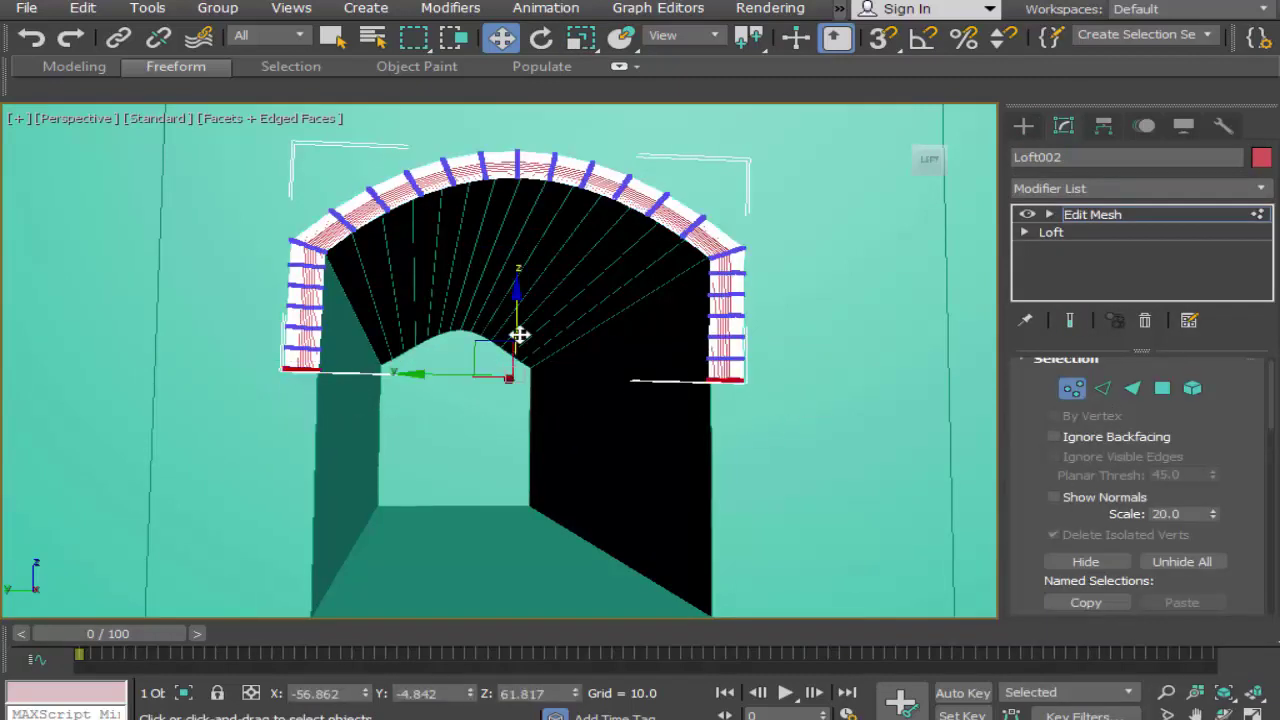
left_click_drag(523, 331, 543, 543)
scroll(550, 460, "down", 5)
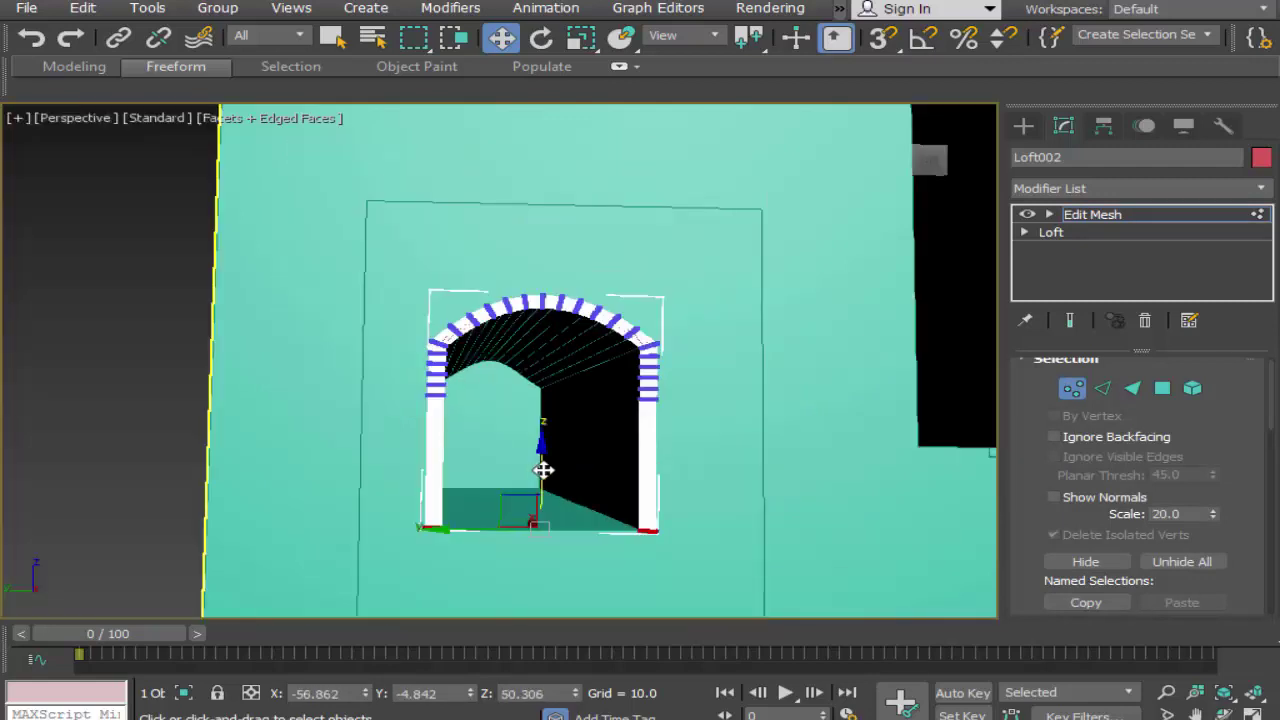
left_click_drag(543, 453, 543, 449)
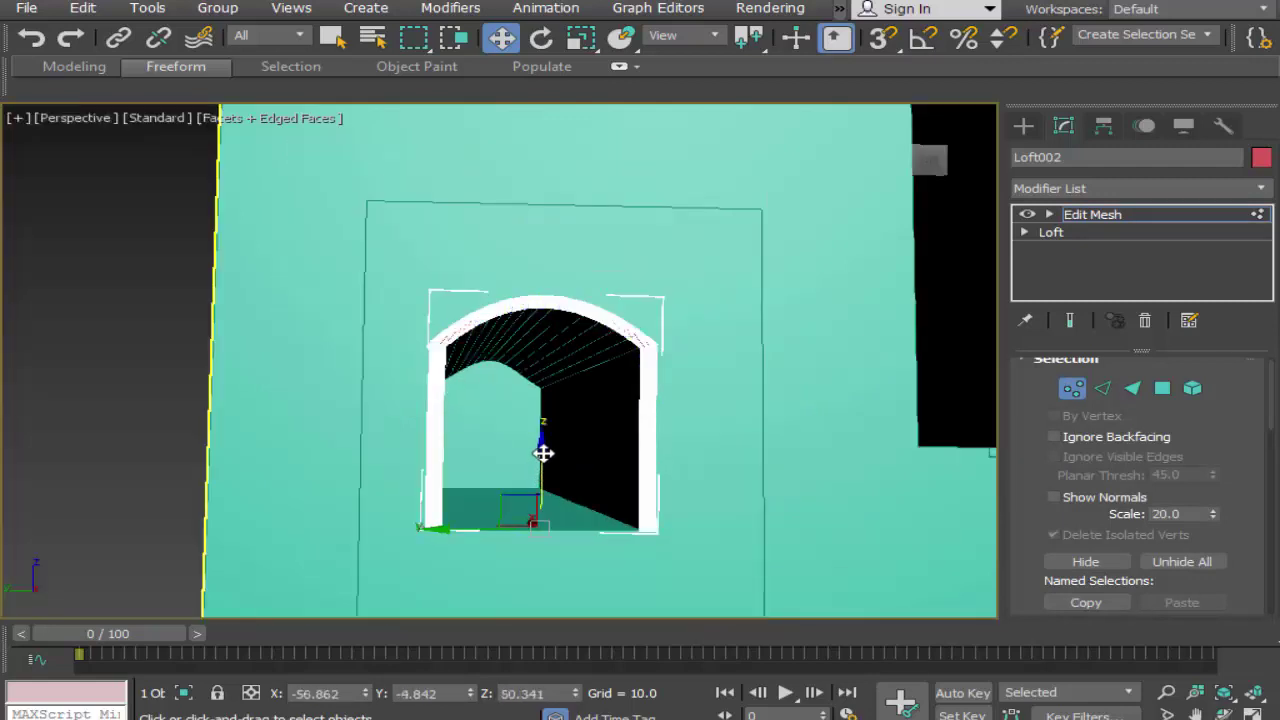
Step: Pan out to show the whole building and render the Perspective view
left_click(1197, 714)
scroll(874, 520, "down", 5)
left_click_drag(863, 514, 640, 463)
left_click_drag(1143, 42, 620, 42)
left_click(1125, 38)
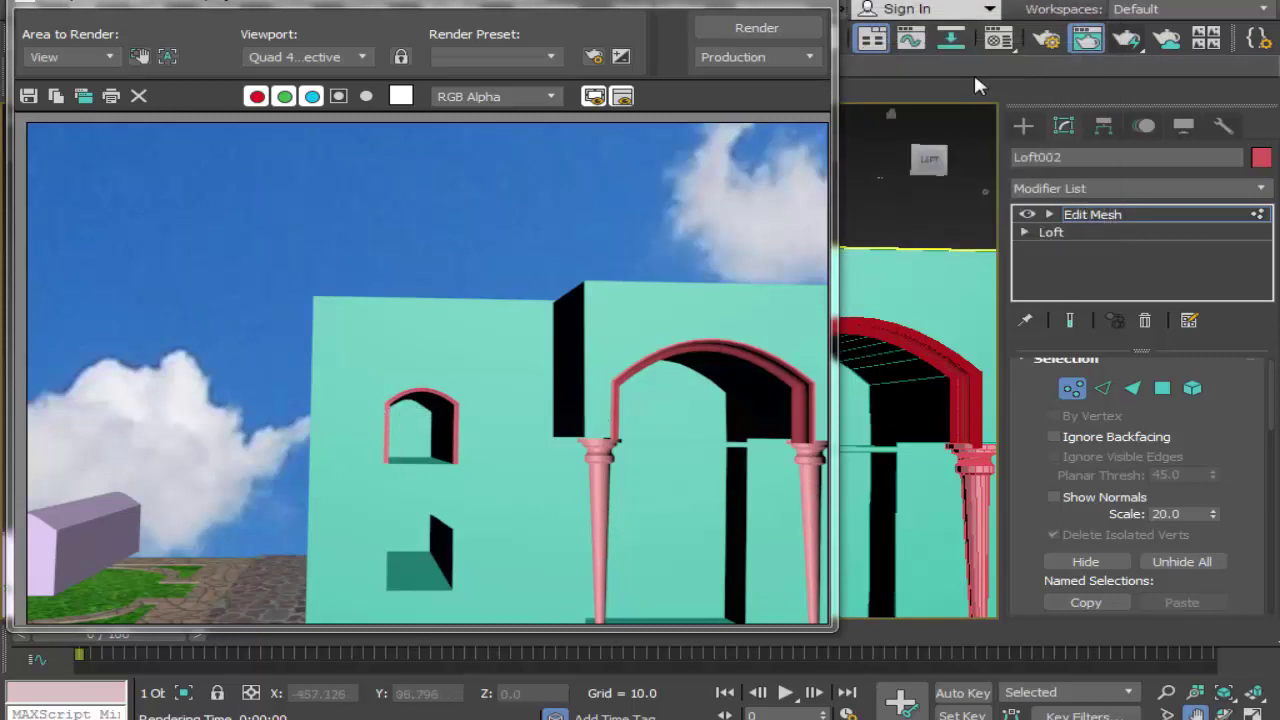
Step: Close the rendered frame window and start a new Line from Create > Shapes > Splines
left_click(815, 4)
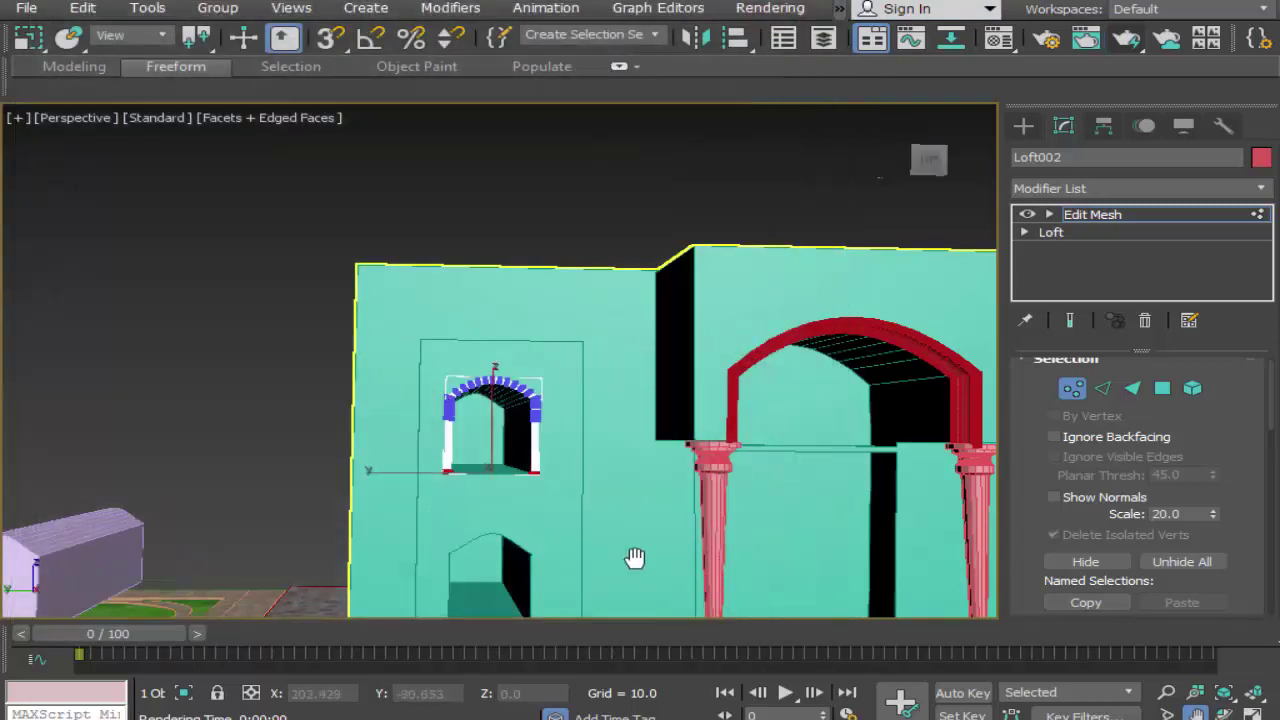
left_click(1024, 125)
left_click(1055, 157)
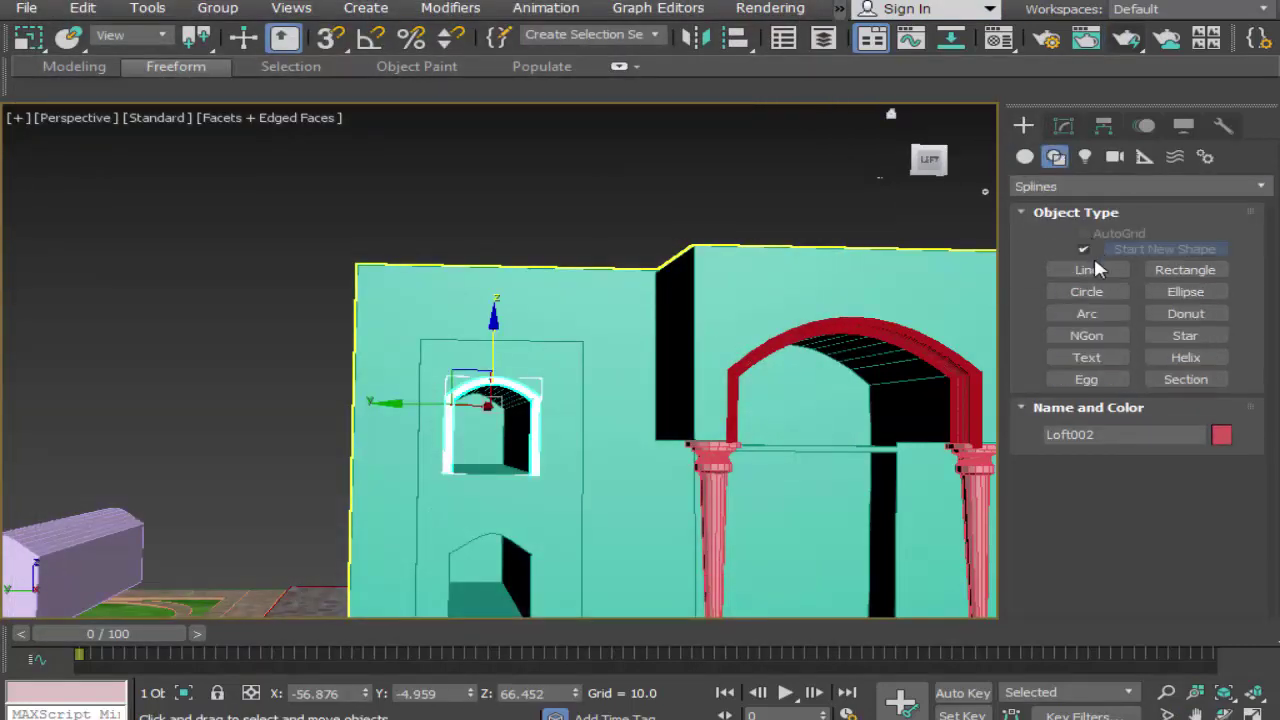
left_click(1090, 268)
Step: Maximize the Front view and pan and zoom it onto the wall
left_click(1256, 712)
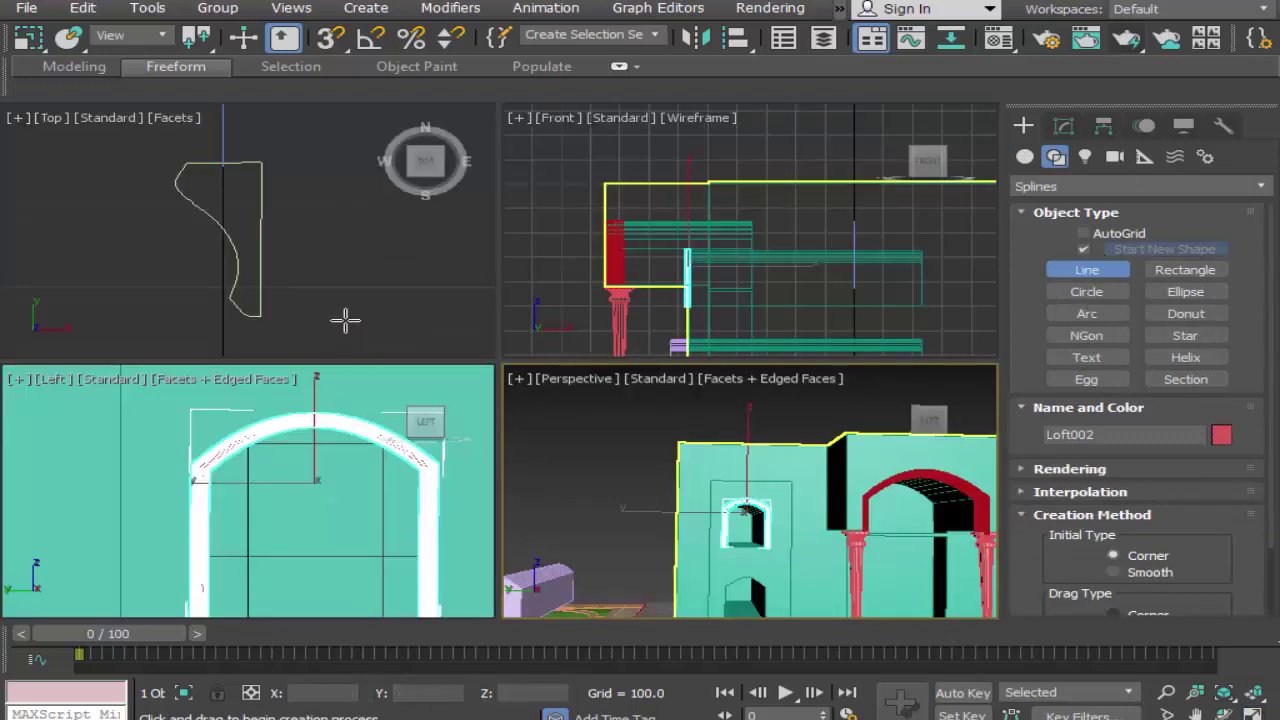
left_click(588, 288)
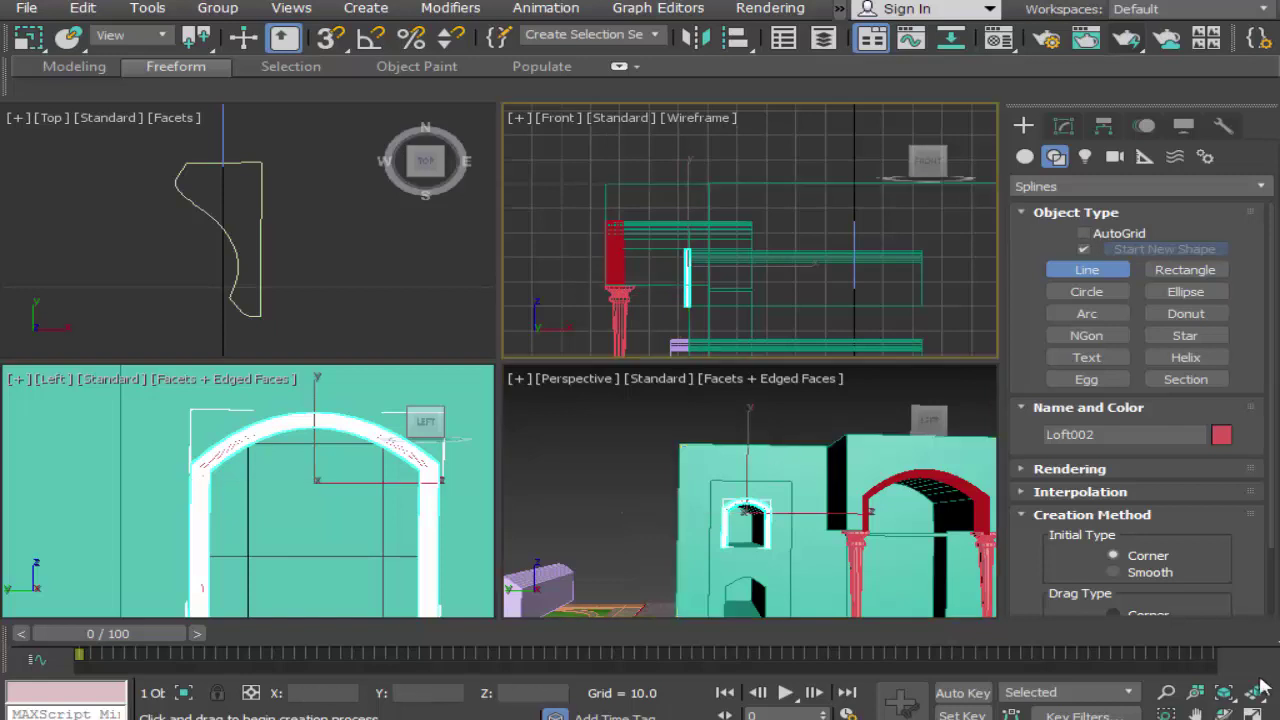
left_click(1253, 712)
left_click(1196, 712)
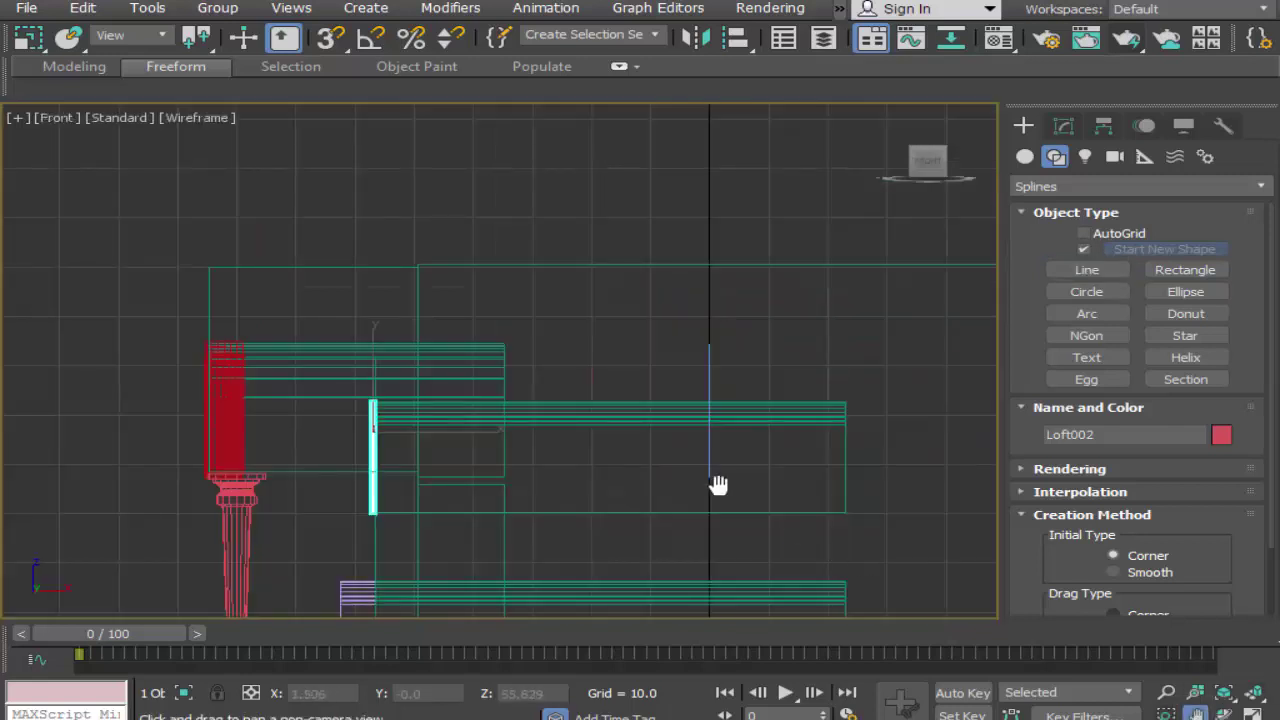
left_click_drag(714, 483, 690, 341)
scroll(690, 341, "down", 3)
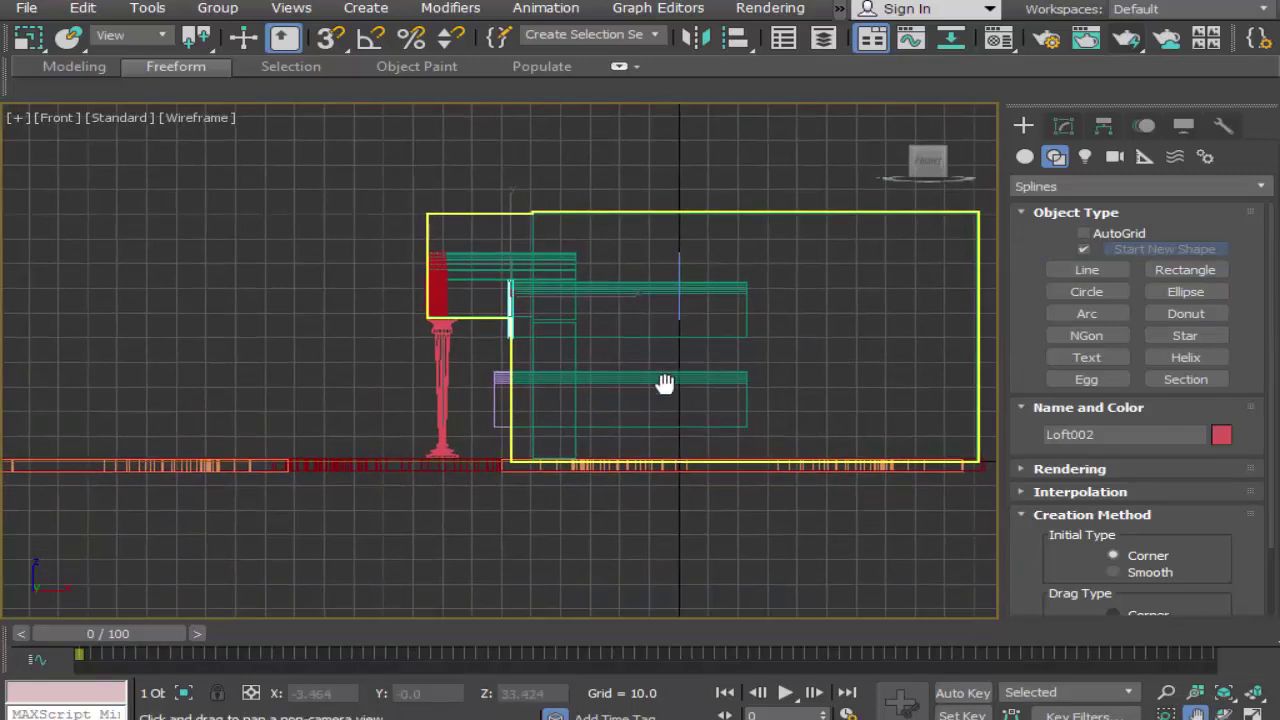
scroll(640, 388, "up", 2)
left_click_drag(560, 400, 562, 463)
scroll(603, 408, "up", 2)
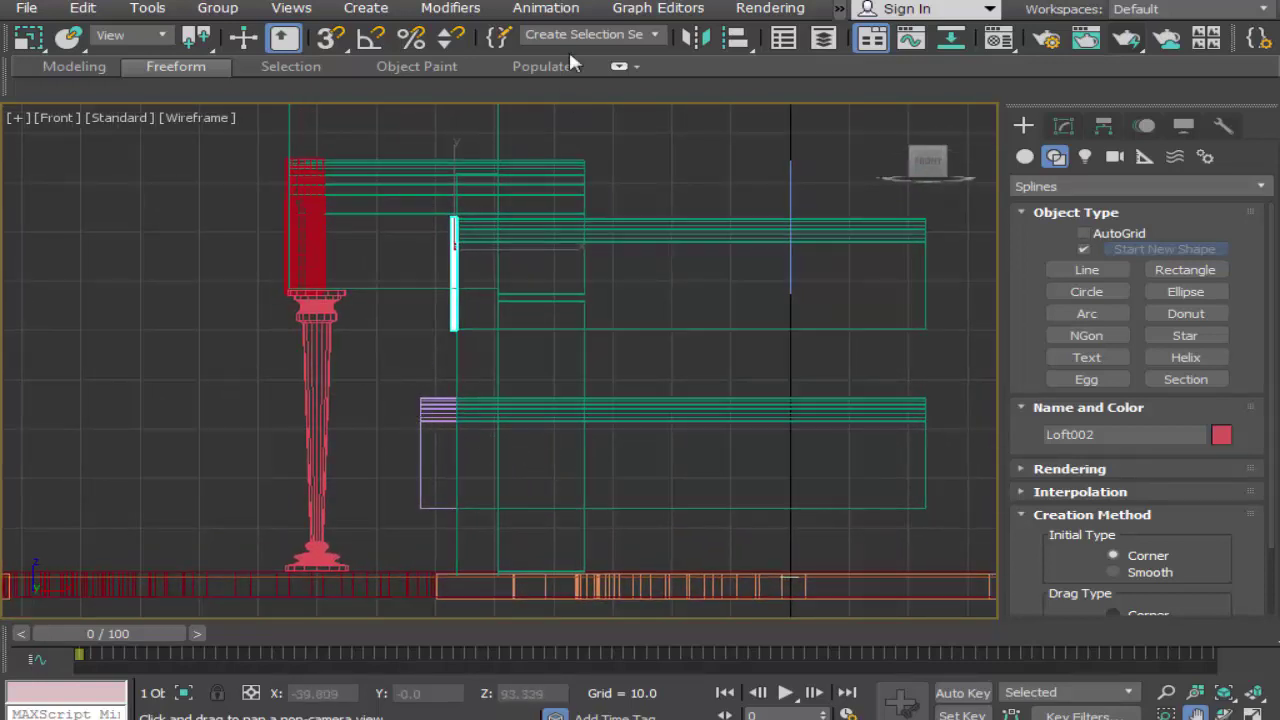
Step: Select the rectangle Line031, move it far left past the wall openings, then deselect it
left_click_drag(128, 48, 643, 48)
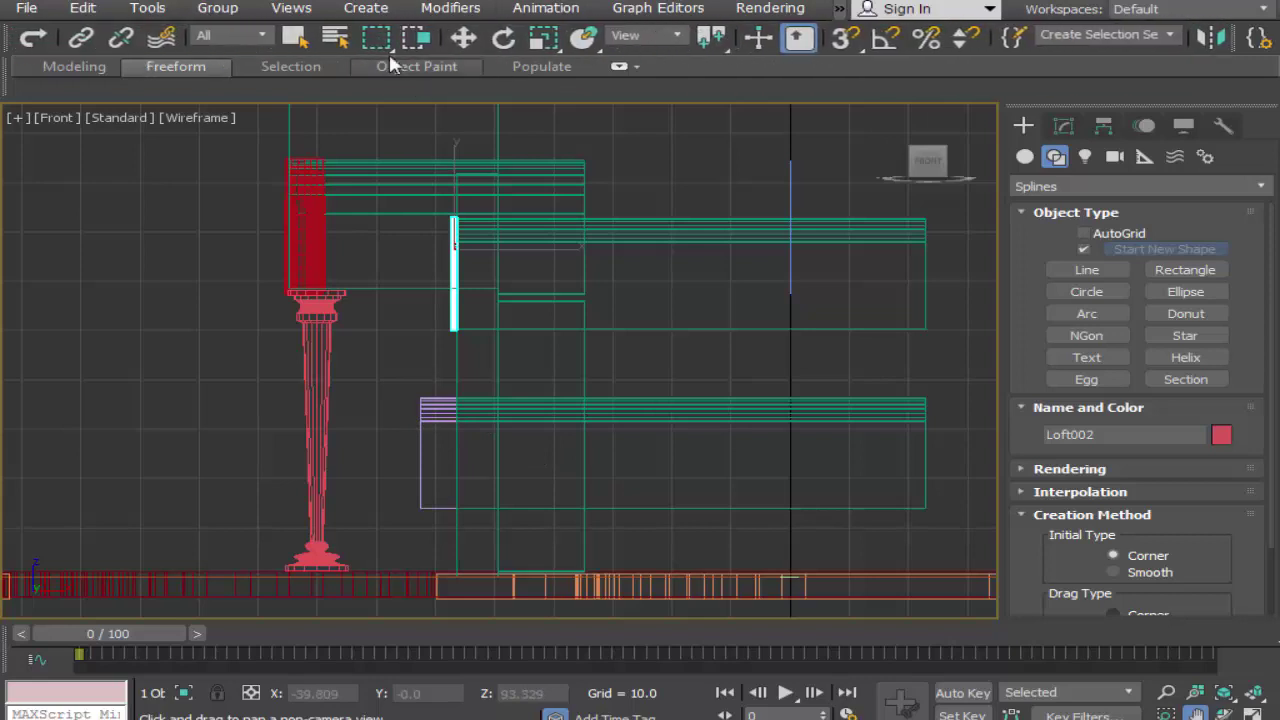
left_click(295, 37)
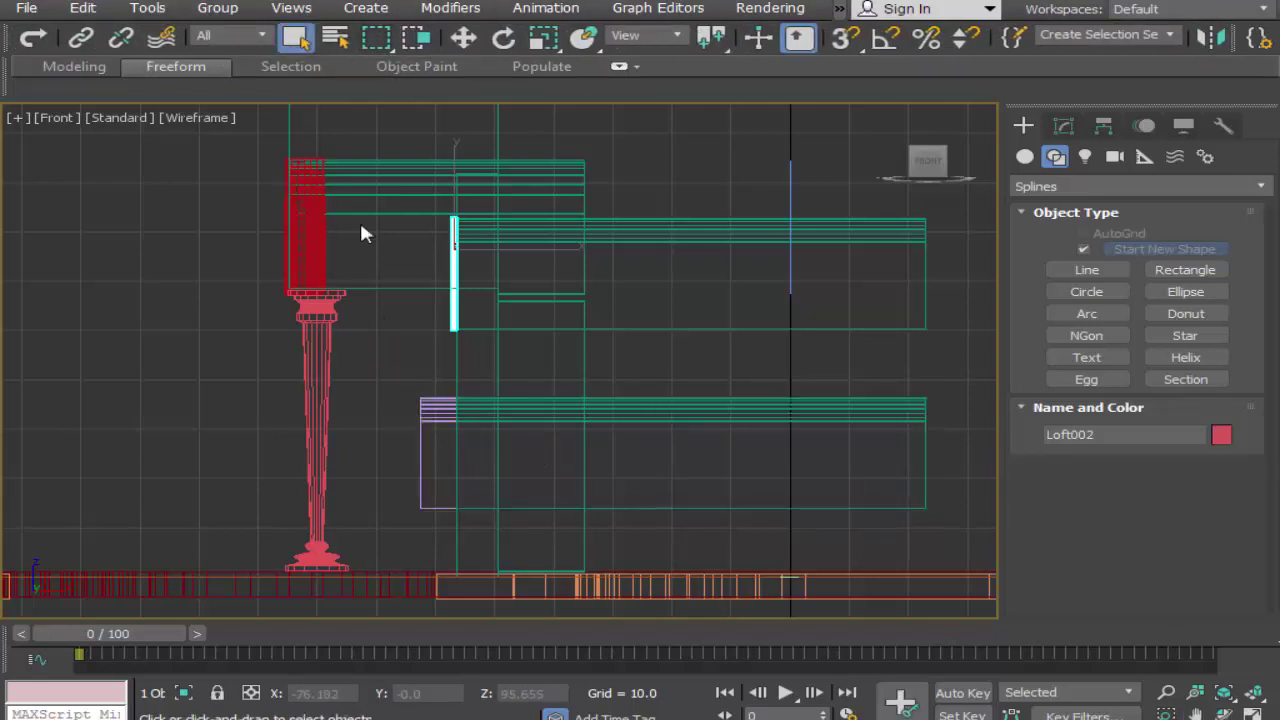
left_click(425, 405)
left_click(463, 37)
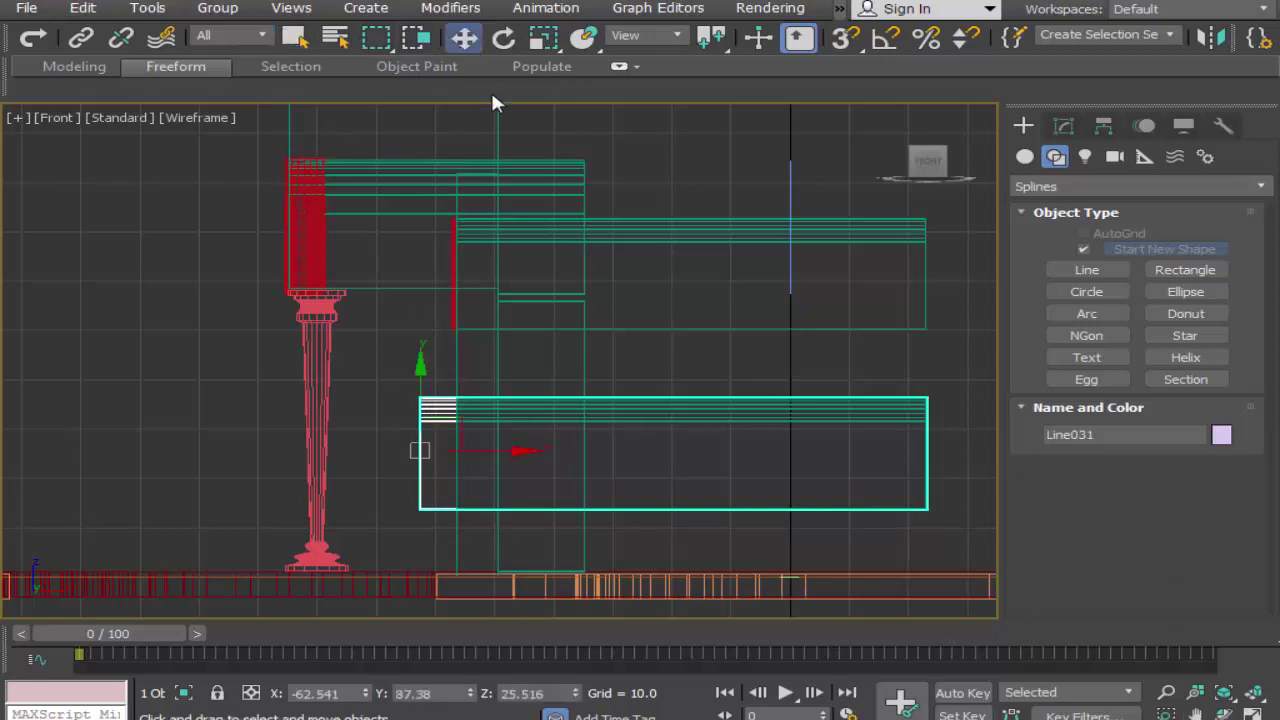
left_click_drag(506, 449, 0, 446)
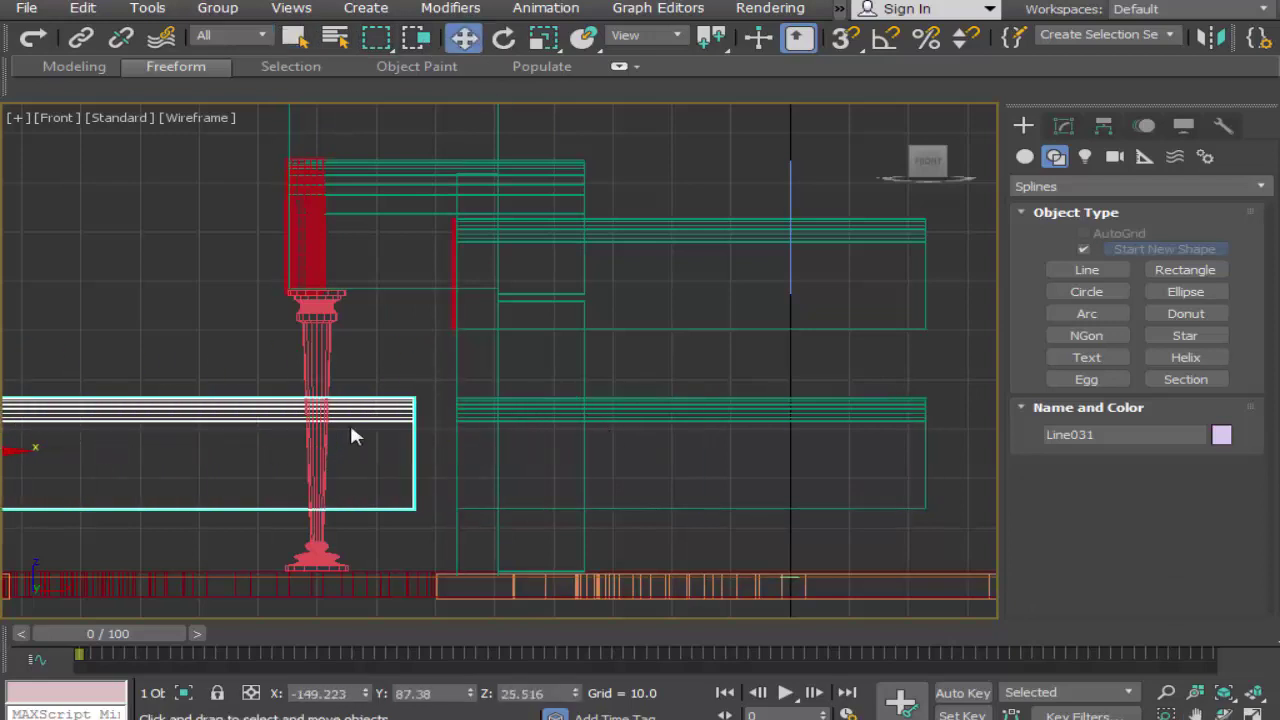
left_click_drag(375, 412, 114, 406)
left_click(442, 365)
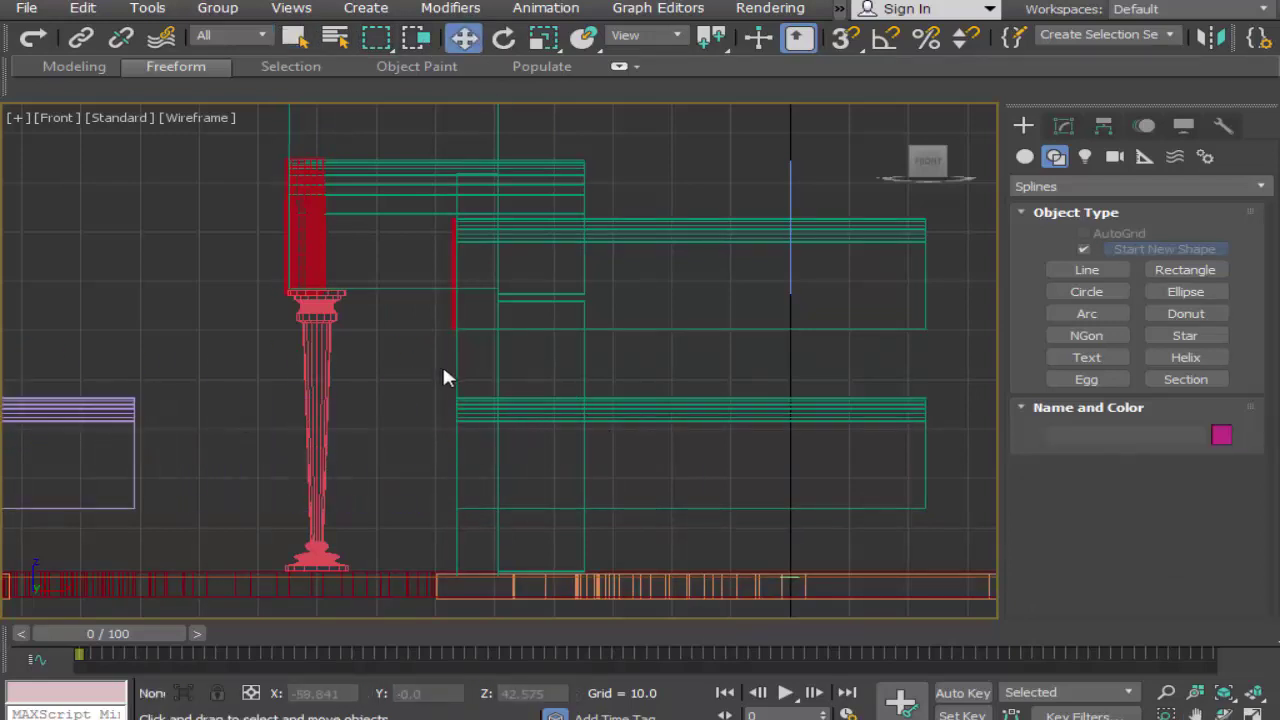
scroll(442, 374, "up", 3)
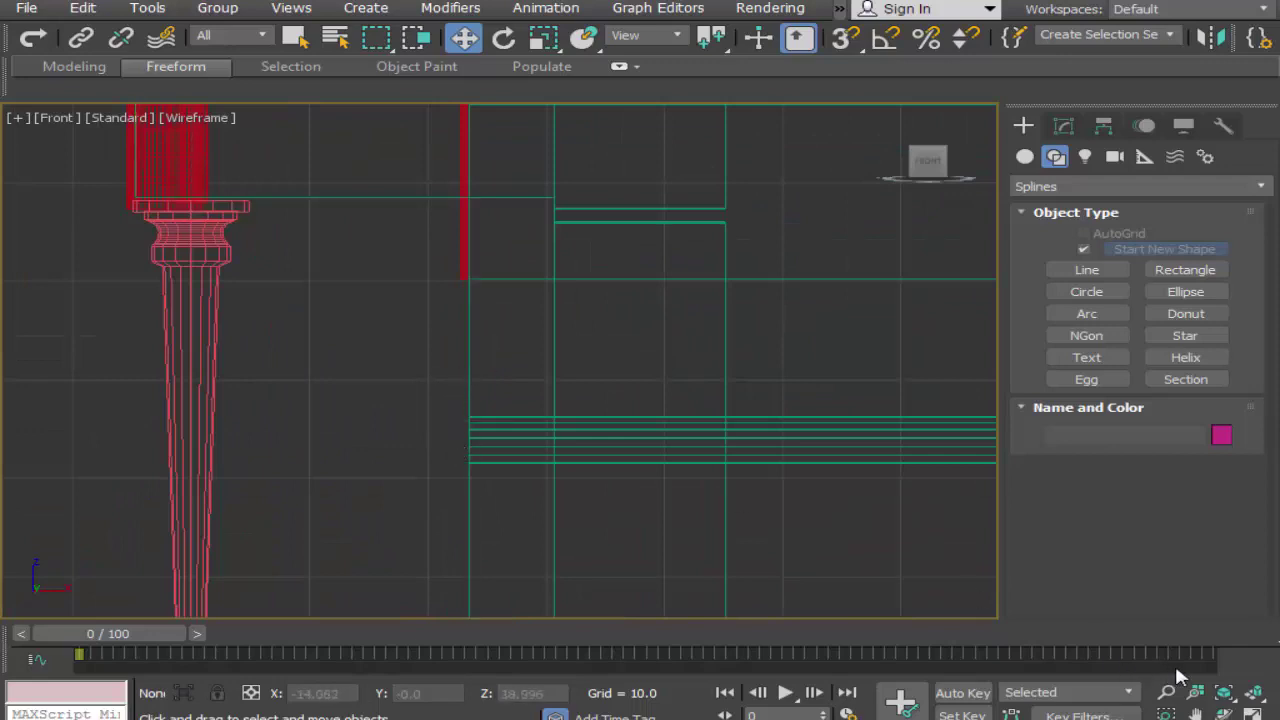
Step: Zoom to the window's bottom edge and trace the profile's upper points and curved cove
left_click(1167, 714)
left_click_drag(314, 177, 566, 372)
left_click(1087, 269)
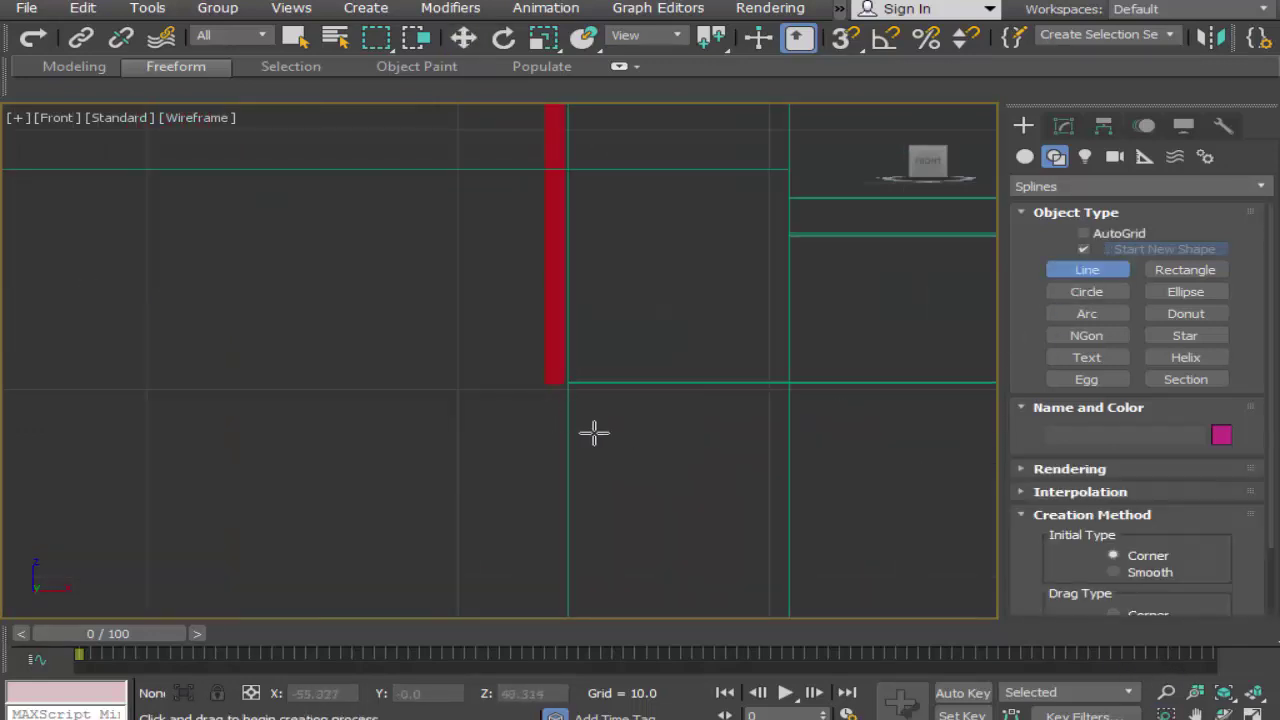
left_click(543, 370)
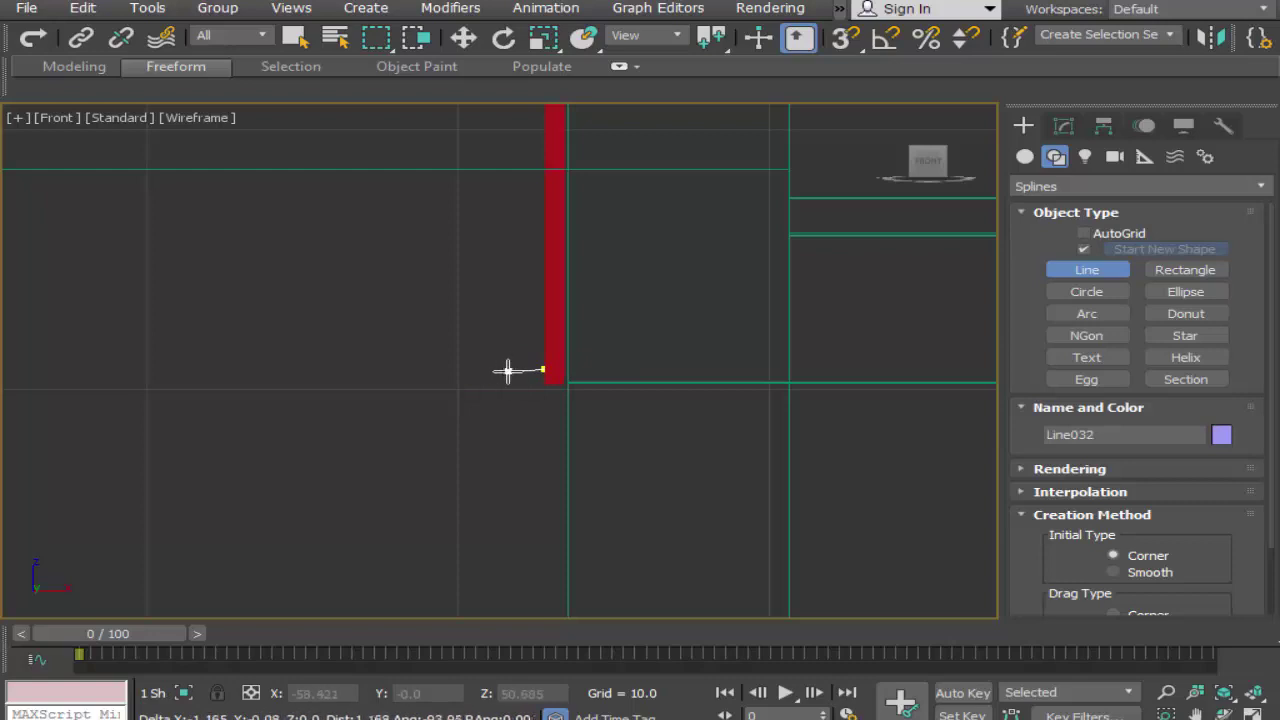
left_click(514, 370)
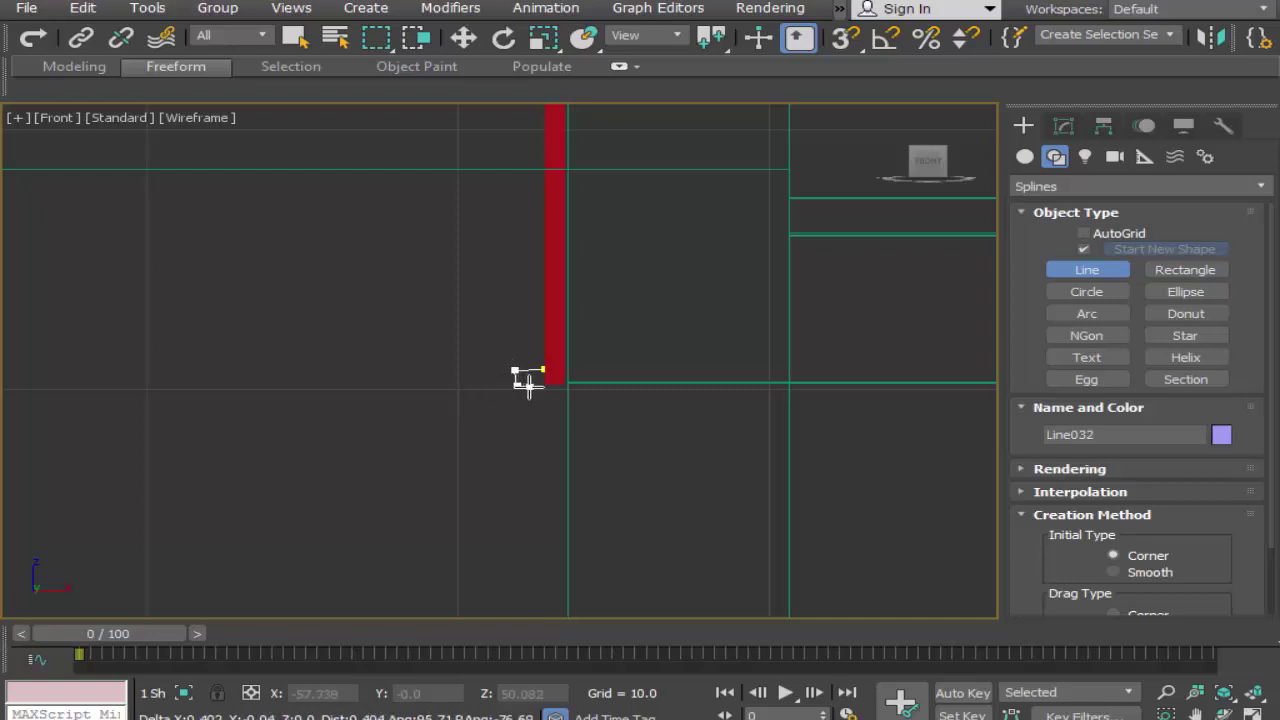
left_click(529, 386)
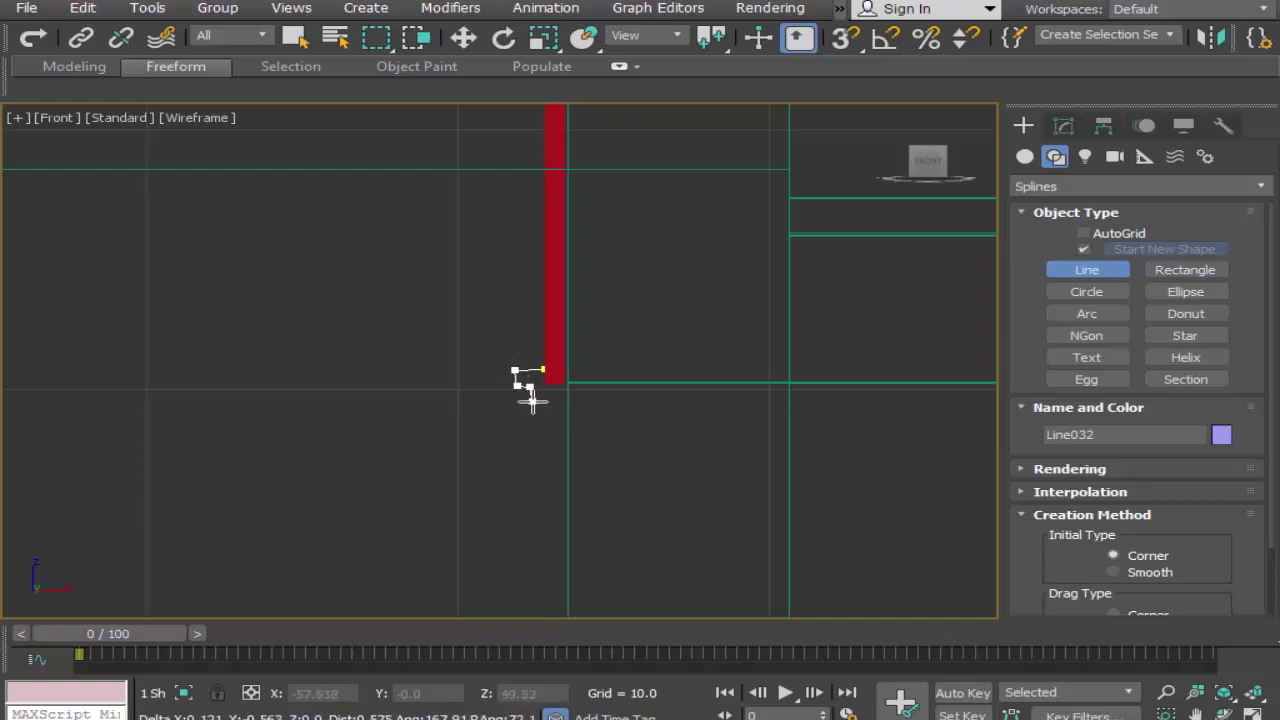
left_click(531, 401)
left_click_drag(557, 417, 562, 434)
Step: Add the lower step and bottom corner, then close the spline at its first vertex
left_click(572, 432)
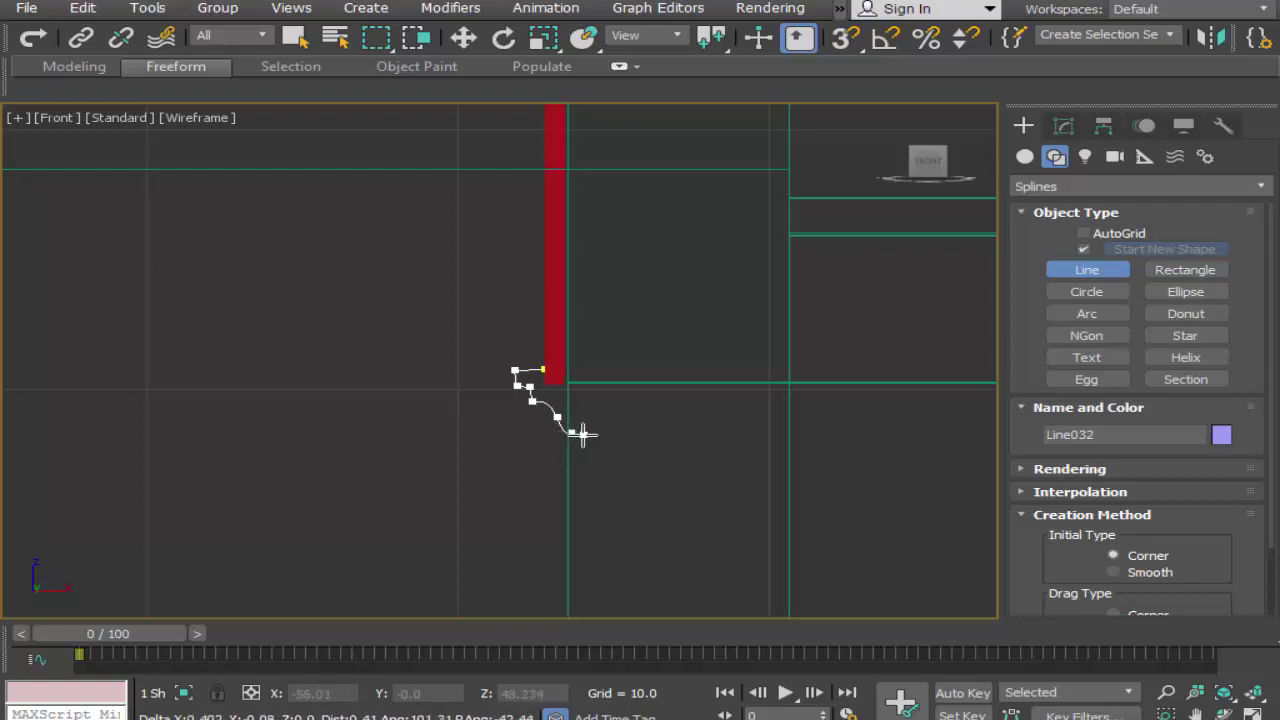
left_click(583, 434)
left_click(585, 446)
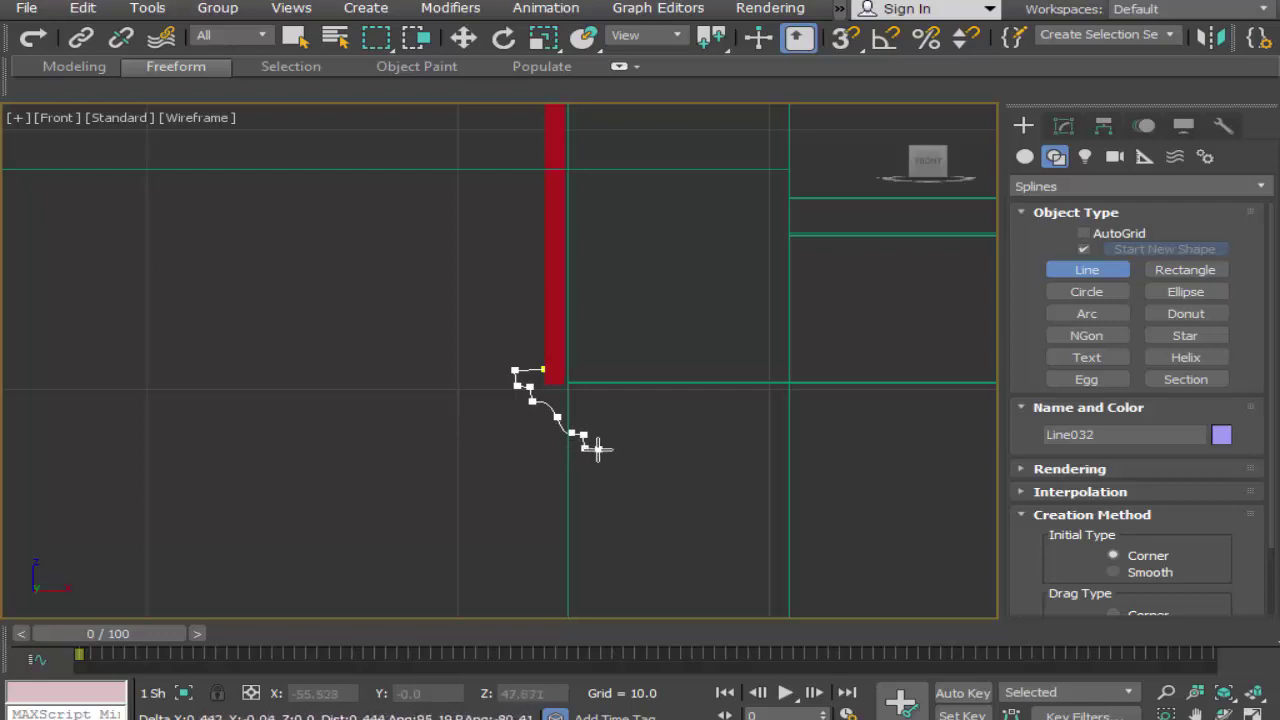
left_click(602, 451)
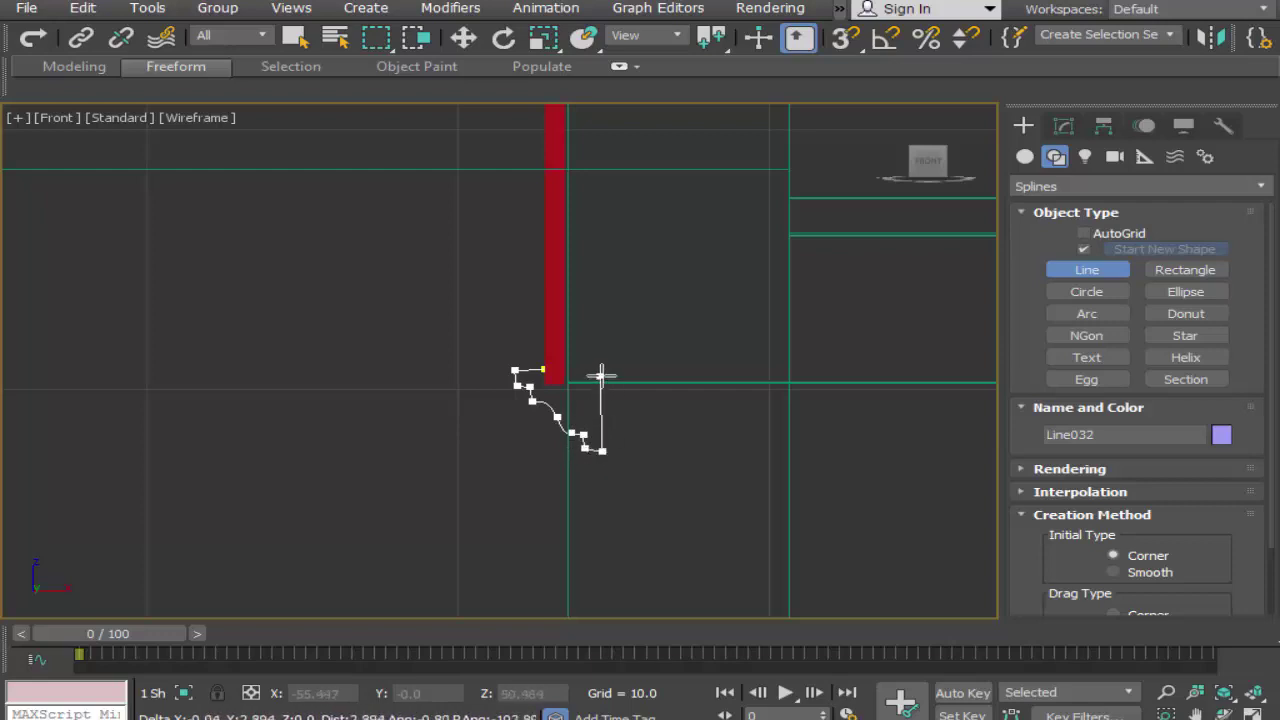
left_click(542, 370)
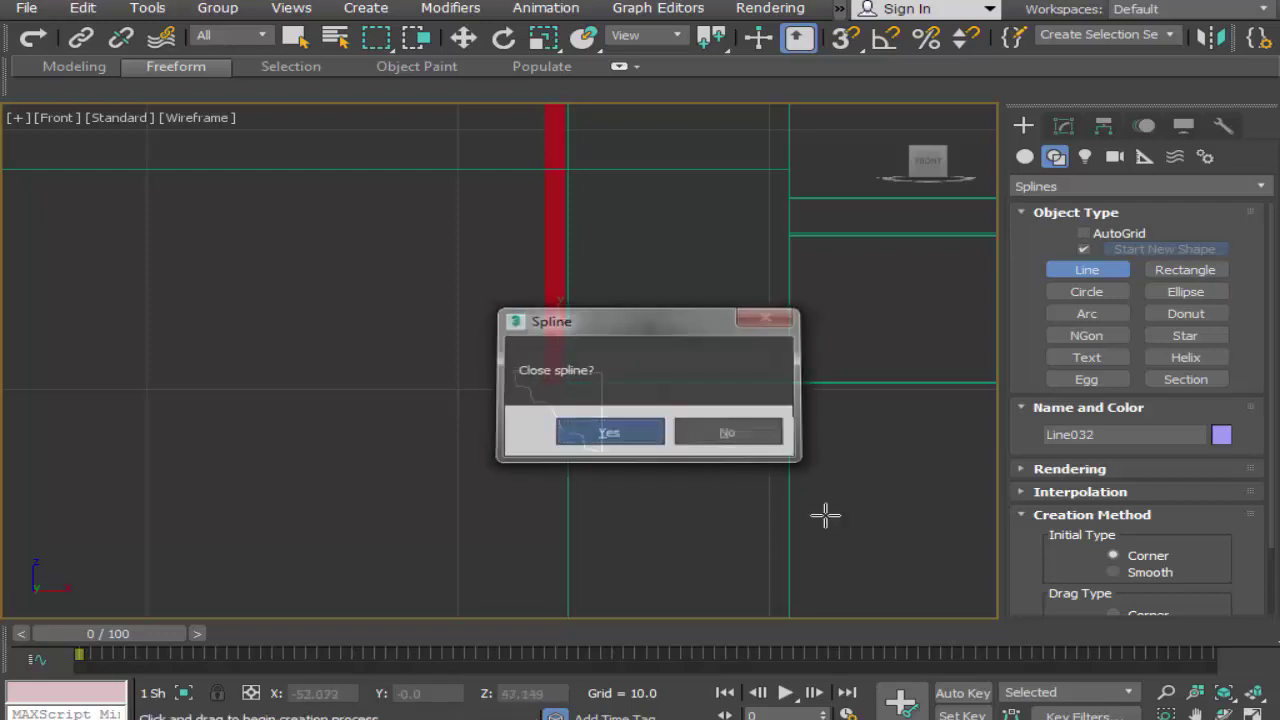
key("Return")
left_click(1166, 717)
Step: At Vertex level on Line032, adjust the top-right and top-left profile vertices
left_click_drag(458, 320, 628, 446)
left_click(1063, 126)
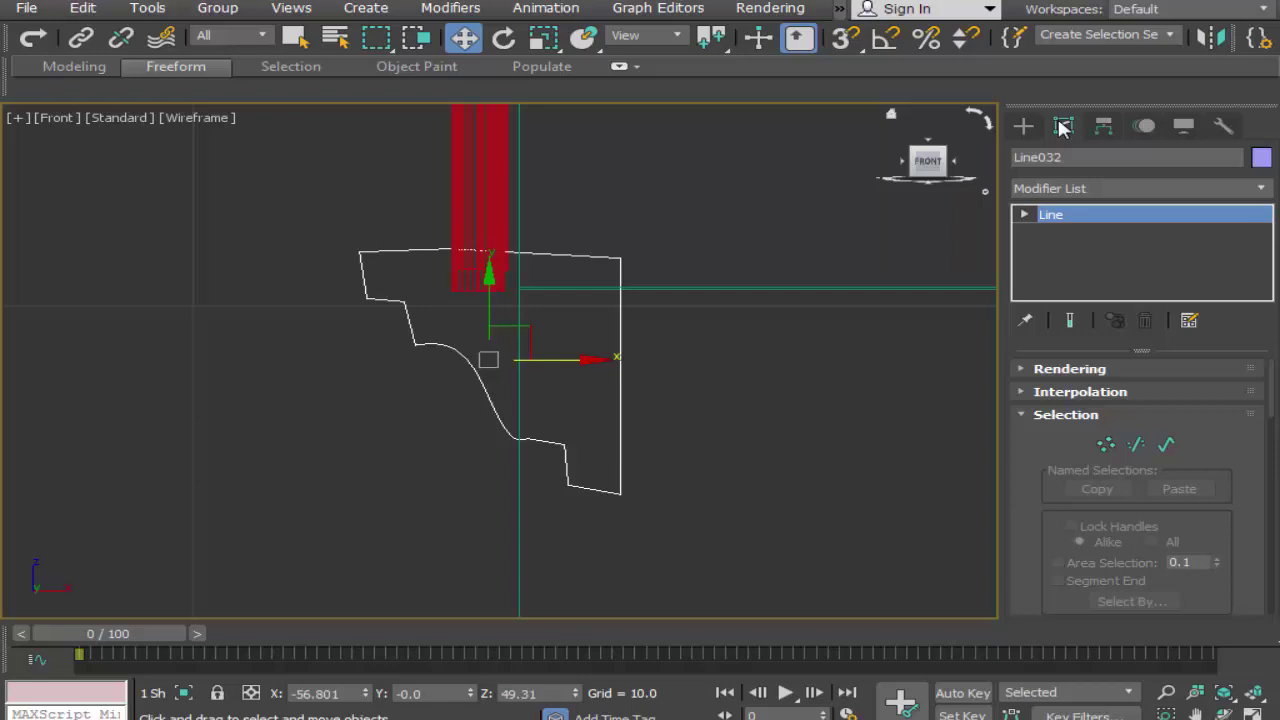
left_click(1106, 444)
left_click(620, 257)
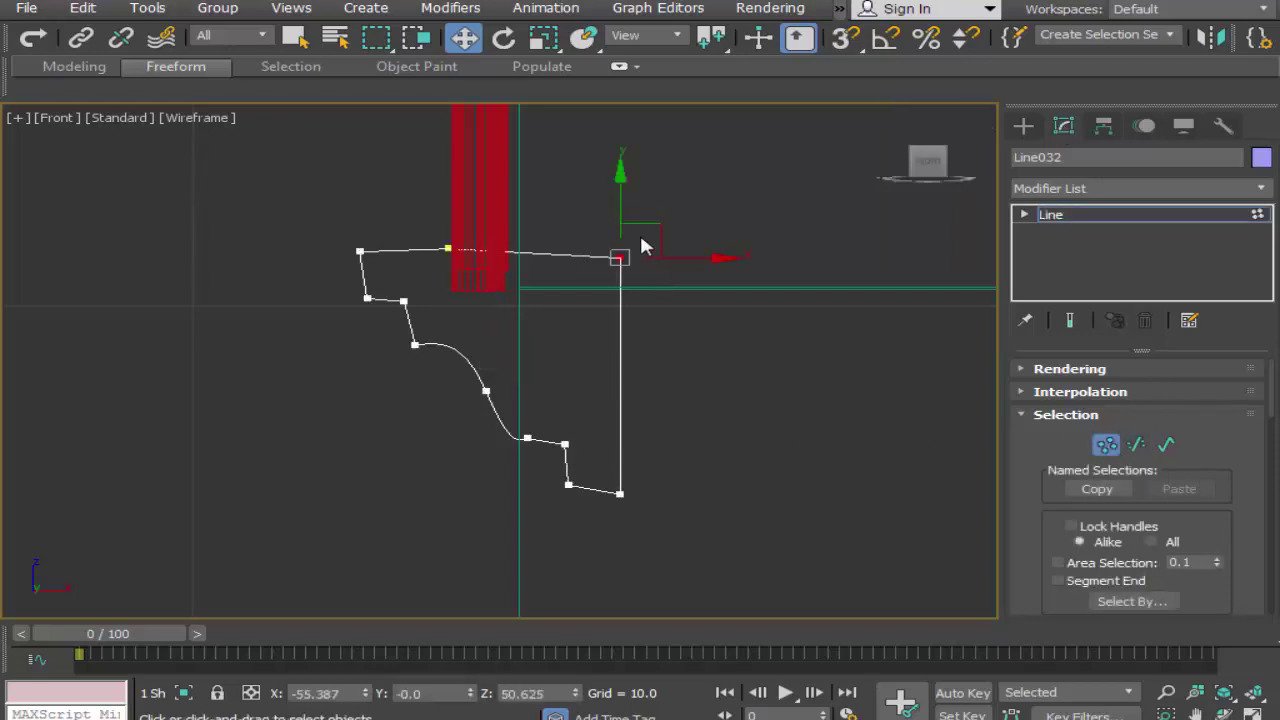
left_click_drag(620, 207, 620, 199)
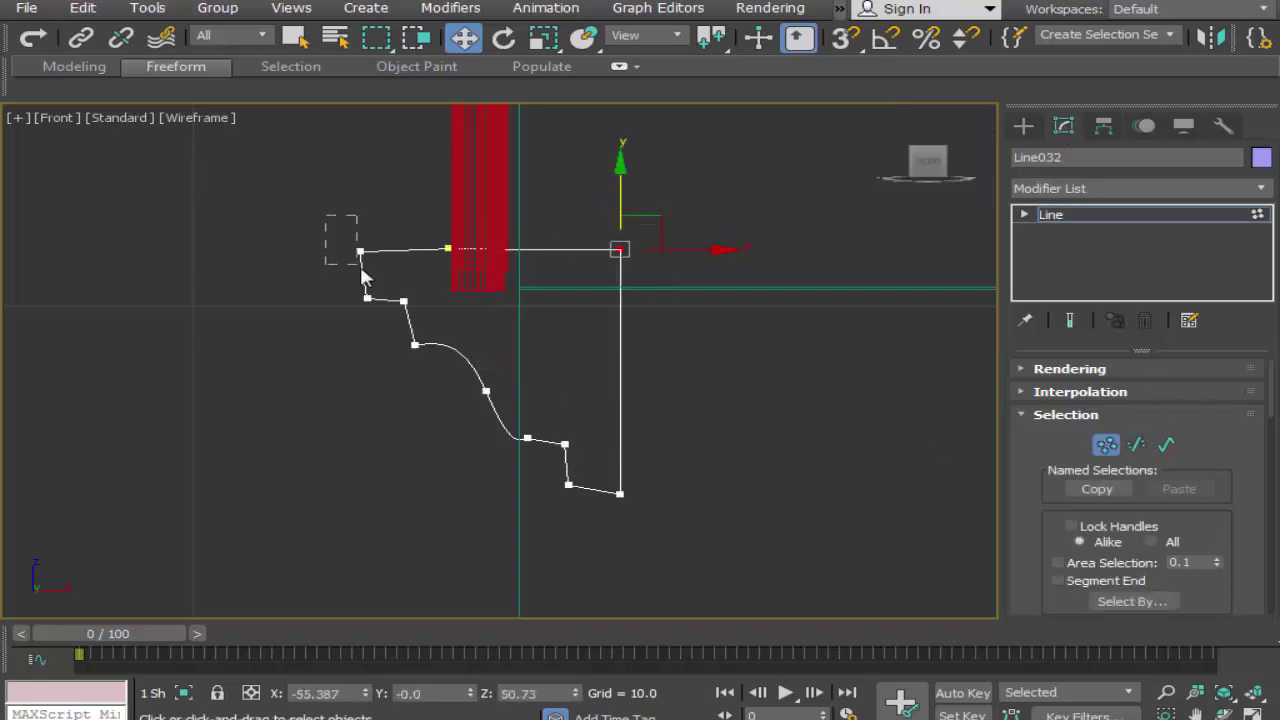
left_click_drag(361, 268, 362, 268)
left_click_drag(360, 211, 360, 211)
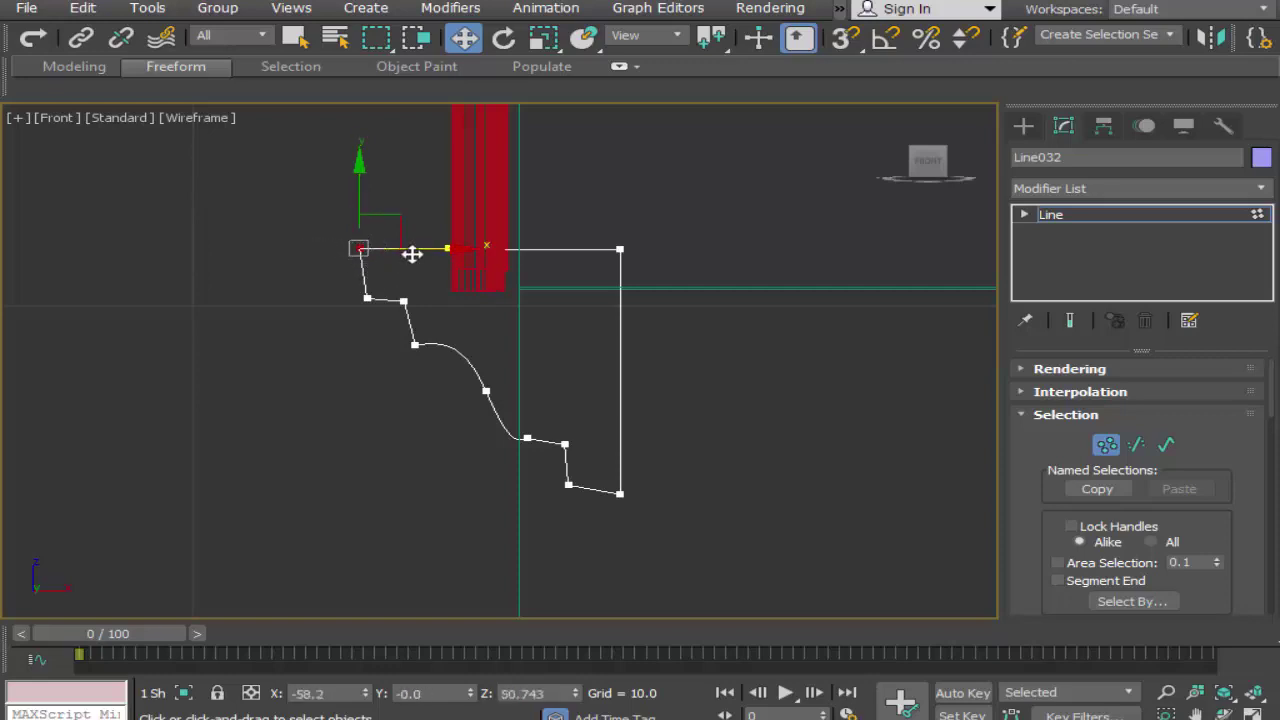
left_click_drag(418, 251, 422, 254)
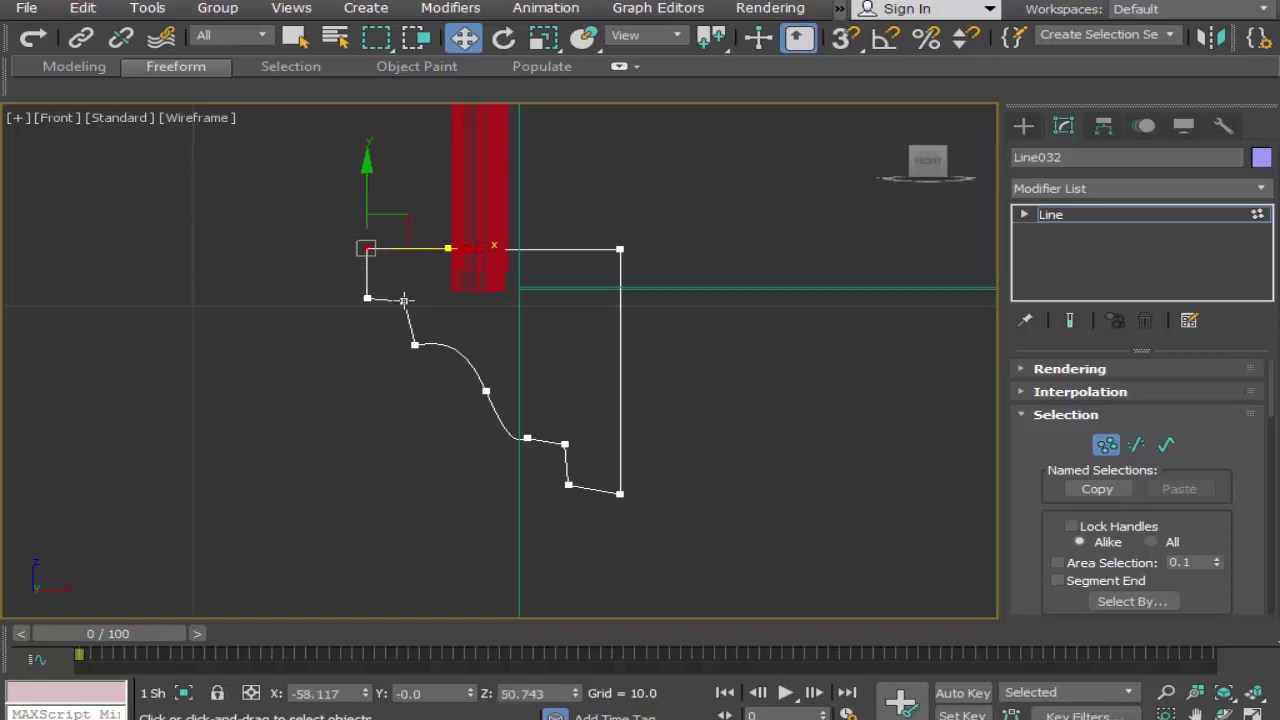
left_click(384, 297)
Step: Realign the inner-corner, lowest and lower-step vertices of the profile
left_click_drag(414, 308, 414, 308)
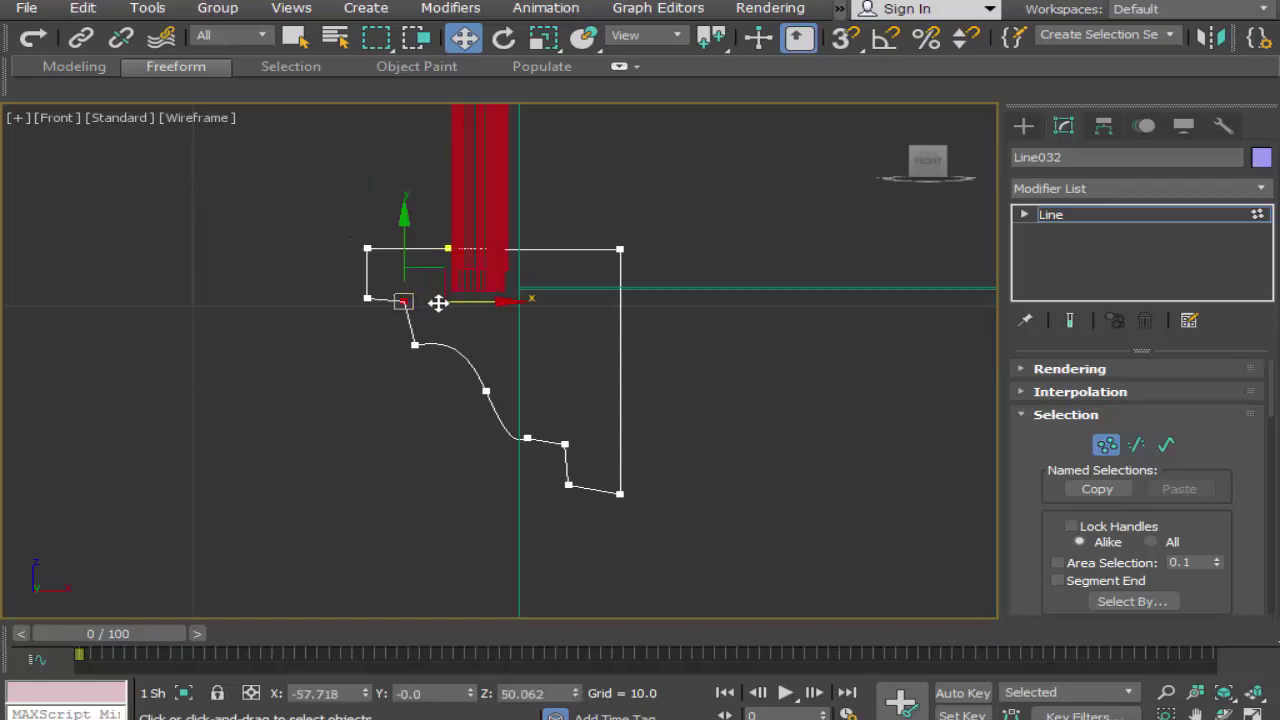
left_click_drag(401, 265, 401, 260)
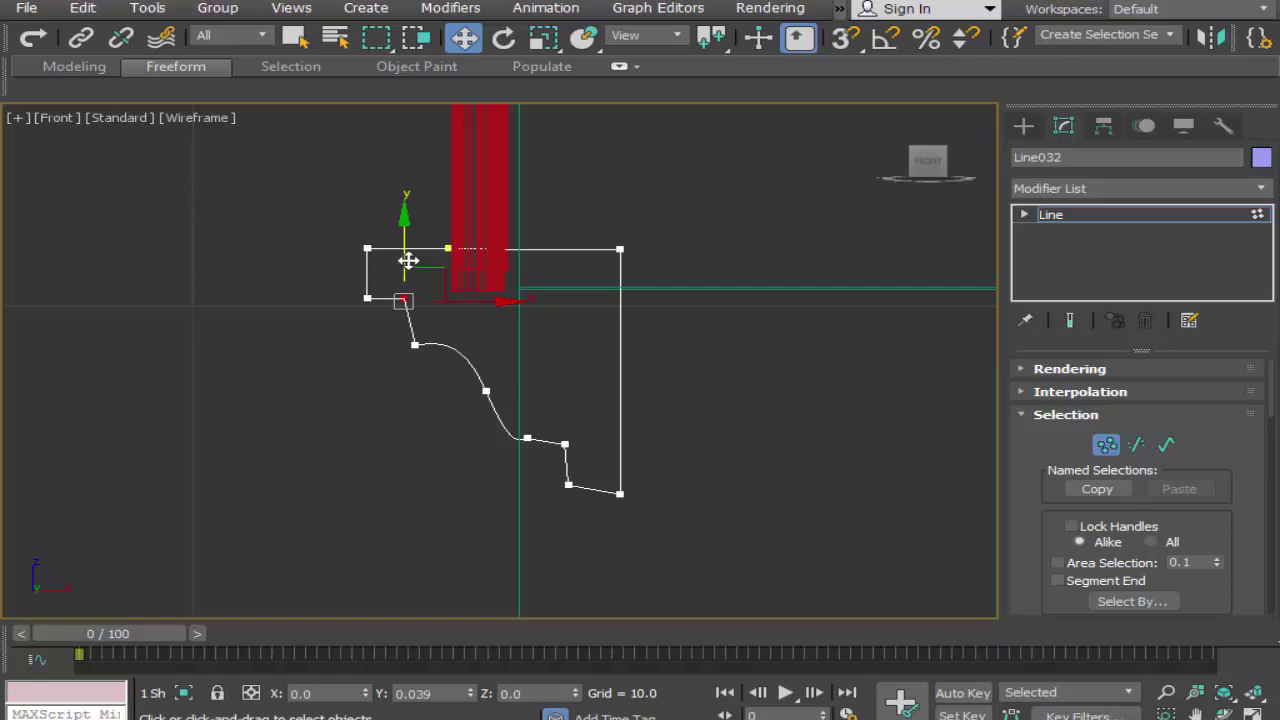
left_click(425, 422)
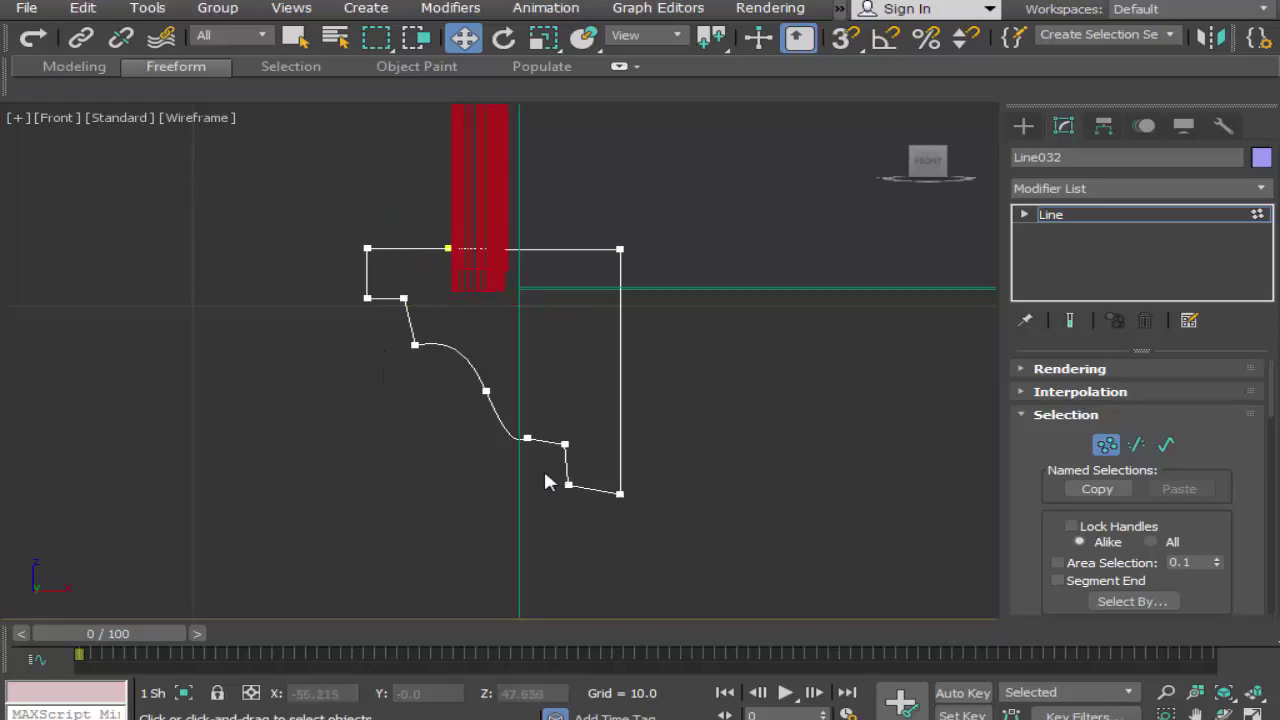
left_click_drag(546, 480, 576, 504)
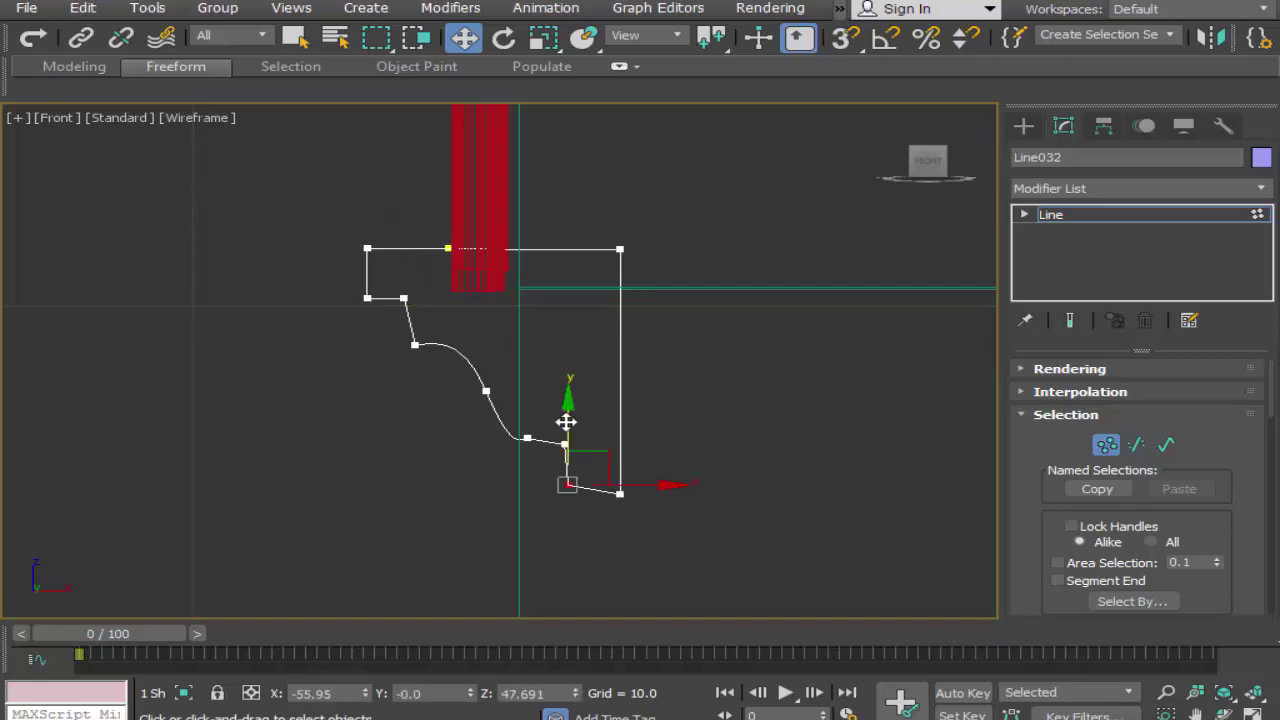
left_click_drag(566, 422, 574, 432)
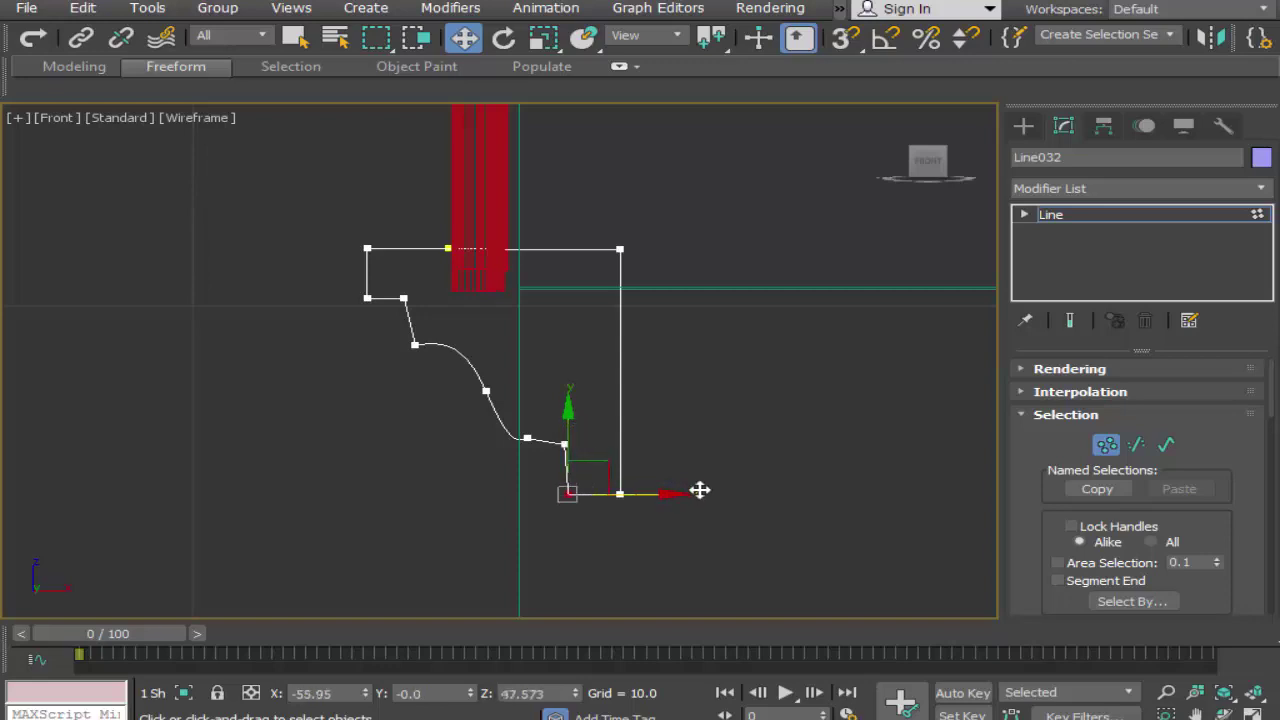
left_click(537, 407)
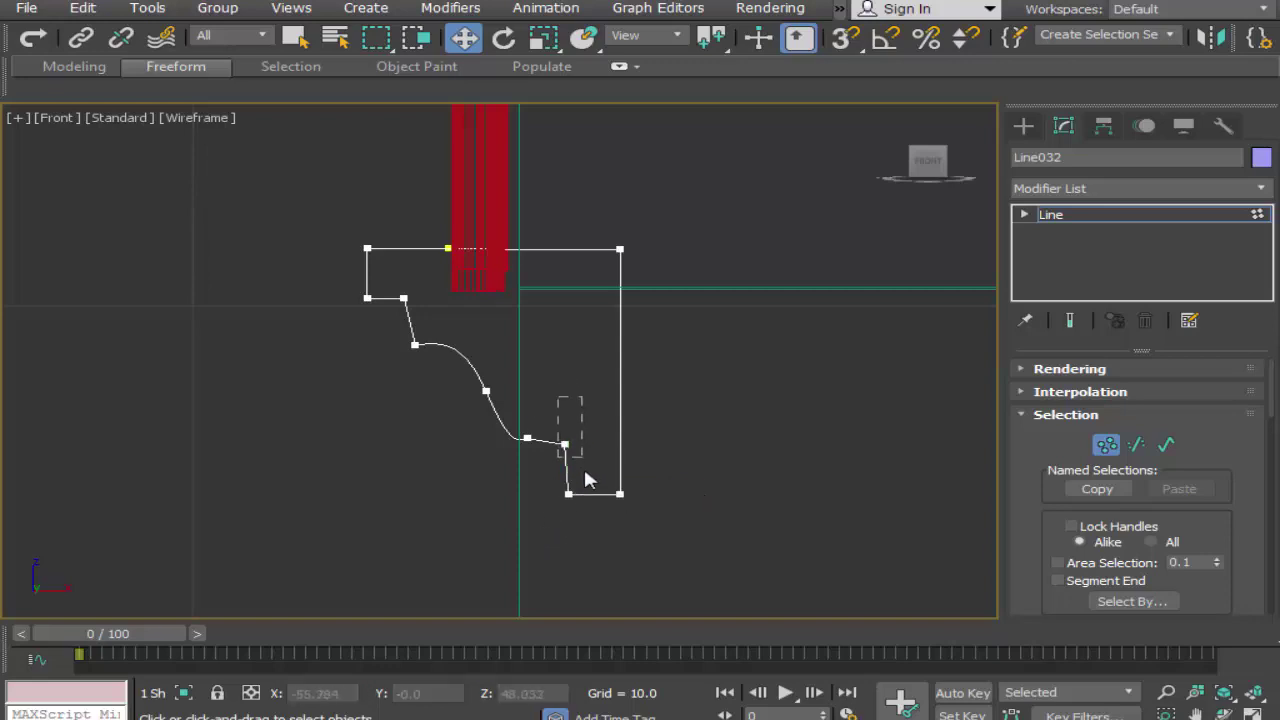
left_click_drag(585, 479, 526, 437)
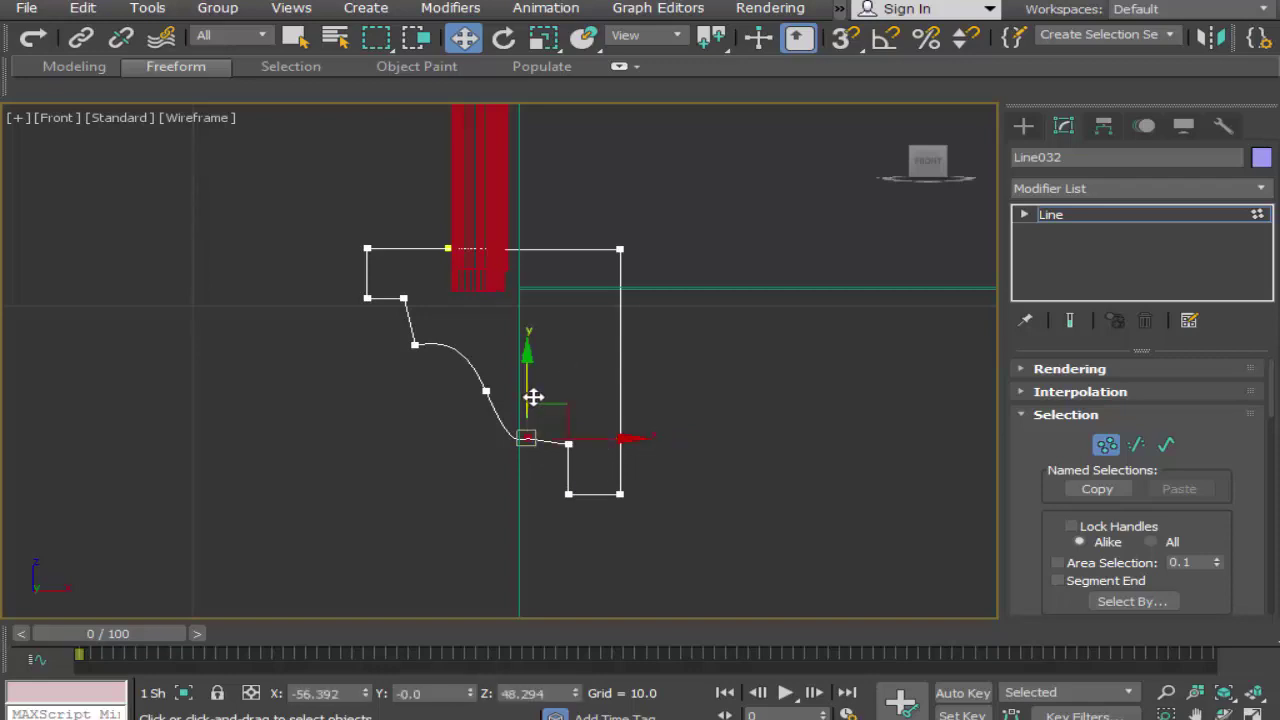
left_click_drag(530, 390, 539, 399)
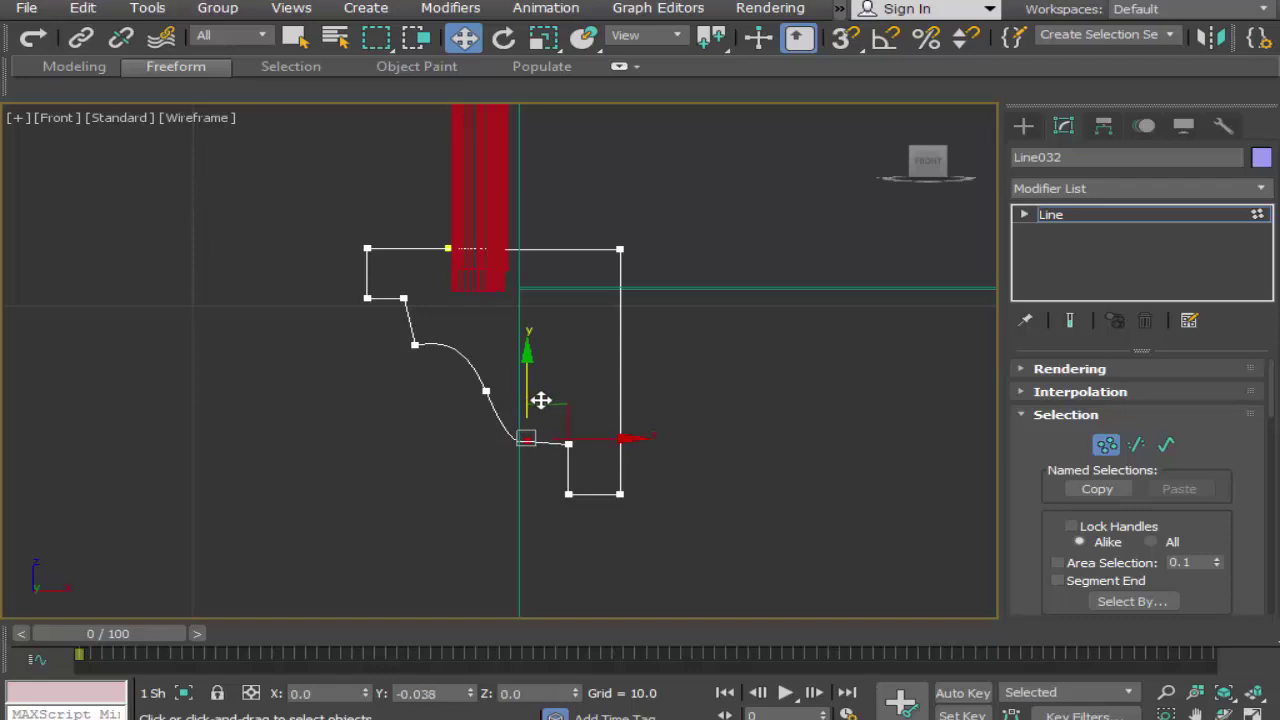
left_click(628, 445)
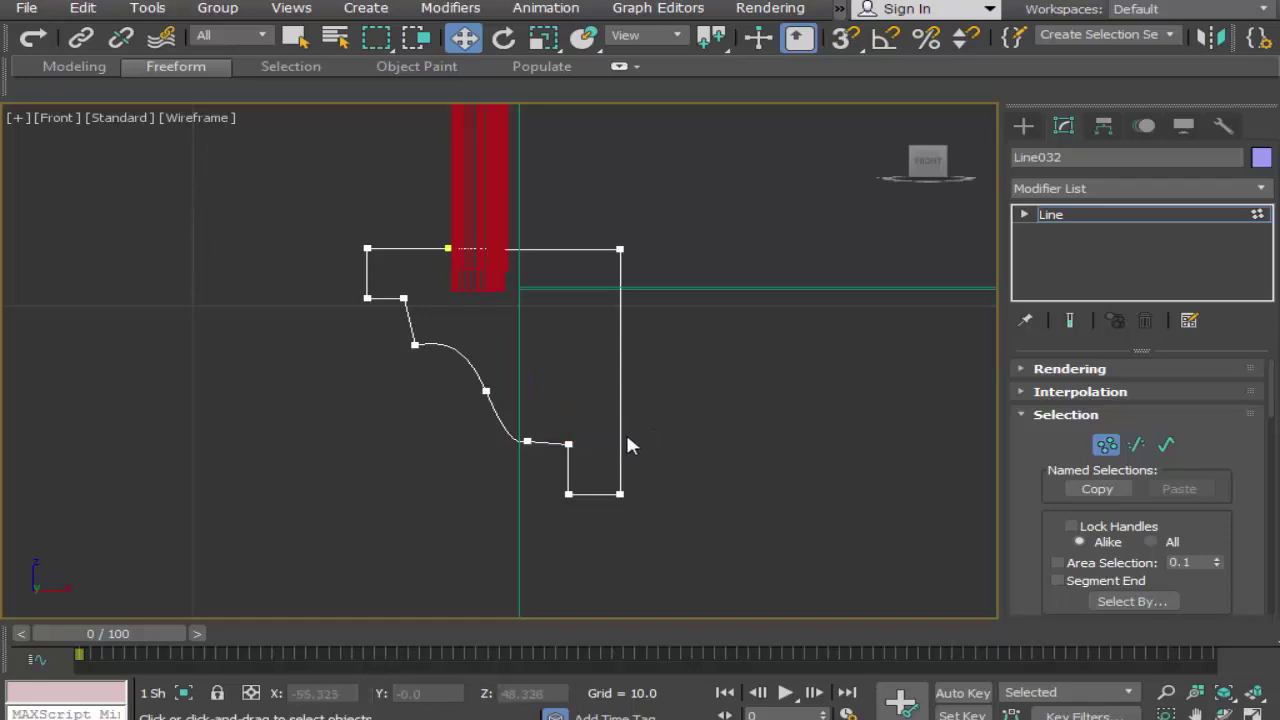
Step: Select the vertex where the curve meets the step and slide it slightly left
left_click_drag(565, 473, 566, 470)
right_click(567, 440)
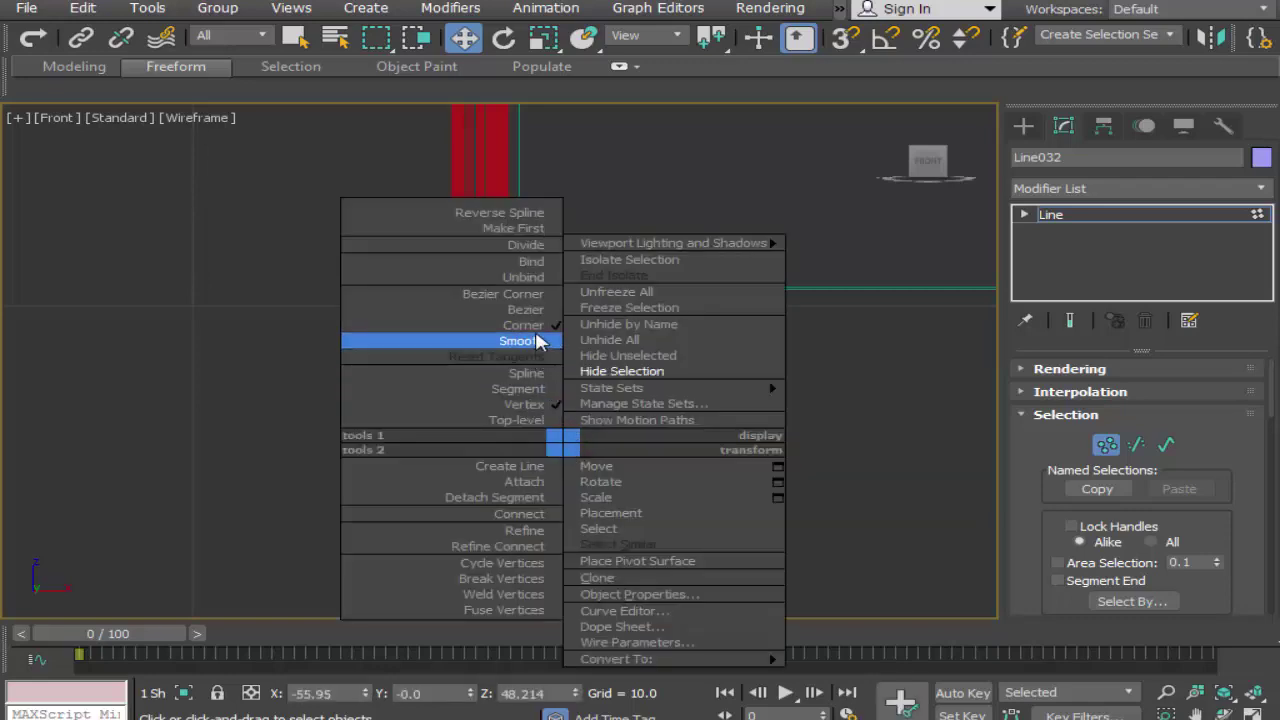
key("Escape")
left_click_drag(586, 443, 561, 401)
left_click(612, 466)
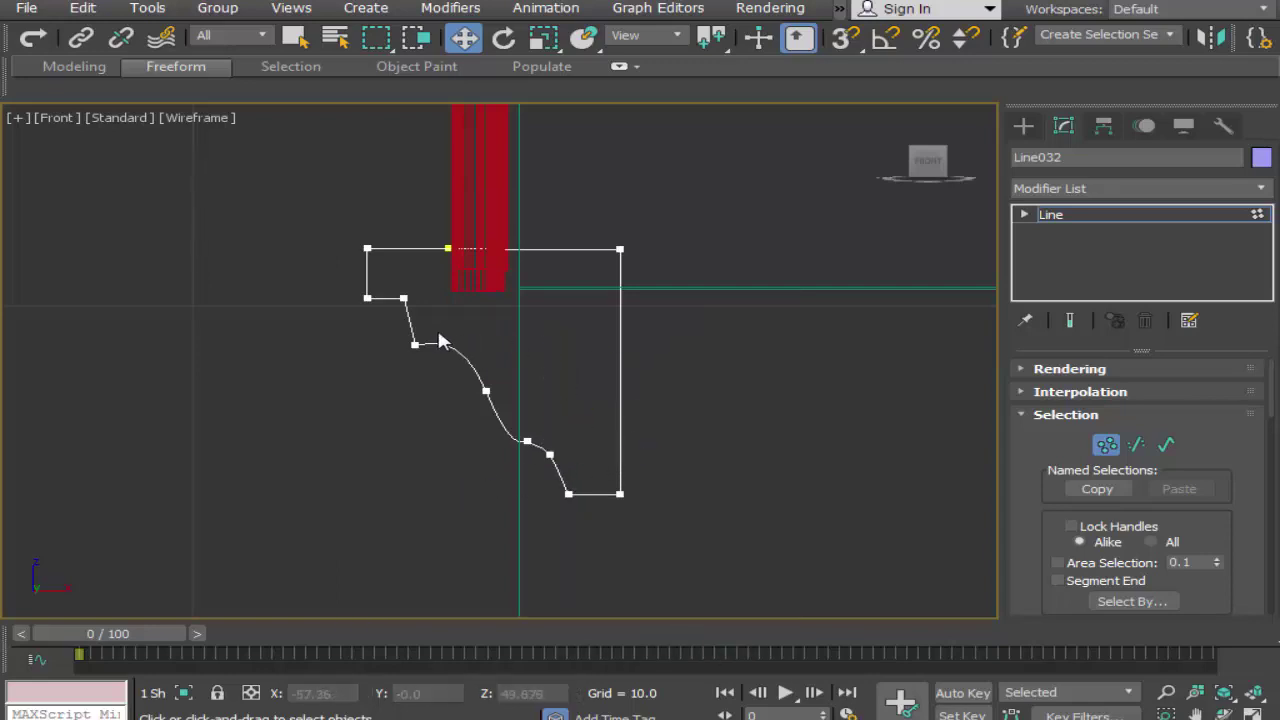
Step: Shift the Line032 profile left onto the grid line and reframe the Perspective view
left_click(1023, 125)
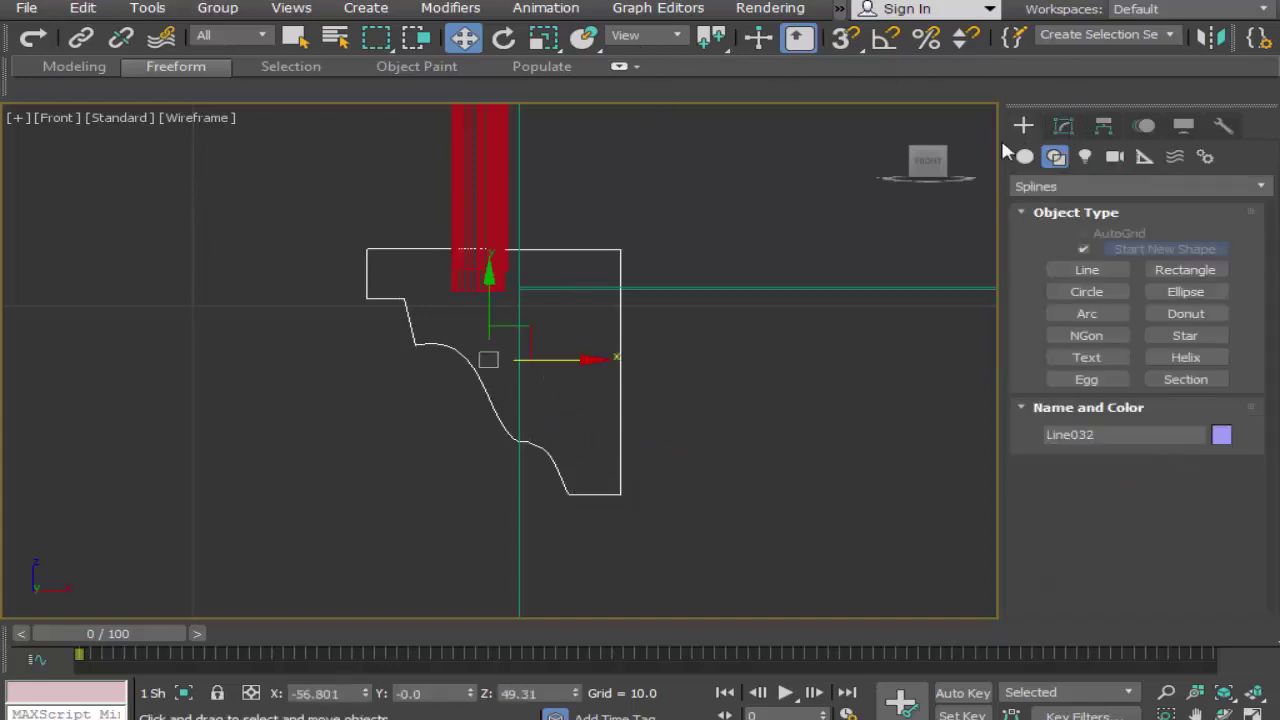
left_click_drag(573, 357, 484, 348)
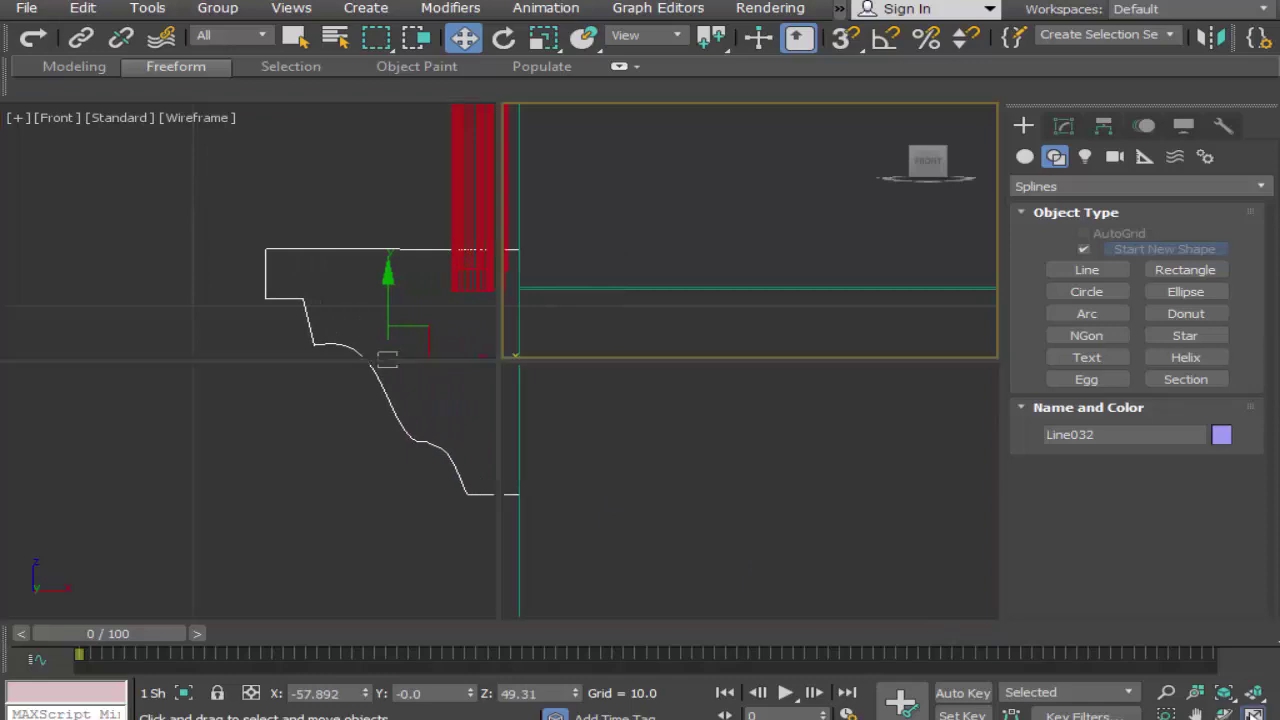
key("alt+w")
middle_click(806, 563)
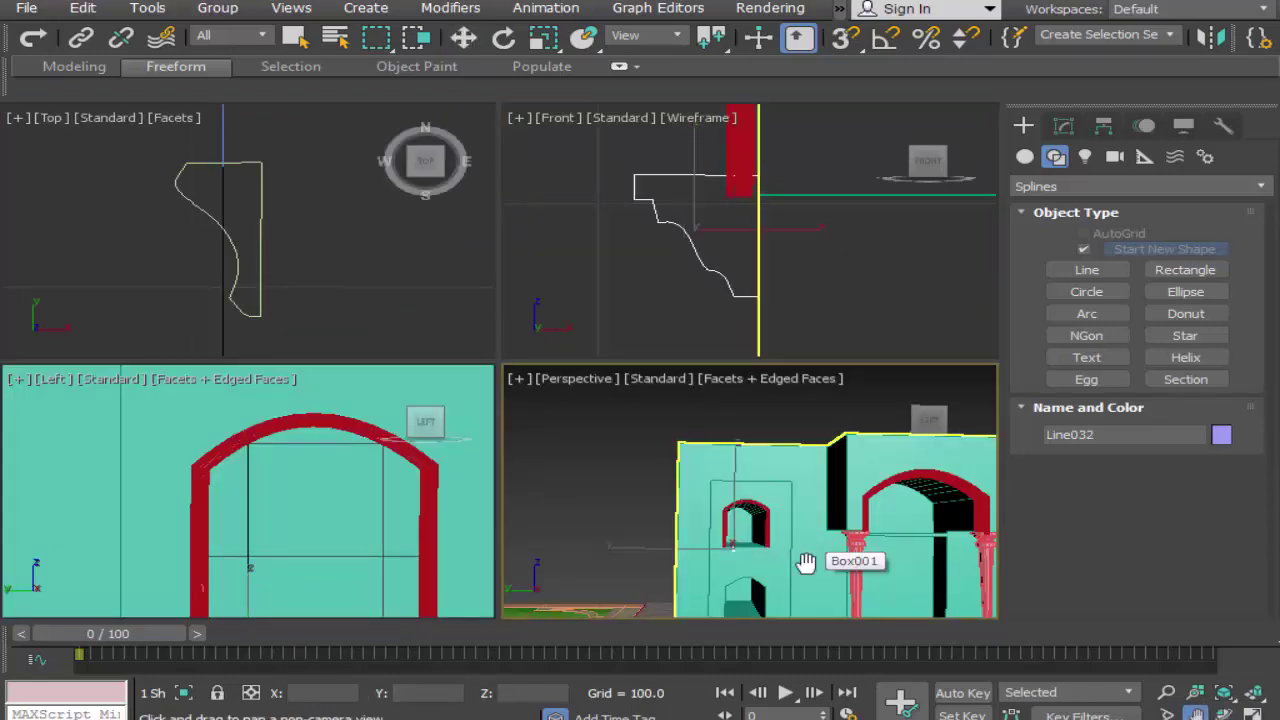
middle_click_drag(808, 561, 794, 546)
key("alt+w")
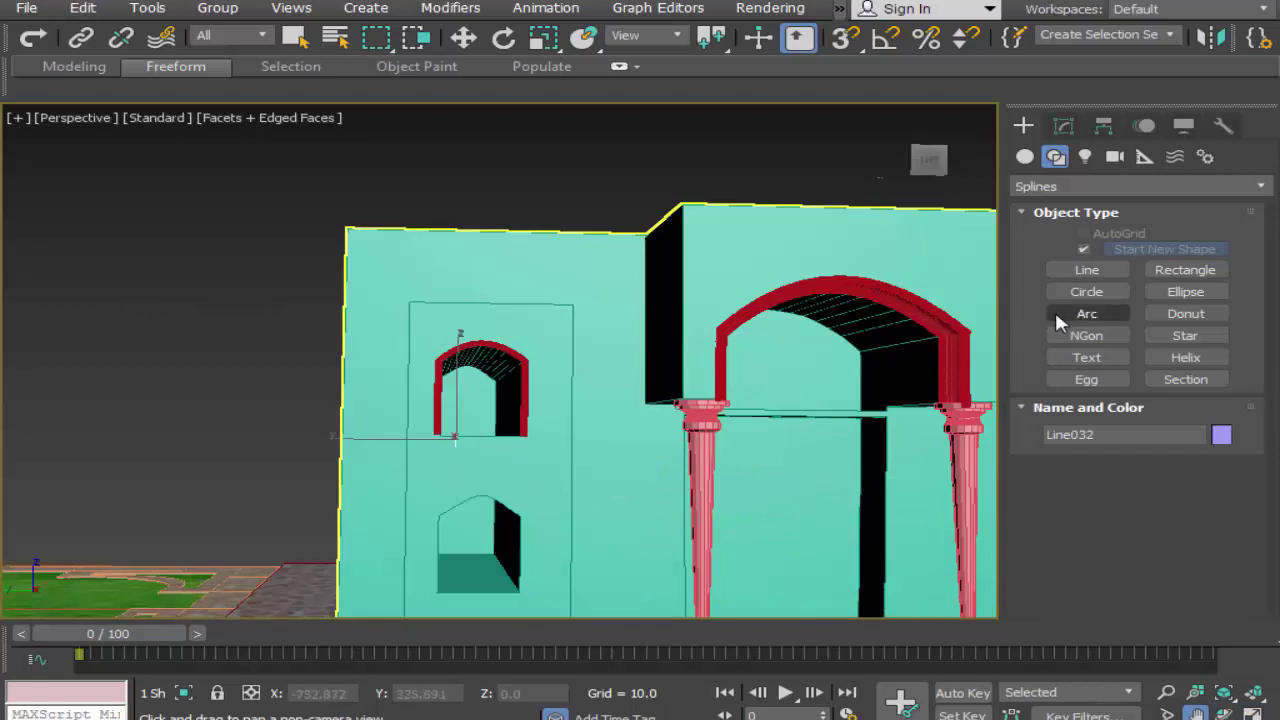
Step: Pick the Rectangle tool, restore four viewports and zoom into the Top view
left_click(1223, 269)
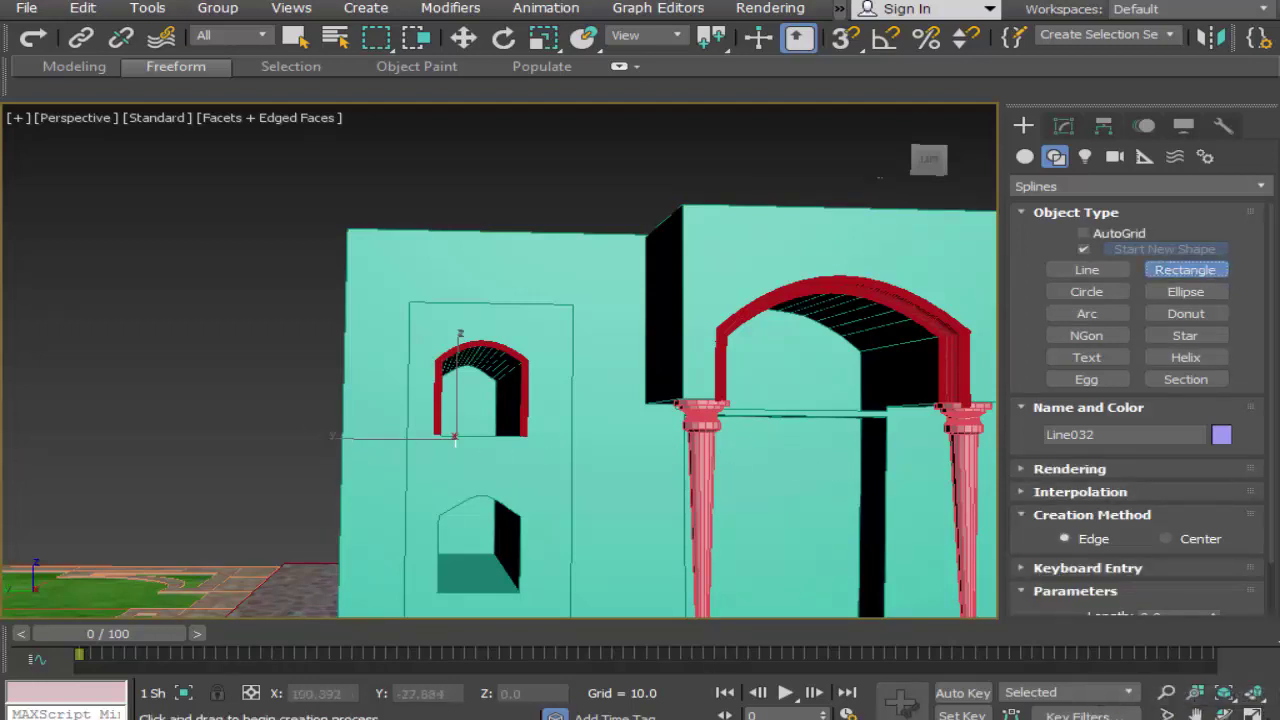
left_click(1253, 712)
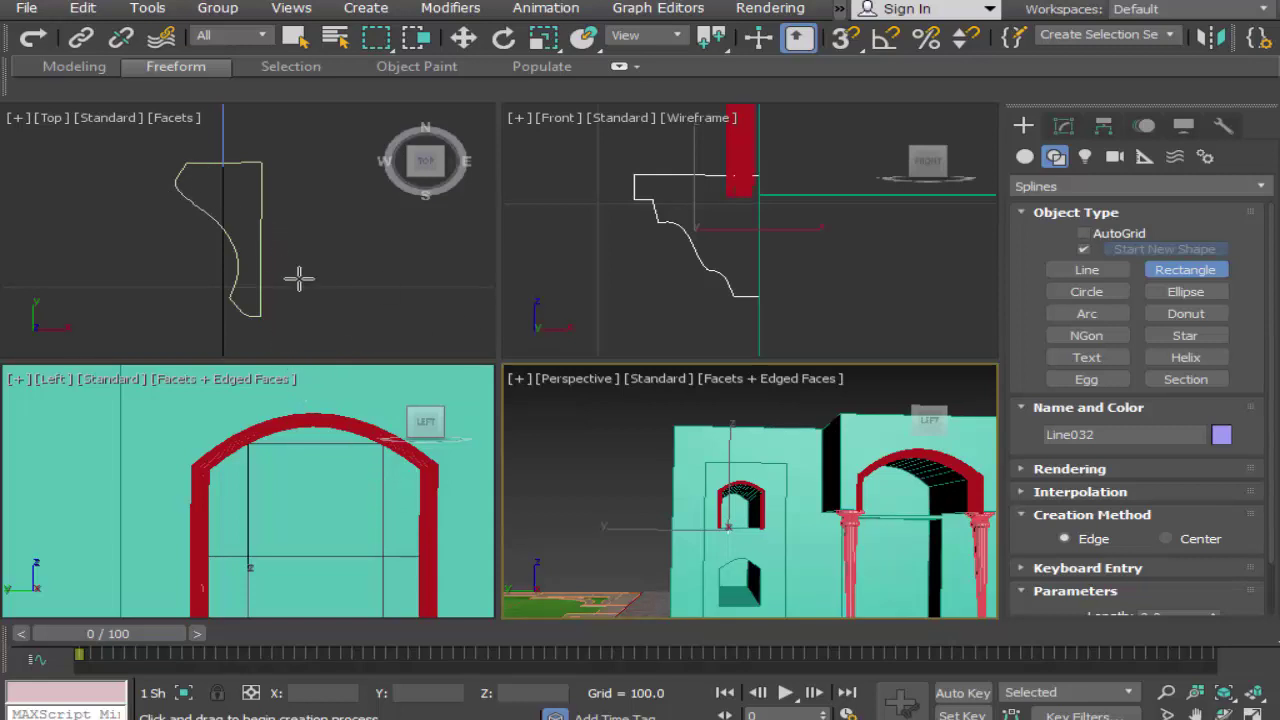
left_click(1222, 692)
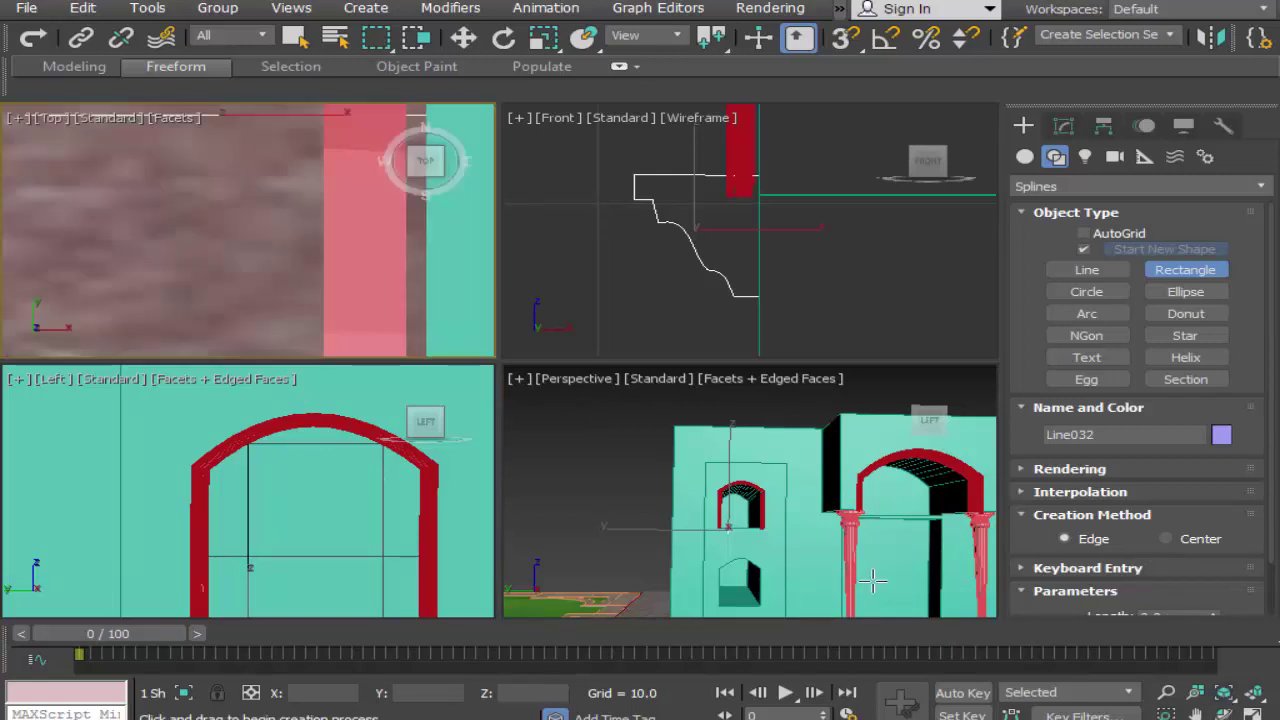
left_click(1196, 716)
Step: In the maximized Top view, draw thin Rectangle001 beside the red frame, then restore four views
scroll(413, 317, "down", 3)
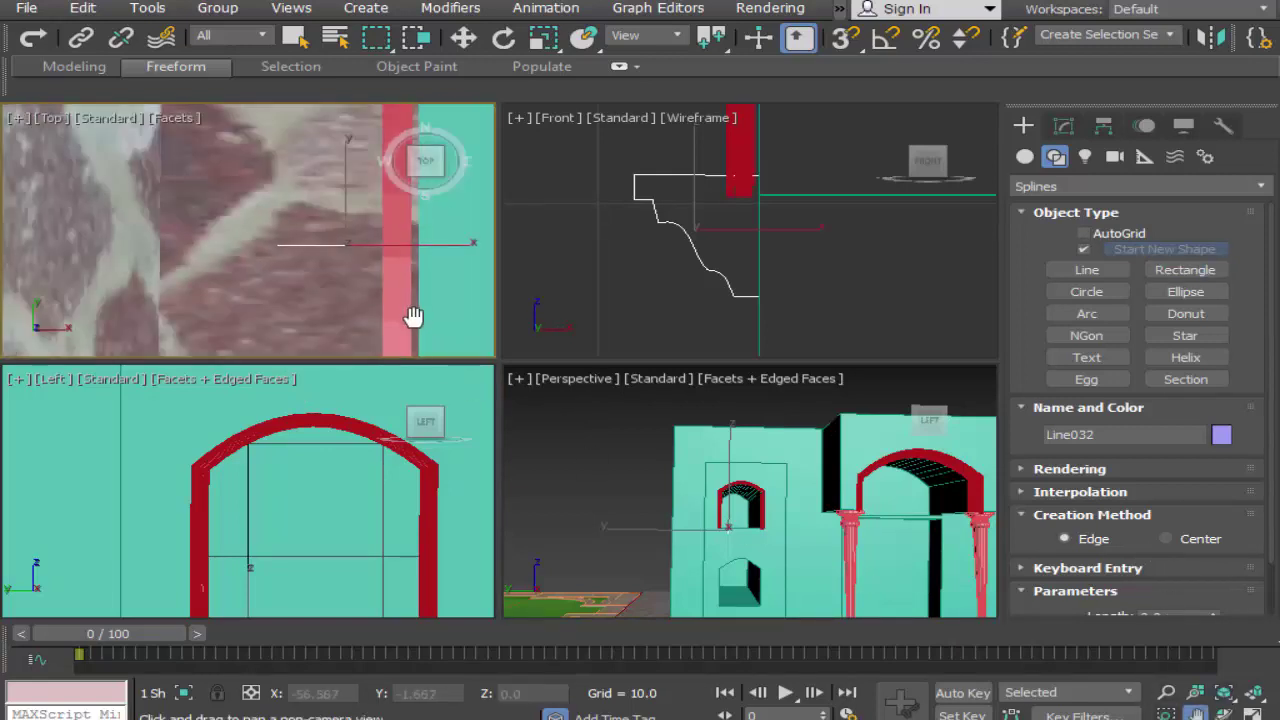
scroll(413, 317, "down", 4)
left_click_drag(420, 308, 207, 288)
left_click_drag(378, 282, 349, 313)
scroll(316, 295, "up", 2)
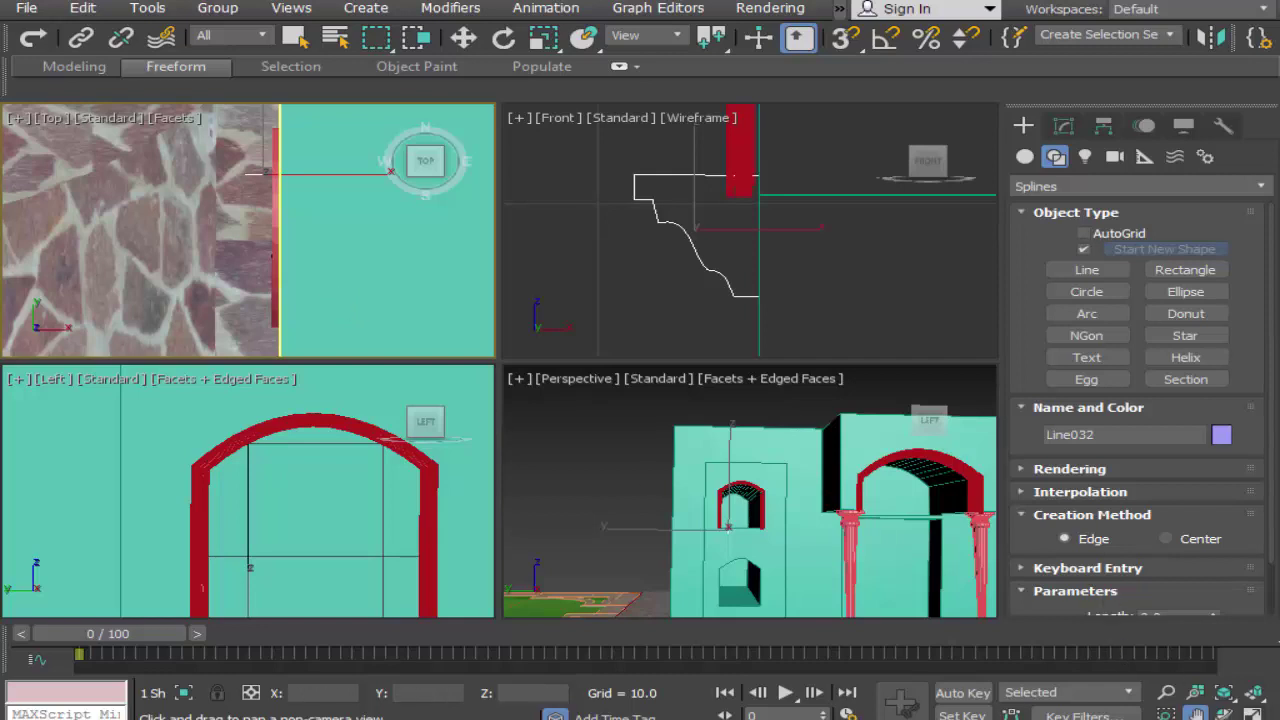
key("alt+w")
left_click(1172, 272)
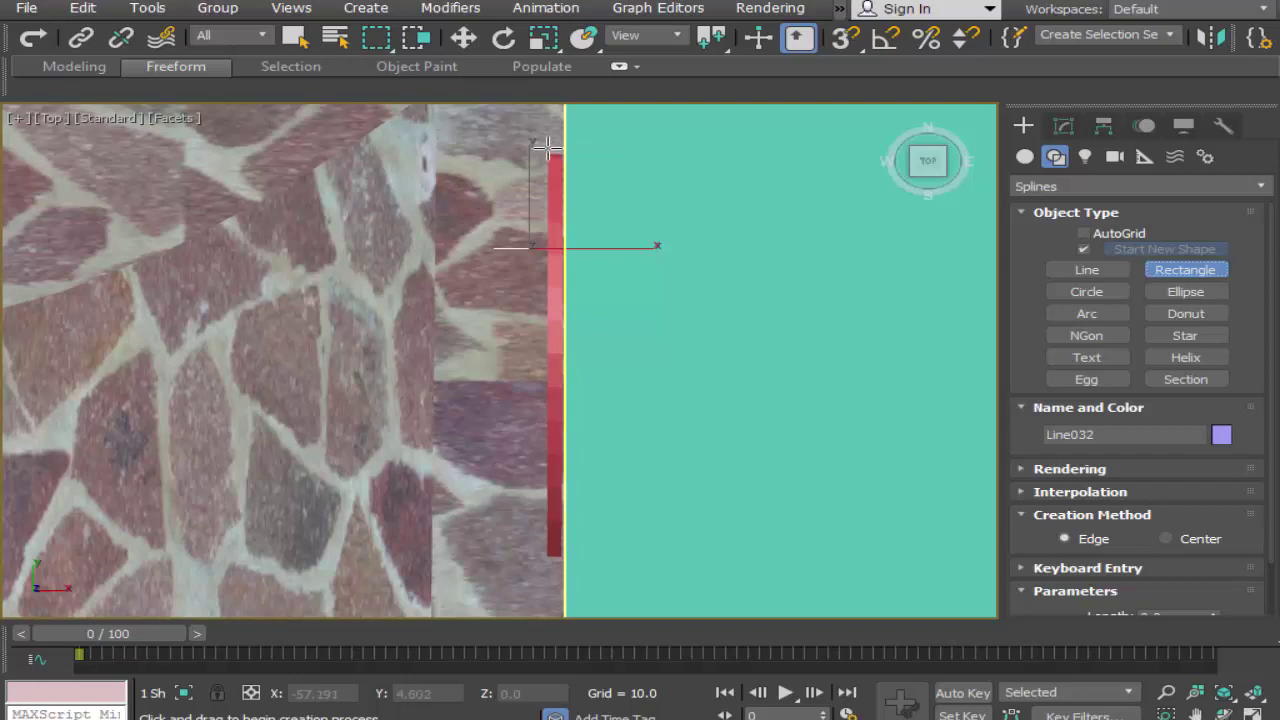
left_click(547, 147)
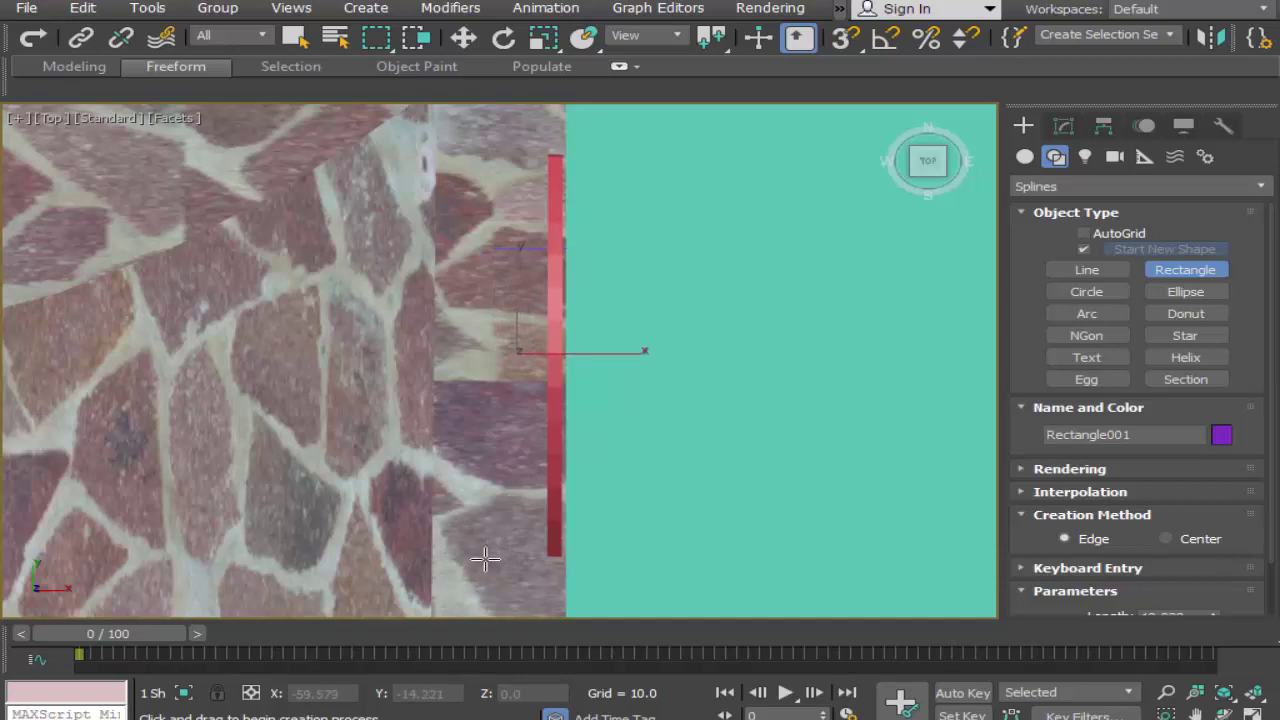
key("alt+w")
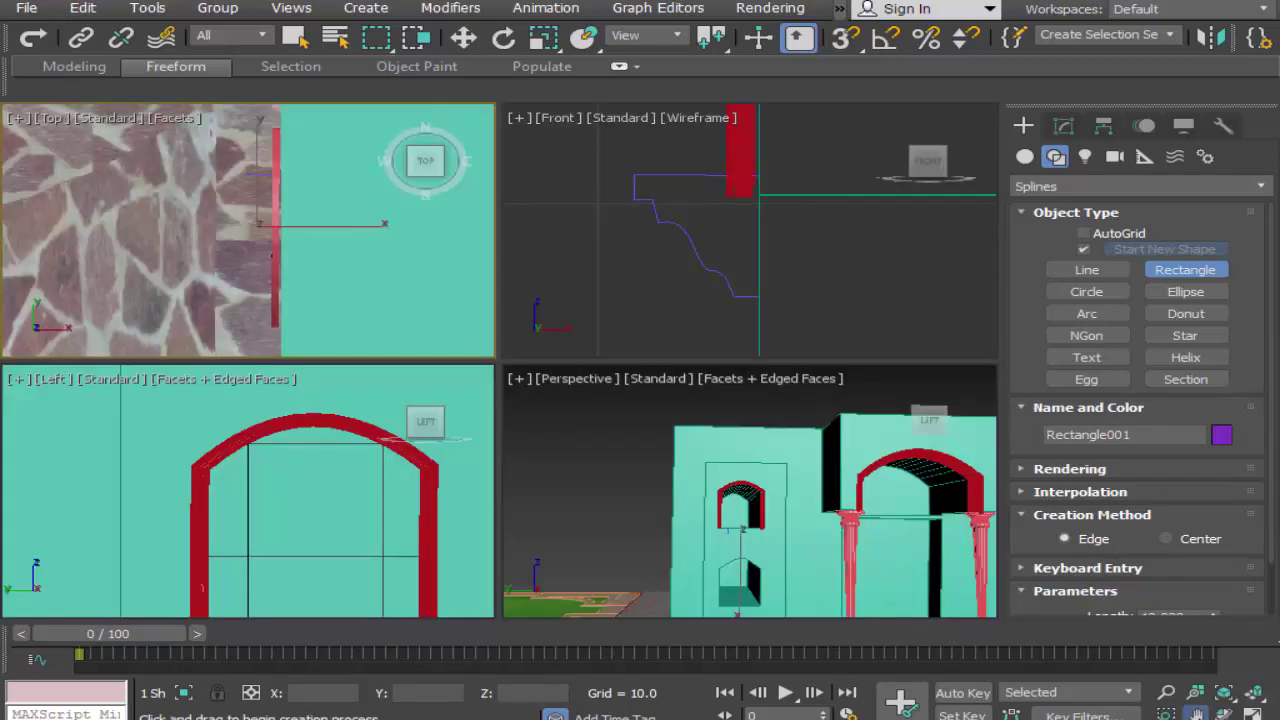
key("ctrl+p")
Step: Maximize the Front view, pan to the window and raise Rectangle001 to sill height
left_click(687, 341)
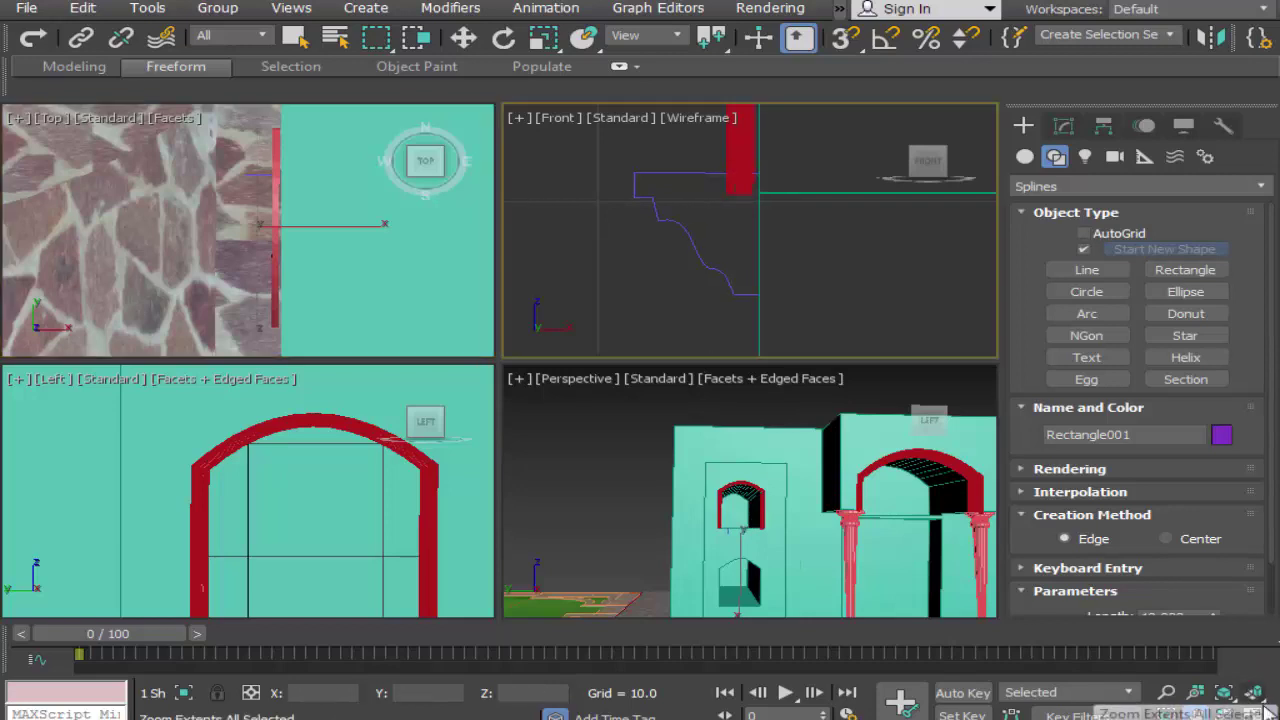
left_click(1222, 716)
key("alt+w")
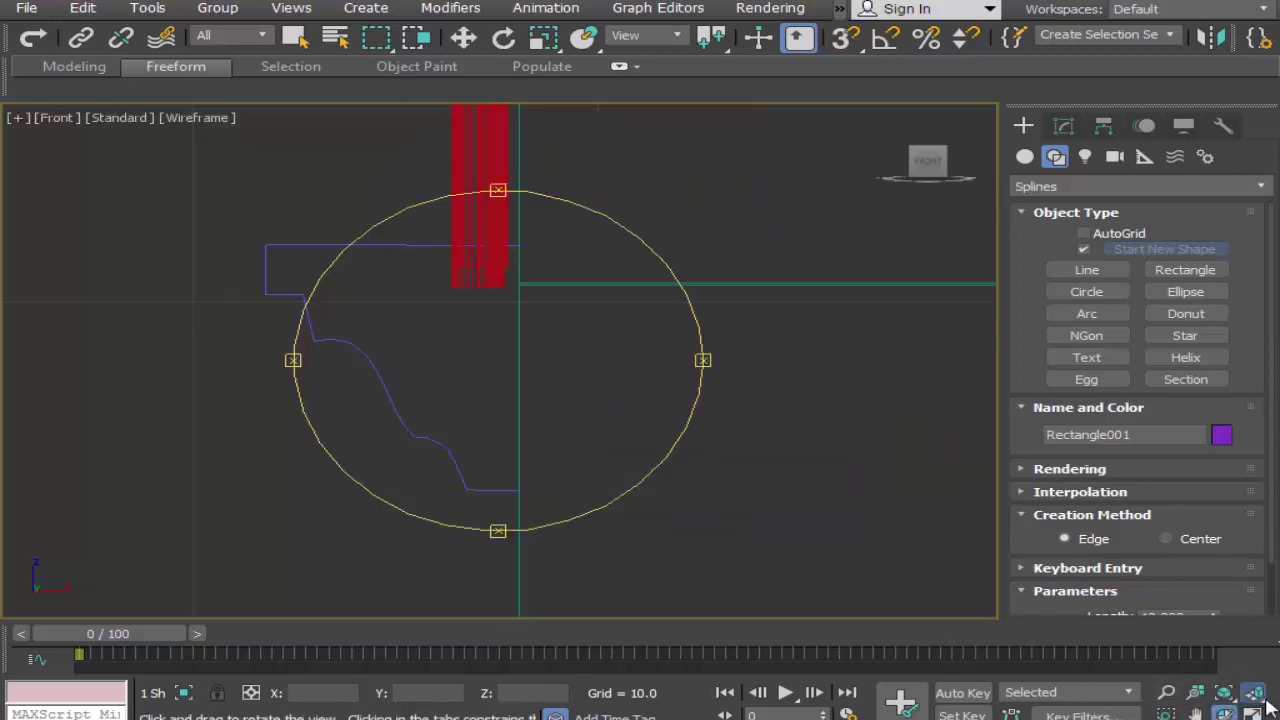
key("alt+q")
key("alt+q")
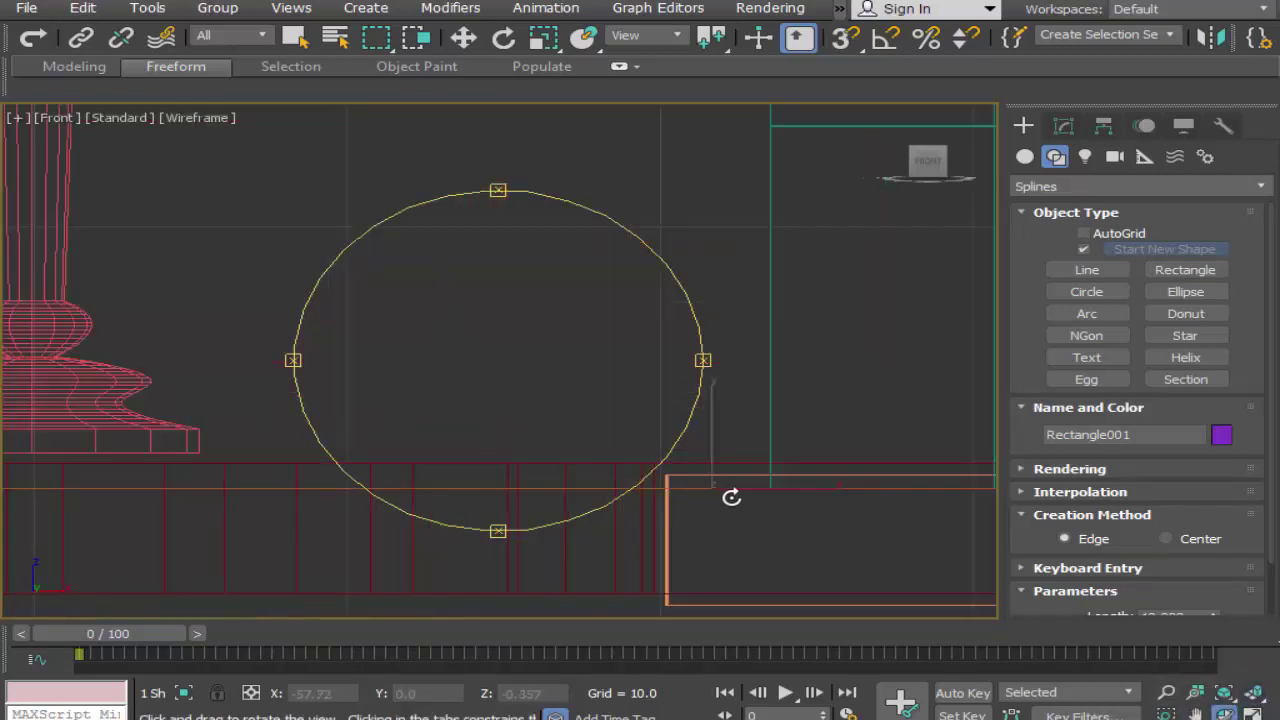
left_click(1196, 716)
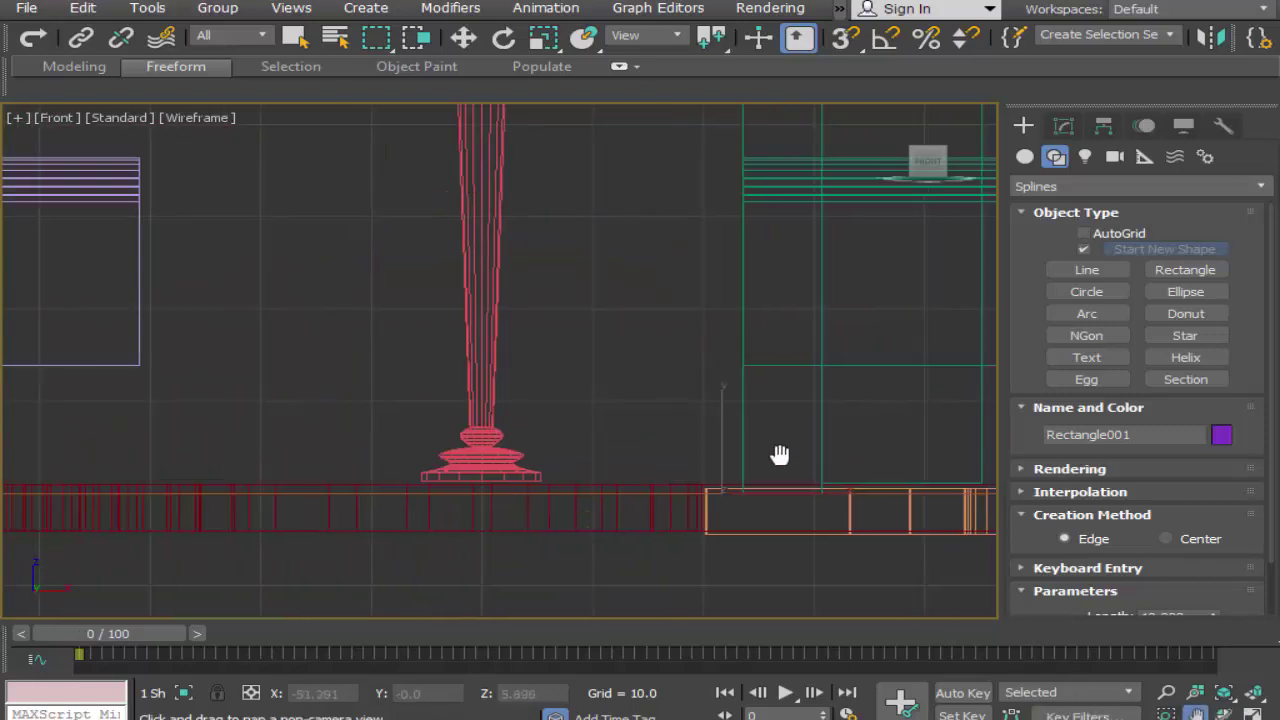
left_click_drag(777, 451, 546, 519)
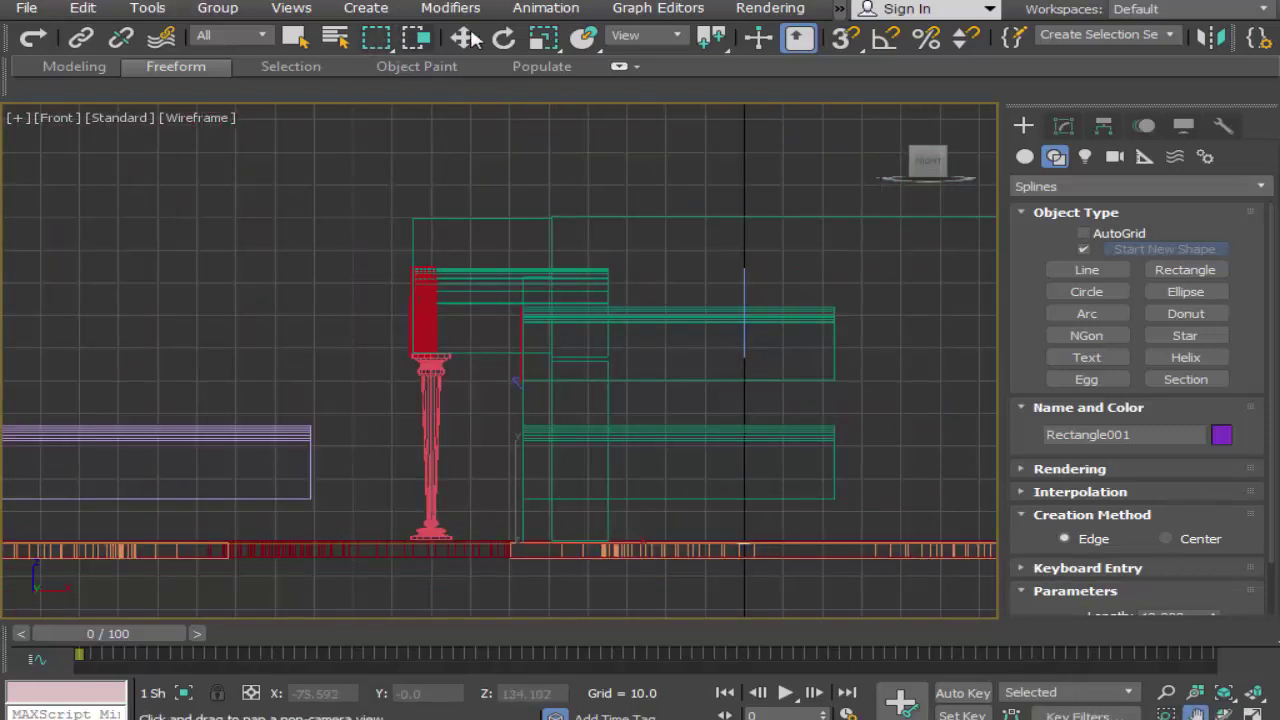
left_click(466, 38)
left_click_drag(516, 463, 533, 292)
Step: Zoom in on the sill area and select the cornice profile Line032
scroll(535, 290, "up", 10)
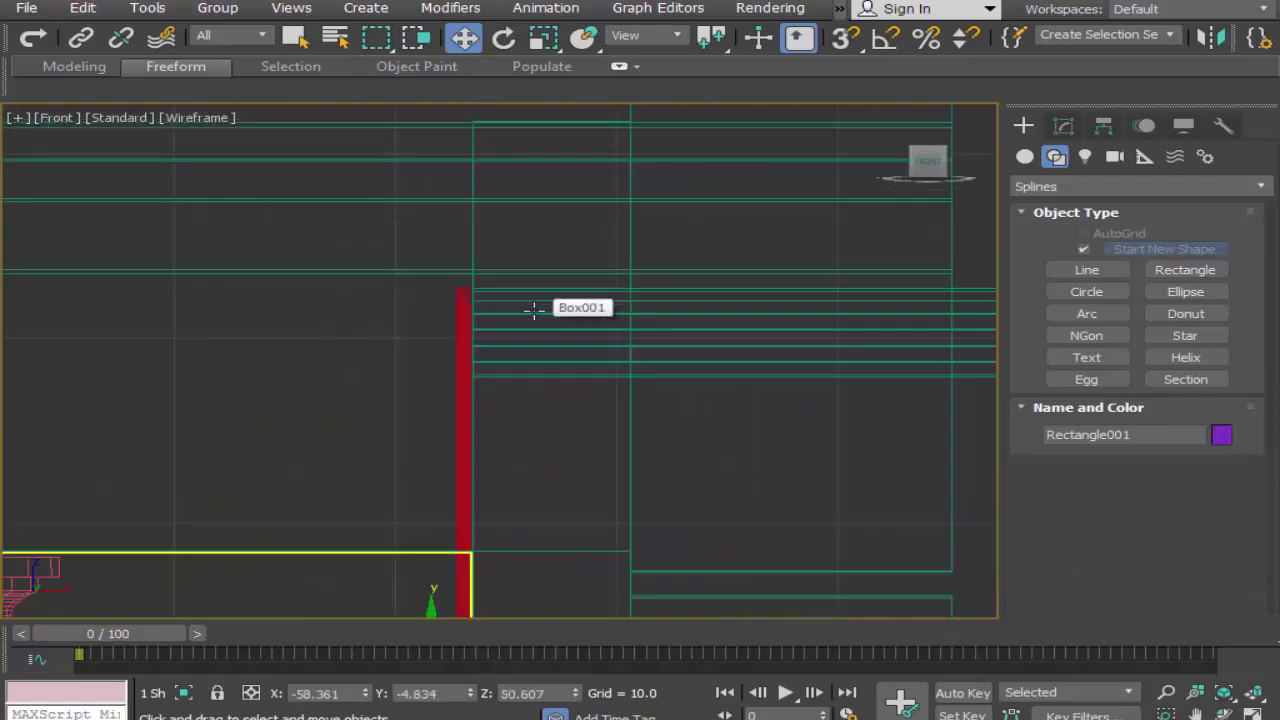
left_click(1198, 713)
scroll(703, 371, "up", 3)
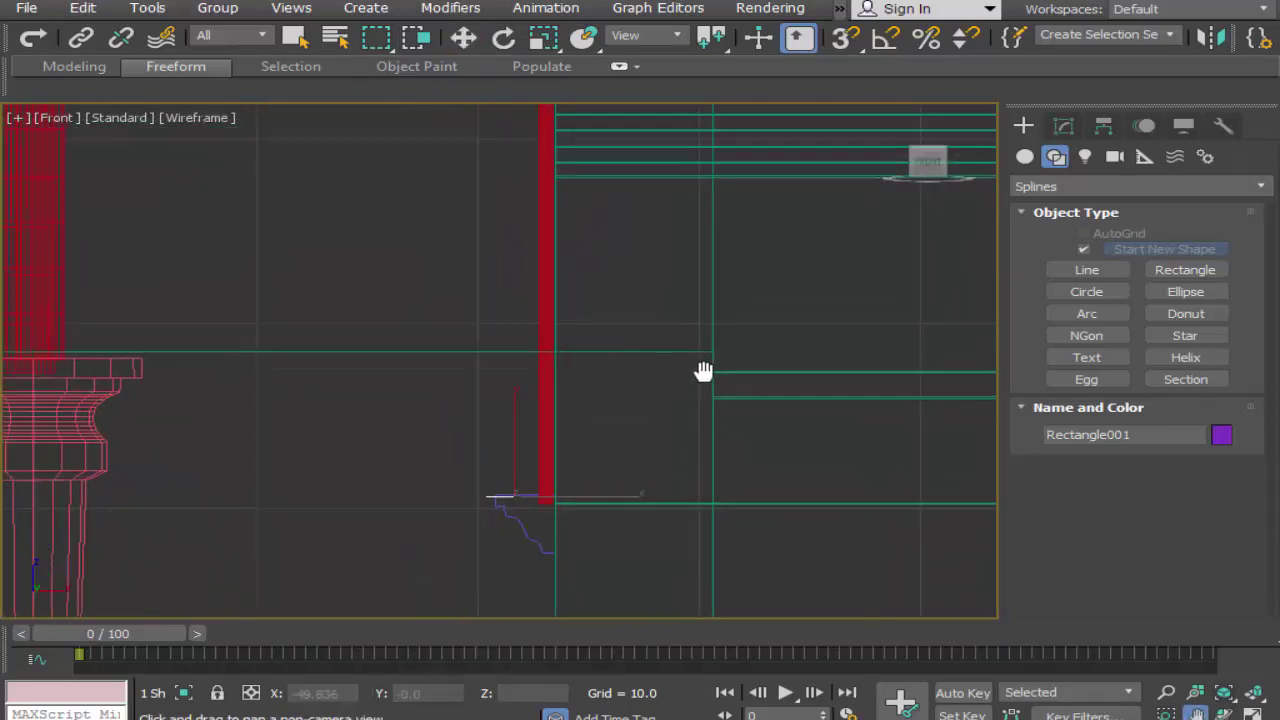
scroll(661, 428, "up", 2)
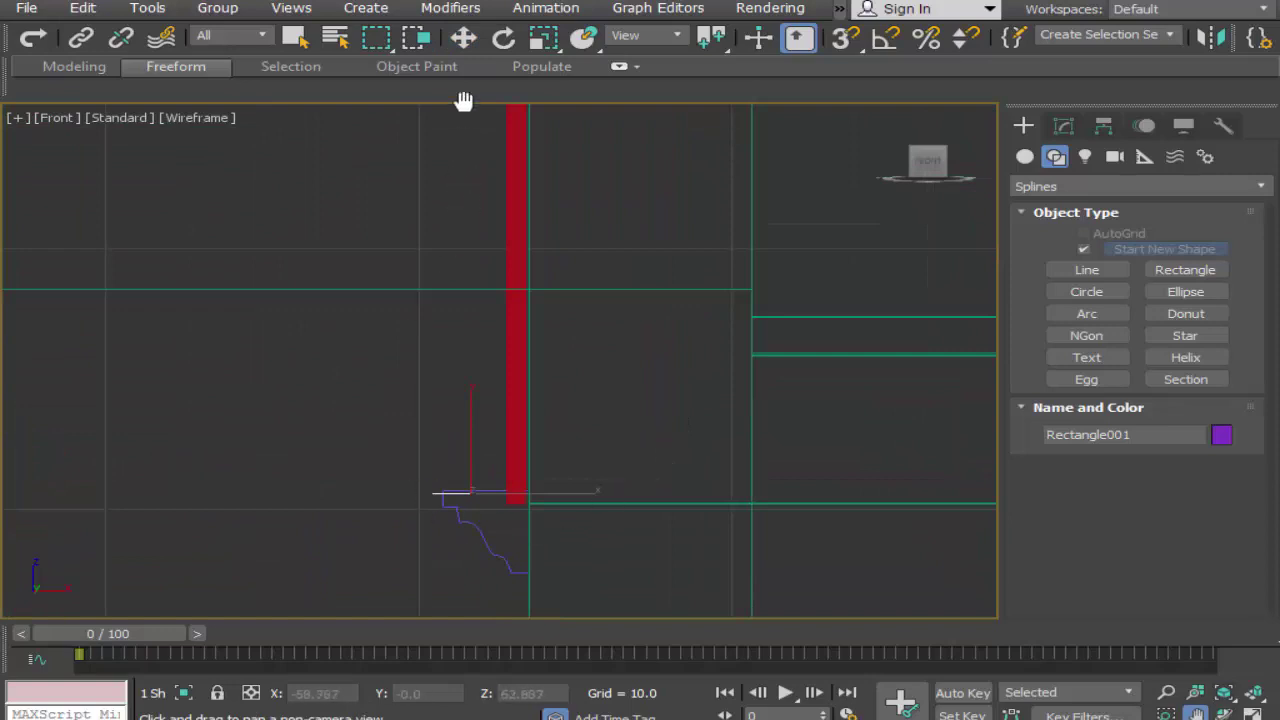
left_click(474, 44)
left_click(487, 538)
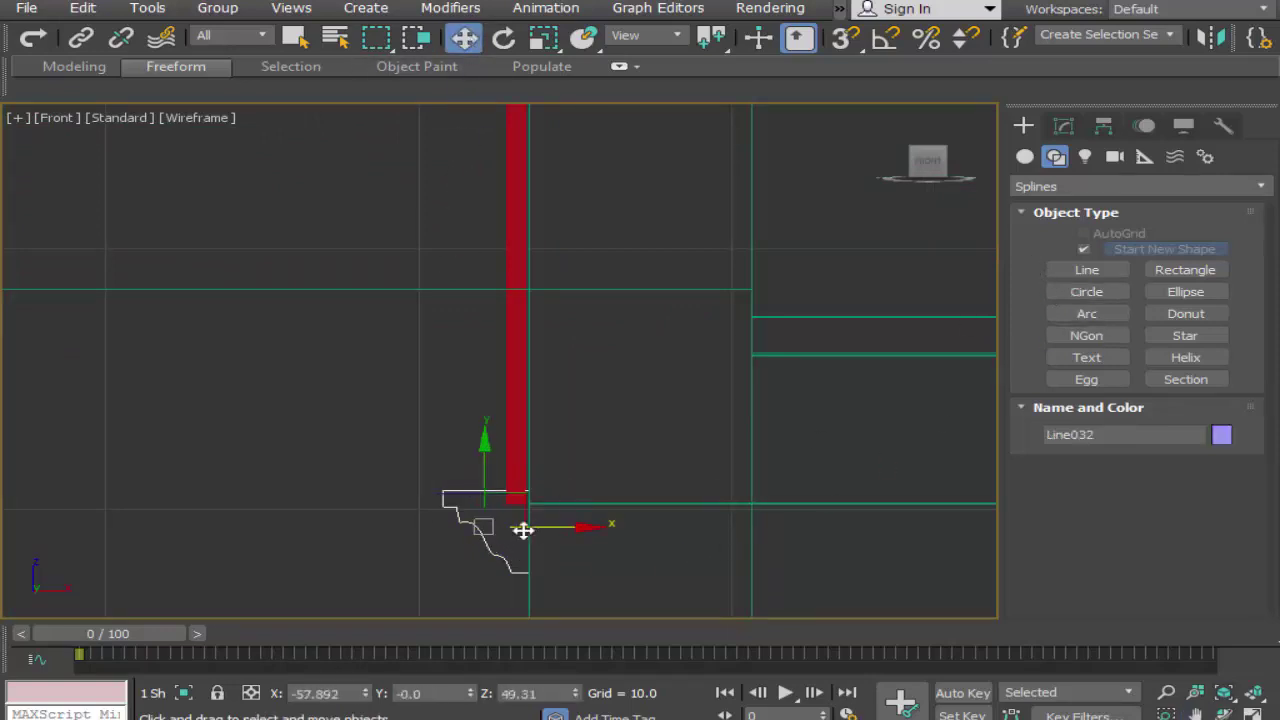
scroll(457, 508, "up", 5)
Step: Create a Compound Objects Loft from Line032, picking the line as its path
left_click(1233, 190)
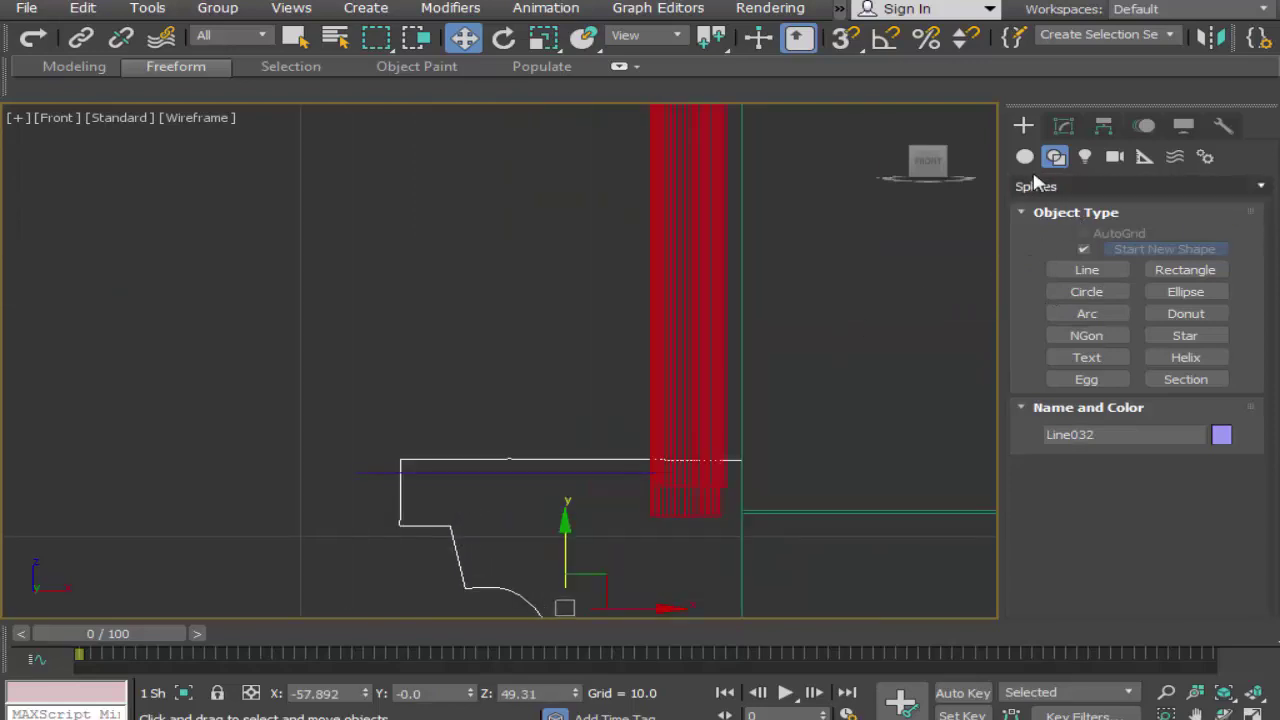
left_click(1071, 191)
left_click(1088, 342)
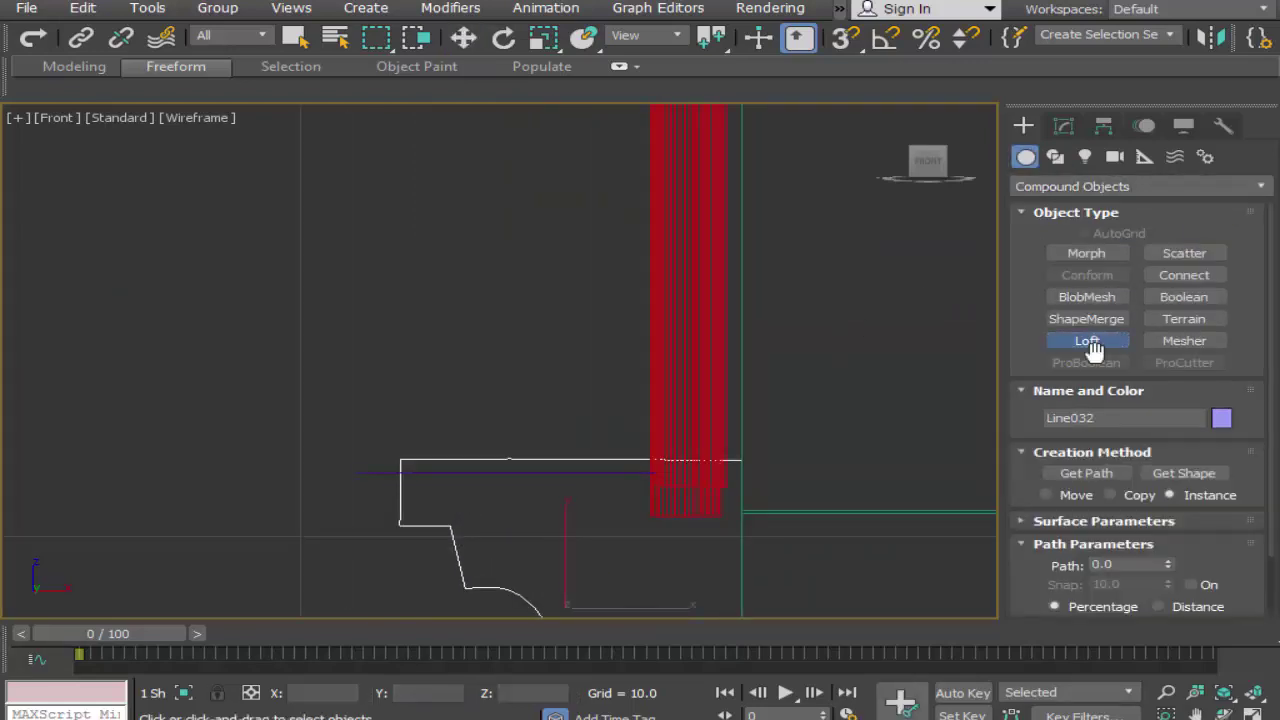
left_click(1108, 474)
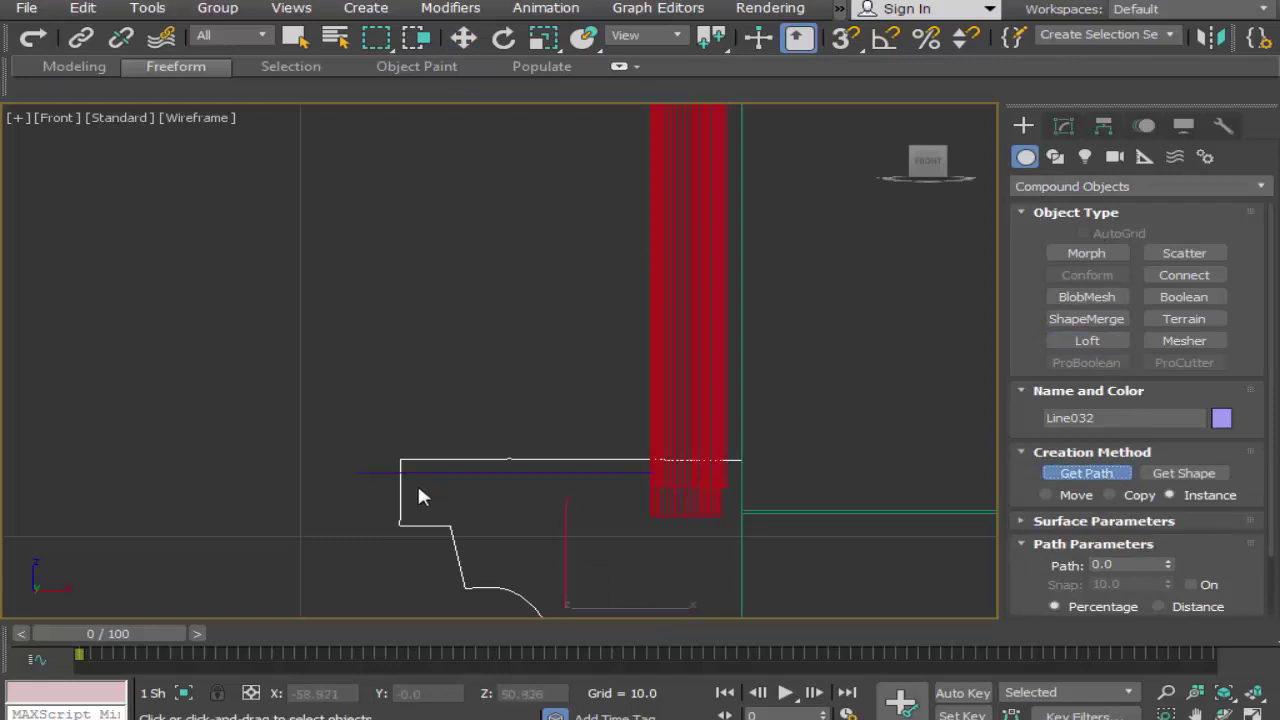
left_click(364, 473)
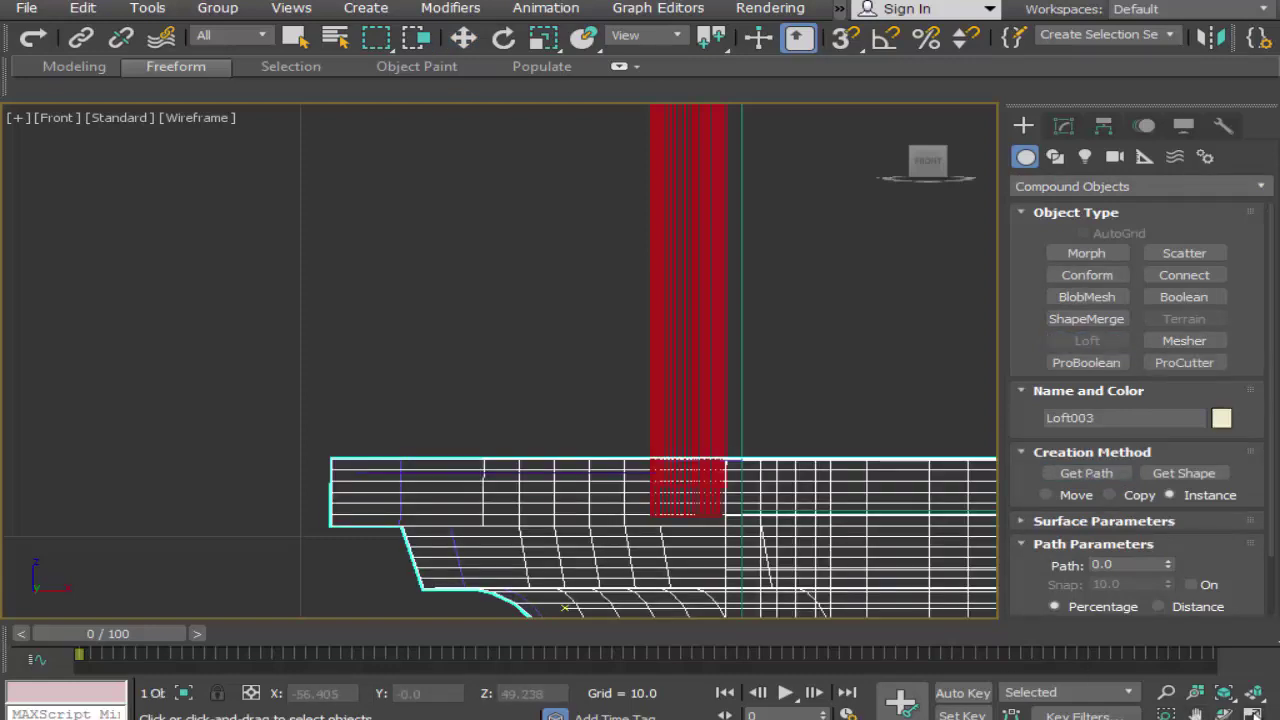
key("alt+w")
middle_click_drag(791, 586, 784, 575)
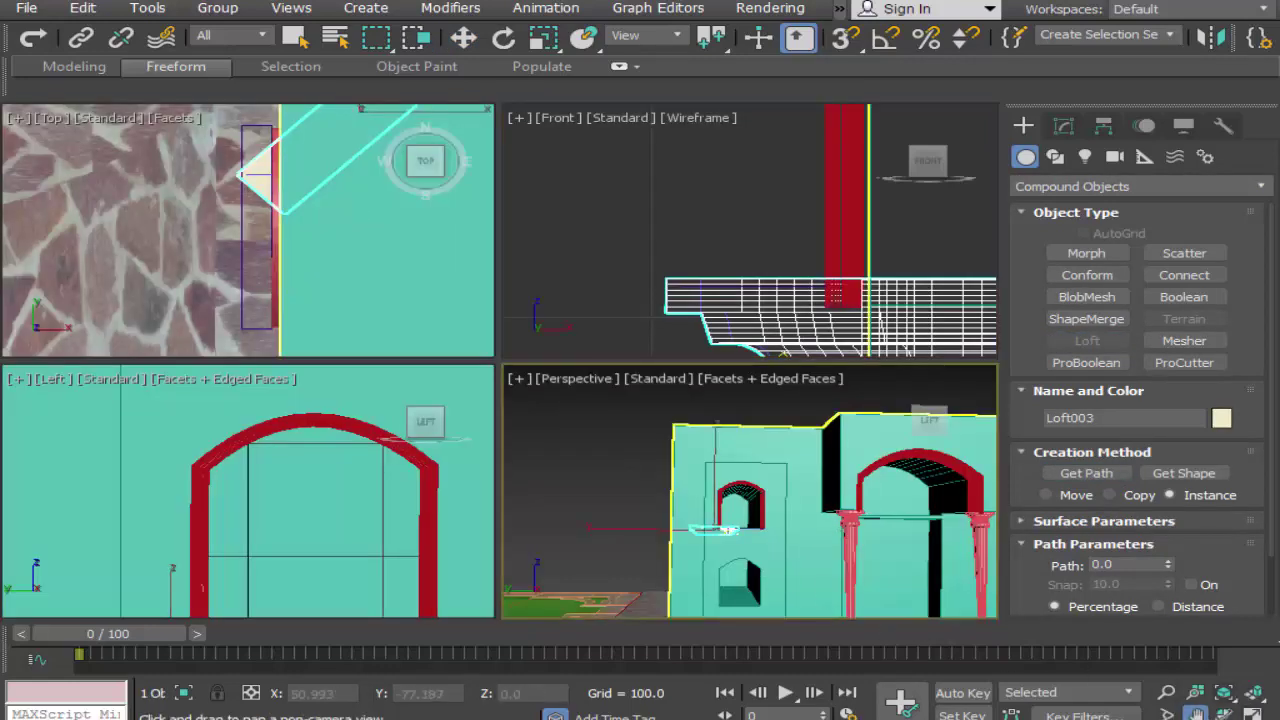
Step: Zoom the Perspective view to the small arched window and try sliding the sill sideways, undoing it
key("alt+w")
scroll(541, 468, "up", 4)
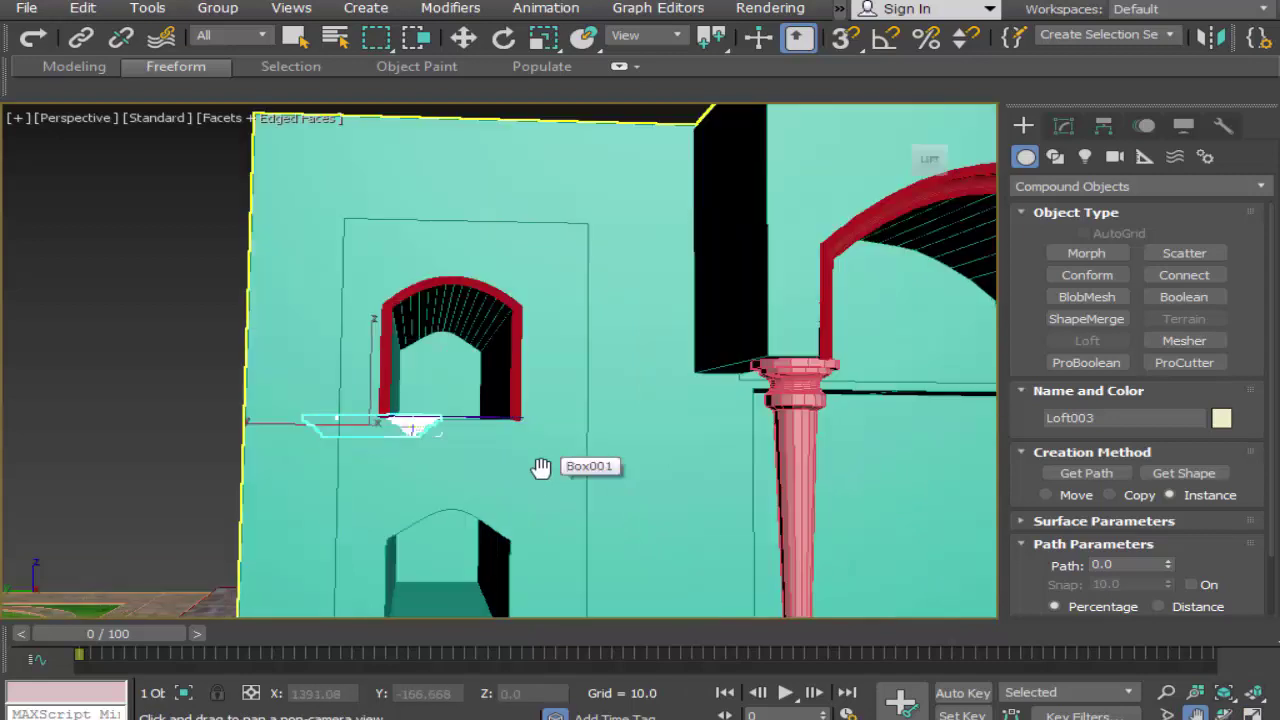
middle_click_drag(423, 446, 574, 563)
scroll(574, 563, "up", 3)
scroll(583, 550, "up", 4)
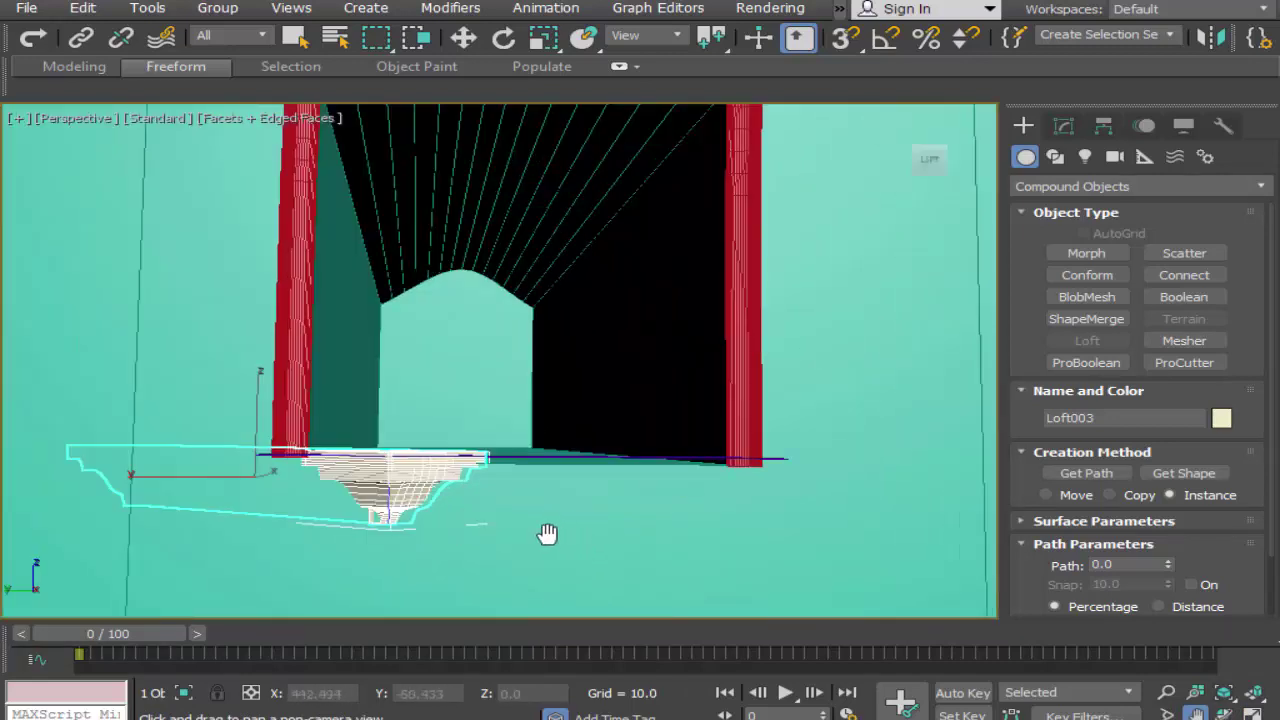
left_click(463, 38)
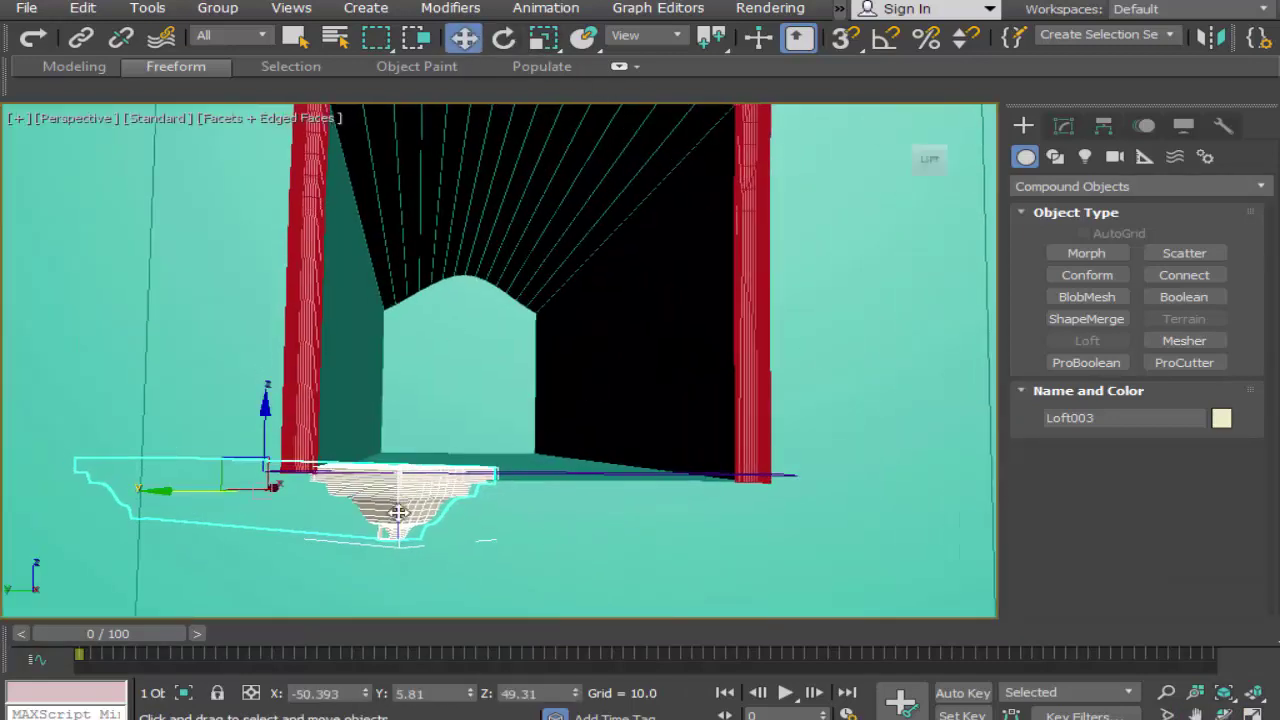
left_click_drag(221, 493, 553, 483)
key("ctrl+z")
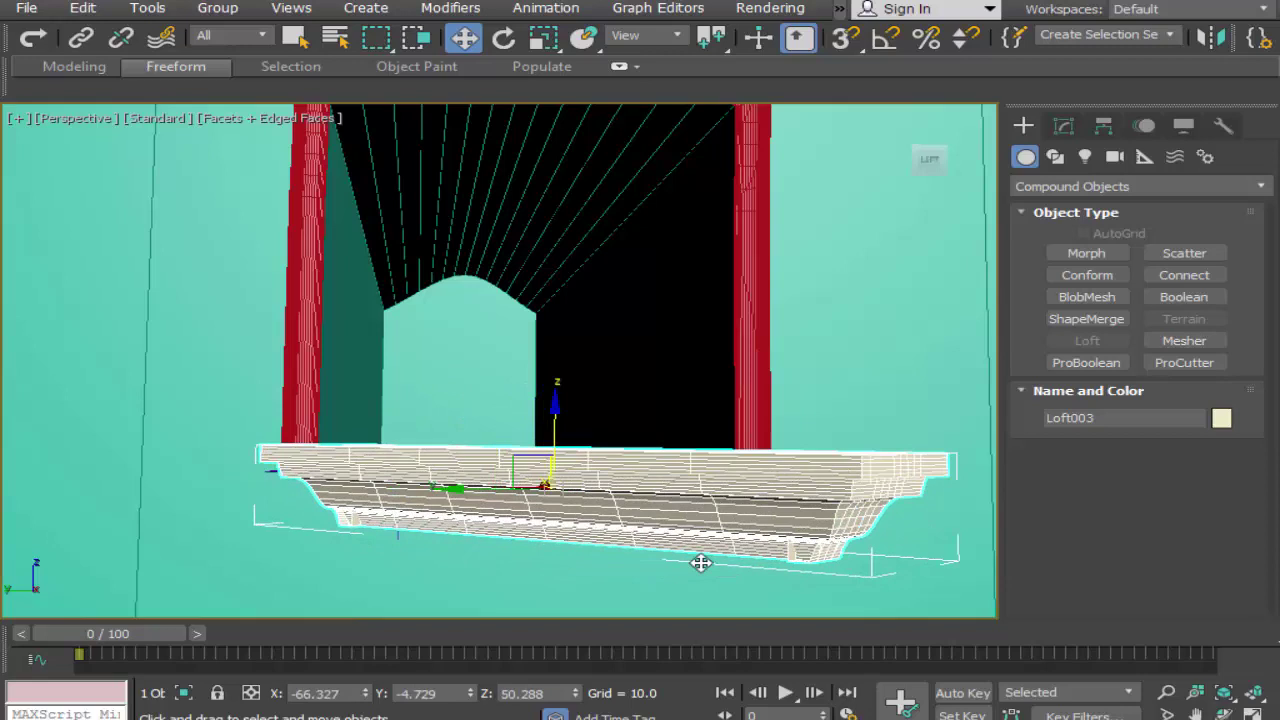
Step: Move the sill slightly down beneath the window and orbit to check it
left_click(1252, 713)
left_click(1224, 713)
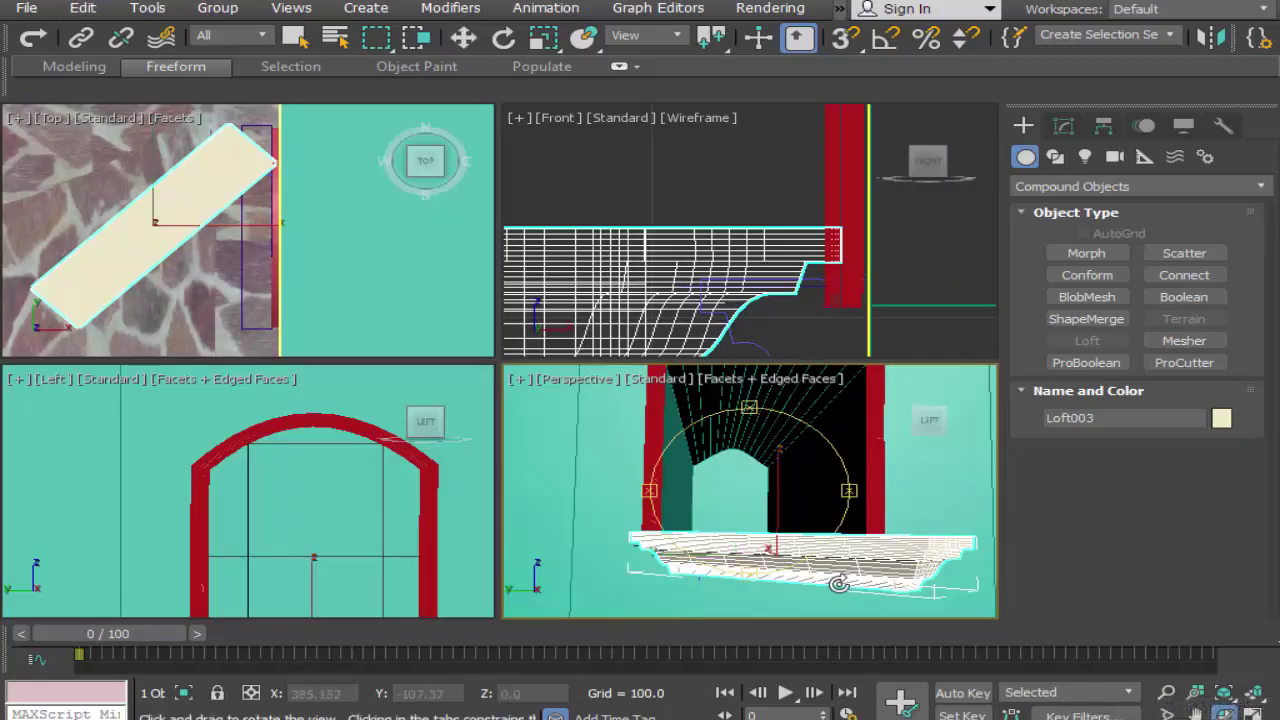
key("w")
left_click(1252, 713)
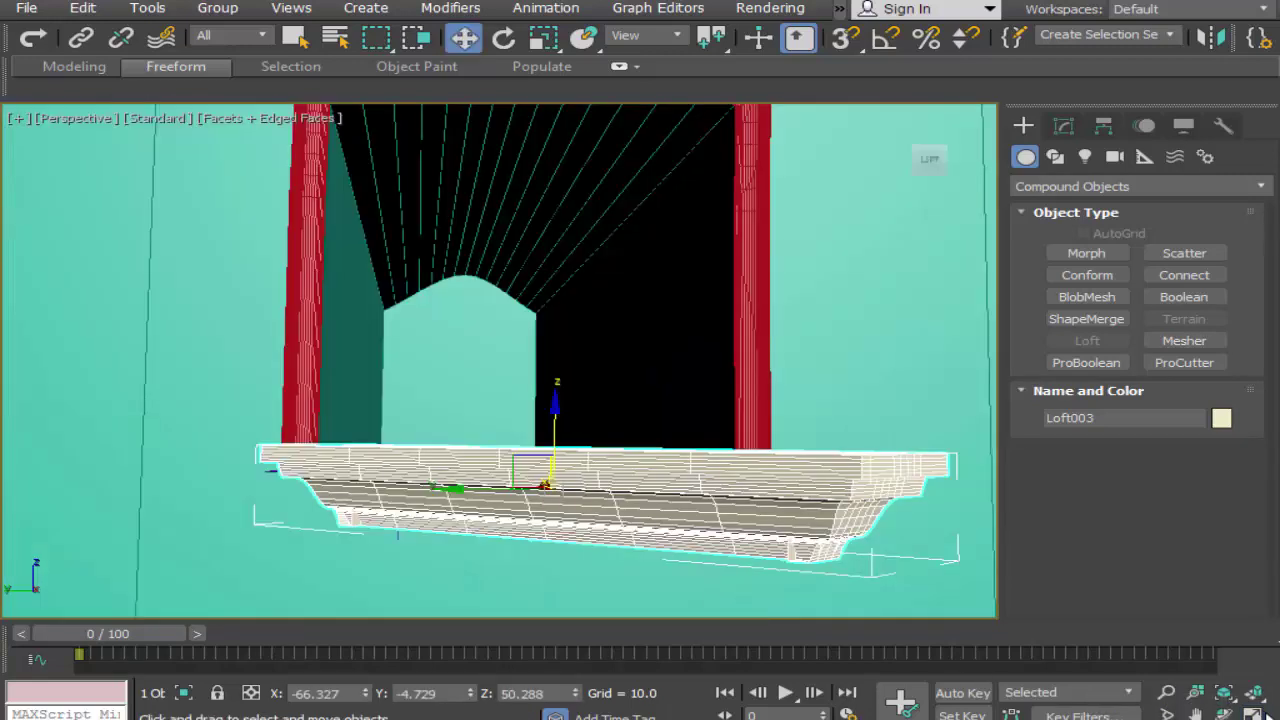
left_click_drag(575, 482, 600, 506)
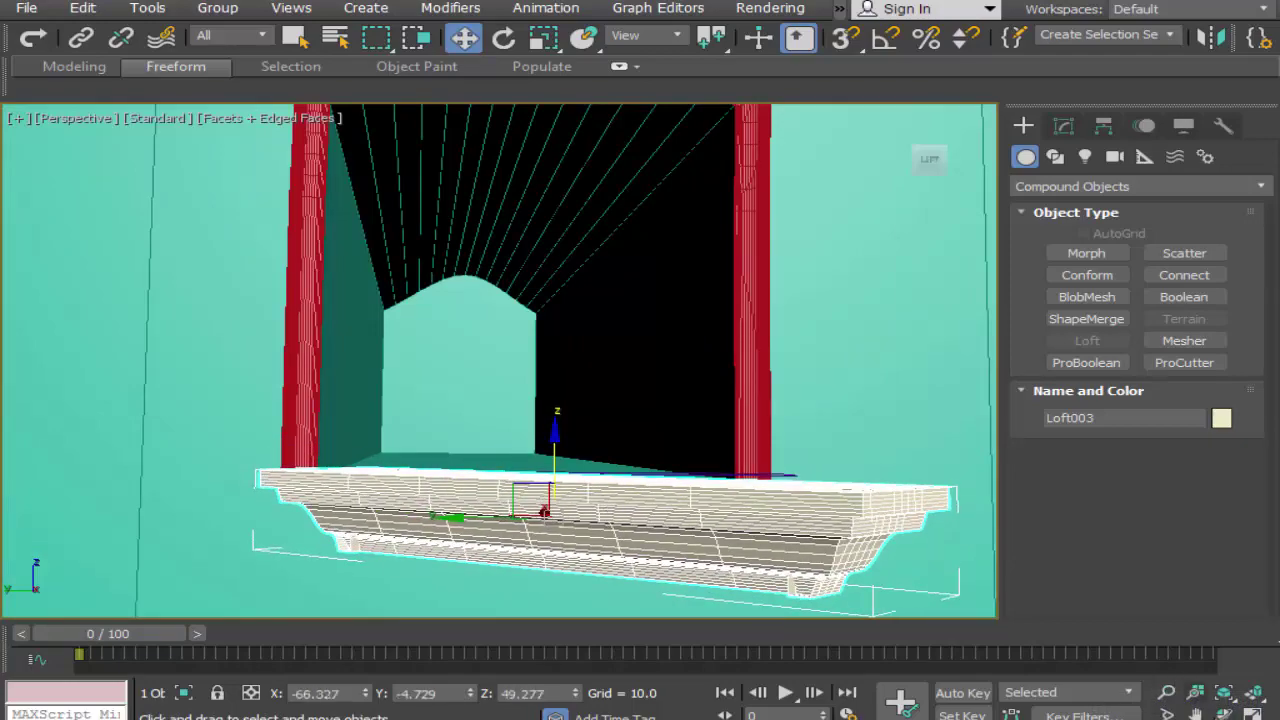
left_click(1224, 713)
left_click_drag(470, 515, 589, 517)
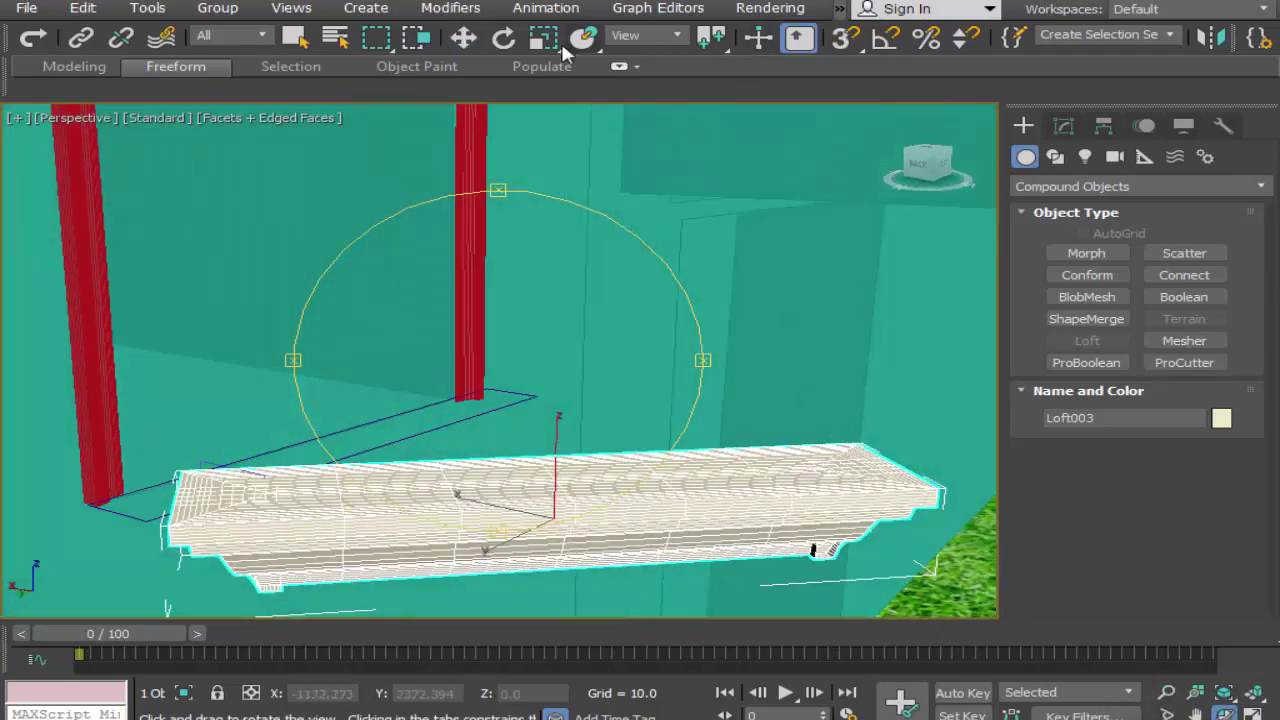
Step: In the maximized Top view, rotate the sill from diagonal toward vertical
left_click(463, 45)
left_click(504, 37)
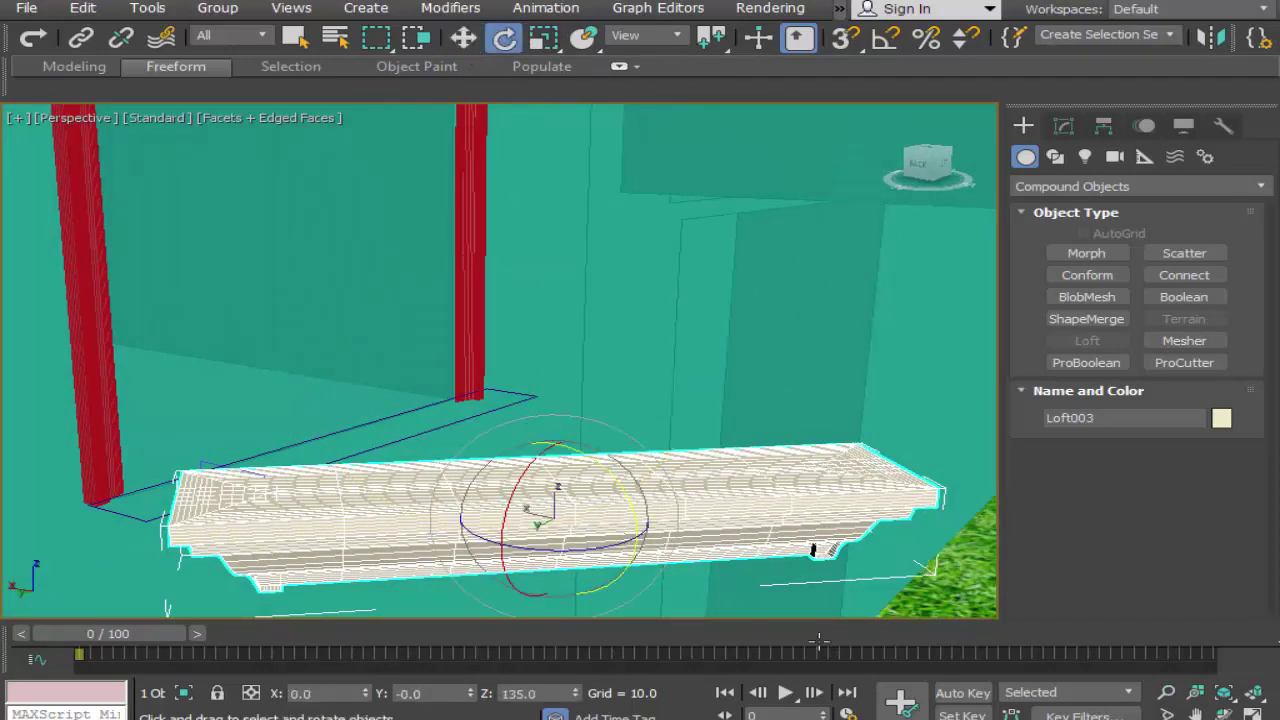
left_click(1250, 713)
right_click(339, 313)
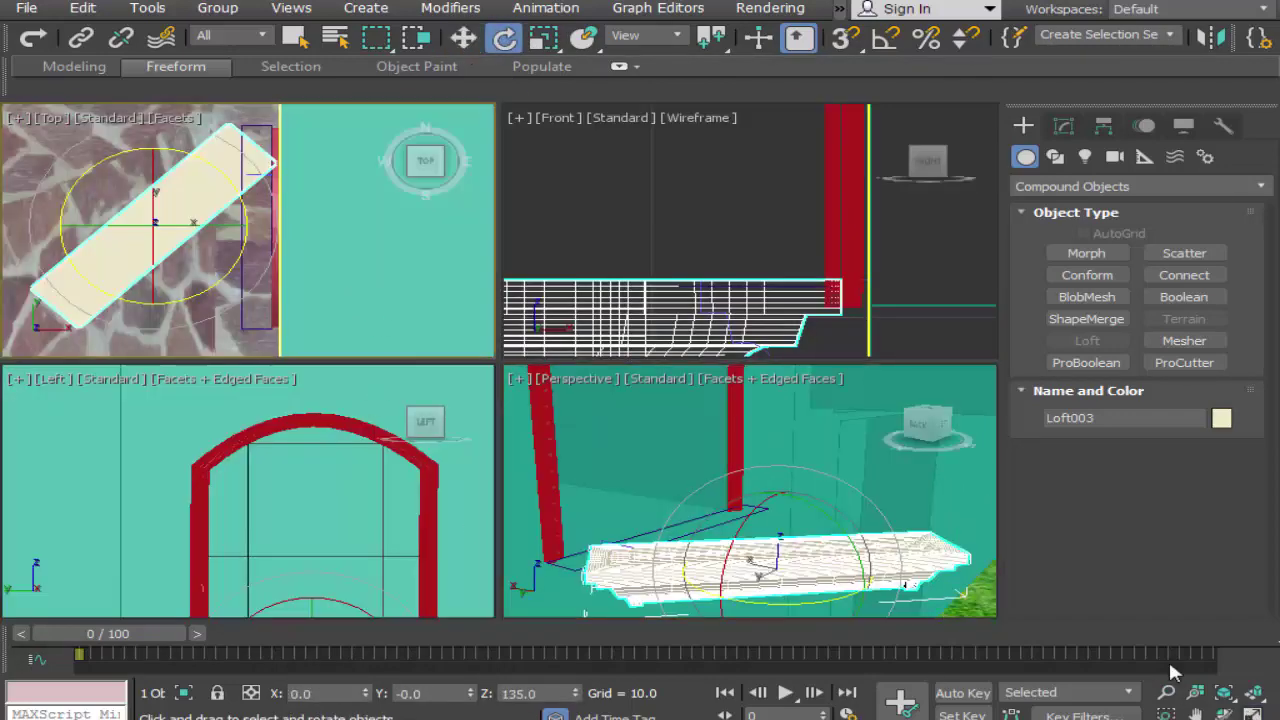
key("alt+w")
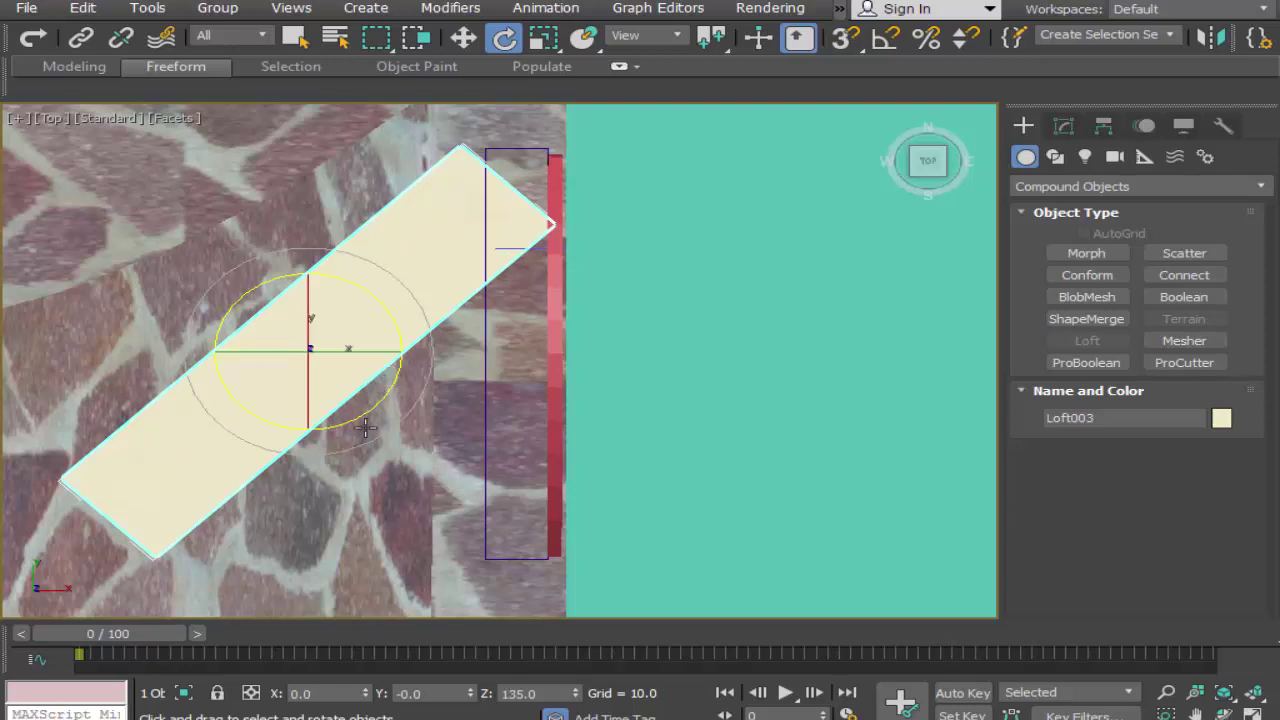
left_click_drag(365, 428, 463, 399)
Step: Slide the sill right against the wall and fine-tune its angle to align
left_click(463, 37)
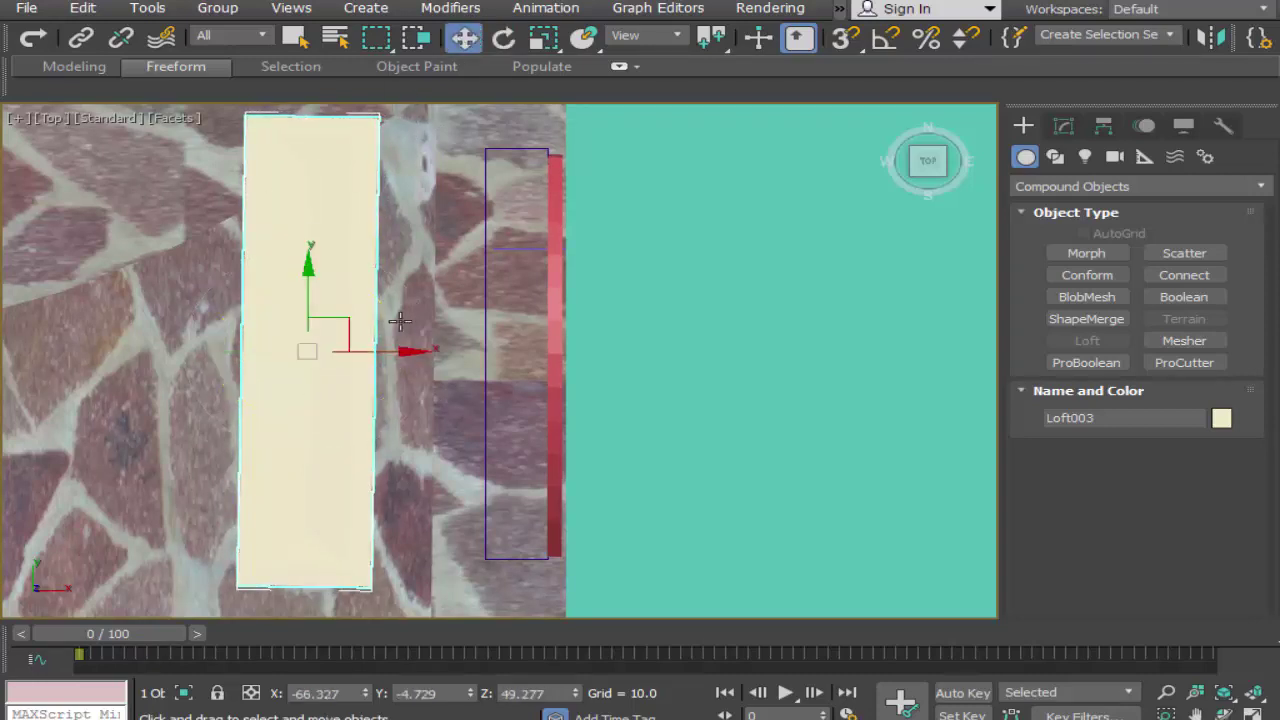
left_click_drag(414, 358, 601, 360)
left_click(503, 37)
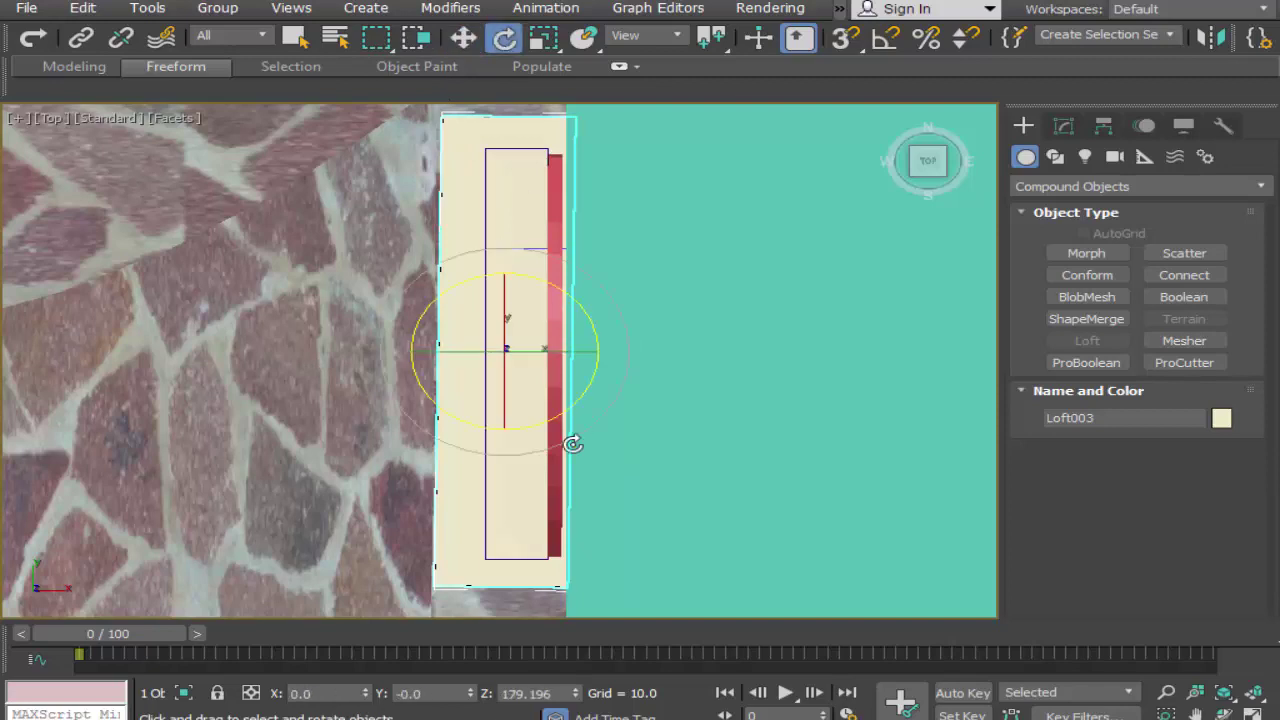
left_click_drag(540, 425, 1147, 690)
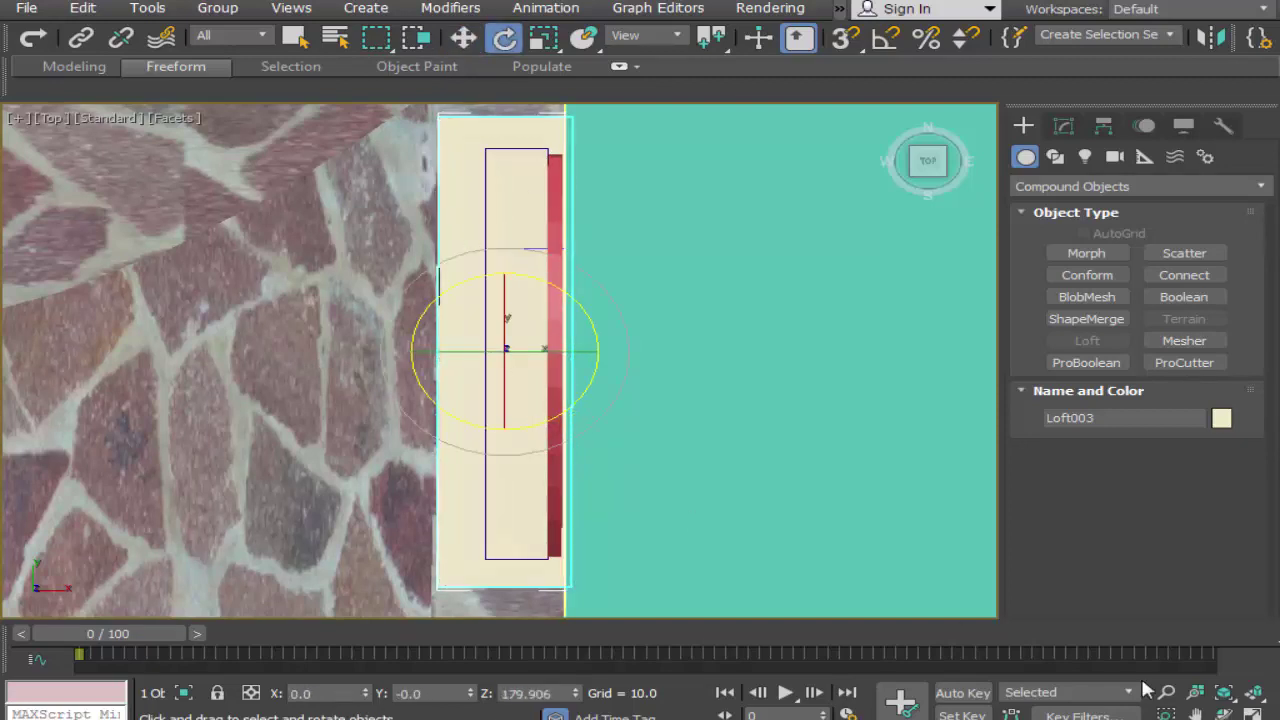
left_click(1224, 712)
left_click(1253, 712)
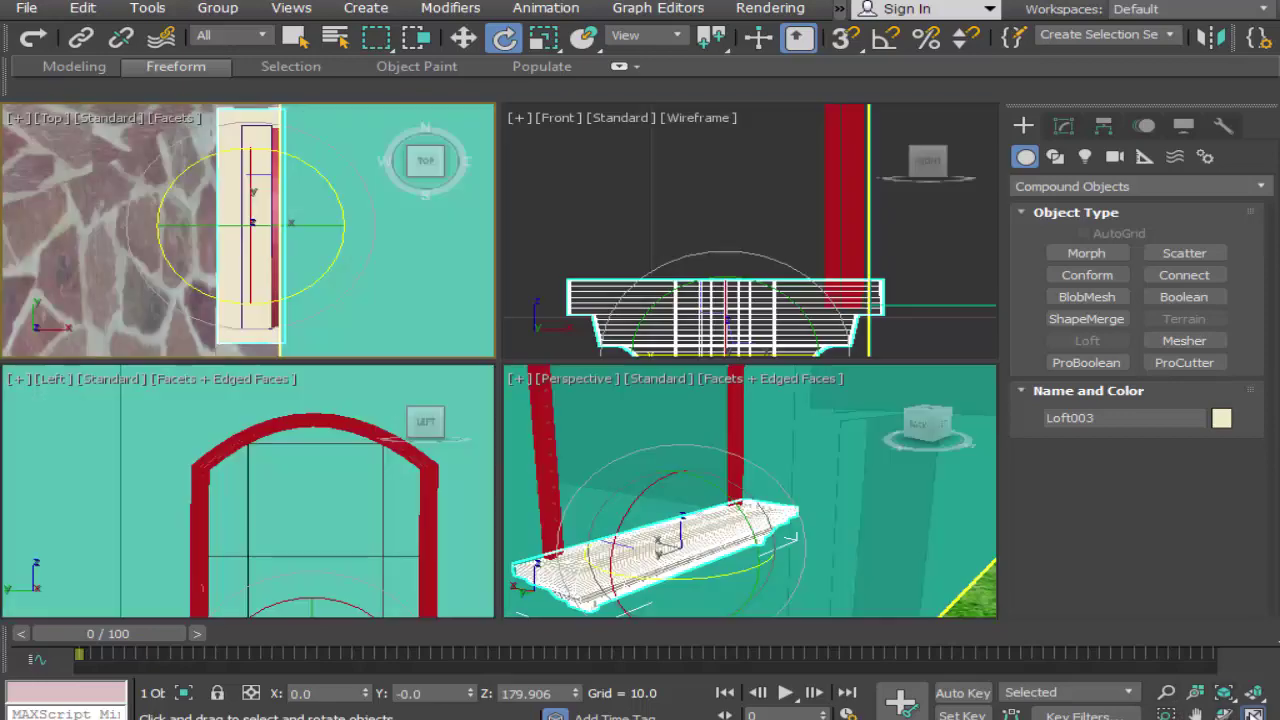
Step: Maximize the Perspective view facing the small arched window and produce a render showing the lofted sill
left_click(786, 581)
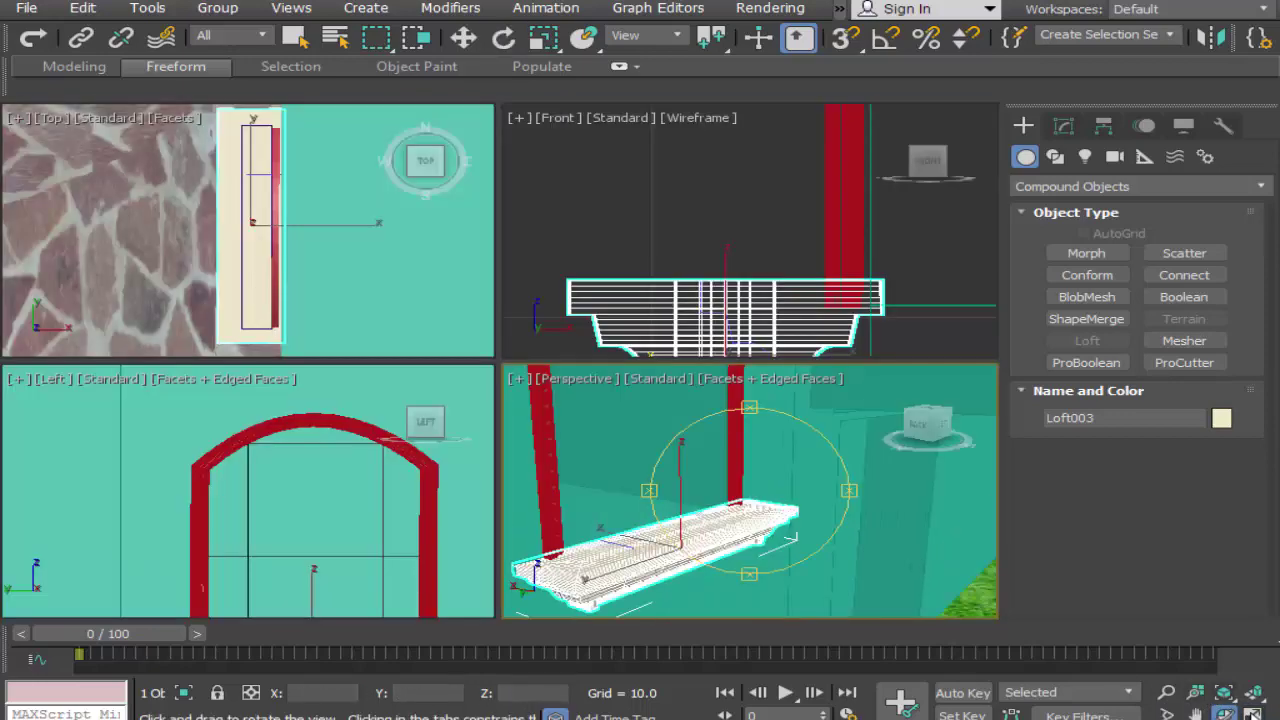
left_click(1253, 712)
left_click_drag(767, 497, 613, 440)
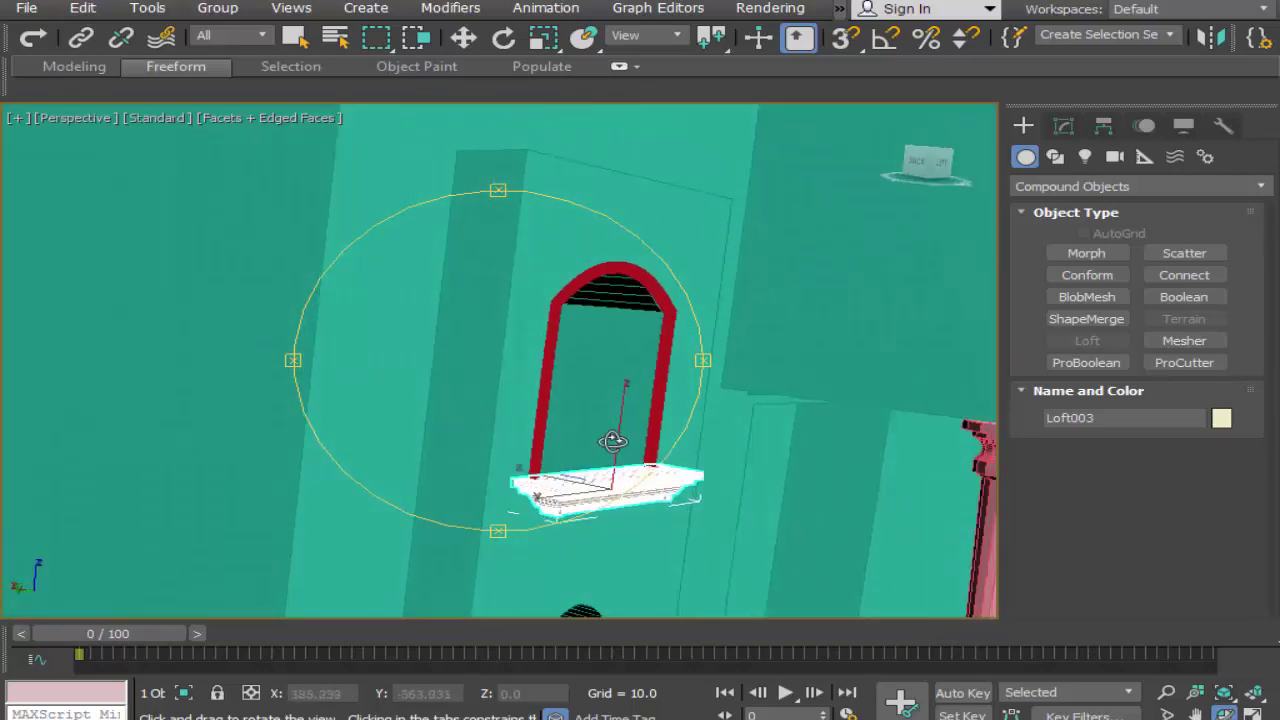
left_click_drag(1134, 40, 620, 40)
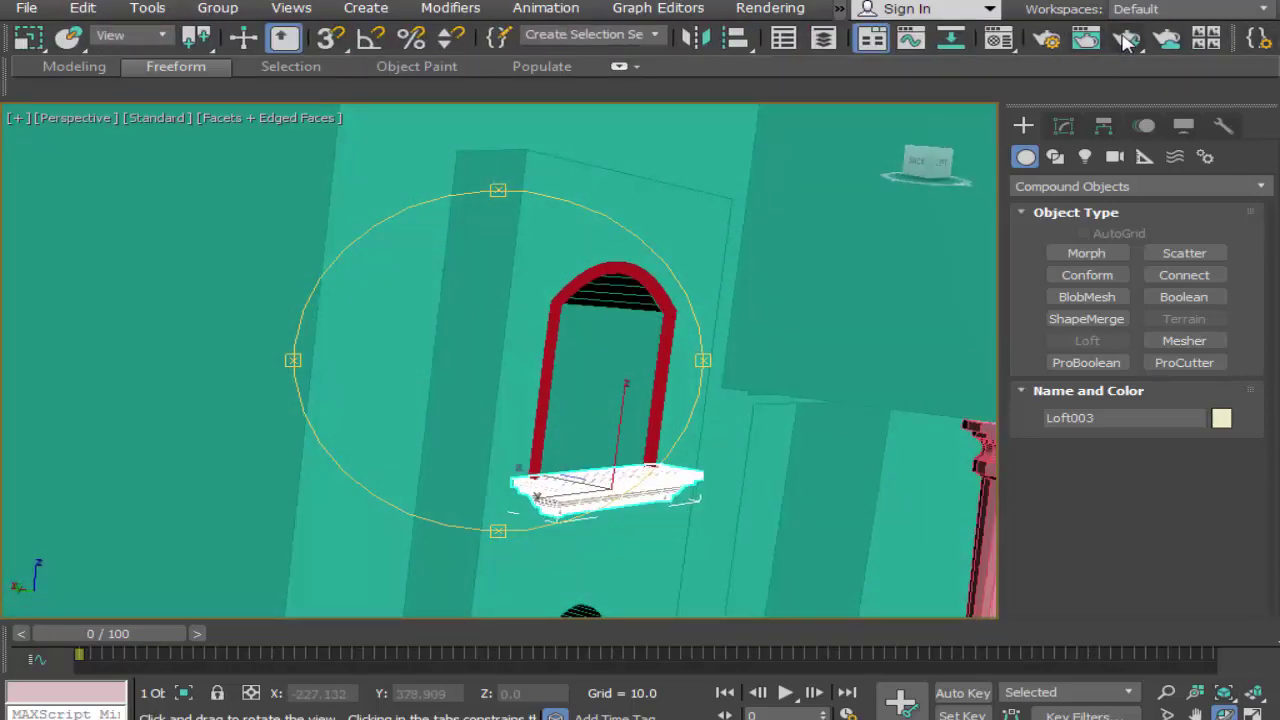
left_click(1127, 40)
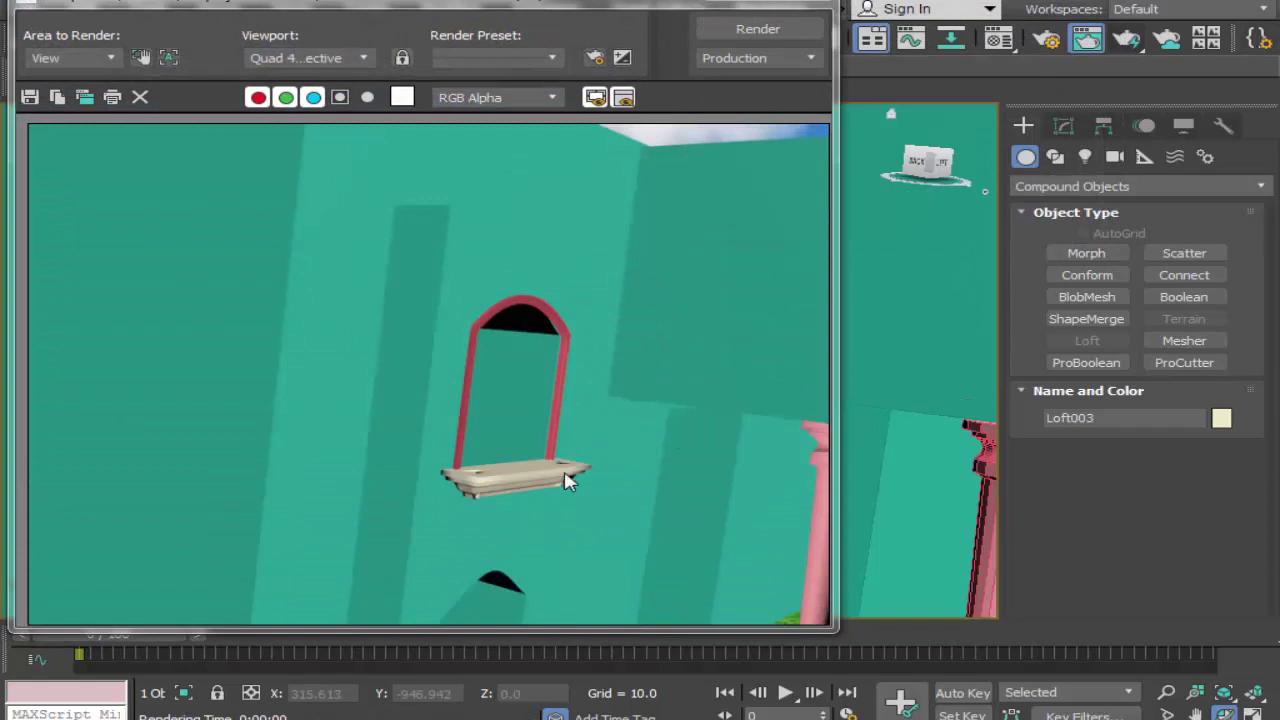
scroll(545, 490, "up", 3)
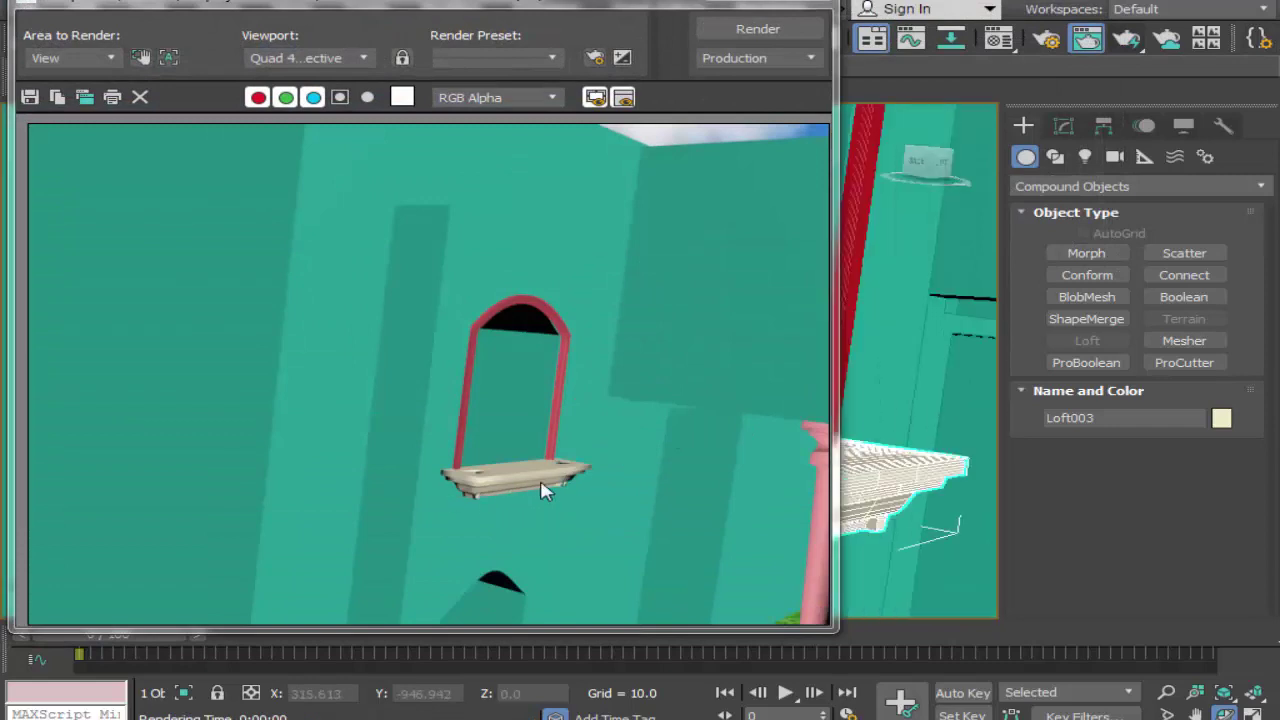